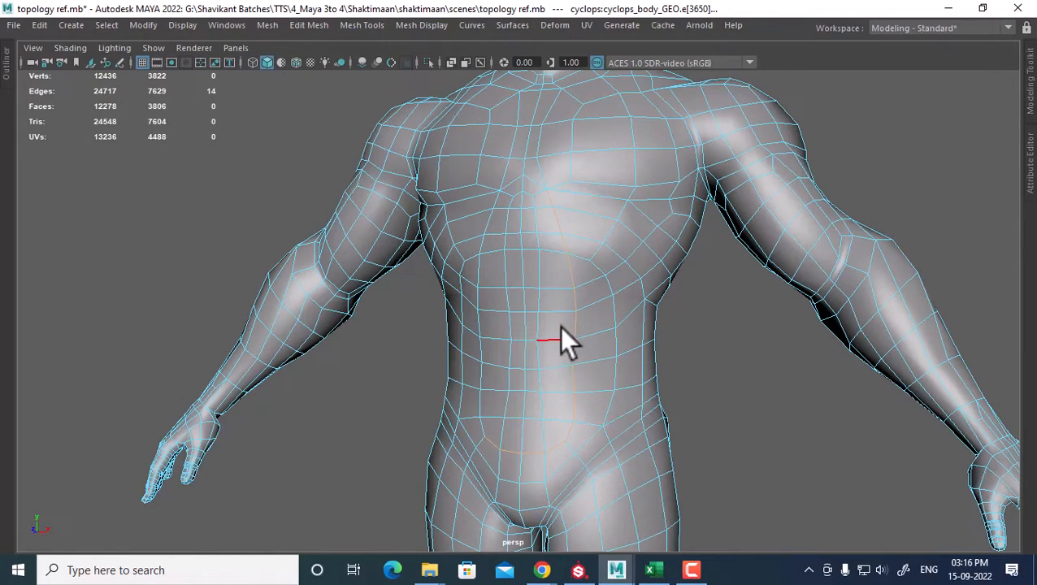
# Step: Switch to the shaktimaan pt 4.1 Maya scene and display it in a full-screen four-view layout
pyautogui.hotkey('alt', 'Tab')
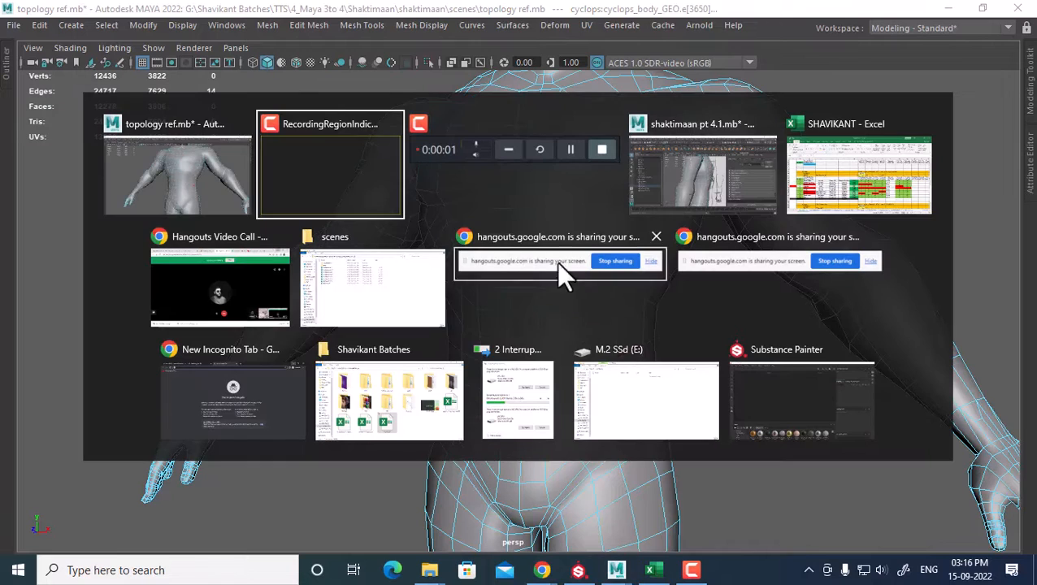
pyautogui.click(698, 173)
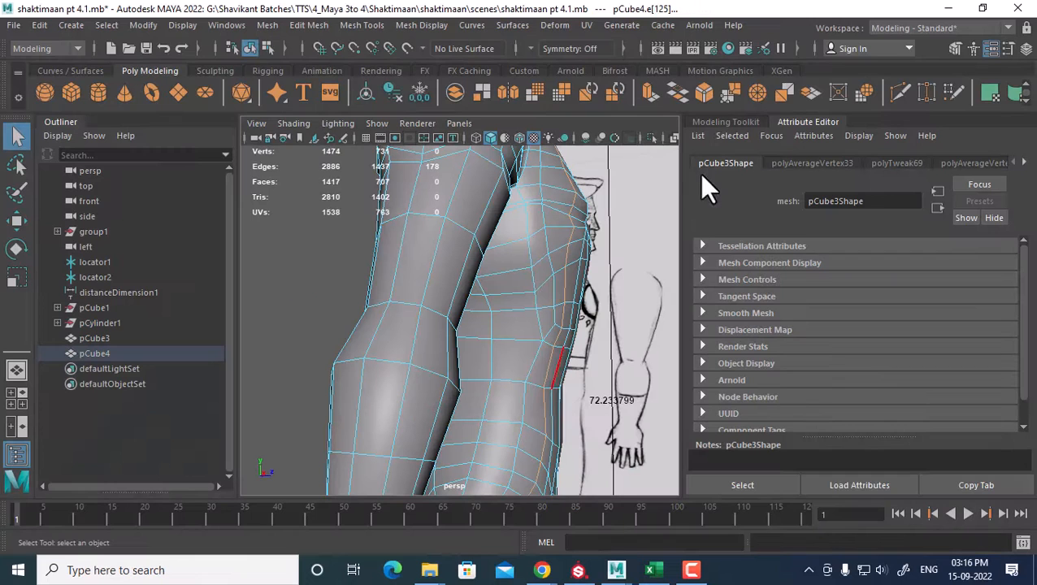
pyautogui.keyDown('alt'); pyautogui.moveTo(559, 361); pyautogui.dragTo(553, 365); pyautogui.keyUp('alt')
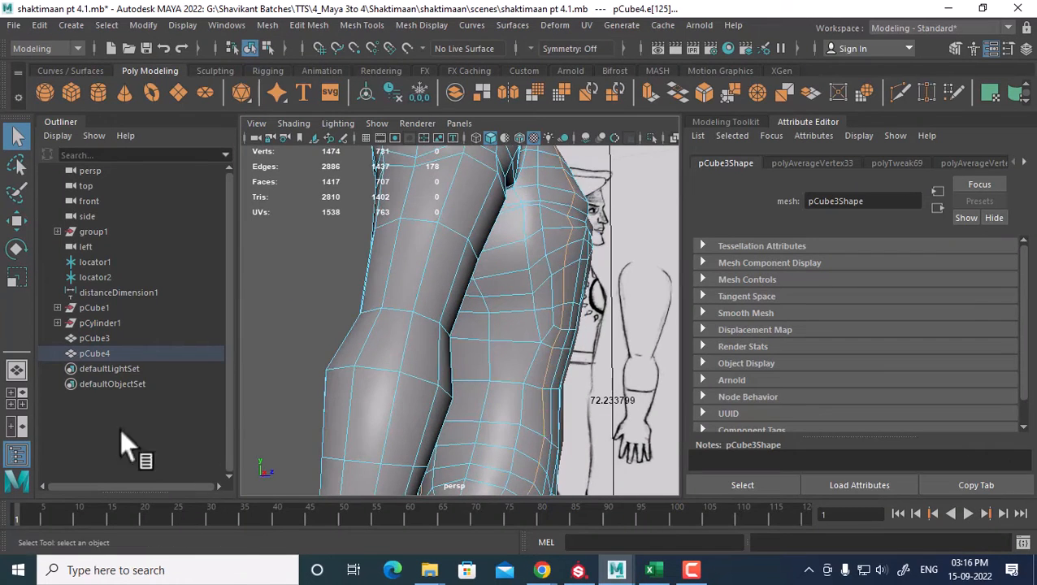
pyautogui.click(15, 395)
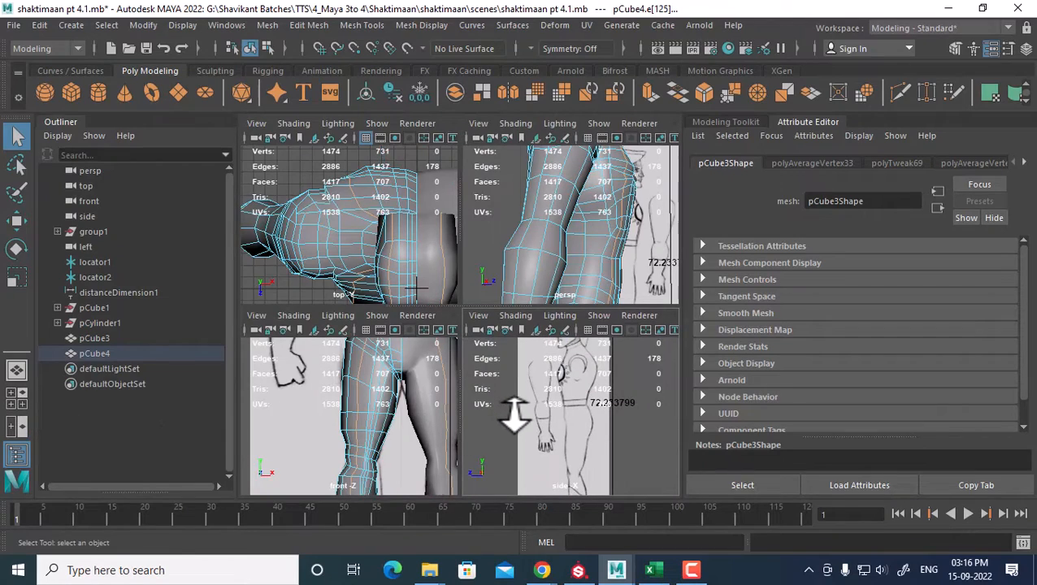
pyautogui.hotkey('ctrl', 'space')
# Step: Change the side view to the left view, then enlarge and frame the front and left views on the torso
pyautogui.keyDown('alt'); pyautogui.moveTo(359, 417); pyautogui.dragTo(337, 504, button='middle'); pyautogui.keyUp('alt')
pyautogui.keyDown('alt'); pyautogui.moveTo(721, 447); pyautogui.dragTo(720, 492, button='middle'); pyautogui.keyUp('alt')
pyautogui.press('space')
pyautogui.click(828, 423)
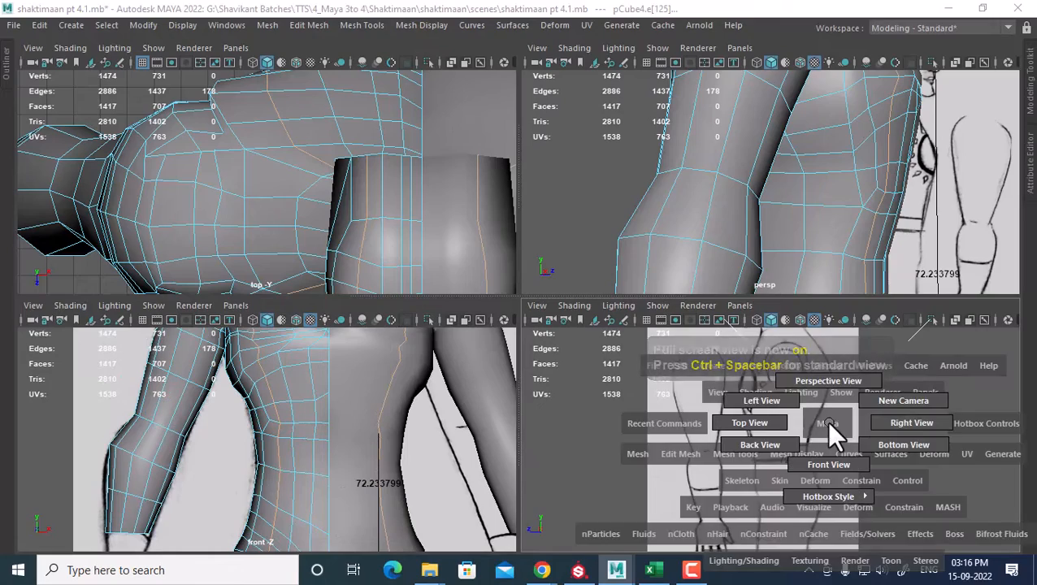
pyautogui.moveTo(826, 421); pyautogui.dragTo(763, 399)
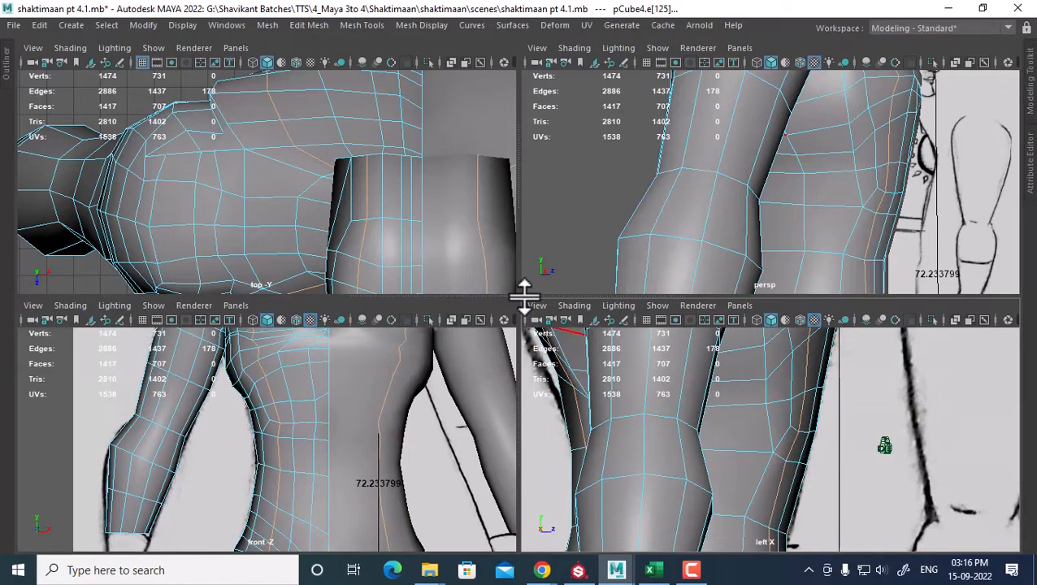
pyautogui.moveTo(524, 294); pyautogui.dragTo(524, 148)
pyautogui.keyDown('alt'); pyautogui.moveTo(634, 394); pyautogui.dragTo(665, 506, button='middle'); pyautogui.keyUp('alt')
pyautogui.keyDown('alt'); pyautogui.moveTo(412, 423); pyautogui.dragTo(377, 404, button='right'); pyautogui.keyUp('alt')
pyautogui.keyDown('alt'); pyautogui.moveTo(784, 368); pyautogui.dragTo(765, 261, button='middle'); pyautogui.keyUp('alt')
pyautogui.keyDown('alt'); pyautogui.moveTo(773, 333); pyautogui.dragTo(791, 351, button='right'); pyautogui.keyUp('alt')
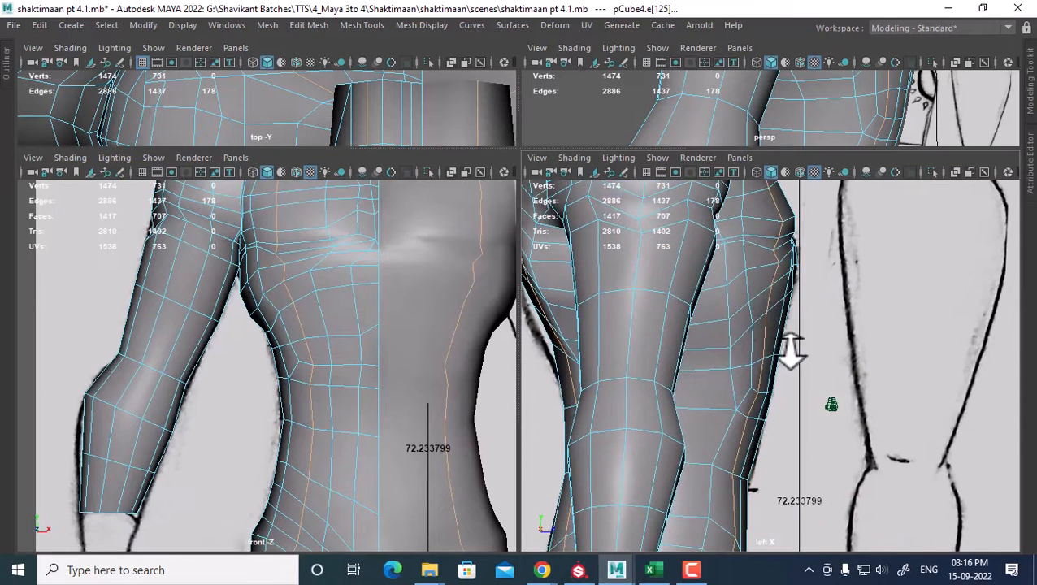
# Step: Select the vertical edges down the torso's side below the armpit and slide them toward the back with the Slide Edge Tool
pyautogui.rightClick(731, 309)
pyautogui.click(728, 59)
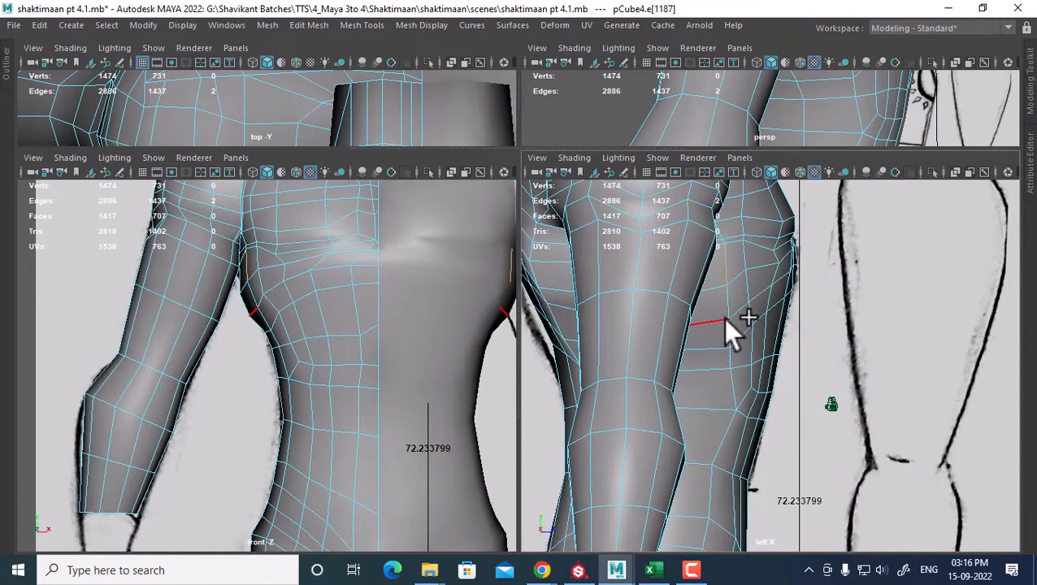
pyautogui.click(722, 309)
pyautogui.moveTo(727, 373); pyautogui.dragTo(724, 335)
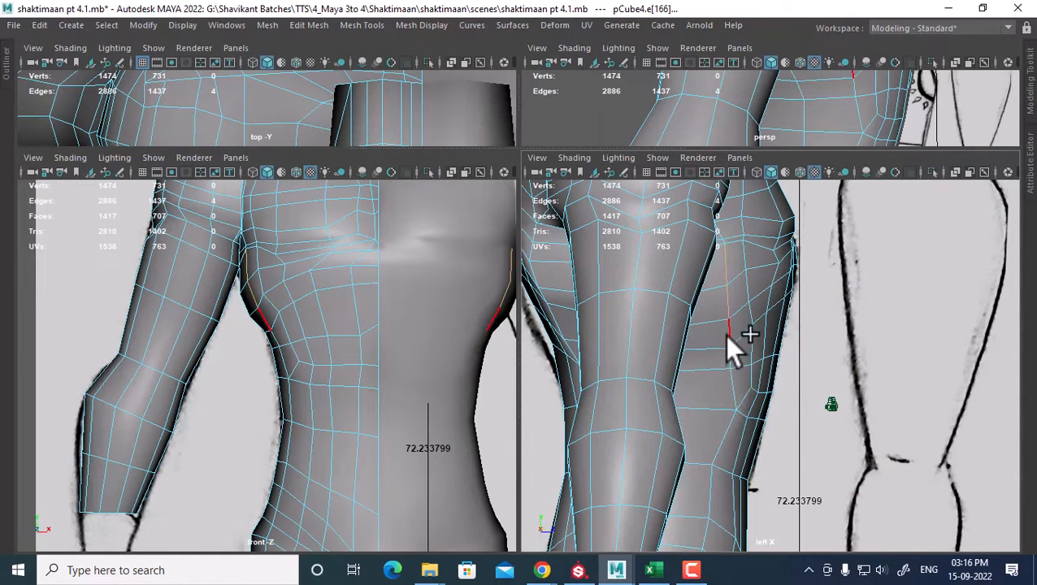
pyautogui.keyDown('shift'); pyautogui.doubleClick(731, 387); pyautogui.keyUp('shift')
pyautogui.keyDown('alt'); pyautogui.moveTo(875, 89); pyautogui.dragTo(805, 119); pyautogui.keyUp('alt')
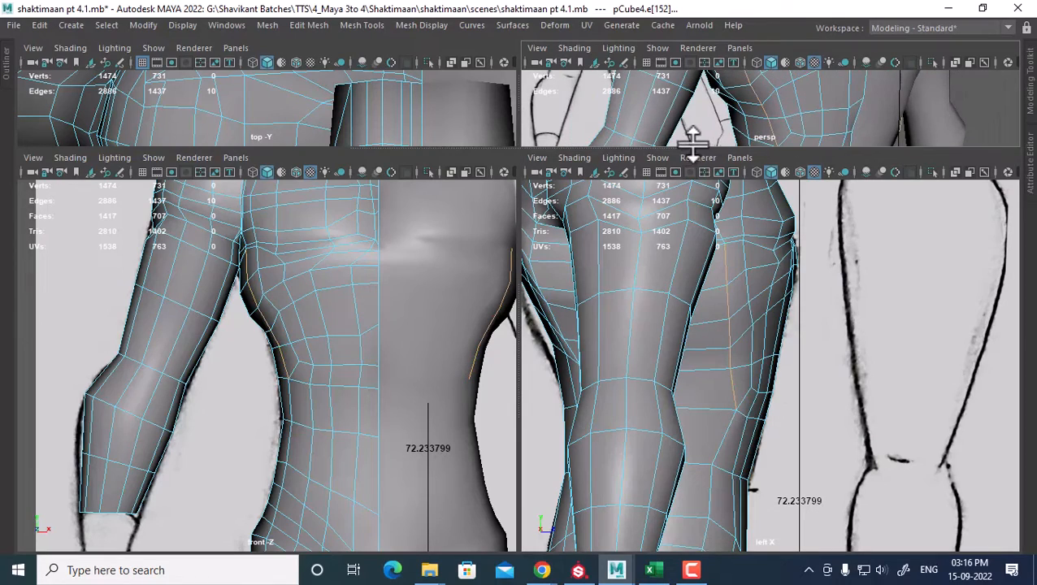
pyautogui.moveTo(692, 147); pyautogui.dragTo(789, 132)
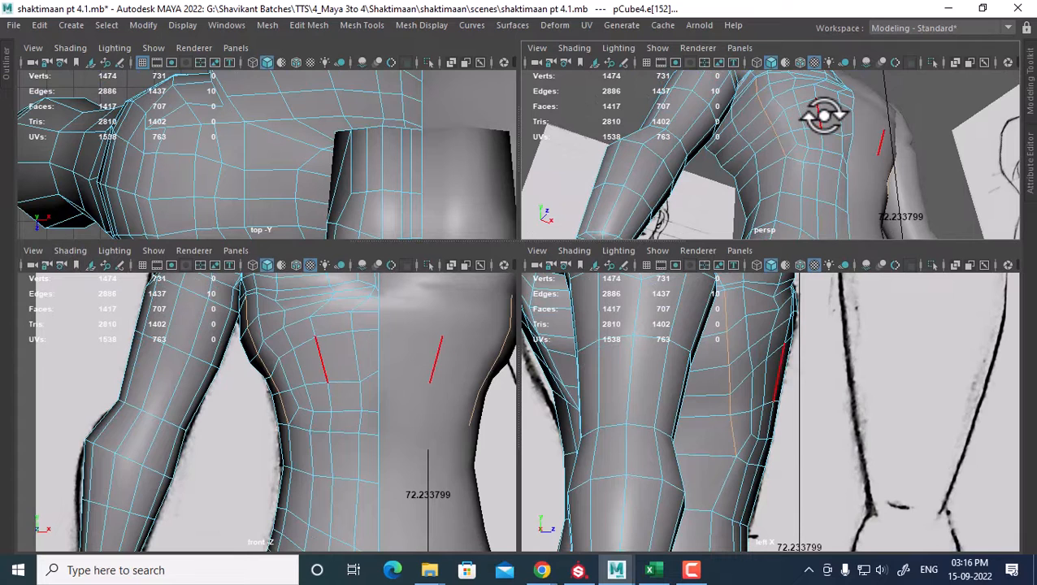
pyautogui.keyDown('shift'); pyautogui.rightClick(823, 117); pyautogui.keyUp('shift')
pyautogui.keyDown('shift'); pyautogui.moveTo(807, 232); pyautogui.dragTo(807, 232, button='right'); pyautogui.keyUp('shift')
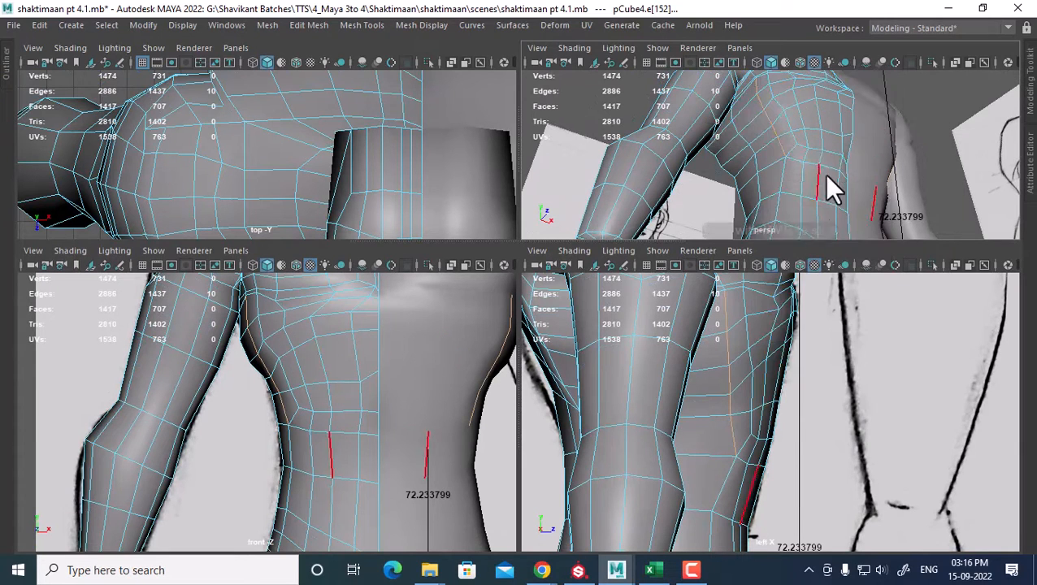
pyautogui.moveTo(813, 151); pyautogui.dragTo(800, 157, button='middle')
pyautogui.keyDown('alt'); pyautogui.moveTo(801, 158); pyautogui.dragTo(819, 233); pyautogui.keyUp('alt')
pyautogui.keyDown('alt'); pyautogui.moveTo(795, 167); pyautogui.dragTo(791, 146, button='middle'); pyautogui.keyUp('alt')
pyautogui.keyDown('ctrl'); pyautogui.click(772, 130); pyautogui.keyUp('ctrl')
pyautogui.keyDown('alt'); pyautogui.moveTo(791, 145); pyautogui.dragTo(804, 175); pyautogui.keyUp('alt')
pyautogui.keyDown('alt'); pyautogui.moveTo(804, 175); pyautogui.dragTo(789, 136, button='middle'); pyautogui.keyUp('alt')
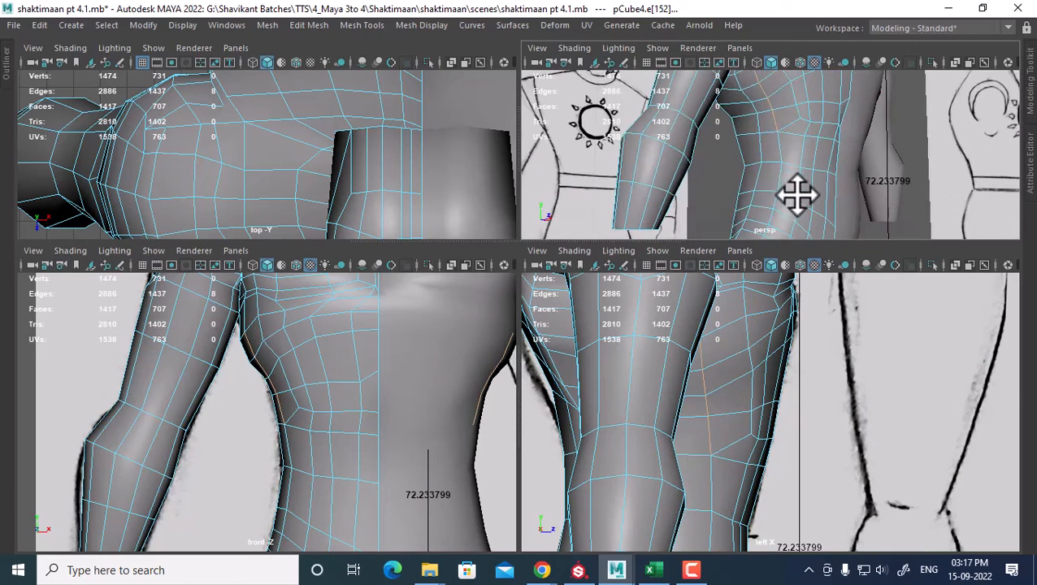
# Step: Select the stepped run of edges along the lower ribcage and slide it with the Slide Edge Tool
pyautogui.keyDown('alt'); pyautogui.moveTo(797, 196); pyautogui.dragTo(778, 201); pyautogui.keyUp('alt')
pyautogui.keyDown('alt'); pyautogui.moveTo(743, 451); pyautogui.dragTo(772, 362, button='middle'); pyautogui.keyUp('alt')
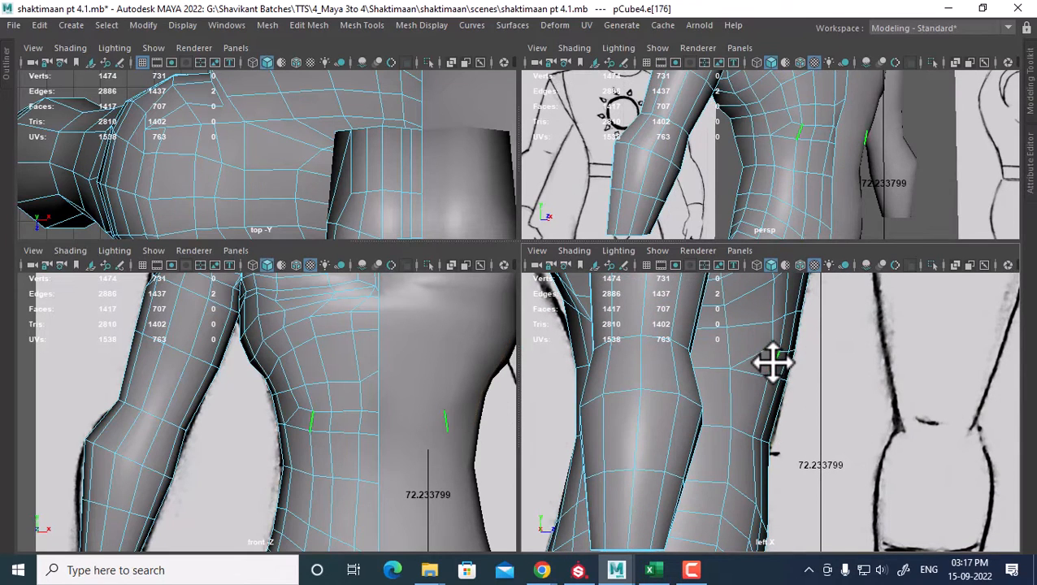
pyautogui.keyDown('alt'); pyautogui.moveTo(859, 164); pyautogui.dragTo(829, 164); pyautogui.keyUp('alt')
pyautogui.keyDown('alt'); pyautogui.moveTo(829, 164); pyautogui.dragTo(824, 190, button='middle'); pyautogui.keyUp('alt')
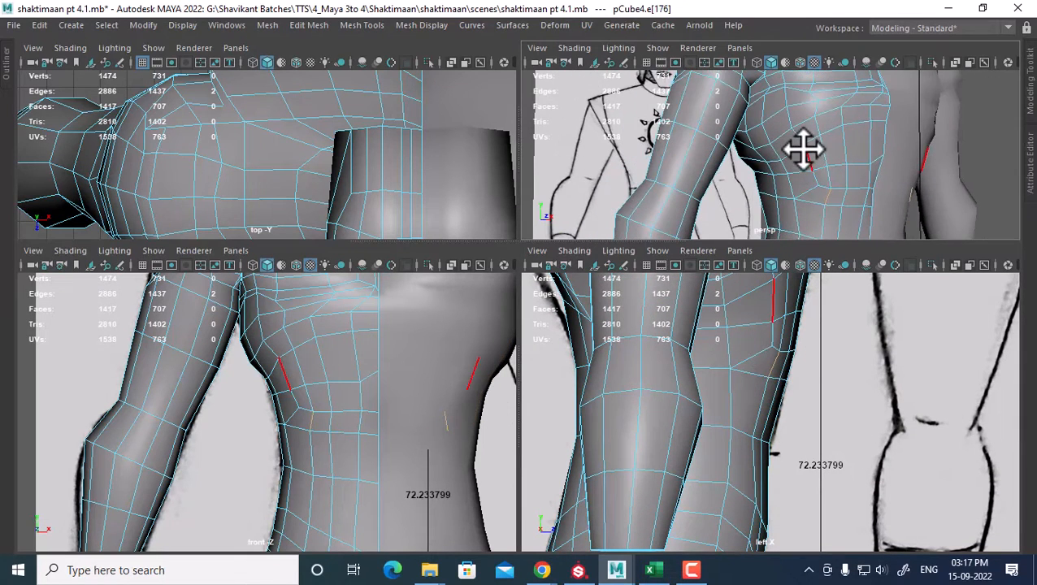
pyautogui.doubleClick(801, 145)
pyautogui.keyDown('shift'); pyautogui.click(811, 192); pyautogui.keyUp('shift')
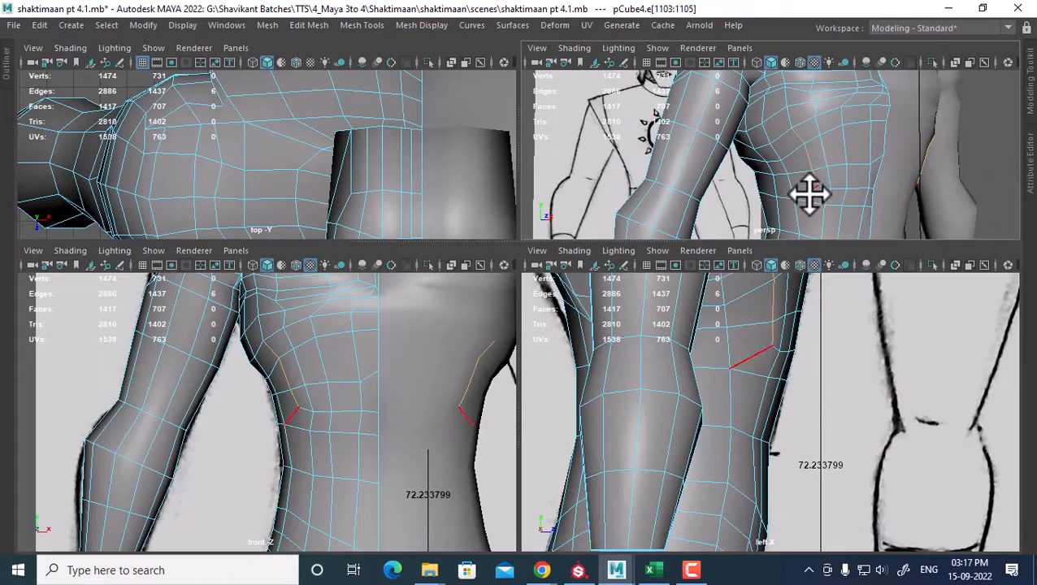
pyautogui.keyDown('shift'); pyautogui.click(794, 192); pyautogui.keyUp('shift')
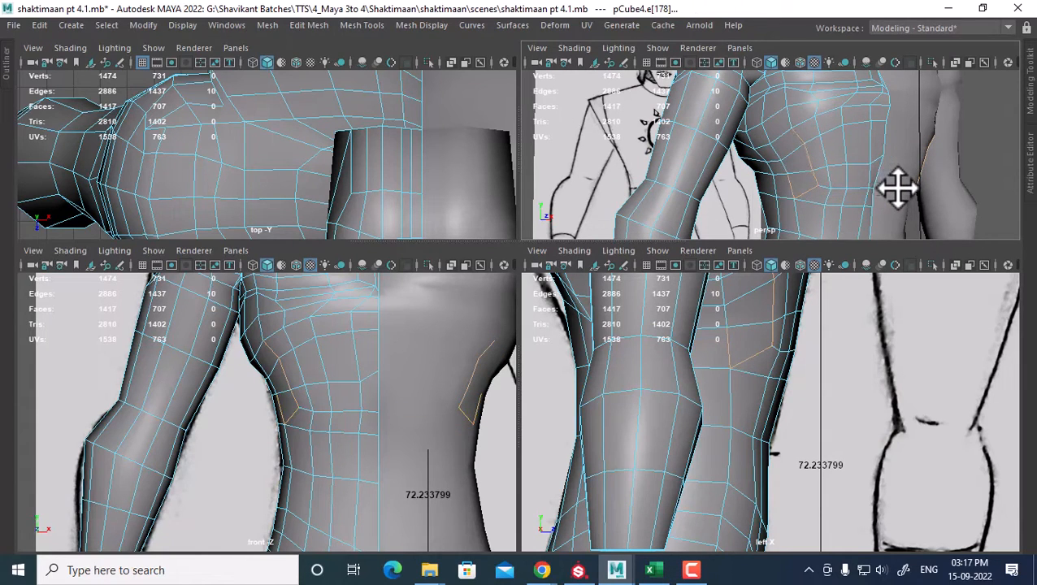
pyautogui.keyDown('shift'); pyautogui.moveTo(845, 145); pyautogui.dragTo(840, 273, button='right'); pyautogui.keyUp('shift')
pyautogui.moveTo(841, 274); pyautogui.dragTo(833, 143, button='middle')
# Step: Select the vertical edges down the side of the waist and slide them slightly toward the back with the Slide Edge Tool
pyautogui.click(803, 142)
pyautogui.keyDown('shift'); pyautogui.click(798, 162); pyautogui.keyUp('shift')
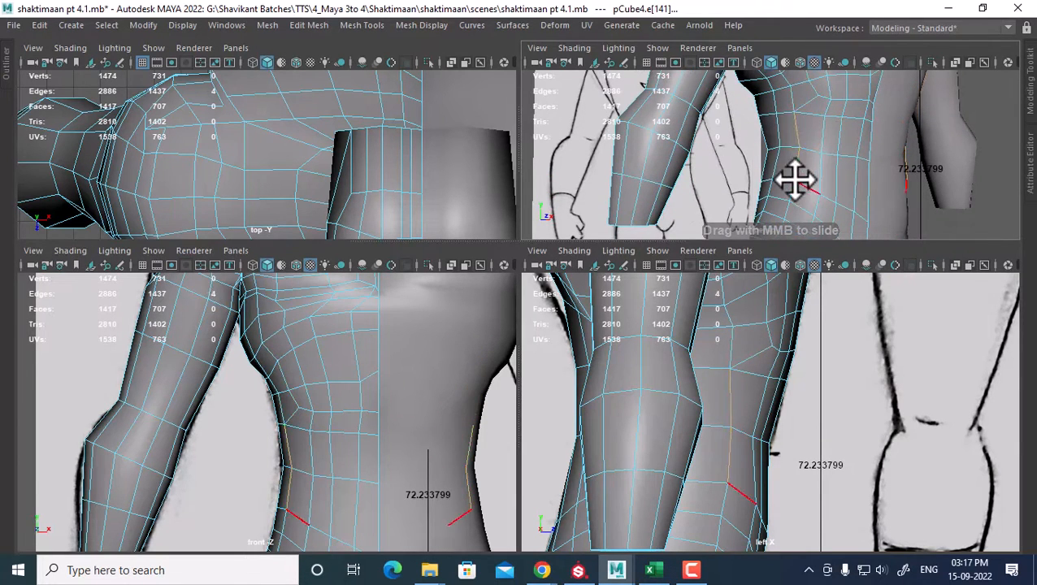
pyautogui.keyDown('shift'); pyautogui.click(796, 182); pyautogui.keyUp('shift')
pyautogui.keyDown('shift'); pyautogui.click(792, 202); pyautogui.keyUp('shift')
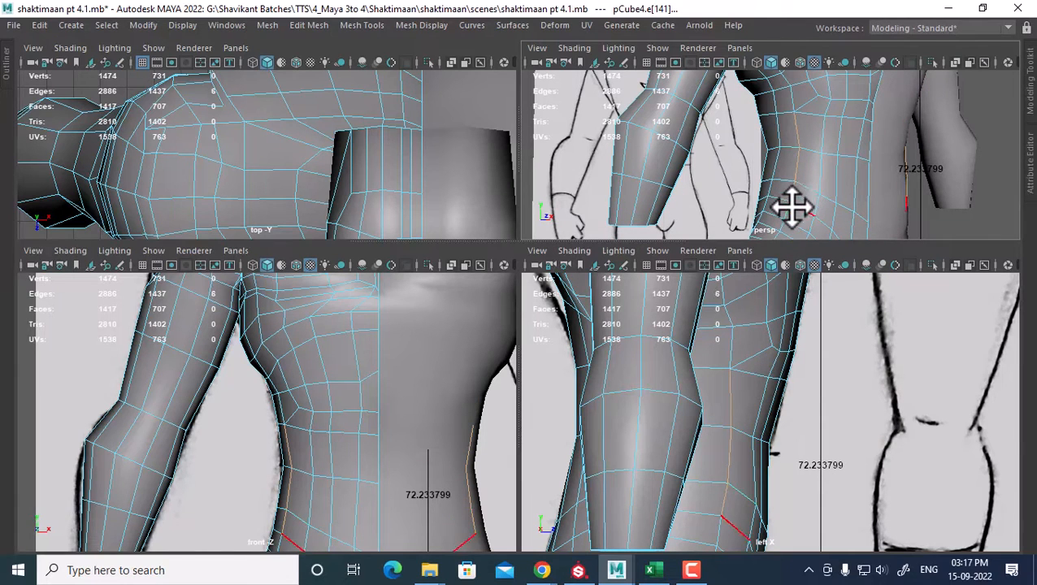
pyautogui.keyDown('shift'); pyautogui.click(835, 208); pyautogui.keyUp('shift')
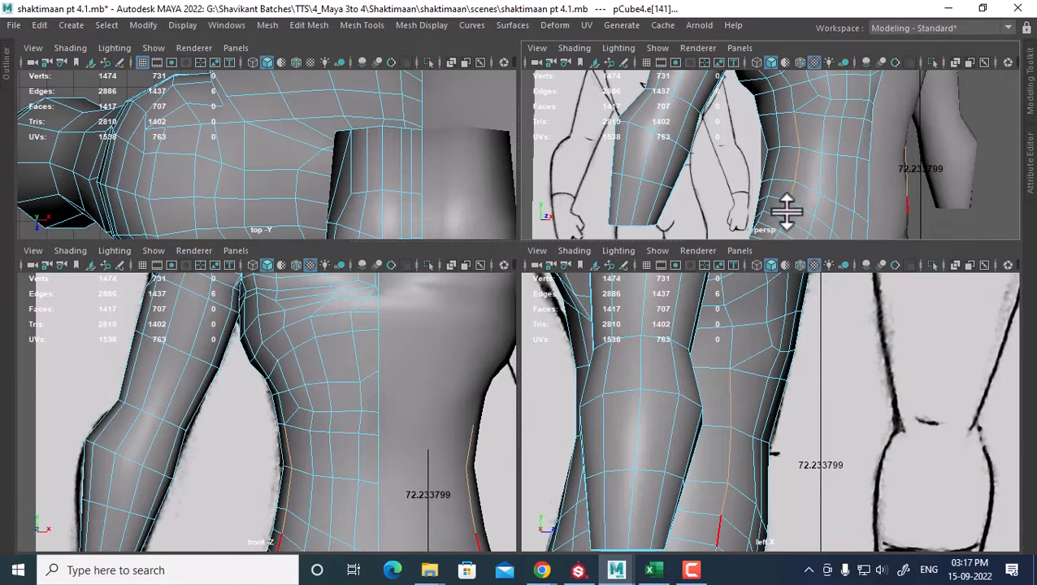
pyautogui.keyDown('alt'); pyautogui.moveTo(412, 491); pyautogui.dragTo(421, 435, button='middle'); pyautogui.keyUp('alt')
pyautogui.keyDown('alt'); pyautogui.moveTo(706, 491); pyautogui.dragTo(774, 371, button='middle'); pyautogui.keyUp('alt')
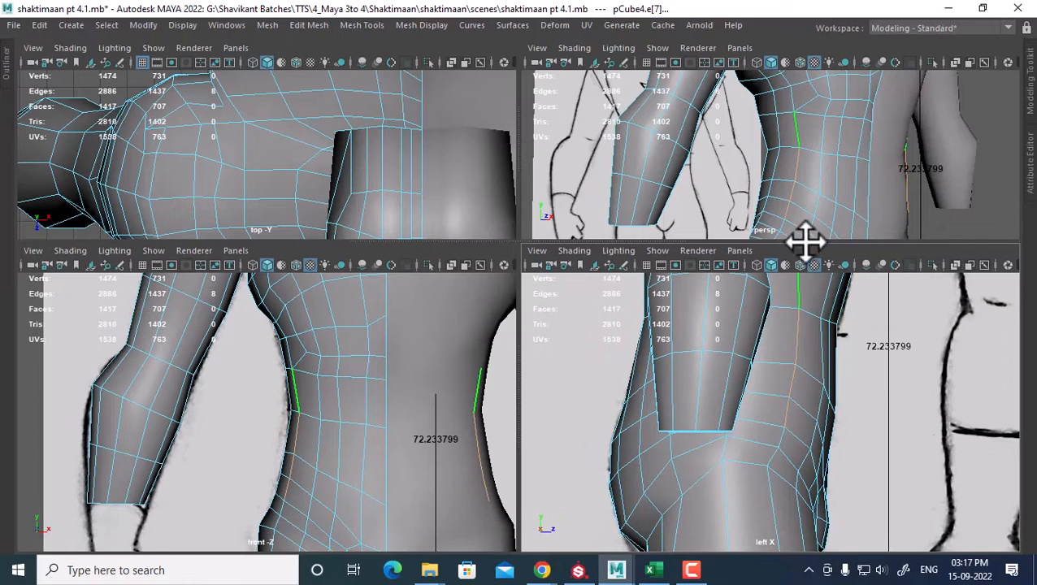
pyautogui.keyDown('shift'); pyautogui.rightClick(856, 161); pyautogui.keyUp('shift')
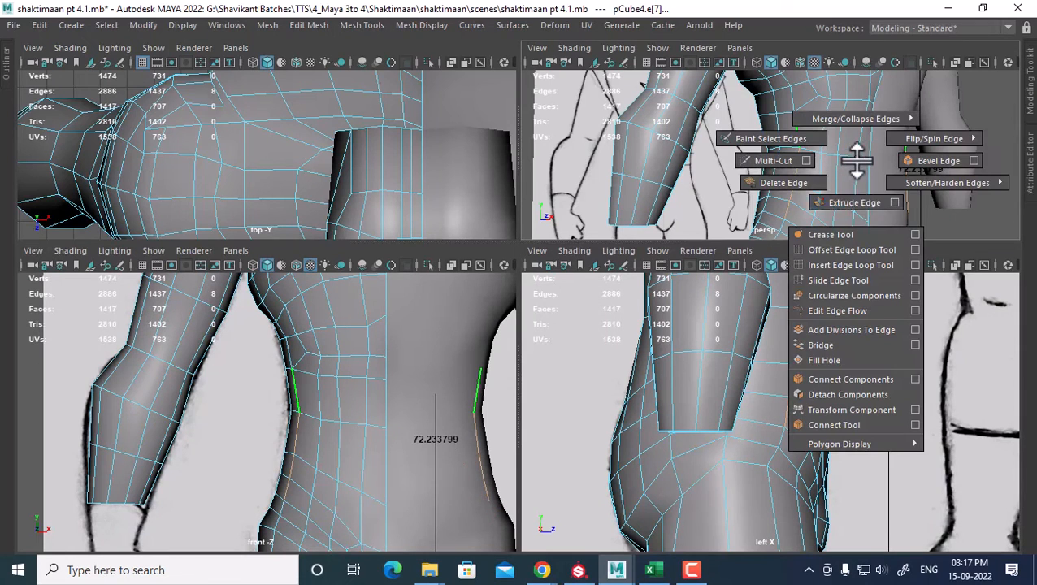
pyautogui.click(861, 283)
pyautogui.moveTo(819, 148); pyautogui.dragTo(804, 399, button='middle')
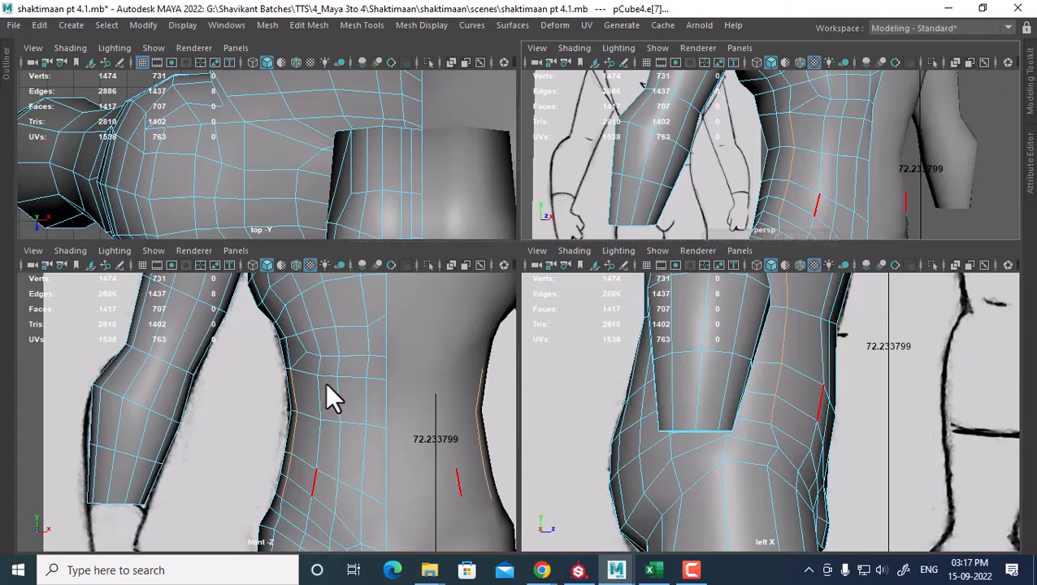
# Step: Select the vertical edges from the lower ribs down the front of the abdomen and slide them outward with the Slide Edge Tool
pyautogui.click(317, 344)
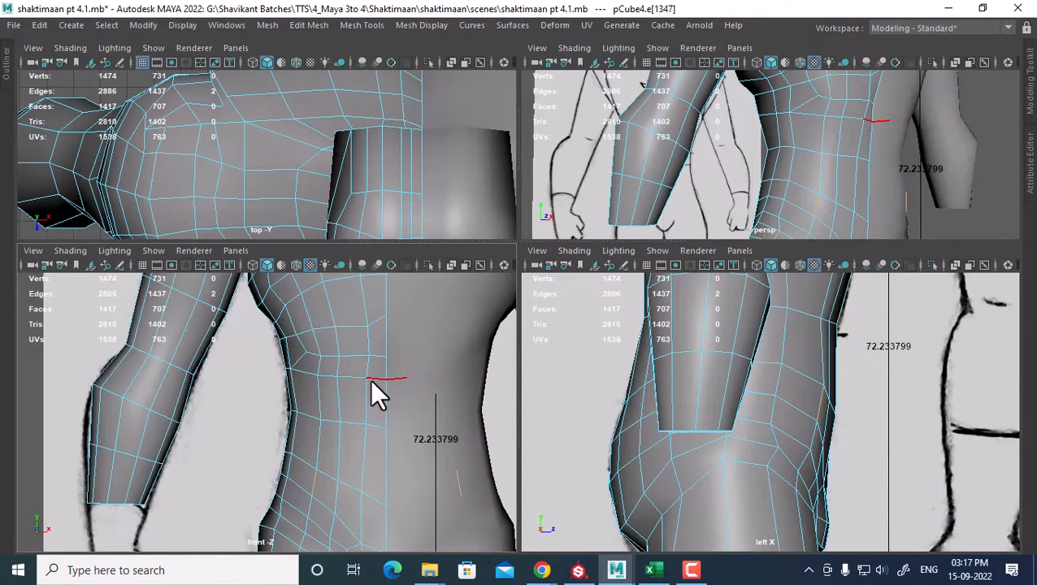
pyautogui.keyDown('alt'); pyautogui.moveTo(364, 380); pyautogui.dragTo(380, 418, button='middle'); pyautogui.keyUp('alt')
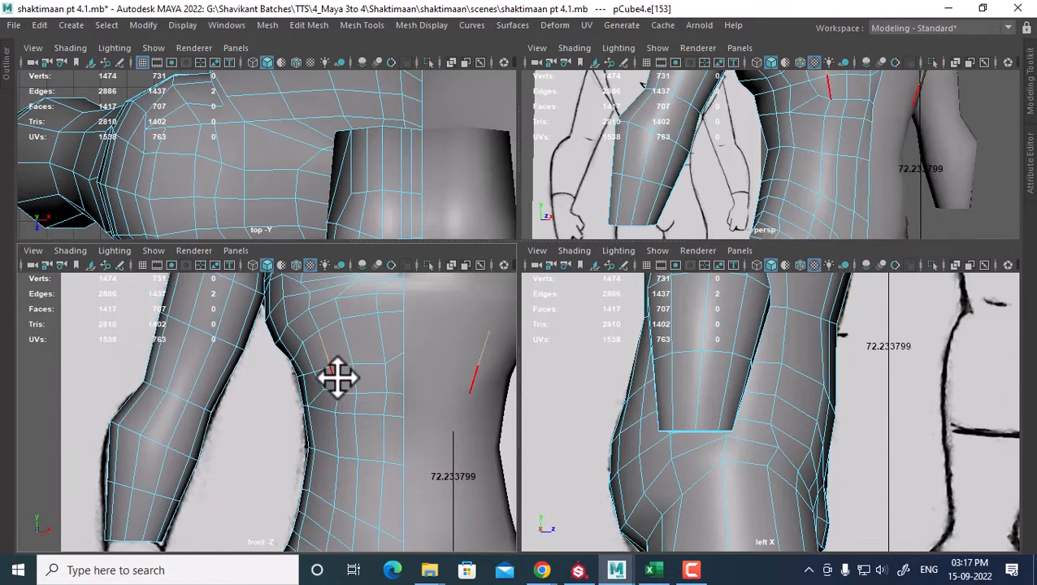
pyautogui.moveTo(337, 377)
pyautogui.mouseDown()
pyautogui.moveTo(335, 477)
pyautogui.moveTo(354, 495)
pyautogui.mouseUp()
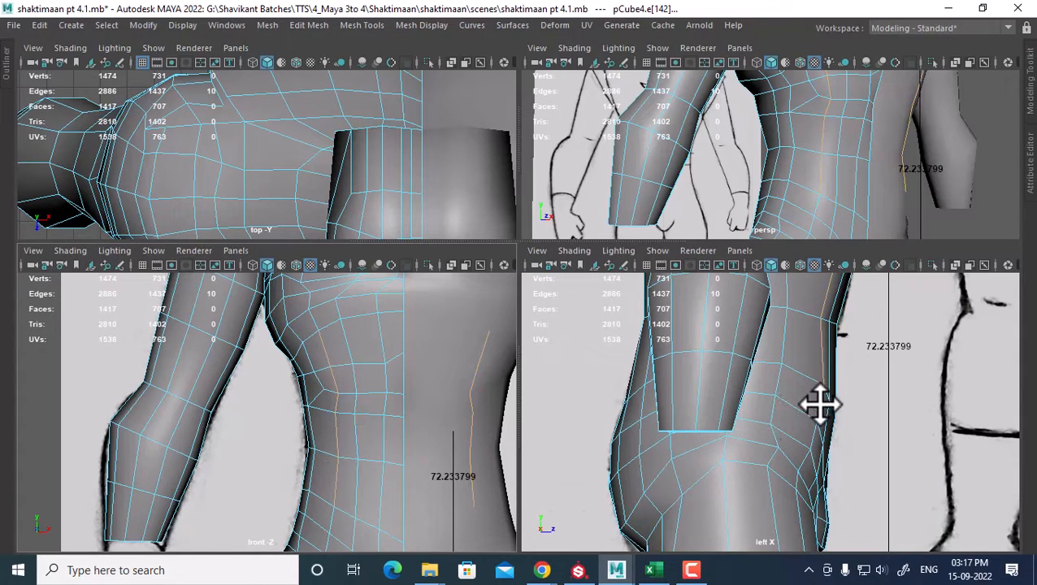
pyautogui.moveTo(819, 404); pyautogui.dragTo(817, 430)
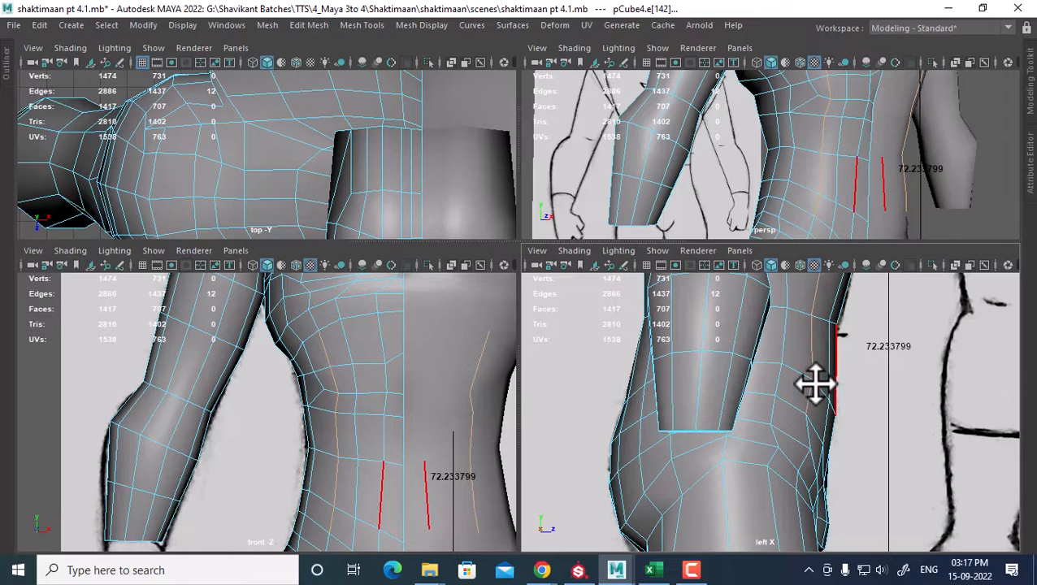
pyautogui.keyDown('alt'); pyautogui.moveTo(852, 156); pyautogui.dragTo(886, 165); pyautogui.keyUp('alt')
pyautogui.keyDown('alt'); pyautogui.moveTo(887, 165); pyautogui.dragTo(860, 150, button='middle'); pyautogui.keyUp('alt')
pyautogui.keyDown('shift'); pyautogui.rightClick(859, 130); pyautogui.keyUp('shift')
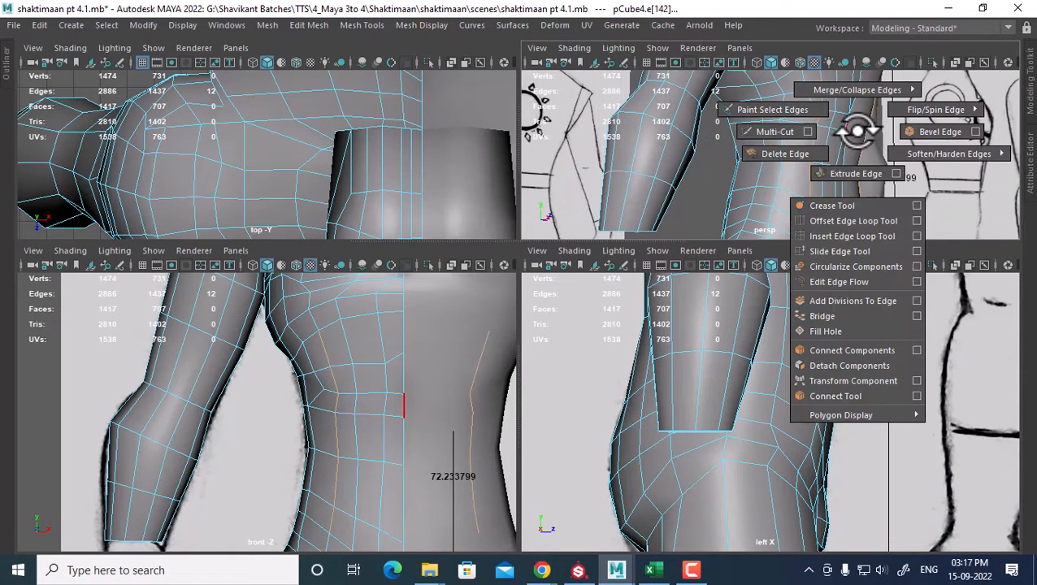
pyautogui.click(855, 252)
# Step: Select the short vertical edges on the side of the lower ribcage and slide them to even out the spacing
pyautogui.keyDown('alt'); pyautogui.moveTo(857, 151); pyautogui.dragTo(824, 199); pyautogui.keyUp('alt')
pyautogui.click(824, 178)
pyautogui.keyDown('shift'); pyautogui.click(813, 139); pyautogui.keyUp('shift')
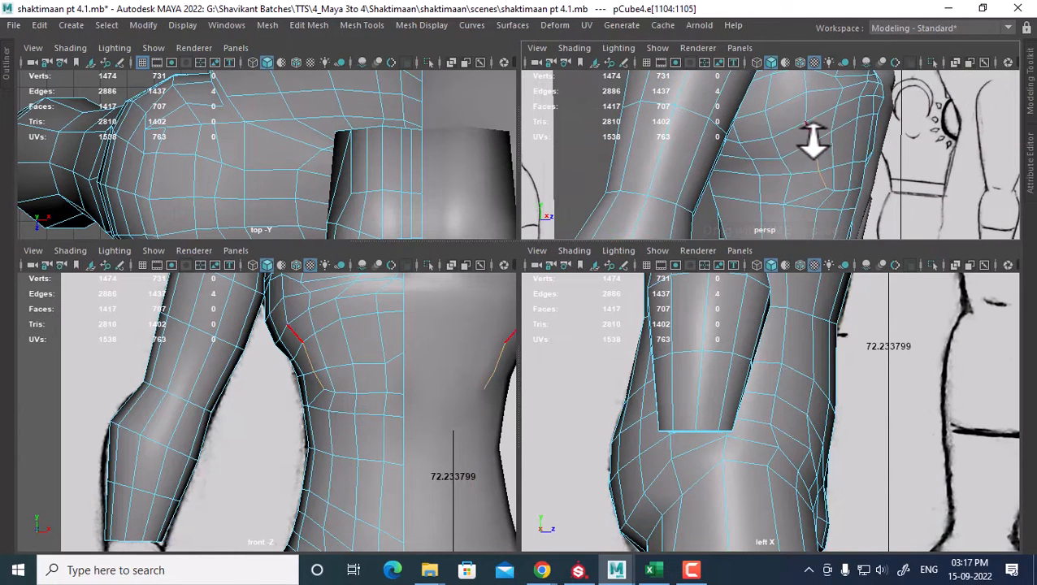
pyautogui.moveTo(852, 148); pyautogui.dragTo(825, 140, button='middle')
# Step: Examine the adjusted torso edge flow in the perspective view and compare the side profile with the reference in the left view
pyautogui.keyDown('alt'); pyautogui.moveTo(825, 139); pyautogui.dragTo(792, 129); pyautogui.keyUp('alt')
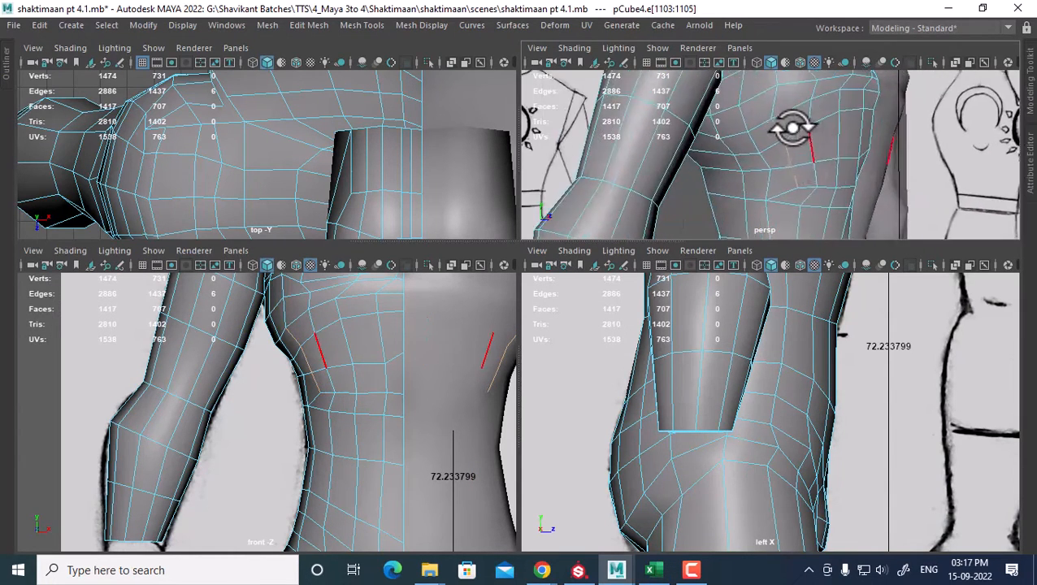
pyautogui.keyDown('alt'); pyautogui.moveTo(792, 129); pyautogui.dragTo(810, 180, button='right'); pyautogui.keyUp('alt')
pyautogui.keyDown('alt'); pyautogui.moveTo(810, 180); pyautogui.dragTo(821, 165); pyautogui.keyUp('alt')
pyautogui.keyDown('alt'); pyautogui.moveTo(822, 164); pyautogui.dragTo(846, 183, button='middle'); pyautogui.keyUp('alt')
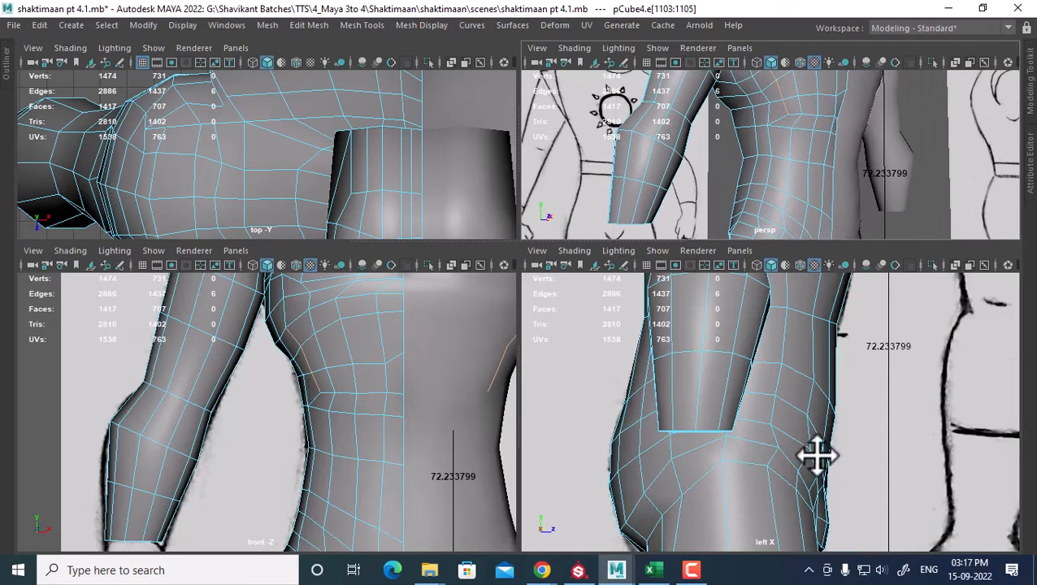
pyautogui.keyDown('alt'); pyautogui.moveTo(835, 298); pyautogui.dragTo(822, 387, button='middle'); pyautogui.keyUp('alt')
pyautogui.keyDown('alt'); pyautogui.moveTo(821, 387); pyautogui.dragTo(840, 378, button='right'); pyautogui.keyUp('alt')
pyautogui.moveTo(839, 378)
pyautogui.keyDown('alt'); pyautogui.mouseDown(button='middle')
pyautogui.moveTo(825, 439)
pyautogui.moveTo(834, 374)
pyautogui.moveTo(857, 469)
pyautogui.mouseUp(button='middle'); pyautogui.keyUp('alt')
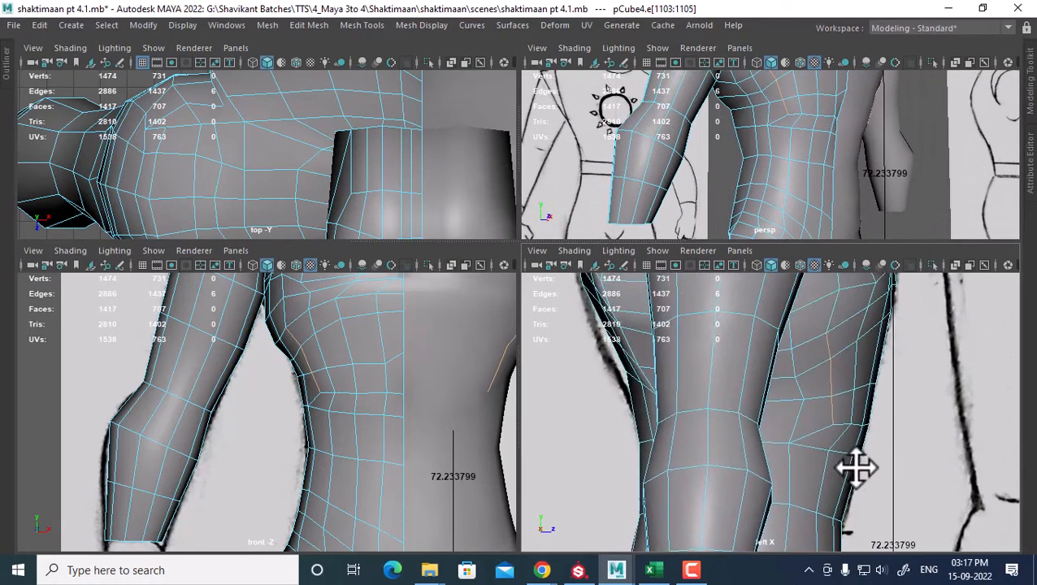
pyautogui.keyDown('alt'); pyautogui.moveTo(857, 470); pyautogui.dragTo(839, 467, button='right'); pyautogui.keyUp('alt')
pyautogui.keyDown('alt'); pyautogui.moveTo(839, 466); pyautogui.dragTo(789, 428, button='middle'); pyautogui.keyUp('alt')
# Step: Display the time slider below the views and scrub the timeline past frame 50
pyautogui.press('space')
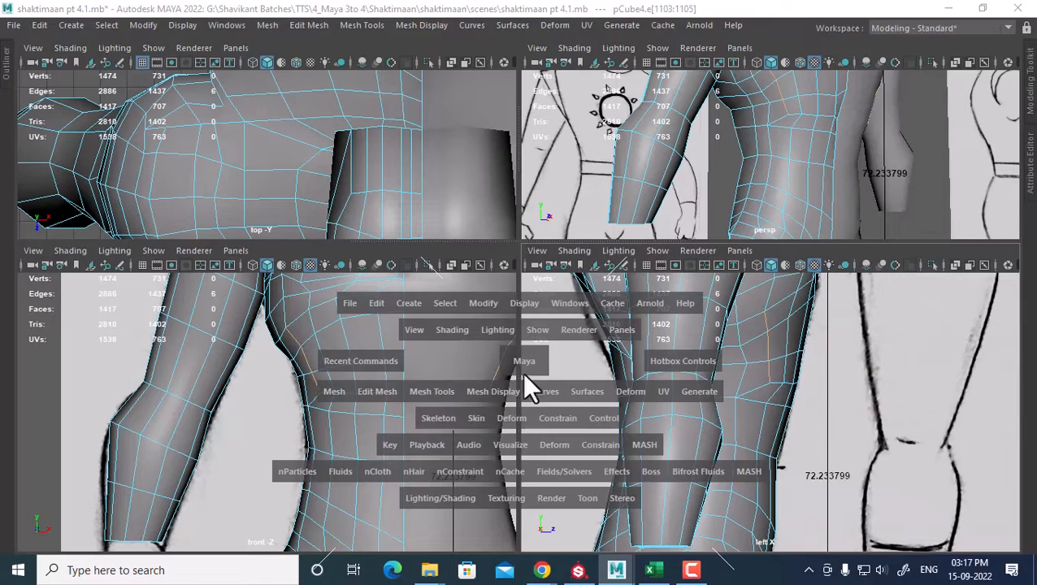
pyautogui.moveTo(797, 380); pyautogui.dragTo(800, 432)
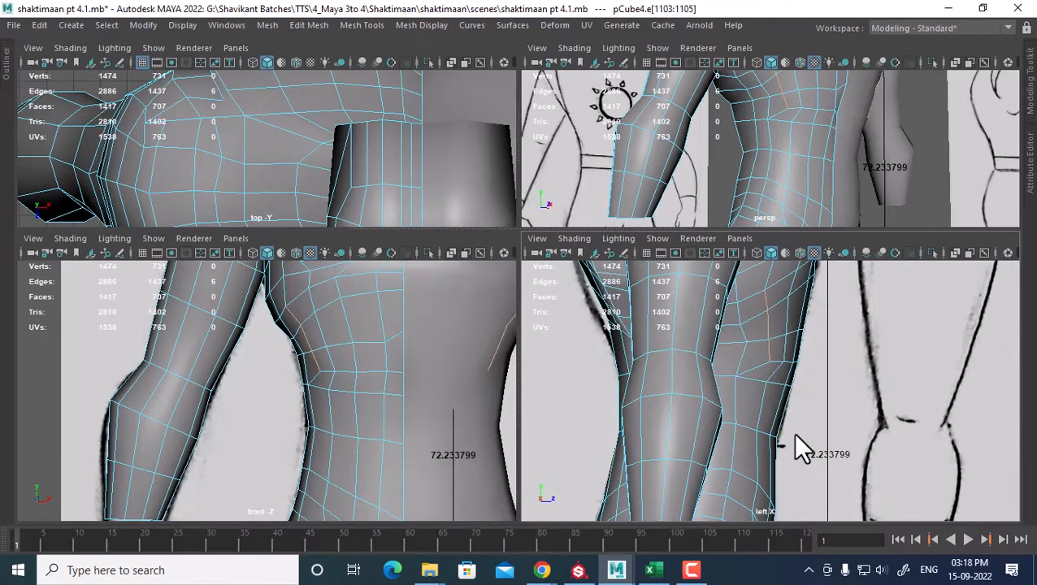
pyautogui.moveTo(199, 544); pyautogui.dragTo(363, 541)
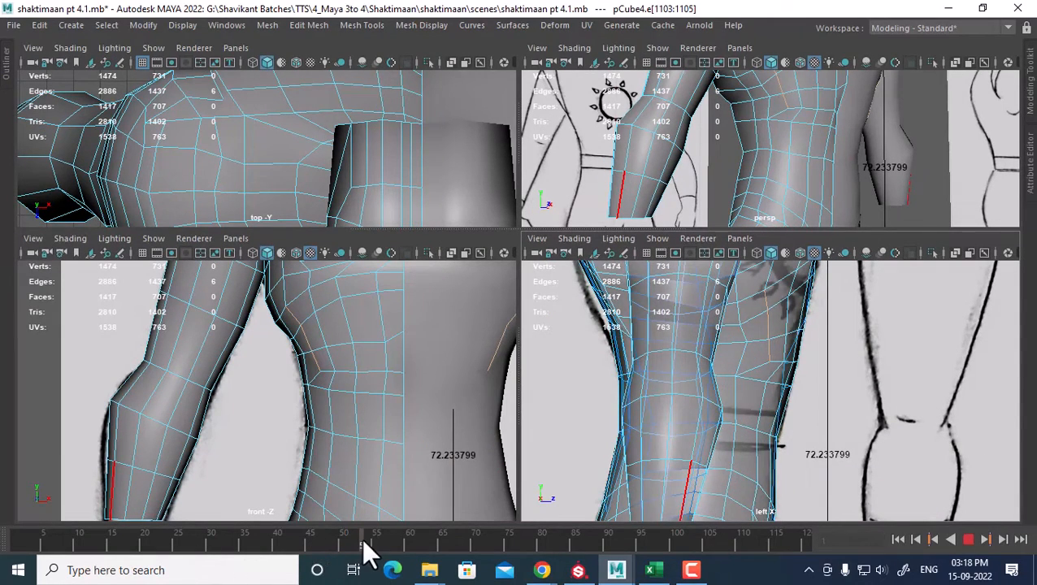
# Step: Check individual vertices along the side of the ribs, waist and hip against the reference's belt lines in the left view
pyautogui.keyDown('alt'); pyautogui.moveTo(715, 462); pyautogui.dragTo(826, 403, button='right'); pyautogui.keyUp('alt')
pyautogui.keyDown('alt'); pyautogui.moveTo(826, 403); pyautogui.dragTo(811, 374, button='middle'); pyautogui.keyUp('alt')
pyautogui.moveTo(812, 262); pyautogui.dragTo(820, 341, button='right')
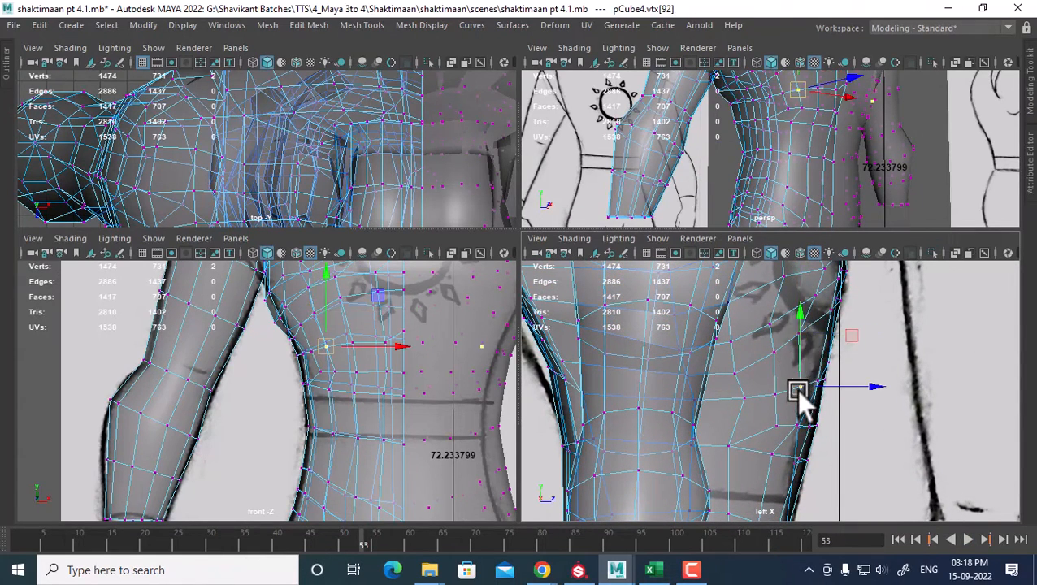
pyautogui.click(795, 389)
pyautogui.keyDown('alt'); pyautogui.moveTo(797, 418); pyautogui.dragTo(857, 314, button='middle'); pyautogui.keyUp('alt')
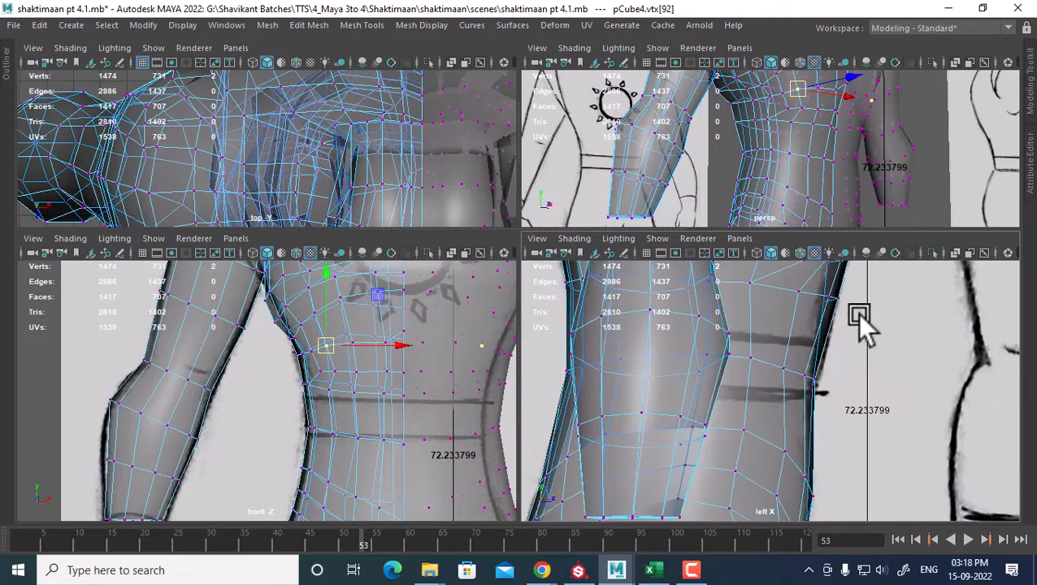
pyautogui.keyDown('alt'); pyautogui.moveTo(856, 314); pyautogui.dragTo(840, 399, button='right'); pyautogui.keyUp('alt')
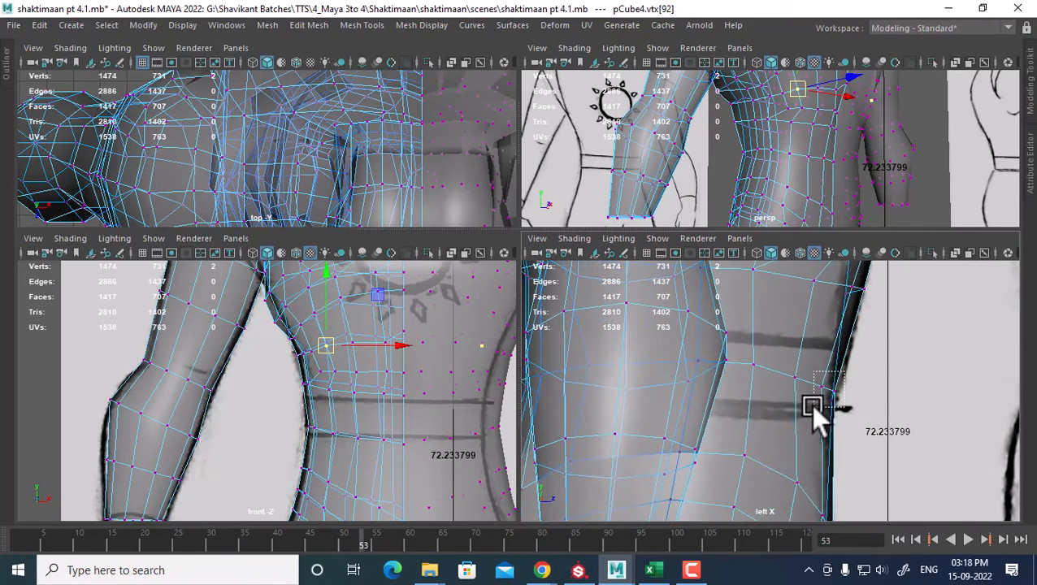
pyautogui.moveTo(810, 404); pyautogui.dragTo(829, 390)
pyautogui.keyDown('alt'); pyautogui.moveTo(803, 367); pyautogui.dragTo(805, 456, button='middle'); pyautogui.keyUp('alt')
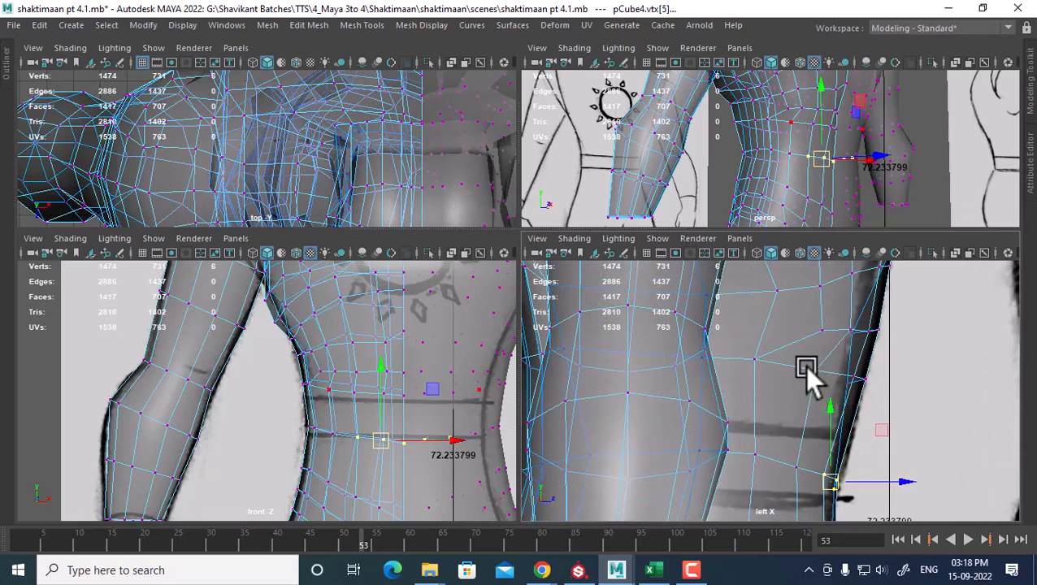
pyautogui.click(815, 369)
pyautogui.keyDown('alt'); pyautogui.moveTo(786, 388); pyautogui.dragTo(760, 351, button='middle'); pyautogui.keyUp('alt')
pyautogui.click(790, 397)
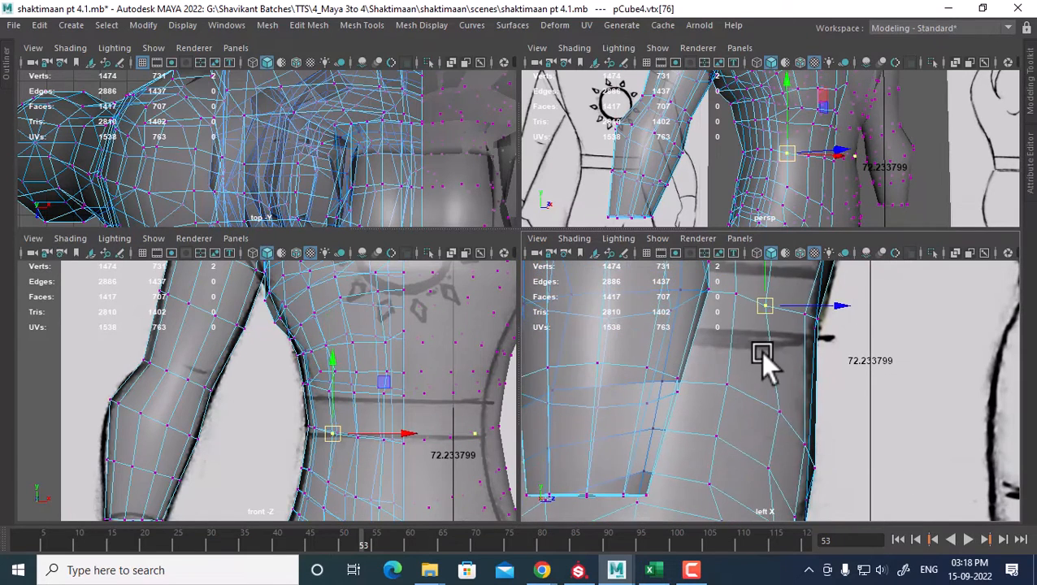
pyautogui.click(777, 406)
pyautogui.keyDown('alt'); pyautogui.moveTo(348, 405); pyautogui.dragTo(352, 417, button='middle'); pyautogui.keyUp('alt')
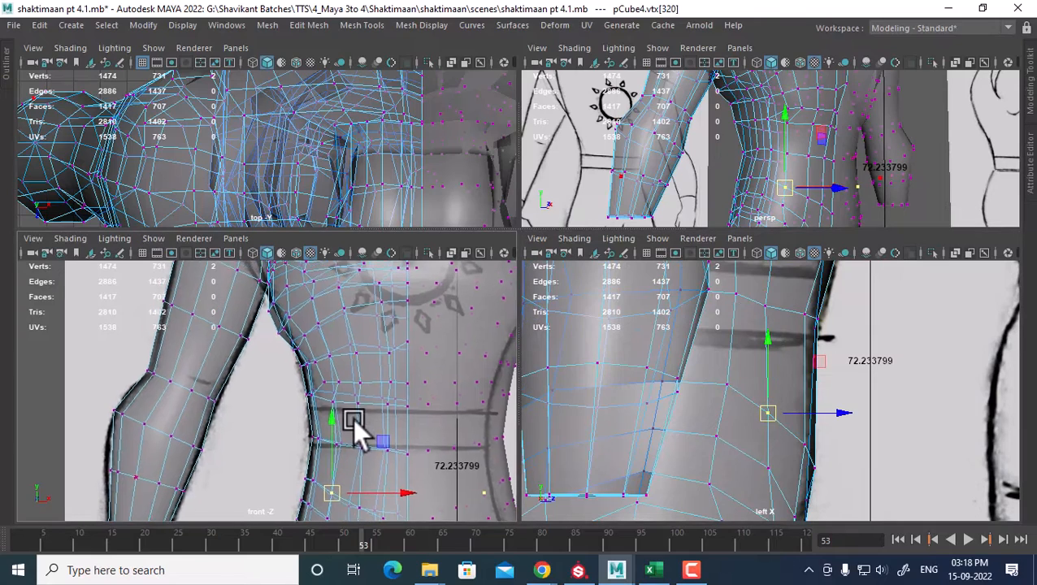
# Step: Return the timeline to frame 1
pyautogui.scroll(1, 353, 418)
pyautogui.click(180, 536)
pyautogui.click(6, 534)
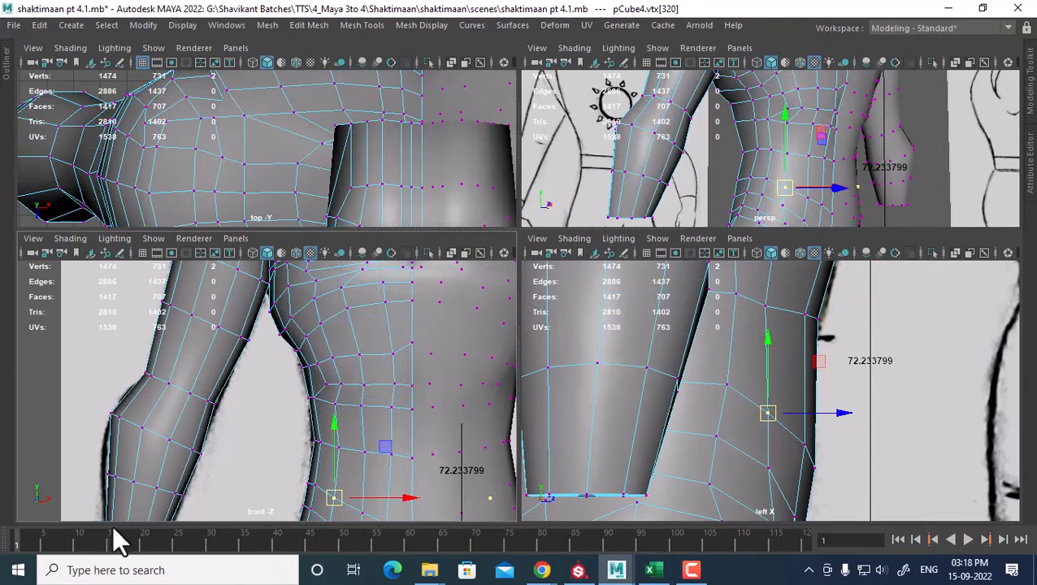
# Step: Switch to edge selection, pick the vertical edges on the side of the waist and slide them with the Slide Edge Tool
pyautogui.moveTo(799, 144)
pyautogui.keyDown('alt'); pyautogui.mouseDown()
pyautogui.moveTo(809, 103)
pyautogui.moveTo(845, 187)
pyautogui.moveTo(814, 150)
pyautogui.moveTo(820, 129)
pyautogui.moveTo(825, 171)
pyautogui.moveTo(943, 212)
pyautogui.moveTo(879, 143)
pyautogui.moveTo(842, 172)
pyautogui.moveTo(825, 171)
pyautogui.moveTo(813, 91)
pyautogui.mouseUp(); pyautogui.keyUp('alt')
pyautogui.keyDown('shift'); pyautogui.click(800, 129); pyautogui.keyUp('shift')
pyautogui.click(816, 93)
pyautogui.moveTo(810, 150); pyautogui.dragTo(826, 102, button='right')
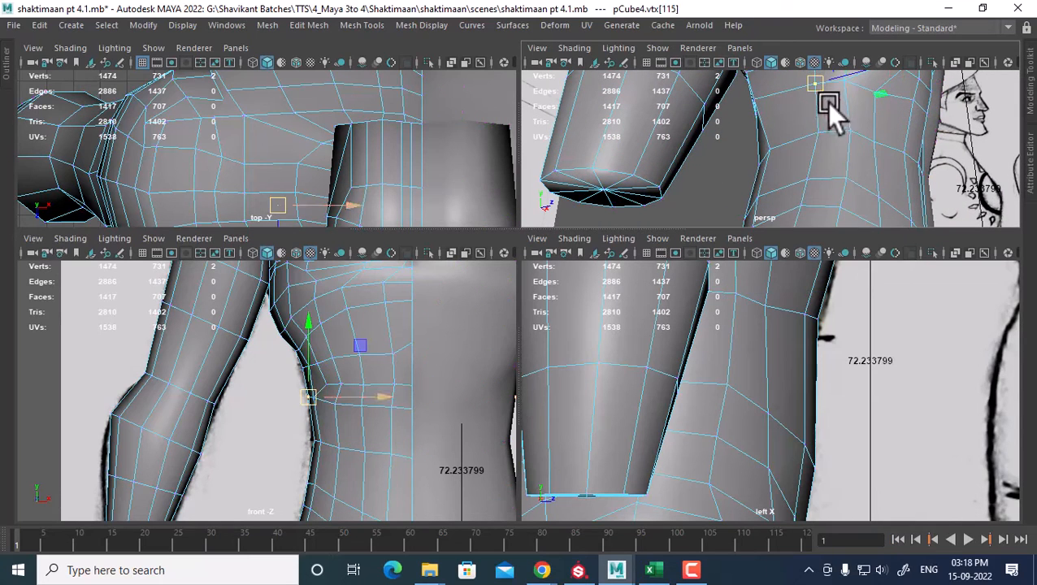
pyautogui.click(812, 126)
pyautogui.keyDown('shift'); pyautogui.click(802, 190); pyautogui.keyUp('shift')
pyautogui.keyDown('alt'); pyautogui.moveTo(804, 191); pyautogui.dragTo(817, 149); pyautogui.keyUp('alt')
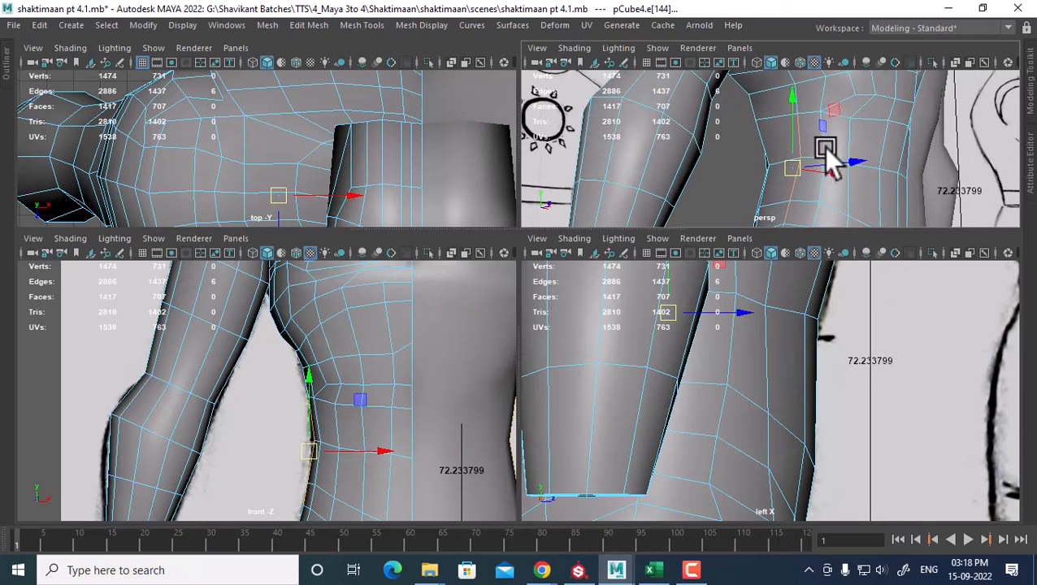
pyautogui.keyDown('shift'); pyautogui.moveTo(884, 130); pyautogui.dragTo(882, 257, button='right'); pyautogui.keyUp('shift')
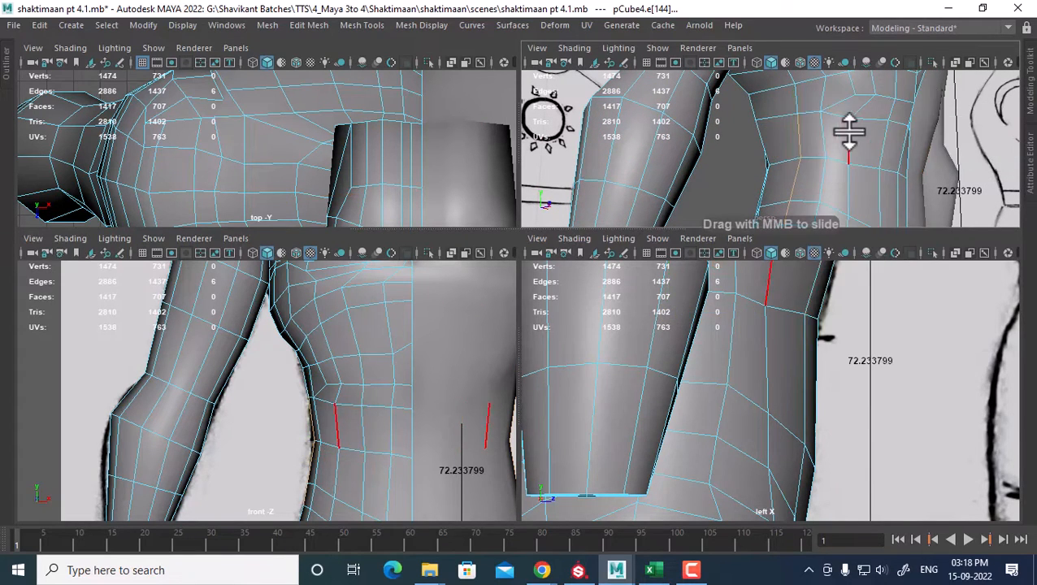
pyautogui.moveTo(849, 132); pyautogui.dragTo(826, 98, button='middle')
# Step: Select the vertical edge chain running down the side from the waist to the hip and slide it toward the back
pyautogui.scroll(-1, 821, 137)
pyautogui.press('w')
pyautogui.click(827, 98)
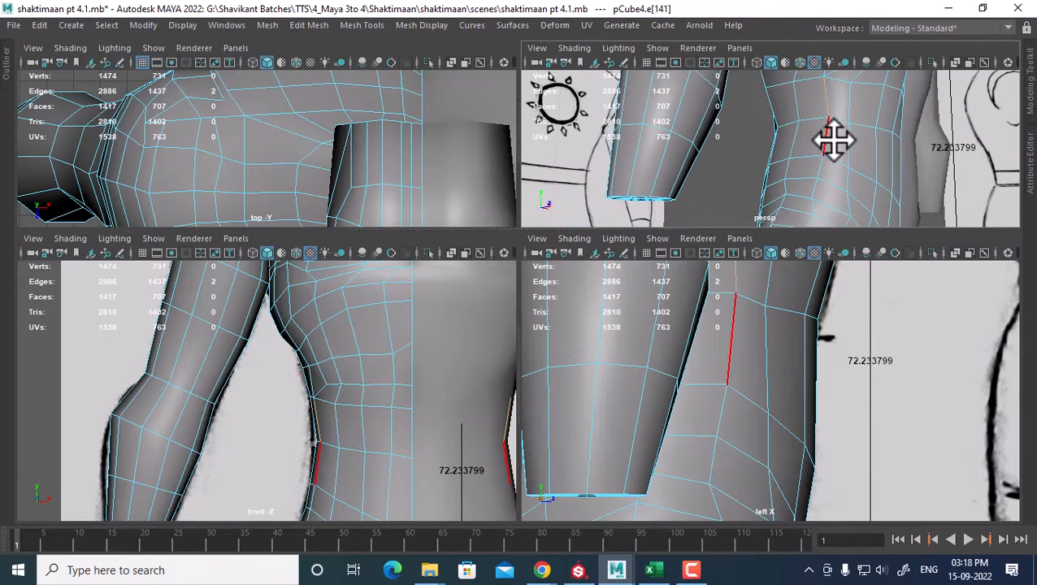
pyautogui.doubleClick(828, 145)
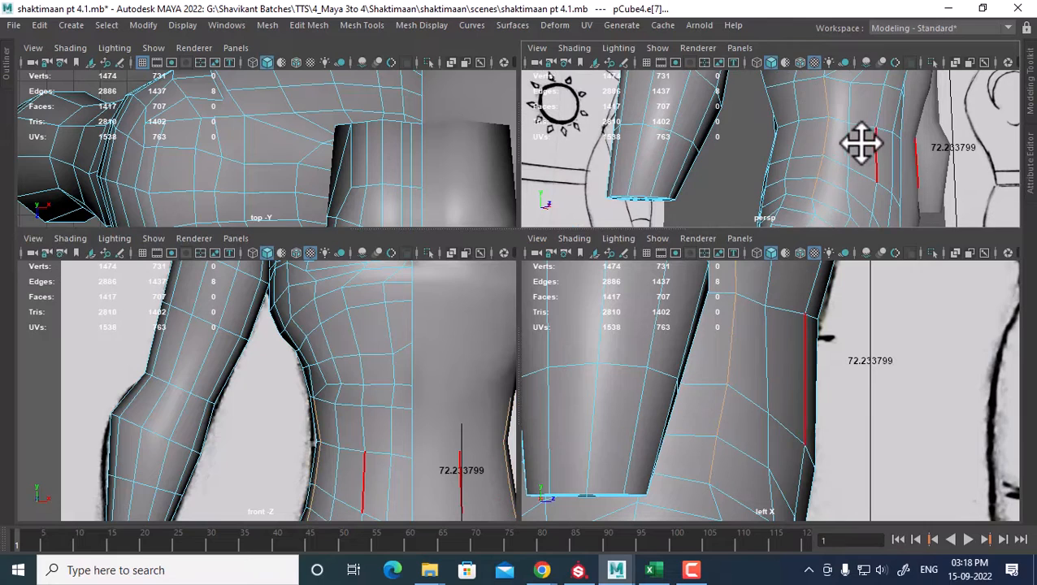
pyautogui.keyDown('alt'); pyautogui.moveTo(861, 144); pyautogui.dragTo(845, 146, button='middle'); pyautogui.keyUp('alt')
# Step: Select the edges running down the side of the lower ribcage in the left view and slide them to refine the flow
pyautogui.moveTo(845, 146)
pyautogui.keyDown('alt'); pyautogui.mouseDown(button='right')
pyautogui.moveTo(863, 120)
pyautogui.moveTo(810, 123)
pyautogui.mouseUp(button='right'); pyautogui.keyUp('alt')
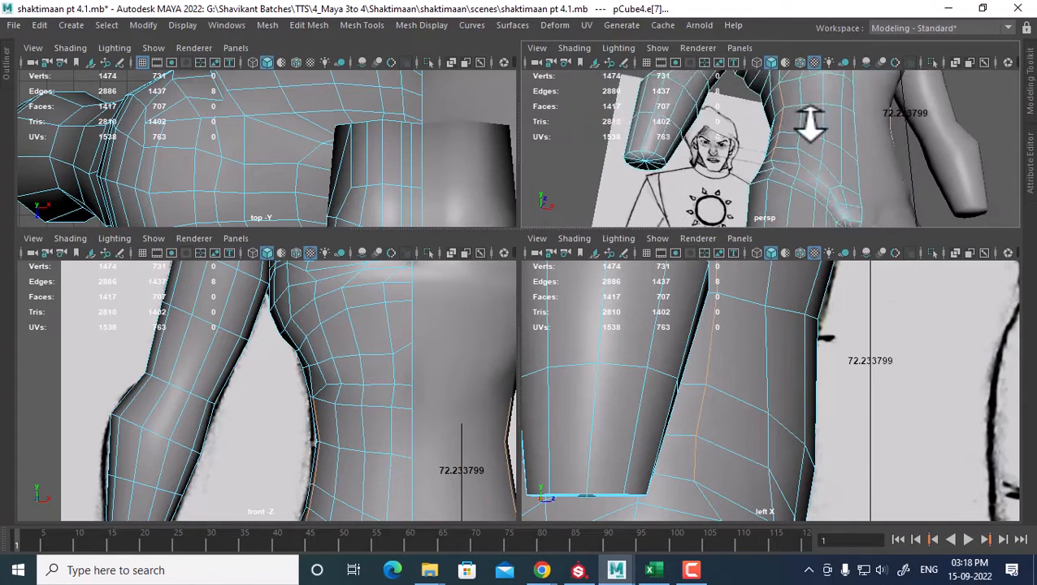
pyautogui.moveTo(811, 123)
pyautogui.keyDown('alt'); pyautogui.mouseDown()
pyautogui.moveTo(873, 204)
pyautogui.moveTo(917, 214)
pyautogui.mouseUp(); pyautogui.keyUp('alt')
pyautogui.keyDown('alt'); pyautogui.moveTo(420, 425); pyautogui.dragTo(391, 405, button='right'); pyautogui.keyUp('alt')
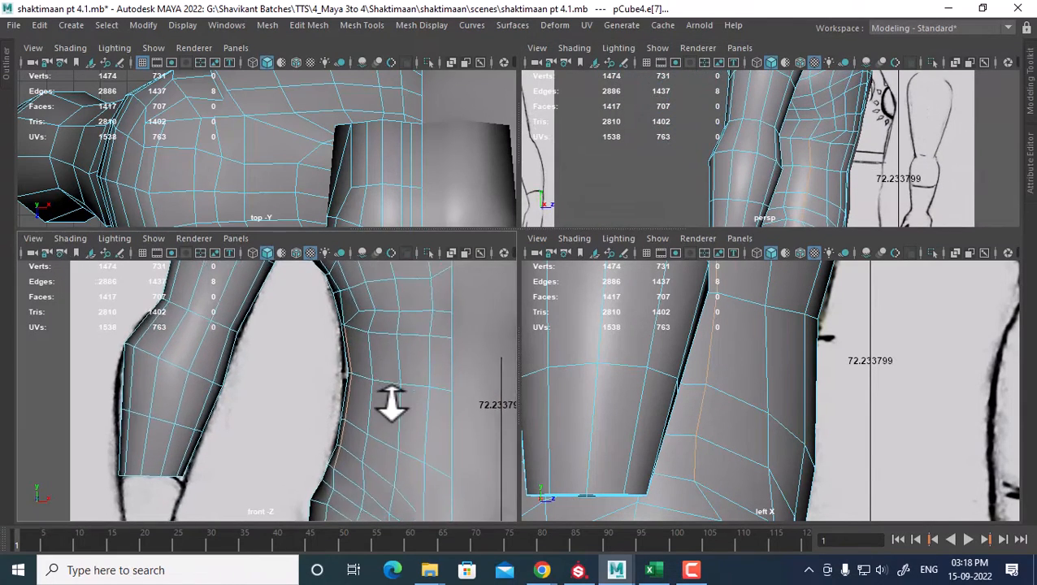
pyautogui.keyDown('alt'); pyautogui.moveTo(383, 382); pyautogui.dragTo(391, 407, button='middle'); pyautogui.keyUp('alt')
pyautogui.keyDown('alt'); pyautogui.moveTo(805, 352); pyautogui.dragTo(812, 492, button='middle'); pyautogui.keyUp('alt')
pyautogui.keyDown('alt'); pyautogui.moveTo(818, 382); pyautogui.dragTo(800, 349, button='middle'); pyautogui.keyUp('alt')
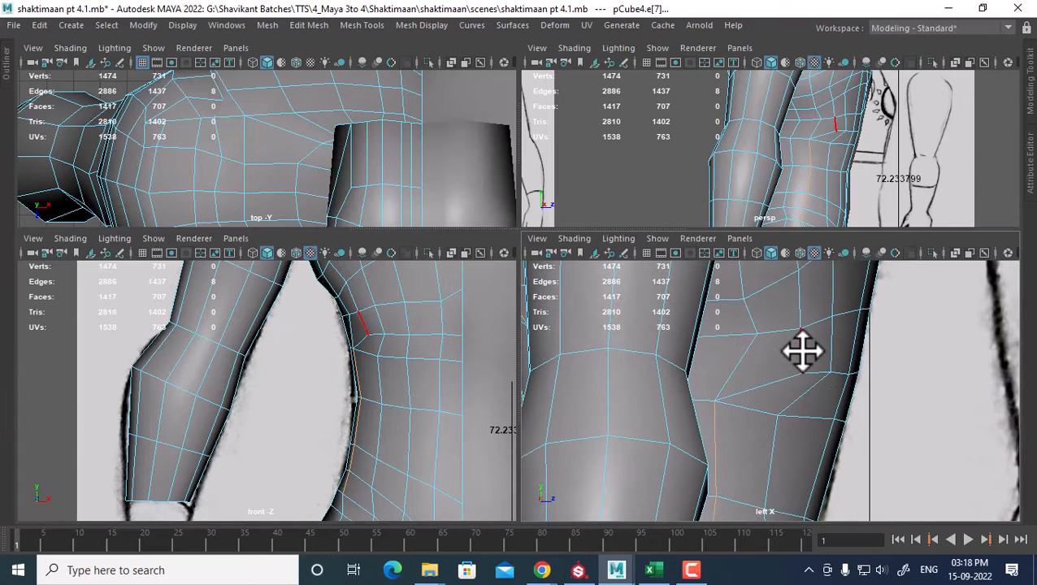
pyautogui.click(794, 309)
pyautogui.keyDown('alt'); pyautogui.moveTo(850, 324); pyautogui.dragTo(786, 348, button='middle'); pyautogui.keyUp('alt')
pyautogui.click(804, 305)
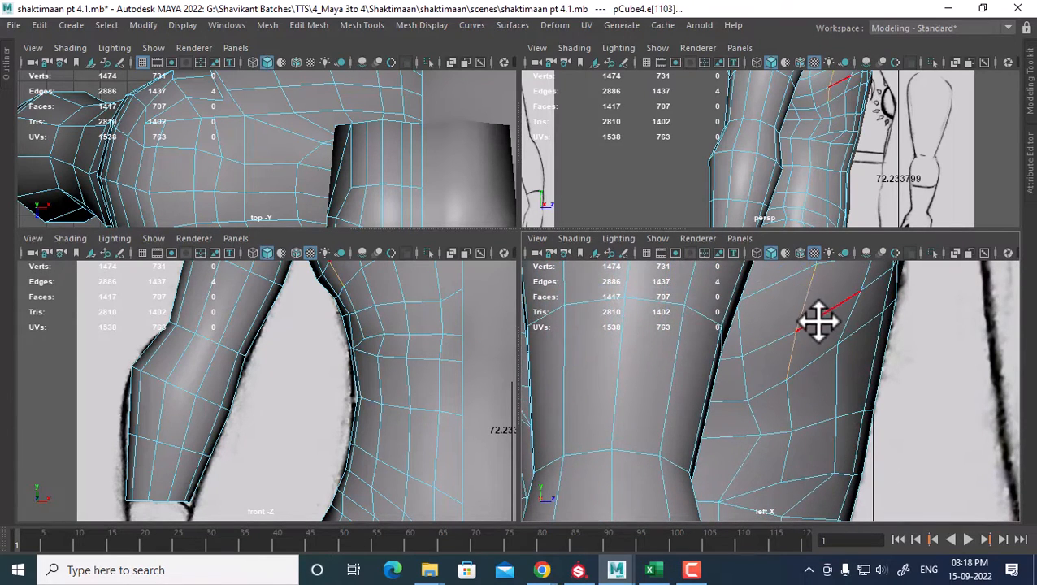
pyautogui.keyDown('alt'); pyautogui.moveTo(834, 378); pyautogui.dragTo(845, 416, button='middle'); pyautogui.keyUp('alt')
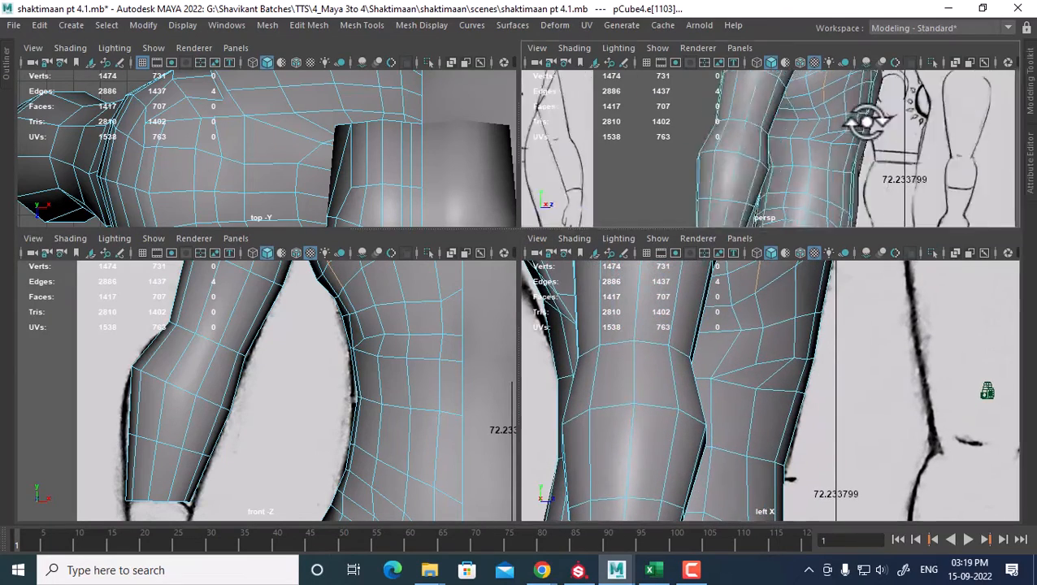
# Step: Enlarge the perspective view and examine the torso's edge flow from the front and side
pyautogui.keyDown('alt'); pyautogui.moveTo(868, 120); pyautogui.dragTo(825, 149); pyautogui.keyUp('alt')
pyautogui.keyDown('alt'); pyautogui.moveTo(825, 148); pyautogui.dragTo(846, 157, button='right'); pyautogui.keyUp('alt')
pyautogui.press('space')
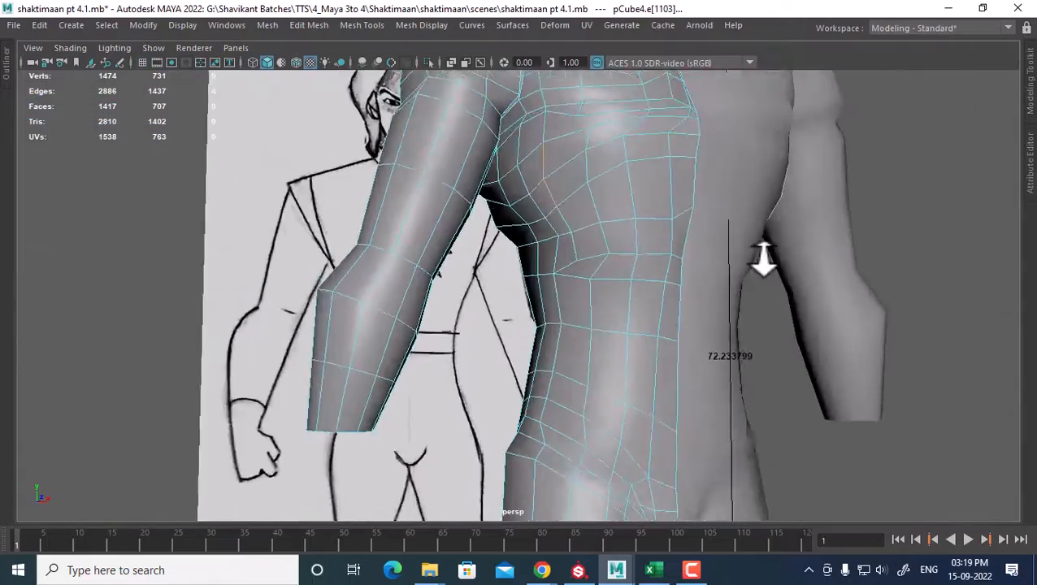
pyautogui.keyDown('alt'); pyautogui.moveTo(764, 262); pyautogui.dragTo(609, 281); pyautogui.keyUp('alt')
pyautogui.keyDown('alt'); pyautogui.moveTo(609, 280); pyautogui.dragTo(744, 329, button='right'); pyautogui.keyUp('alt')
pyautogui.keyDown('alt'); pyautogui.moveTo(743, 329); pyautogui.dragTo(713, 358); pyautogui.keyUp('alt')
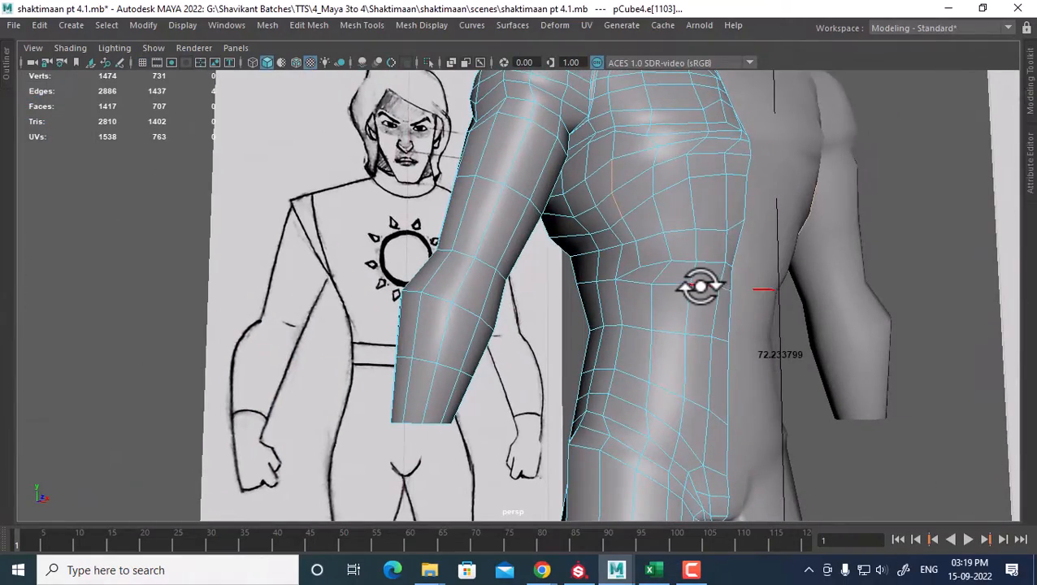
pyautogui.moveTo(674, 302)
pyautogui.keyDown('alt'); pyautogui.mouseDown()
pyautogui.moveTo(803, 335)
pyautogui.moveTo(562, 387)
pyautogui.moveTo(460, 272)
pyautogui.moveTo(530, 287)
pyautogui.moveTo(769, 257)
pyautogui.moveTo(822, 281)
pyautogui.moveTo(602, 275)
pyautogui.moveTo(713, 308)
pyautogui.moveTo(701, 239)
pyautogui.moveTo(706, 262)
pyautogui.moveTo(677, 262)
pyautogui.moveTo(843, 350)
pyautogui.moveTo(550, 361)
pyautogui.mouseUp(); pyautogui.keyUp('alt')
# Step: Select the horizontal edge loops around the waist and slide them to adjust their spacing on the front and back
pyautogui.keyDown('alt'); pyautogui.moveTo(549, 361); pyautogui.dragTo(586, 319, button='middle'); pyautogui.keyUp('alt')
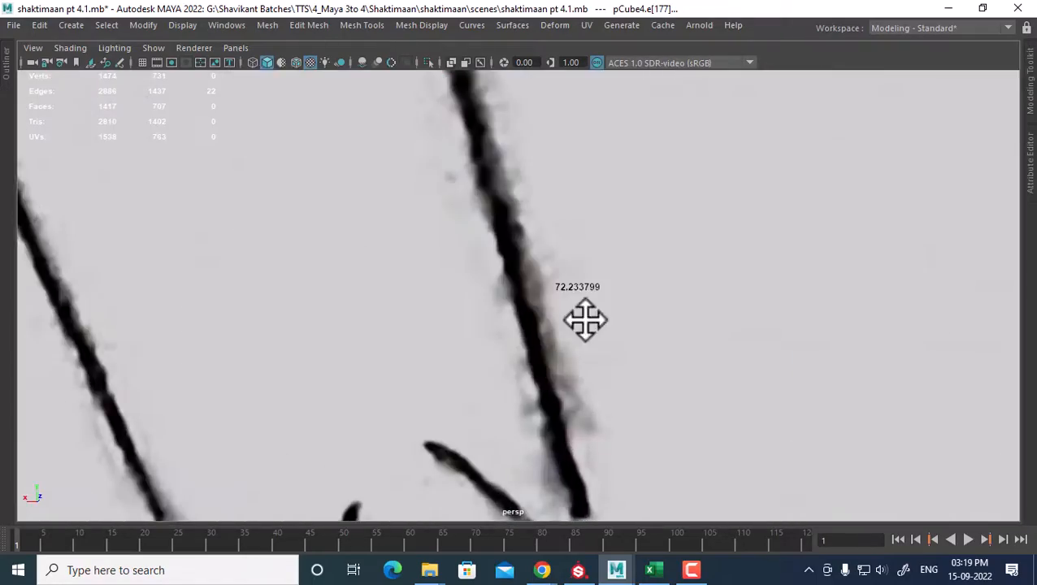
pyautogui.keyDown('alt'); pyautogui.moveTo(586, 319); pyautogui.dragTo(577, 313, button='right'); pyautogui.keyUp('alt')
pyautogui.keyDown('alt'); pyautogui.moveTo(577, 312); pyautogui.dragTo(597, 307); pyautogui.keyUp('alt')
pyautogui.keyDown('alt'); pyautogui.moveTo(597, 307); pyautogui.dragTo(599, 316, button='middle'); pyautogui.keyUp('alt')
pyautogui.moveTo(600, 317)
pyautogui.keyDown('alt'); pyautogui.mouseDown()
pyautogui.moveTo(611, 310)
pyautogui.moveTo(583, 312)
pyautogui.mouseUp(); pyautogui.keyUp('alt')
pyautogui.keyDown('alt'); pyautogui.moveTo(583, 311); pyautogui.dragTo(554, 351, button='right'); pyautogui.keyUp('alt')
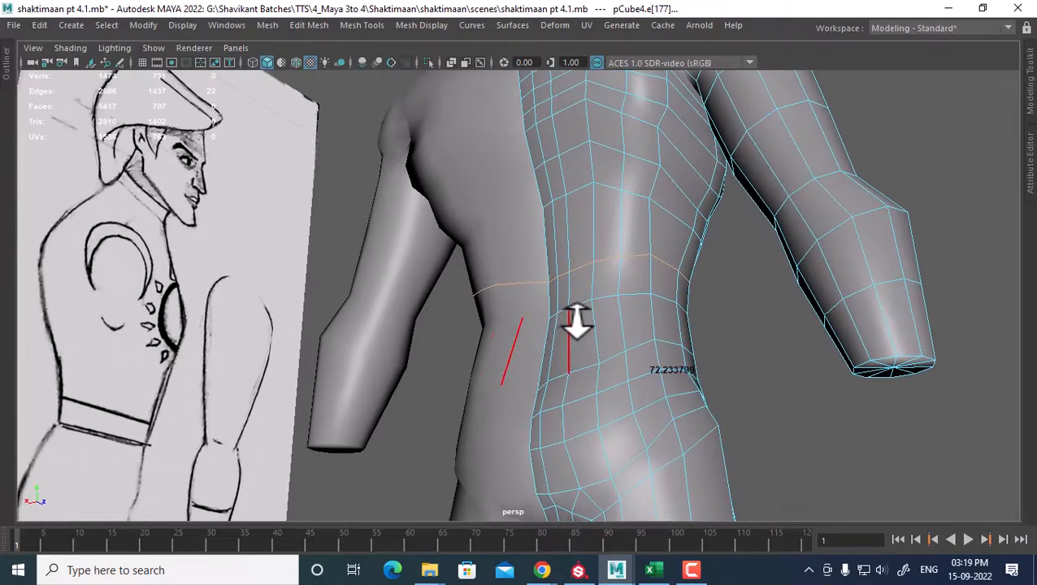
pyautogui.moveTo(578, 302)
pyautogui.keyDown('alt'); pyautogui.mouseDown()
pyautogui.moveTo(579, 289)
pyautogui.moveTo(481, 296)
pyautogui.mouseUp(); pyautogui.keyUp('alt')
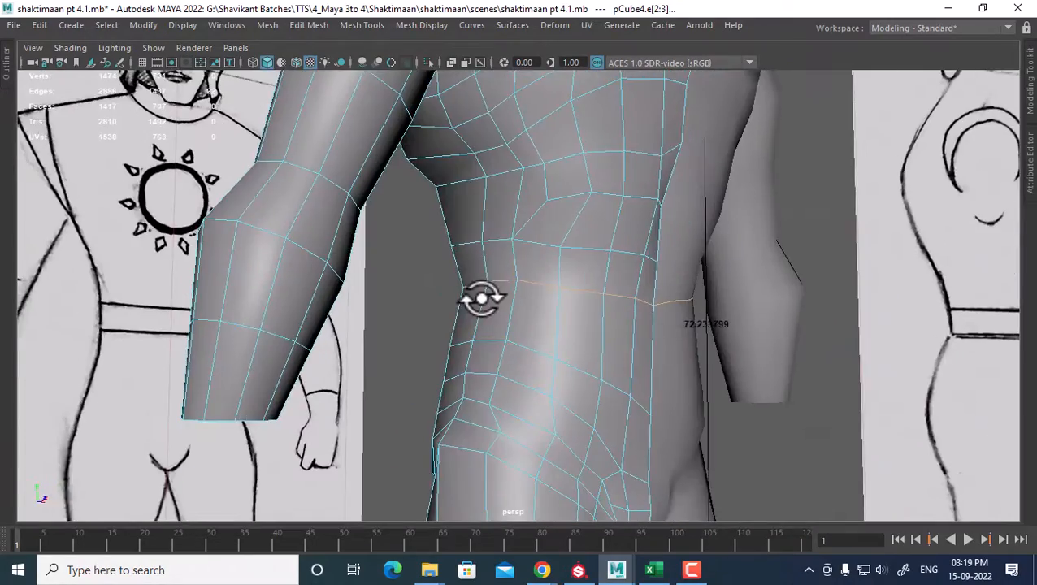
# Step: Switch to object selection and delete the mirrored half of the body
pyautogui.keyDown('alt'); pyautogui.moveTo(481, 296); pyautogui.dragTo(686, 328, button='middle'); pyautogui.keyUp('alt')
pyautogui.moveTo(685, 328)
pyautogui.keyDown('alt'); pyautogui.mouseDown()
pyautogui.moveTo(687, 273)
pyautogui.moveTo(654, 268)
pyautogui.mouseUp(); pyautogui.keyUp('alt')
pyautogui.keyDown('alt'); pyautogui.moveTo(654, 268); pyautogui.dragTo(653, 220, button='right'); pyautogui.keyUp('alt')
pyautogui.moveTo(631, 151); pyautogui.dragTo(741, 91, button='right')
pyautogui.click(710, 195)
pyautogui.press('Delete')
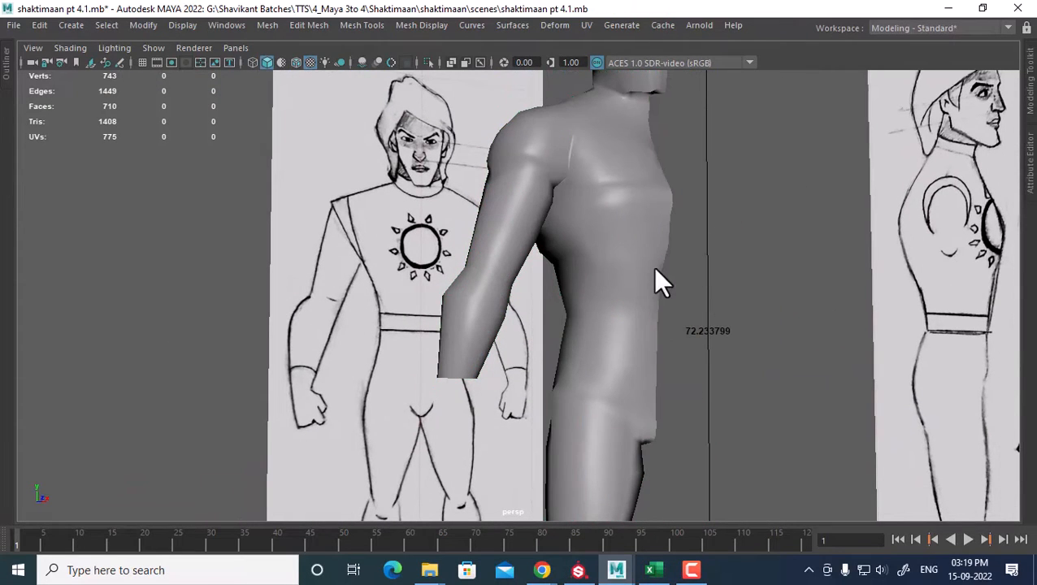
# Step: Select the remaining half of the body as an object
pyautogui.click(654, 269)
pyautogui.moveTo(789, 284); pyautogui.dragTo(682, 329, button='right')
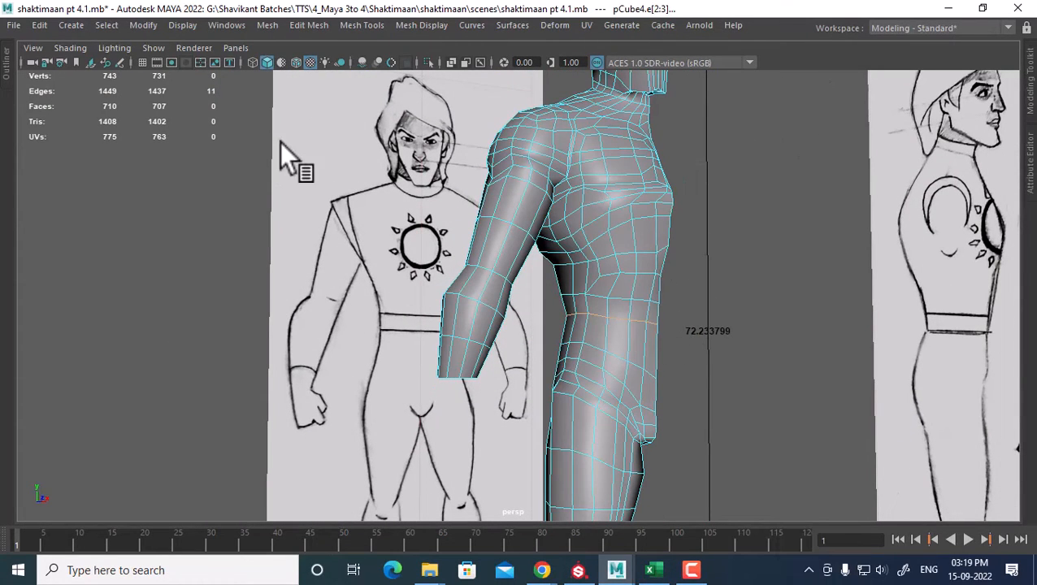
pyautogui.moveTo(717, 282)
pyautogui.keyDown('alt'); pyautogui.mouseDown()
pyautogui.moveTo(642, 281)
pyautogui.moveTo(655, 273)
pyautogui.mouseUp(); pyautogui.keyUp('alt')
pyautogui.keyDown('alt'); pyautogui.moveTo(638, 228); pyautogui.dragTo(687, 335, button='middle'); pyautogui.keyUp('alt')
pyautogui.keyDown('alt'); pyautogui.moveTo(694, 313); pyautogui.dragTo(716, 181, button='right'); pyautogui.keyUp('alt')
pyautogui.click(789, 211)
pyautogui.click(625, 323)
# Step: Try to mirror the half body as an instance using Duplicate Special with a Z scale of -1, and undo it
pyautogui.keyDown('alt'); pyautogui.moveTo(696, 349); pyautogui.dragTo(695, 270, button='middle'); pyautogui.keyUp('alt')
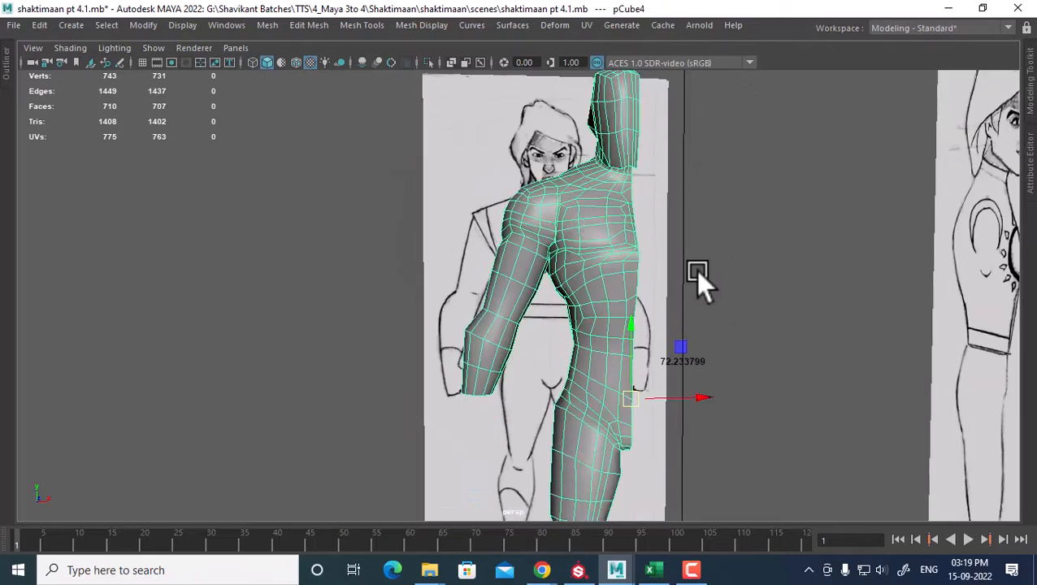
pyautogui.keyDown('alt'); pyautogui.moveTo(694, 269); pyautogui.dragTo(801, 427); pyautogui.keyUp('alt')
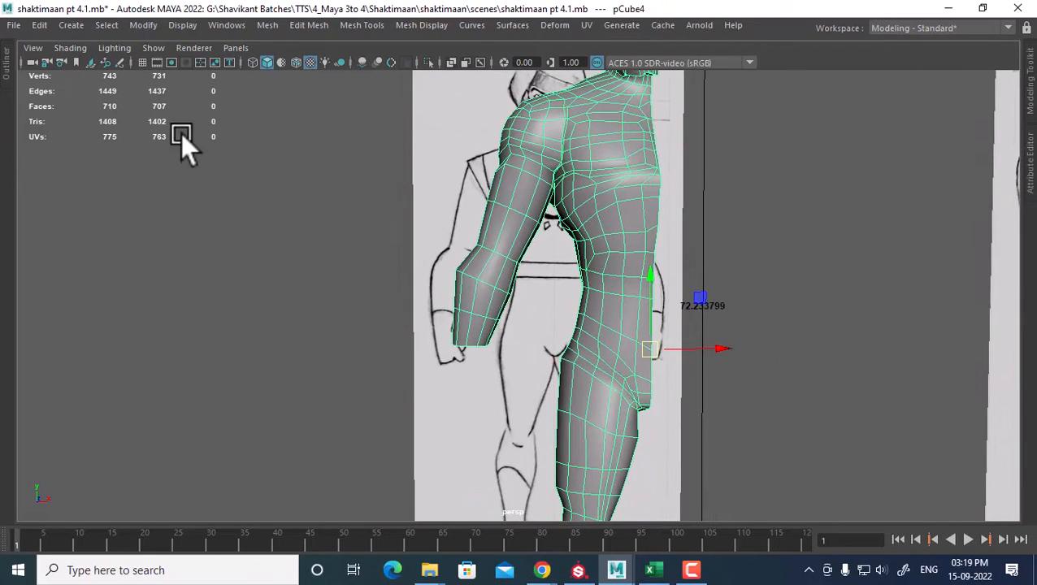
pyautogui.keyDown('shift'); pyautogui.moveTo(314, 153); pyautogui.dragTo(314, 154, button='right'); pyautogui.keyUp('shift')
pyautogui.click(41, 27)
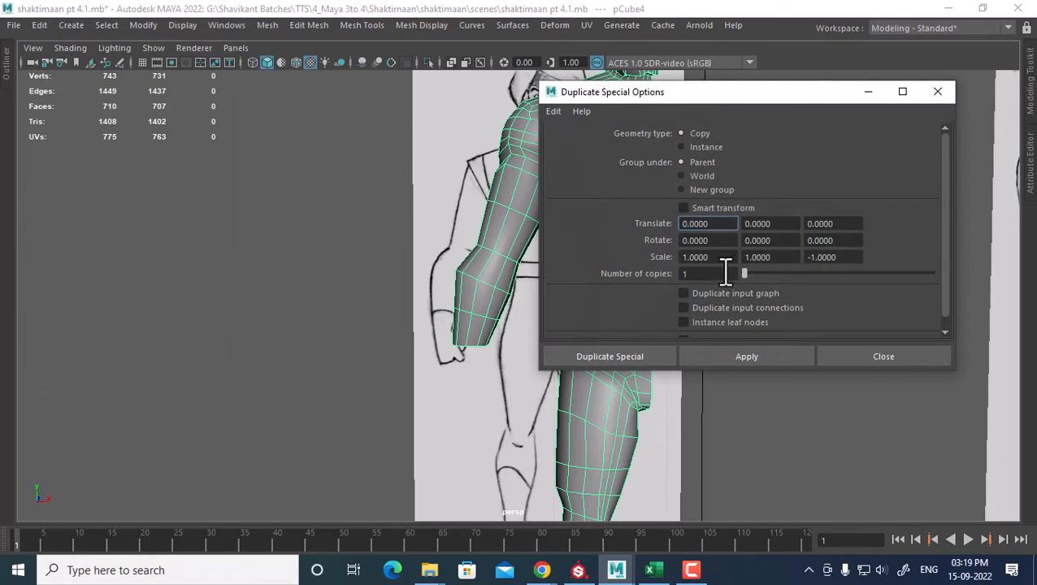
pyautogui.click(702, 147)
pyautogui.click(748, 360)
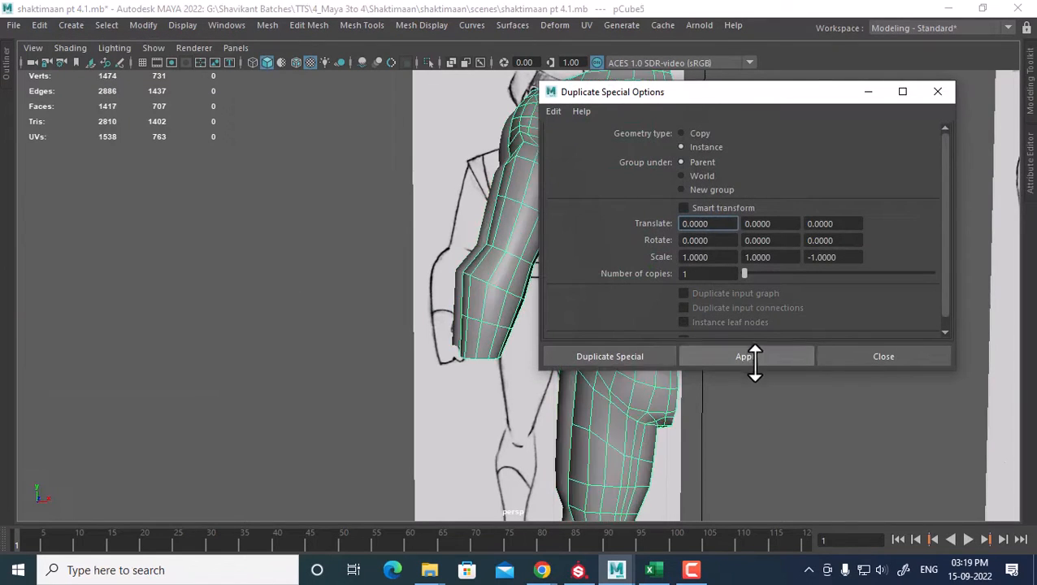
pyautogui.hotkey('ctrl', 'z')
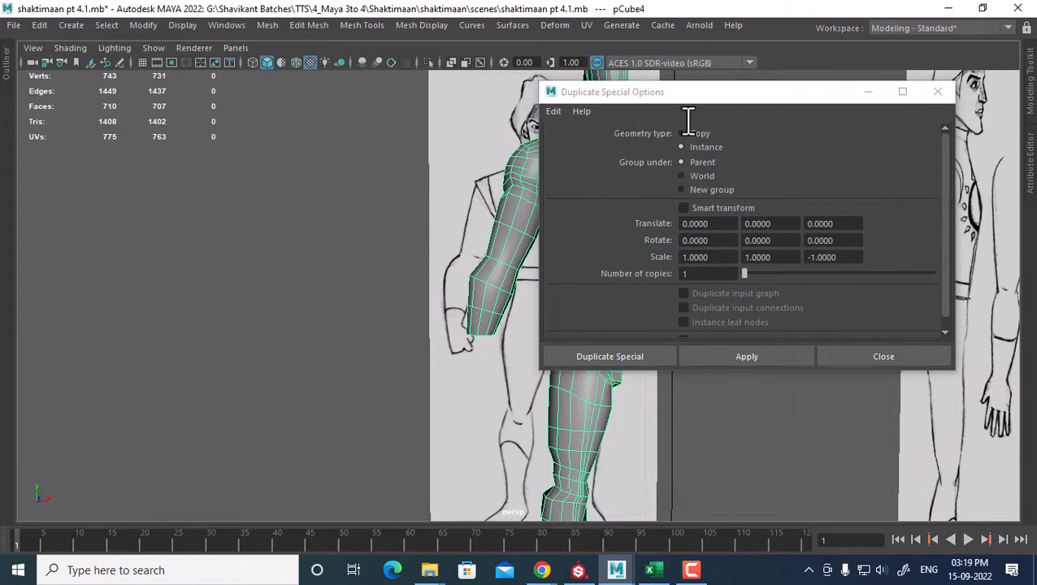
# Step: Reset the Duplicate Special options, set the X scale to -1 and create a mirrored copy of the half body
pyautogui.moveTo(678, 91); pyautogui.dragTo(841, 115)
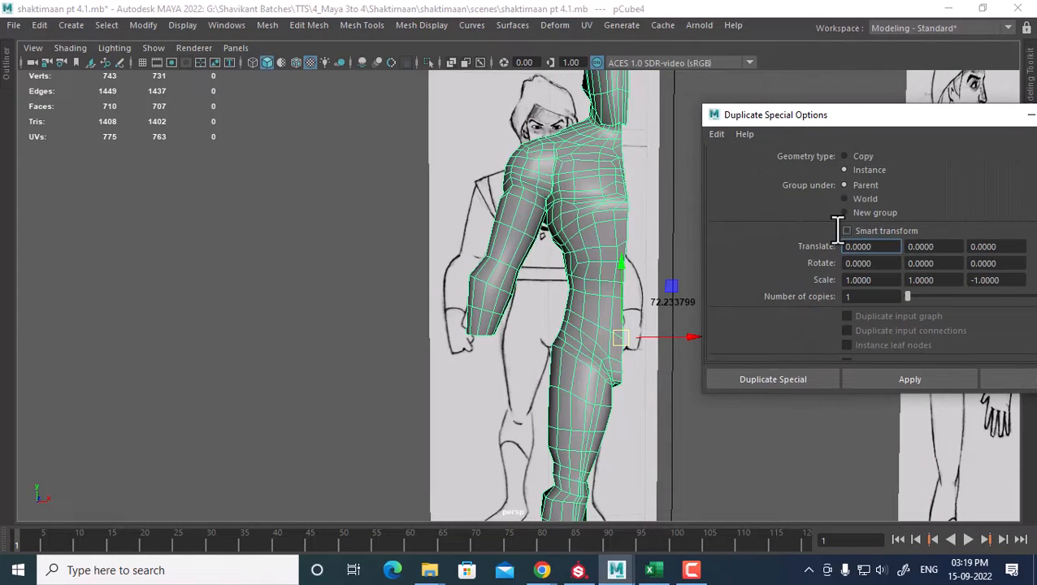
pyautogui.click(716, 134)
pyautogui.click(735, 162)
pyautogui.click(847, 282)
pyautogui.write('-')
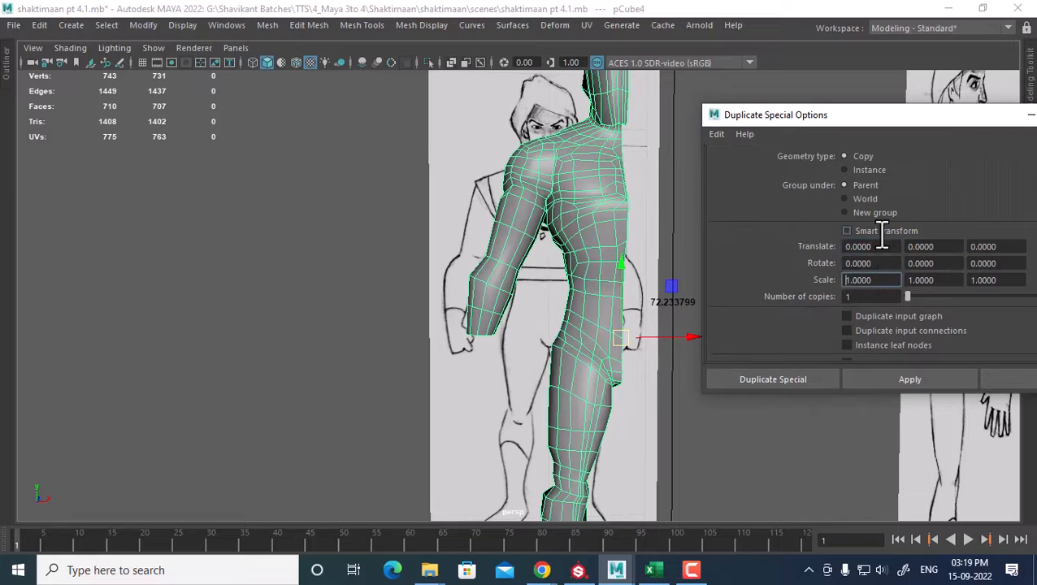
pyautogui.click(941, 380)
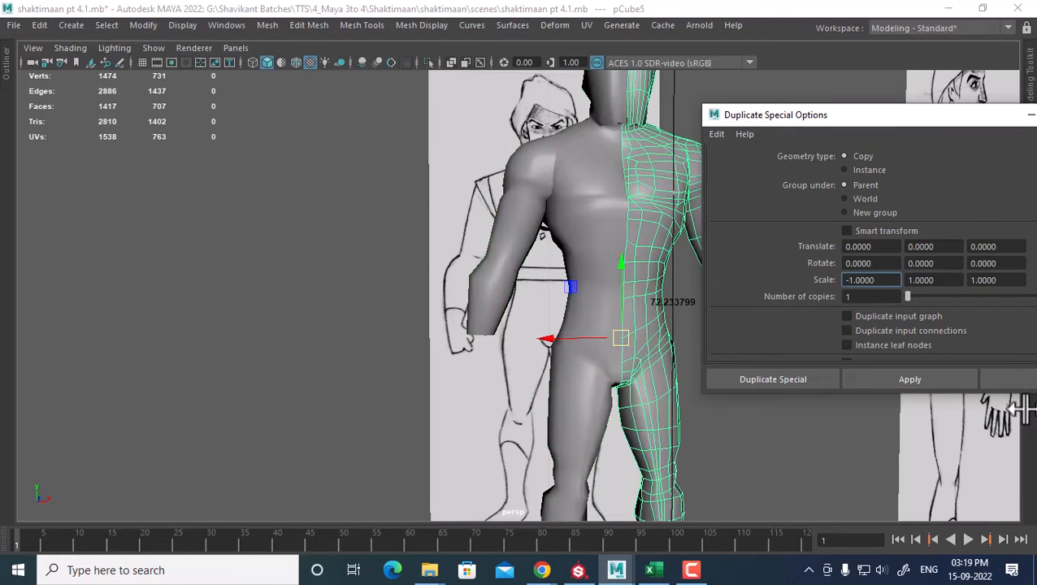
pyautogui.click(1016, 379)
# Step: Apply Subdiv Proxy to the mirrored half of the body and clear the selection to view the full figure
pyautogui.keyDown('shift'); pyautogui.rightClick(789, 165); pyautogui.keyUp('shift')
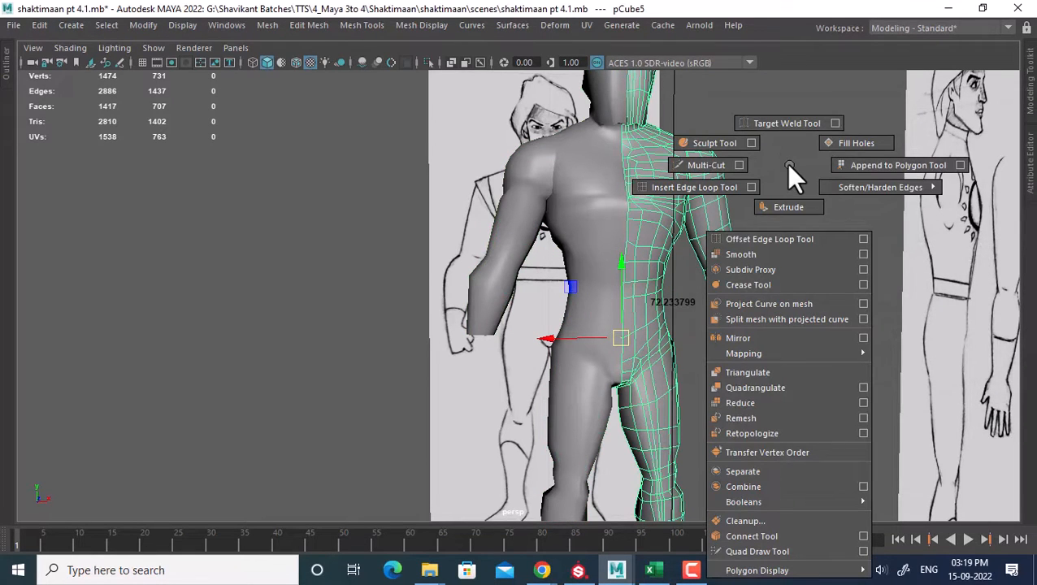
pyautogui.click(784, 270)
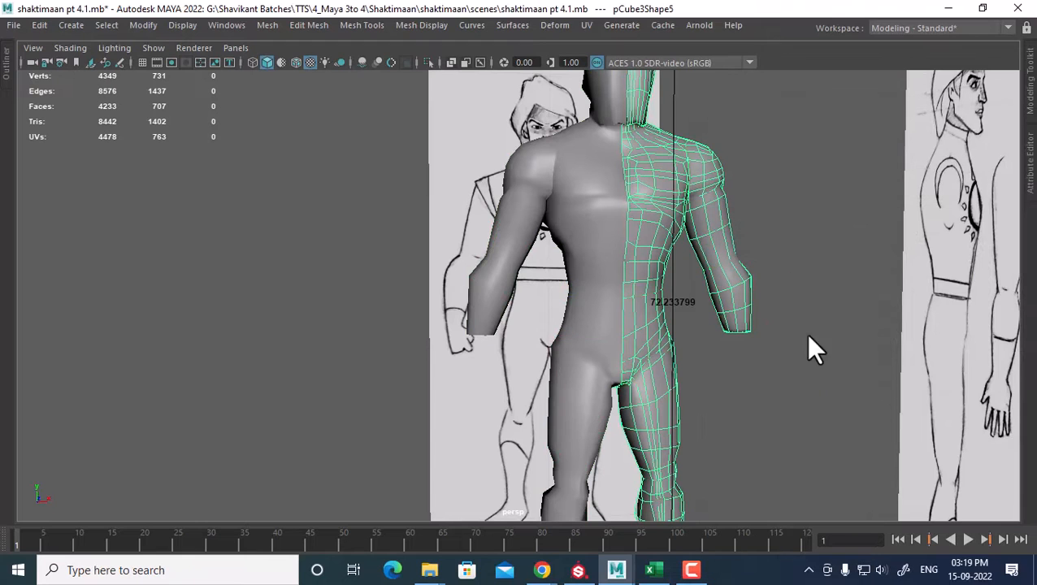
pyautogui.keyDown('alt'); pyautogui.moveTo(751, 290); pyautogui.dragTo(734, 356, button='middle'); pyautogui.keyUp('alt')
pyautogui.scroll(2, 734, 356)
pyautogui.click(801, 251)
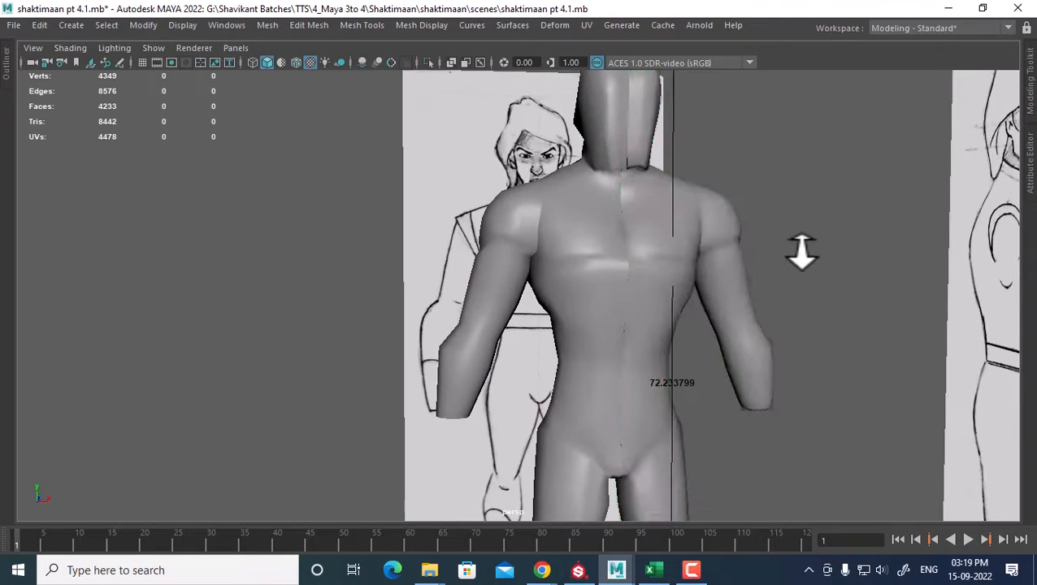
# Step: Delete the low-poly mirrored half of the body that overlaps its smoothed version
pyautogui.click(729, 222)
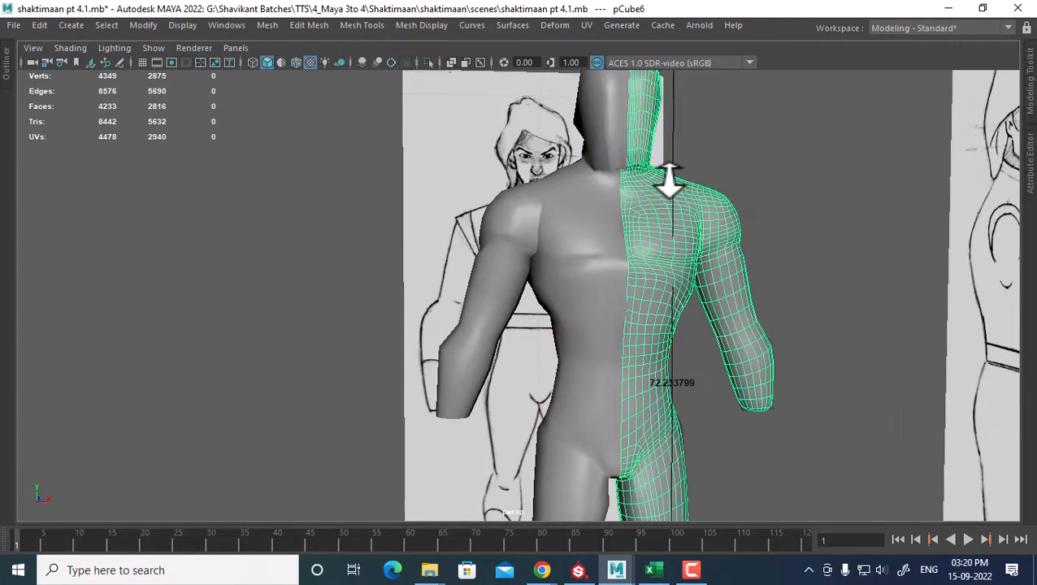
pyautogui.click(783, 331)
pyautogui.click(769, 359)
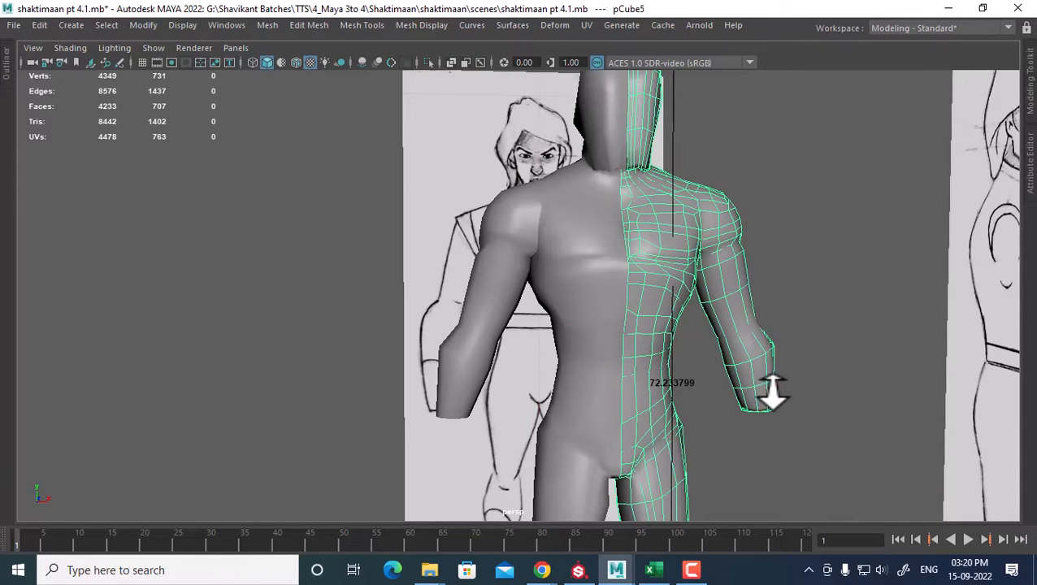
pyautogui.press('Delete')
# Step: Clear the selection and examine the smoothed full torso and shoulders from several angles
pyautogui.click(686, 221)
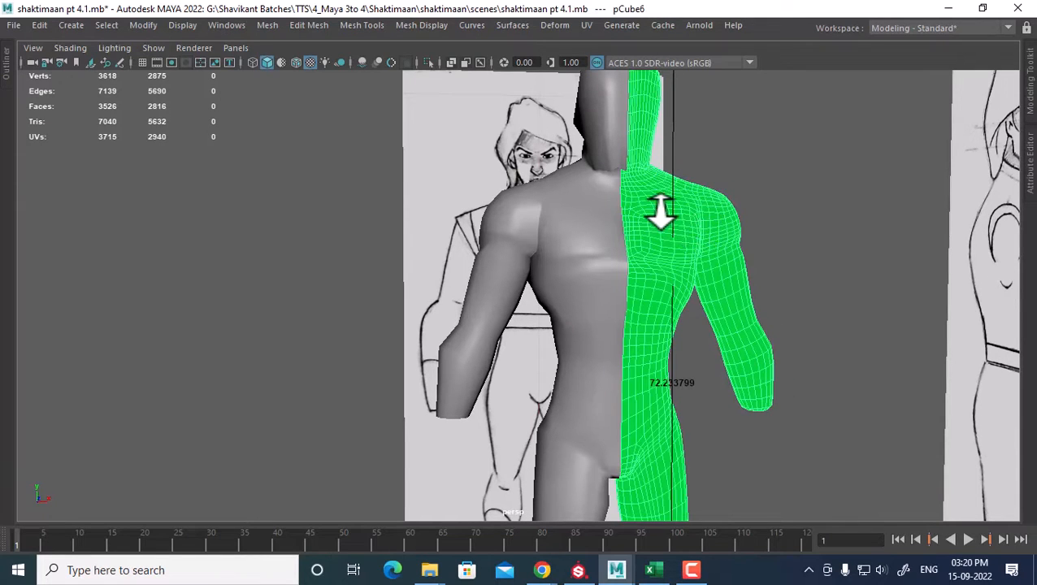
pyautogui.moveTo(661, 150)
pyautogui.mouseDown(button='right')
pyautogui.moveTo(674, 560)
pyautogui.moveTo(689, 557)
pyautogui.moveTo(692, 570)
pyautogui.moveTo(752, 553)
pyautogui.moveTo(776, 473)
pyautogui.mouseUp(button='right')
pyautogui.click(842, 362)
pyautogui.keyDown('alt'); pyautogui.moveTo(826, 380); pyautogui.dragTo(762, 392); pyautogui.keyUp('alt')
pyautogui.click(671, 246)
pyautogui.moveTo(649, 150); pyautogui.dragTo(769, 453, button='right')
pyautogui.click(817, 257)
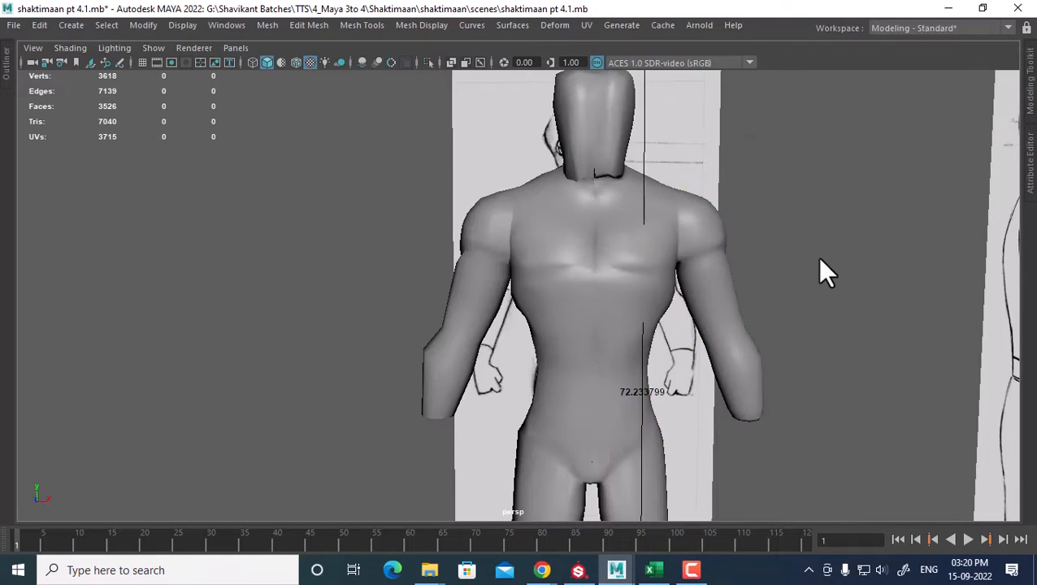
pyautogui.keyDown('alt'); pyautogui.moveTo(817, 257); pyautogui.dragTo(646, 267); pyautogui.keyUp('alt')
pyautogui.keyDown('alt'); pyautogui.moveTo(648, 268); pyautogui.dragTo(689, 333, button='right'); pyautogui.keyUp('alt')
pyautogui.moveTo(689, 333)
pyautogui.keyDown('alt'); pyautogui.mouseDown(button='middle')
pyautogui.moveTo(696, 342)
pyautogui.moveTo(741, 331)
pyautogui.mouseUp(button='middle'); pyautogui.keyUp('alt')
pyautogui.keyDown('alt'); pyautogui.moveTo(736, 313); pyautogui.dragTo(787, 370, button='right'); pyautogui.keyUp('alt')
pyautogui.keyDown('alt'); pyautogui.moveTo(786, 370); pyautogui.dragTo(759, 359); pyautogui.keyUp('alt')
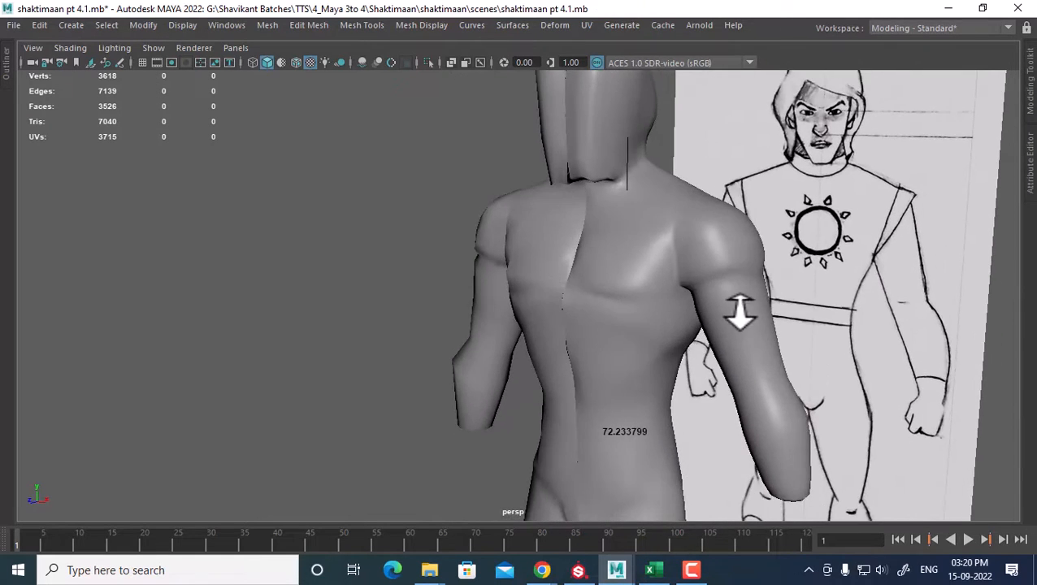
pyautogui.keyDown('alt'); pyautogui.moveTo(740, 312); pyautogui.dragTo(761, 349, button='right'); pyautogui.keyUp('alt')
pyautogui.keyDown('alt'); pyautogui.moveTo(630, 341); pyautogui.dragTo(768, 379); pyautogui.keyUp('alt')
# Step: Select the vertices running down the shoulder-to-armpit crease of the editable half and smooth them with Average Vertices
pyautogui.click(708, 228)
pyautogui.keyDown('alt'); pyautogui.moveTo(759, 284); pyautogui.dragTo(790, 289, button='right'); pyautogui.keyUp('alt')
pyautogui.moveTo(759, 284)
pyautogui.keyDown('alt'); pyautogui.mouseDown(button='middle')
pyautogui.moveTo(750, 319)
pyautogui.moveTo(752, 285)
pyautogui.mouseUp(button='middle'); pyautogui.keyUp('alt')
pyautogui.keyDown('alt'); pyautogui.moveTo(764, 292); pyautogui.dragTo(736, 111, button='right'); pyautogui.keyUp('alt')
pyautogui.click(787, 200)
pyautogui.keyDown('alt'); pyautogui.moveTo(789, 213); pyautogui.dragTo(934, 203, button='right'); pyautogui.keyUp('alt')
pyautogui.keyDown('shift'); pyautogui.click(821, 233); pyautogui.keyUp('shift')
pyautogui.keyDown('shift'); pyautogui.click(802, 287); pyautogui.keyUp('shift')
pyautogui.keyDown('alt'); pyautogui.moveTo(892, 278); pyautogui.dragTo(763, 268); pyautogui.keyUp('alt')
pyautogui.click(731, 196)
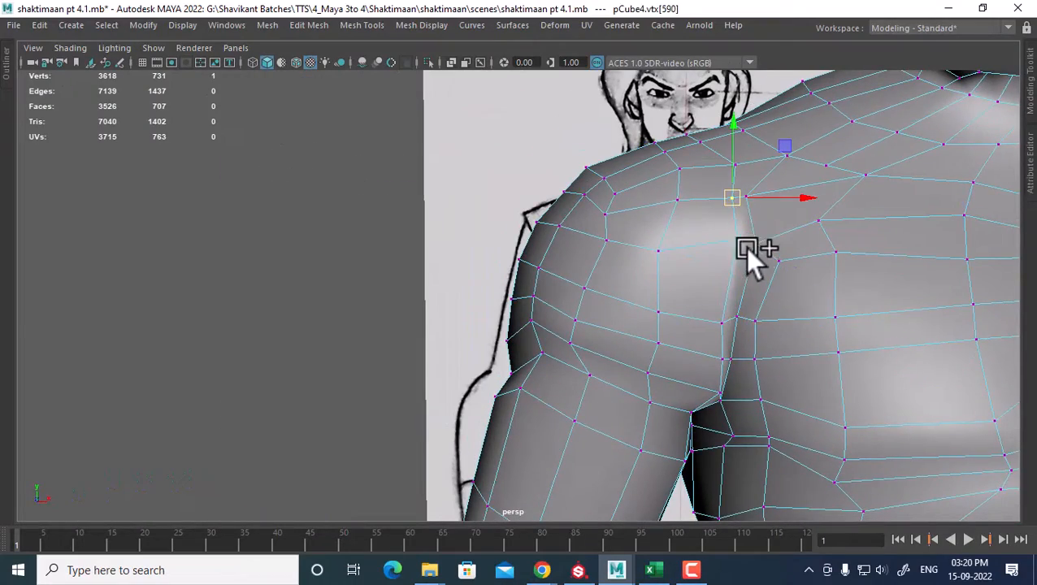
pyautogui.keyDown('shift'); pyautogui.click(738, 241); pyautogui.keyUp('shift')
pyautogui.keyDown('shift'); pyautogui.click(723, 323); pyautogui.keyUp('shift')
pyautogui.keyDown('shift'); pyautogui.click(717, 356); pyautogui.keyUp('shift')
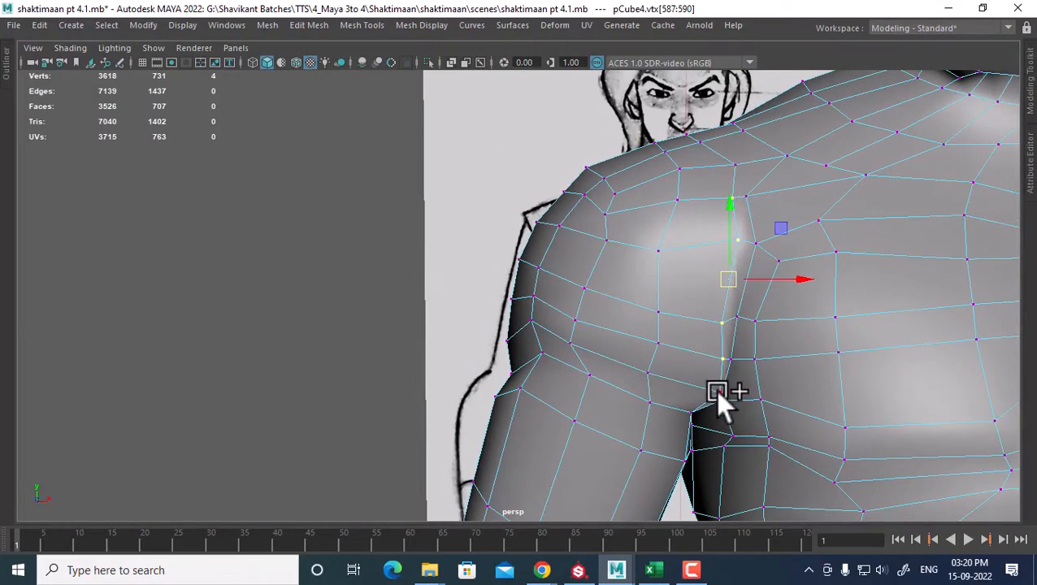
pyautogui.keyDown('shift'); pyautogui.click(719, 393); pyautogui.keyUp('shift')
pyautogui.keyDown('alt'); pyautogui.moveTo(719, 393); pyautogui.dragTo(664, 225); pyautogui.keyUp('alt')
pyautogui.keyDown('shift'); pyautogui.moveTo(651, 185); pyautogui.dragTo(685, 166, button='right'); pyautogui.keyUp('shift')
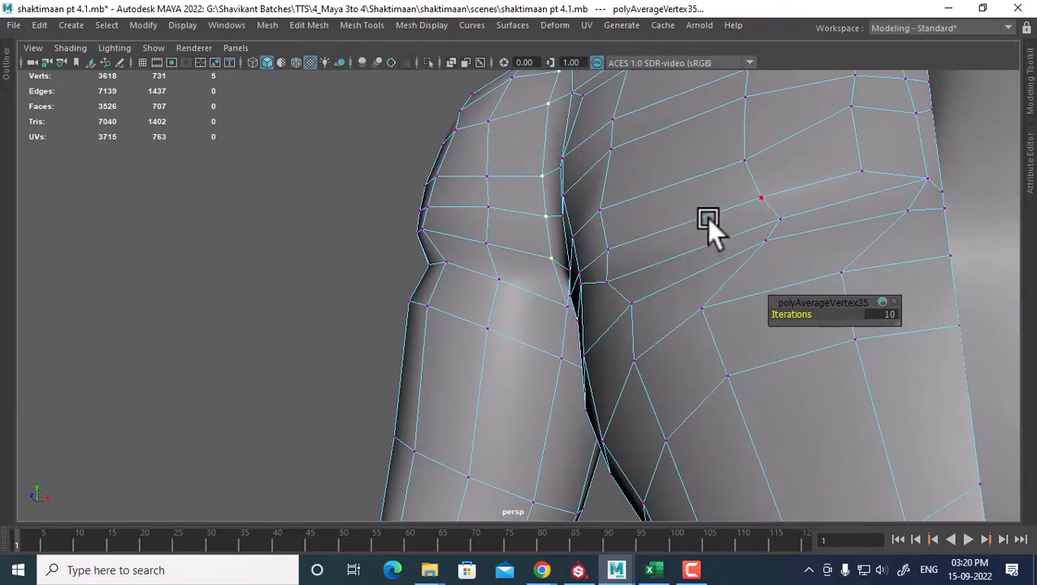
# Step: Select the centre-line vertices of the editable half along the abdomen and adjust them with the Move tool
pyautogui.keyDown('alt'); pyautogui.moveTo(706, 219); pyautogui.dragTo(513, 297); pyautogui.keyUp('alt')
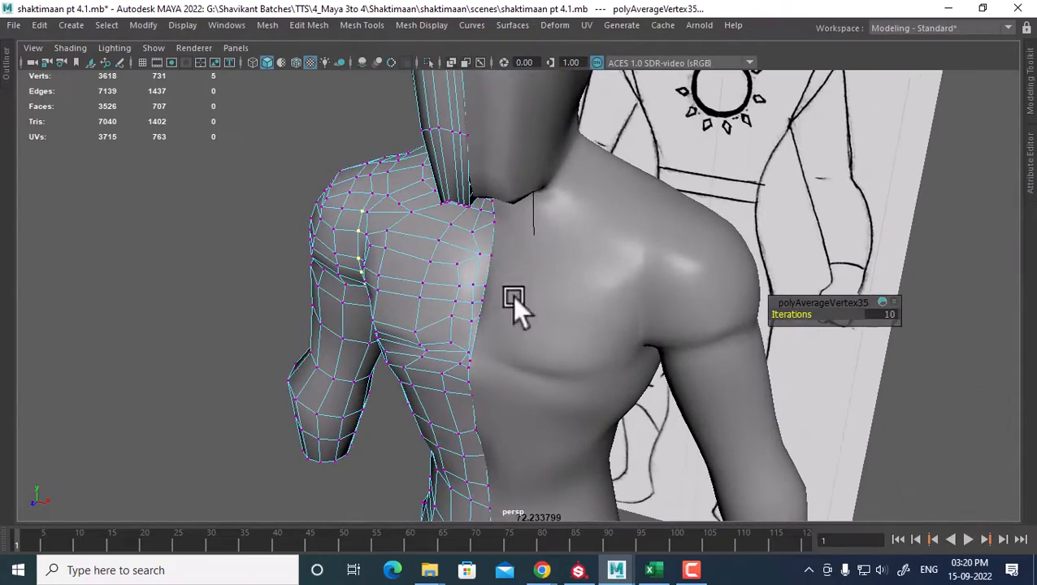
pyautogui.keyDown('alt'); pyautogui.moveTo(603, 356); pyautogui.dragTo(592, 211); pyautogui.keyUp('alt')
pyautogui.scroll(3, 571, 215)
pyautogui.keyDown('alt'); pyautogui.moveTo(608, 209); pyautogui.dragTo(605, 264, button='middle'); pyautogui.keyUp('alt')
pyautogui.keyDown('alt'); pyautogui.moveTo(605, 264); pyautogui.dragTo(540, 235); pyautogui.keyUp('alt')
pyautogui.keyDown('alt'); pyautogui.moveTo(539, 234); pyautogui.dragTo(572, 260, button='middle'); pyautogui.keyUp('alt')
pyautogui.click(559, 231)
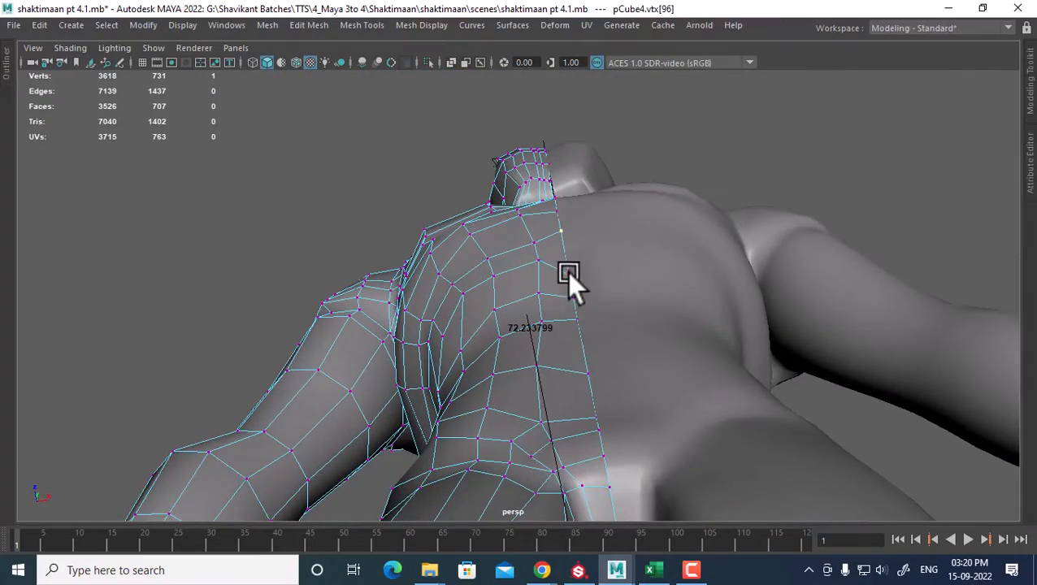
pyautogui.keyDown('alt'); pyautogui.moveTo(566, 271); pyautogui.dragTo(595, 301); pyautogui.keyUp('alt')
pyautogui.press('w')
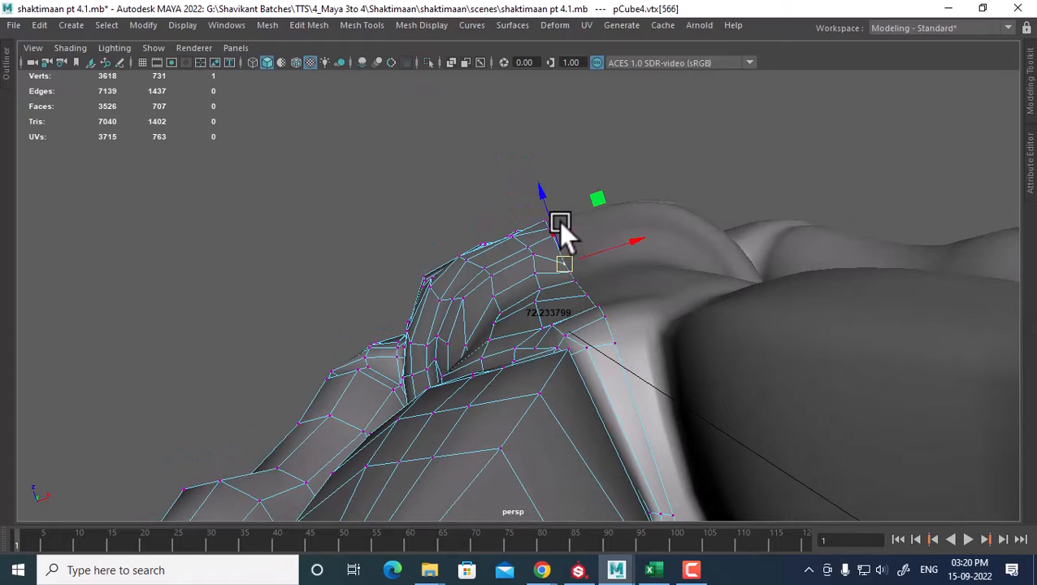
pyautogui.keyDown('alt'); pyautogui.moveTo(536, 200); pyautogui.dragTo(634, 364); pyautogui.keyUp('alt')
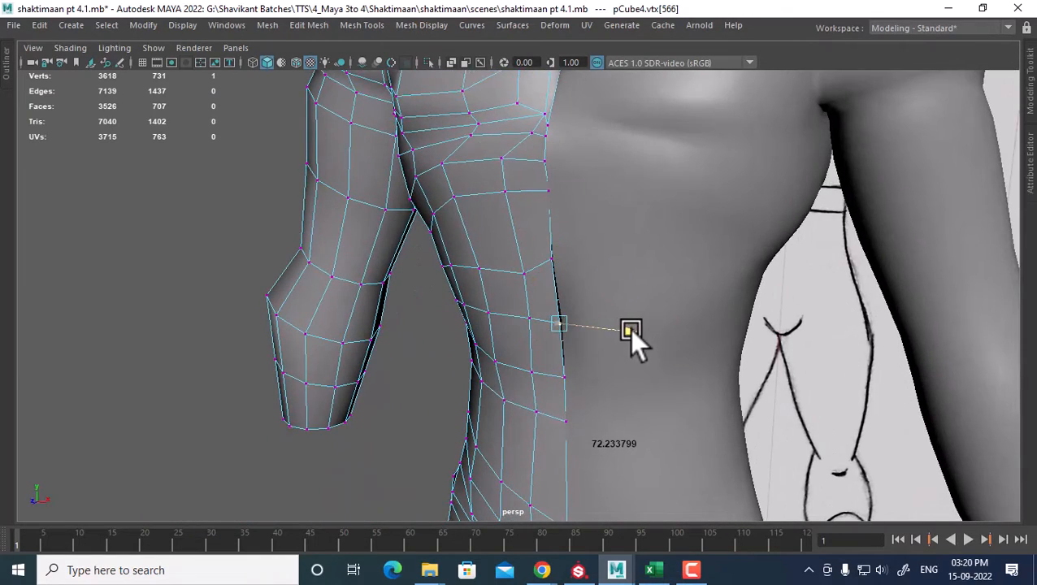
pyautogui.keyDown('alt'); pyautogui.moveTo(631, 328); pyautogui.dragTo(399, 208); pyautogui.keyUp('alt')
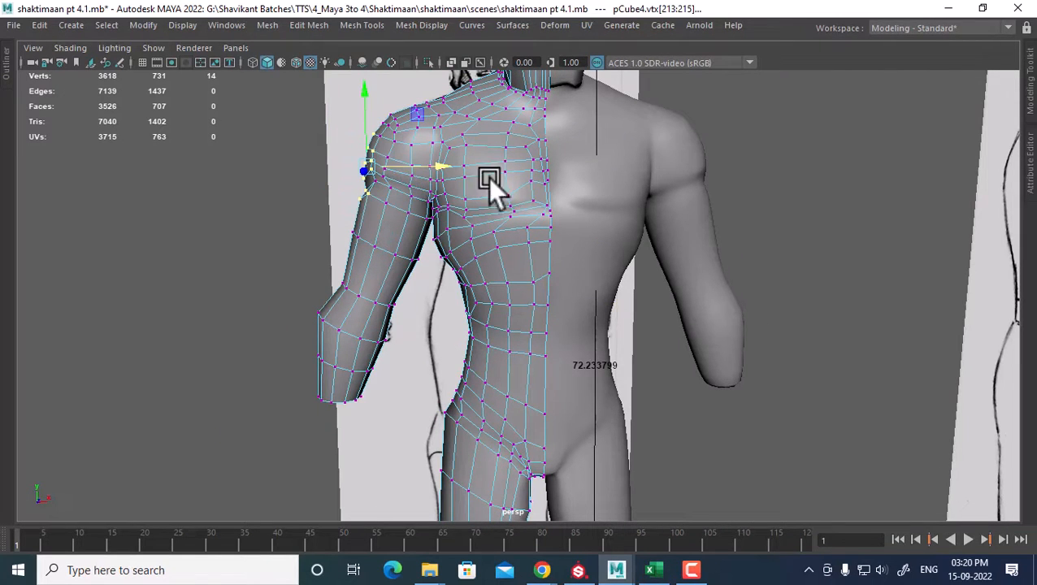
# Step: Return to object selection and delete the smoothed mirrored half of the body
pyautogui.moveTo(490, 143); pyautogui.dragTo(611, 75, button='right')
pyautogui.click(663, 177)
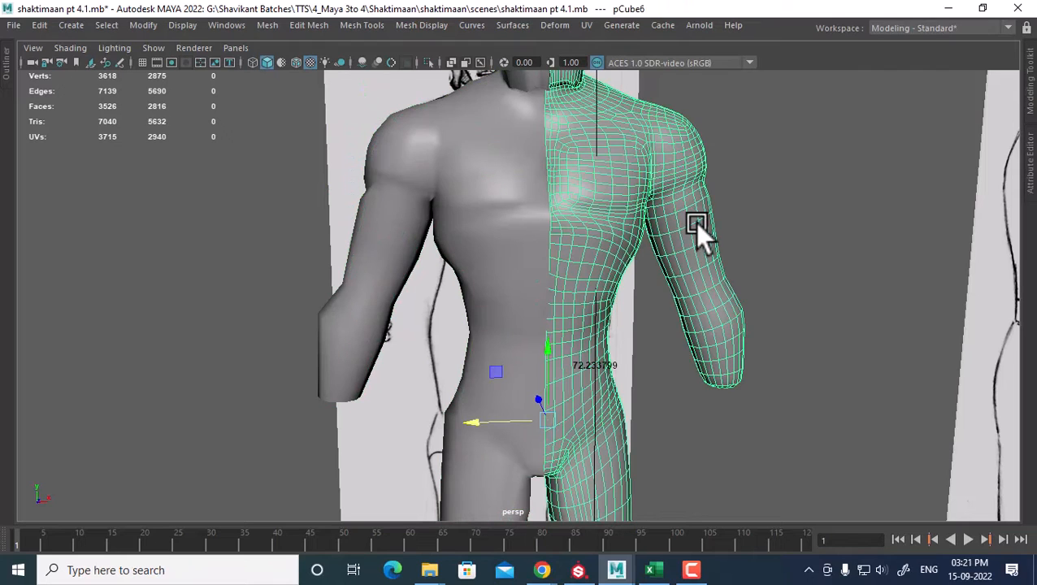
pyautogui.press('Delete')
# Step: Mirror the remaining half body with Duplicate Special as an instance, using an X scale of -1
pyautogui.click(492, 225)
pyautogui.click(40, 25)
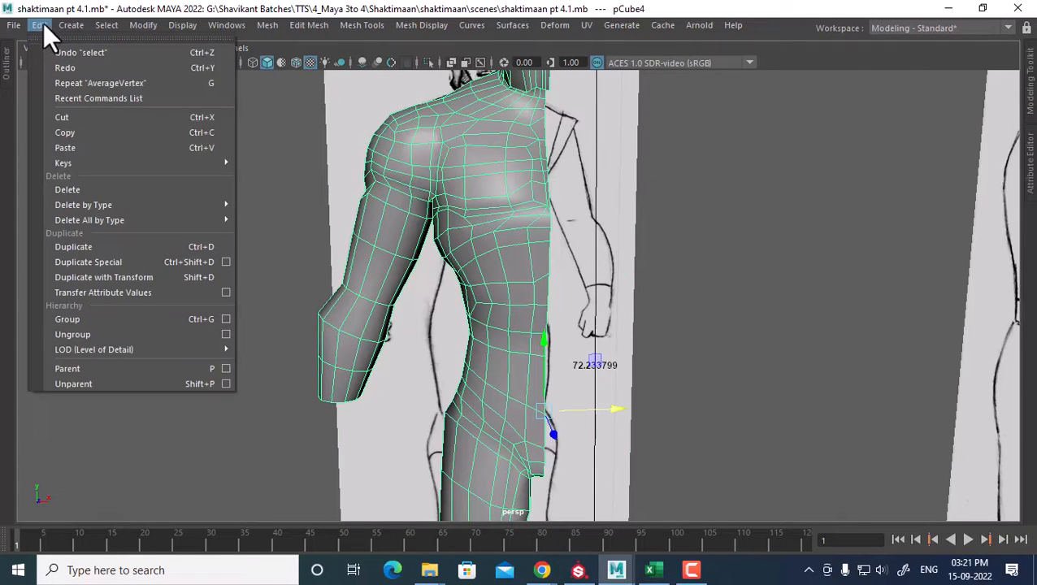
pyautogui.click(226, 262)
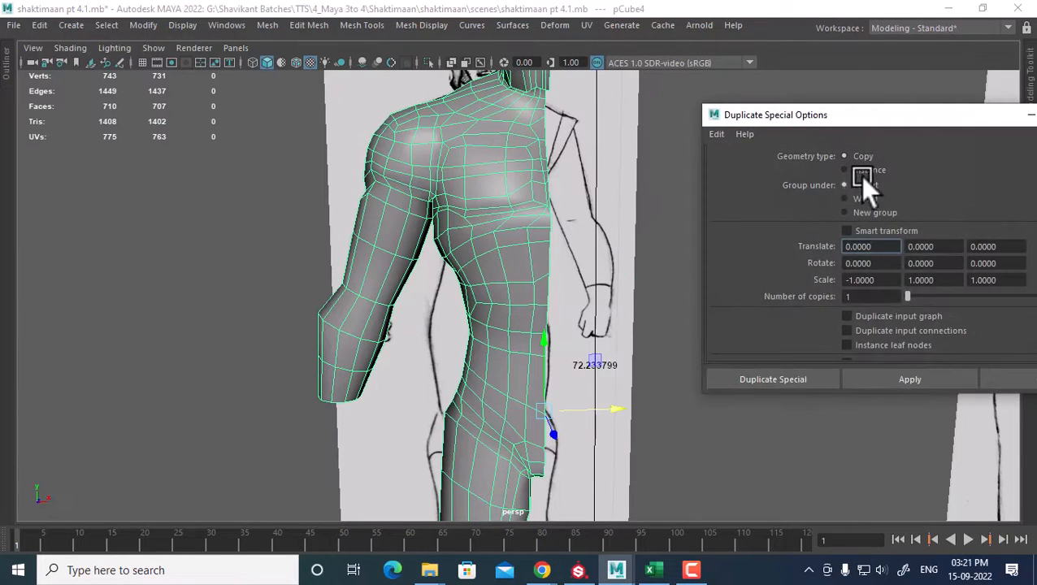
pyautogui.click(909, 382)
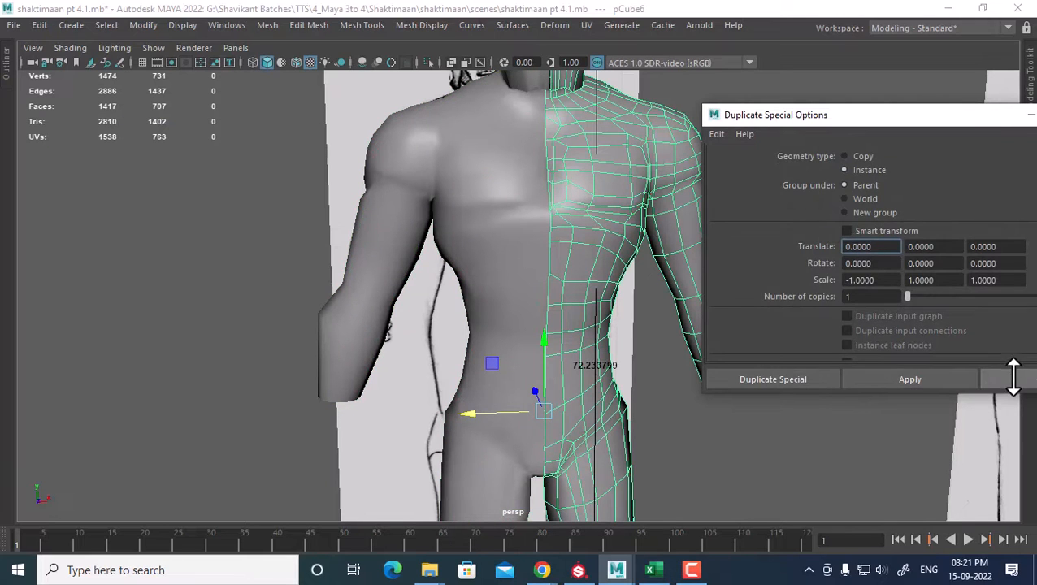
pyautogui.click(1007, 380)
# Step: Apply Subdiv Proxy to the instanced half of the body and select the resulting meshes in turn
pyautogui.keyDown('shift'); pyautogui.moveTo(693, 280); pyautogui.dragTo(626, 248, button='right'); pyautogui.keyUp('shift')
pyautogui.click(747, 216)
pyautogui.click(669, 157)
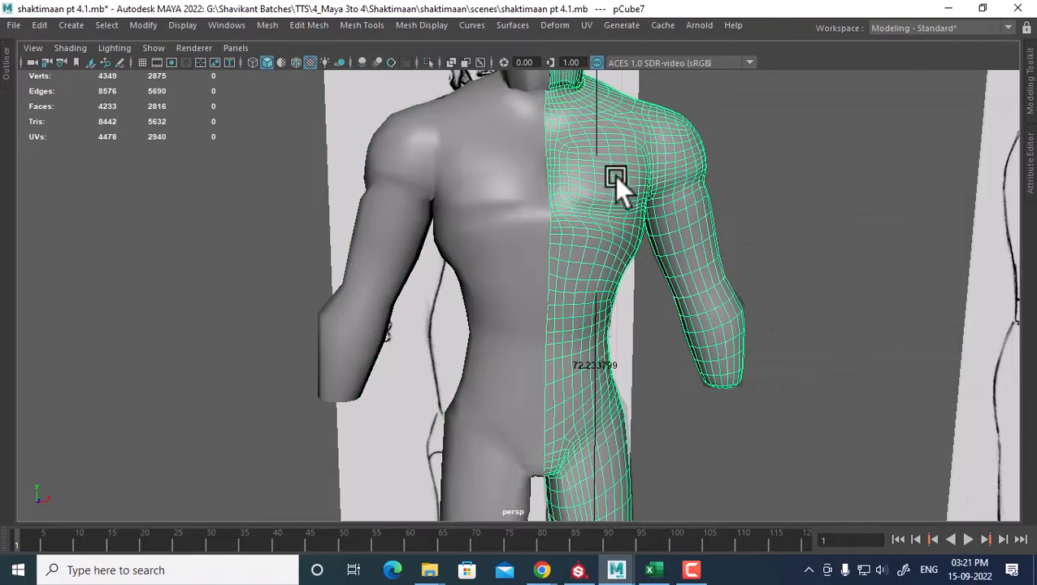
pyautogui.click(471, 182)
pyautogui.press('w')
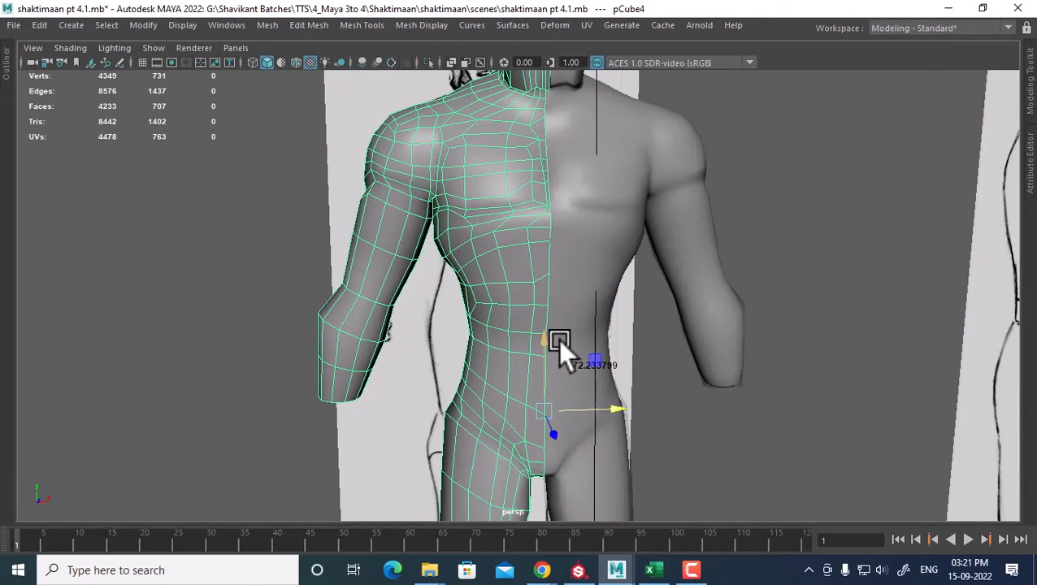
pyautogui.click(591, 258)
# Step: Try an edit on the shoulder vertices of the original half body, and undo it
pyautogui.keyDown('alt'); pyautogui.moveTo(764, 299); pyautogui.dragTo(665, 322, button='right'); pyautogui.keyUp('alt')
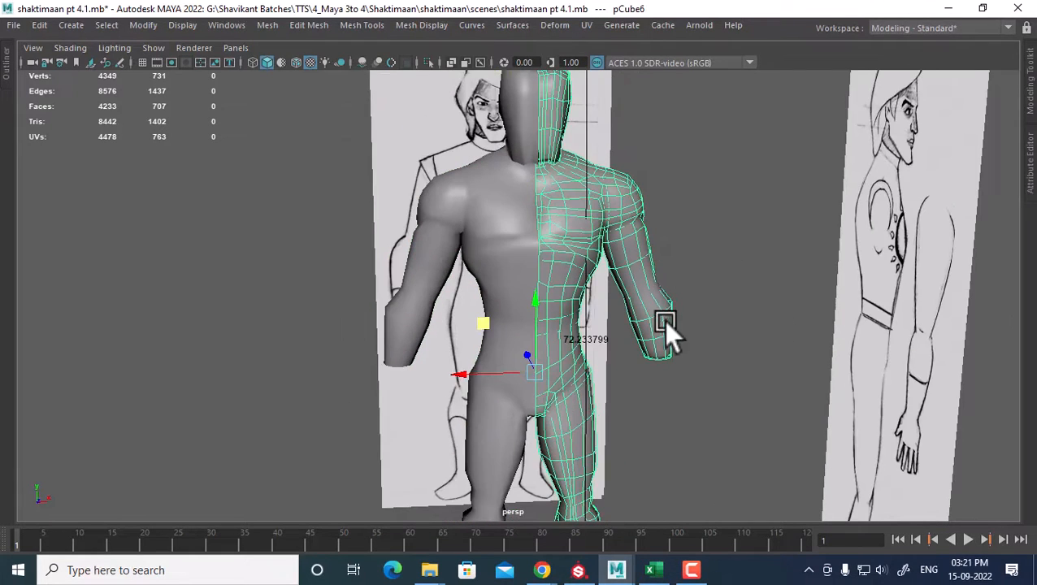
pyautogui.keyDown('alt'); pyautogui.moveTo(665, 321); pyautogui.dragTo(636, 314); pyautogui.keyUp('alt')
pyautogui.keyDown('alt'); pyautogui.moveTo(636, 314); pyautogui.dragTo(656, 315, button='right'); pyautogui.keyUp('alt')
pyautogui.click(461, 182)
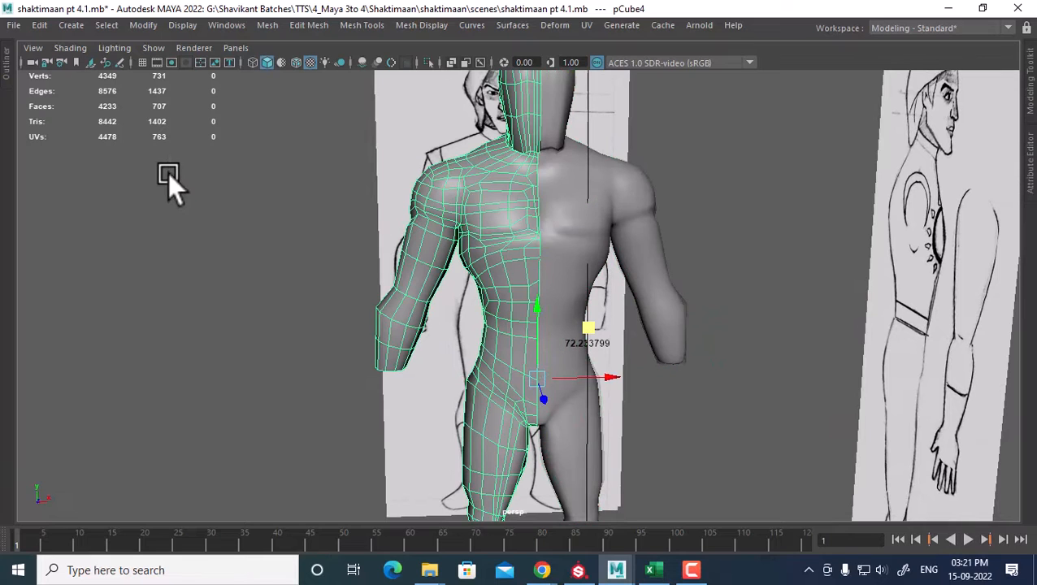
pyautogui.moveTo(168, 172); pyautogui.dragTo(32, 150, button='right')
pyautogui.moveTo(347, 171); pyautogui.dragTo(467, 210)
pyautogui.hotkey('ctrl', 'z')
# Step: Return to object selection and delete the low-poly instance, keeping the smoothed mirrored half
pyautogui.moveTo(479, 174); pyautogui.dragTo(546, 85, button='right')
pyautogui.click(647, 197)
pyautogui.click(656, 222)
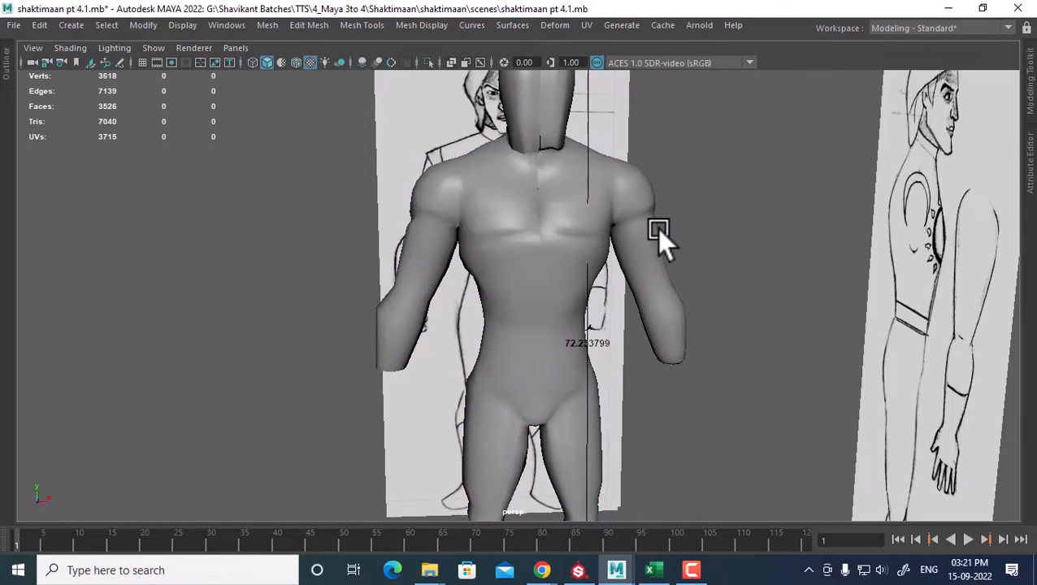
# Step: Select the outer shoulder vertices of the original half body and activate the Move tool
pyautogui.click(481, 204)
pyautogui.moveTo(758, 150); pyautogui.dragTo(632, 143, button='right')
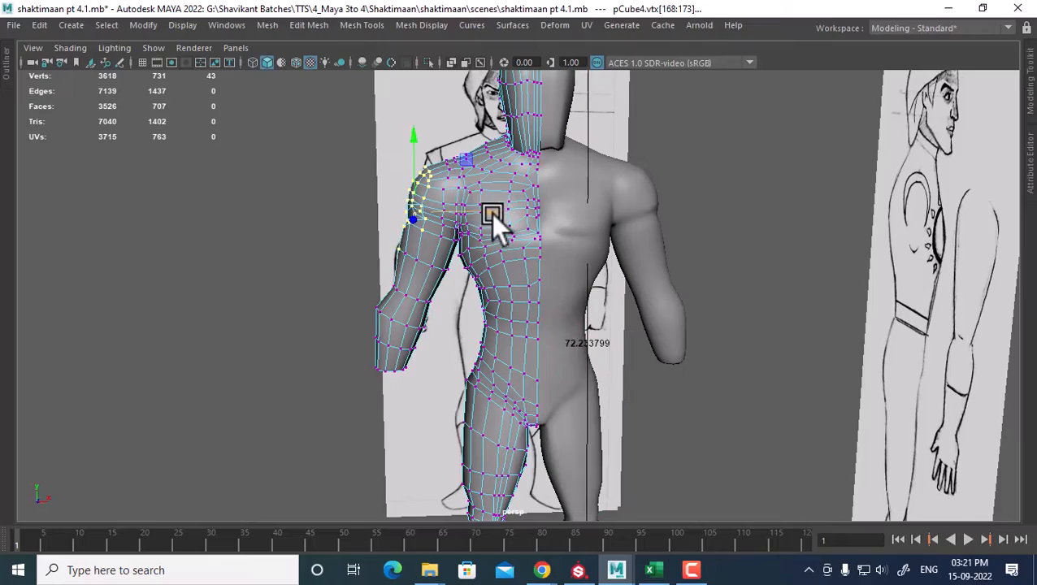
pyautogui.press('w')
pyautogui.keyDown('alt'); pyautogui.moveTo(501, 233); pyautogui.dragTo(410, 221); pyautogui.keyUp('alt')
# Step: Switch to edge selection and pick the edges along the lower deltoid for sliding
pyautogui.moveTo(409, 221); pyautogui.dragTo(410, 74, button='right')
pyautogui.click(368, 219)
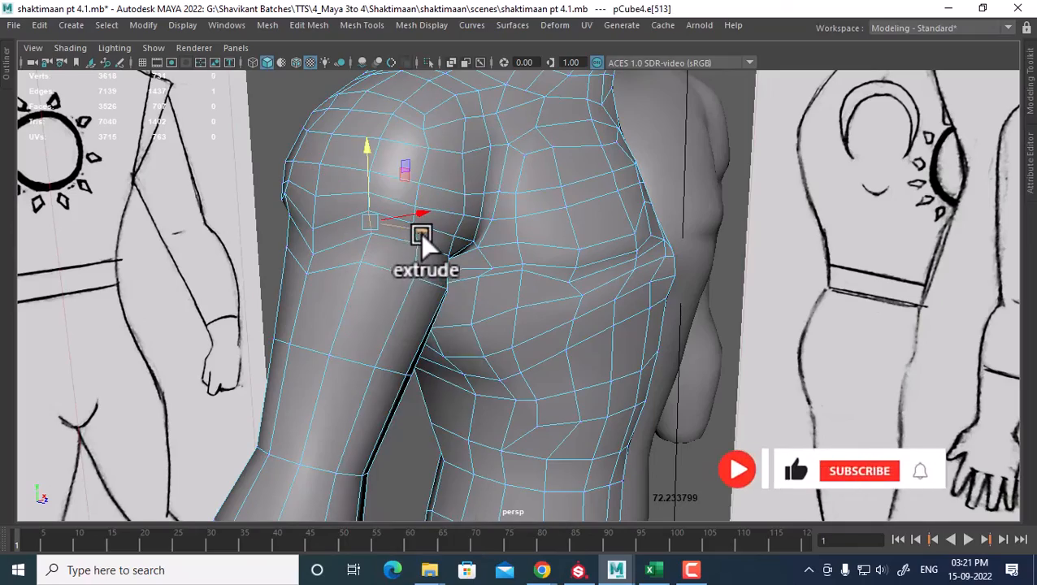
pyautogui.keyDown('alt'); pyautogui.moveTo(415, 238); pyautogui.dragTo(458, 341); pyautogui.keyUp('alt')
pyautogui.keyDown('shift'); pyautogui.click(396, 255); pyautogui.keyUp('shift')
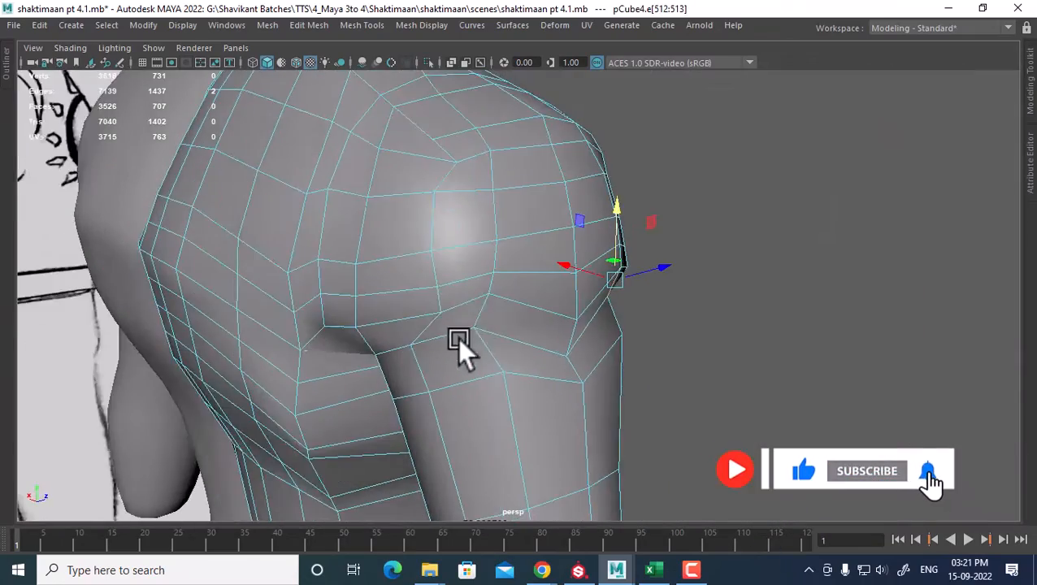
pyautogui.keyDown('shift'); pyautogui.click(419, 331); pyautogui.keyUp('shift')
pyautogui.moveTo(504, 308)
pyautogui.keyDown('alt'); pyautogui.mouseDown()
pyautogui.moveTo(535, 230)
pyautogui.moveTo(543, 275)
pyautogui.moveTo(405, 261)
pyautogui.moveTo(384, 299)
pyautogui.moveTo(473, 297)
pyautogui.moveTo(496, 309)
pyautogui.moveTo(572, 282)
pyautogui.moveTo(551, 336)
pyautogui.moveTo(567, 306)
pyautogui.moveTo(622, 355)
pyautogui.moveTo(611, 356)
pyautogui.moveTo(623, 338)
pyautogui.moveTo(598, 348)
pyautogui.moveTo(508, 320)
pyautogui.moveTo(658, 331)
pyautogui.moveTo(393, 363)
pyautogui.moveTo(403, 315)
pyautogui.moveTo(446, 364)
pyautogui.moveTo(454, 354)
pyautogui.moveTo(473, 434)
pyautogui.moveTo(428, 364)
pyautogui.mouseUp(); pyautogui.keyUp('alt')
pyautogui.click(528, 302)
pyautogui.keyDown('shift'); pyautogui.moveTo(531, 301); pyautogui.dragTo(537, 371, button='right'); pyautogui.keyUp('shift')
# Step: Insert an edge loop around the waist and lower back of the editable half
pyautogui.keyDown('alt'); pyautogui.moveTo(449, 357); pyautogui.dragTo(471, 355); pyautogui.keyUp('alt')
pyautogui.keyDown('alt'); pyautogui.moveTo(470, 355); pyautogui.dragTo(532, 267, button='middle'); pyautogui.keyUp('alt')
pyautogui.keyDown('alt'); pyautogui.moveTo(533, 267); pyautogui.dragTo(563, 359, button='right'); pyautogui.keyUp('alt')
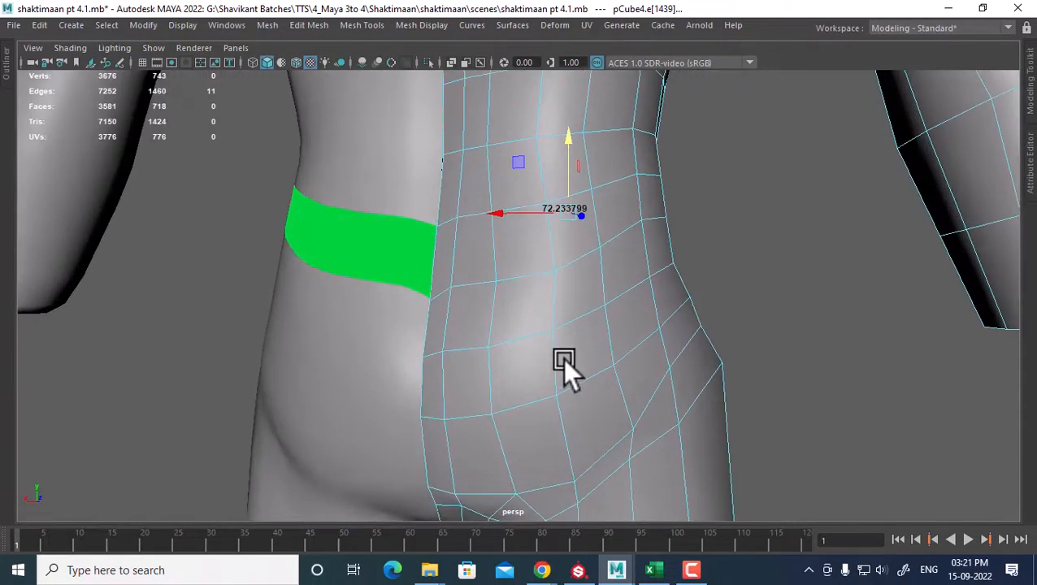
pyautogui.moveTo(389, 236)
pyautogui.keyDown('alt'); pyautogui.mouseDown()
pyautogui.moveTo(474, 278)
pyautogui.moveTo(544, 262)
pyautogui.moveTo(363, 251)
pyautogui.mouseUp(); pyautogui.keyUp('alt')
pyautogui.keyDown('alt'); pyautogui.moveTo(620, 167); pyautogui.dragTo(537, 261); pyautogui.keyUp('alt')
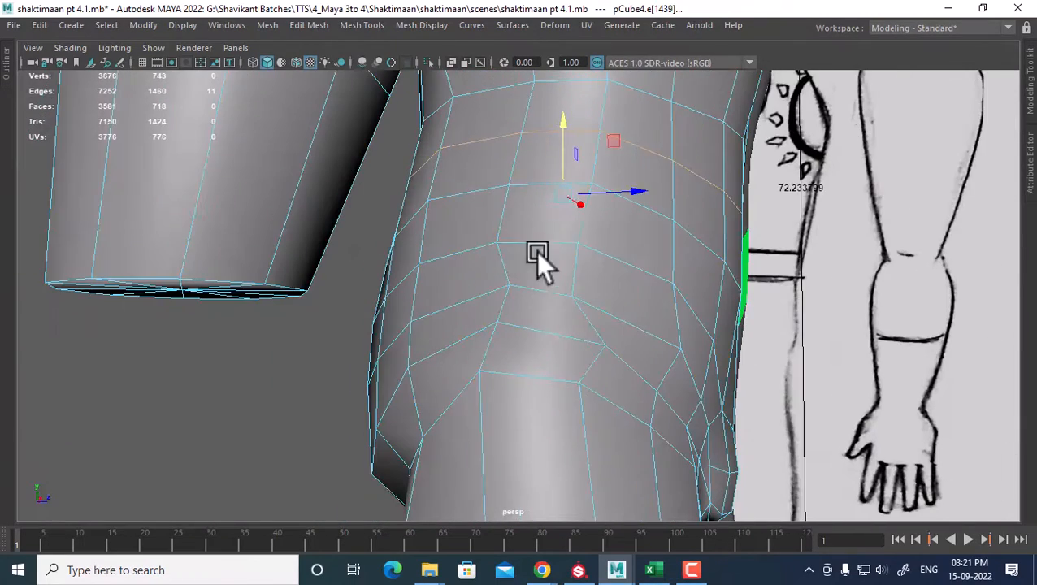
# Step: Slide the new waist loop's edges near the back centre down toward the loop below with Slide Edge
pyautogui.moveTo(571, 182)
pyautogui.keyDown('shift'); pyautogui.mouseDown(button='right')
pyautogui.moveTo(545, 288)
pyautogui.moveTo(573, 221)
pyautogui.mouseUp(button='right'); pyautogui.keyUp('shift')
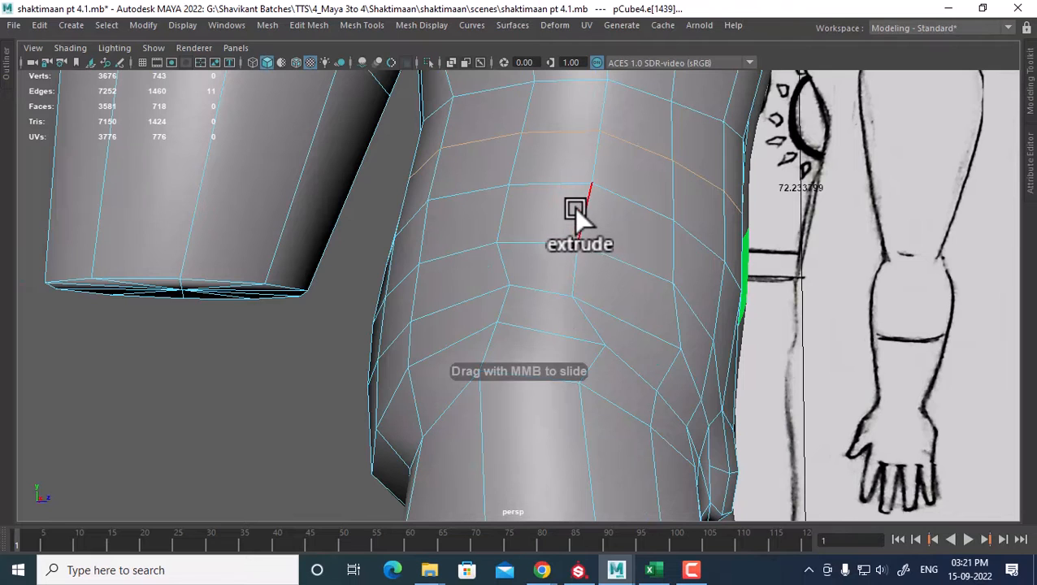
pyautogui.keyDown('alt'); pyautogui.moveTo(567, 212); pyautogui.dragTo(458, 236); pyautogui.keyUp('alt')
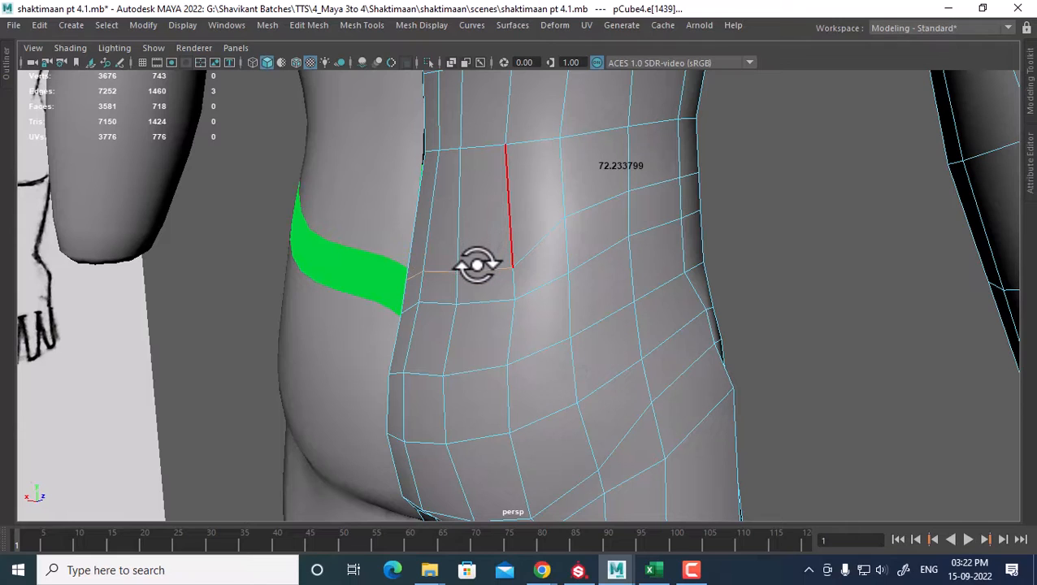
pyautogui.press('w')
pyautogui.keyDown('alt'); pyautogui.moveTo(478, 266); pyautogui.dragTo(460, 285); pyautogui.keyUp('alt')
pyautogui.keyDown('alt'); pyautogui.moveTo(514, 260); pyautogui.dragTo(583, 285); pyautogui.keyUp('alt')
# Step: Reposition the new waist loop's two vertices nearest the back centre line, one vertically and the other sideways
pyautogui.moveTo(631, 149); pyautogui.dragTo(538, 174, button='right')
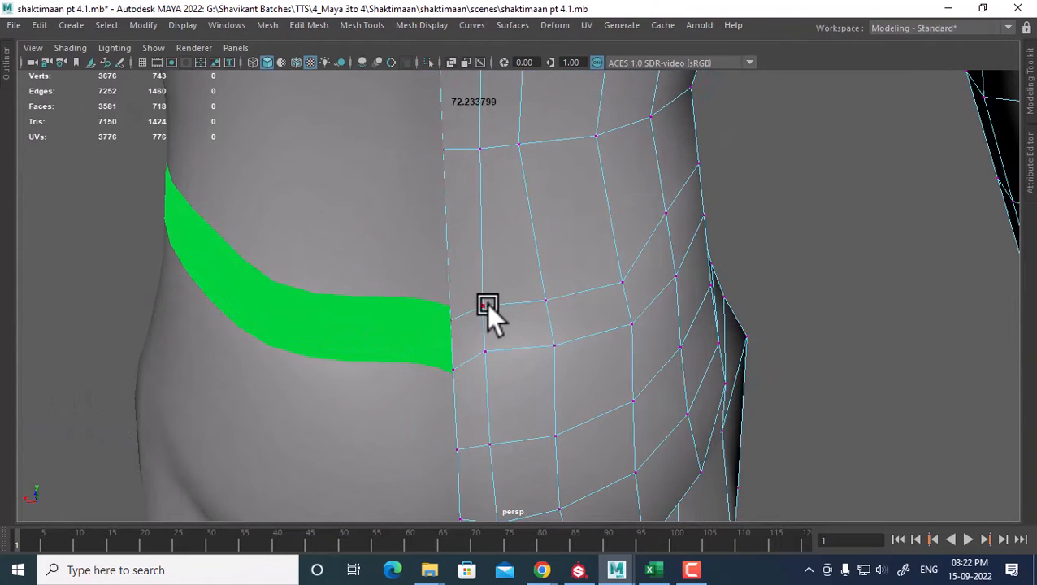
pyautogui.click(484, 305)
pyautogui.press('Left')
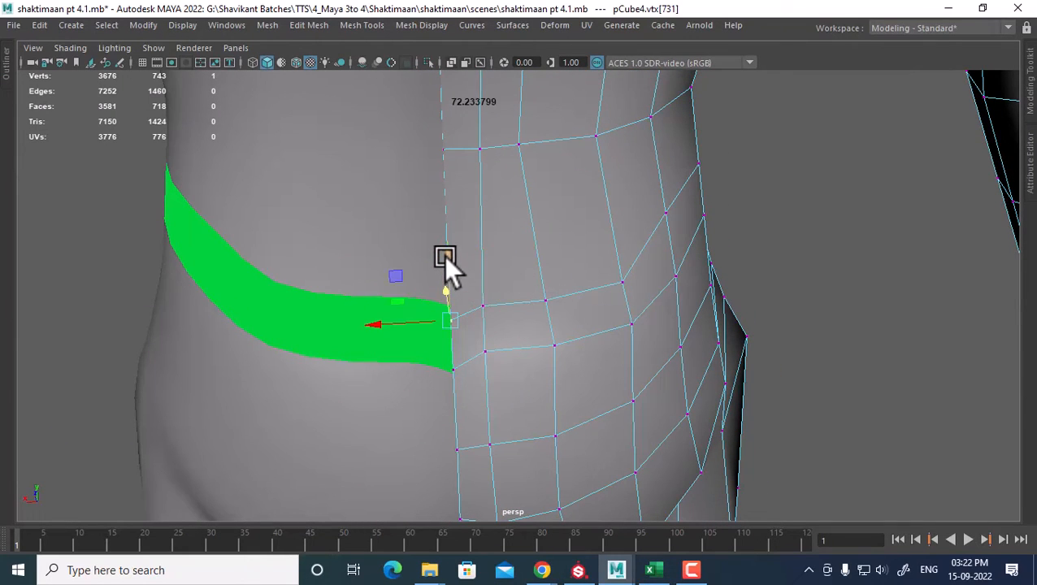
pyautogui.moveTo(443, 254); pyautogui.dragTo(472, 285)
pyautogui.press('Right')
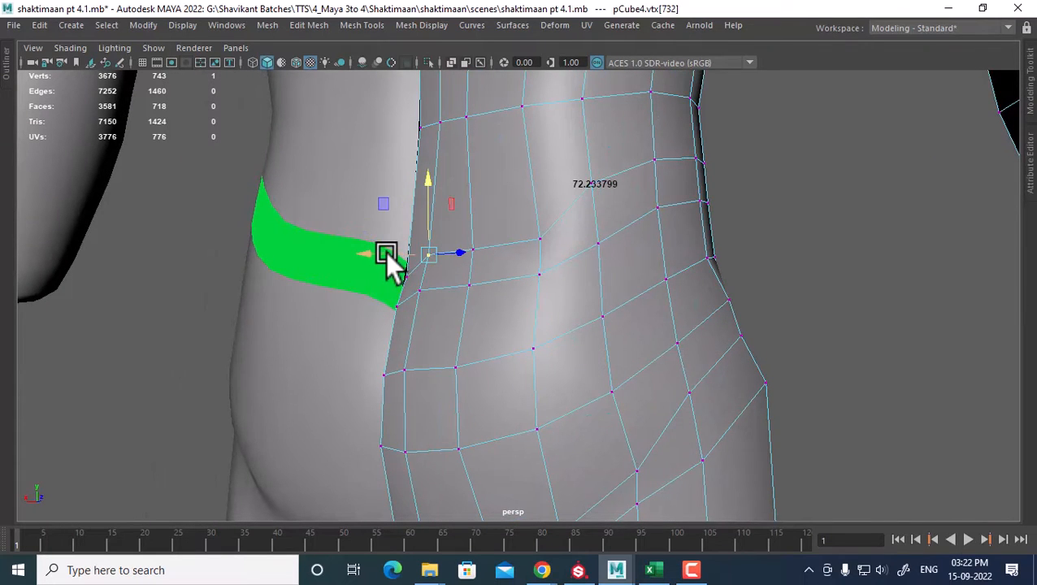
pyautogui.moveTo(386, 251); pyautogui.dragTo(374, 251)
pyautogui.keyDown('alt'); pyautogui.moveTo(489, 277); pyautogui.dragTo(517, 282); pyautogui.keyUp('alt')
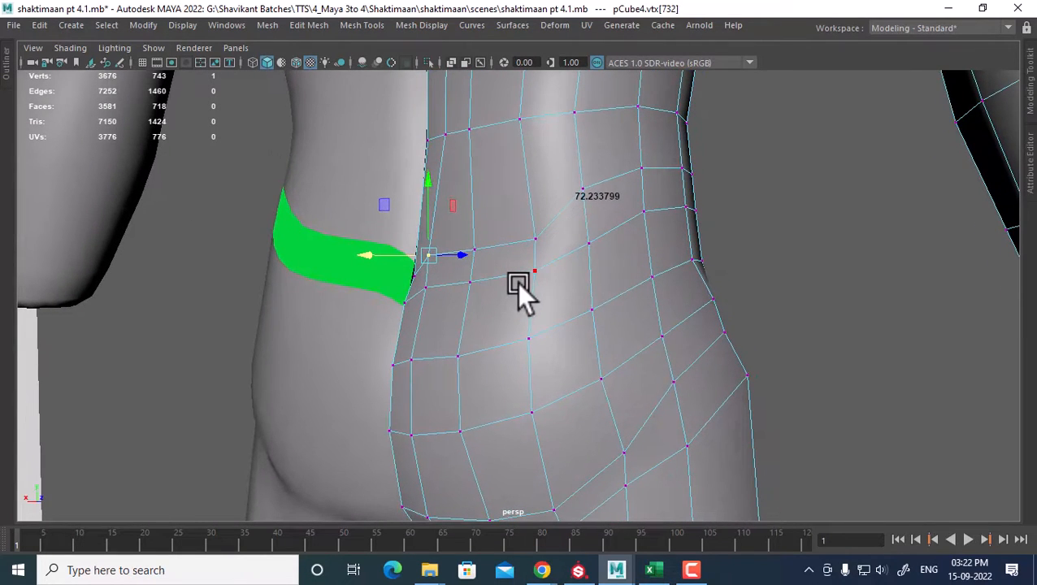
# Step: Adjust the heights of the individual upper waist-loop vertices above the buttock on the editable half's back
pyautogui.press('Right')
pyautogui.press('Right')
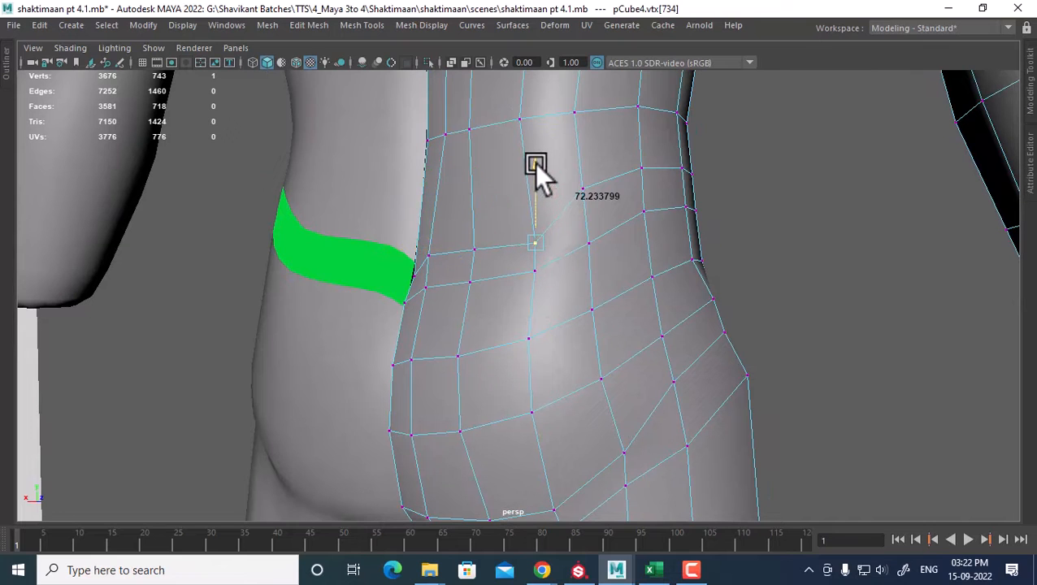
pyautogui.press('Right')
pyautogui.click(588, 243)
pyautogui.keyDown('alt'); pyautogui.moveTo(590, 243); pyautogui.dragTo(678, 203); pyautogui.keyUp('alt')
pyautogui.click(664, 204)
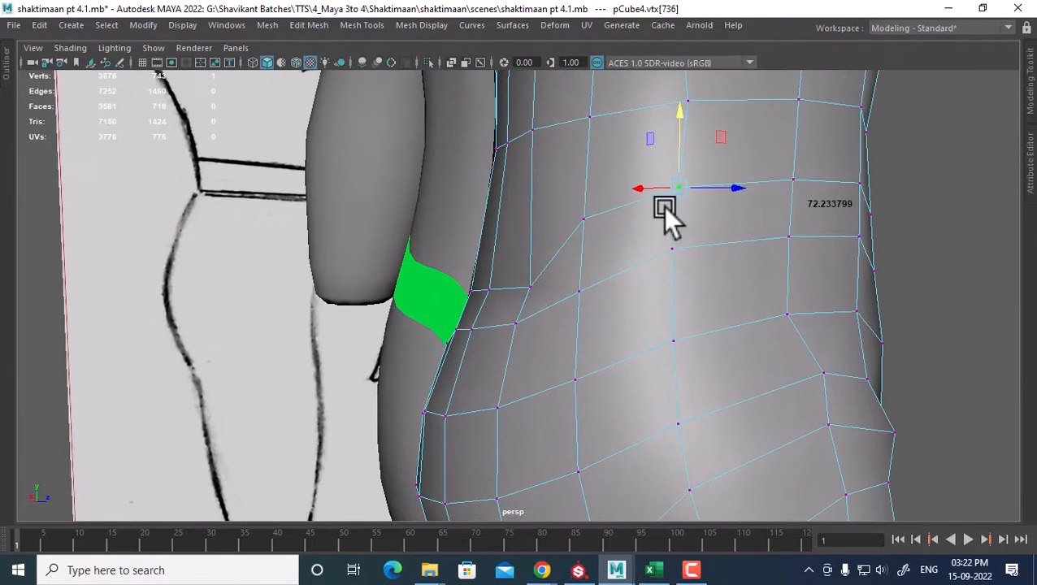
# Step: Lower the pair of stacked waist vertices next to the lowered back stretch to even out the two loops
pyautogui.click(583, 215)
pyautogui.keyDown('shift'); pyautogui.click(576, 289); pyautogui.keyUp('shift')
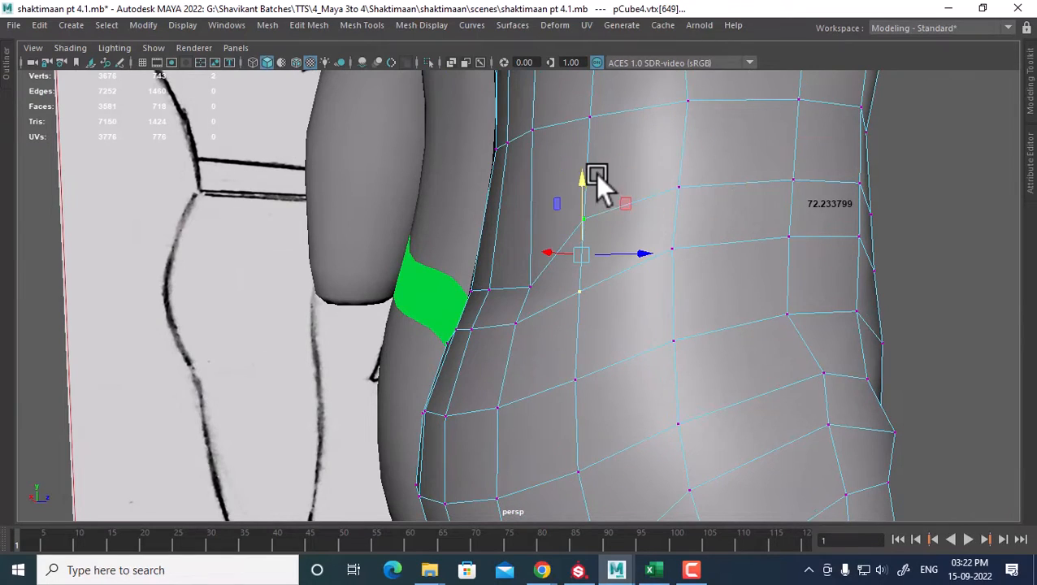
pyautogui.moveTo(580, 176); pyautogui.dragTo(578, 221)
# Step: Lower the next stacked pair of waist vertices toward the flank and adjust the upper vertex beside it
pyautogui.keyDown('alt'); pyautogui.moveTo(578, 284); pyautogui.dragTo(673, 313); pyautogui.keyUp('alt')
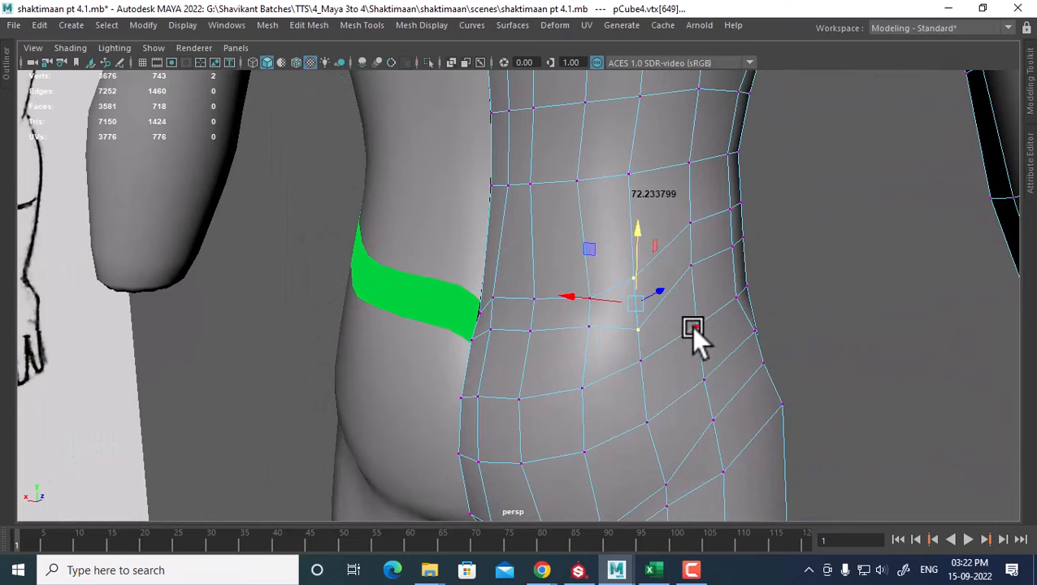
pyautogui.click(693, 325)
pyautogui.click(689, 222)
pyautogui.keyDown('shift'); pyautogui.click(692, 272); pyautogui.keyUp('shift')
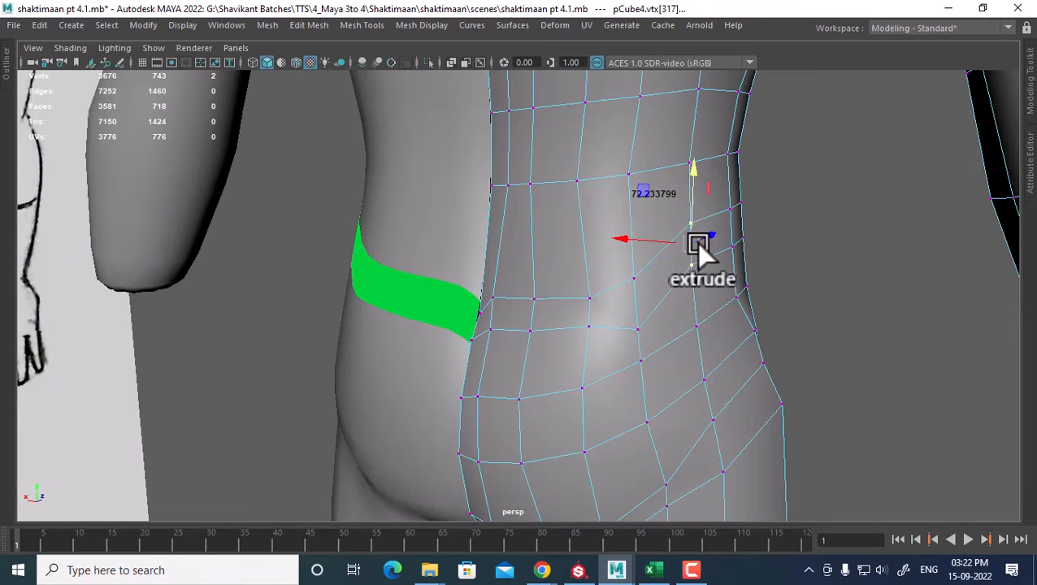
pyautogui.moveTo(696, 171); pyautogui.dragTo(704, 209)
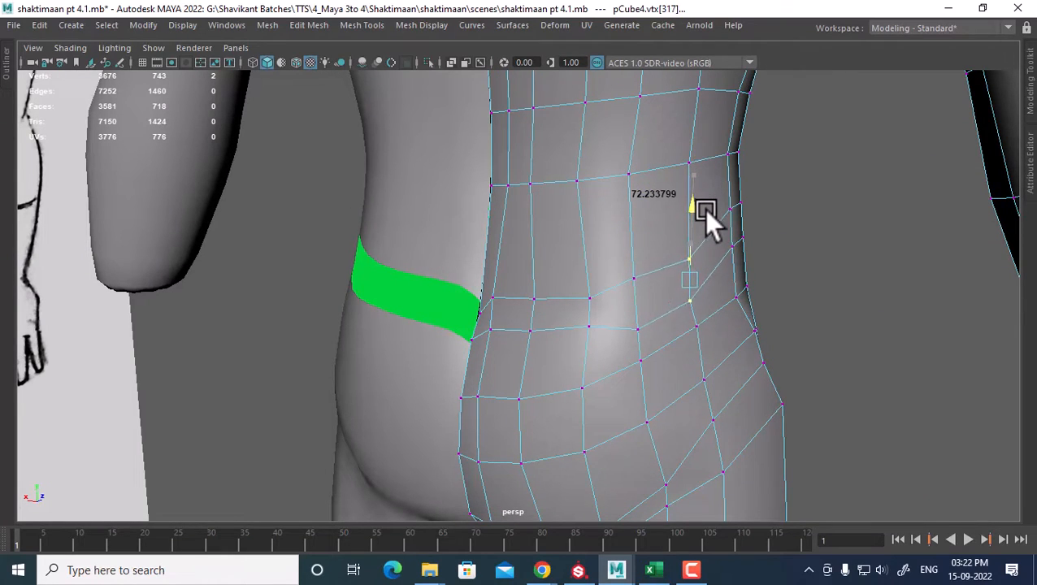
pyautogui.click(636, 328)
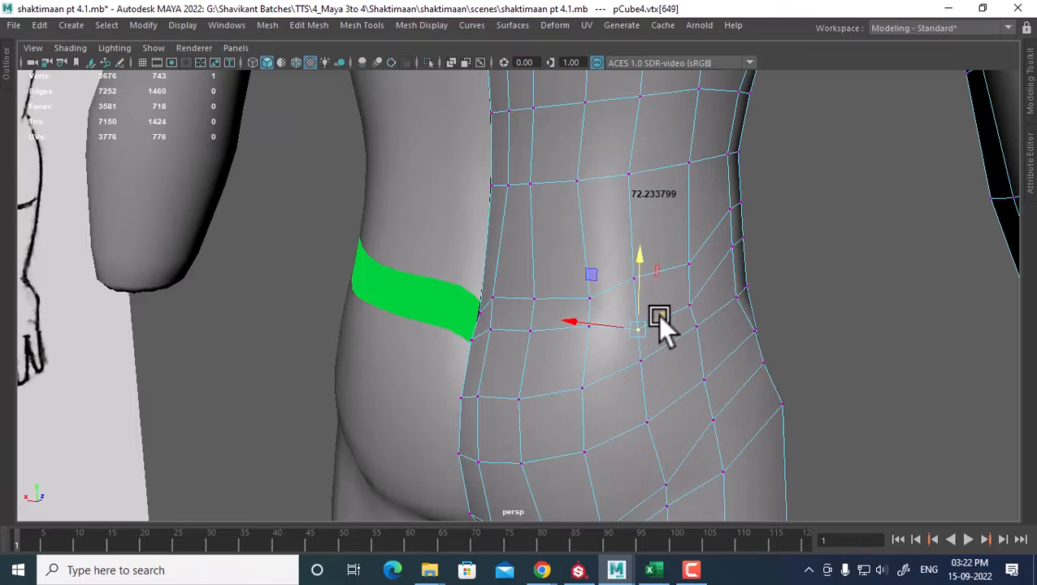
pyautogui.click(635, 278)
pyautogui.moveTo(632, 211); pyautogui.dragTo(665, 270)
# Step: In the left side view, turn on Soft Select, size its falloff and move the upper-back outline vertices toward the sketched silhouette
pyautogui.press('space')
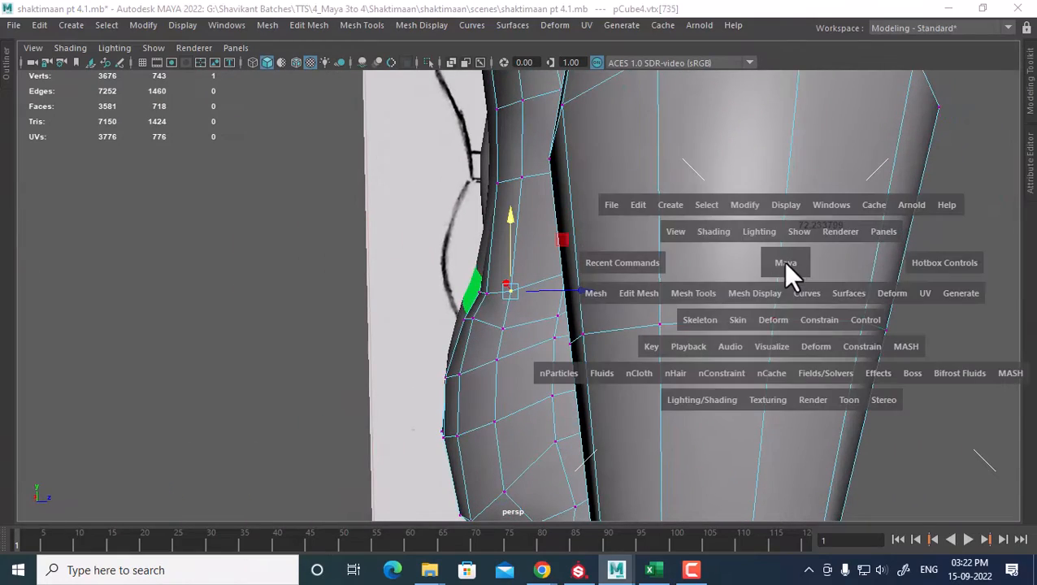
pyautogui.moveTo(783, 264); pyautogui.dragTo(704, 237)
pyautogui.keyDown('alt'); pyautogui.moveTo(697, 327); pyautogui.dragTo(544, 240, button='right'); pyautogui.keyUp('alt')
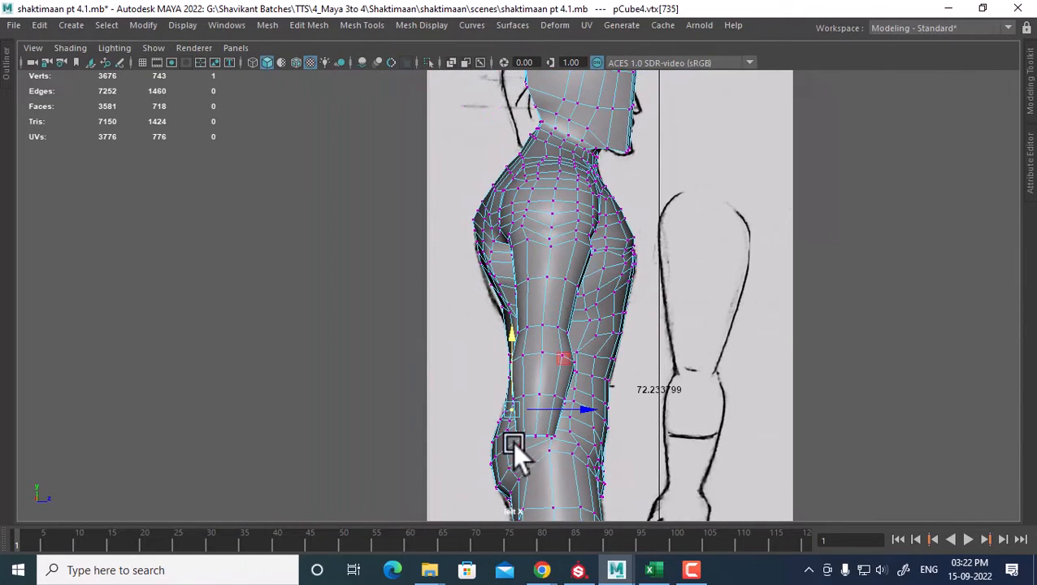
pyautogui.keyDown('alt'); pyautogui.moveTo(502, 331); pyautogui.dragTo(542, 315, button='middle'); pyautogui.keyUp('alt')
pyautogui.keyDown('alt'); pyautogui.moveTo(544, 342); pyautogui.dragTo(604, 238, button='right'); pyautogui.keyUp('alt')
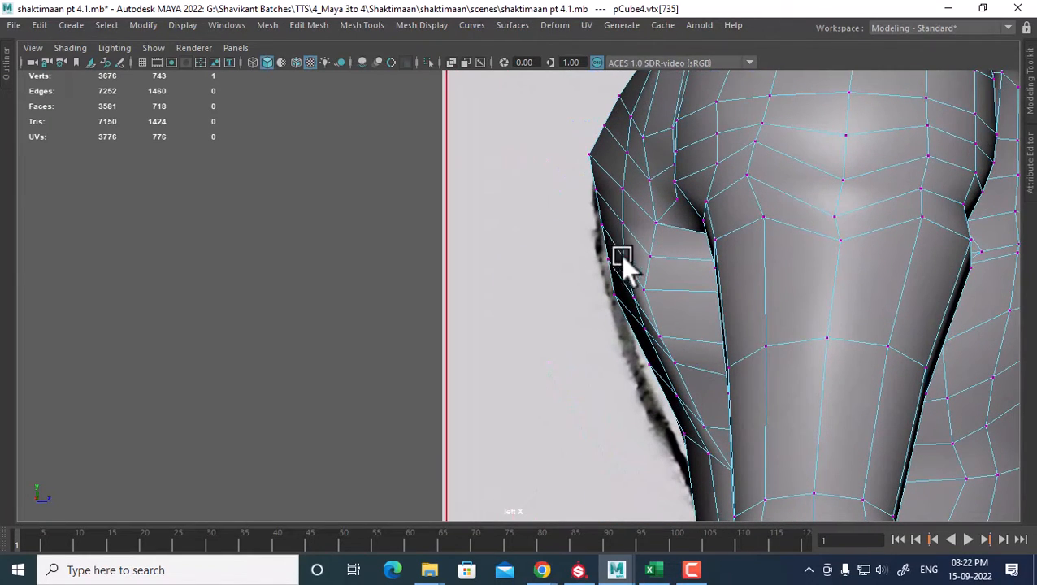
pyautogui.moveTo(614, 204); pyautogui.dragTo(614, 205)
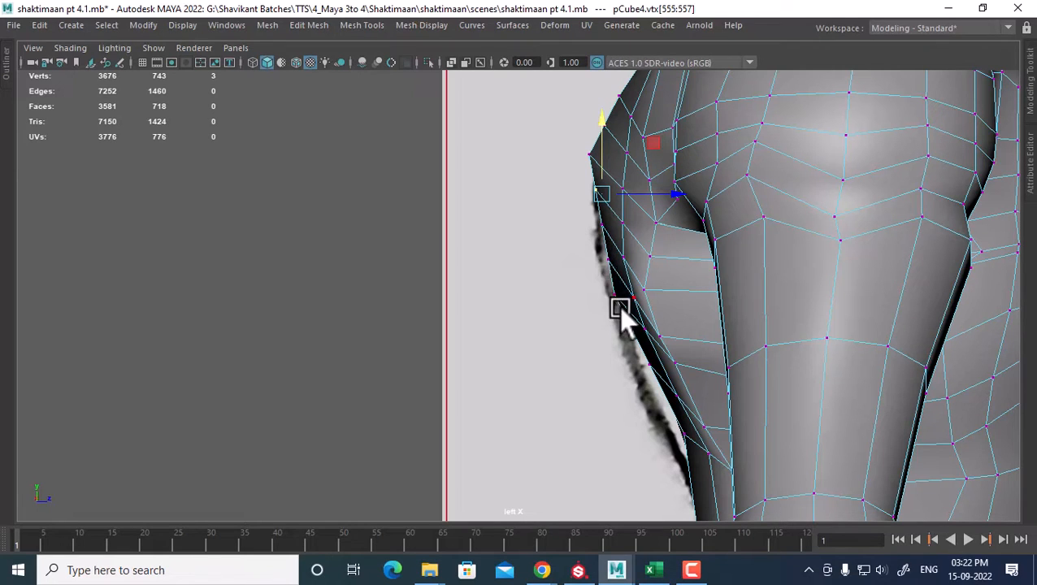
pyautogui.press('b')
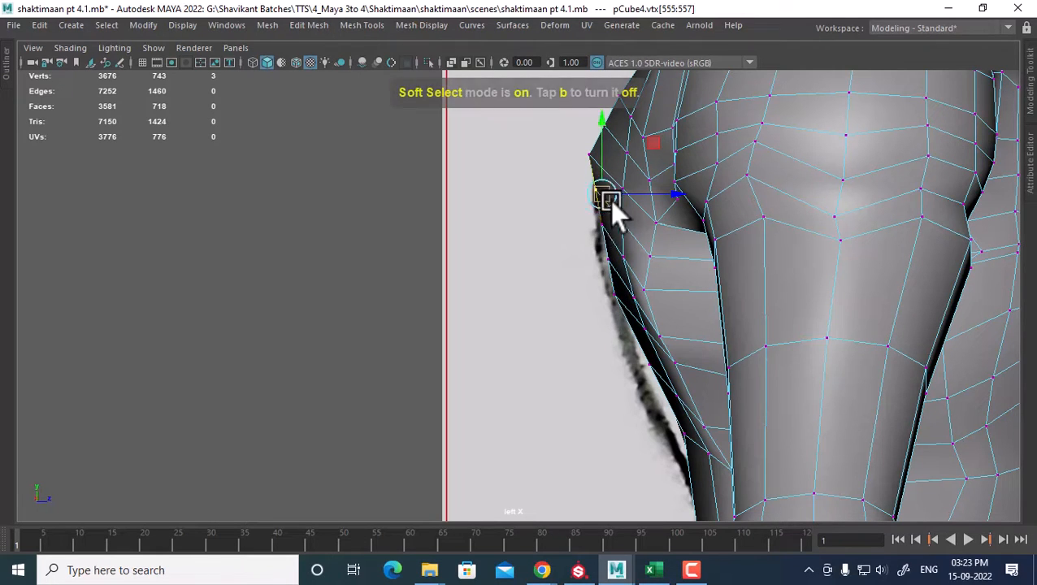
pyautogui.moveTo(610, 200); pyautogui.dragTo(652, 203)
pyautogui.moveTo(562, 177); pyautogui.dragTo(596, 203)
pyautogui.moveTo(622, 272); pyautogui.dragTo(623, 274)
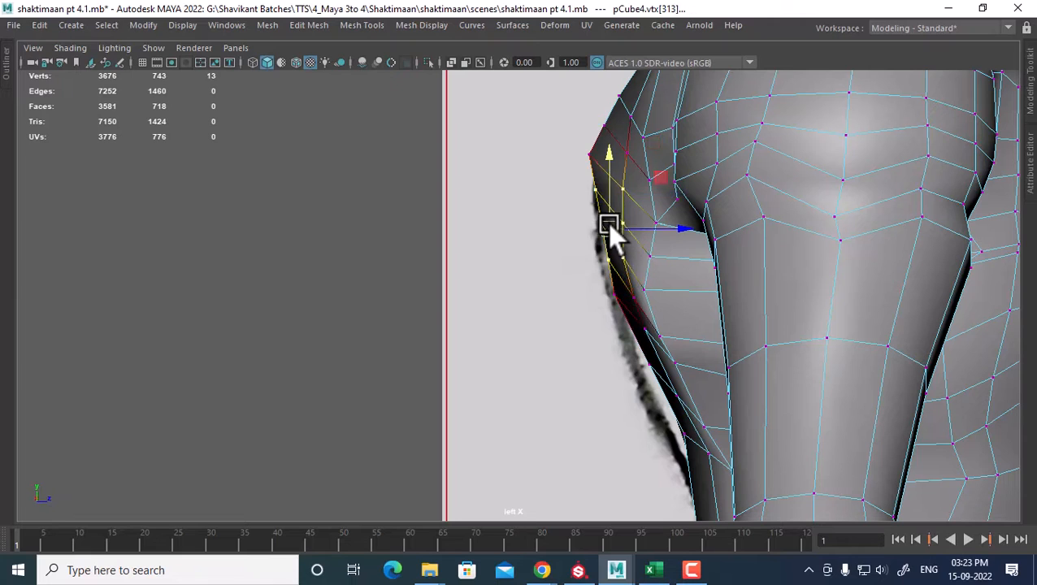
pyautogui.moveTo(622, 311); pyautogui.dragTo(616, 299)
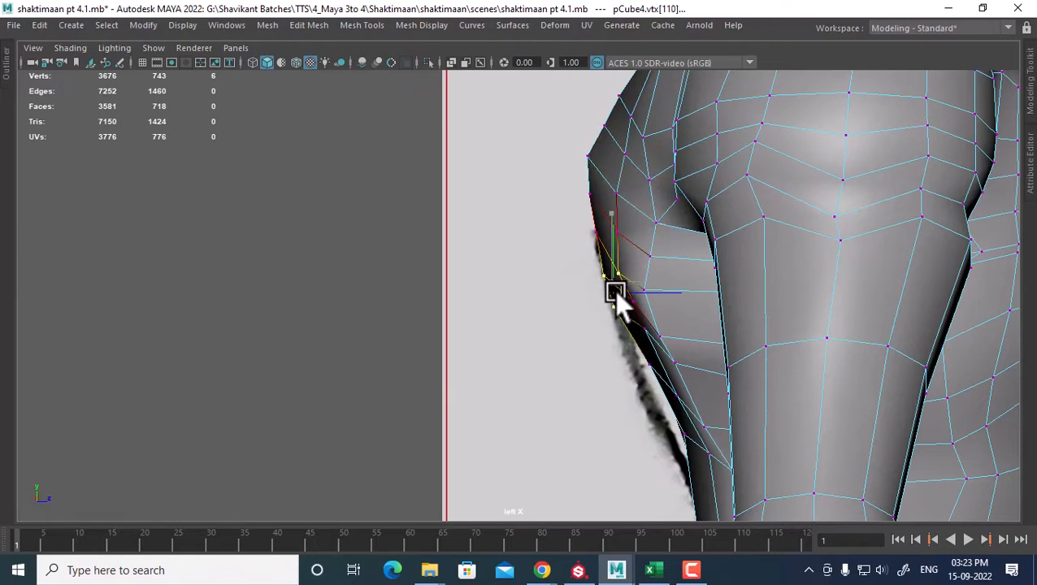
# Step: Go to frame 120 to see the sketch through the mesh and move the mid-back outline vertices onto the sketched line
pyautogui.keyDown('alt'); pyautogui.moveTo(616, 271); pyautogui.dragTo(585, 205, button='middle'); pyautogui.keyUp('alt')
pyautogui.moveTo(600, 349); pyautogui.dragTo(601, 351)
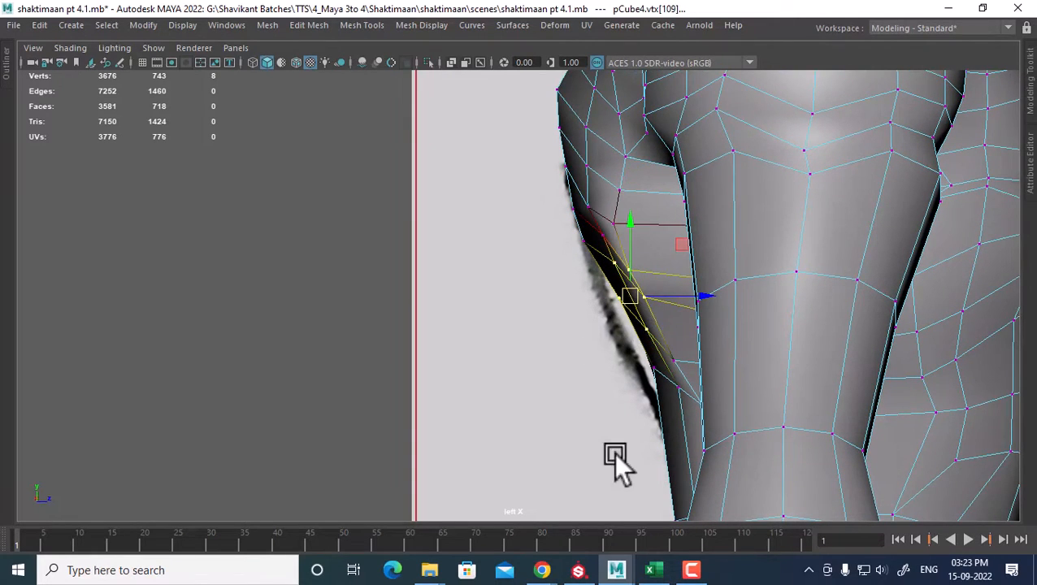
pyautogui.moveTo(435, 555); pyautogui.dragTo(825, 544)
pyautogui.keyDown('alt'); pyautogui.moveTo(618, 299); pyautogui.dragTo(670, 352, button='right'); pyautogui.keyUp('alt')
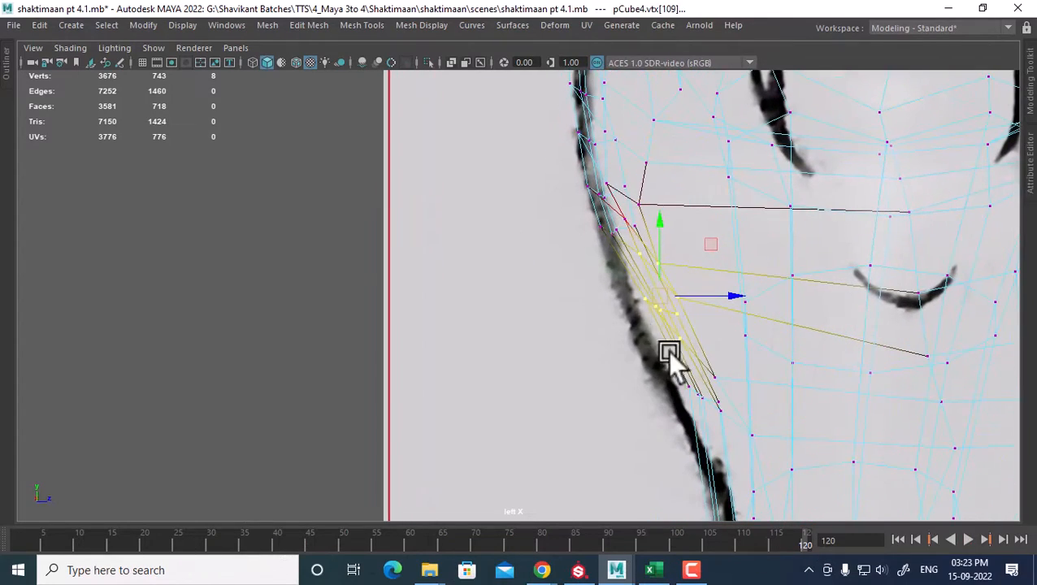
pyautogui.moveTo(656, 301); pyautogui.dragTo(650, 310)
pyautogui.moveTo(562, 217); pyautogui.dragTo(686, 402)
pyautogui.moveTo(735, 439); pyautogui.dragTo(736, 438)
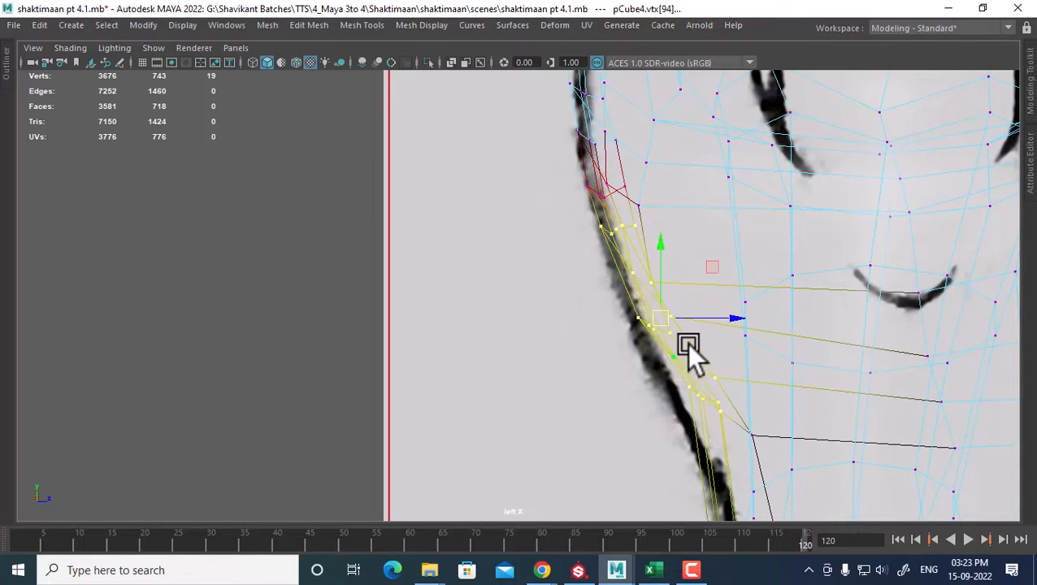
pyautogui.moveTo(667, 320); pyautogui.dragTo(664, 330)
# Step: Inspect the lower-back outline against the side sketch, switching between shaded, wireframe and textured display
pyautogui.keyDown('alt'); pyautogui.moveTo(700, 309); pyautogui.dragTo(613, 287, button='right'); pyautogui.keyUp('alt')
pyautogui.keyDown('alt'); pyautogui.moveTo(660, 397); pyautogui.dragTo(634, 256, button='middle'); pyautogui.keyUp('alt')
pyautogui.keyDown('alt'); pyautogui.moveTo(633, 256); pyautogui.dragTo(698, 379, button='right'); pyautogui.keyUp('alt')
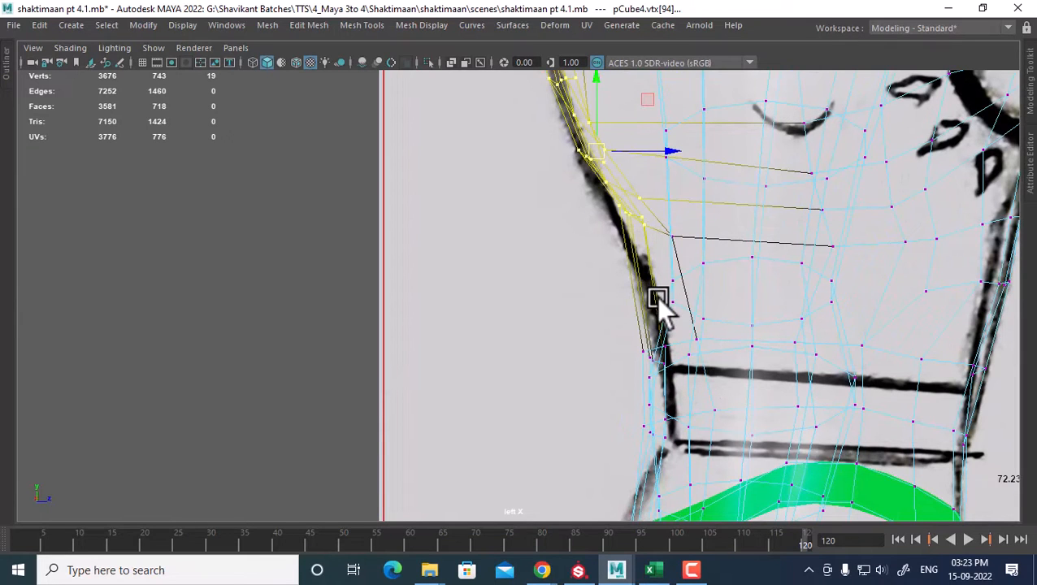
pyautogui.press('5')
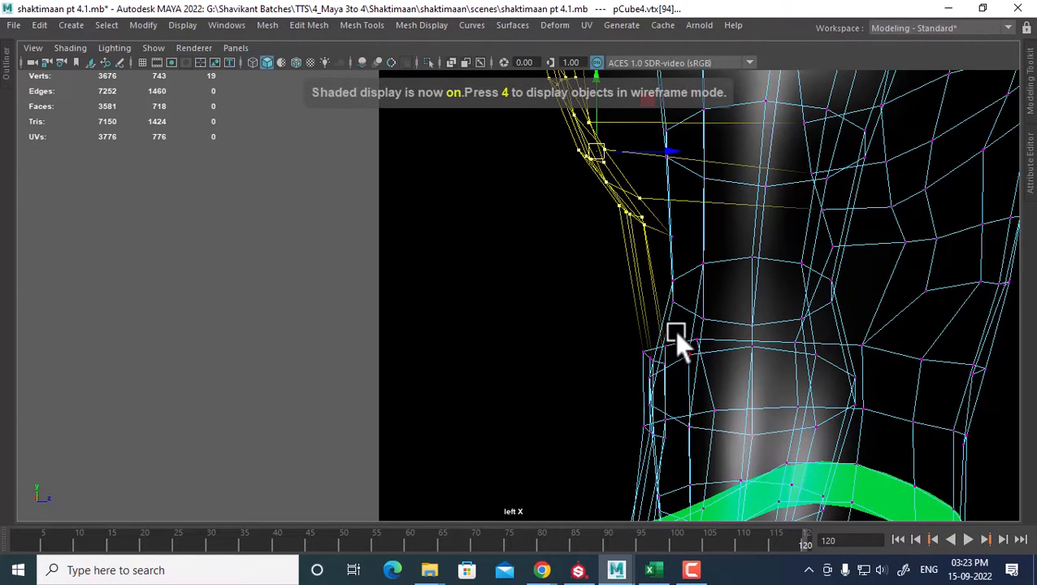
pyautogui.press('4')
pyautogui.press('5')
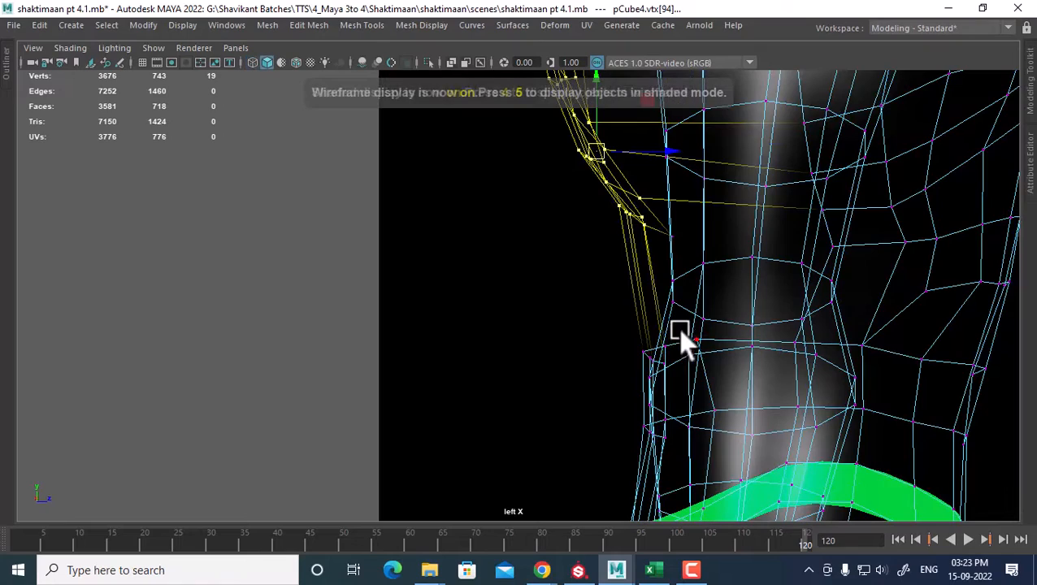
pyautogui.press('6')
# Step: Return to the perspective view with textured shaded display and set the timeline back to frame 1
pyautogui.press('space')
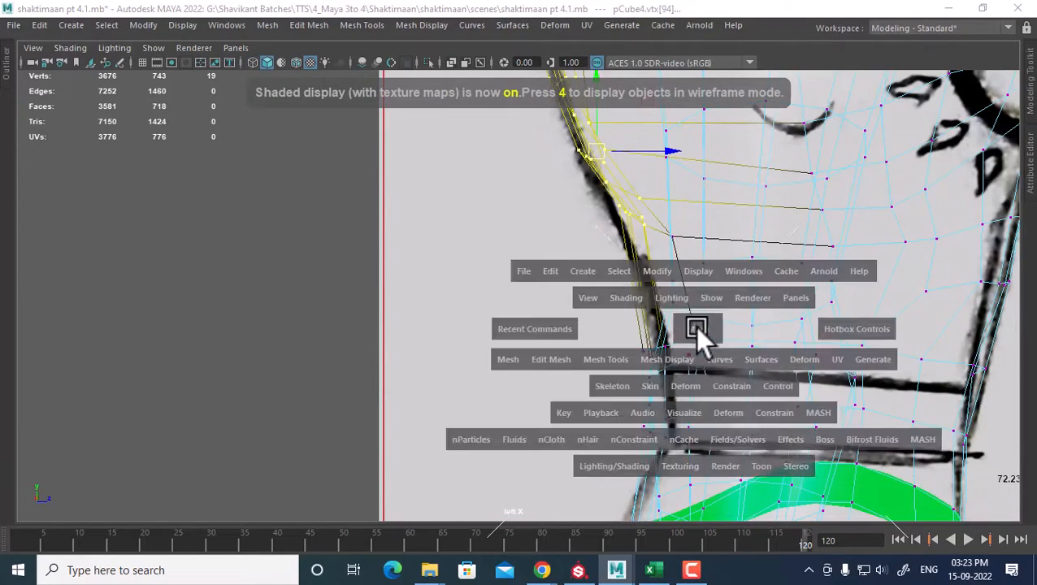
pyautogui.moveTo(694, 327); pyautogui.dragTo(651, 196)
pyautogui.press('7')
pyautogui.press('6')
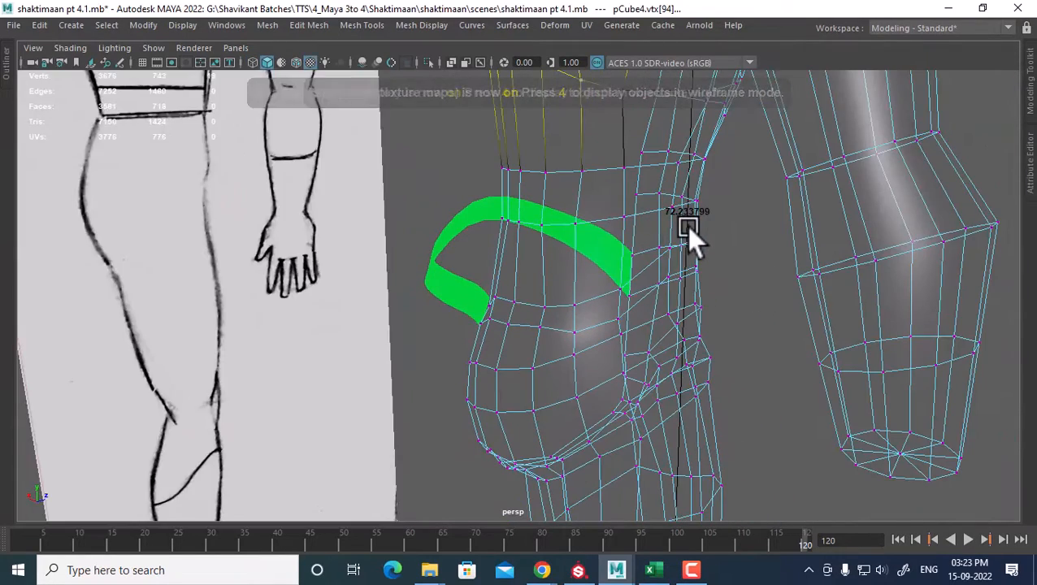
pyautogui.press('7')
pyautogui.press('6')
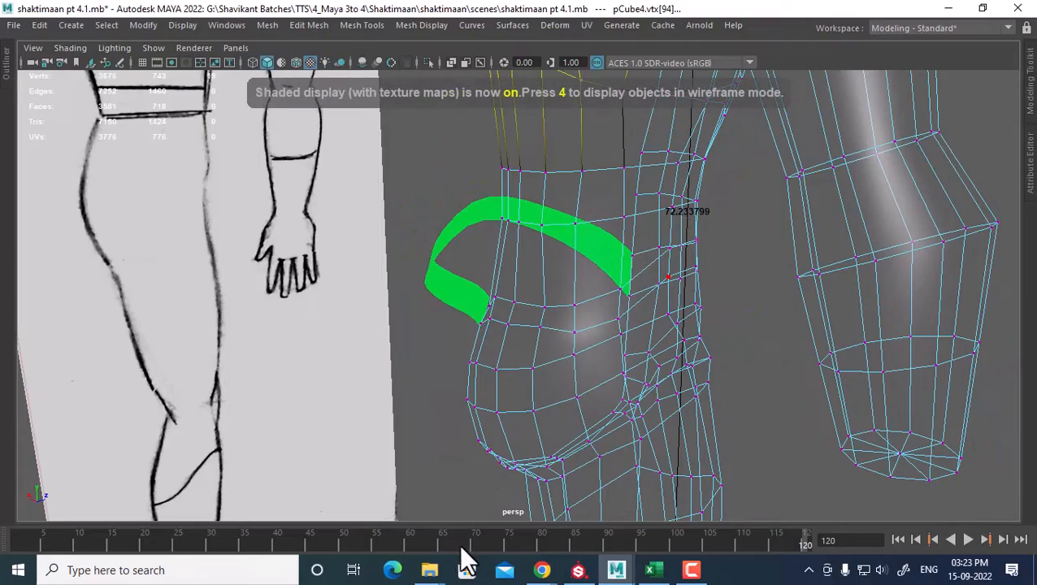
pyautogui.moveTo(462, 547); pyautogui.dragTo(18, 543)
# Step: Switch the editable body half to object mode and start the Sculpt Tool on its upper back
pyautogui.keyDown('alt'); pyautogui.moveTo(748, 175); pyautogui.dragTo(681, 204); pyautogui.keyUp('alt')
pyautogui.moveTo(682, 204); pyautogui.dragTo(814, 133, button='right')
pyautogui.keyDown('alt'); pyautogui.moveTo(815, 133); pyautogui.dragTo(824, 314); pyautogui.keyUp('alt')
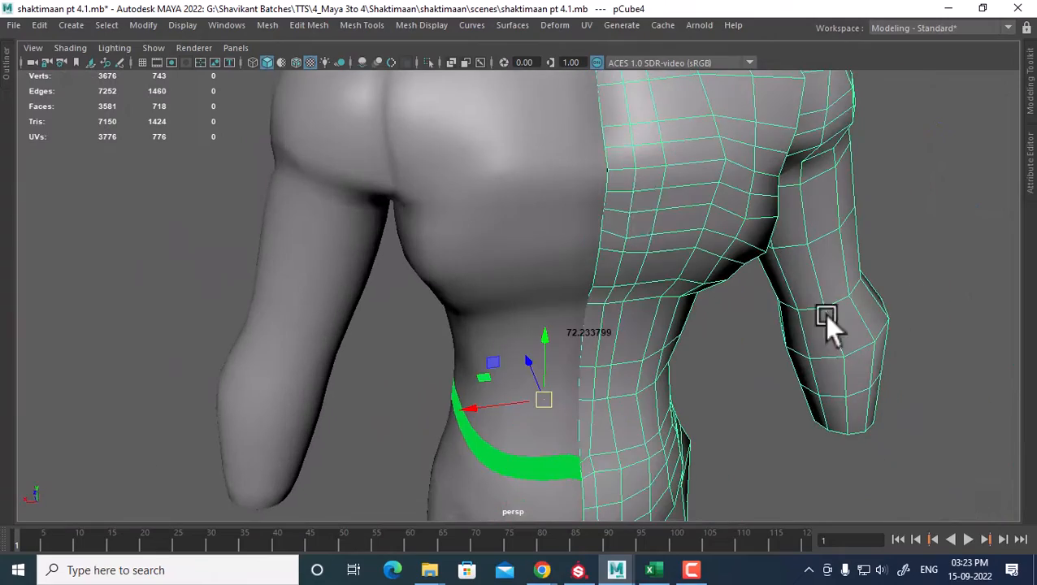
pyautogui.keyDown('alt'); pyautogui.moveTo(802, 303); pyautogui.dragTo(645, 187, button='right'); pyautogui.keyUp('alt')
pyautogui.keyDown('alt'); pyautogui.moveTo(723, 296); pyautogui.dragTo(677, 335); pyautogui.keyUp('alt')
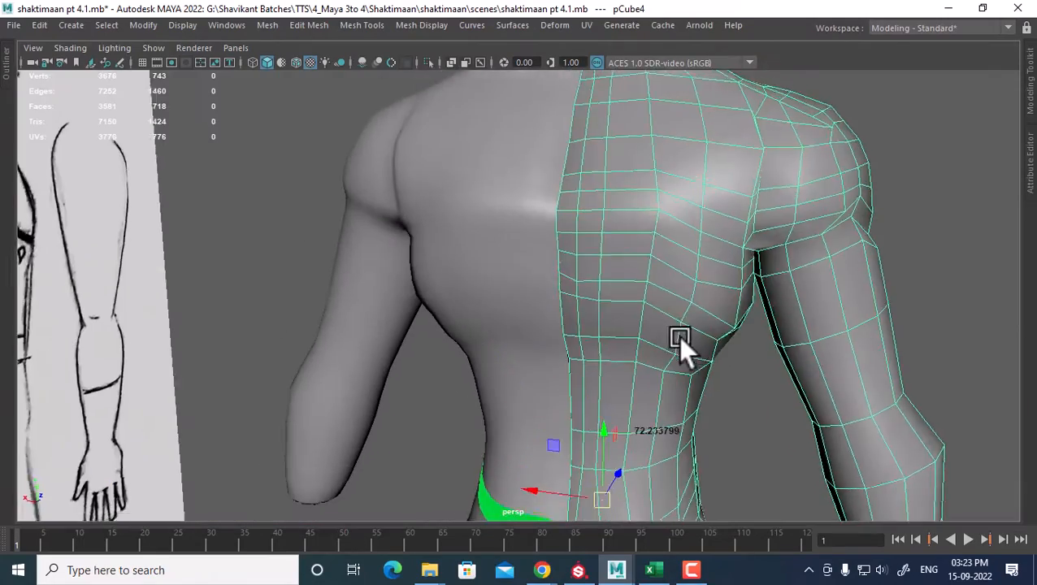
pyautogui.keyDown('alt'); pyautogui.moveTo(677, 336); pyautogui.dragTo(714, 329, button='right'); pyautogui.keyUp('alt')
pyautogui.keyDown('alt'); pyautogui.moveTo(714, 328); pyautogui.dragTo(738, 186); pyautogui.keyUp('alt')
pyautogui.keyDown('shift'); pyautogui.rightClick(739, 187); pyautogui.keyUp('shift')
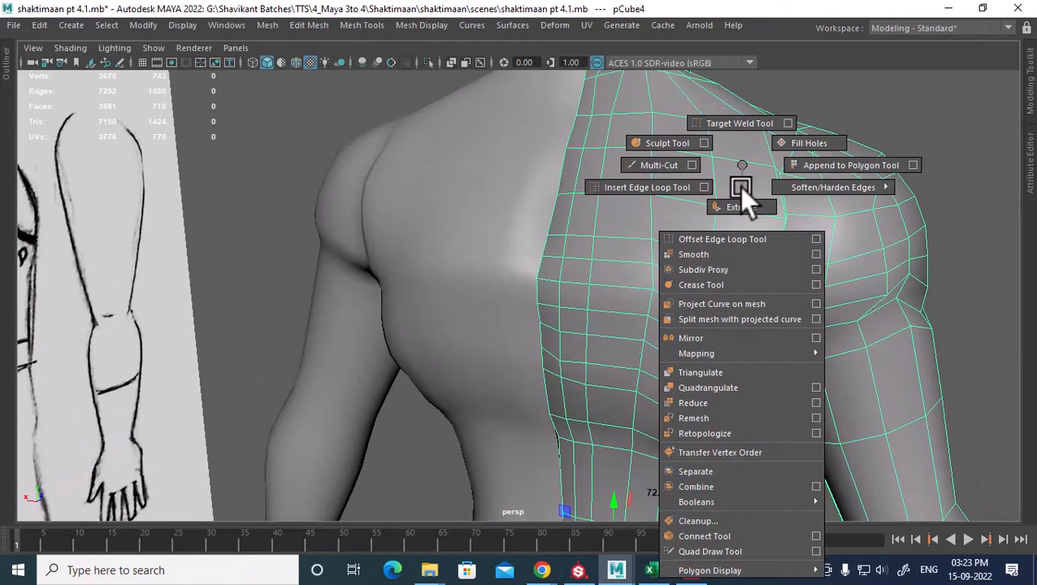
pyautogui.keyDown('shift'); pyautogui.moveTo(738, 186); pyautogui.dragTo(658, 141, button='right'); pyautogui.keyUp('shift')
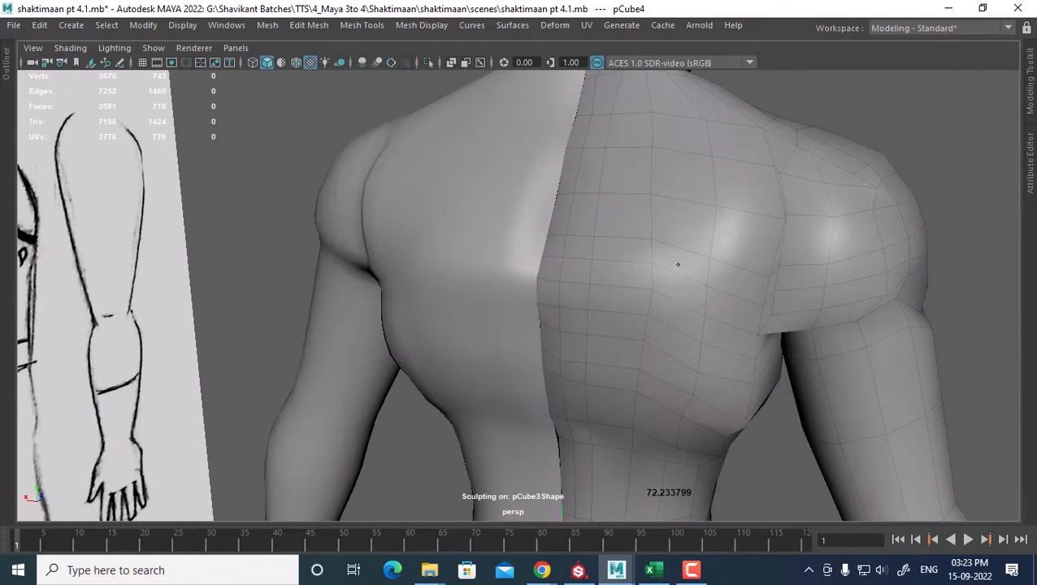
# Step: Size the sculpt brush to cover roughly the shoulder-blade area and smooth the surface around the shoulder blade and armpit
pyautogui.press('b')
pyautogui.moveTo(695, 259); pyautogui.dragTo(601, 259)
pyautogui.moveTo(708, 237)
pyautogui.mouseDown()
pyautogui.moveTo(524, 250)
pyautogui.moveTo(467, 325)
pyautogui.mouseUp()
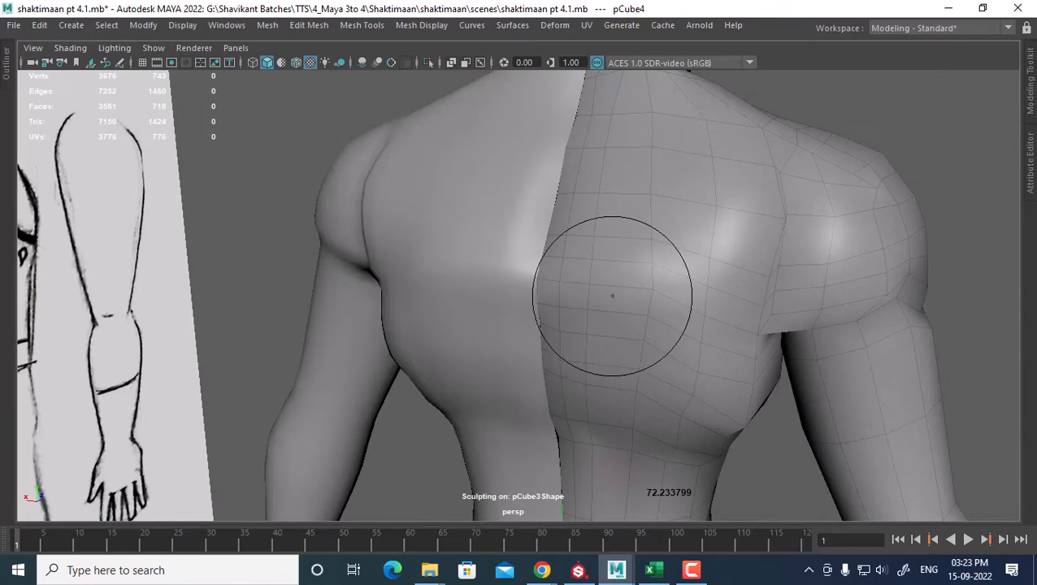
pyautogui.press('b')
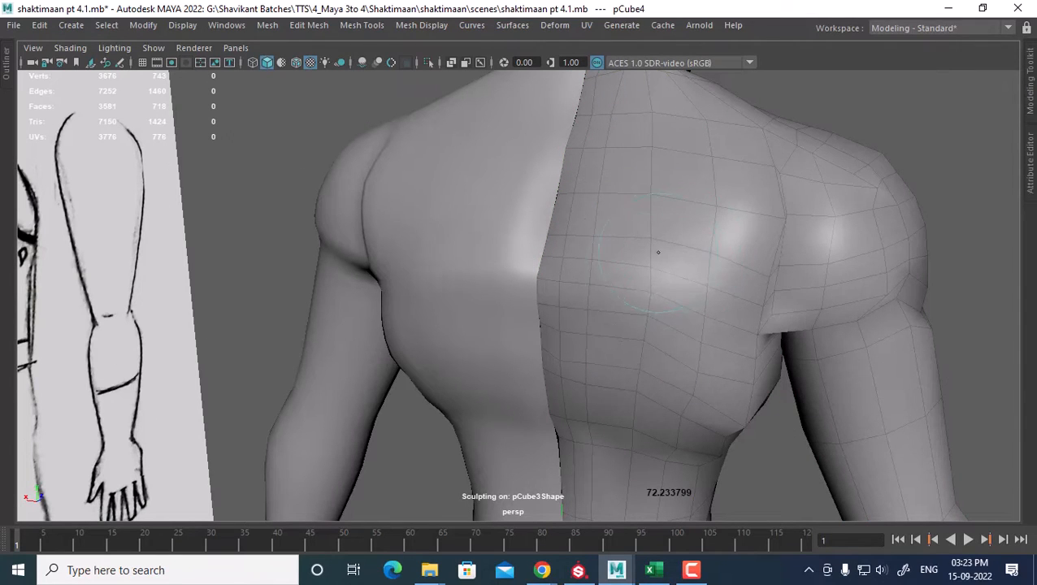
pyautogui.keyDown('alt'); pyautogui.moveTo(672, 296); pyautogui.dragTo(697, 243); pyautogui.keyUp('alt')
pyautogui.keyDown('alt'); pyautogui.moveTo(688, 301); pyautogui.dragTo(695, 338); pyautogui.keyUp('alt')
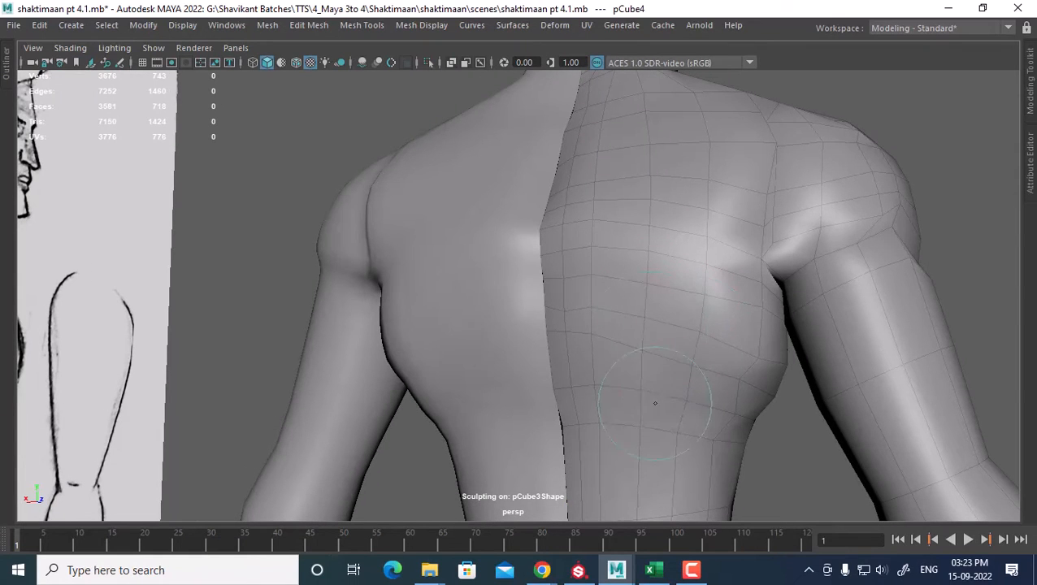
pyautogui.moveTo(655, 403)
pyautogui.keyDown('alt'); pyautogui.mouseDown()
pyautogui.moveTo(671, 310)
pyautogui.moveTo(680, 341)
pyautogui.moveTo(662, 326)
pyautogui.moveTo(720, 315)
pyautogui.mouseUp(); pyautogui.keyUp('alt')
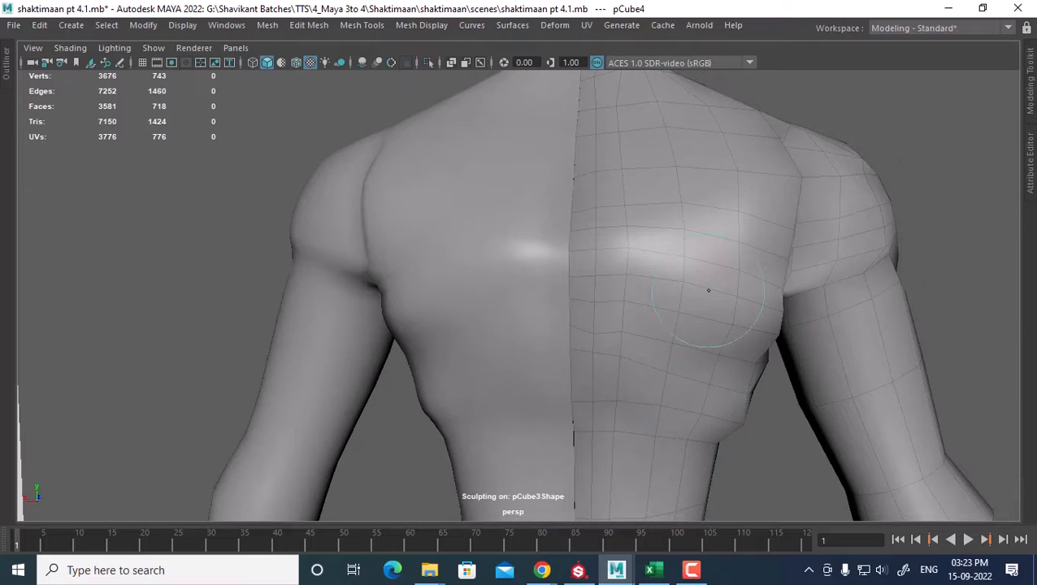
# Step: Smooth the upper back between neck and rear shoulder with the sculpt brush, softening the deltoid crease
pyautogui.keyDown('alt'); pyautogui.moveTo(723, 190); pyautogui.dragTo(760, 198); pyautogui.keyUp('alt')
pyautogui.moveTo(741, 236)
pyautogui.keyDown('alt'); pyautogui.mouseDown()
pyautogui.moveTo(700, 235)
pyautogui.moveTo(742, 255)
pyautogui.moveTo(683, 271)
pyautogui.moveTo(685, 302)
pyautogui.moveTo(673, 301)
pyautogui.moveTo(688, 320)
pyautogui.moveTo(675, 270)
pyautogui.mouseUp(); pyautogui.keyUp('alt')
pyautogui.keyDown('alt'); pyautogui.moveTo(674, 208); pyautogui.dragTo(670, 255, button='middle'); pyautogui.keyUp('alt')
pyautogui.keyDown('alt'); pyautogui.moveTo(670, 255); pyautogui.dragTo(681, 274, button='right'); pyautogui.keyUp('alt')
pyautogui.keyDown('alt'); pyautogui.moveTo(667, 243); pyautogui.dragTo(682, 262); pyautogui.keyUp('alt')
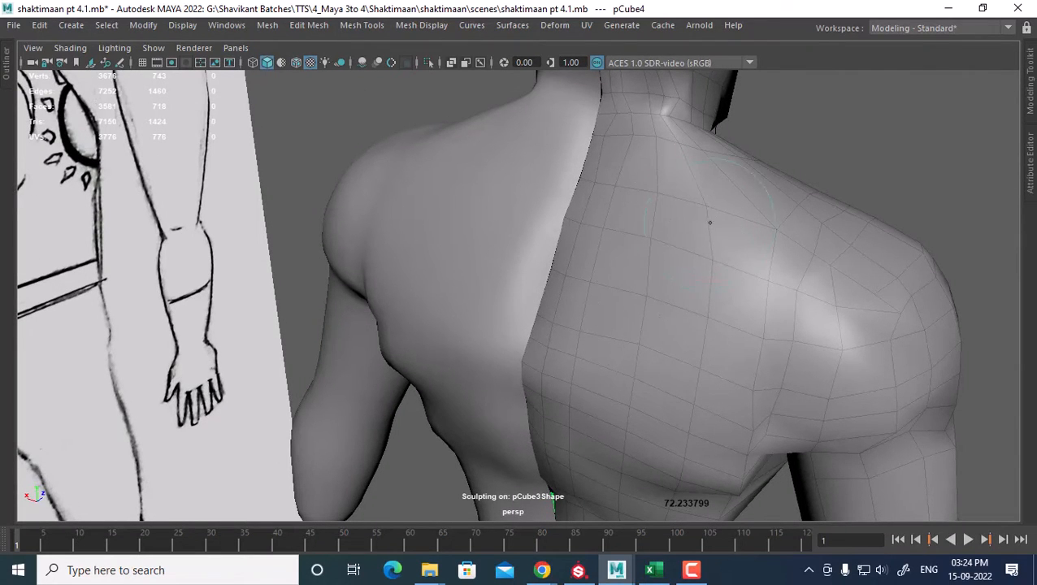
pyautogui.keyDown('alt'); pyautogui.moveTo(666, 341); pyautogui.dragTo(701, 379); pyautogui.keyUp('alt')
pyautogui.keyDown('alt'); pyautogui.moveTo(783, 425); pyautogui.dragTo(768, 452); pyautogui.keyUp('alt')
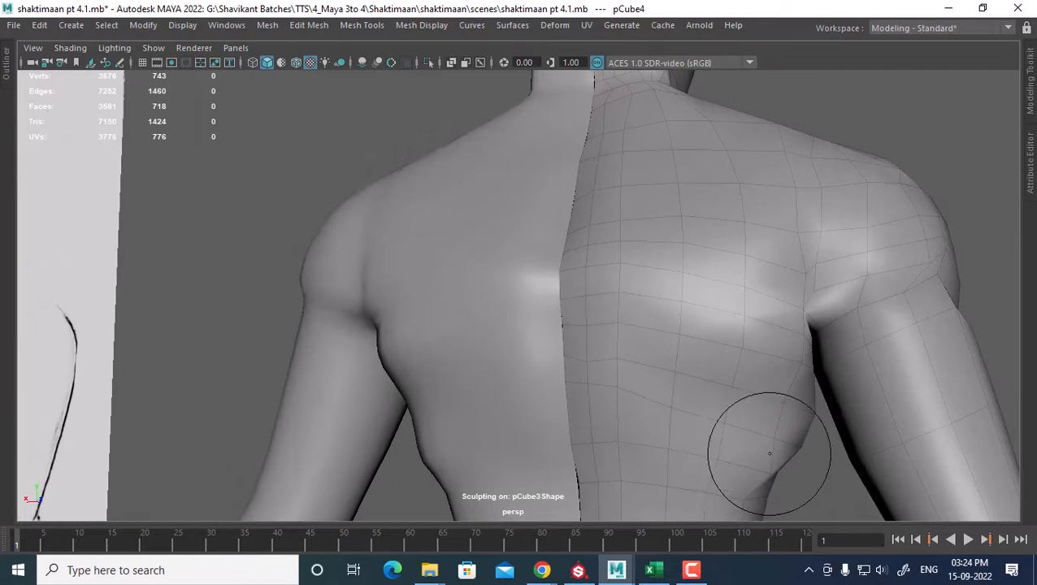
# Step: Stop sculpting, insert a horizontal edge loop around the lower torso above the waist on the editable half, and return to object mode
pyautogui.keyDown('alt'); pyautogui.moveTo(742, 368); pyautogui.dragTo(733, 244, button='middle'); pyautogui.keyUp('alt')
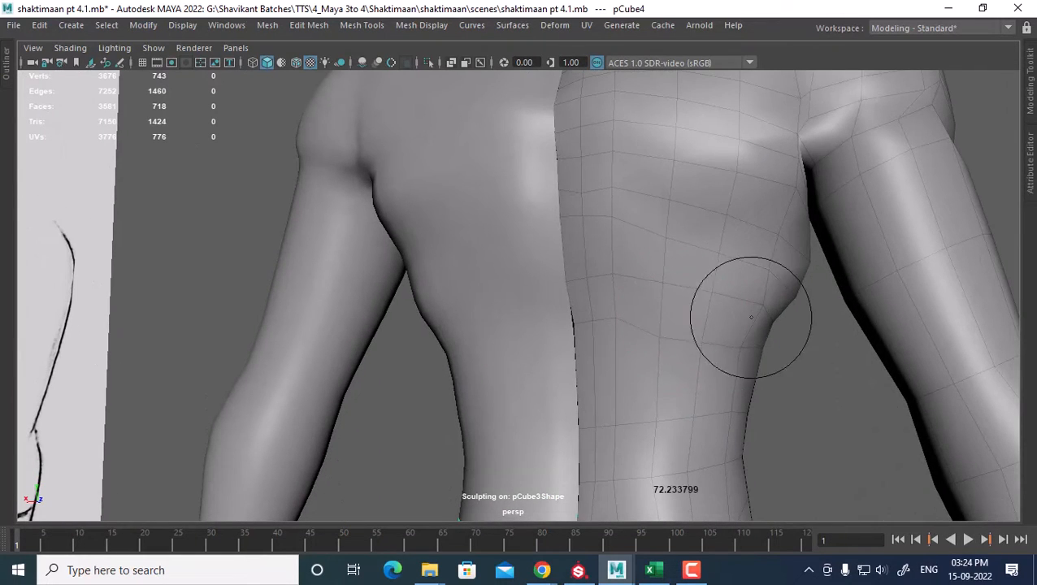
pyautogui.keyDown('alt'); pyautogui.moveTo(751, 317); pyautogui.dragTo(763, 175, button='middle'); pyautogui.keyUp('alt')
pyautogui.keyDown('alt'); pyautogui.moveTo(751, 216); pyautogui.dragTo(660, 183); pyautogui.keyUp('alt')
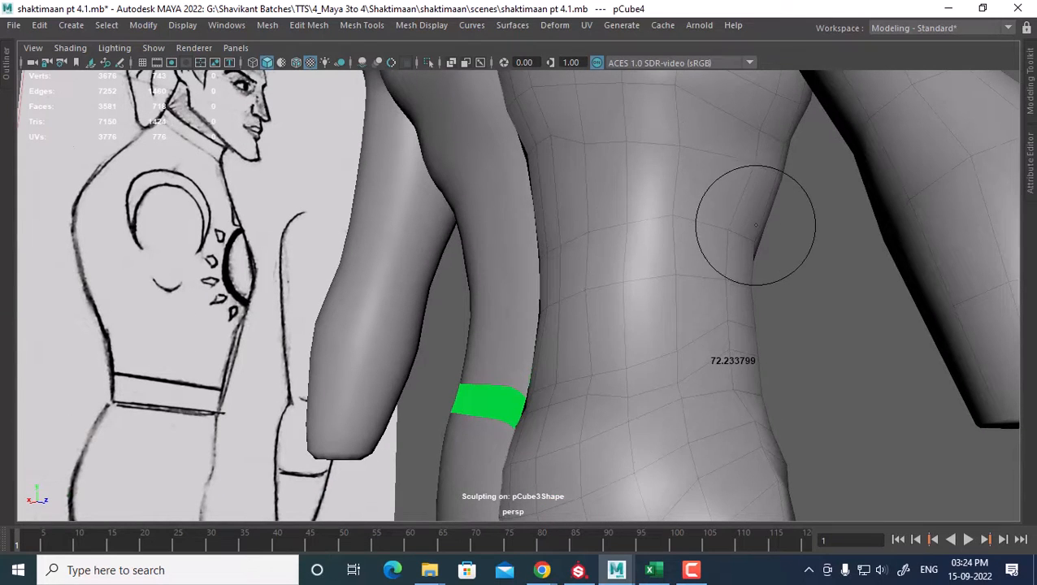
pyautogui.press('w')
pyautogui.click(677, 174)
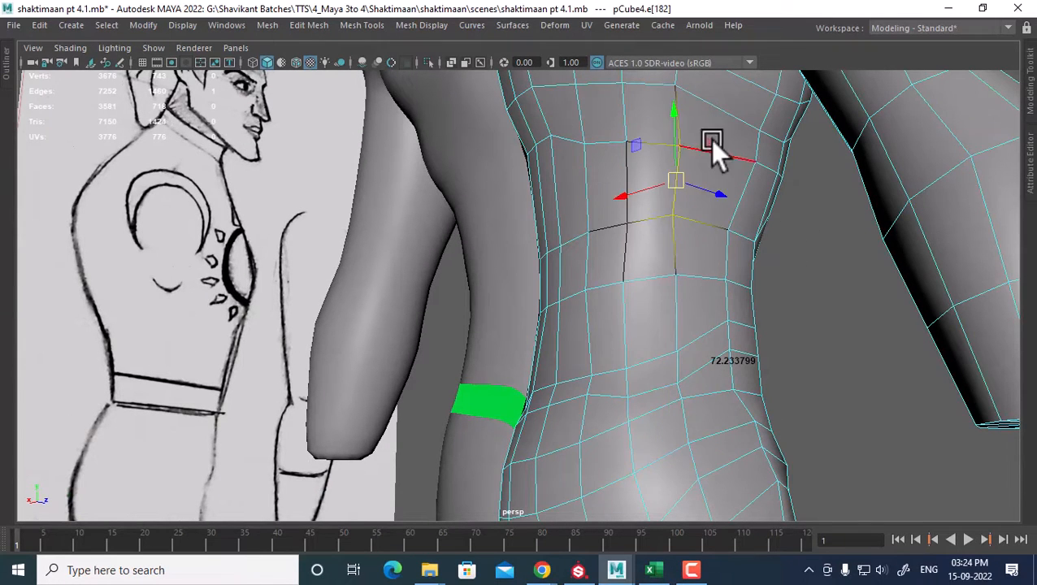
pyautogui.keyDown('ctrl'); pyautogui.moveTo(724, 114); pyautogui.dragTo(521, 126, button='right'); pyautogui.keyUp('ctrl')
pyautogui.keyDown('alt'); pyautogui.moveTo(741, 246); pyautogui.dragTo(735, 274); pyautogui.keyUp('alt')
pyautogui.keyDown('alt'); pyautogui.moveTo(736, 274); pyautogui.dragTo(664, 218, button='right'); pyautogui.keyUp('alt')
pyautogui.moveTo(658, 172); pyautogui.dragTo(790, 119, button='right')
pyautogui.click(789, 119)
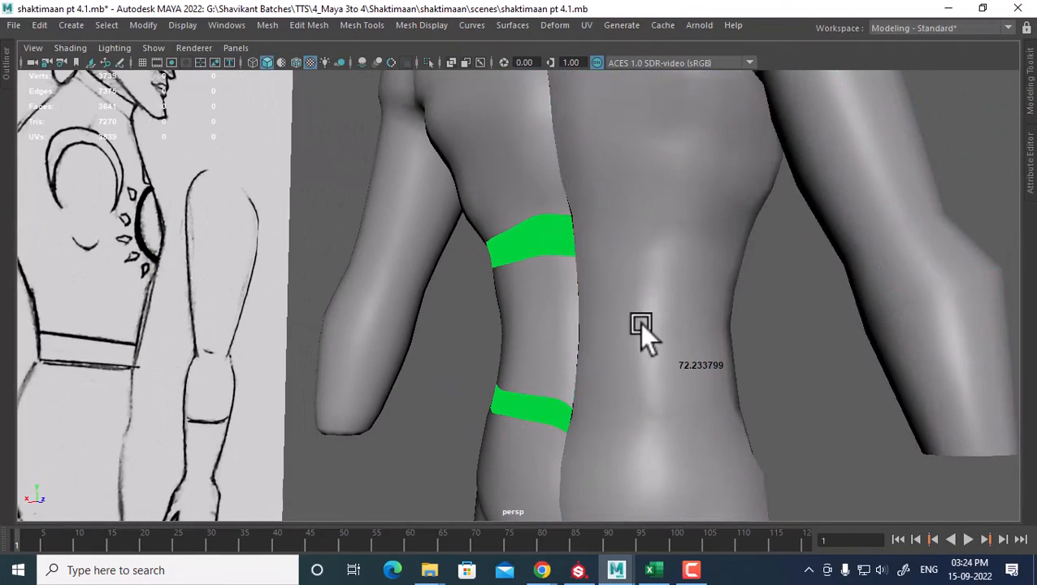
# Step: Assign an existing grey material to the whole smooth body half so that it replaces the green face bands
pyautogui.click(504, 177)
pyautogui.moveTo(506, 149); pyautogui.dragTo(552, 573, button='right')
pyautogui.moveTo(632, 437); pyautogui.dragTo(632, 438, button='right')
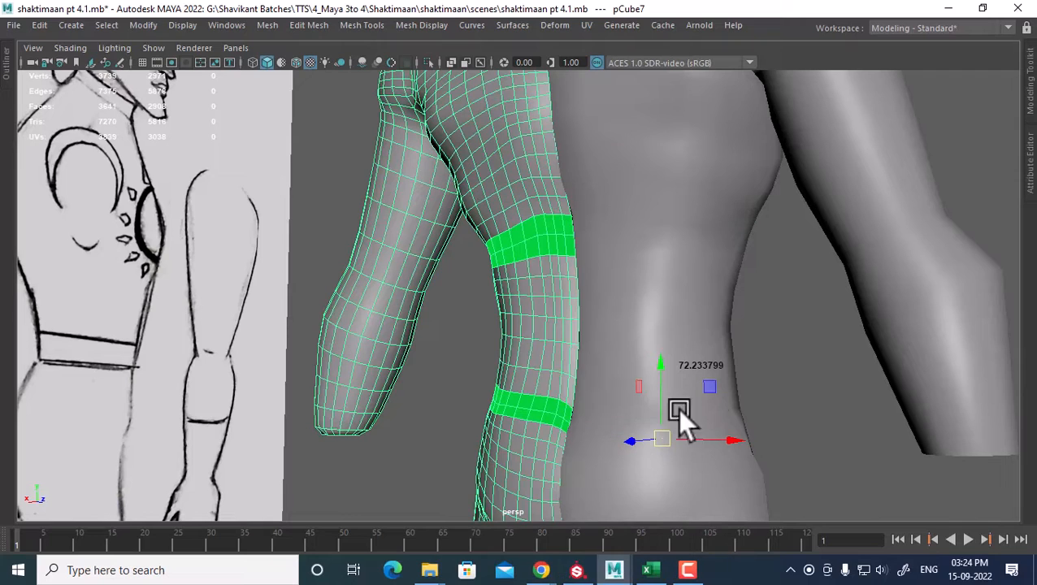
pyautogui.click(776, 351)
pyautogui.click(507, 150)
pyautogui.moveTo(507, 149); pyautogui.dragTo(510, 262, button='right')
pyautogui.moveTo(527, 579); pyautogui.dragTo(542, 576, button='right')
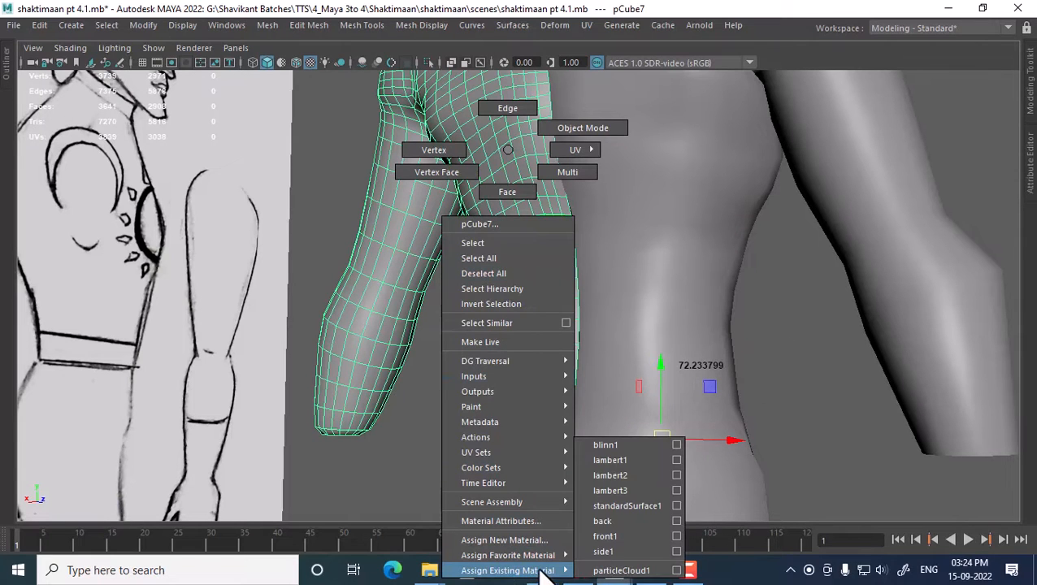
pyautogui.moveTo(624, 453); pyautogui.dragTo(625, 453, button='right')
pyautogui.moveTo(573, 291); pyautogui.dragTo(602, 569, button='right')
pyautogui.moveTo(671, 439); pyautogui.dragTo(671, 446, button='right')
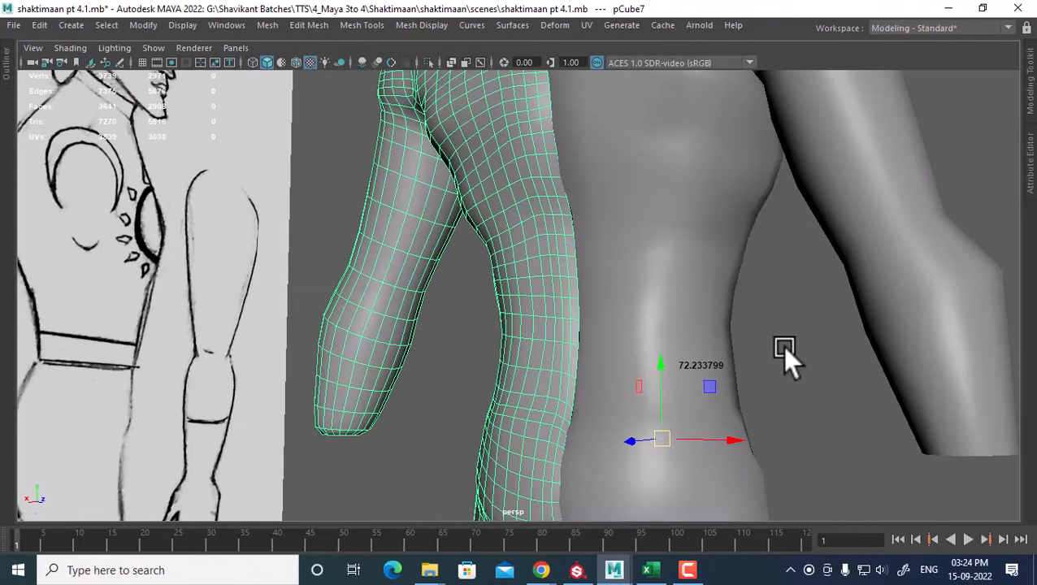
# Step: Select the editable body half, check it in the front view, and open the four-view layout
pyautogui.keyDown('alt'); pyautogui.moveTo(787, 358); pyautogui.dragTo(547, 337); pyautogui.keyUp('alt')
pyautogui.click(547, 336)
pyautogui.keyDown('alt'); pyautogui.moveTo(548, 336); pyautogui.dragTo(601, 318, button='middle'); pyautogui.keyUp('alt')
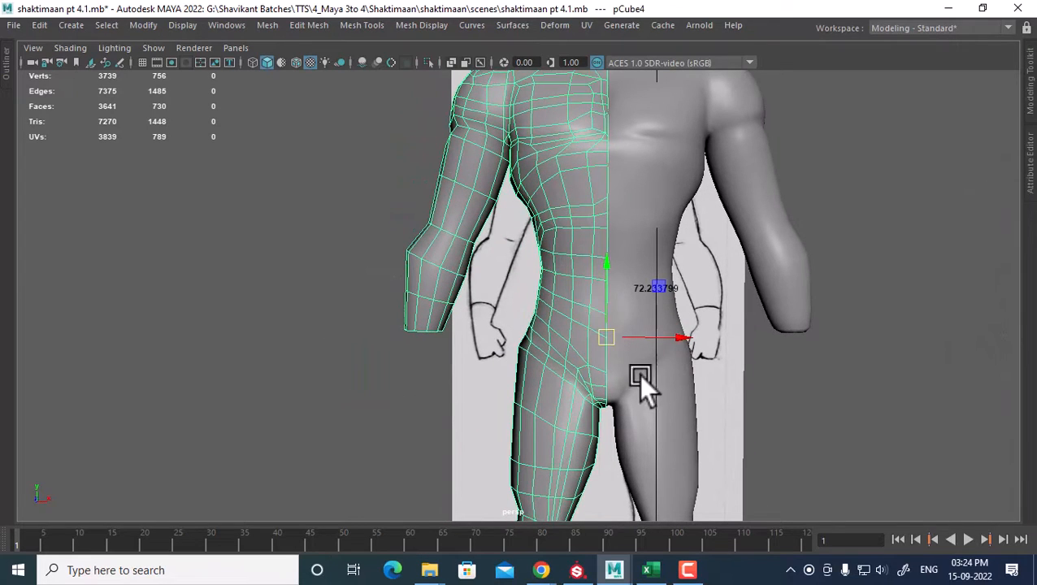
pyautogui.keyDown('alt'); pyautogui.moveTo(638, 375); pyautogui.dragTo(655, 285, button='right'); pyautogui.keyUp('alt')
pyautogui.press('space')
pyautogui.moveTo(664, 273); pyautogui.dragTo(664, 308)
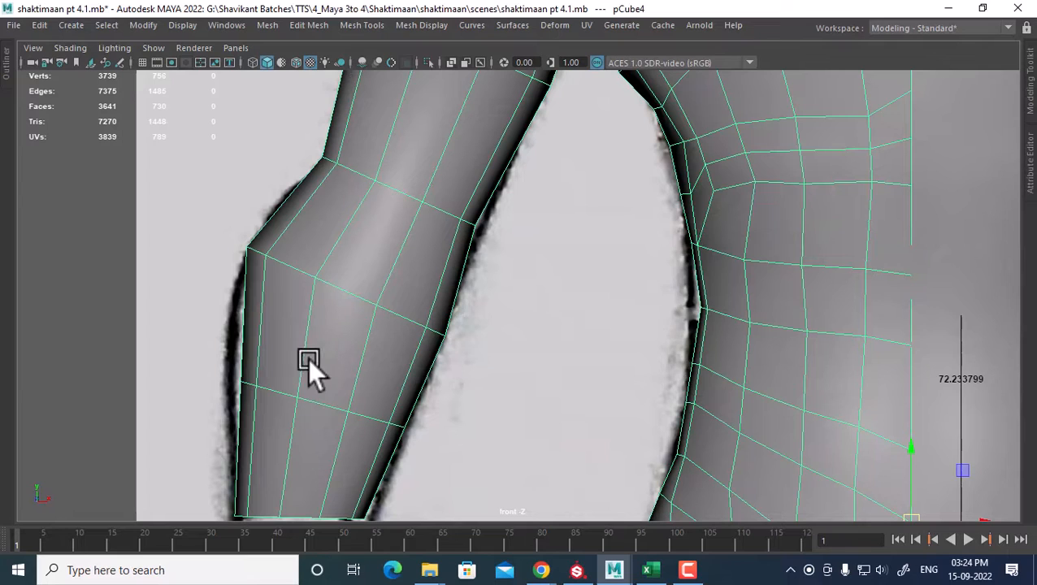
pyautogui.scroll(-4, 697, 268)
pyautogui.scroll(1, 714, 434)
pyautogui.keyDown('alt'); pyautogui.moveTo(741, 510); pyautogui.dragTo(649, 356, button='middle'); pyautogui.keyUp('alt')
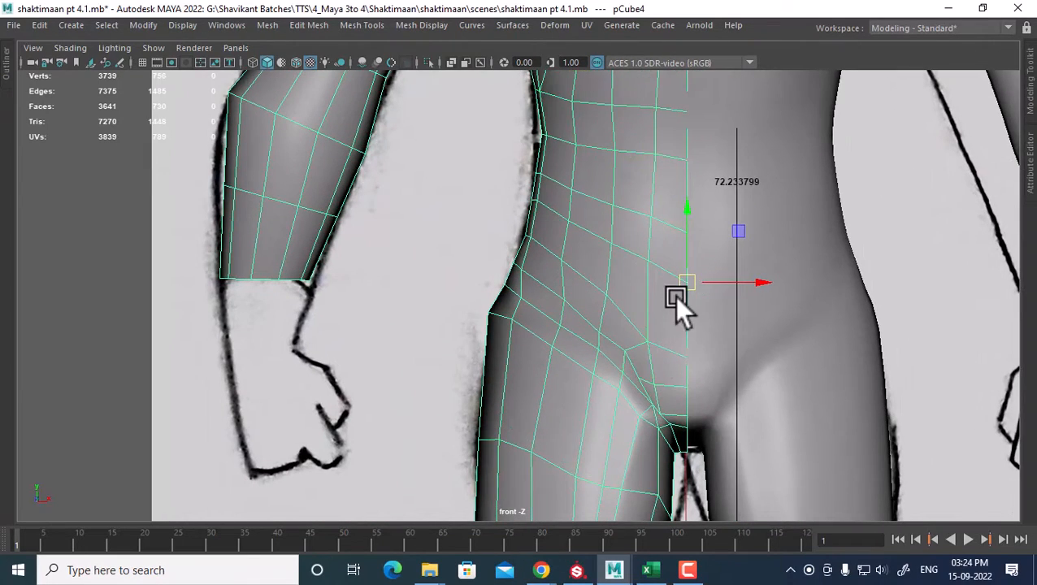
pyautogui.keyDown('alt'); pyautogui.moveTo(674, 296); pyautogui.dragTo(679, 258, button='right'); pyautogui.keyUp('alt')
pyautogui.press('space')
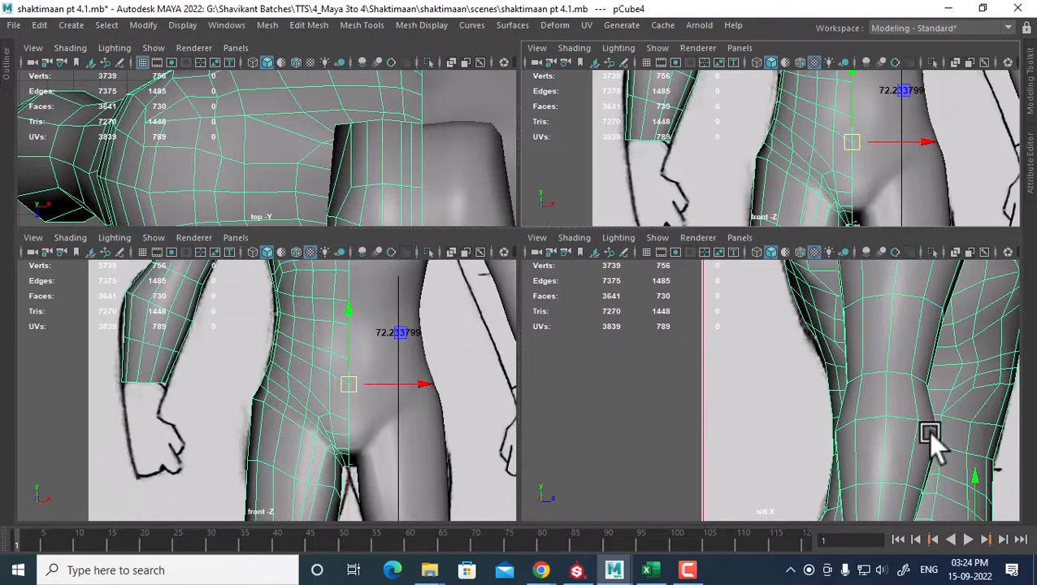
# Step: Set the timeline to frame 86 to show the sketches through the body and frame the waist in the front, side and perspective views
pyautogui.keyDown('alt'); pyautogui.moveTo(927, 431); pyautogui.dragTo(786, 301, button='middle'); pyautogui.keyUp('alt')
pyautogui.scroll(-1, 785, 300)
pyautogui.scroll(2, 812, 350)
pyautogui.scroll(1, 873, 419)
pyautogui.keyDown('alt'); pyautogui.moveTo(845, 397); pyautogui.dragTo(873, 398, button='middle'); pyautogui.keyUp('alt')
pyautogui.hotkey('alt', 'v')
pyautogui.click(577, 542)
pyautogui.scroll(1, 840, 387)
pyautogui.scroll(1, 861, 413)
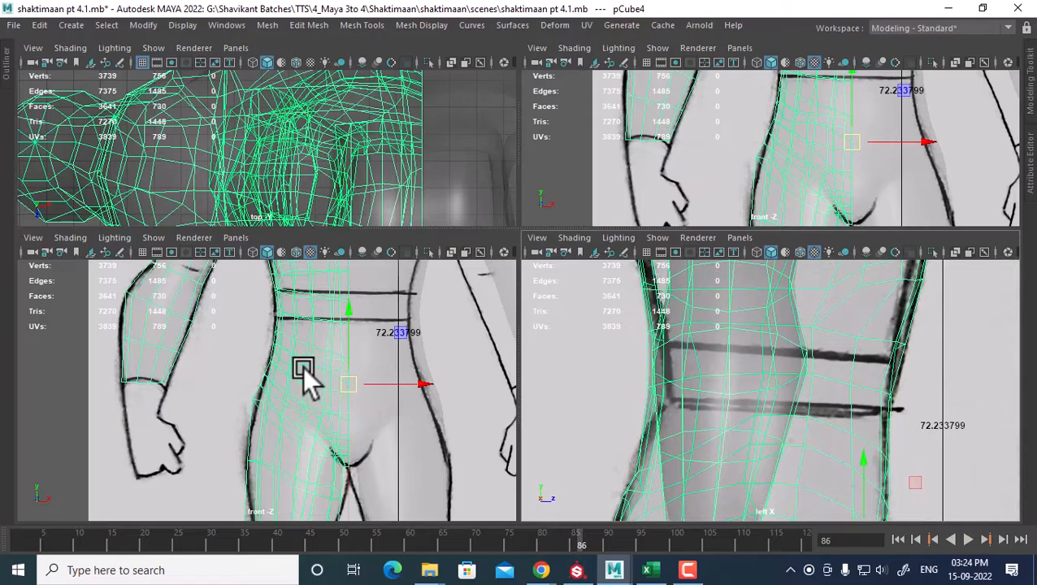
pyautogui.keyDown('alt'); pyautogui.moveTo(303, 366); pyautogui.dragTo(321, 375, button='middle'); pyautogui.keyUp('alt')
pyautogui.scroll(2, 368, 400)
pyautogui.keyDown('alt'); pyautogui.moveTo(901, 163); pyautogui.dragTo(732, 187); pyautogui.keyUp('alt')
pyautogui.press('space')
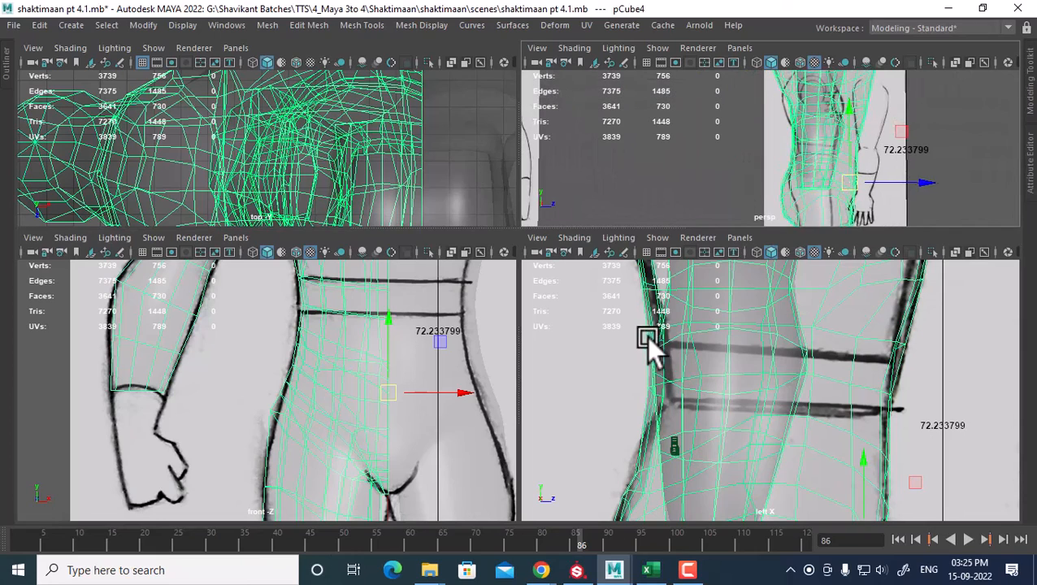
pyautogui.keyDown('alt'); pyautogui.moveTo(819, 132); pyautogui.dragTo(867, 193); pyautogui.keyUp('alt')
pyautogui.scroll(3, 819, 175)
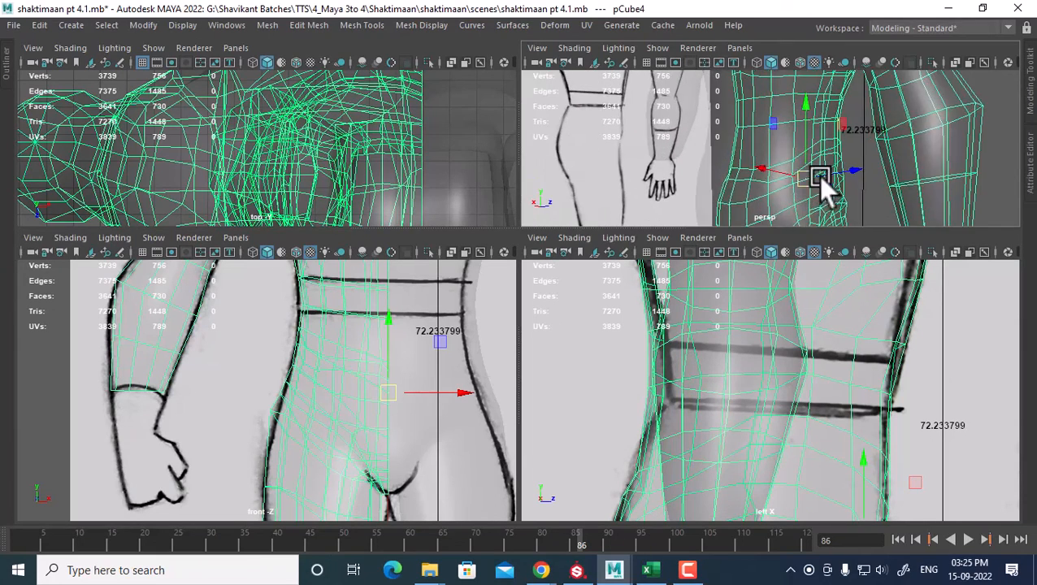
pyautogui.keyDown('alt'); pyautogui.moveTo(819, 175); pyautogui.dragTo(853, 169, button='middle'); pyautogui.keyUp('alt')
# Step: Select the edge loop just below the waist and compare its position with the belt lines and hip outline in the side sketch
pyautogui.moveTo(797, 105); pyautogui.dragTo(793, 92, button='right')
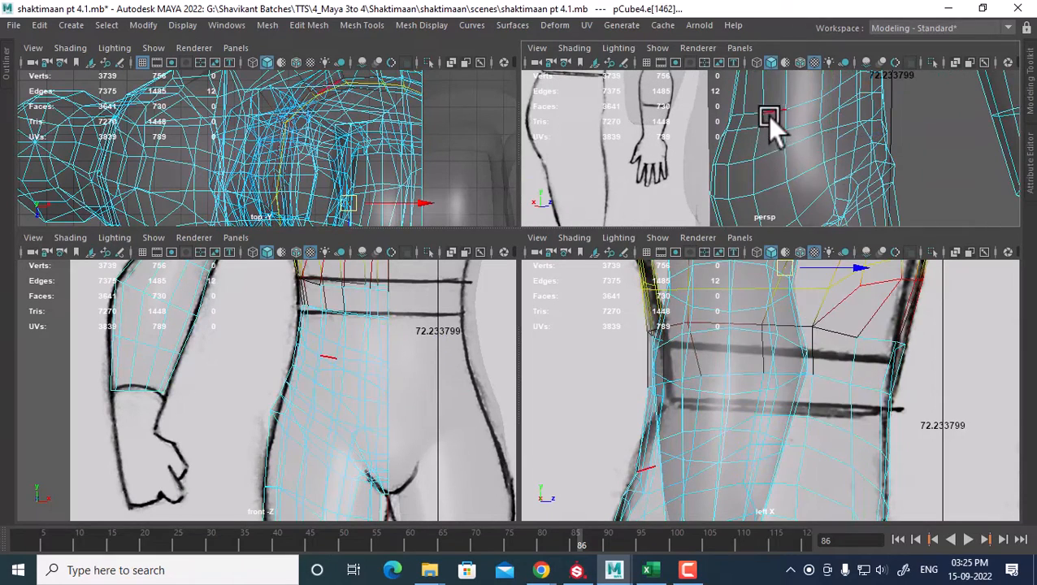
pyautogui.doubleClick(767, 106)
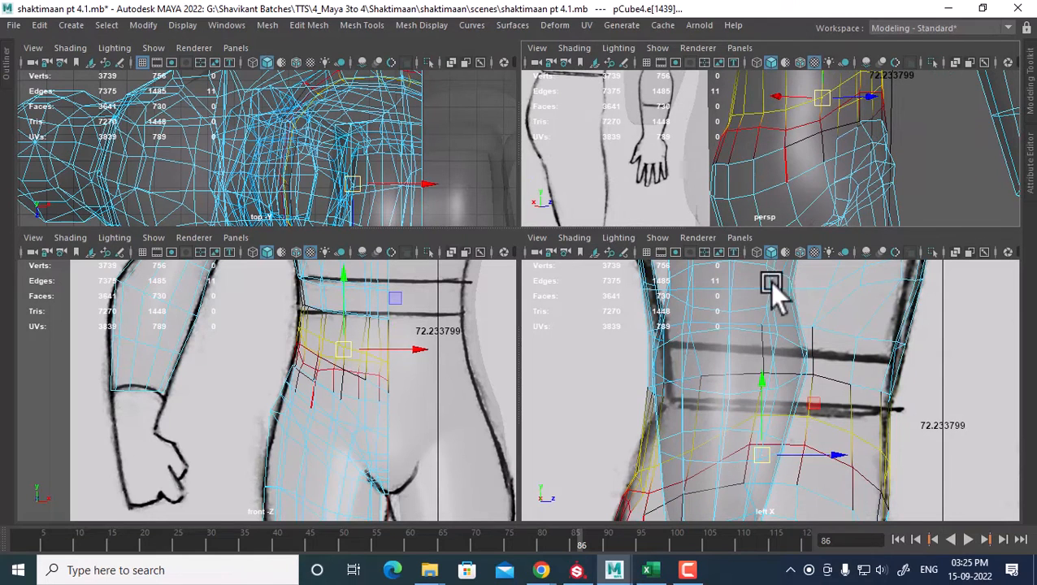
pyautogui.keyDown('alt'); pyautogui.moveTo(725, 436); pyautogui.dragTo(824, 307, button='middle'); pyautogui.keyUp('alt')
pyautogui.scroll(-1, 826, 341)
pyautogui.keyDown('alt'); pyautogui.moveTo(834, 367); pyautogui.dragTo(812, 420, button='middle'); pyautogui.keyUp('alt')
pyautogui.scroll(2, 829, 414)
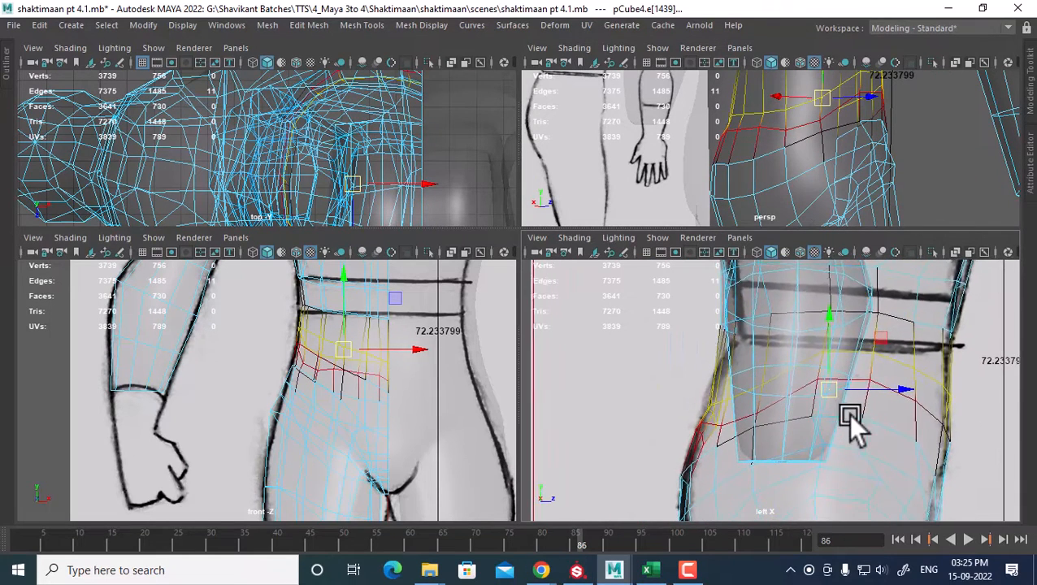
pyautogui.keyDown('alt'); pyautogui.moveTo(870, 485); pyautogui.dragTo(849, 347, button='middle'); pyautogui.keyUp('alt')
pyautogui.scroll(-2, 846, 401)
pyautogui.scroll(-1, 844, 401)
pyautogui.keyDown('alt'); pyautogui.moveTo(839, 409); pyautogui.dragTo(820, 457, button='middle'); pyautogui.keyUp('alt')
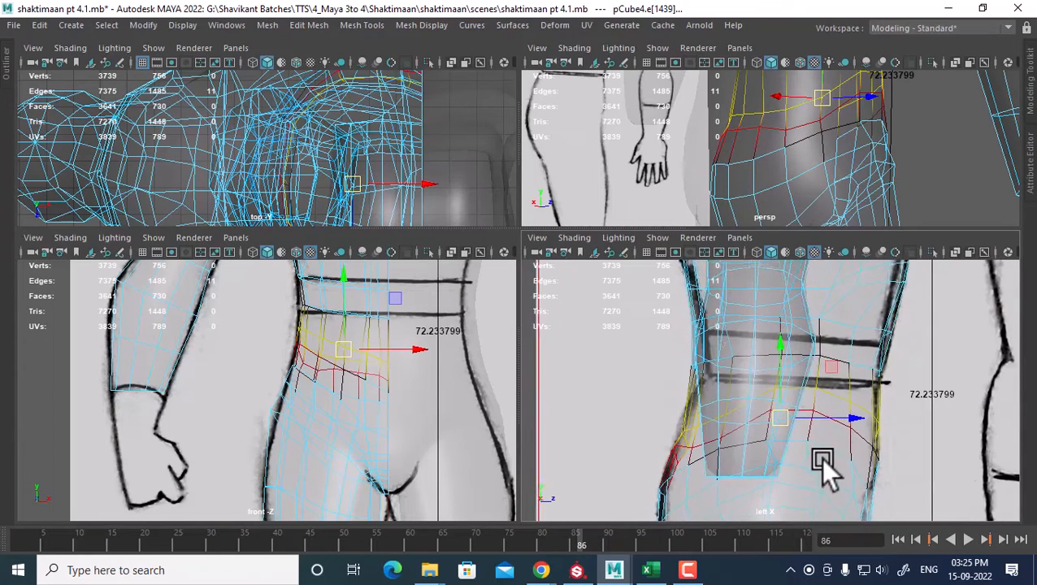
pyautogui.scroll(1, 820, 458)
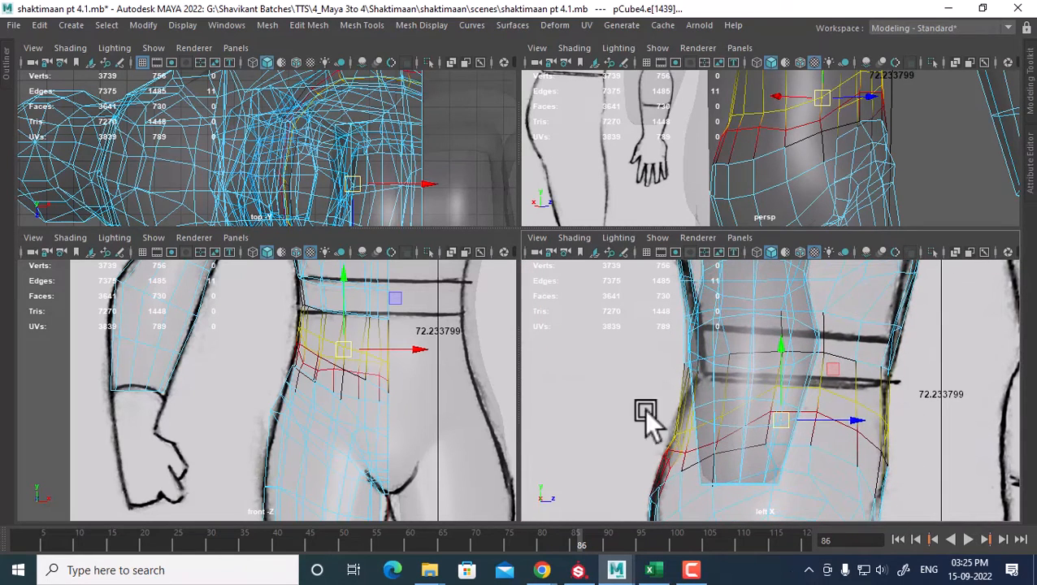
pyautogui.keyDown('alt'); pyautogui.moveTo(759, 141); pyautogui.dragTo(762, 193, button='middle'); pyautogui.keyUp('alt')
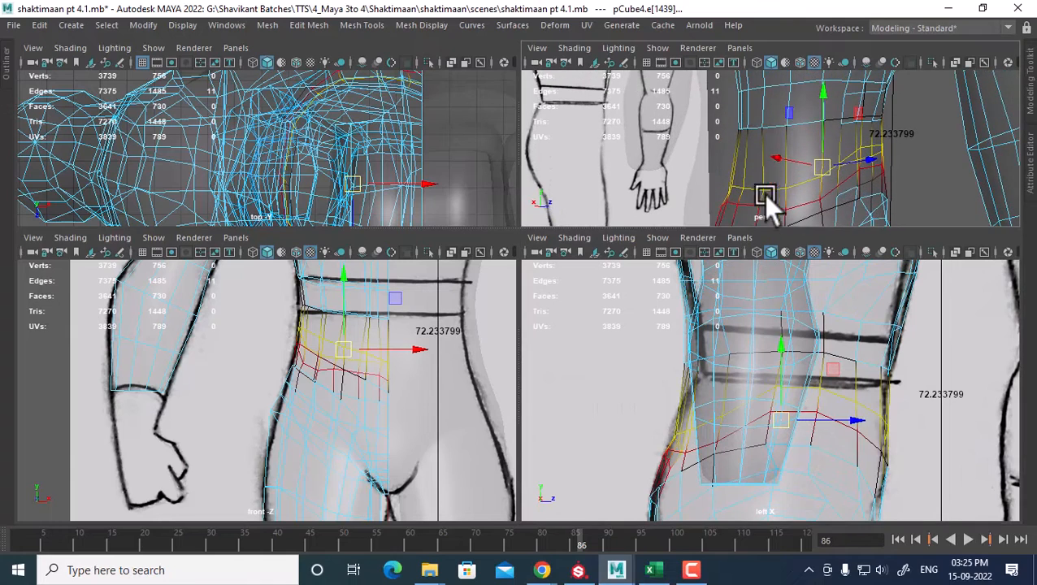
# Step: Select the five back vertices at the belt line and move them forward to the side sketch's back outline
pyautogui.keyDown('alt'); pyautogui.moveTo(793, 137); pyautogui.dragTo(842, 100, button='middle'); pyautogui.keyUp('alt')
pyautogui.scroll(1, 788, 154)
pyautogui.click(775, 146)
pyautogui.scroll(1, 796, 150)
pyautogui.moveTo(842, 104); pyautogui.dragTo(747, 120, button='right')
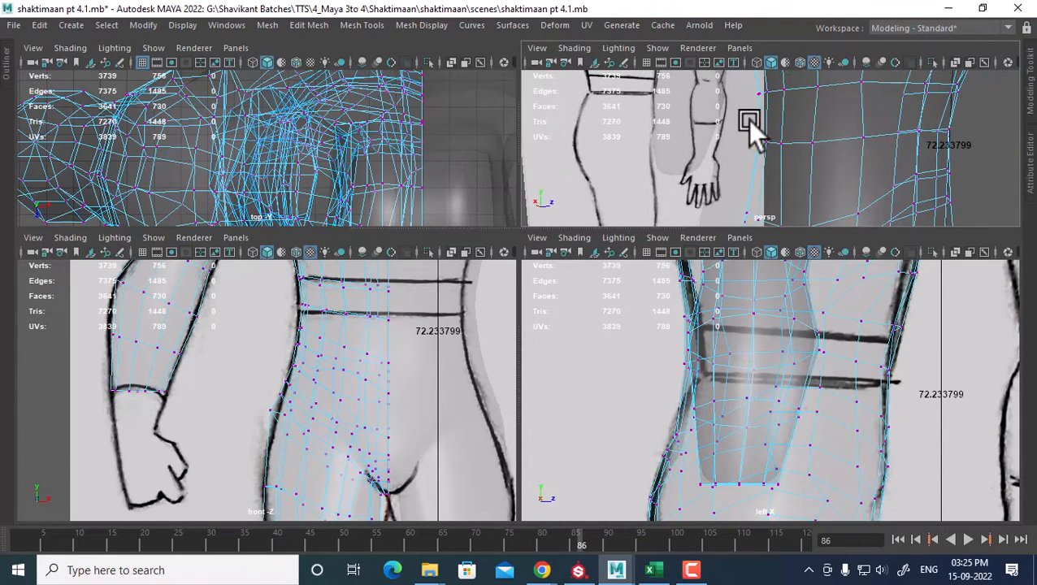
pyautogui.moveTo(820, 160); pyautogui.dragTo(821, 161)
pyautogui.scroll(2, 723, 384)
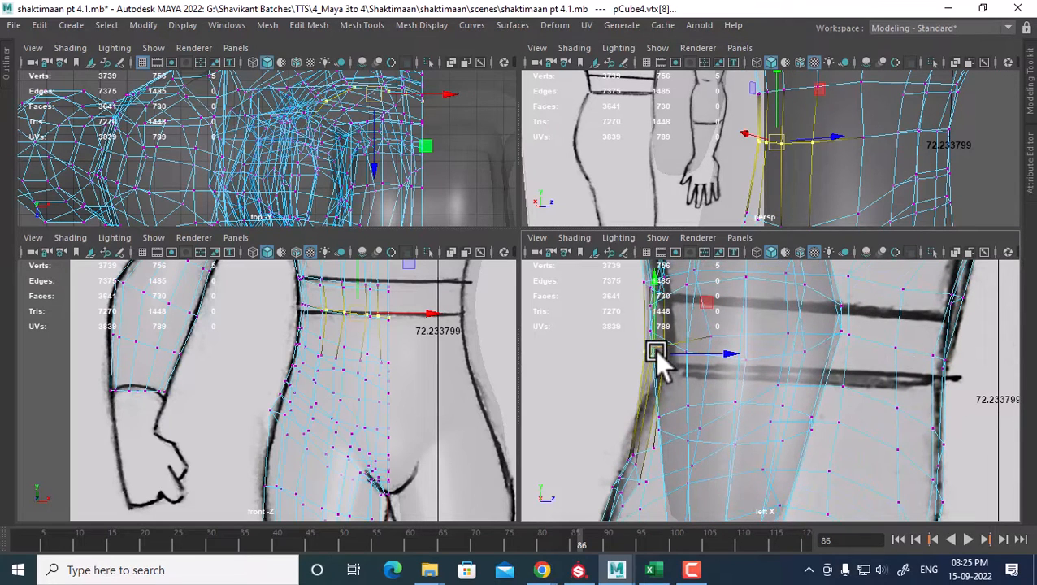
pyautogui.moveTo(655, 351); pyautogui.dragTo(669, 354)
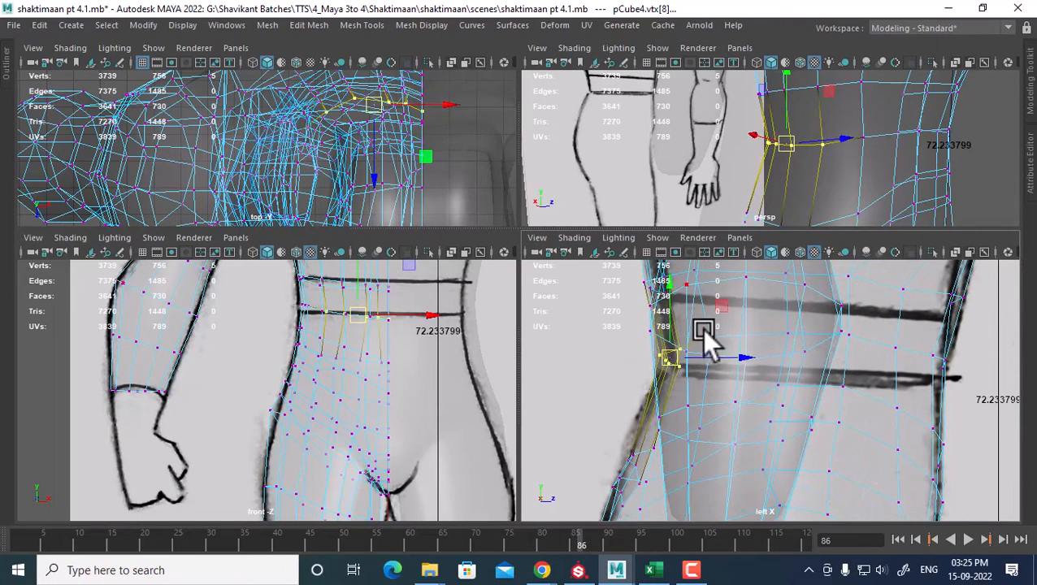
pyautogui.keyDown('alt'); pyautogui.moveTo(737, 266); pyautogui.dragTo(764, 373, button='middle'); pyautogui.keyUp('alt')
# Step: Move the next two vertex rows up the lower back slightly forward to follow the side sketch's outline
pyautogui.keyDown('alt'); pyautogui.moveTo(828, 146); pyautogui.dragTo(835, 193, button='middle'); pyautogui.keyUp('alt')
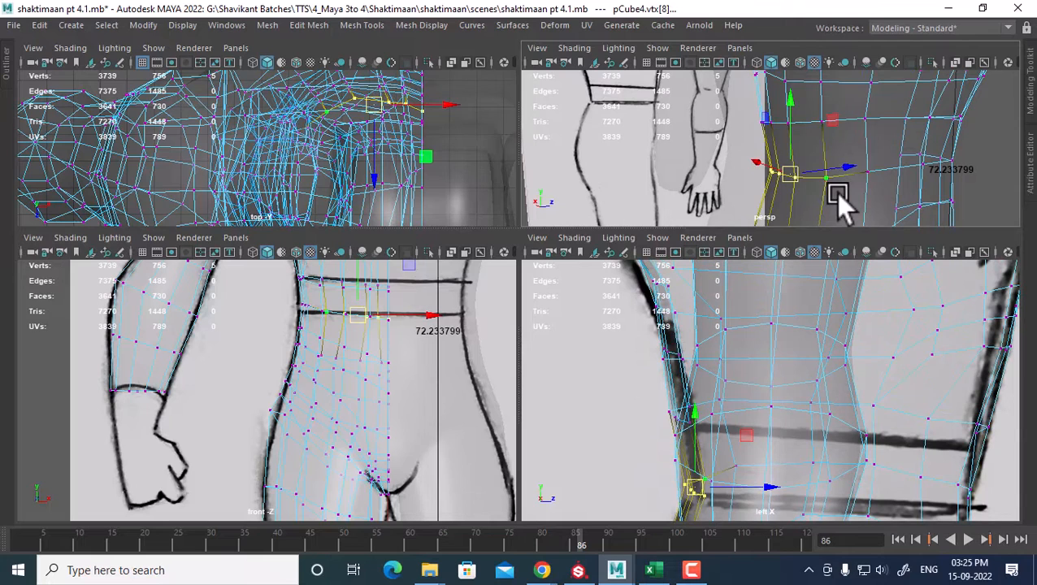
pyautogui.press('Up')
pyautogui.moveTo(684, 419); pyautogui.dragTo(696, 416)
pyautogui.press('Up')
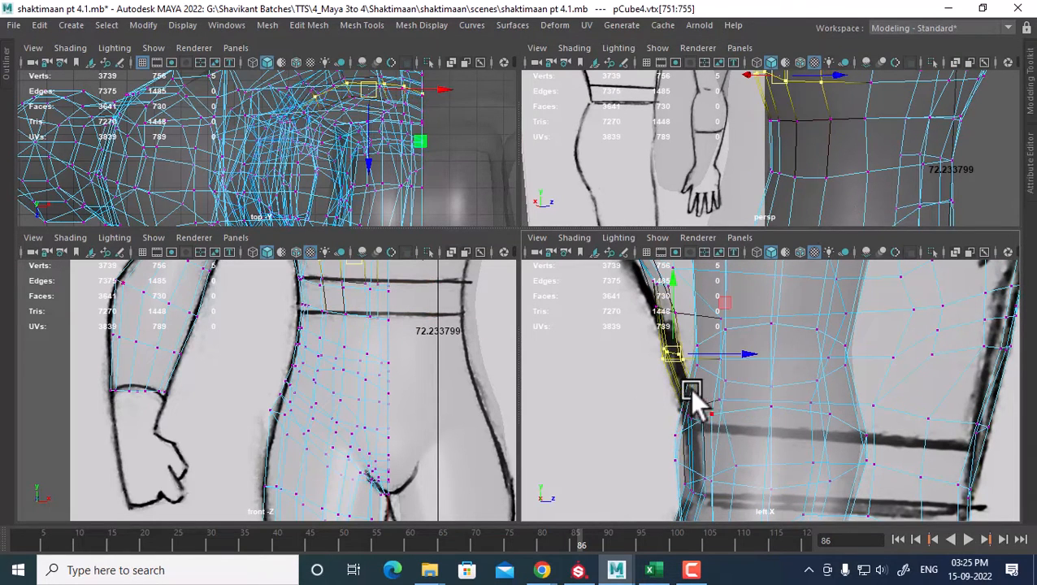
pyautogui.moveTo(674, 357); pyautogui.dragTo(683, 356)
pyautogui.keyDown('alt'); pyautogui.moveTo(731, 341); pyautogui.dragTo(778, 442, button='middle'); pyautogui.keyUp('alt')
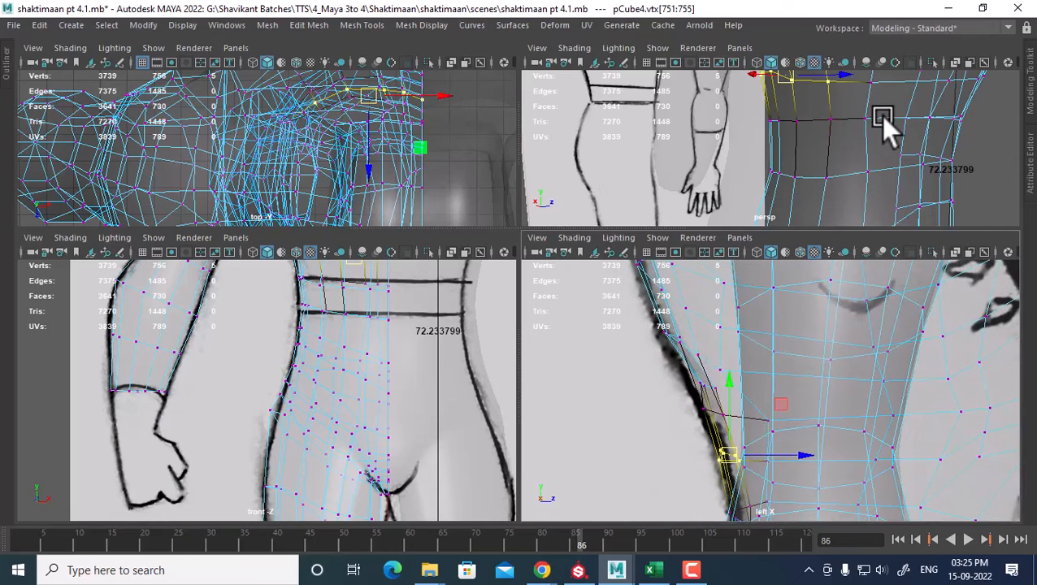
# Step: Step the selection to the next vertex row up the back and pull it slightly backward towards the side sketch's back line
pyautogui.keyDown('alt'); pyautogui.moveTo(880, 116); pyautogui.dragTo(834, 286, button='middle'); pyautogui.keyUp('alt')
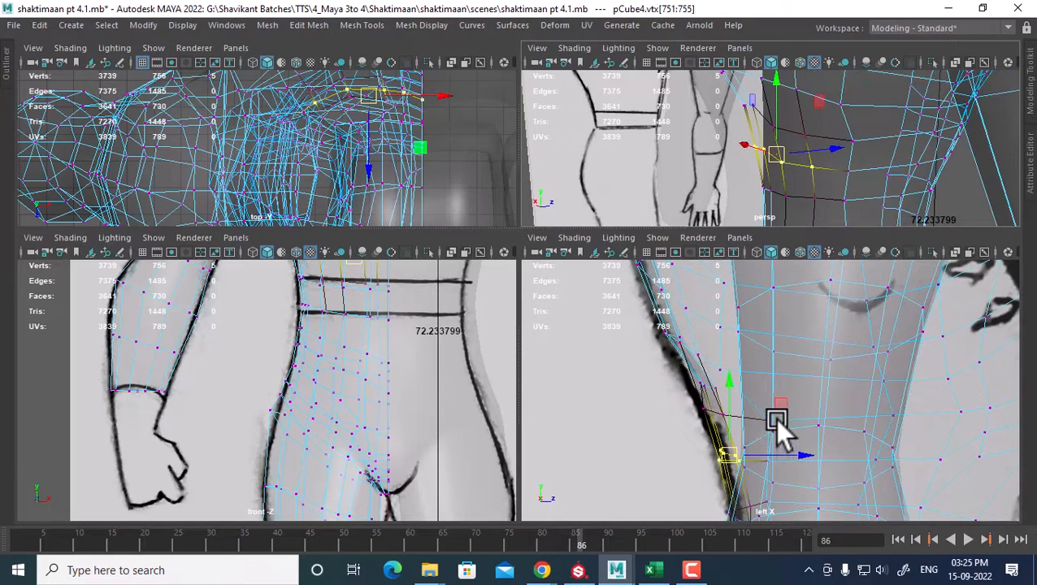
pyautogui.press('Up')
pyautogui.keyDown('alt'); pyautogui.moveTo(785, 121); pyautogui.dragTo(777, 118); pyautogui.keyUp('alt')
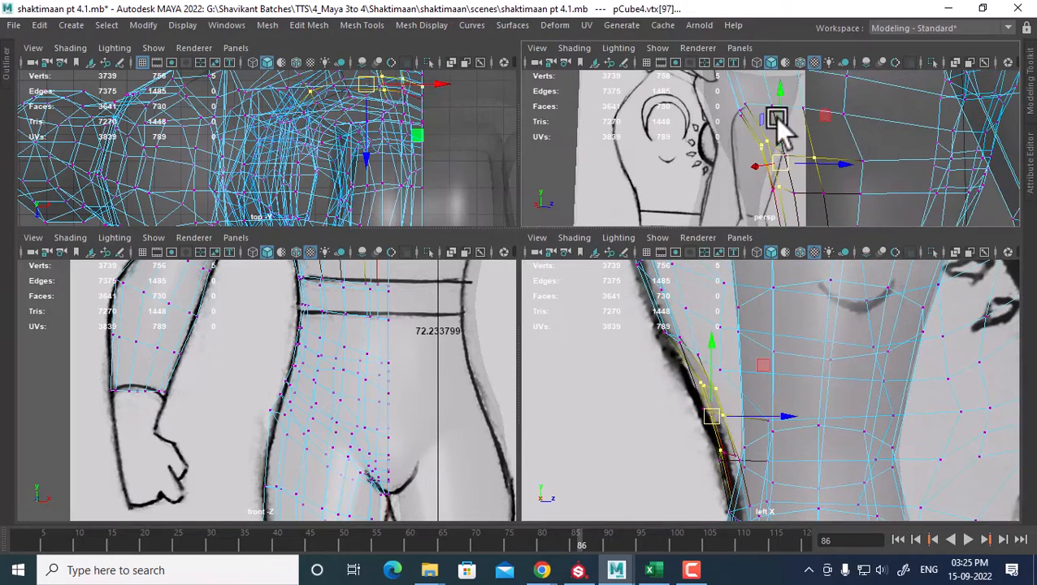
pyautogui.press('Up')
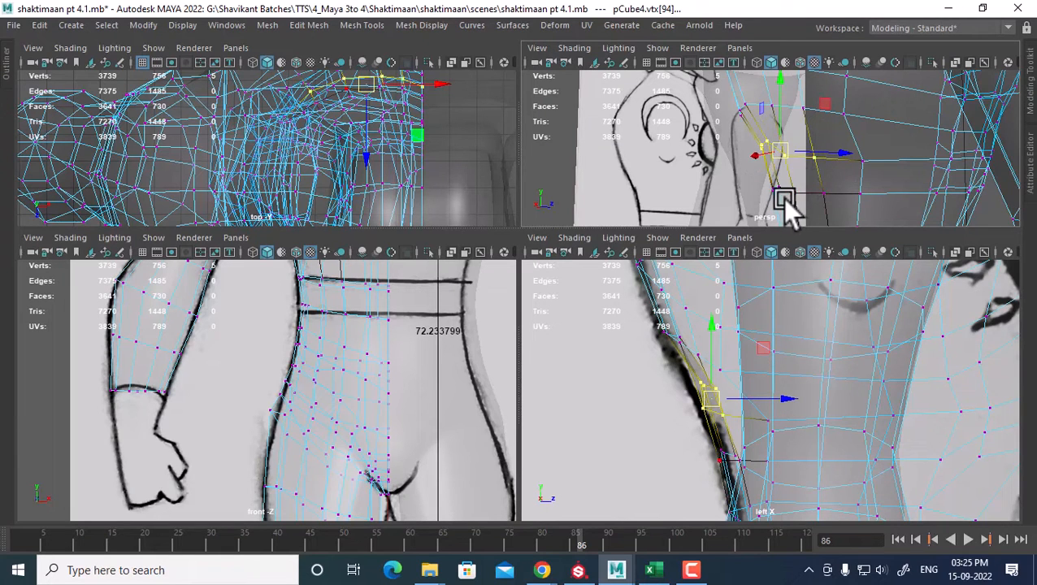
pyautogui.press('b')
pyautogui.scroll(2, 695, 406)
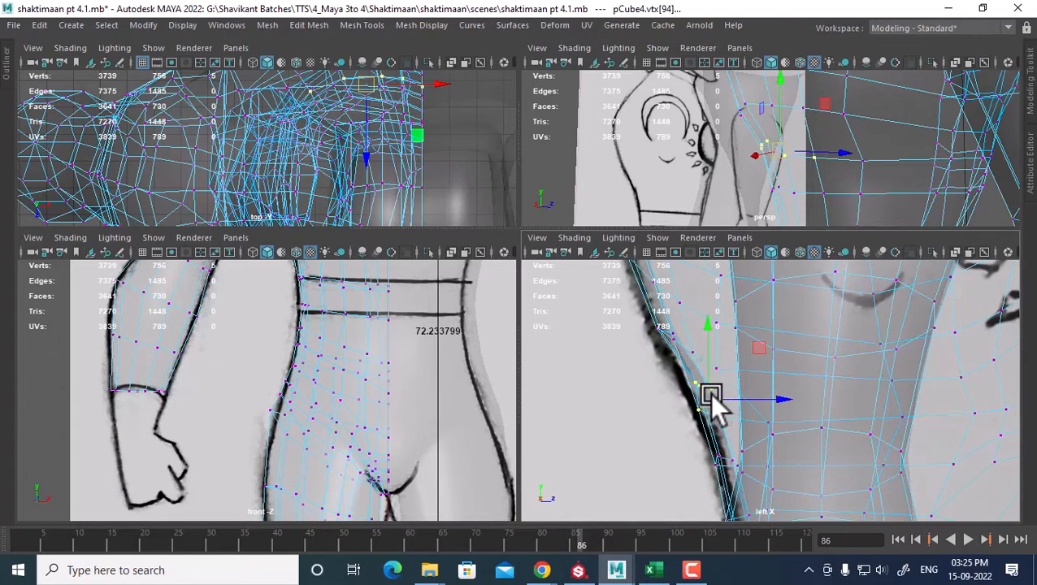
pyautogui.moveTo(709, 392); pyautogui.dragTo(701, 396)
# Step: Maximize the perspective view on the back and set the timeline to frame 1
pyautogui.keyDown('alt'); pyautogui.moveTo(862, 126); pyautogui.dragTo(841, 184); pyautogui.keyUp('alt')
pyautogui.press('space')
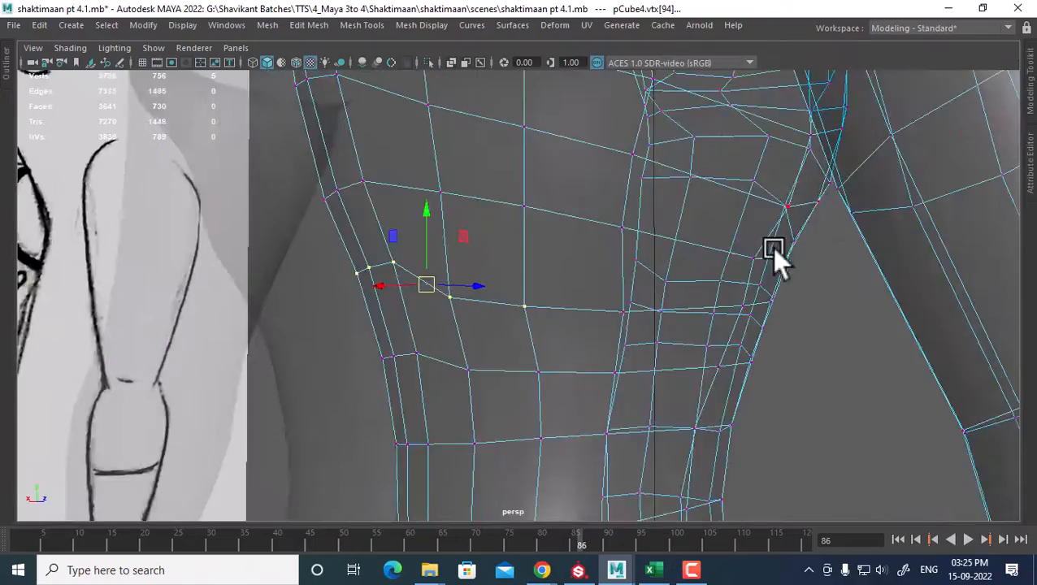
pyautogui.keyDown('alt'); pyautogui.moveTo(773, 249); pyautogui.dragTo(697, 248); pyautogui.keyUp('alt')
pyautogui.keyDown('alt'); pyautogui.moveTo(697, 247); pyautogui.dragTo(751, 238, button='middle'); pyautogui.keyUp('alt')
pyautogui.moveTo(480, 543); pyautogui.dragTo(18, 543)
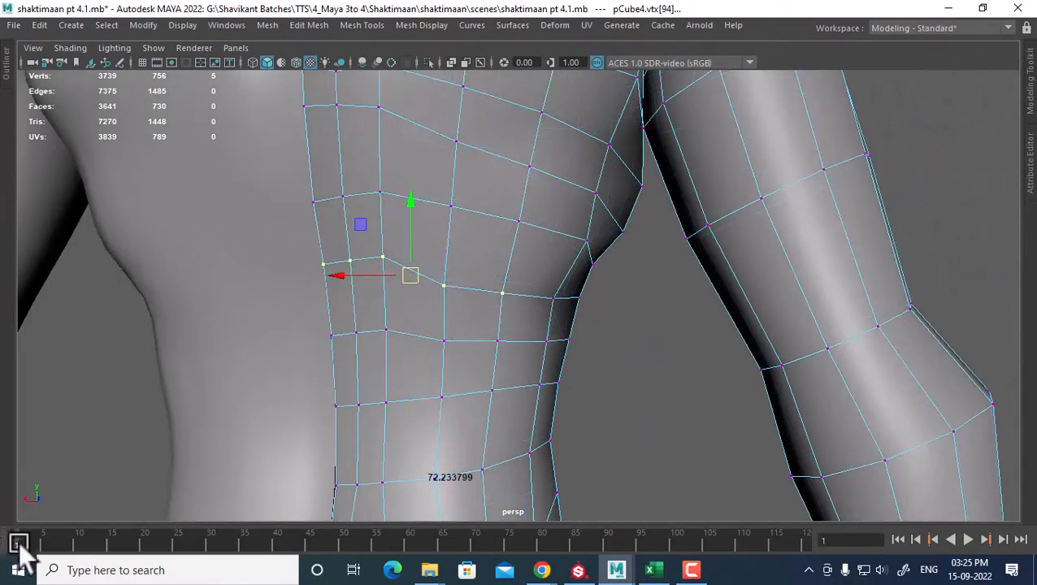
# Step: Return the editable half to object mode and examine the reshaped back from the shoulders down to the waist and hips
pyautogui.scroll(-3, 419, 230)
pyautogui.keyDown('alt'); pyautogui.moveTo(419, 230); pyautogui.dragTo(611, 327, button='middle'); pyautogui.keyUp('alt')
pyautogui.scroll(-3, 610, 327)
pyautogui.keyDown('alt'); pyautogui.moveTo(610, 327); pyautogui.dragTo(595, 290); pyautogui.keyUp('alt')
pyautogui.keyDown('alt'); pyautogui.moveTo(612, 201); pyautogui.dragTo(656, 294, button='middle'); pyautogui.keyUp('alt')
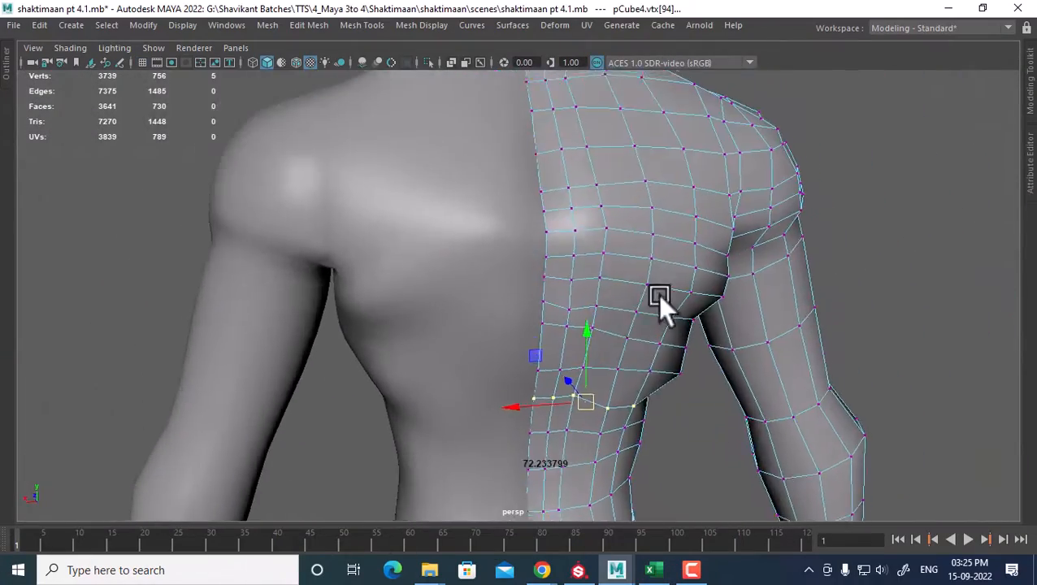
pyautogui.keyDown('alt'); pyautogui.moveTo(657, 295); pyautogui.dragTo(611, 270); pyautogui.keyUp('alt')
pyautogui.moveTo(605, 150); pyautogui.dragTo(679, 127, button='right')
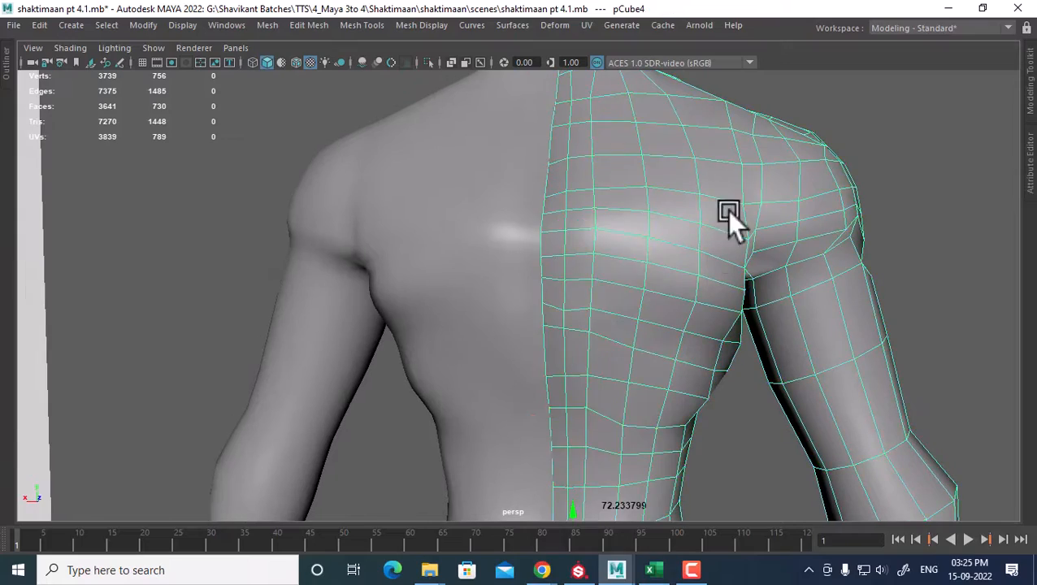
pyautogui.scroll(-2, 632, 368)
pyautogui.scroll(1, 632, 368)
pyautogui.keyDown('alt'); pyautogui.moveTo(682, 370); pyautogui.dragTo(709, 286, button='middle'); pyautogui.keyUp('alt')
pyautogui.keyDown('alt'); pyautogui.moveTo(709, 287); pyautogui.dragTo(675, 339); pyautogui.keyUp('alt')
pyautogui.scroll(3, 676, 339)
pyautogui.keyDown('alt'); pyautogui.moveTo(675, 339); pyautogui.dragTo(677, 244, button='middle'); pyautogui.keyUp('alt')
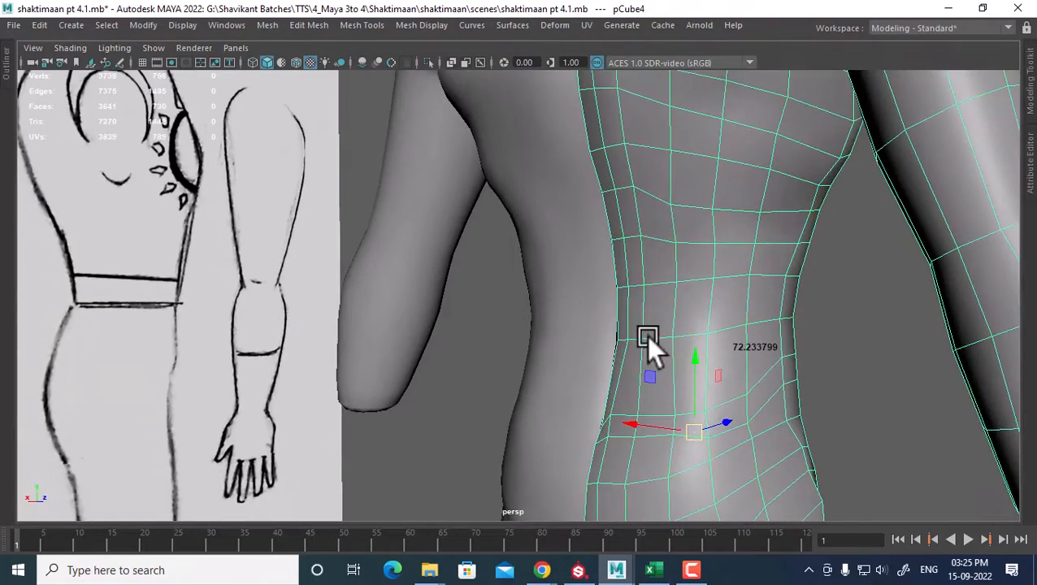
# Step: Raise the short edge row across the lower back, just above the buttocks, slightly along the editable half
pyautogui.keyDown('alt'); pyautogui.moveTo(646, 335); pyautogui.dragTo(775, 331); pyautogui.keyUp('alt')
pyautogui.moveTo(806, 150); pyautogui.dragTo(736, 152, button='right')
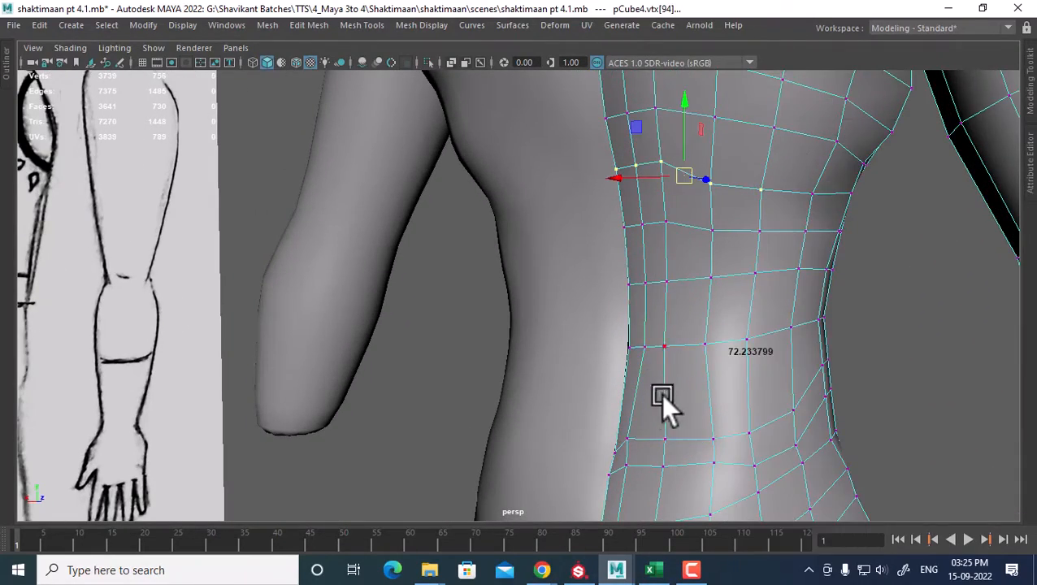
pyautogui.click(633, 349)
pyautogui.keyDown('alt'); pyautogui.moveTo(652, 356); pyautogui.dragTo(685, 354); pyautogui.keyUp('alt')
pyautogui.keyDown('alt'); pyautogui.moveTo(685, 355); pyautogui.dragTo(685, 277, button='middle'); pyautogui.keyUp('alt')
pyautogui.keyDown('alt'); pyautogui.moveTo(685, 276); pyautogui.dragTo(733, 305, button='right'); pyautogui.keyUp('alt')
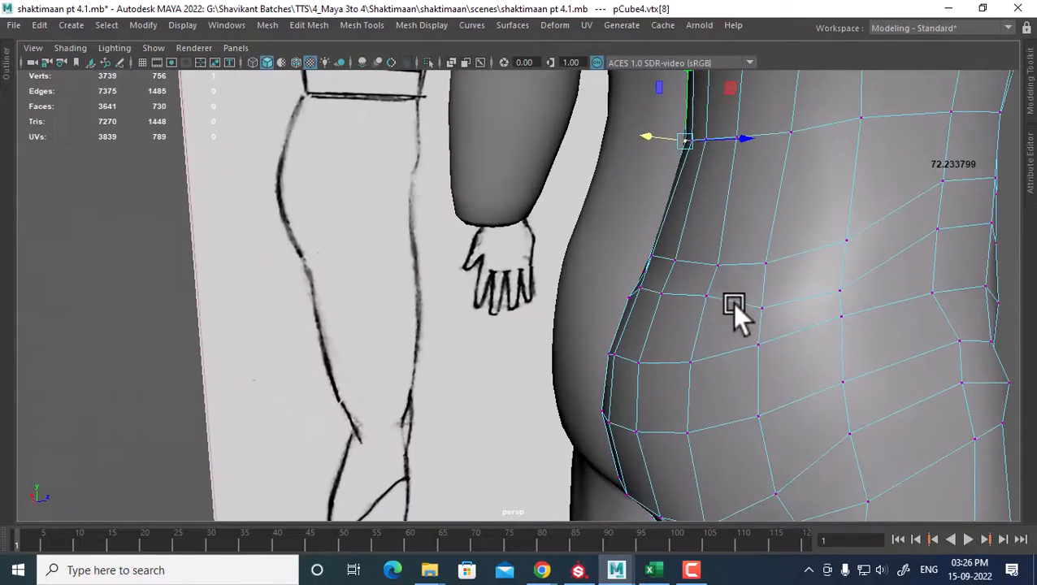
pyautogui.moveTo(756, 162); pyautogui.dragTo(757, 110, button='right')
pyautogui.click(693, 267)
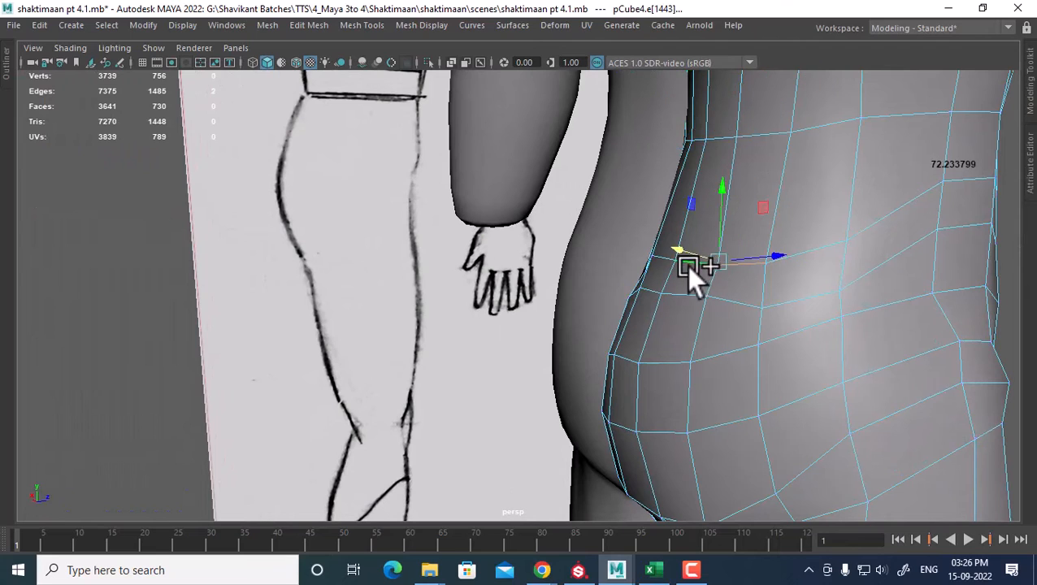
pyautogui.keyDown('alt'); pyautogui.moveTo(686, 266); pyautogui.dragTo(755, 274); pyautogui.keyUp('alt')
pyautogui.click(757, 282)
pyautogui.moveTo(706, 204); pyautogui.dragTo(712, 189)
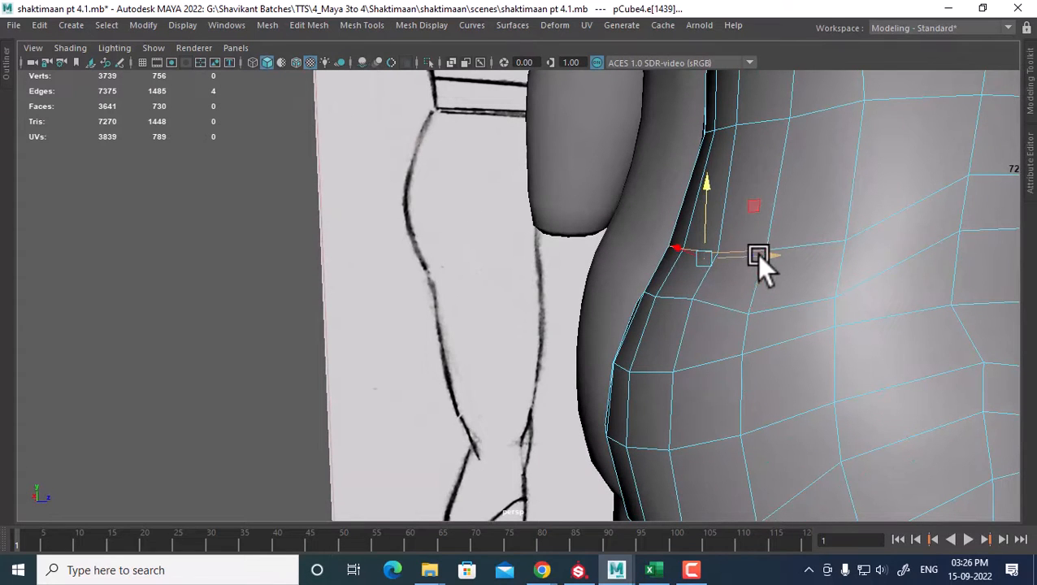
pyautogui.moveTo(756, 254)
pyautogui.mouseDown()
pyautogui.moveTo(773, 244)
pyautogui.moveTo(727, 167)
pyautogui.moveTo(829, 254)
pyautogui.moveTo(838, 143)
pyautogui.mouseUp()
# Step: Adjust the height of the centre-line vertex above the buttocks and return the editable half to object mode
pyautogui.moveTo(841, 129); pyautogui.dragTo(729, 105, button='right')
pyautogui.click(613, 214)
pyautogui.moveTo(568, 208); pyautogui.dragTo(580, 320)
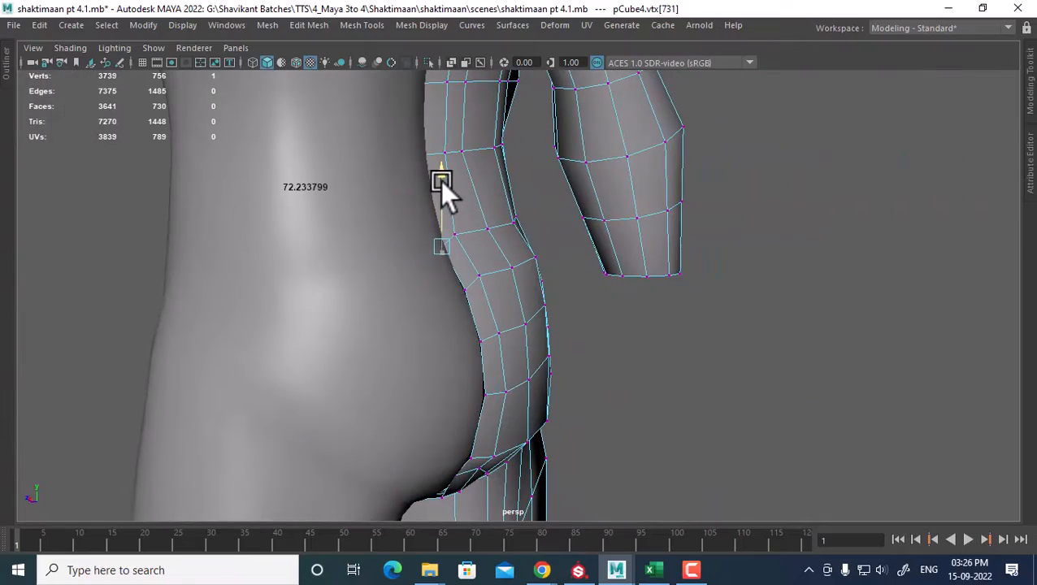
pyautogui.keyDown('alt'); pyautogui.moveTo(445, 175); pyautogui.dragTo(470, 222); pyautogui.keyUp('alt')
pyautogui.keyDown('alt'); pyautogui.moveTo(345, 231); pyautogui.dragTo(786, 265); pyautogui.keyUp('alt')
pyautogui.keyDown('alt'); pyautogui.moveTo(816, 336); pyautogui.dragTo(757, 304); pyautogui.keyUp('alt')
pyautogui.scroll(1, 757, 305)
pyautogui.moveTo(638, 209); pyautogui.dragTo(752, 94, button='right')
# Step: Compare the torso with the front sketch in the front view by scrubbing the timeline, and return to frame 1
pyautogui.scroll(2, 715, 326)
pyautogui.moveTo(715, 326)
pyautogui.keyDown('alt'); pyautogui.mouseDown()
pyautogui.moveTo(780, 268)
pyautogui.moveTo(740, 278)
pyautogui.moveTo(701, 308)
pyautogui.moveTo(710, 315)
pyautogui.mouseUp(); pyautogui.keyUp('alt')
pyautogui.press('space')
pyautogui.scroll(-2, 737, 281)
pyautogui.keyDown('alt'); pyautogui.moveTo(709, 194); pyautogui.dragTo(703, 416, button='middle'); pyautogui.keyUp('alt')
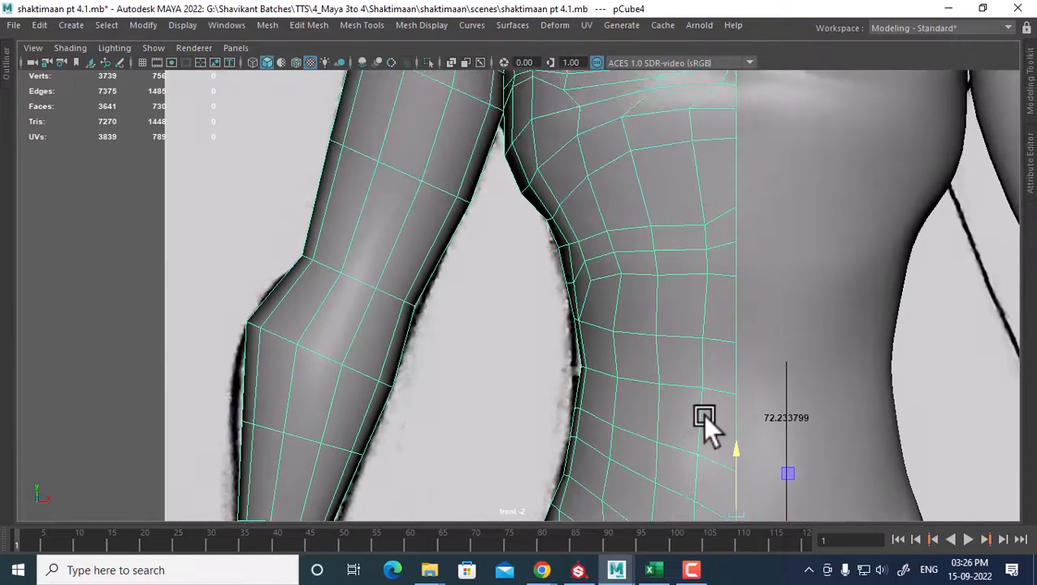
pyautogui.scroll(-2, 703, 415)
pyautogui.click(581, 530)
pyautogui.moveTo(582, 528); pyautogui.dragTo(614, 528)
pyautogui.press('w')
pyautogui.moveTo(514, 538); pyautogui.dragTo(218, 537)
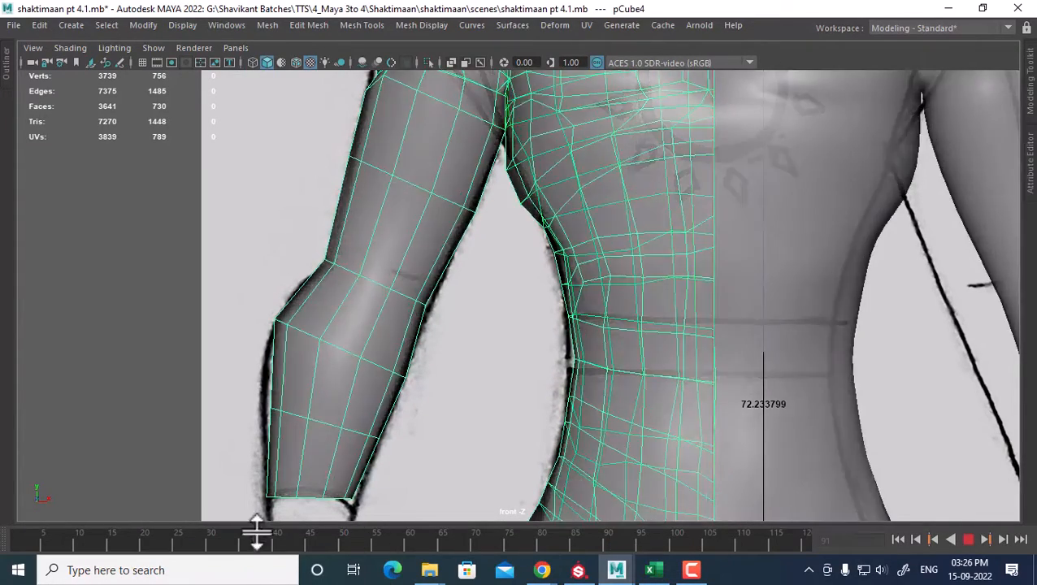
pyautogui.moveTo(49, 536); pyautogui.dragTo(14, 530)
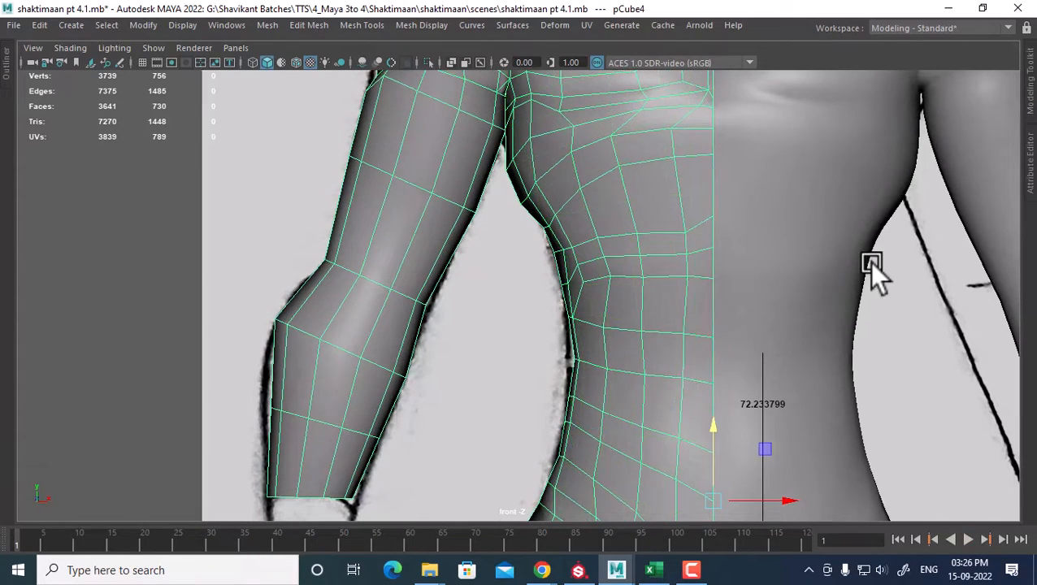
pyautogui.scroll(1, 745, 312)
# Step: Select the edge row across the upper abdomen in the perspective view and slide it down along the surface
pyautogui.press('space')
pyautogui.moveTo(746, 313)
pyautogui.mouseDown()
pyautogui.moveTo(748, 297)
pyautogui.moveTo(812, 342)
pyautogui.mouseUp()
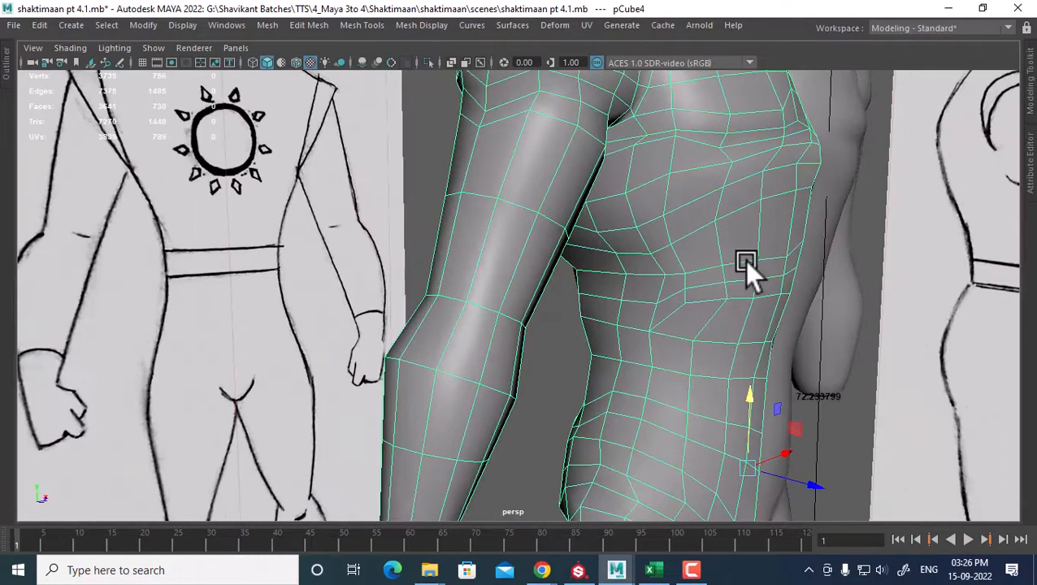
pyautogui.moveTo(745, 261); pyautogui.dragTo(741, 318, button='right')
pyautogui.click(793, 248)
pyautogui.keyDown('shift'); pyautogui.doubleClick(674, 272); pyautogui.keyUp('shift')
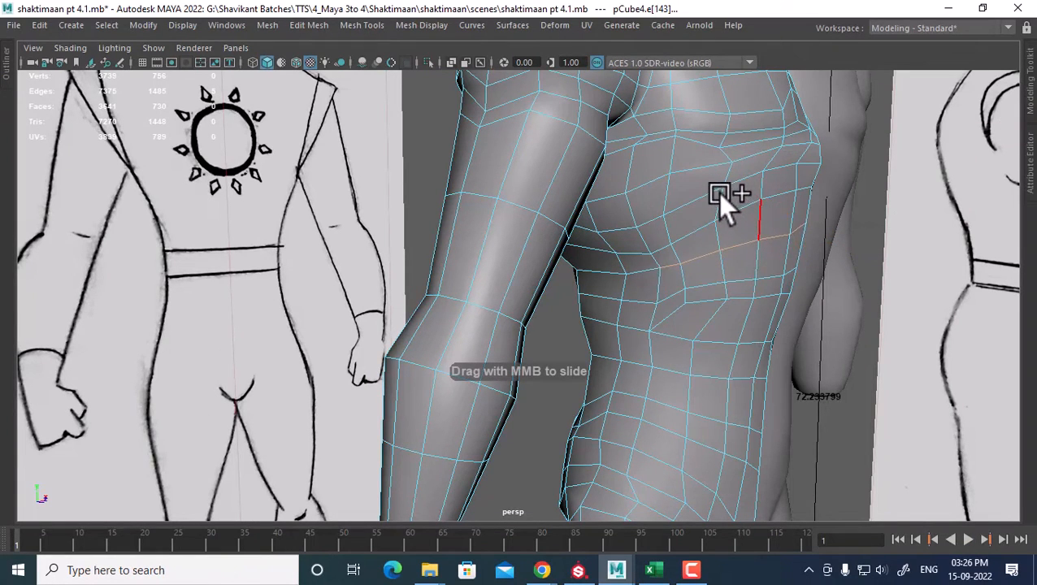
pyautogui.keyDown('alt'); pyautogui.moveTo(753, 262); pyautogui.dragTo(690, 287); pyautogui.keyUp('alt')
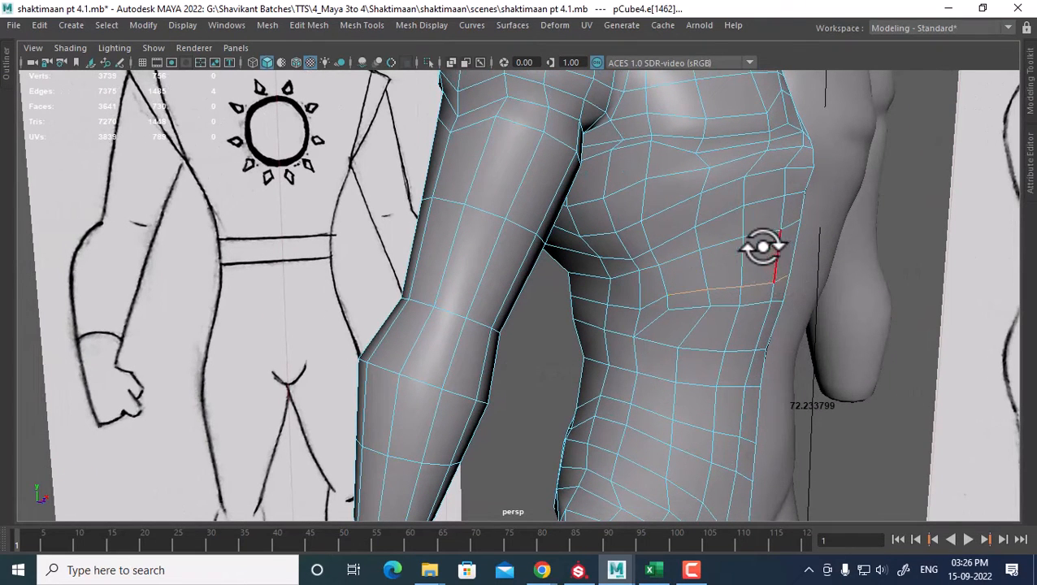
pyautogui.moveTo(763, 247); pyautogui.dragTo(793, 297, button='middle')
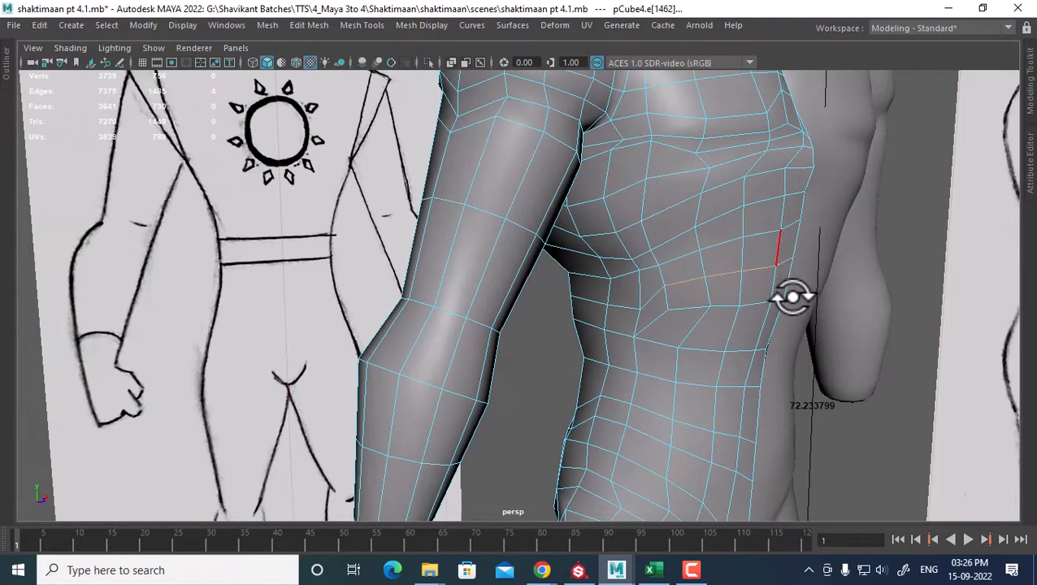
# Step: Examine the edge spacing around the ribs, waist and back in the perspective and front views
pyautogui.keyDown('alt'); pyautogui.moveTo(793, 298); pyautogui.dragTo(677, 282); pyautogui.keyUp('alt')
pyautogui.keyDown('alt'); pyautogui.moveTo(678, 282); pyautogui.dragTo(692, 316, button='right'); pyautogui.keyUp('alt')
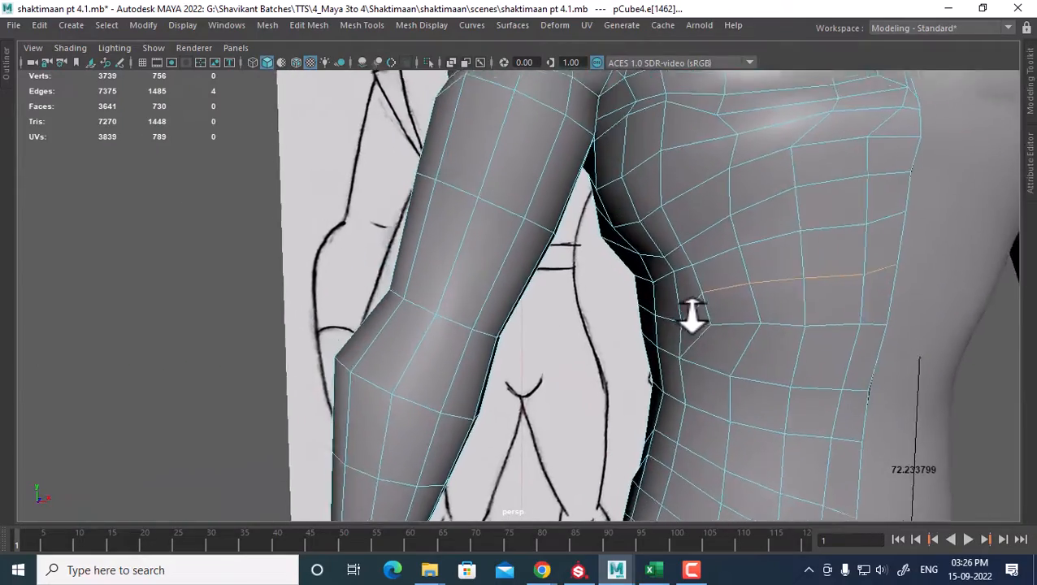
pyautogui.keyDown('alt'); pyautogui.moveTo(691, 316); pyautogui.dragTo(660, 326); pyautogui.keyUp('alt')
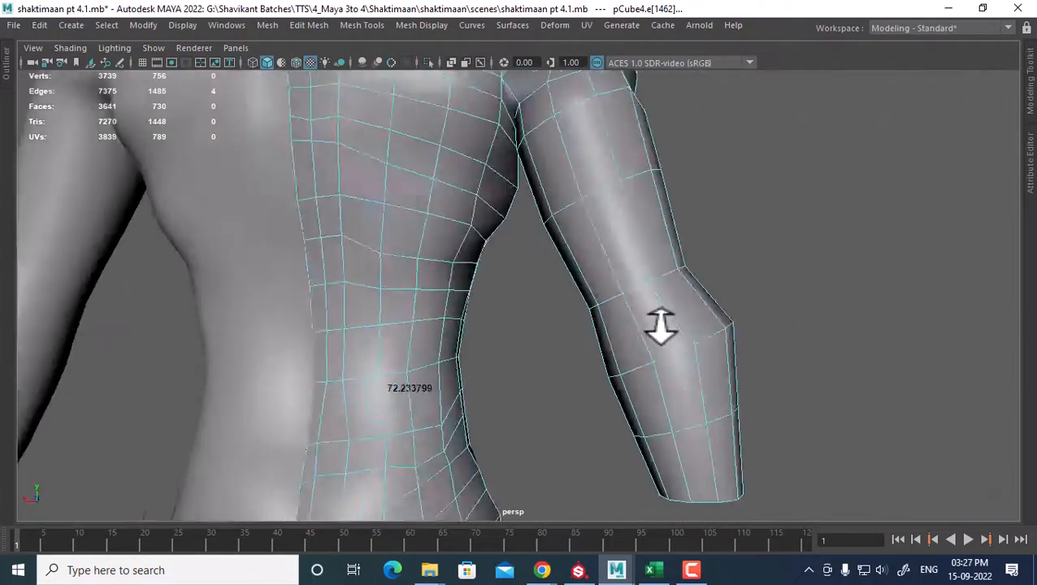
pyautogui.keyDown('alt'); pyautogui.moveTo(661, 325); pyautogui.dragTo(664, 268, button='right'); pyautogui.keyUp('alt')
pyautogui.press('space')
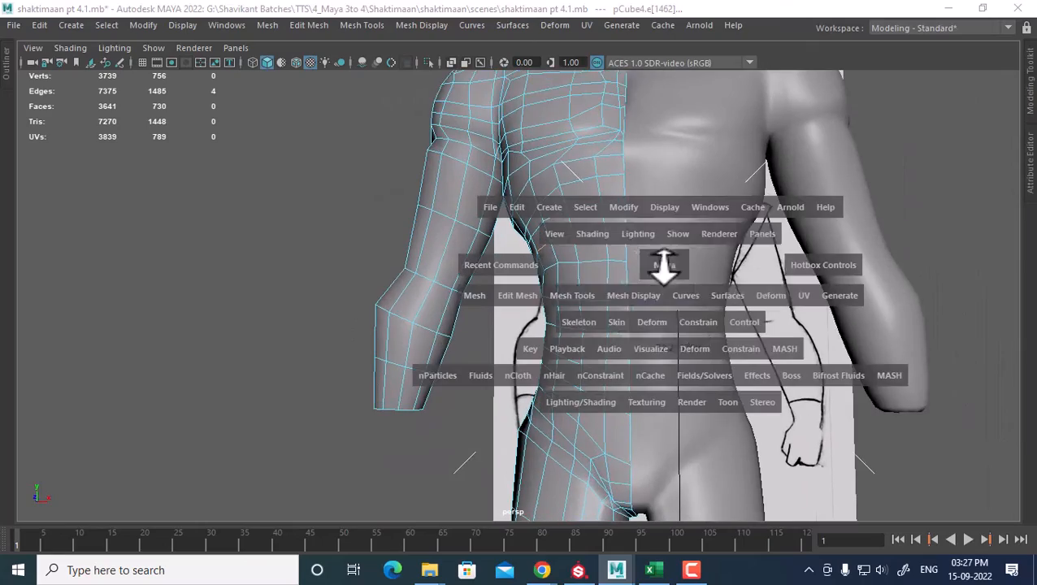
pyautogui.moveTo(664, 267); pyautogui.dragTo(659, 309)
pyautogui.scroll(1, 627, 279)
pyautogui.keyDown('alt'); pyautogui.moveTo(626, 279); pyautogui.dragTo(625, 357, button='middle'); pyautogui.keyUp('alt')
pyautogui.scroll(1, 585, 333)
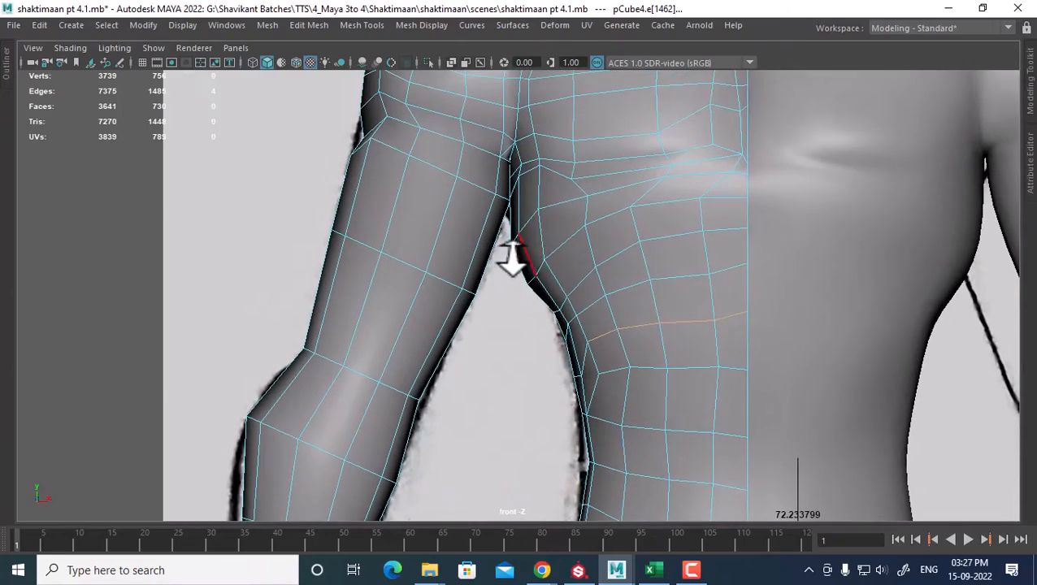
pyautogui.press('space')
pyautogui.moveTo(638, 311); pyautogui.dragTo(639, 272)
pyautogui.scroll(2, 639, 272)
pyautogui.keyDown('alt'); pyautogui.moveTo(622, 217); pyautogui.dragTo(627, 274, button='middle'); pyautogui.keyUp('alt')
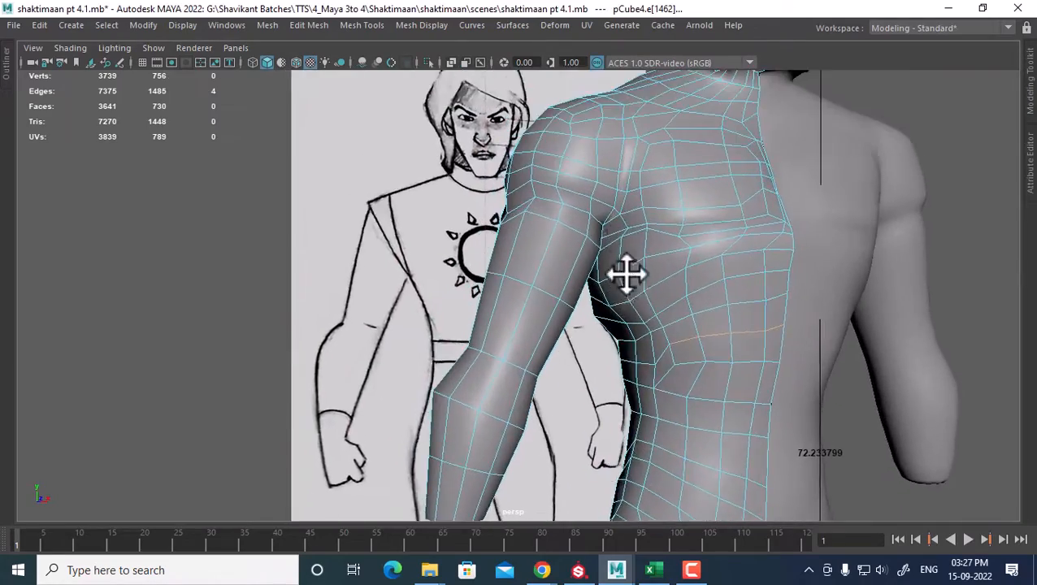
pyautogui.keyDown('alt'); pyautogui.moveTo(627, 274); pyautogui.dragTo(570, 231, button='right'); pyautogui.keyUp('alt')
# Step: Select the three vertices running down the side of the back below the armpit and average them
pyautogui.rightClick(450, 151)
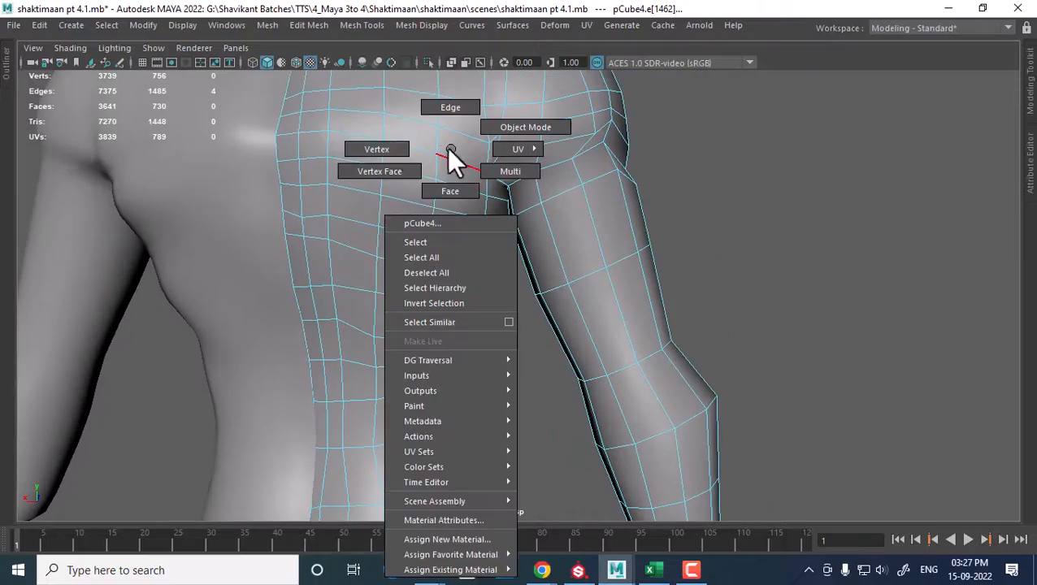
pyautogui.moveTo(453, 160); pyautogui.dragTo(377, 150, button='right')
pyautogui.click(483, 184)
pyautogui.press('w')
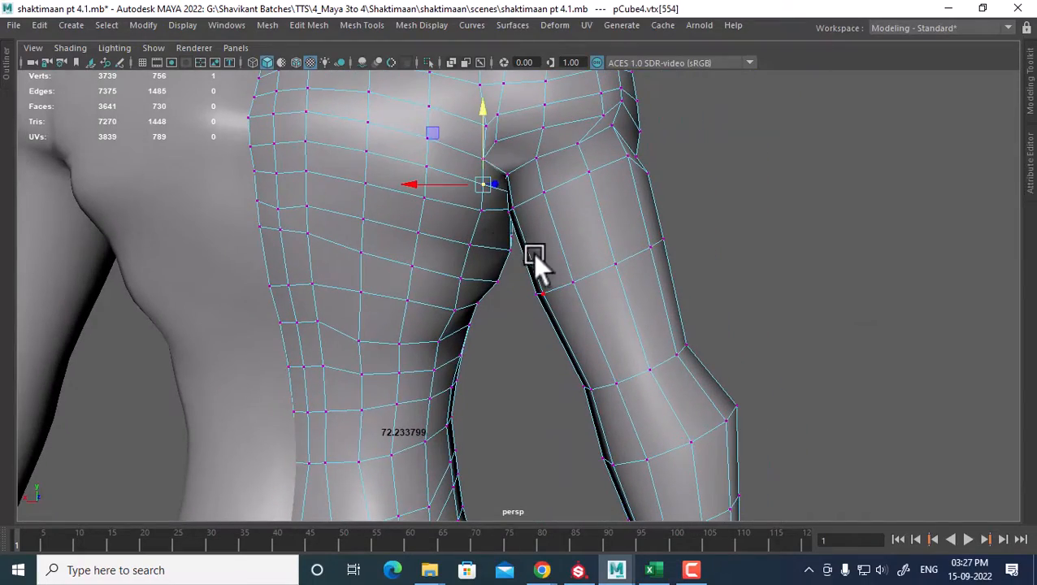
pyautogui.keyDown('alt'); pyautogui.moveTo(534, 256); pyautogui.dragTo(502, 208); pyautogui.keyUp('alt')
pyautogui.keyDown('shift'); pyautogui.click(486, 246); pyautogui.keyUp('shift')
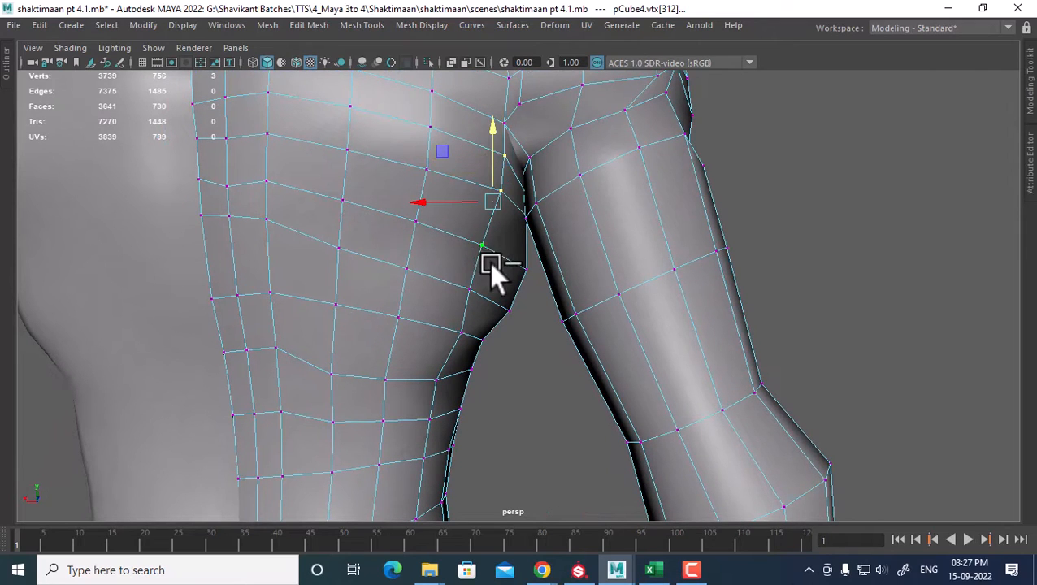
pyautogui.keyDown('shift'); pyautogui.moveTo(488, 203); pyautogui.dragTo(564, 188, button='right'); pyautogui.keyUp('shift')
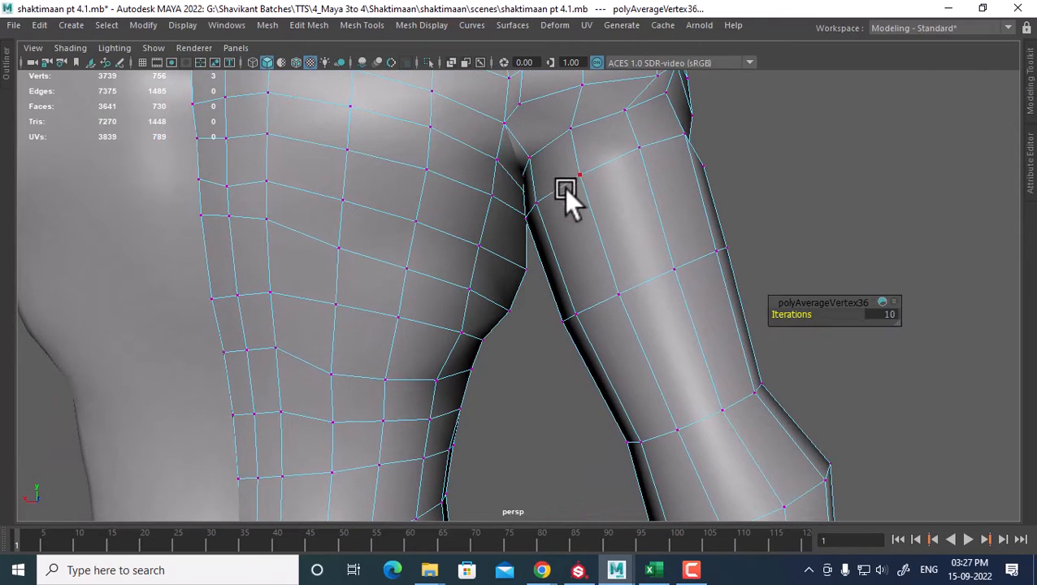
# Step: Move the vertex just below the rear of the armpit slightly outward towards the arm
pyautogui.click(495, 158)
pyautogui.moveTo(489, 204)
pyautogui.keyDown('alt'); pyautogui.mouseDown()
pyautogui.moveTo(545, 229)
pyautogui.moveTo(559, 195)
pyautogui.moveTo(491, 197)
pyautogui.mouseUp(); pyautogui.keyUp('alt')
pyautogui.press('w')
pyautogui.click(479, 180)
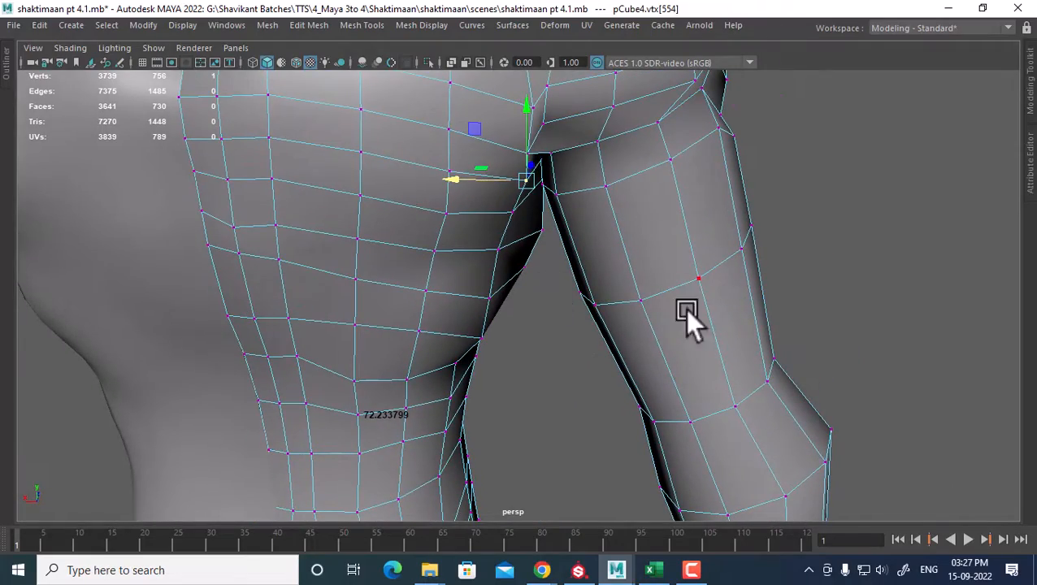
# Step: Switch to the topology ref.mb scene and trace the reference body's edge loops around the armpit and down the torso side
pyautogui.hotkey('alt', 'Tab')
pyautogui.click(377, 185)
pyautogui.keyDown('alt'); pyautogui.moveTo(828, 342); pyautogui.dragTo(520, 231); pyautogui.keyUp('alt')
pyautogui.keyDown('alt'); pyautogui.moveTo(520, 231); pyautogui.dragTo(550, 260, button='right'); pyautogui.keyUp('alt')
pyautogui.doubleClick(481, 135)
pyautogui.keyDown('alt'); pyautogui.moveTo(480, 135); pyautogui.dragTo(799, 226); pyautogui.keyUp('alt')
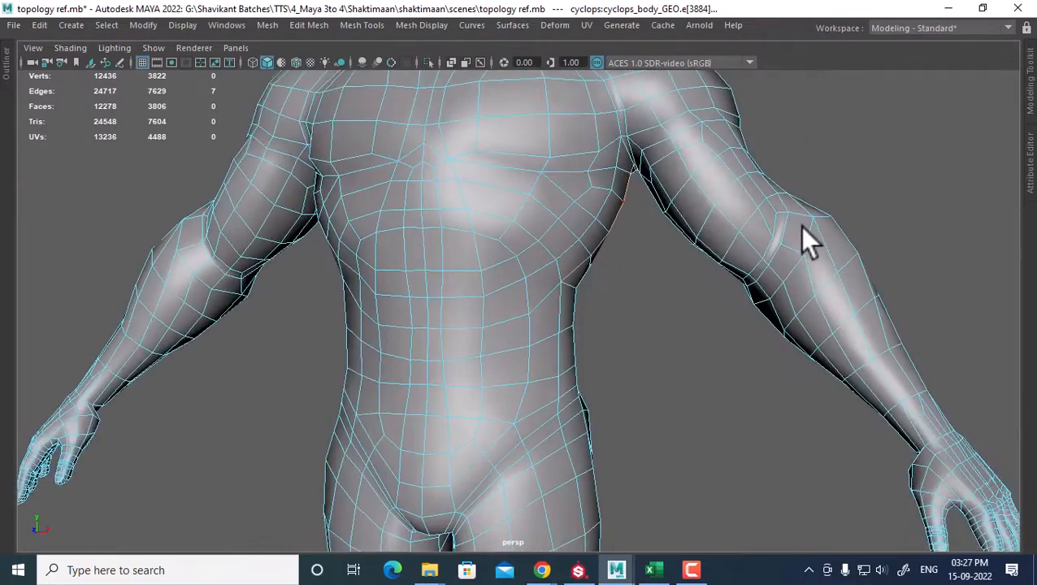
pyautogui.keyDown('alt'); pyautogui.moveTo(800, 226); pyautogui.dragTo(578, 242, button='right'); pyautogui.keyUp('alt')
pyautogui.keyDown('alt'); pyautogui.moveTo(579, 242); pyautogui.dragTo(626, 259, button='middle'); pyautogui.keyUp('alt')
pyautogui.keyDown('alt'); pyautogui.moveTo(626, 259); pyautogui.dragTo(681, 294); pyautogui.keyUp('alt')
pyautogui.keyDown('alt'); pyautogui.moveTo(350, 265); pyautogui.dragTo(526, 205); pyautogui.keyUp('alt')
pyautogui.click(488, 165)
pyautogui.keyDown('alt'); pyautogui.moveTo(494, 169); pyautogui.dragTo(614, 241); pyautogui.keyUp('alt')
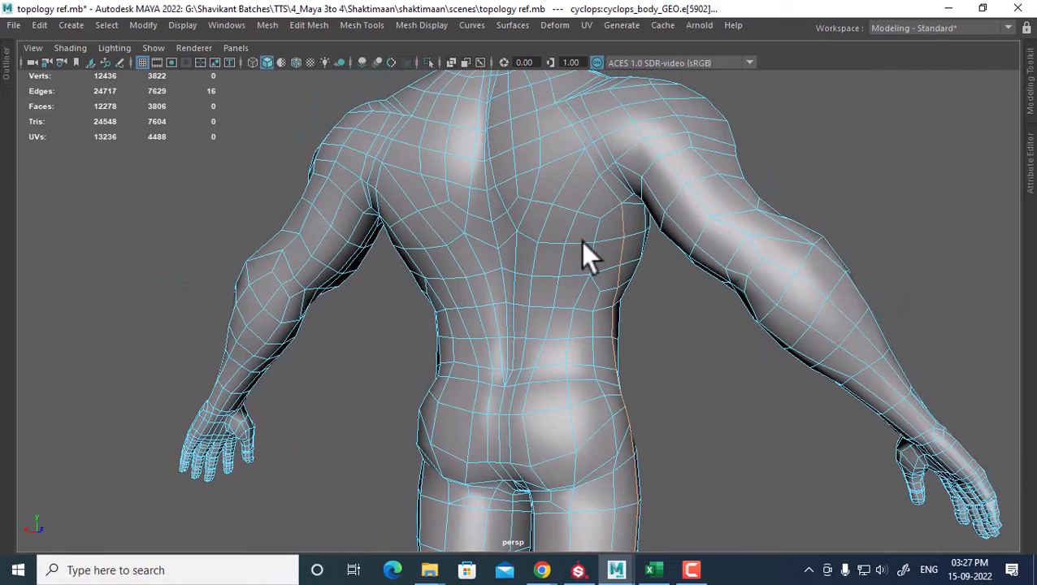
# Step: Trace the reference body's edge loop from behind the armpit down to the buttock and return the body to object mode
pyautogui.click(595, 276)
pyautogui.keyDown('alt'); pyautogui.moveTo(595, 282); pyautogui.dragTo(646, 244); pyautogui.keyUp('alt')
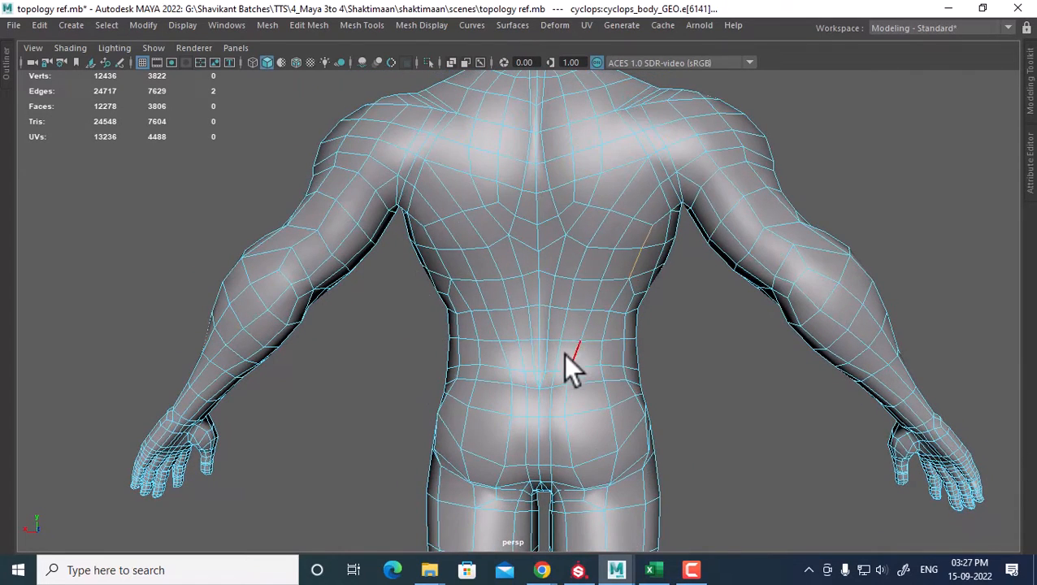
pyautogui.keyDown('alt'); pyautogui.moveTo(565, 355); pyautogui.dragTo(605, 292); pyautogui.keyUp('alt')
pyautogui.doubleClick(655, 213)
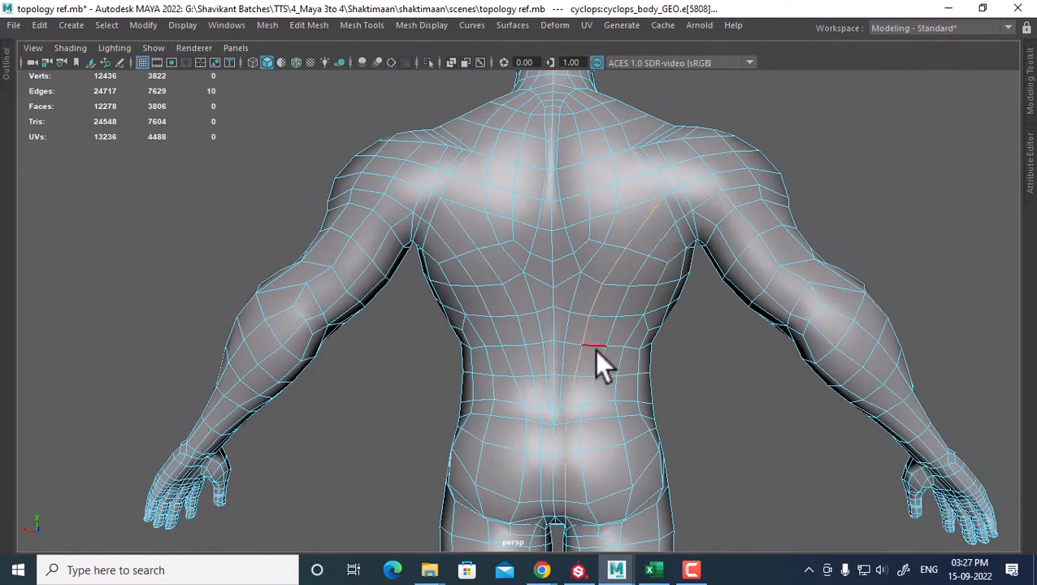
pyautogui.keyDown('alt'); pyautogui.moveTo(577, 289); pyautogui.dragTo(601, 238); pyautogui.keyUp('alt')
pyautogui.moveTo(604, 150); pyautogui.dragTo(728, 122, button='right')
pyautogui.keyDown('alt'); pyautogui.moveTo(727, 122); pyautogui.dragTo(674, 193); pyautogui.keyUp('alt')
pyautogui.click(639, 289)
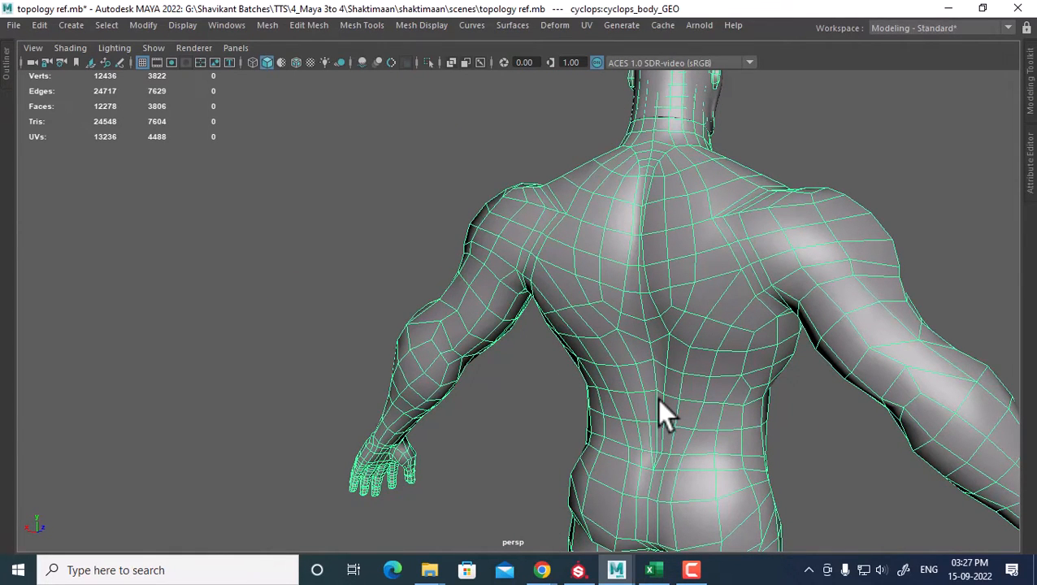
# Step: Switch back to the Shaktimaan scene and examine the edge flow across the upper back and armpit
pyautogui.hotkey('alt', 'Tab')
pyautogui.keyDown('alt'); pyautogui.moveTo(638, 224); pyautogui.dragTo(513, 224); pyautogui.keyUp('alt')
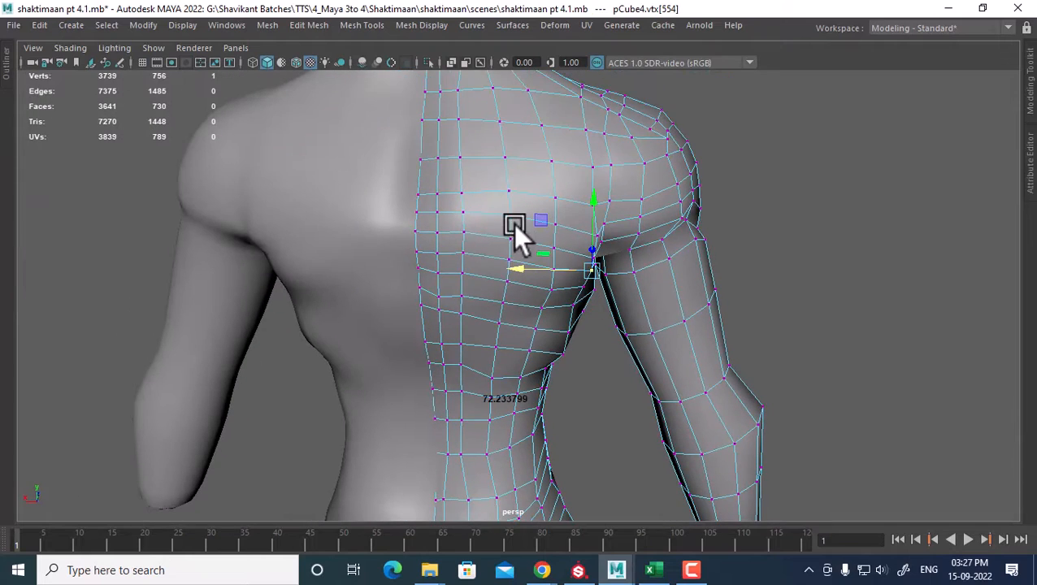
pyautogui.keyDown('alt'); pyautogui.moveTo(483, 191); pyautogui.dragTo(556, 238); pyautogui.keyUp('alt')
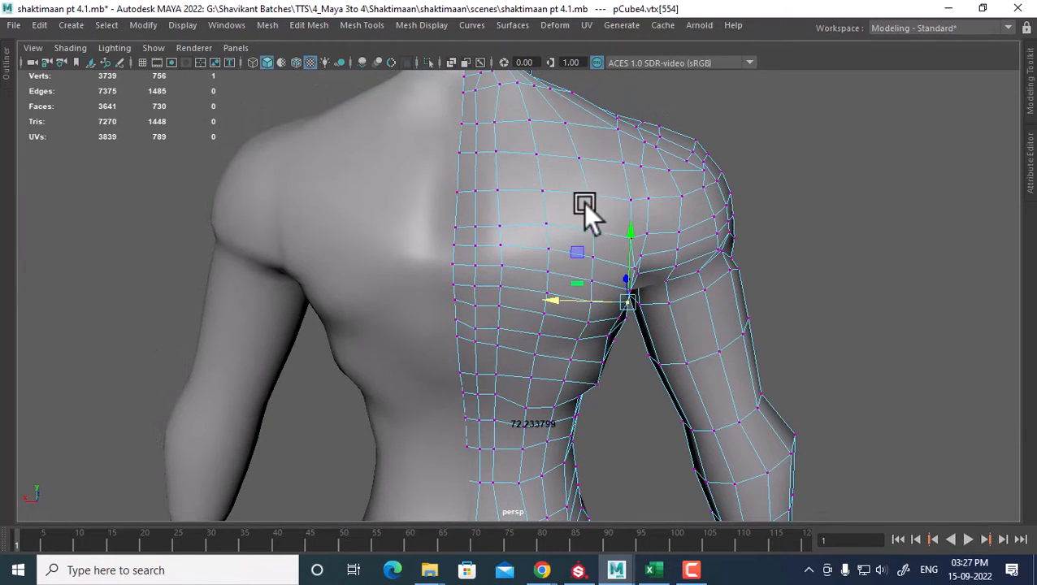
# Step: Return to the reference scene and trace the edge loops from the rear upper arm across the shoulder blade and down the back
pyautogui.hotkey('alt', 'Tab')
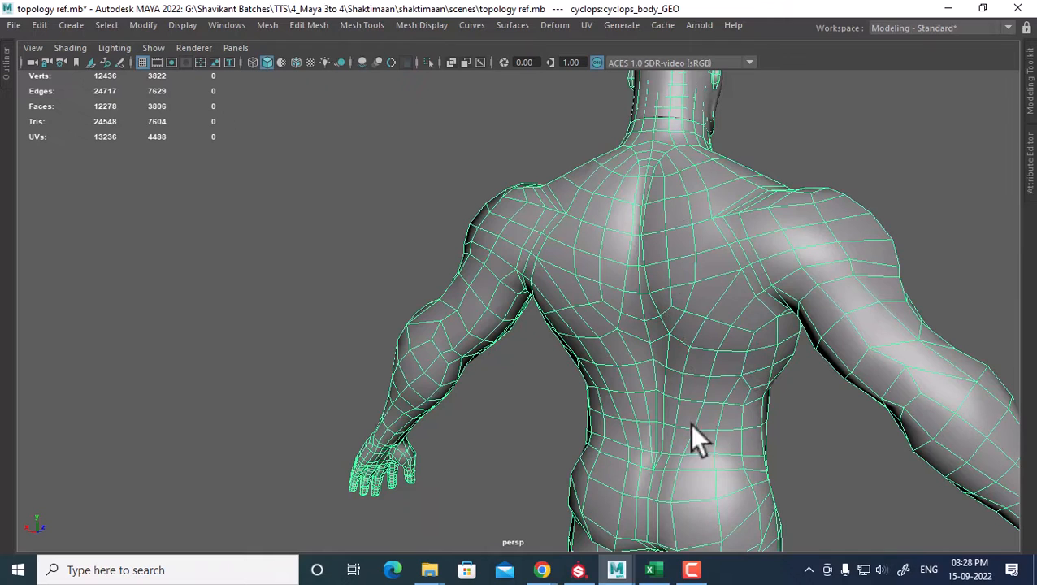
pyautogui.keyDown('alt'); pyautogui.moveTo(731, 296); pyautogui.dragTo(787, 227); pyautogui.keyUp('alt')
pyautogui.moveTo(829, 150); pyautogui.dragTo(842, 130, button='right')
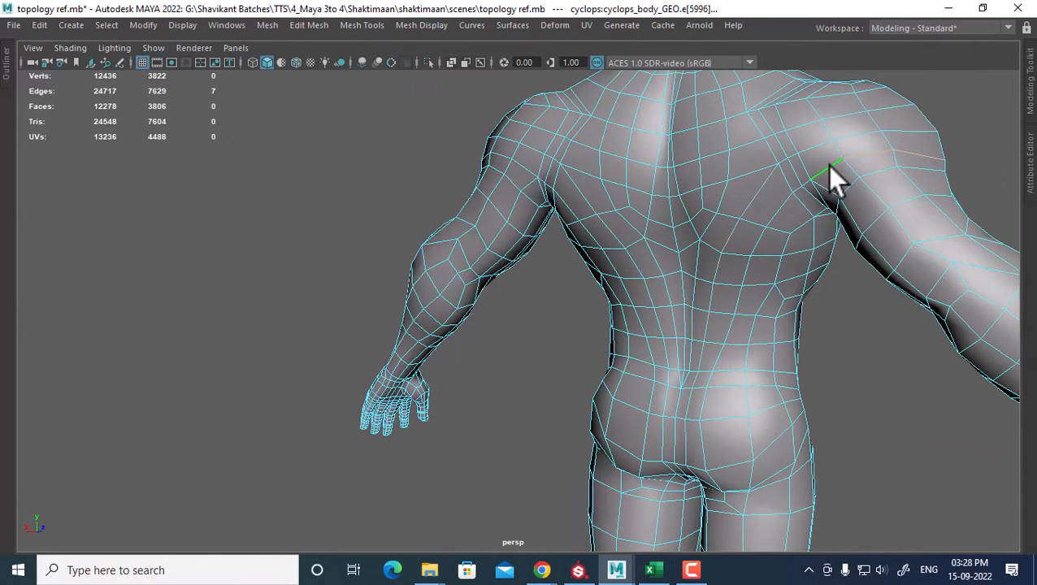
pyautogui.doubleClick(827, 165)
pyautogui.doubleClick(766, 214)
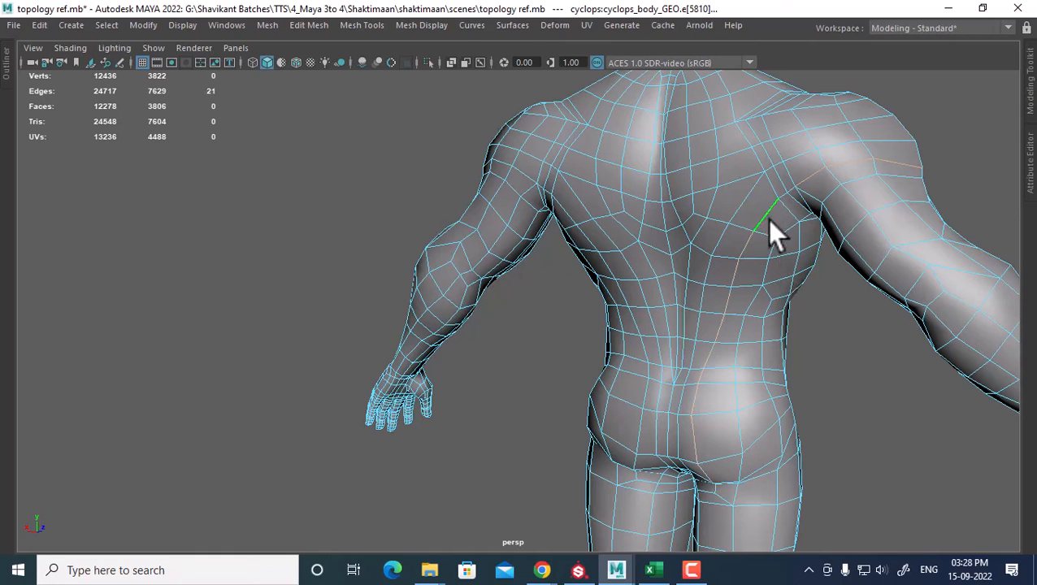
pyautogui.doubleClick(784, 140)
# Step: Trace the reference body's edge loops from the front armpit across the chest and from the rear shoulder down the back
pyautogui.keyDown('alt'); pyautogui.moveTo(795, 158); pyautogui.dragTo(721, 291); pyautogui.keyUp('alt')
pyautogui.keyDown('shift'); pyautogui.doubleClick(761, 223); pyautogui.keyUp('shift')
pyautogui.doubleClick(569, 242)
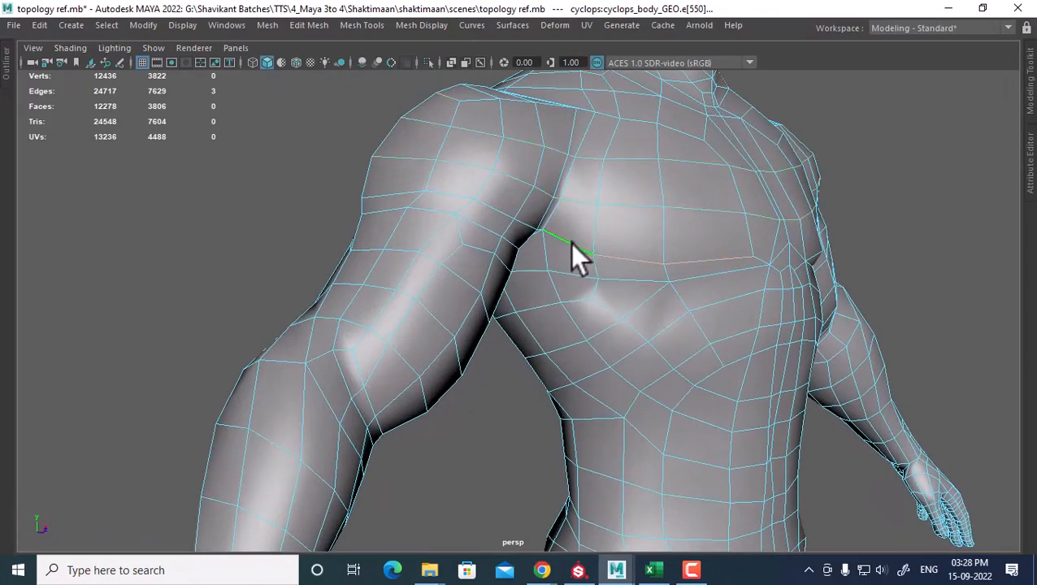
pyautogui.keyDown('alt'); pyautogui.moveTo(569, 242); pyautogui.dragTo(786, 331); pyautogui.keyUp('alt')
pyautogui.doubleClick(564, 205)
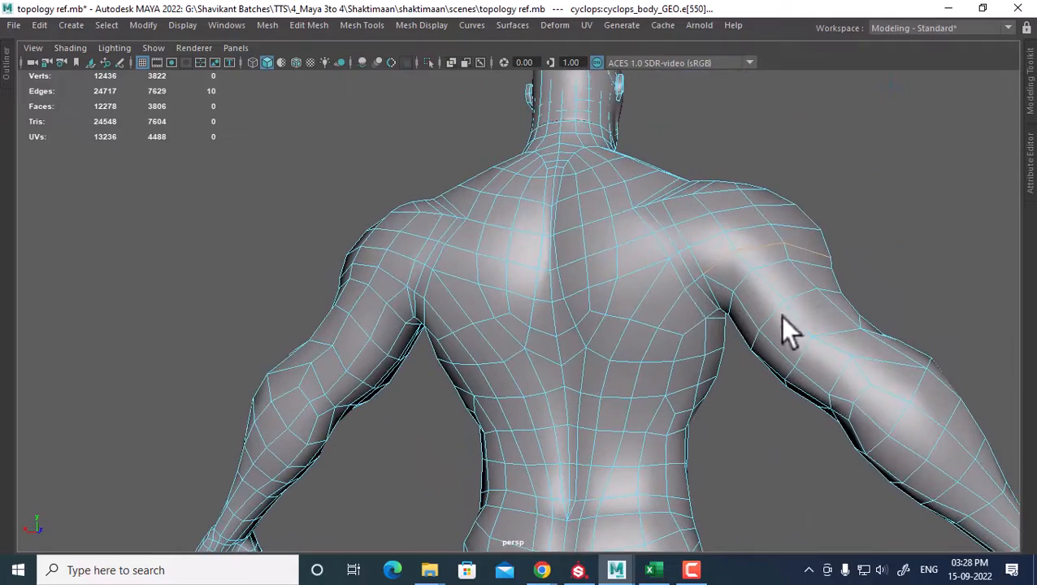
pyautogui.doubleClick(674, 300)
pyautogui.keyDown('alt'); pyautogui.moveTo(674, 300); pyautogui.dragTo(686, 225, button='middle'); pyautogui.keyUp('alt')
pyautogui.keyDown('alt'); pyautogui.moveTo(637, 443); pyautogui.dragTo(751, 431, button='middle'); pyautogui.keyUp('alt')
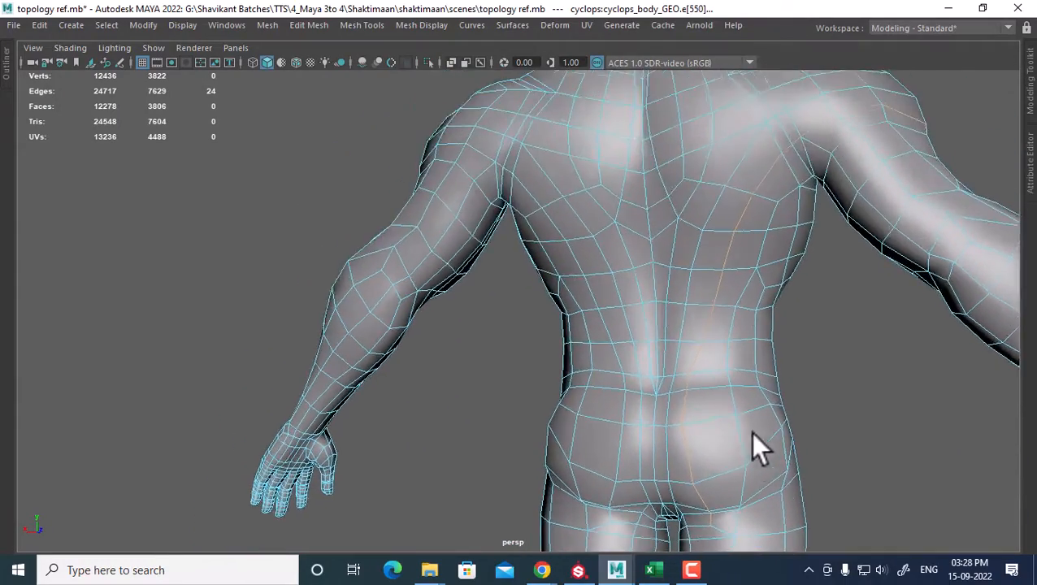
# Step: Switch back to the Shaktimaan scene and trace the edge loop running from the rear armpit across the upper arm
pyautogui.scroll(-1, 750, 432)
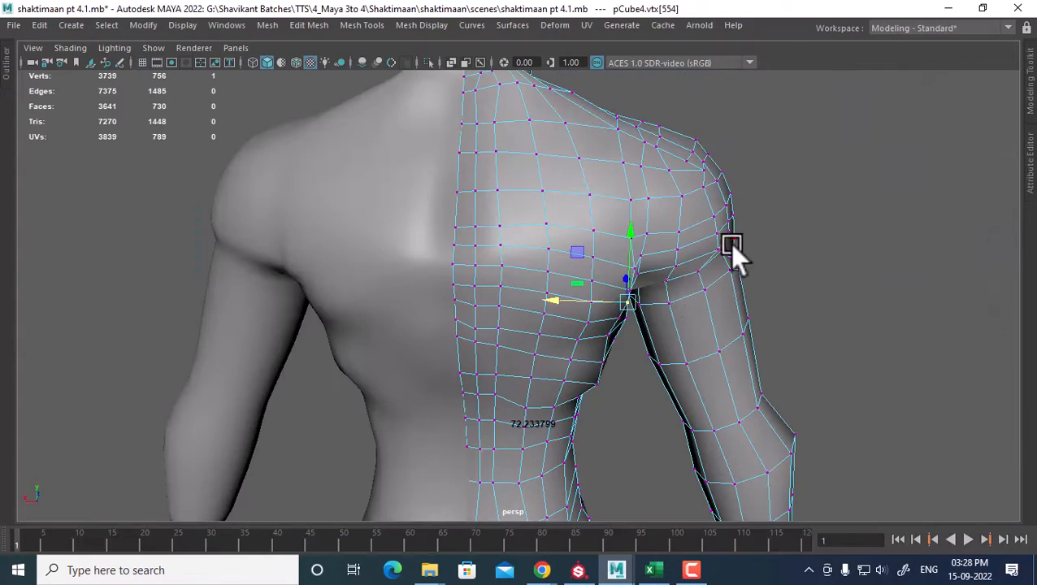
pyautogui.keyDown('alt'); pyautogui.moveTo(612, 305); pyautogui.dragTo(674, 352, button='right'); pyautogui.keyUp('alt')
pyautogui.keyDown('alt'); pyautogui.moveTo(674, 352); pyautogui.dragTo(705, 204); pyautogui.keyUp('alt')
pyautogui.moveTo(705, 204); pyautogui.dragTo(705, 155, button='right')
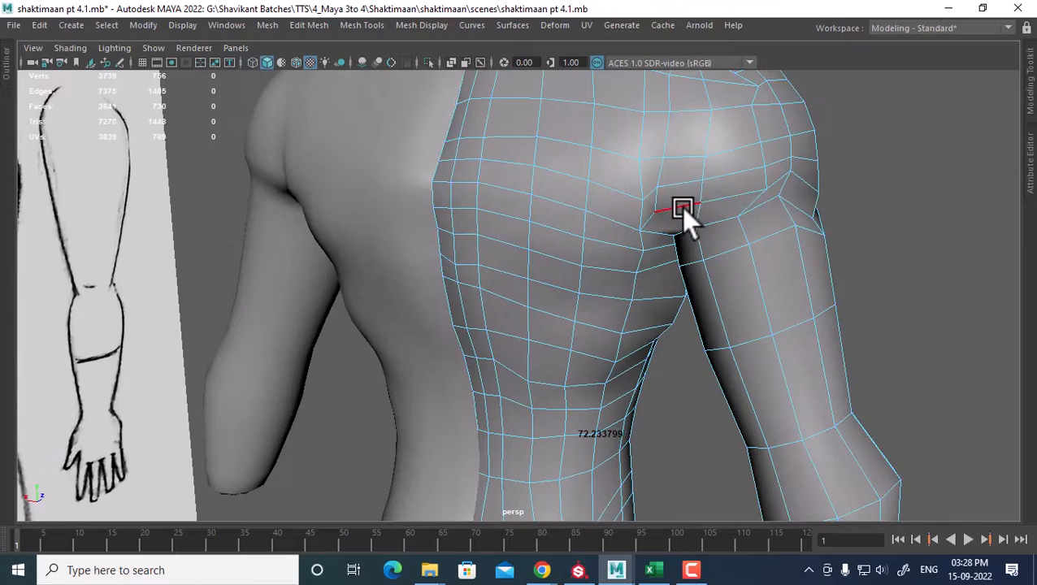
pyautogui.doubleClick(680, 207)
pyautogui.moveTo(705, 227)
pyautogui.keyDown('alt'); pyautogui.mouseDown()
pyautogui.moveTo(701, 280)
pyautogui.moveTo(721, 221)
pyautogui.moveTo(699, 226)
pyautogui.mouseUp(); pyautogui.keyUp('alt')
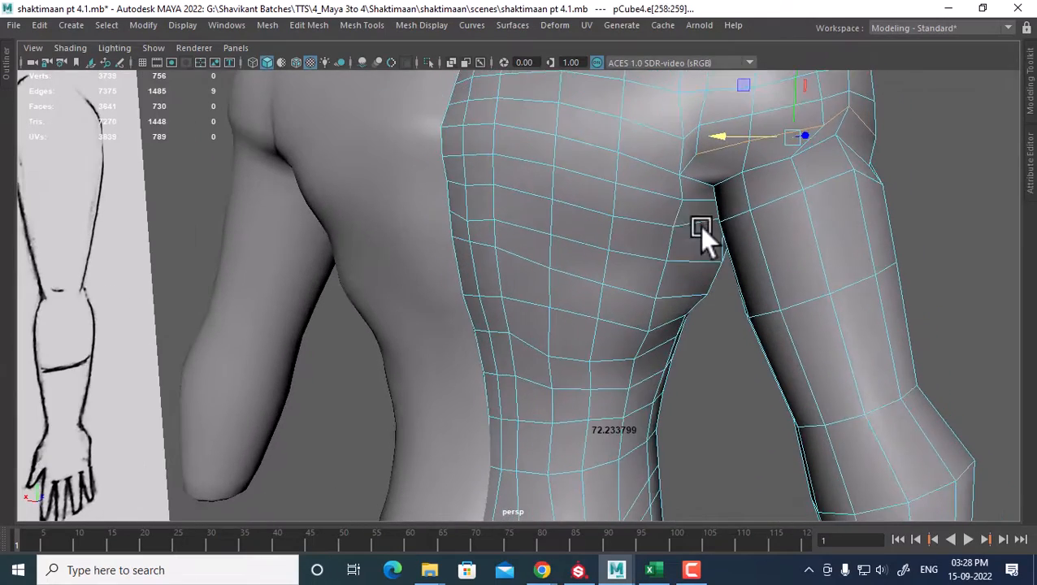
pyautogui.keyDown('alt'); pyautogui.moveTo(632, 203); pyautogui.dragTo(639, 277); pyautogui.keyUp('alt')
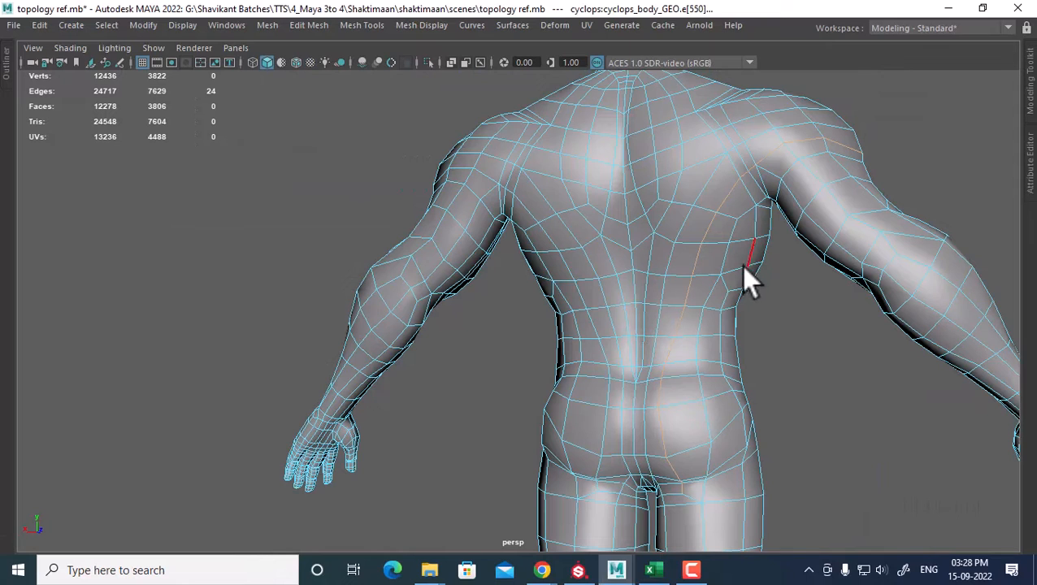
# Step: Trace the reference body's edge loop beside the spine and compare it with the edge flow on the Shaktimaan's lower back
pyautogui.keyDown('alt'); pyautogui.moveTo(648, 364); pyautogui.dragTo(626, 252); pyautogui.keyUp('alt')
pyautogui.click(624, 242)
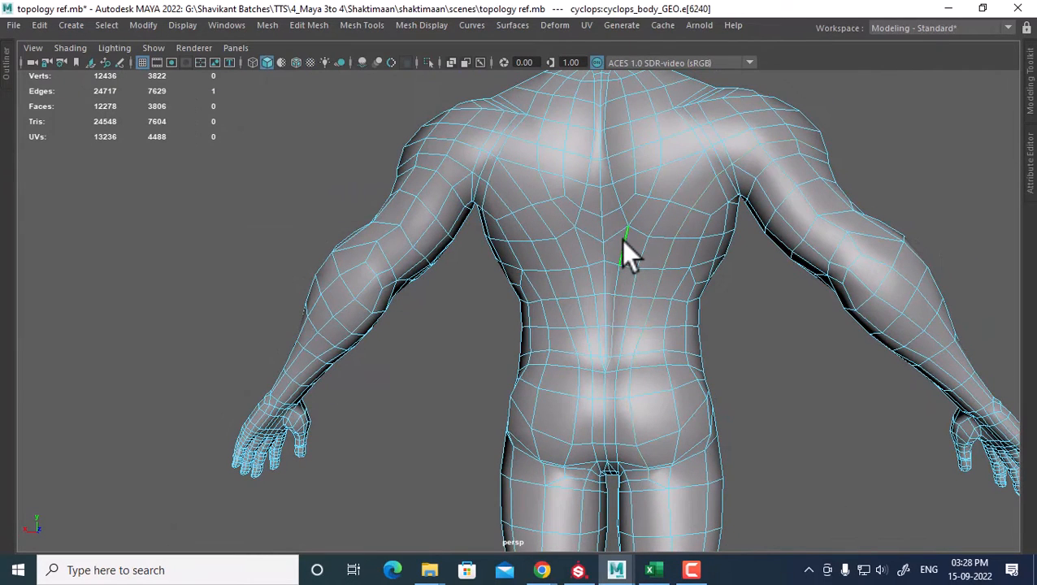
pyautogui.doubleClick(623, 243)
pyautogui.keyDown('shift'); pyautogui.doubleClick(612, 156); pyautogui.keyUp('shift')
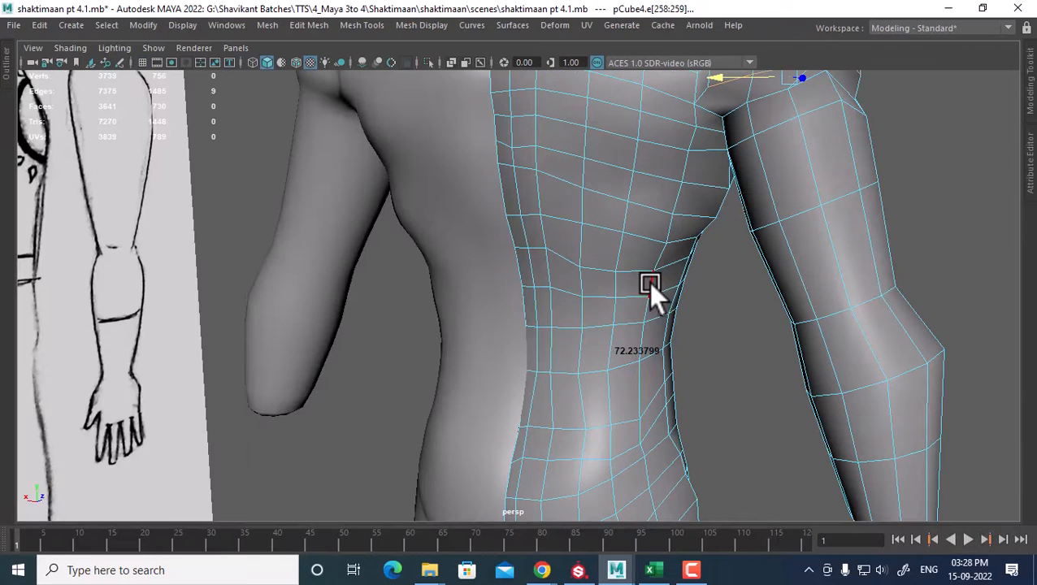
pyautogui.scroll(5, 649, 282)
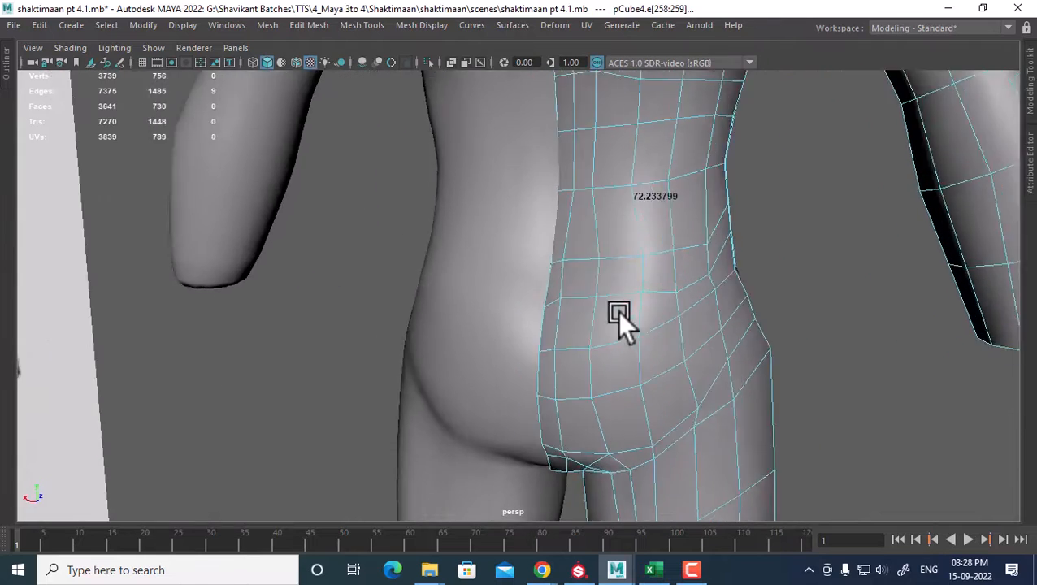
pyautogui.keyDown('alt'); pyautogui.moveTo(617, 312); pyautogui.dragTo(562, 255); pyautogui.keyUp('alt')
pyautogui.moveTo(540, 239); pyautogui.dragTo(539, 105, button='right')
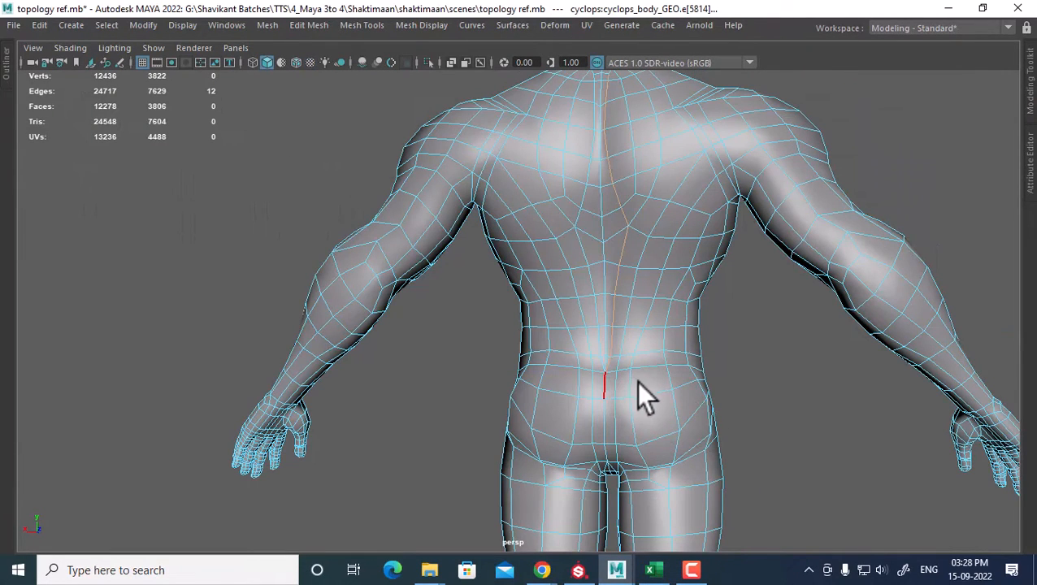
# Step: Trace the reference's edges across the lower back and inspect the short edge beside the Shaktimaan's spine at that level
pyautogui.click(646, 369)
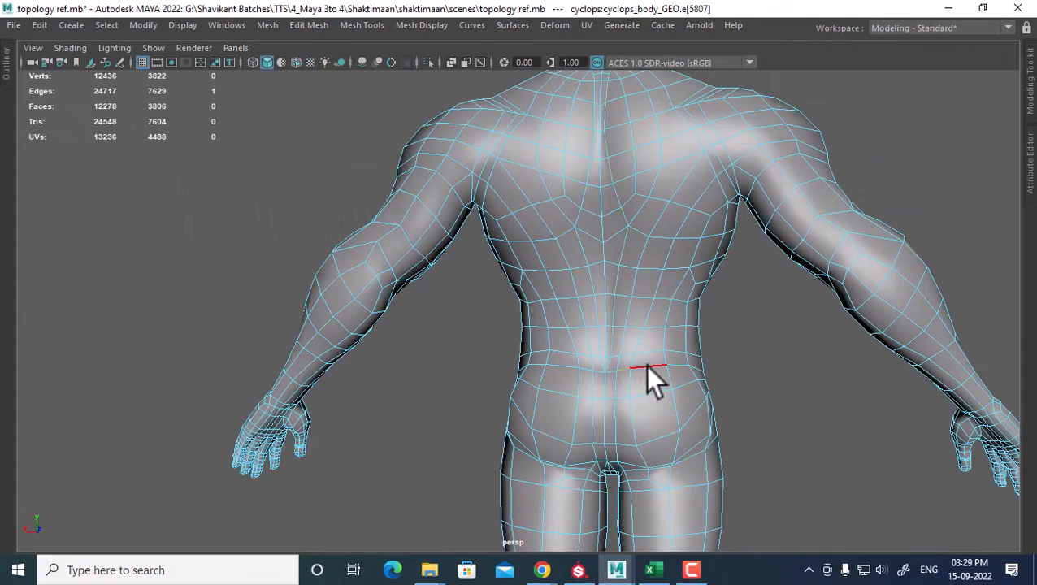
pyautogui.keyDown('shift'); pyautogui.click(681, 365); pyautogui.keyUp('shift')
pyautogui.keyDown('shift'); pyautogui.click(688, 366); pyautogui.keyUp('shift')
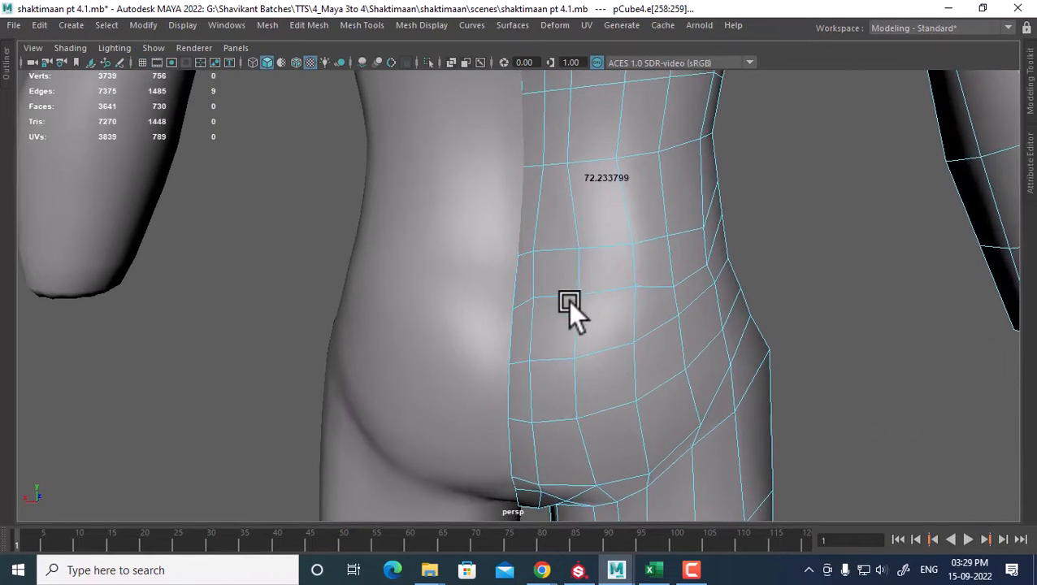
pyautogui.keyDown('alt'); pyautogui.moveTo(569, 310); pyautogui.dragTo(677, 314); pyautogui.keyUp('alt')
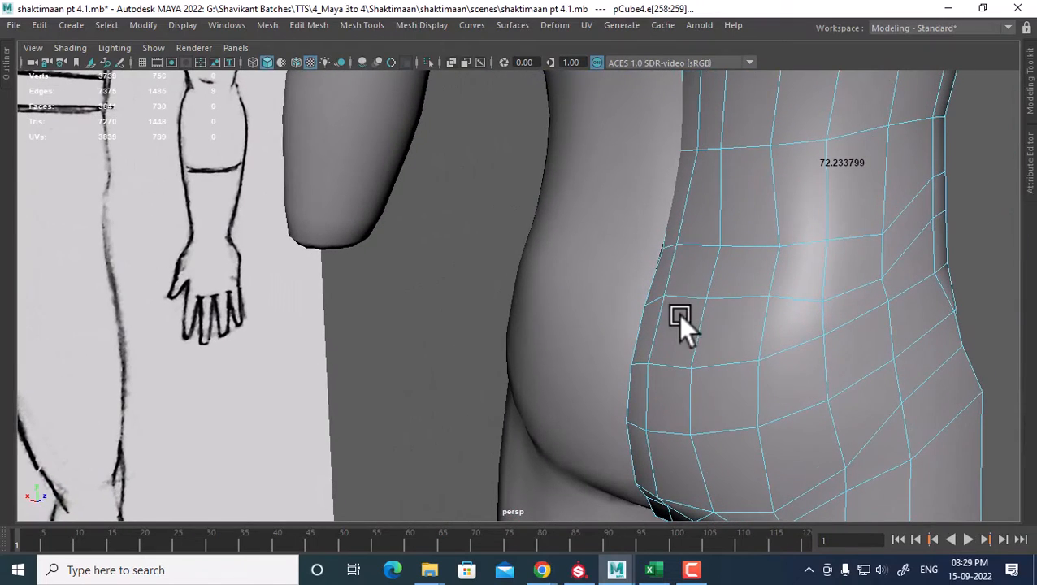
pyautogui.click(669, 256)
pyautogui.keyDown('alt'); pyautogui.moveTo(667, 242); pyautogui.dragTo(736, 272); pyautogui.keyUp('alt')
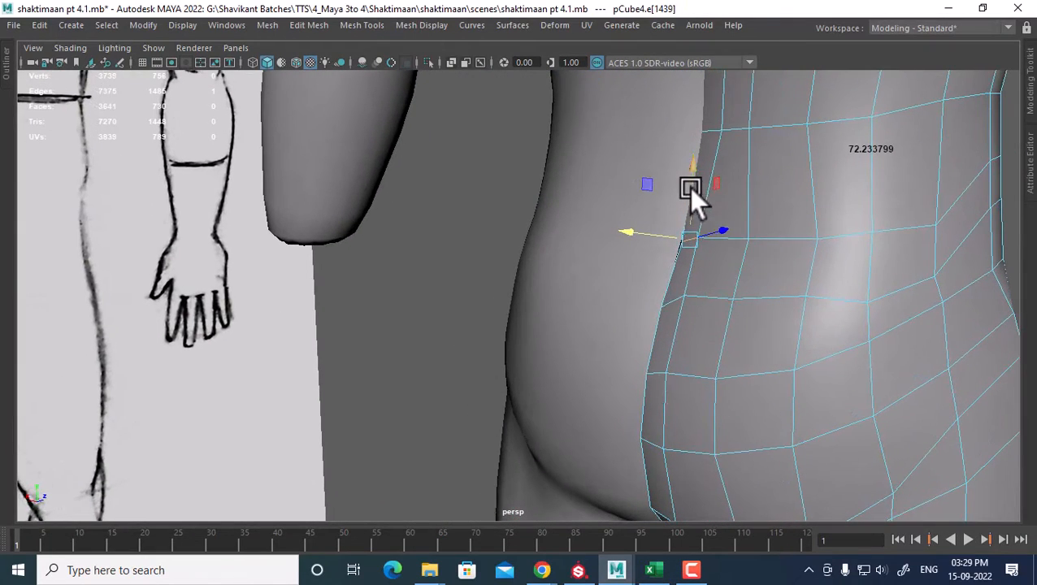
pyautogui.keyDown('alt'); pyautogui.moveTo(688, 187); pyautogui.dragTo(811, 377); pyautogui.keyUp('alt')
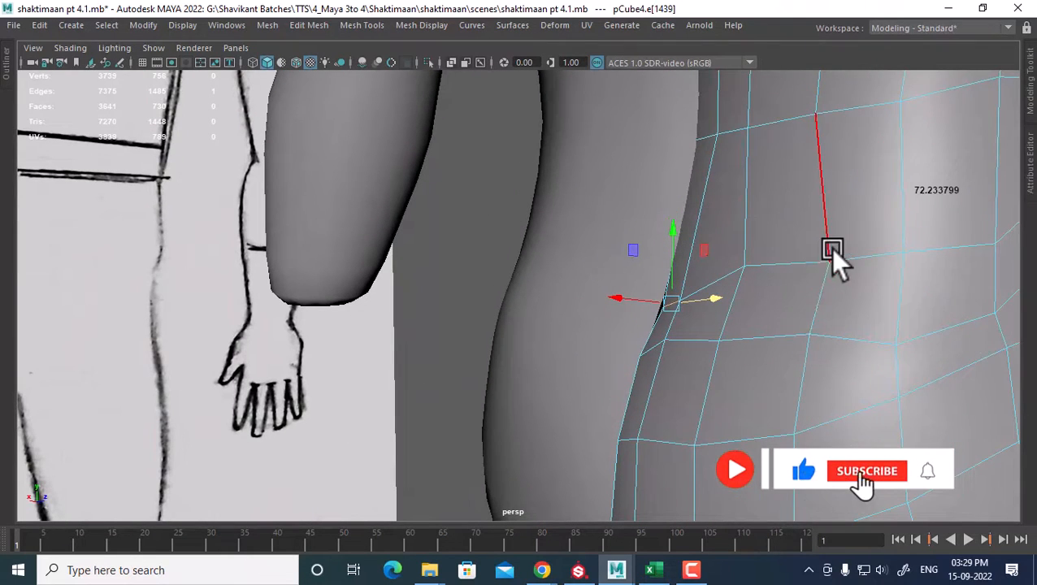
# Step: Lower three neighbouring vertices beside the spine on the lower-back edge row to even out its flow
pyautogui.moveTo(830, 248); pyautogui.dragTo(708, 162, button='right')
pyautogui.click(744, 265)
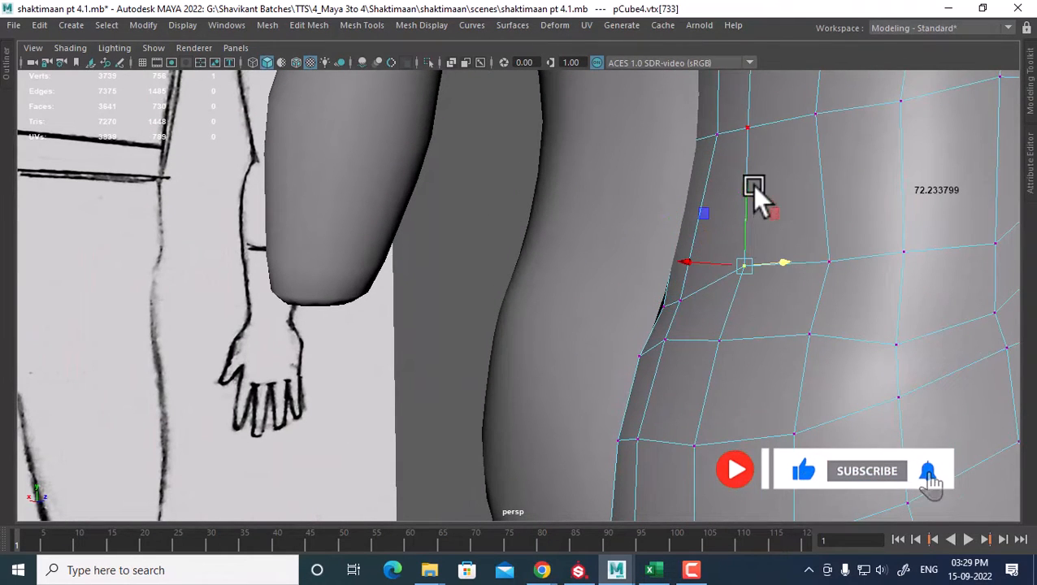
pyautogui.moveTo(753, 189); pyautogui.dragTo(741, 220)
pyautogui.click(817, 268)
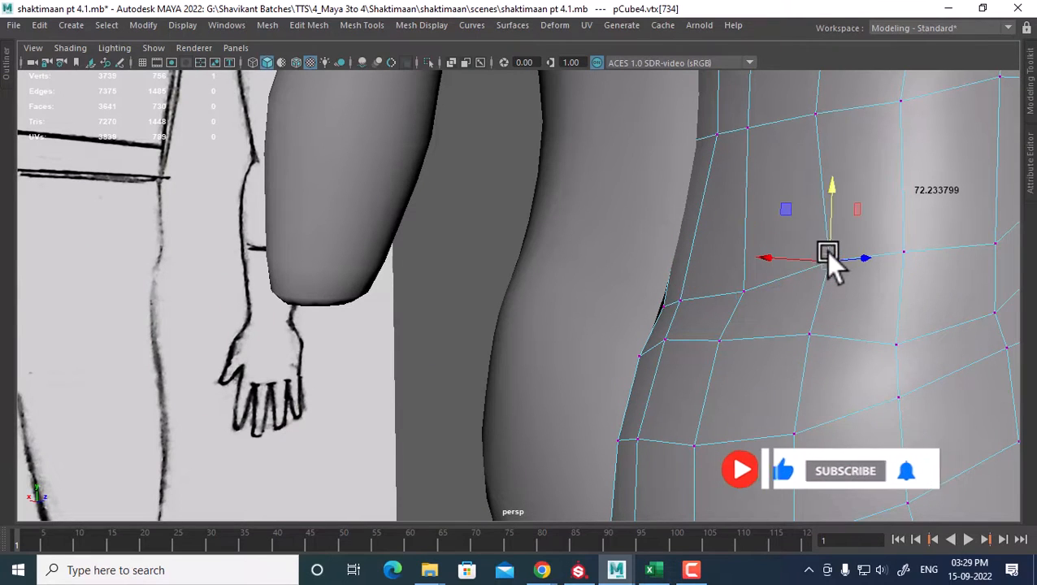
pyautogui.moveTo(838, 185); pyautogui.dragTo(836, 208)
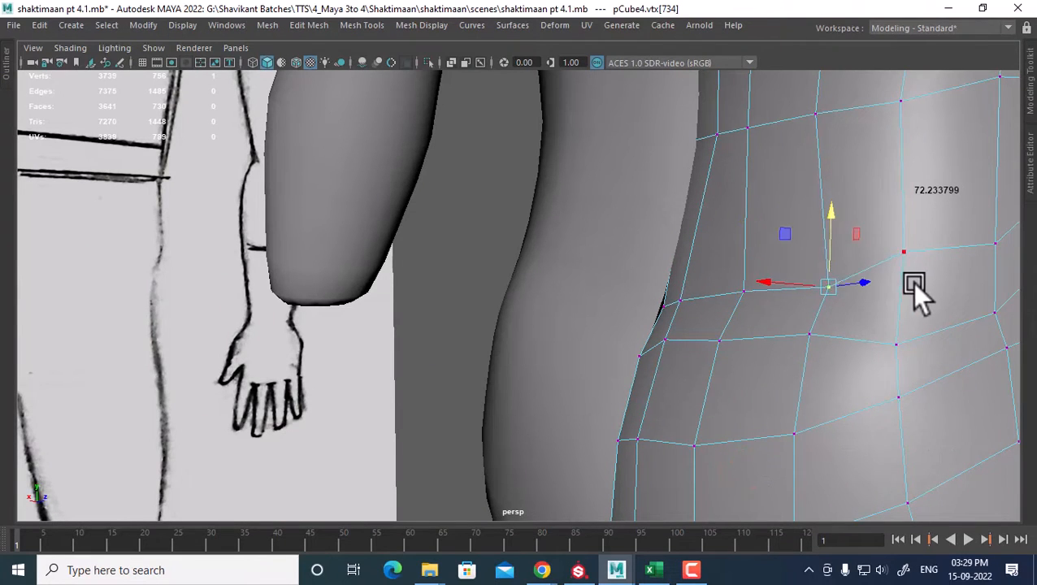
pyautogui.click(926, 251)
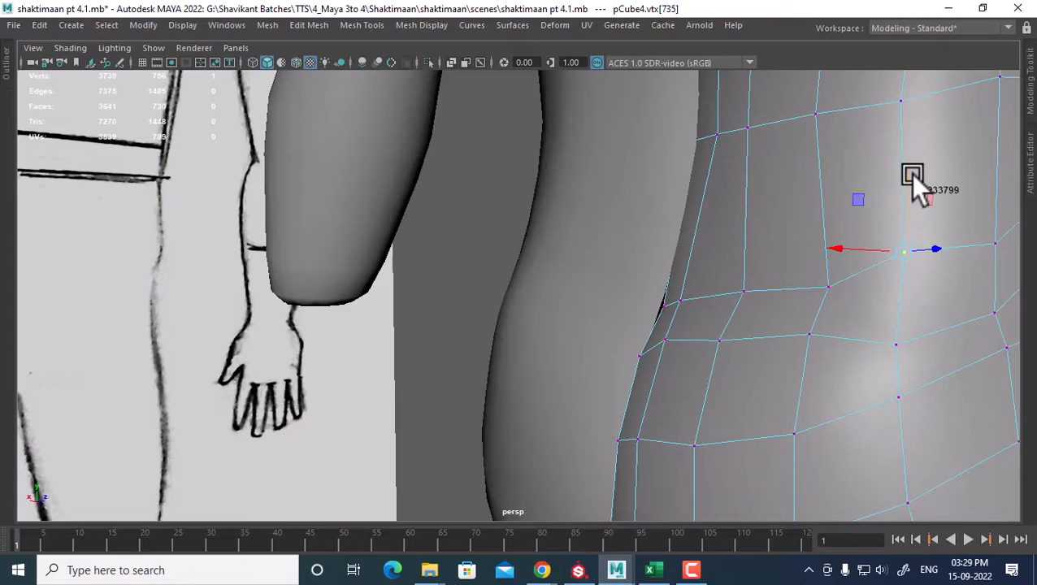
pyautogui.moveTo(909, 174); pyautogui.dragTo(642, 268)
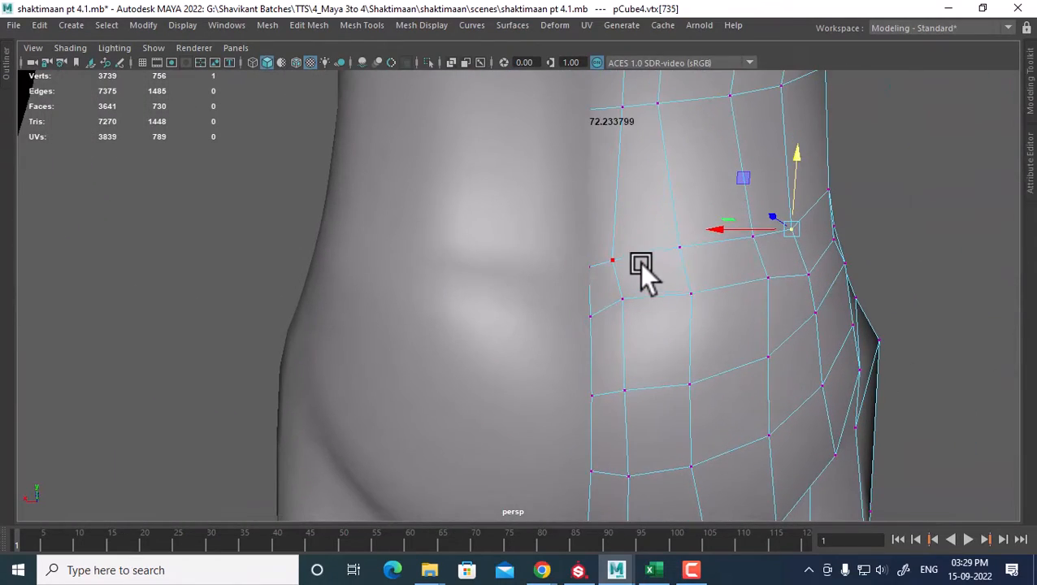
# Step: Collapse the short edge beside the spine on the lower back into one vertex and move it onto the body's centre line
pyautogui.moveTo(645, 258); pyautogui.dragTo(652, 102, button='right')
pyautogui.click(660, 258)
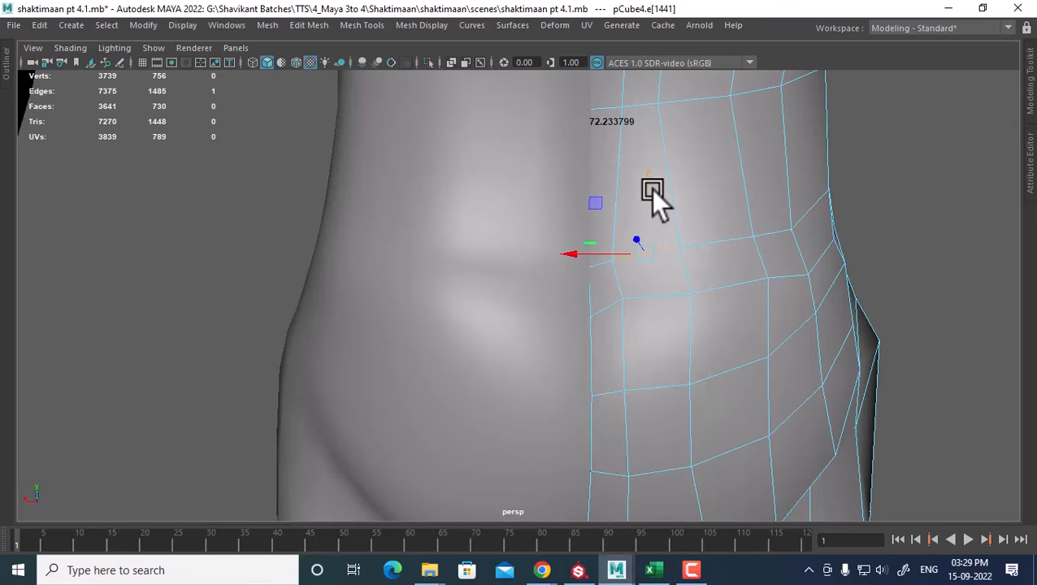
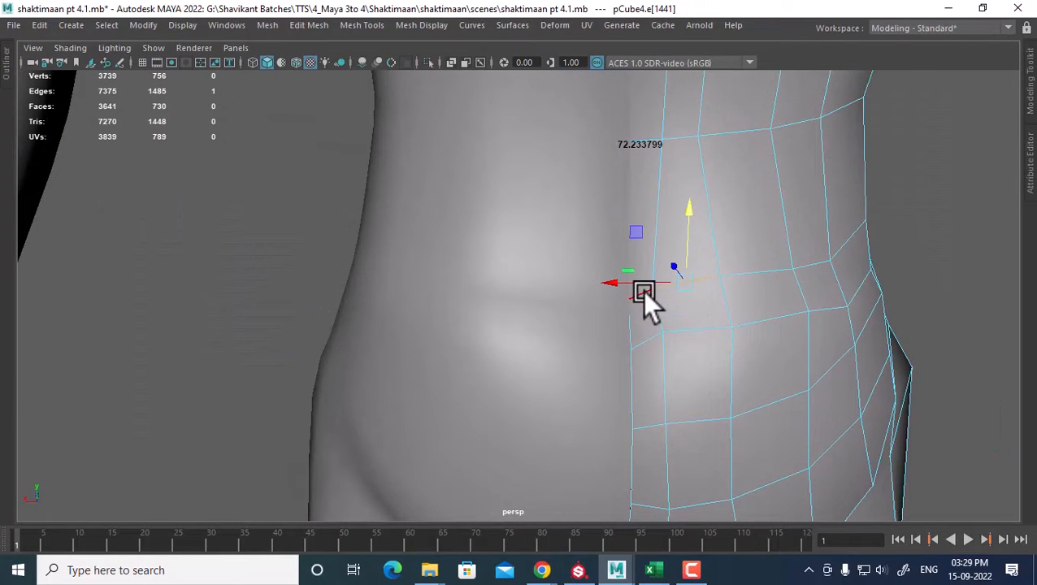
pyautogui.click(642, 290)
pyautogui.keyDown('alt'); pyautogui.moveTo(749, 274); pyautogui.dragTo(727, 329); pyautogui.keyUp('alt')
pyautogui.scroll(1, 727, 329)
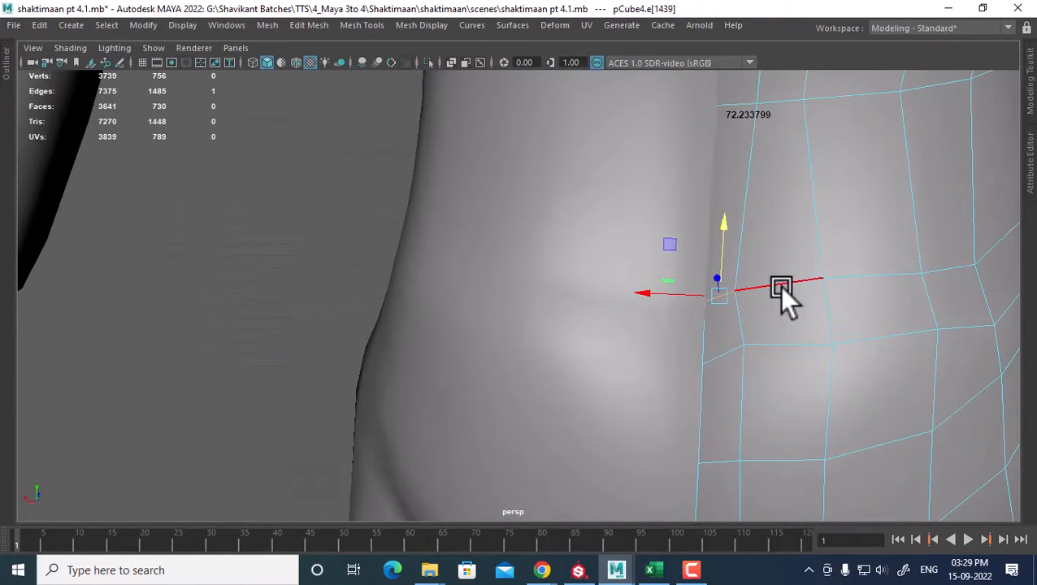
pyautogui.keyDown('shift'); pyautogui.moveTo(793, 254); pyautogui.dragTo(780, 107, button='right'); pyautogui.keyUp('shift')
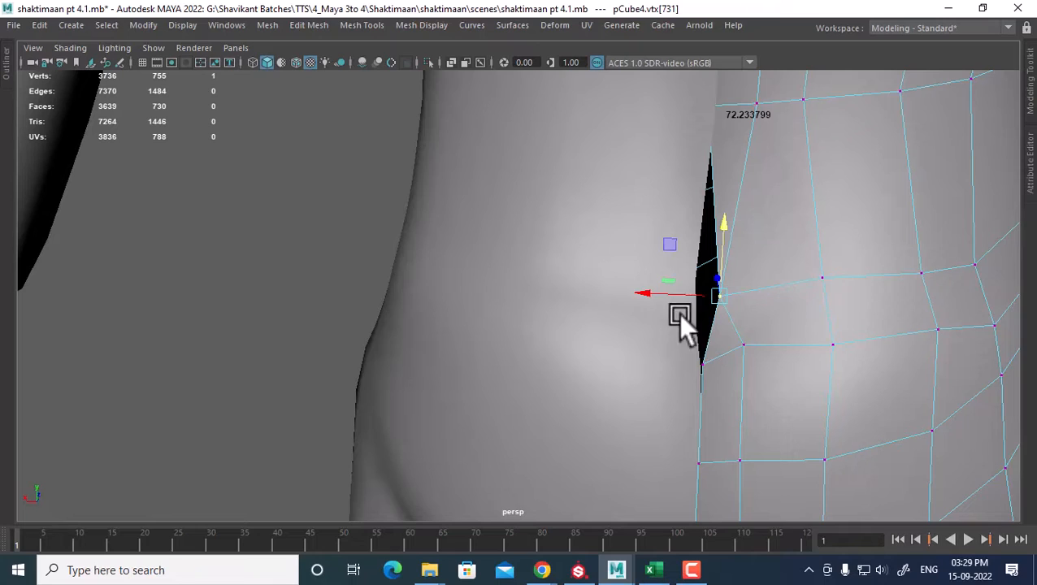
pyautogui.moveTo(651, 291); pyautogui.dragTo(636, 290)
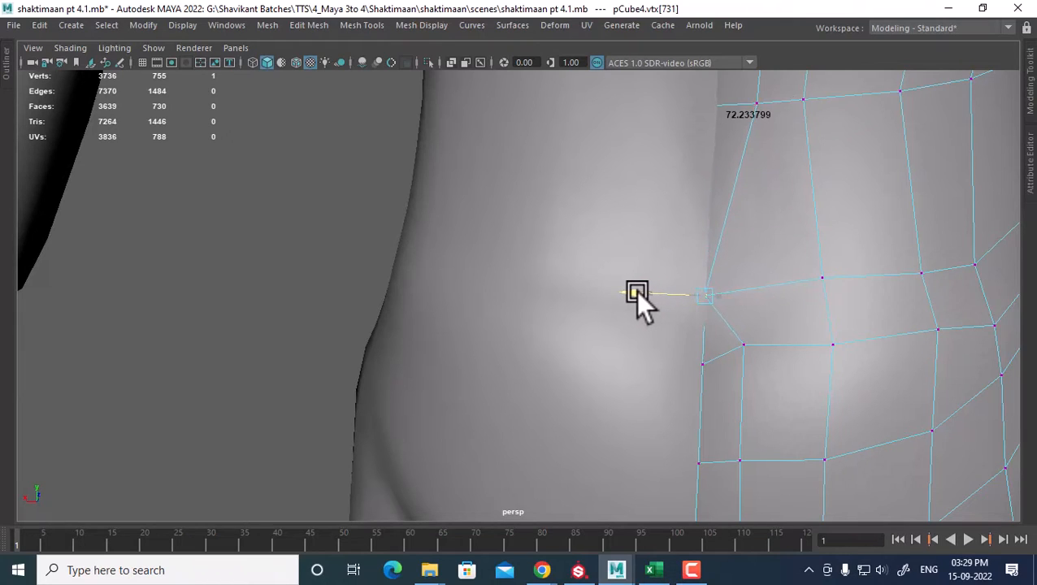
pyautogui.keyDown('alt'); pyautogui.moveTo(667, 236); pyautogui.dragTo(667, 140, button='right'); pyautogui.keyUp('alt')
pyautogui.keyDown('alt'); pyautogui.moveTo(667, 140); pyautogui.dragTo(677, 229, button='middle'); pyautogui.keyUp('alt')
pyautogui.keyDown('alt'); pyautogui.moveTo(677, 229); pyautogui.dragTo(742, 253); pyautogui.keyUp('alt')
pyautogui.keyDown('alt'); pyautogui.moveTo(742, 253); pyautogui.dragTo(752, 284, button='right'); pyautogui.keyUp('alt')
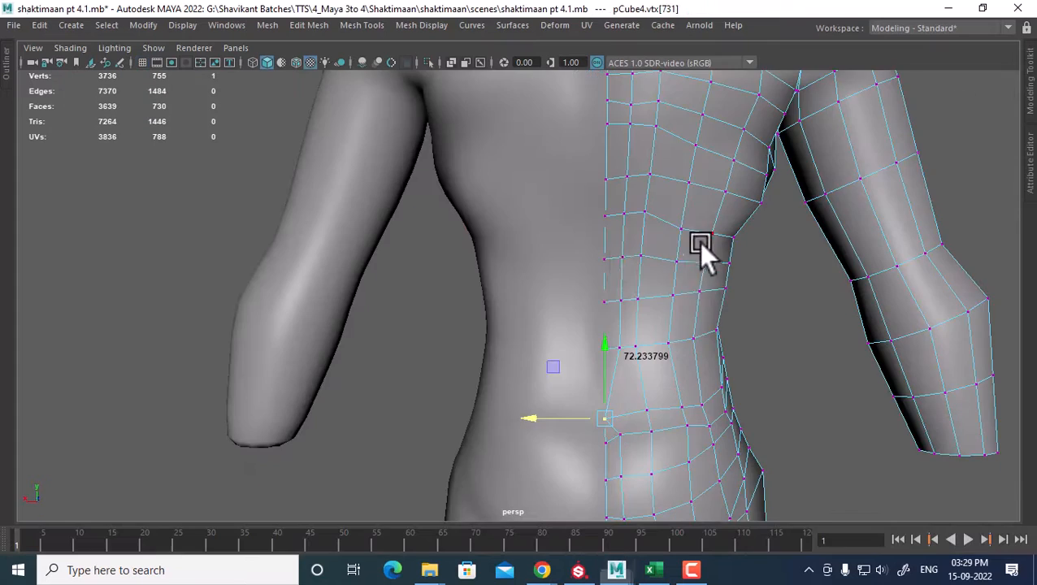
# Step: Shift the two waist vertices of the second column beside the spine outward, away from the centre line
pyautogui.keyDown('alt'); pyautogui.moveTo(702, 250); pyautogui.dragTo(666, 301, button='middle'); pyautogui.keyUp('alt')
pyautogui.press('Up')
pyautogui.press('Right')
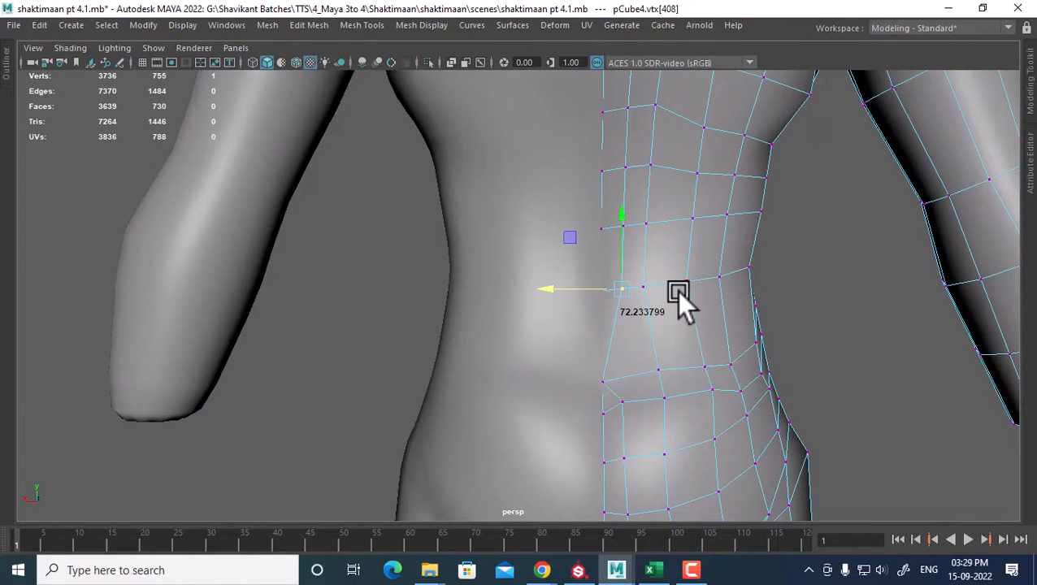
pyautogui.press('Up')
pyautogui.press('Right')
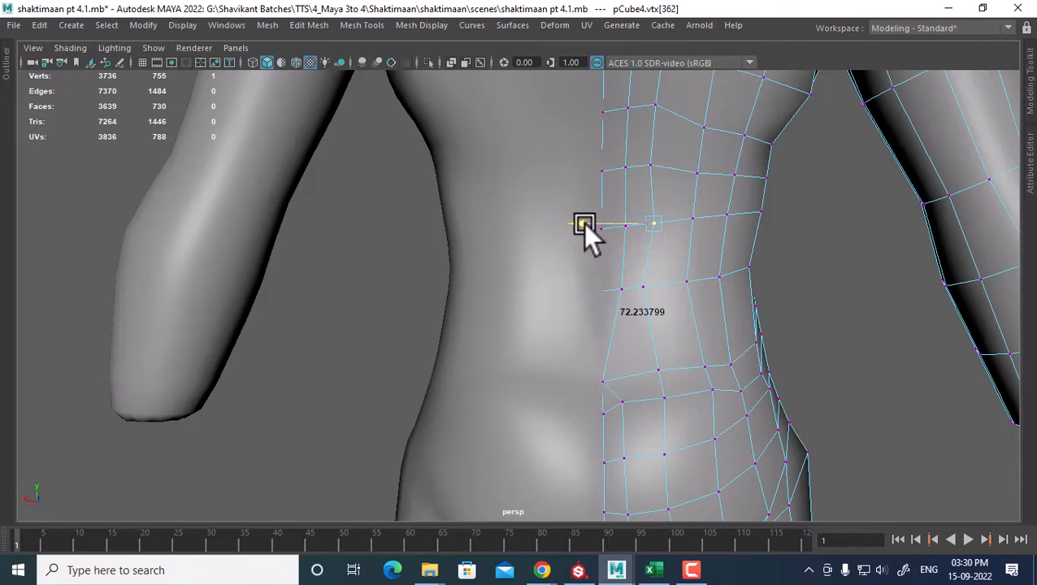
pyautogui.press('Down')
pyautogui.moveTo(583, 288); pyautogui.dragTo(581, 287)
# Step: Move the second column's lower-back vertex toward the spine and realign the two vertices above it into a smooth line
pyautogui.press('Down')
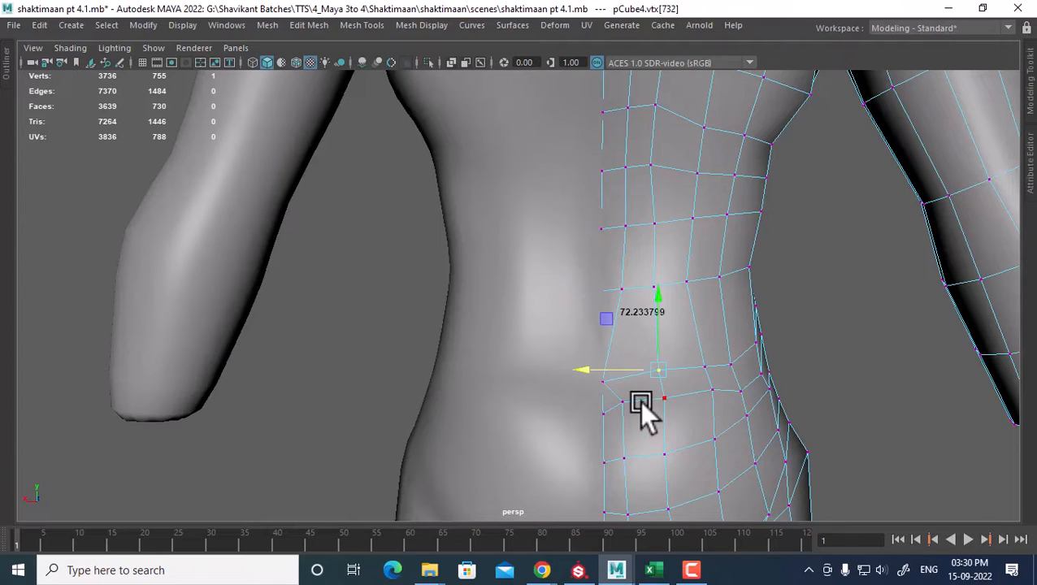
pyautogui.moveTo(585, 368); pyautogui.dragTo(561, 370)
pyautogui.press('Up')
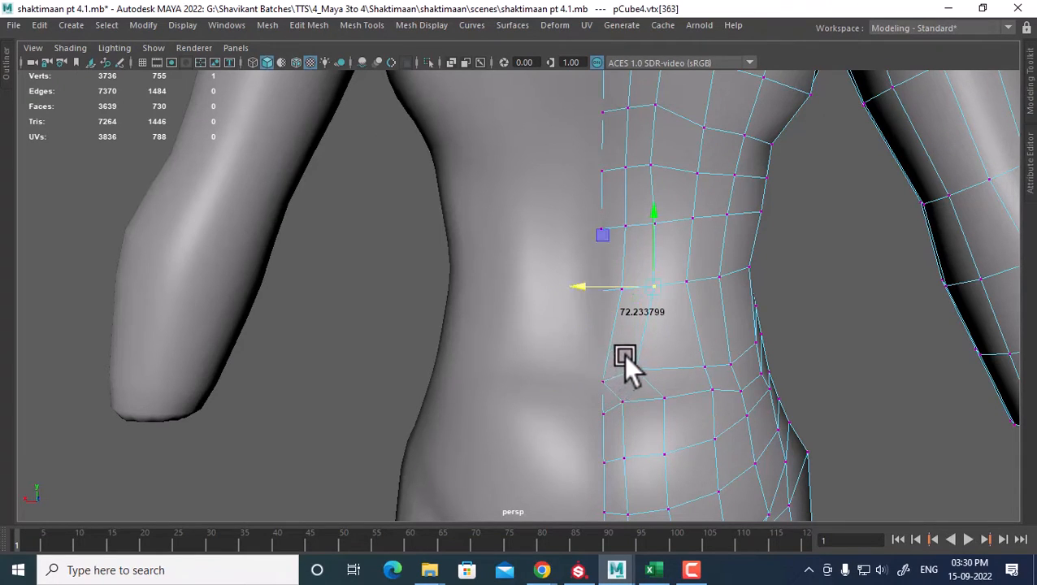
pyautogui.moveTo(583, 284); pyautogui.dragTo(584, 283)
pyautogui.press('Up')
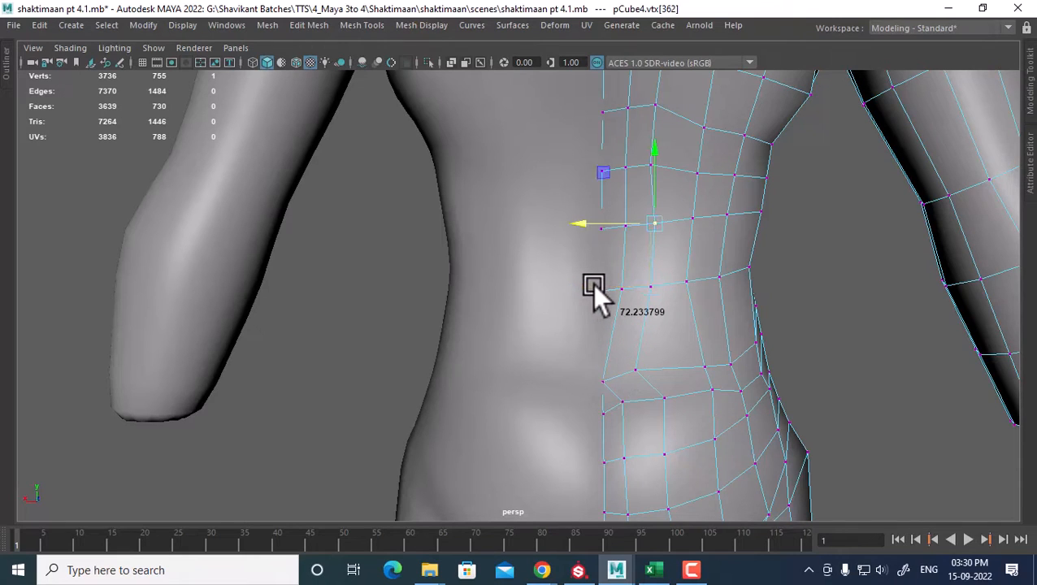
pyautogui.moveTo(583, 224); pyautogui.dragTo(586, 220)
# Step: Shift the inner-column vertices on two rows above the waist and the neighbouring upper second-column vertex away from the spine
pyautogui.press('Left')
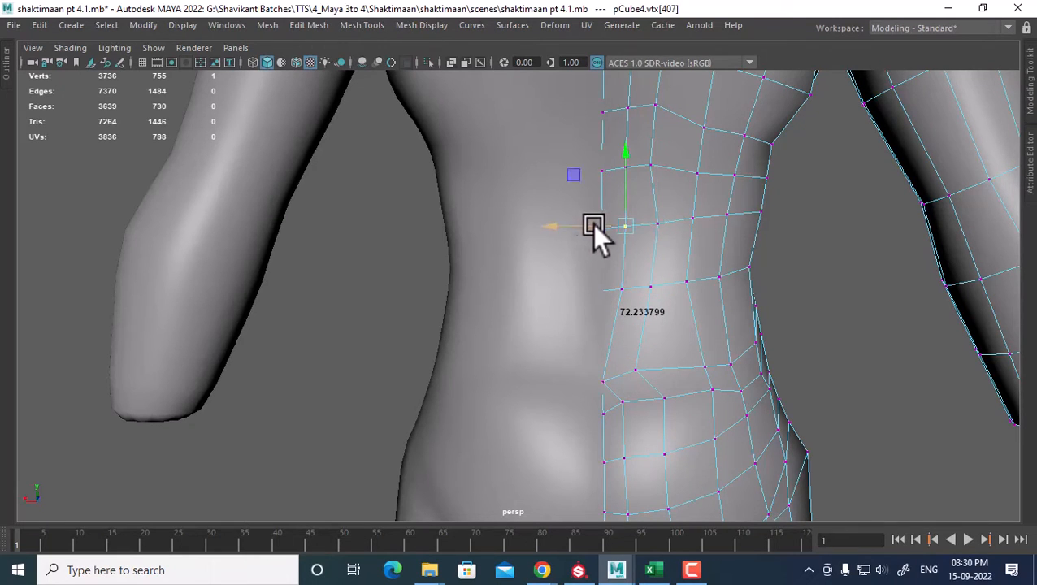
pyautogui.click(568, 226)
pyautogui.press('Up')
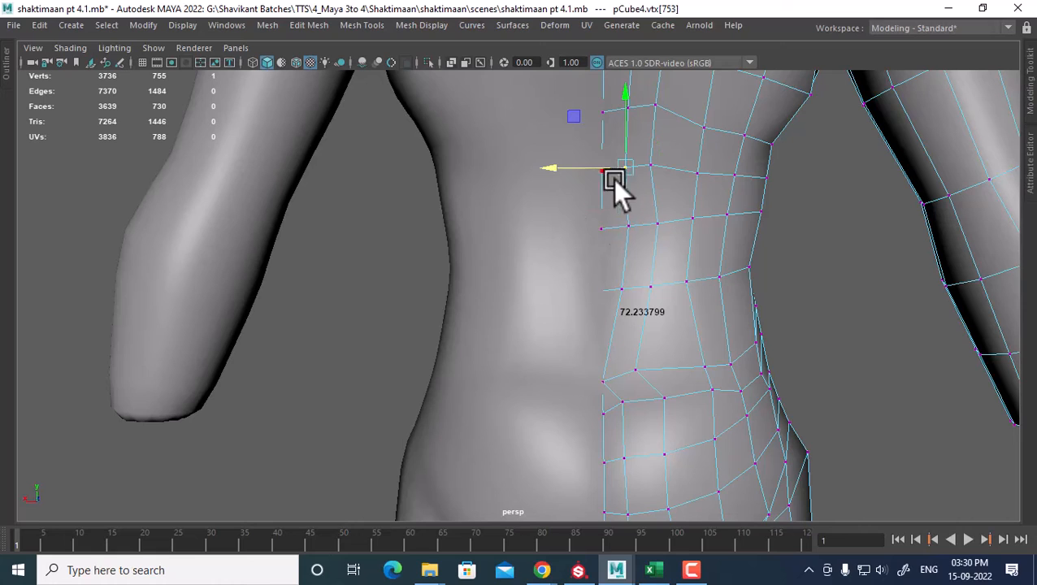
pyautogui.press('Right')
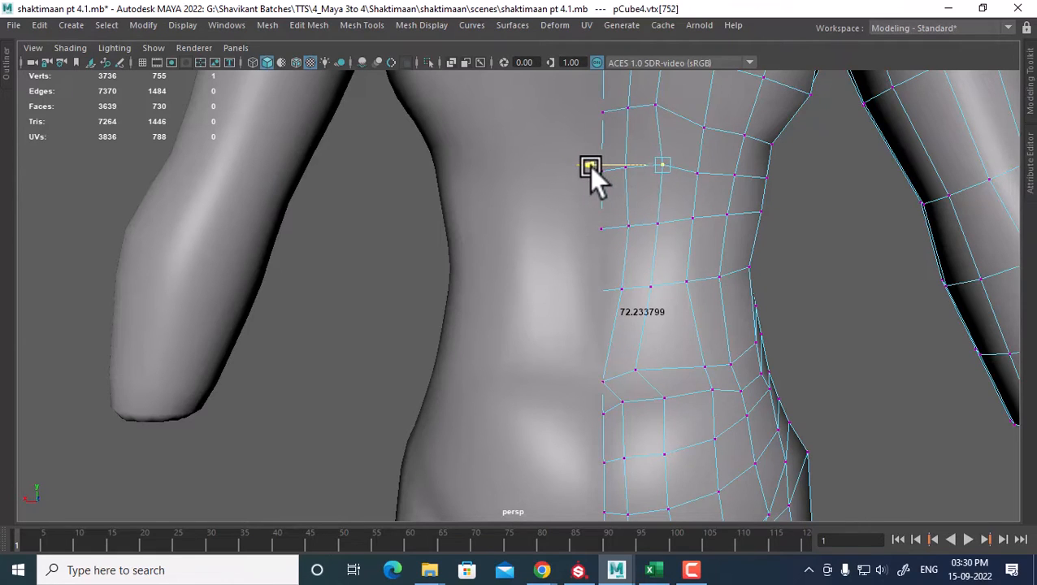
pyautogui.press('Left')
pyautogui.moveTo(557, 167); pyautogui.dragTo(567, 167)
# Step: Shift the first two vertices beside the spine on the next row up the back away from the centre line
pyautogui.press('Up')
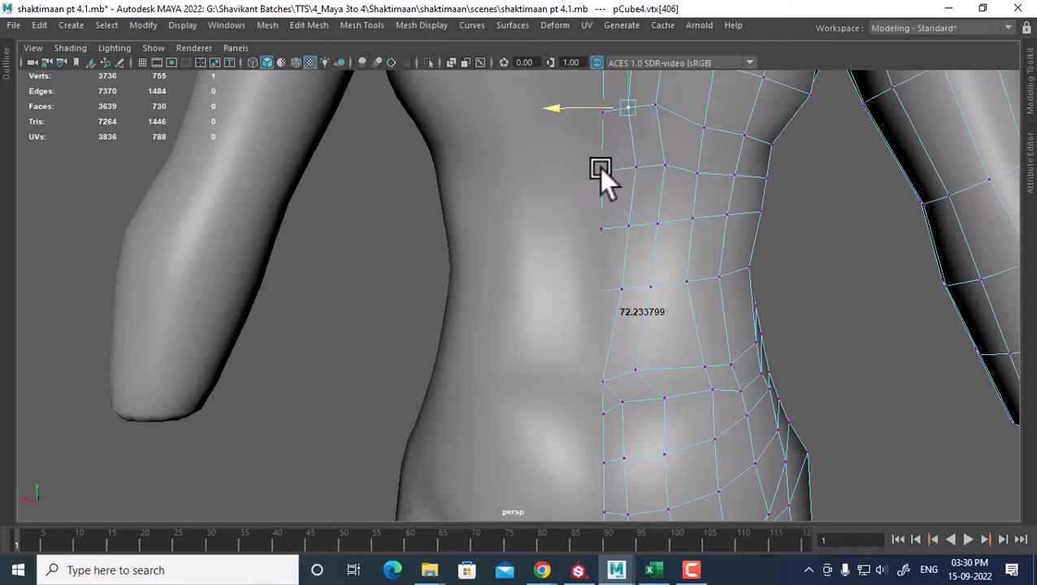
pyautogui.press('Right')
pyautogui.moveTo(579, 103)
pyautogui.mouseDown()
pyautogui.moveTo(589, 101)
pyautogui.moveTo(567, 102)
pyautogui.mouseUp()
pyautogui.press('Left')
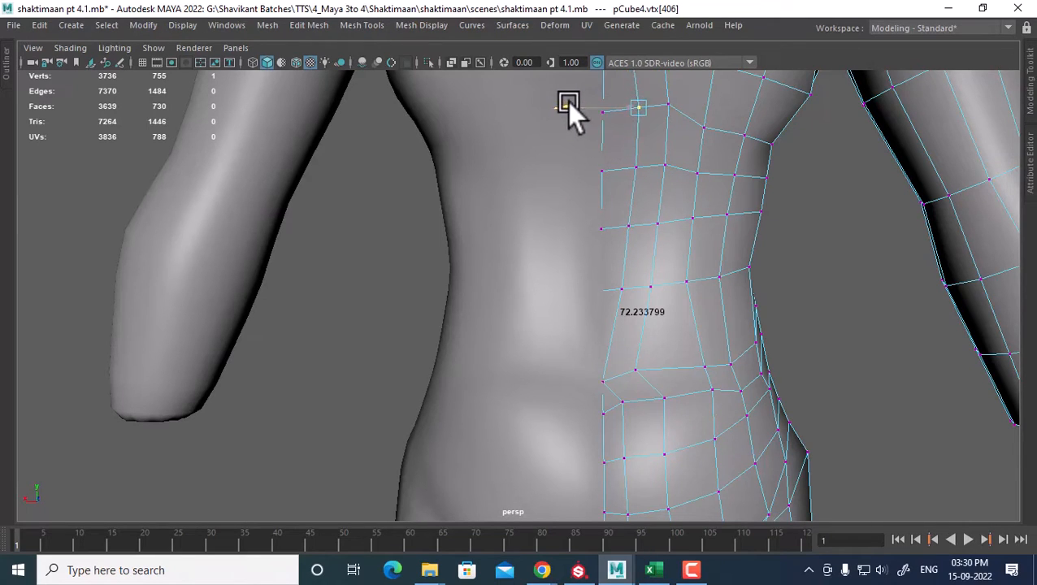
pyautogui.scroll(-2, 627, 220)
pyautogui.keyDown('alt'); pyautogui.moveTo(627, 220); pyautogui.dragTo(636, 254, button='middle'); pyautogui.keyUp('alt')
pyautogui.scroll(-2, 637, 255)
pyautogui.scroll(2, 666, 370)
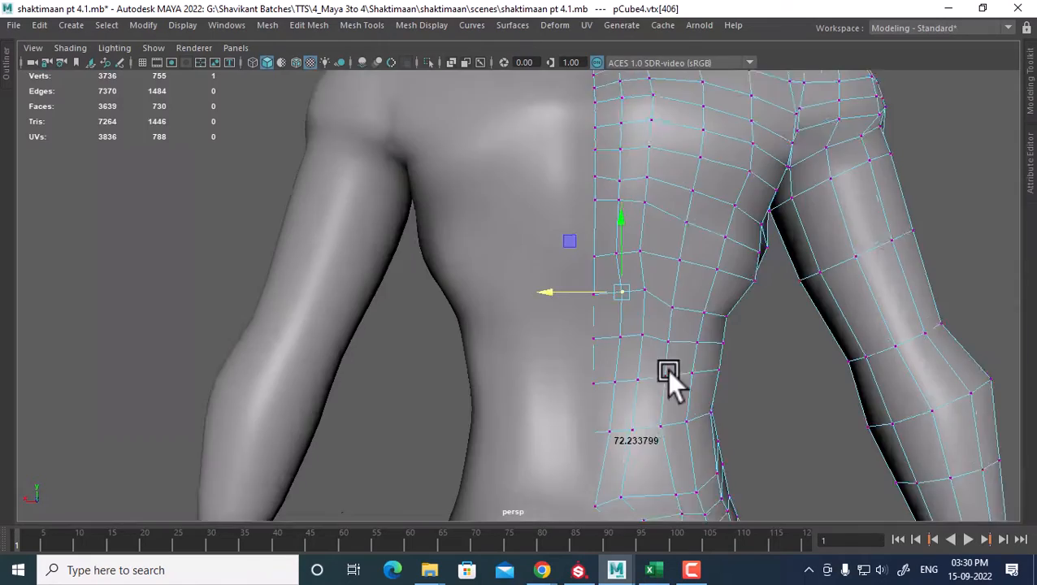
# Step: Trace the edge loops on the reference body's back, from the shoulder blade and rear armpit down to the buttock
pyautogui.keyDown('alt'); pyautogui.moveTo(665, 370); pyautogui.dragTo(665, 350); pyautogui.keyUp('alt')
pyautogui.keyDown('alt'); pyautogui.moveTo(666, 350); pyautogui.dragTo(710, 379, button='middle'); pyautogui.keyUp('alt')
pyautogui.scroll(-2, 710, 373)
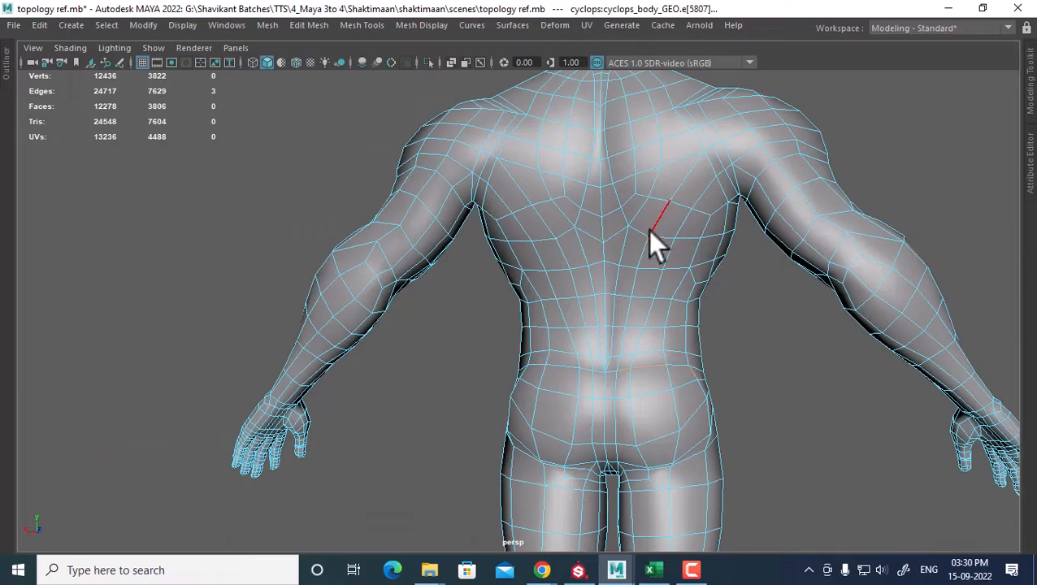
pyautogui.keyDown('shift'); pyautogui.doubleClick(687, 179); pyautogui.keyUp('shift')
pyautogui.keyDown('shift'); pyautogui.doubleClick(707, 180); pyautogui.keyUp('shift')
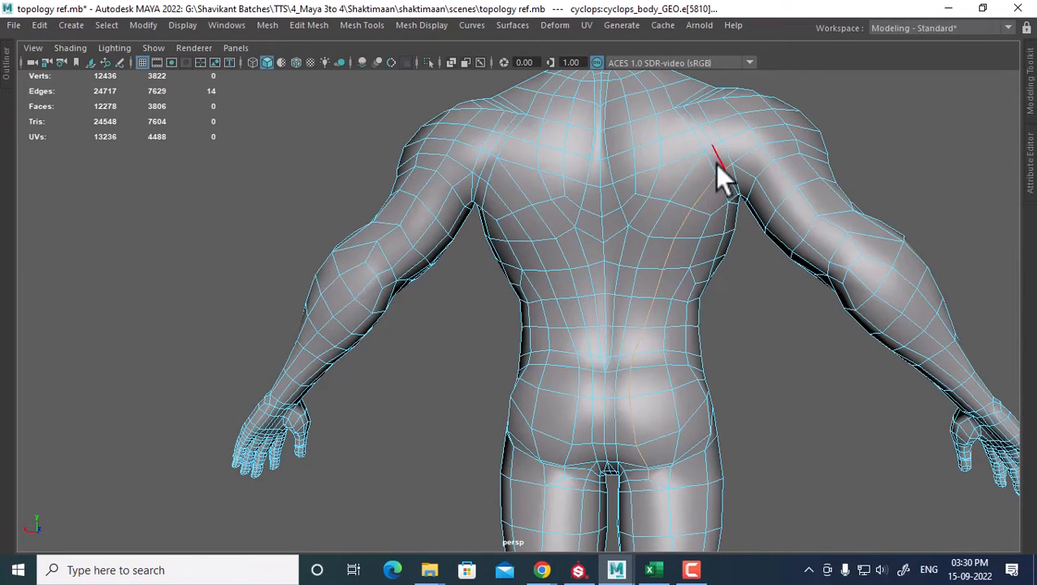
pyautogui.doubleClick(677, 155)
pyautogui.doubleClick(695, 168)
pyautogui.keyDown('shift'); pyautogui.doubleClick(712, 182); pyautogui.keyUp('shift')
pyautogui.doubleClick(680, 157)
# Step: Compare the character's edge loop across the upper back and shoulder with the reference body's shoulder-blade loops
pyautogui.hotkey('alt', 'Tab')
pyautogui.keyDown('alt'); pyautogui.moveTo(749, 216); pyautogui.dragTo(778, 199); pyautogui.keyUp('alt')
pyautogui.moveTo(750, 146); pyautogui.dragTo(749, 95, button='right')
pyautogui.doubleClick(757, 190)
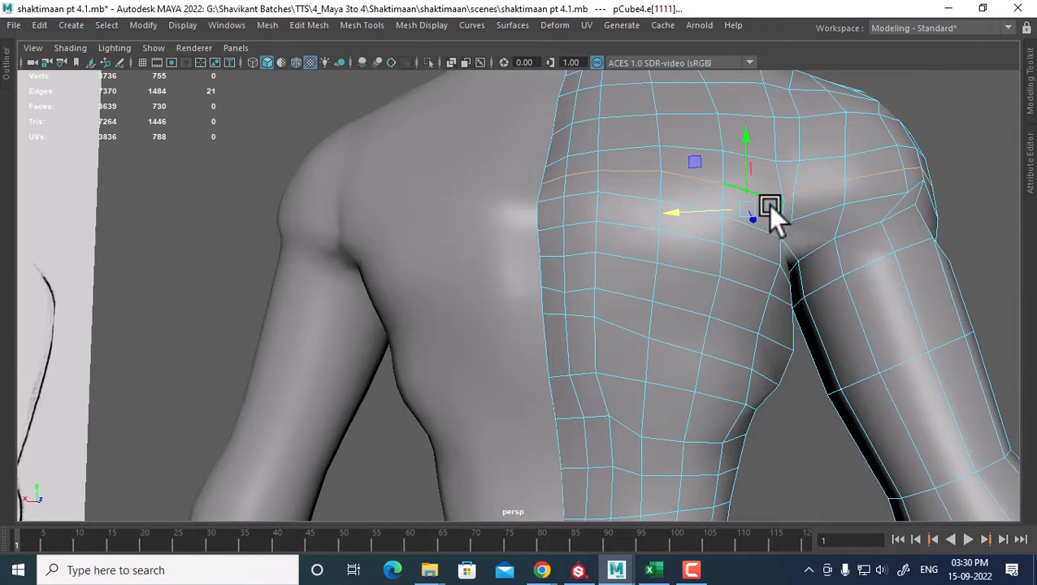
pyautogui.keyDown('alt'); pyautogui.moveTo(771, 215); pyautogui.dragTo(762, 240); pyautogui.keyUp('alt')
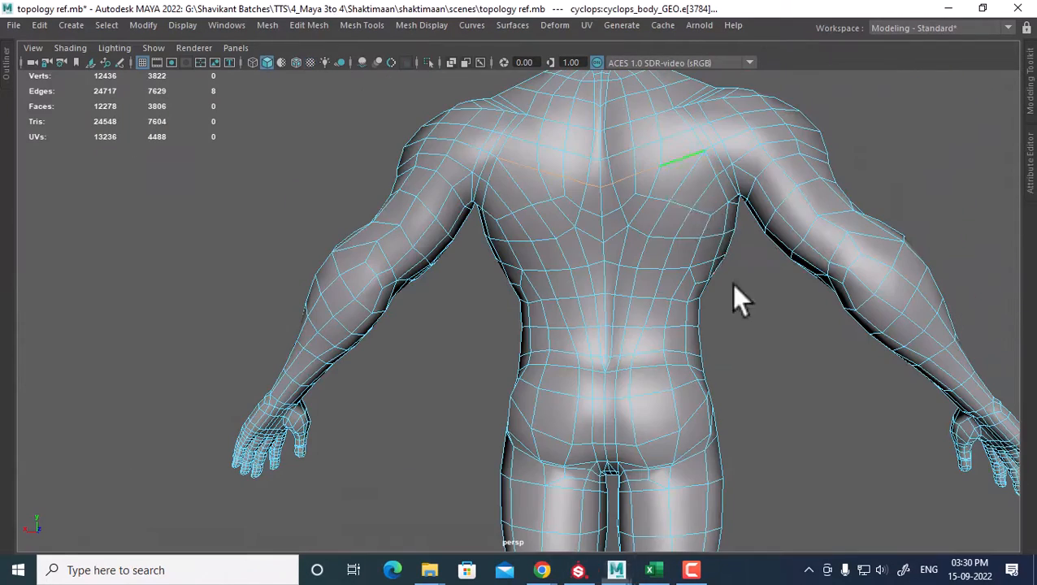
pyautogui.keyDown('shift'); pyautogui.doubleClick(700, 189); pyautogui.keyUp('shift')
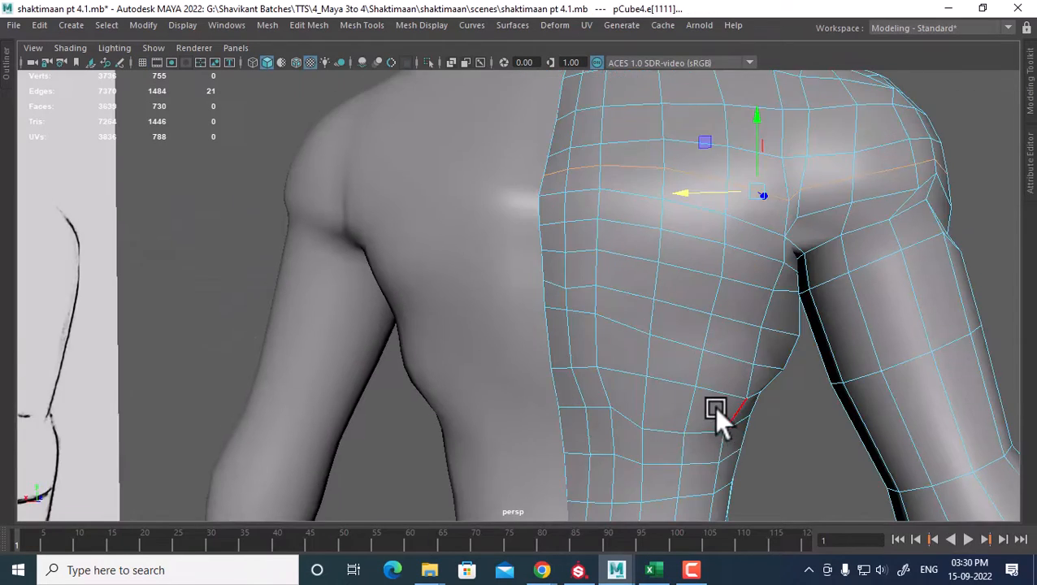
pyautogui.scroll(3, 723, 417)
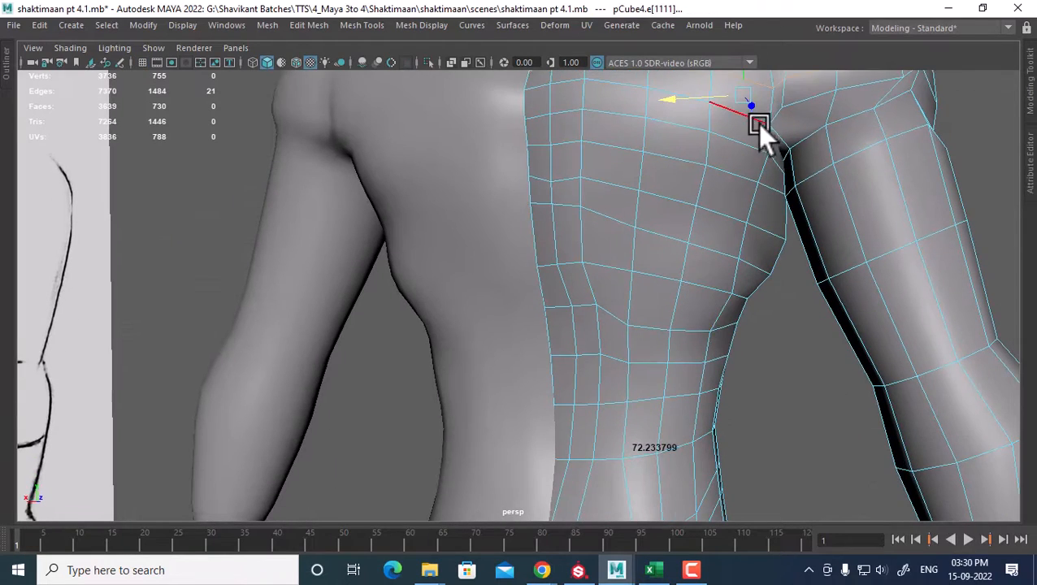
pyautogui.scroll(-3, 773, 127)
pyautogui.keyDown('alt'); pyautogui.moveTo(740, 120); pyautogui.dragTo(738, 154); pyautogui.keyUp('alt')
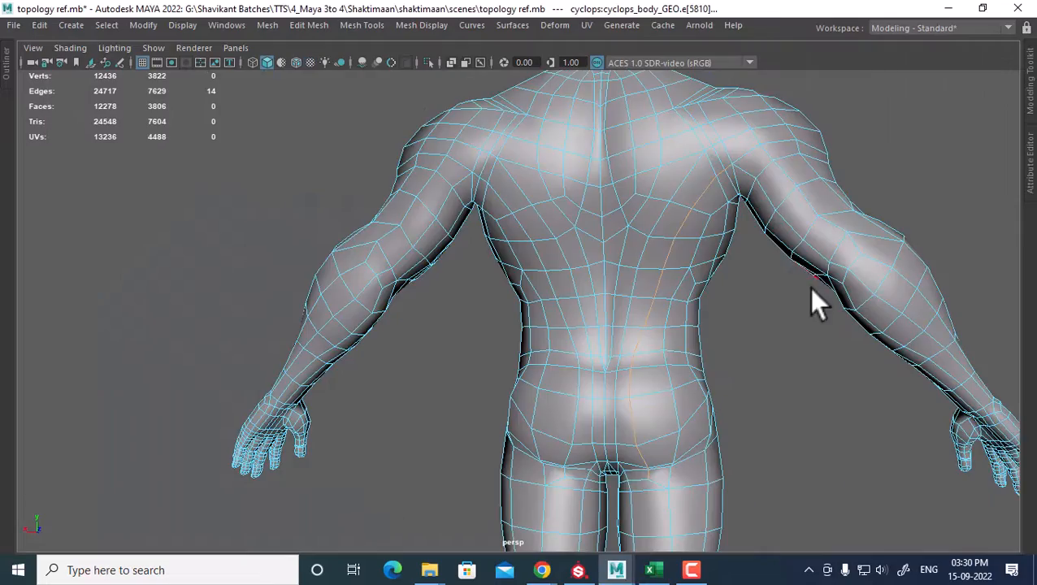
# Step: Follow the reference body's edge loops around the rear shoulder, through the armpit and beneath the chest muscle
pyautogui.keyDown('alt'); pyautogui.moveTo(811, 288); pyautogui.dragTo(734, 273); pyautogui.keyUp('alt')
pyautogui.doubleClick(722, 236)
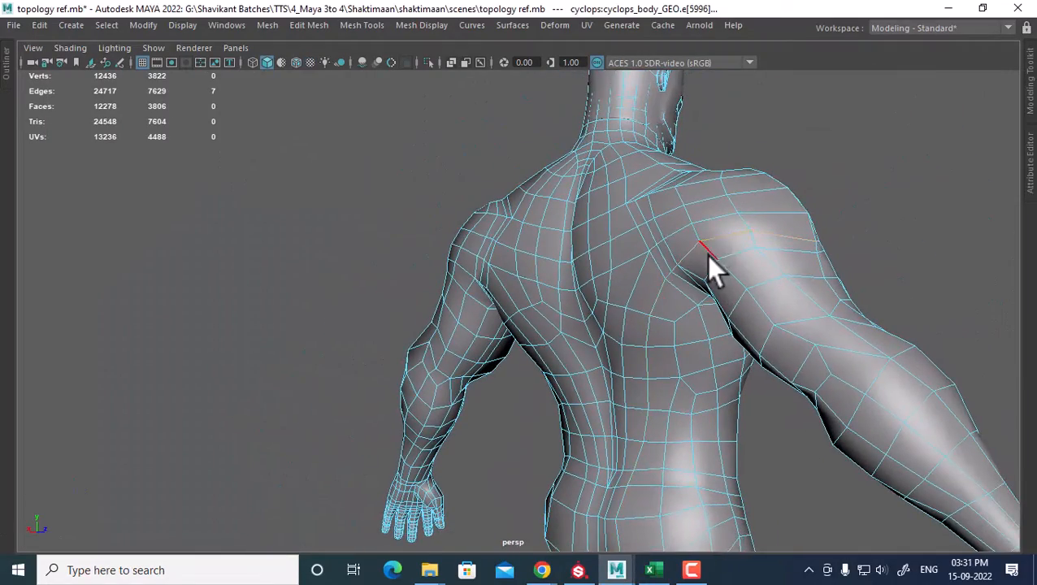
pyautogui.keyDown('shift'); pyautogui.doubleClick(656, 308); pyautogui.keyUp('shift')
pyautogui.keyDown('alt'); pyautogui.moveTo(713, 312); pyautogui.dragTo(644, 331); pyautogui.keyUp('alt')
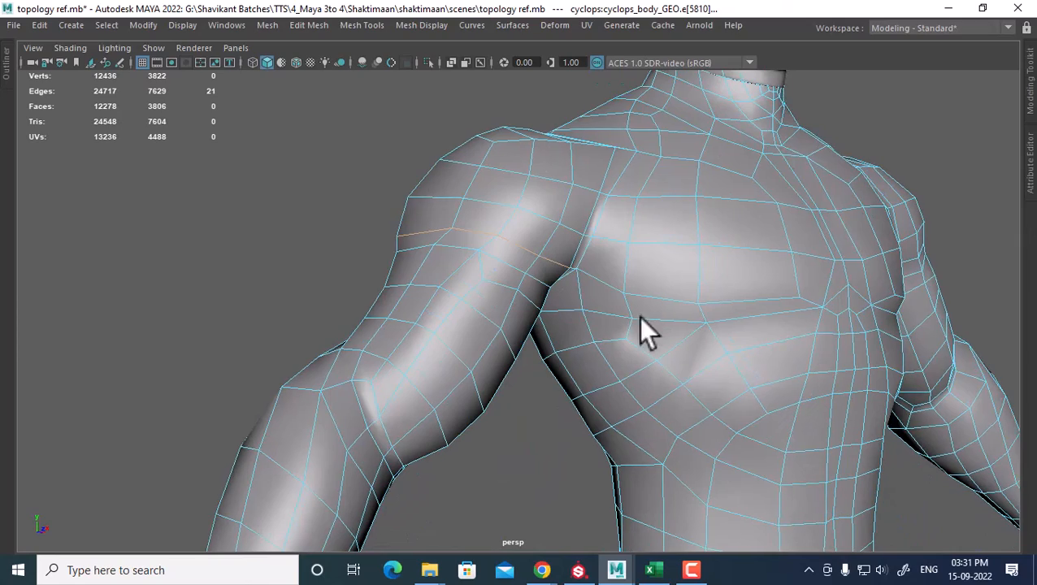
pyautogui.keyDown('shift'); pyautogui.doubleClick(578, 288); pyautogui.keyUp('shift')
pyautogui.keyDown('alt'); pyautogui.moveTo(655, 348); pyautogui.dragTo(593, 302, button='right'); pyautogui.keyUp('alt')
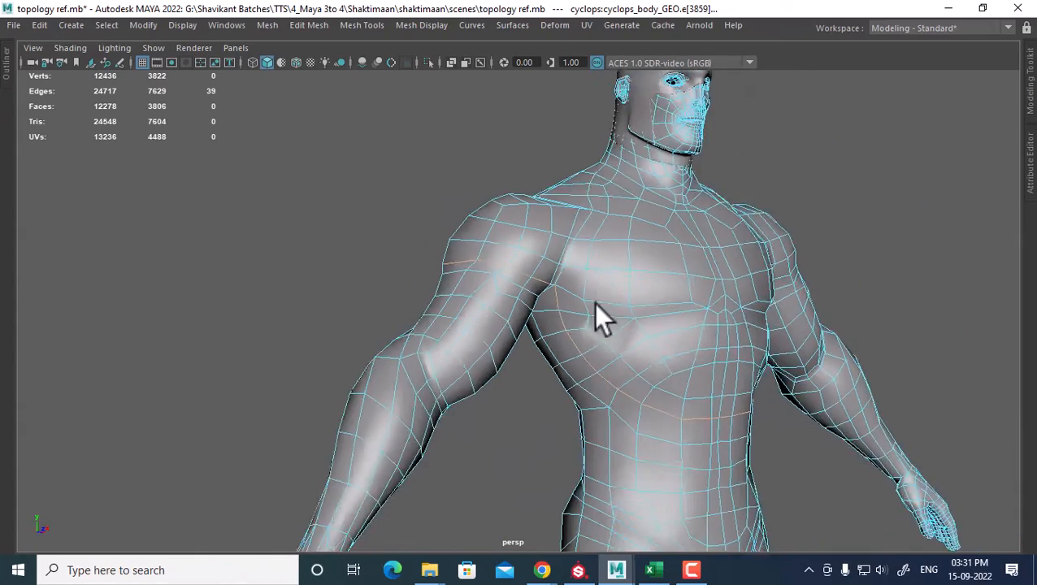
pyautogui.keyDown('alt'); pyautogui.moveTo(594, 302); pyautogui.dragTo(682, 350); pyautogui.keyUp('alt')
pyautogui.keyDown('alt'); pyautogui.moveTo(685, 294); pyautogui.dragTo(620, 289); pyautogui.keyUp('alt')
pyautogui.keyDown('alt'); pyautogui.moveTo(620, 290); pyautogui.dragTo(696, 271, button='right'); pyautogui.keyUp('alt')
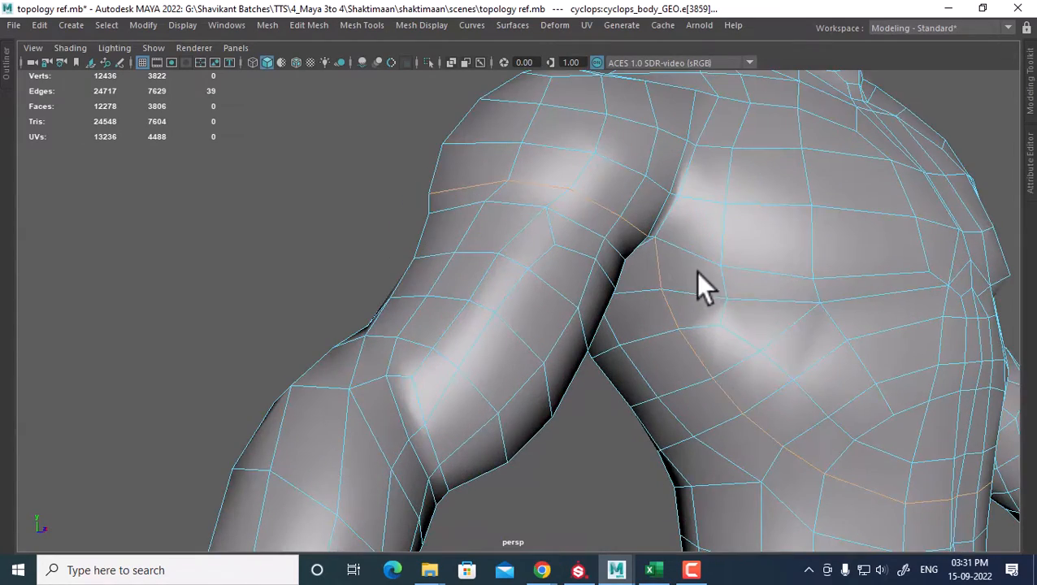
# Step: Compare the edge loops around the top of the arm and armpit on the reference body and the character
pyautogui.keyDown('shift'); pyautogui.doubleClick(683, 251); pyautogui.keyUp('shift')
pyautogui.keyDown('alt'); pyautogui.moveTo(641, 249); pyautogui.dragTo(650, 347); pyautogui.keyUp('alt')
pyautogui.doubleClick(850, 260)
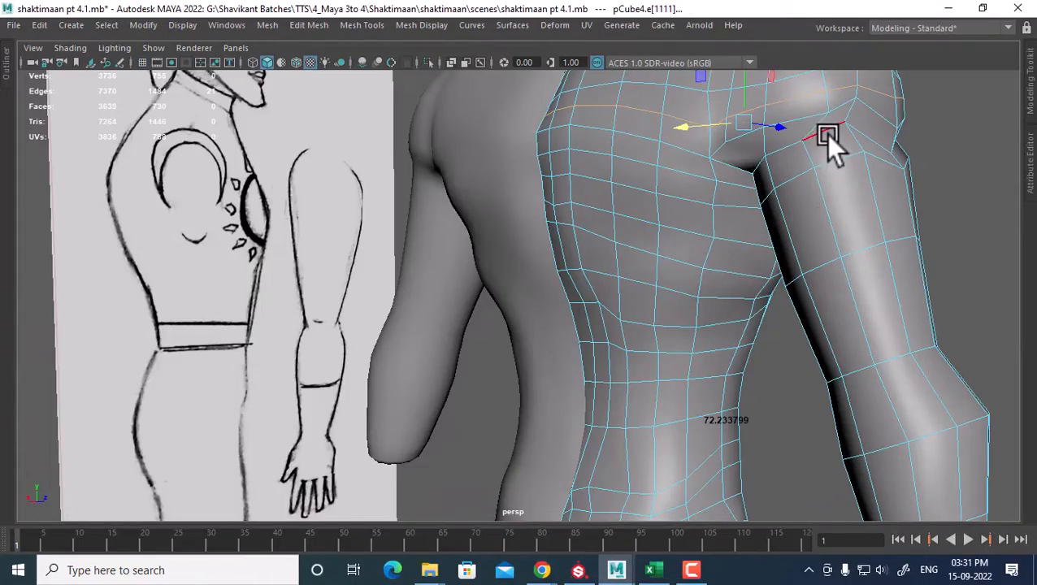
pyautogui.keyDown('alt'); pyautogui.moveTo(824, 132); pyautogui.dragTo(825, 215); pyautogui.keyUp('alt')
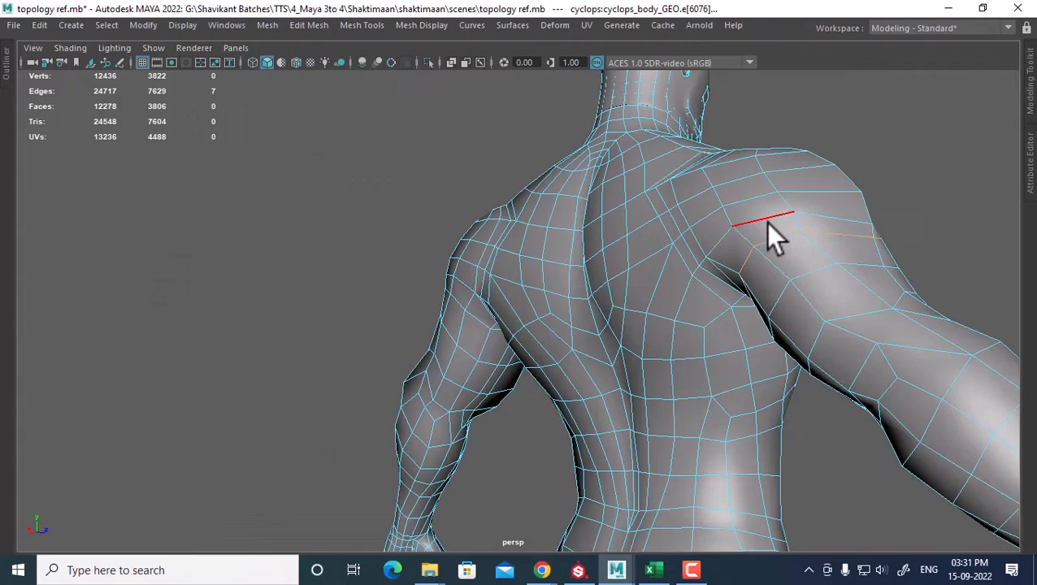
pyautogui.doubleClick(768, 221)
pyautogui.keyDown('alt'); pyautogui.moveTo(685, 430); pyautogui.dragTo(613, 351); pyautogui.keyUp('alt')
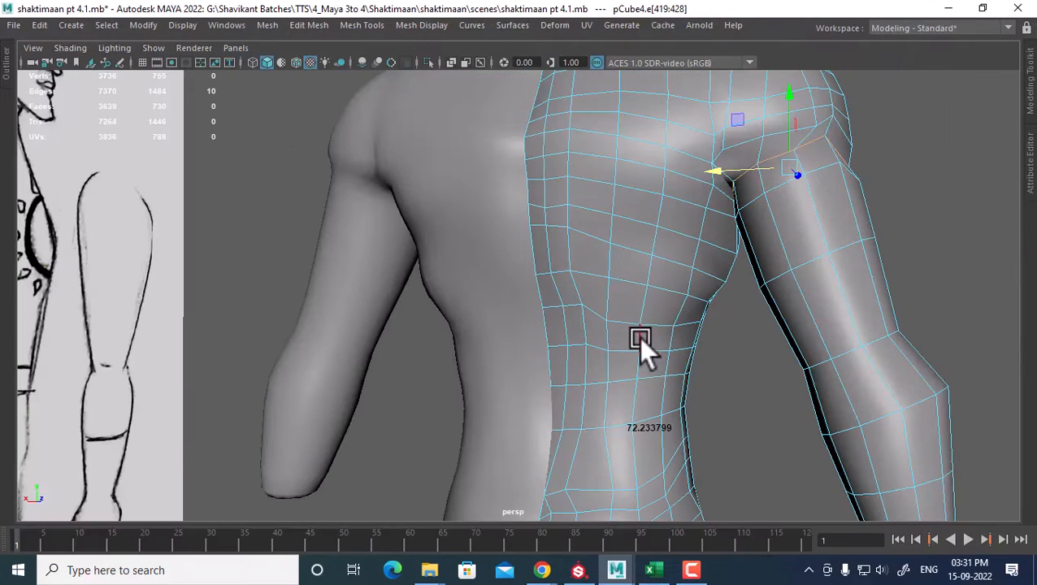
# Step: Move the third column's two lower-back vertices just below the waist toward the spine
pyautogui.moveTo(639, 338)
pyautogui.keyDown('alt'); pyautogui.mouseDown()
pyautogui.moveTo(633, 253)
pyautogui.moveTo(658, 295)
pyautogui.moveTo(630, 331)
pyautogui.mouseUp(); pyautogui.keyUp('alt')
pyautogui.keyDown('alt'); pyautogui.moveTo(631, 331); pyautogui.dragTo(600, 344, button='middle'); pyautogui.keyUp('alt')
pyautogui.click(606, 343)
pyautogui.scroll(3, 601, 318)
pyautogui.moveTo(655, 237); pyautogui.dragTo(510, 78, button='right')
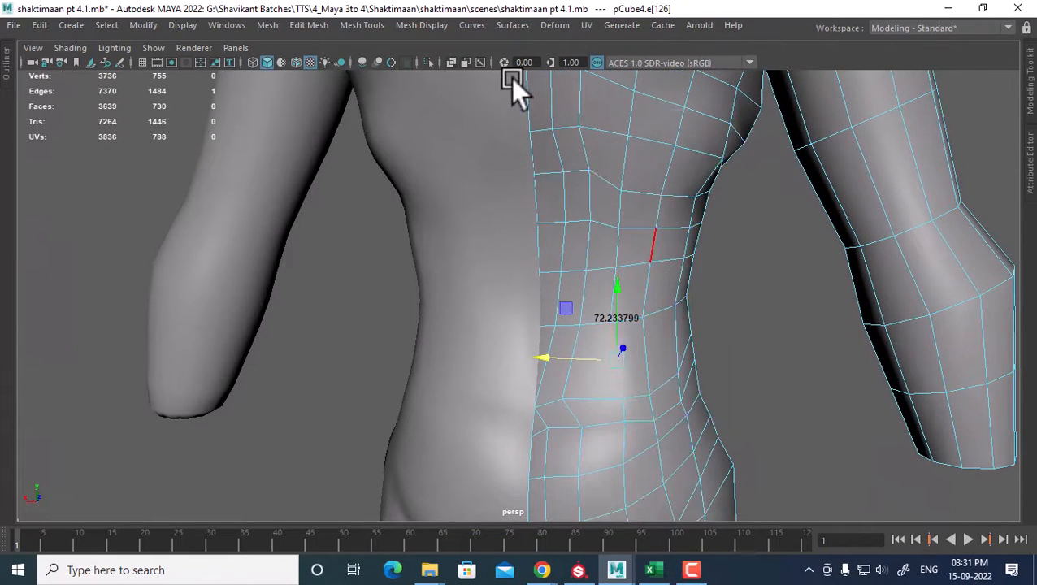
pyautogui.scroll(2, 635, 379)
pyautogui.keyDown('alt'); pyautogui.moveTo(634, 379); pyautogui.dragTo(624, 364, button='middle'); pyautogui.keyUp('alt')
pyautogui.click(625, 363)
pyautogui.moveTo(639, 412); pyautogui.dragTo(581, 364, button='middle')
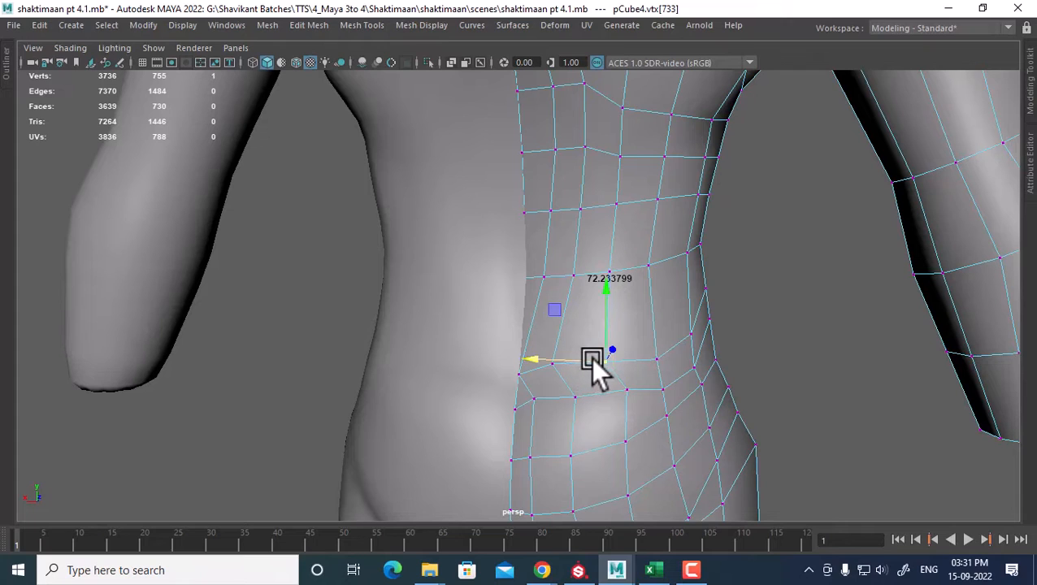
pyautogui.click(627, 389)
pyautogui.moveTo(570, 389); pyautogui.dragTo(557, 391)
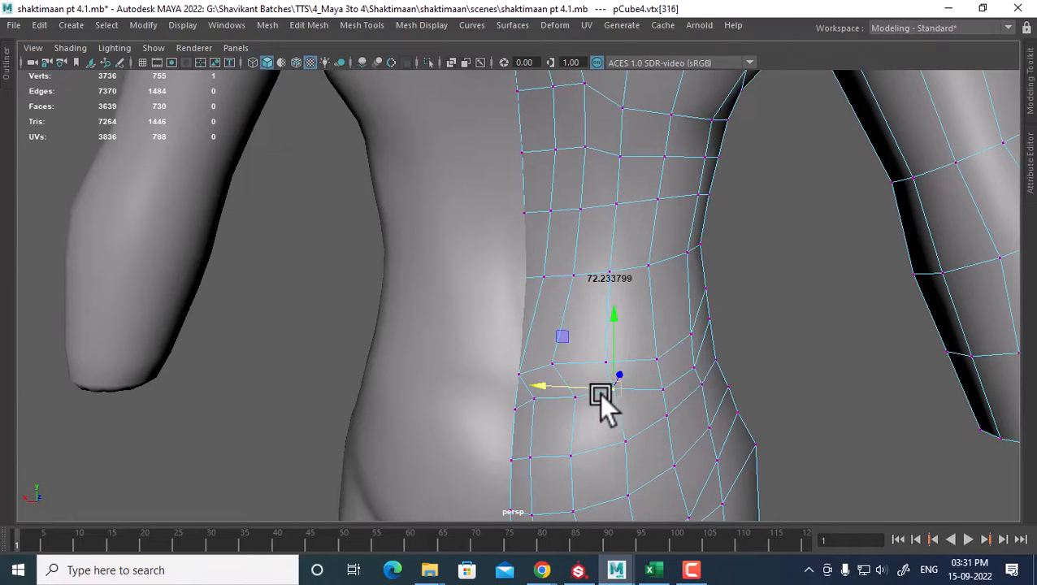
pyautogui.click(605, 358)
# Step: Shift the third column's next four vertices up the back slightly away from the spine to smooth the line
pyautogui.click(608, 273)
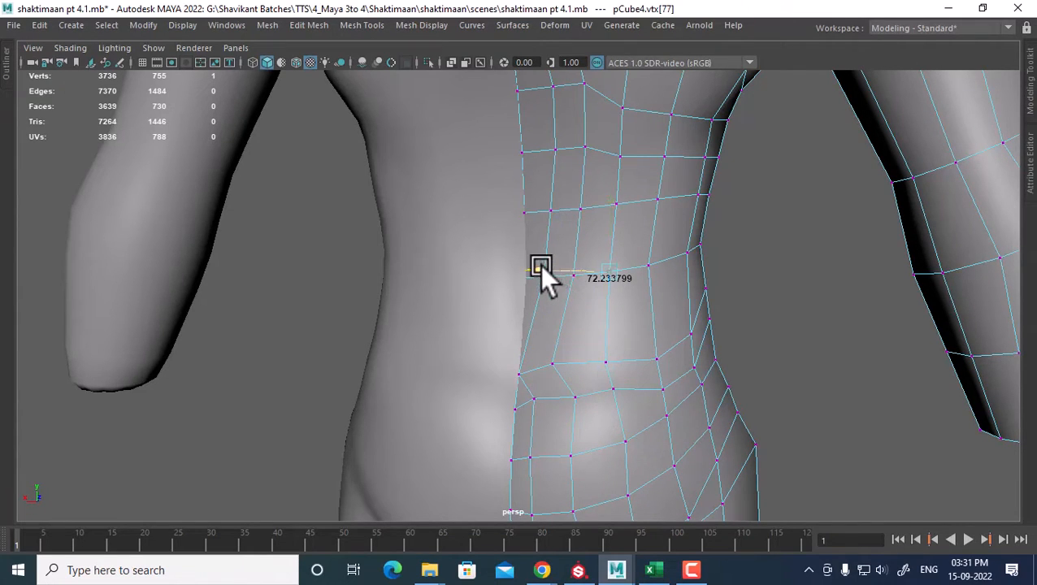
pyautogui.press('Up')
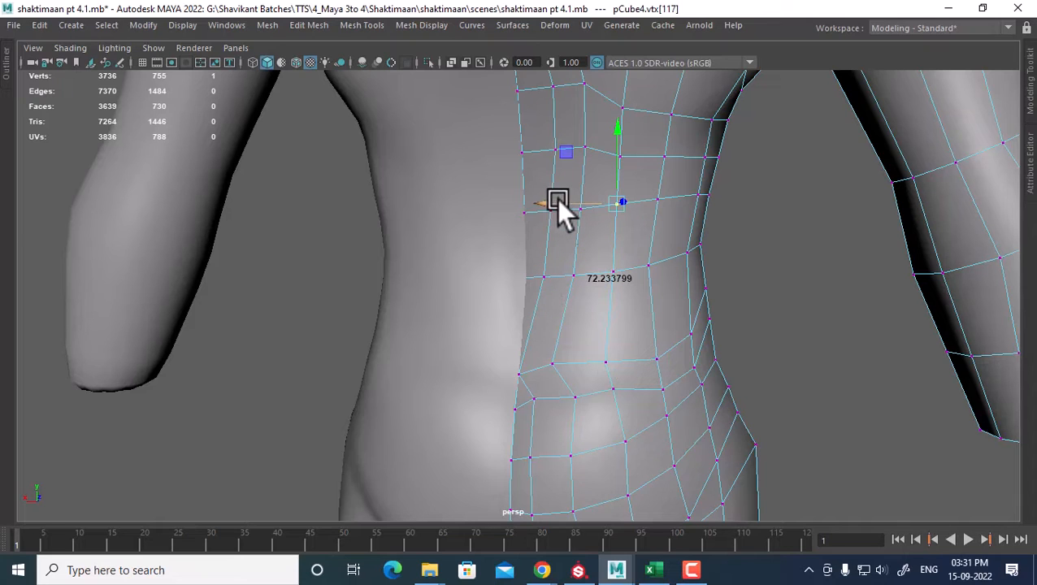
pyautogui.press('Up')
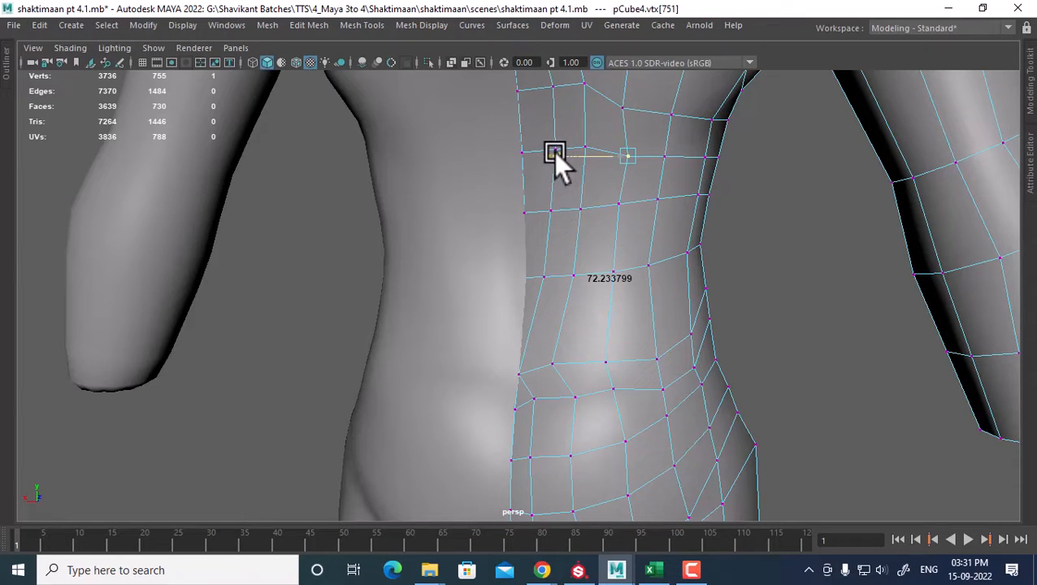
pyautogui.press('Up')
pyautogui.moveTo(552, 109); pyautogui.dragTo(559, 111)
# Step: Raise the topmost adjusted third-column vertex slightly to even out the row across the middle back
pyautogui.keyDown('alt'); pyautogui.moveTo(655, 190); pyautogui.dragTo(659, 300, button='middle'); pyautogui.keyUp('alt')
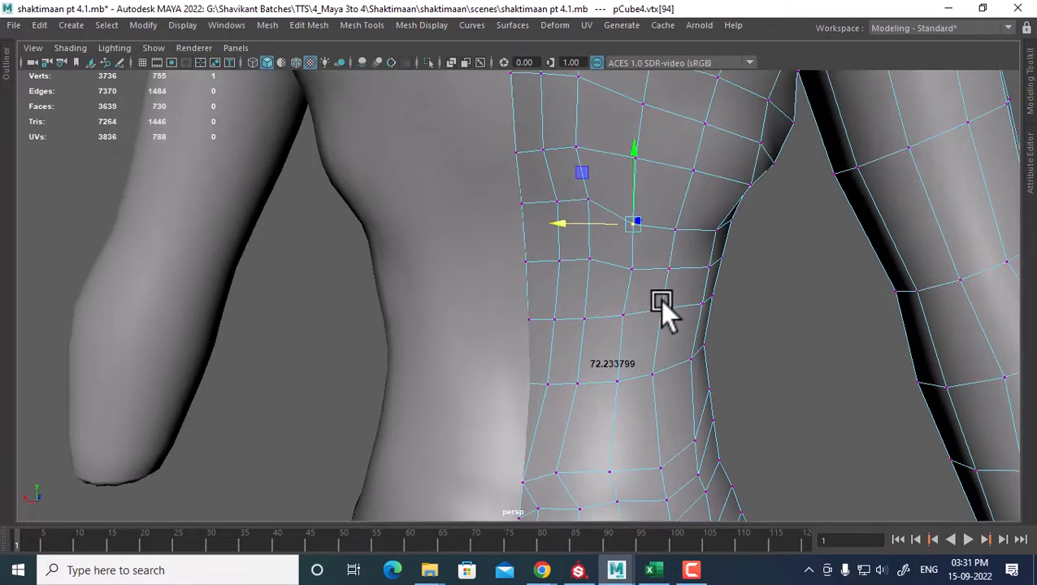
pyautogui.moveTo(632, 155); pyautogui.dragTo(633, 137)
pyautogui.keyDown('alt'); pyautogui.moveTo(648, 153); pyautogui.dragTo(642, 233, button='middle'); pyautogui.keyUp('alt')
pyautogui.scroll(-3, 641, 232)
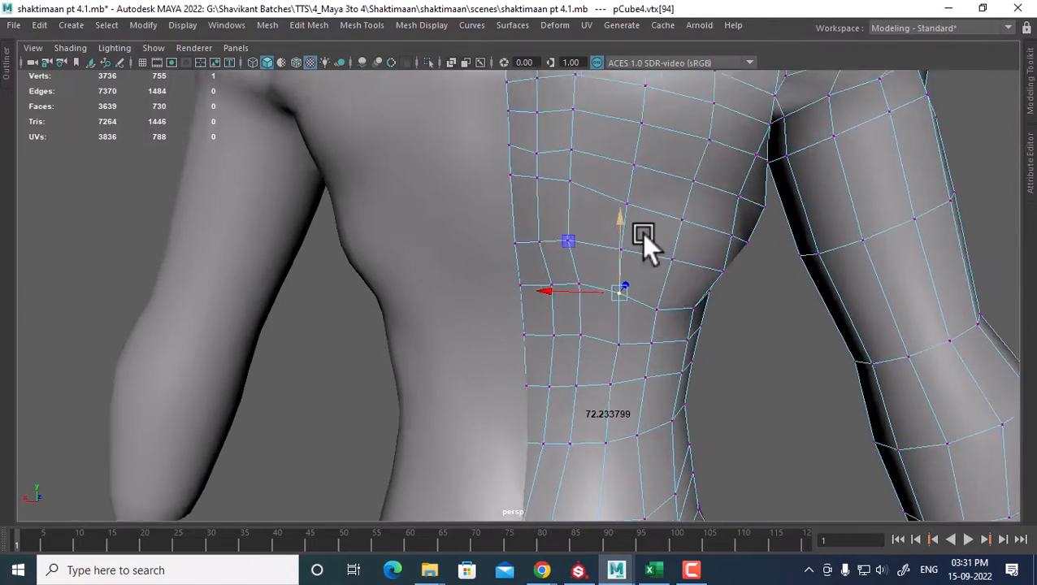
pyautogui.keyDown('alt'); pyautogui.moveTo(641, 225); pyautogui.dragTo(623, 272); pyautogui.keyUp('alt')
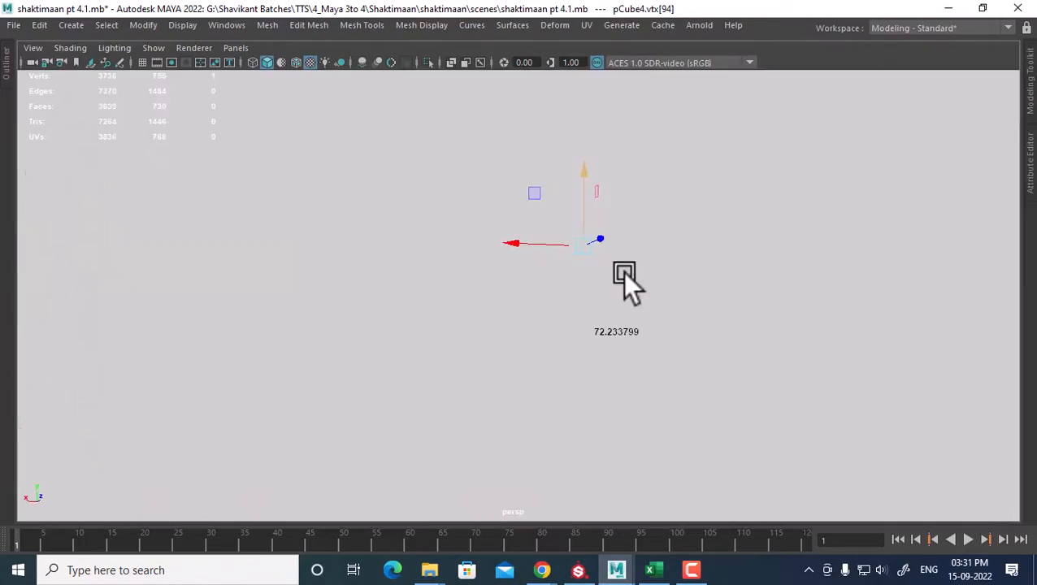
pyautogui.scroll(3, 679, 349)
pyautogui.keyDown('alt'); pyautogui.moveTo(681, 350); pyautogui.dragTo(664, 271); pyautogui.keyUp('alt')
pyautogui.keyDown('alt'); pyautogui.moveTo(664, 271); pyautogui.dragTo(664, 378, button='middle'); pyautogui.keyUp('alt')
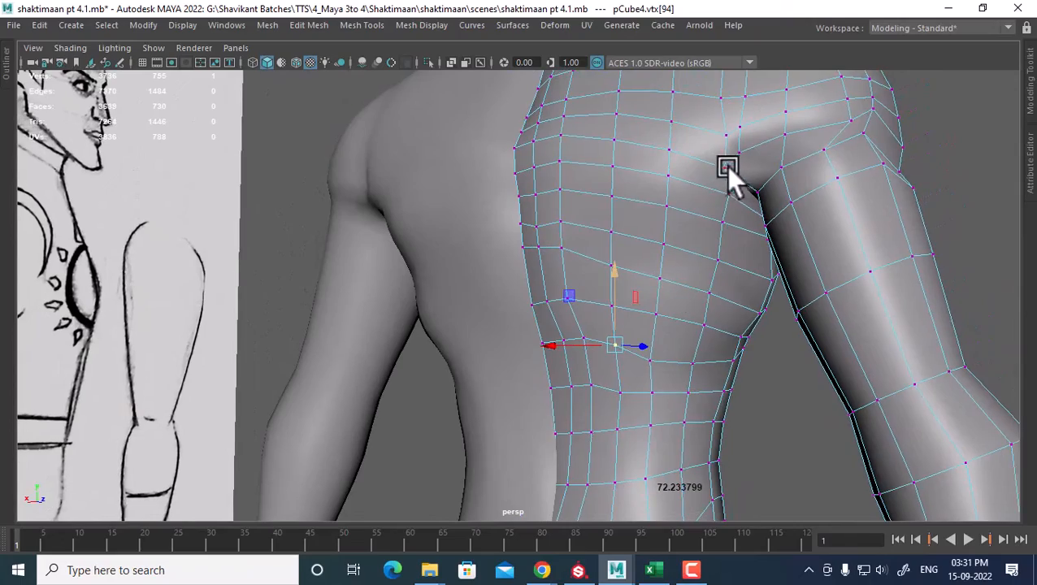
# Step: Select the edge loop running from the rear armpit around the back of the shoulder and examine its flow
pyautogui.keyDown('alt'); pyautogui.moveTo(725, 165); pyautogui.dragTo(812, 213); pyautogui.keyUp('alt')
pyautogui.moveTo(849, 146); pyautogui.dragTo(857, 124, button='right')
pyautogui.doubleClick(856, 123)
pyautogui.keyDown('alt'); pyautogui.moveTo(856, 136); pyautogui.dragTo(718, 231); pyautogui.keyUp('alt')
pyautogui.keyDown('alt'); pyautogui.moveTo(731, 195); pyautogui.dragTo(704, 186); pyautogui.keyUp('alt')
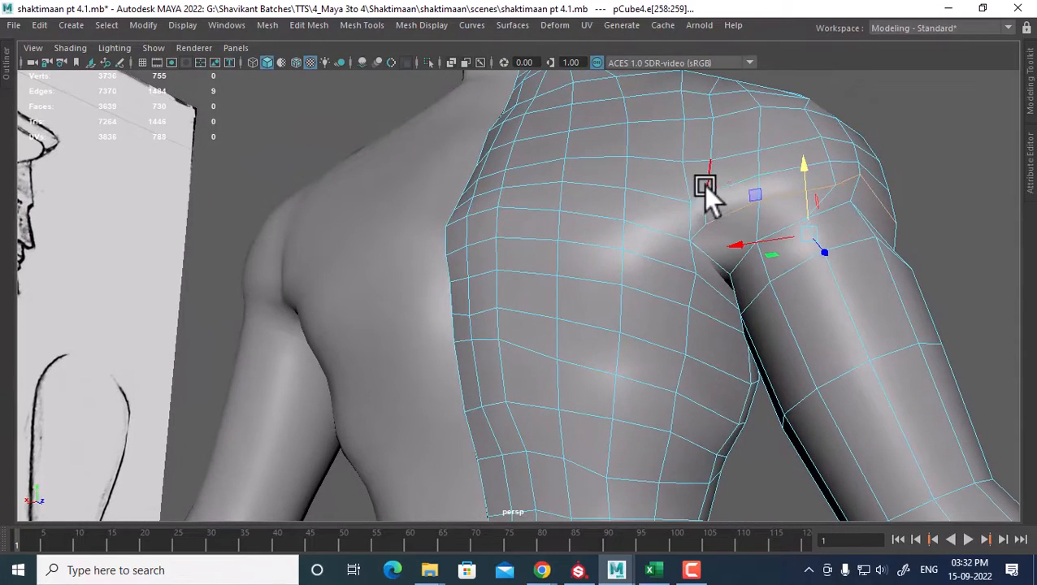
# Step: Run Cleanup set to select matching 4-sided faces on all polygonal objects, and inspect the rear armpit for non-quad faces
pyautogui.moveTo(705, 186); pyautogui.dragTo(719, 509, button='right')
pyautogui.moveTo(837, 115); pyautogui.dragTo(213, 114)
pyautogui.click(262, 169)
pyautogui.click(270, 200)
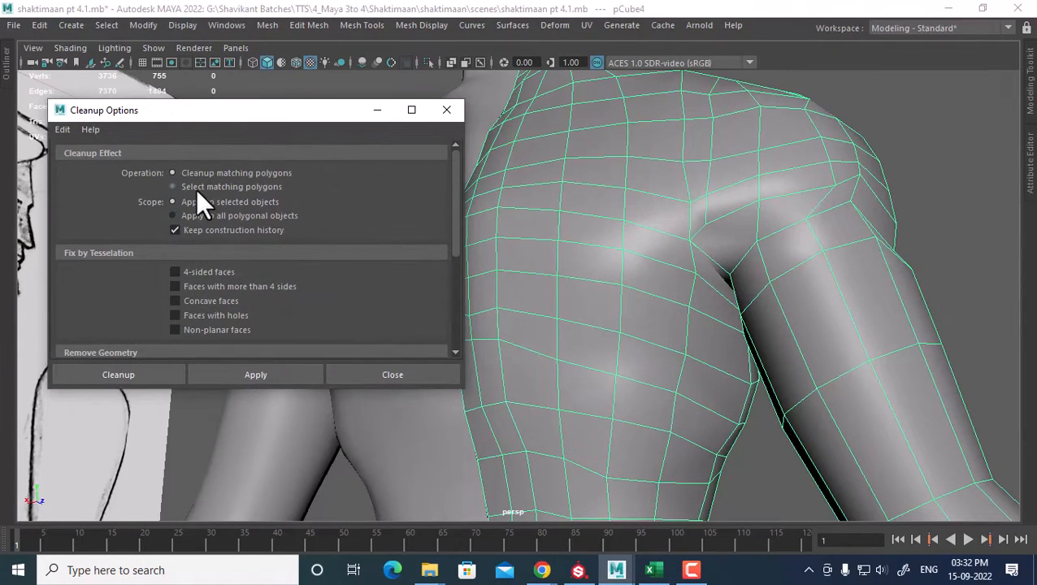
pyautogui.click(195, 188)
pyautogui.click(229, 216)
pyautogui.click(205, 274)
pyautogui.click(317, 375)
pyautogui.scroll(-1, 753, 269)
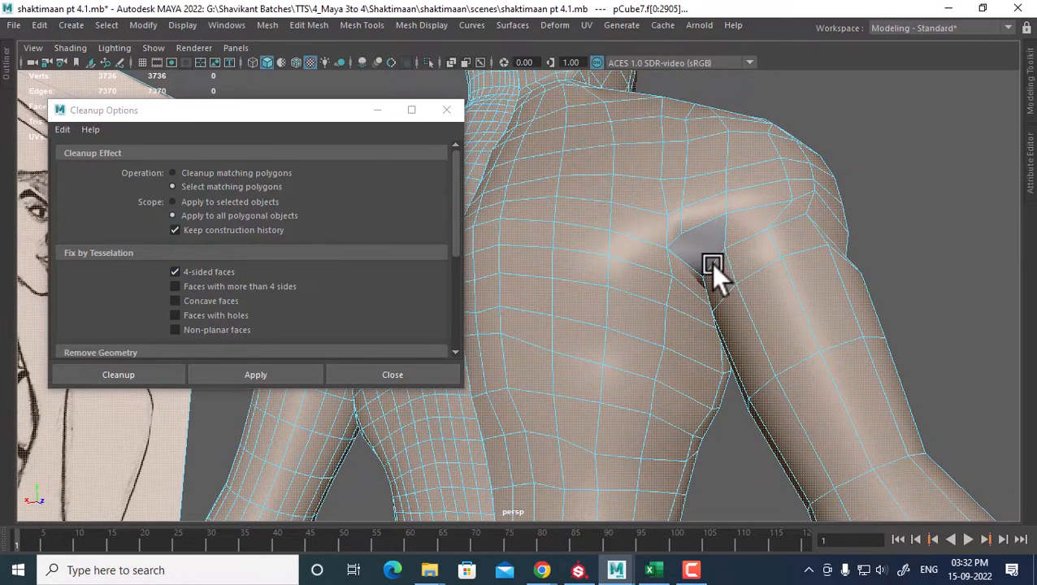
pyautogui.keyDown('alt'); pyautogui.moveTo(680, 310); pyautogui.dragTo(505, 382); pyautogui.keyUp('alt')
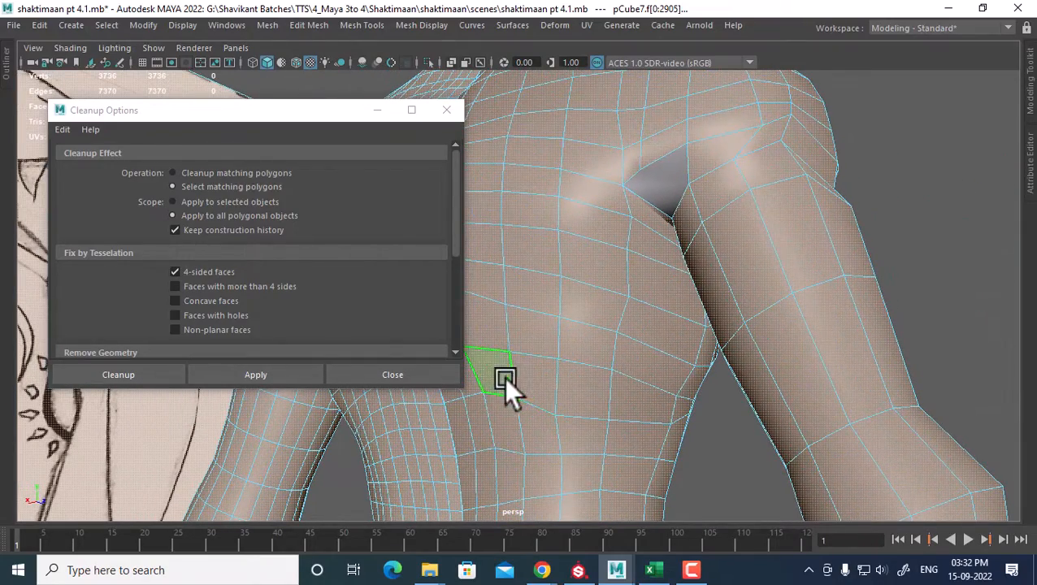
# Step: Close the cleanup options and trace the character's edge loop from the rear armpit over the shoulder to the chest
pyautogui.click(428, 374)
pyautogui.keyDown('alt'); pyautogui.moveTo(455, 358); pyautogui.dragTo(879, 189); pyautogui.keyUp('alt')
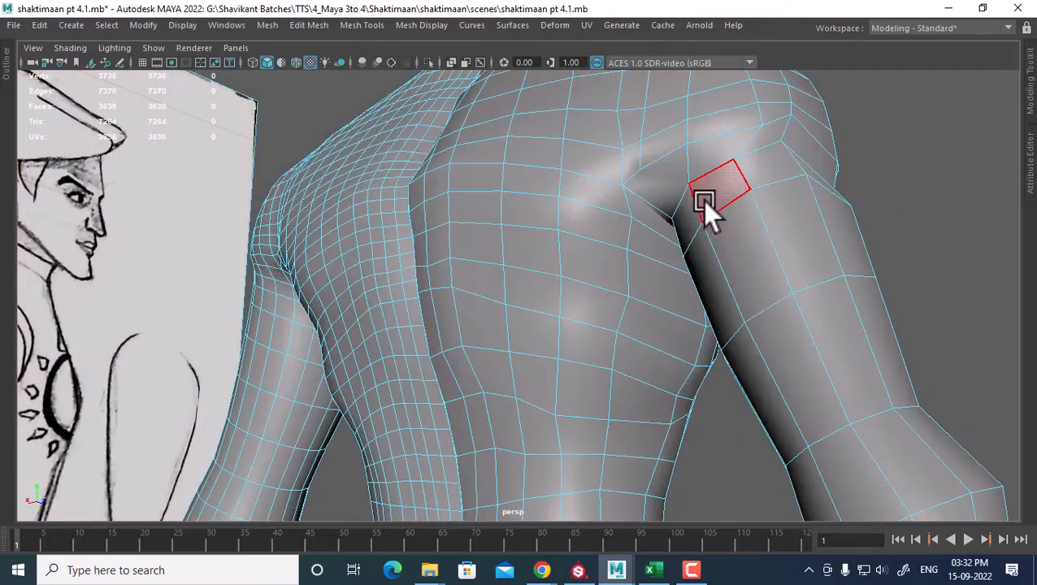
pyautogui.click(701, 200)
pyautogui.keyDown('alt'); pyautogui.moveTo(701, 200); pyautogui.dragTo(740, 262); pyautogui.keyUp('alt')
pyautogui.keyDown('alt'); pyautogui.moveTo(690, 297); pyautogui.dragTo(722, 259); pyautogui.keyUp('alt')
pyautogui.moveTo(726, 213); pyautogui.dragTo(729, 148, button='right')
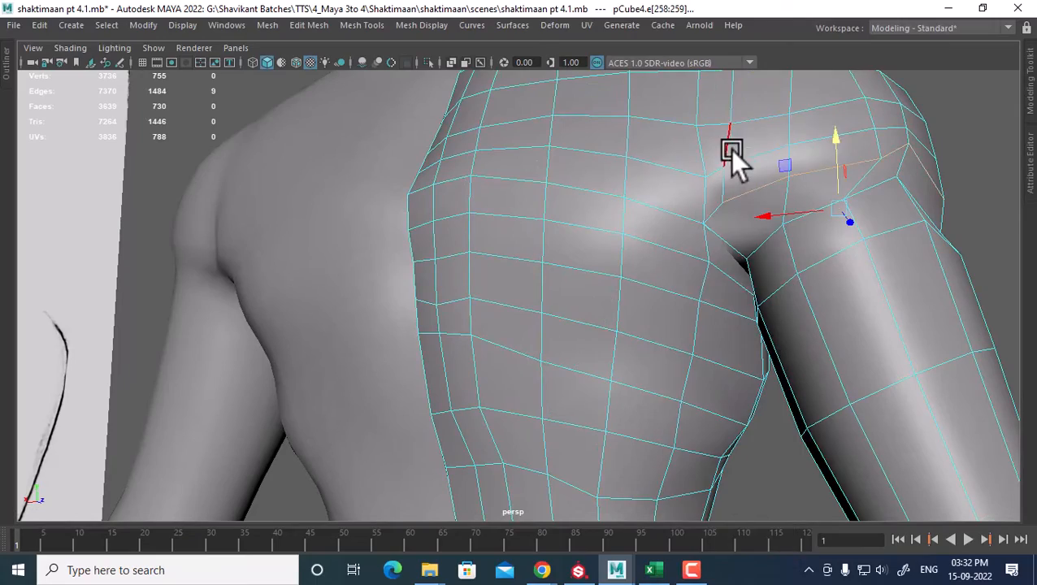
pyautogui.doubleClick(728, 148)
pyautogui.keyDown('alt'); pyautogui.moveTo(727, 147); pyautogui.dragTo(477, 242); pyautogui.keyUp('alt')
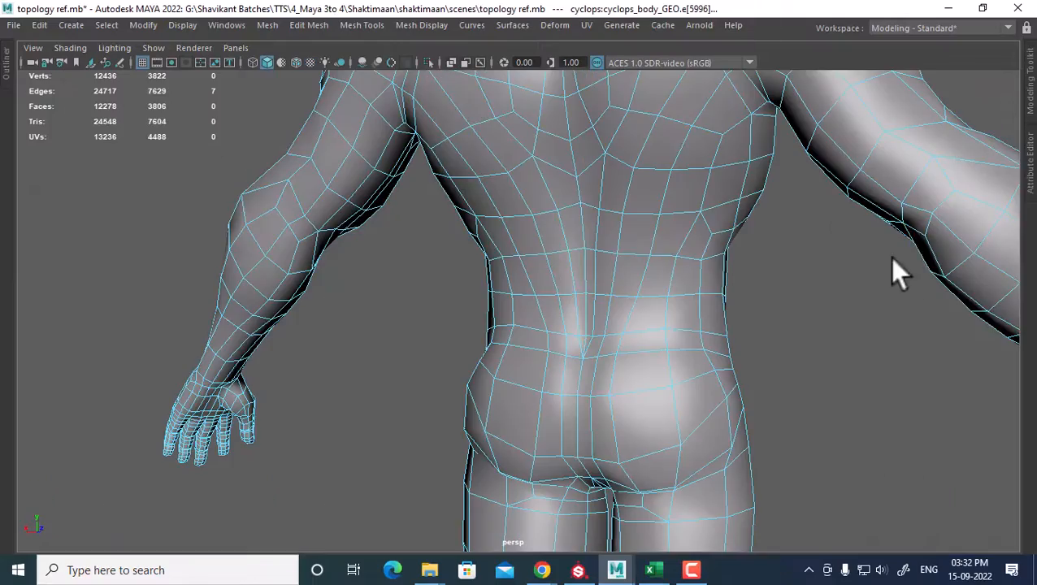
# Step: Examine the reference body's edge loop over the shoulder from rear to front armpit, in wireframe and shaded display
pyautogui.keyDown('alt'); pyautogui.moveTo(894, 268); pyautogui.dragTo(580, 289); pyautogui.keyUp('alt')
pyautogui.keyDown('shift'); pyautogui.click(658, 268); pyautogui.keyUp('shift')
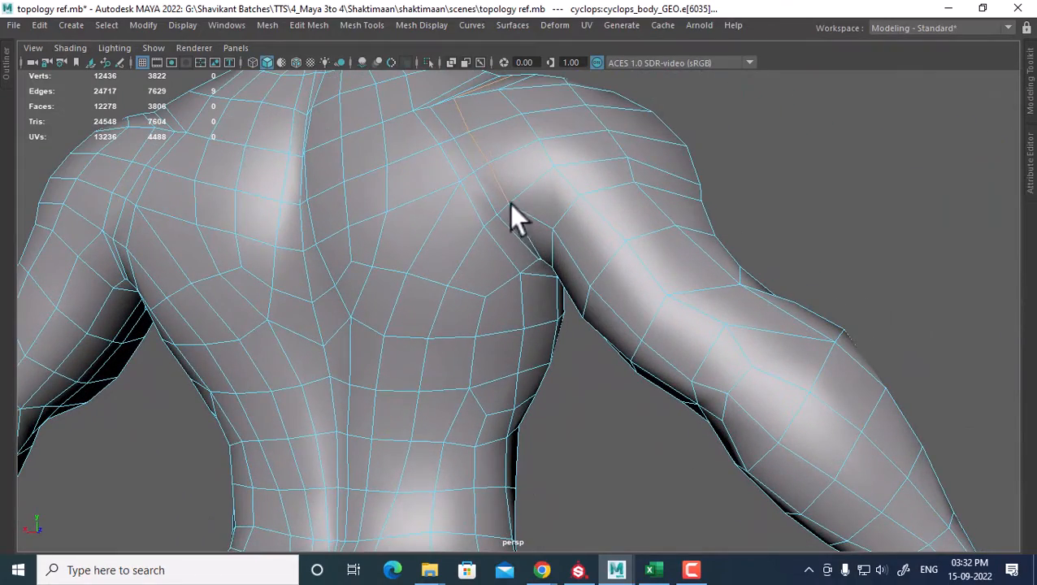
pyautogui.keyDown('alt'); pyautogui.moveTo(521, 205); pyautogui.dragTo(656, 420); pyautogui.keyUp('alt')
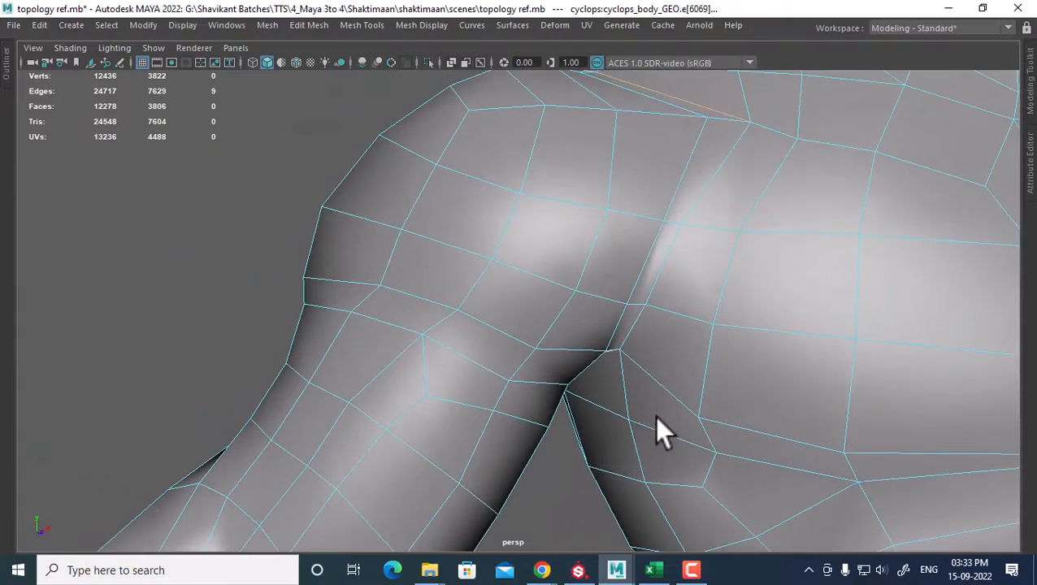
pyautogui.press('4')
pyautogui.keyDown('alt'); pyautogui.moveTo(650, 345); pyautogui.dragTo(717, 368); pyautogui.keyUp('alt')
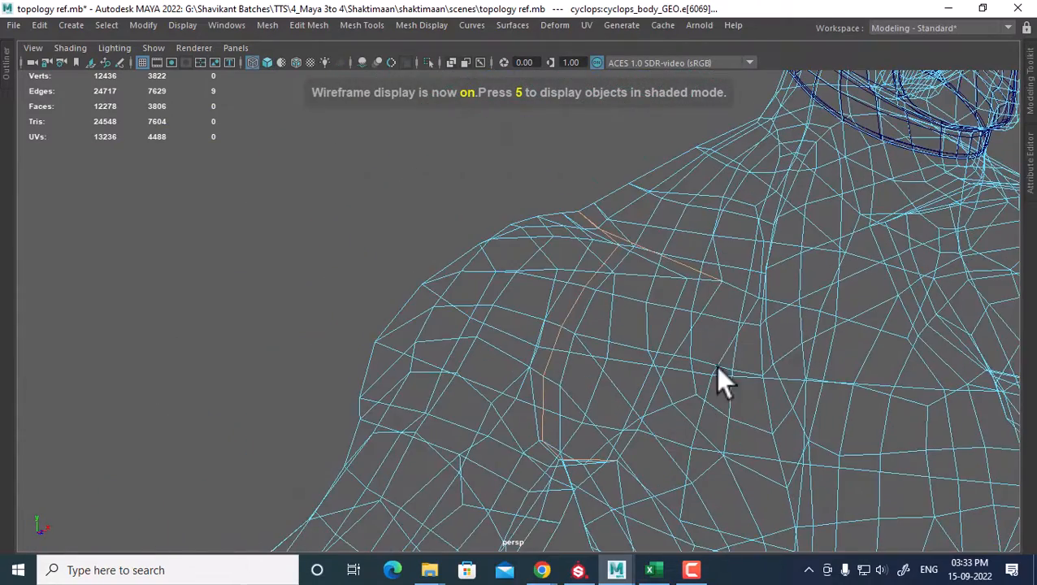
pyautogui.press('5')
pyautogui.moveTo(706, 334)
pyautogui.keyDown('alt'); pyautogui.mouseDown()
pyautogui.moveTo(740, 351)
pyautogui.moveTo(660, 374)
pyautogui.moveTo(650, 390)
pyautogui.mouseUp(); pyautogui.keyUp('alt')
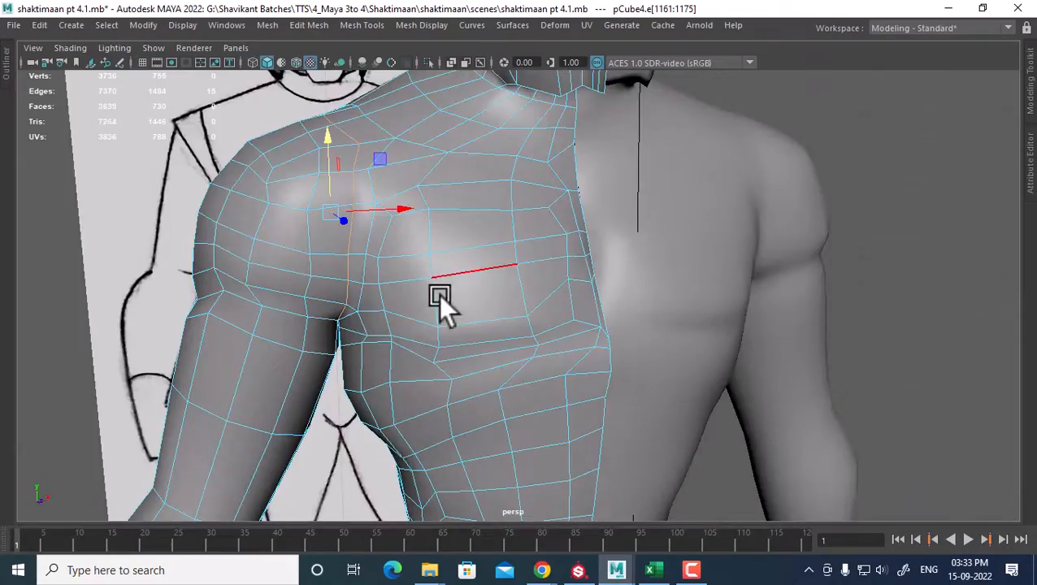
# Step: Cut new edges from the open end of the shoulder loop down the back to the armpit with Multi-Cut
pyautogui.moveTo(440, 301)
pyautogui.keyDown('alt'); pyautogui.mouseDown()
pyautogui.moveTo(655, 312)
pyautogui.moveTo(621, 209)
pyautogui.moveTo(694, 270)
pyautogui.moveTo(688, 417)
pyautogui.moveTo(634, 261)
pyautogui.moveTo(393, 265)
pyautogui.moveTo(386, 300)
pyautogui.moveTo(757, 355)
pyautogui.moveTo(685, 348)
pyautogui.moveTo(690, 296)
pyautogui.mouseUp(); pyautogui.keyUp('alt')
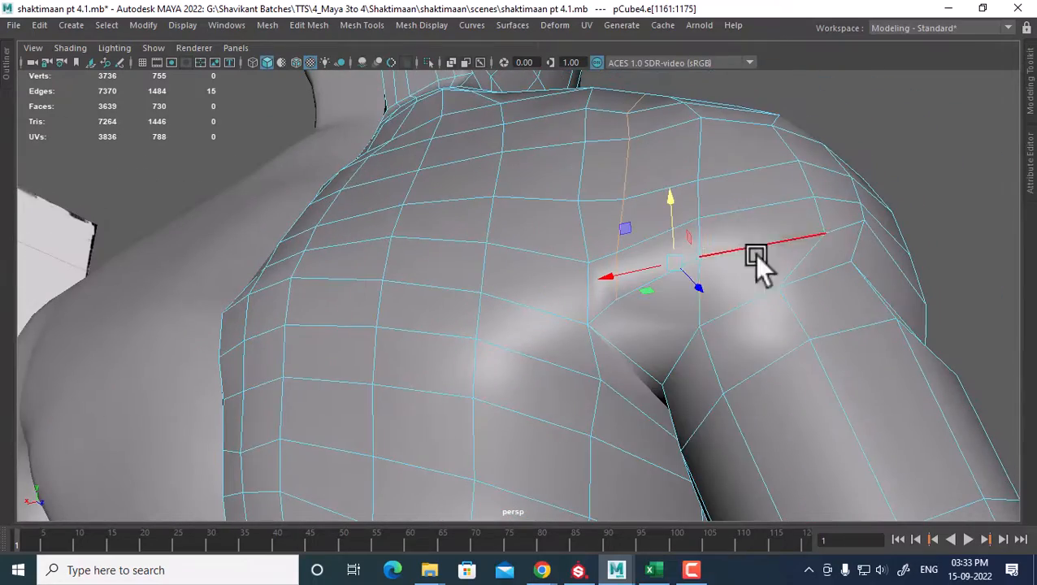
pyautogui.keyDown('shift'); pyautogui.rightClick(729, 195); pyautogui.keyUp('shift')
pyautogui.keyDown('shift'); pyautogui.moveTo(730, 196); pyautogui.dragTo(630, 198, button='right'); pyautogui.keyUp('shift')
pyautogui.click(616, 299)
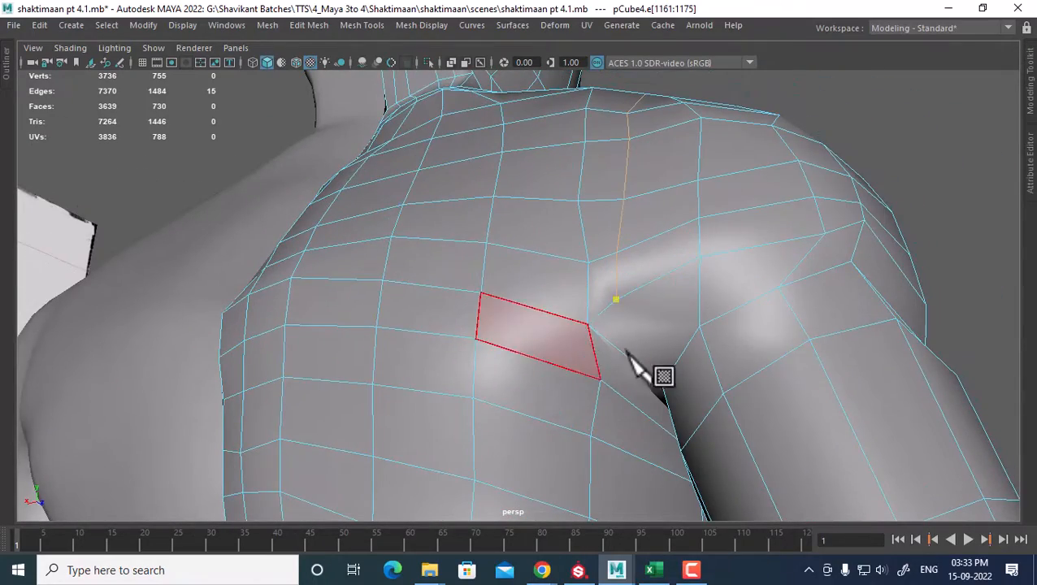
pyautogui.keyDown('alt'); pyautogui.moveTo(630, 358); pyautogui.dragTo(709, 361); pyautogui.keyUp('alt')
pyautogui.click(675, 394)
pyautogui.press('Return')
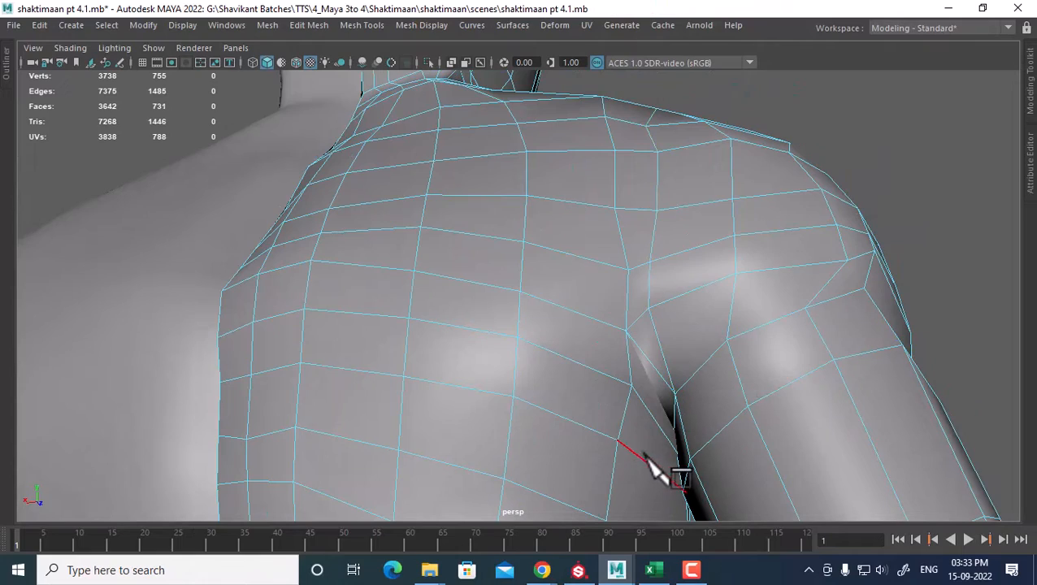
# Step: Compare the new armpit edges with the edge flow around the back armpit of the model in topology ref.mb
pyautogui.click(833, 359)
pyautogui.keyDown('alt'); pyautogui.moveTo(829, 426); pyautogui.dragTo(656, 247); pyautogui.keyUp('alt')
pyautogui.click(618, 189)
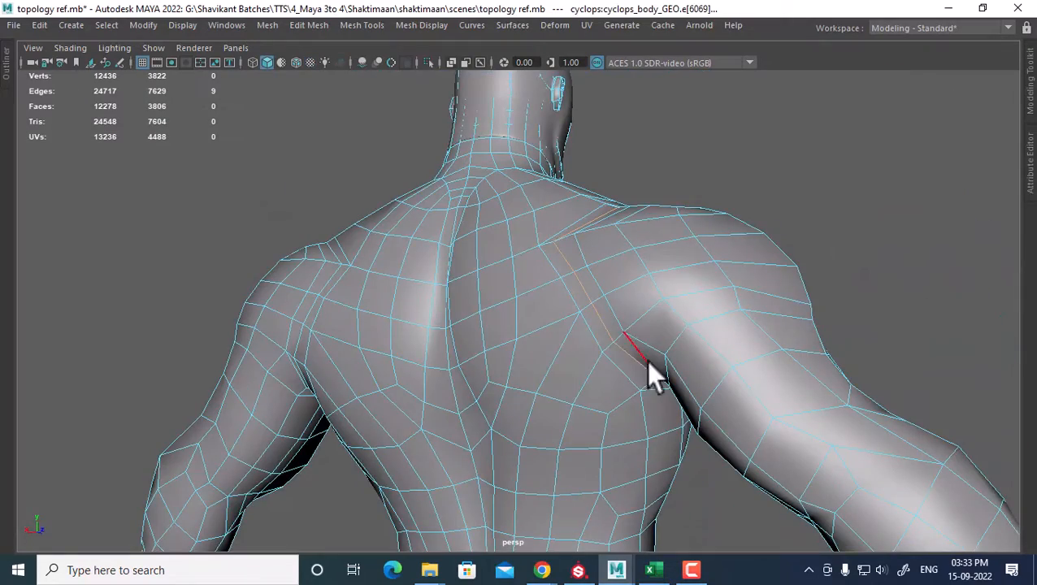
pyautogui.keyDown('alt'); pyautogui.moveTo(646, 361); pyautogui.dragTo(614, 353); pyautogui.keyUp('alt')
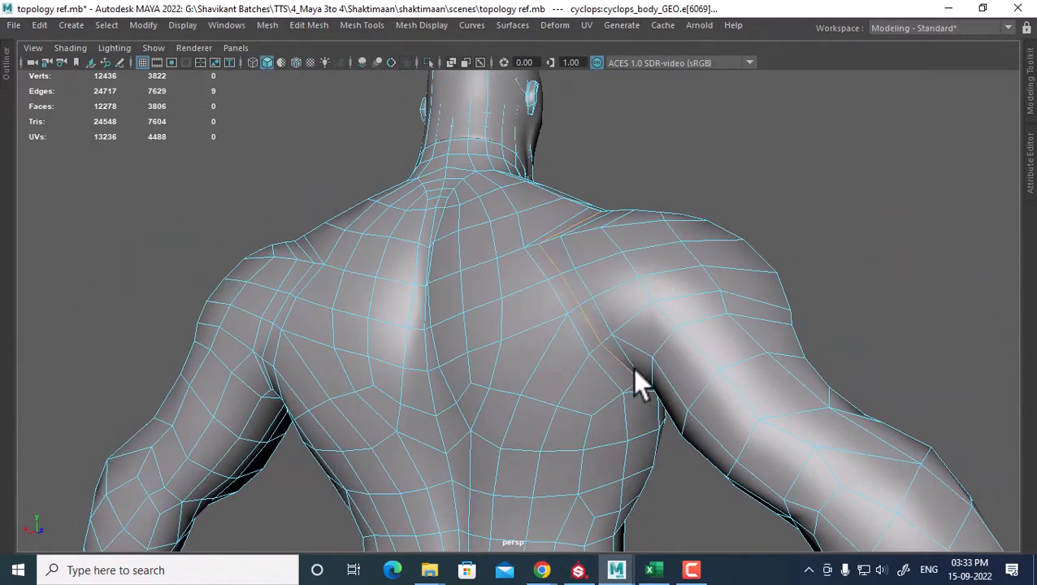
pyautogui.keyDown('alt'); pyautogui.moveTo(636, 370); pyautogui.dragTo(632, 338); pyautogui.keyUp('alt')
pyautogui.hotkey('alt', 'Tab')
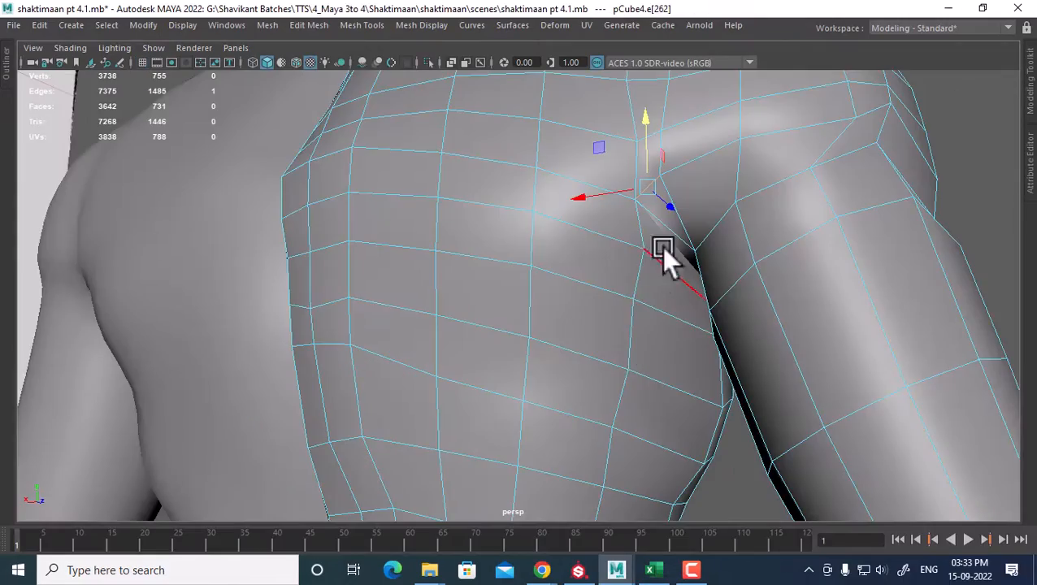
# Step: Preview the back armpit area smoothed, return to the unsmoothed mesh and inspect the short edges around the armpit corner
pyautogui.keyDown('alt'); pyautogui.moveTo(660, 246); pyautogui.dragTo(636, 223); pyautogui.keyUp('alt')
pyautogui.press('3')
pyautogui.click(675, 219)
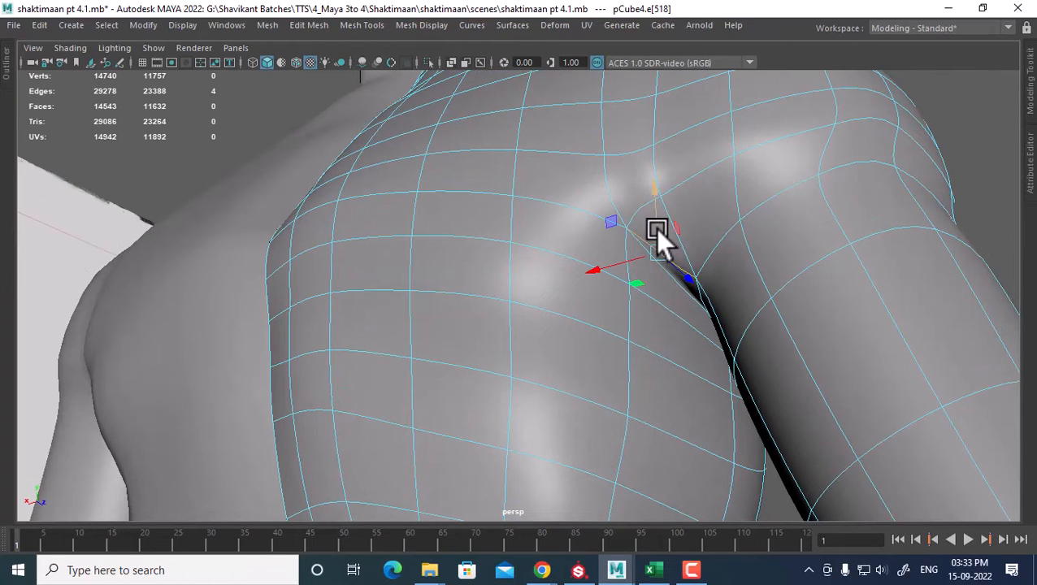
pyautogui.press('1')
pyautogui.keyDown('alt'); pyautogui.moveTo(656, 227); pyautogui.dragTo(655, 293); pyautogui.keyUp('alt')
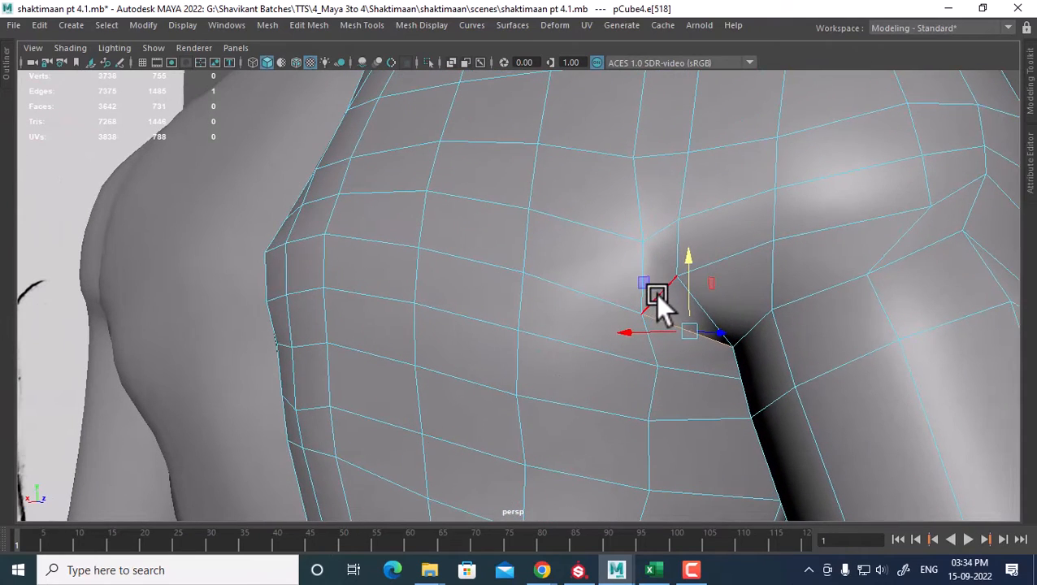
pyautogui.click(655, 292)
pyautogui.keyDown('alt'); pyautogui.moveTo(655, 293); pyautogui.dragTo(685, 234, button='middle'); pyautogui.keyUp('alt')
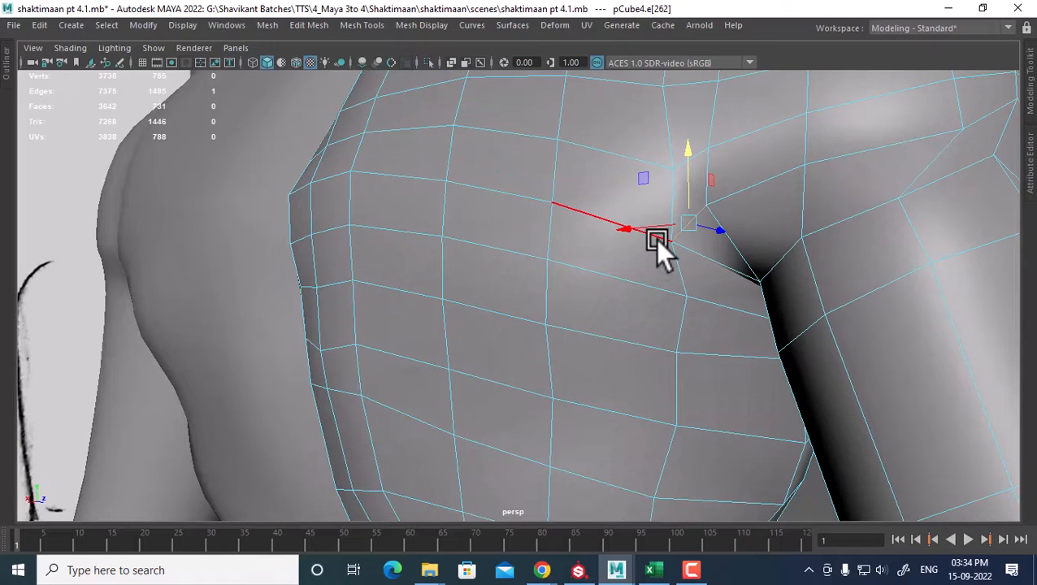
# Step: Try spinning the horizontal back edge that ends at the armpit corner into different directions
pyautogui.click(659, 244)
pyautogui.hotkey('ctrl', 'alt', 'Right')
pyautogui.hotkey('ctrl', 'alt', 'Right')
pyautogui.hotkey('ctrl', 'alt', 'Right')
pyautogui.hotkey('ctrl', 'alt', 'Right')
pyautogui.hotkey('ctrl', 'alt', 'Right')
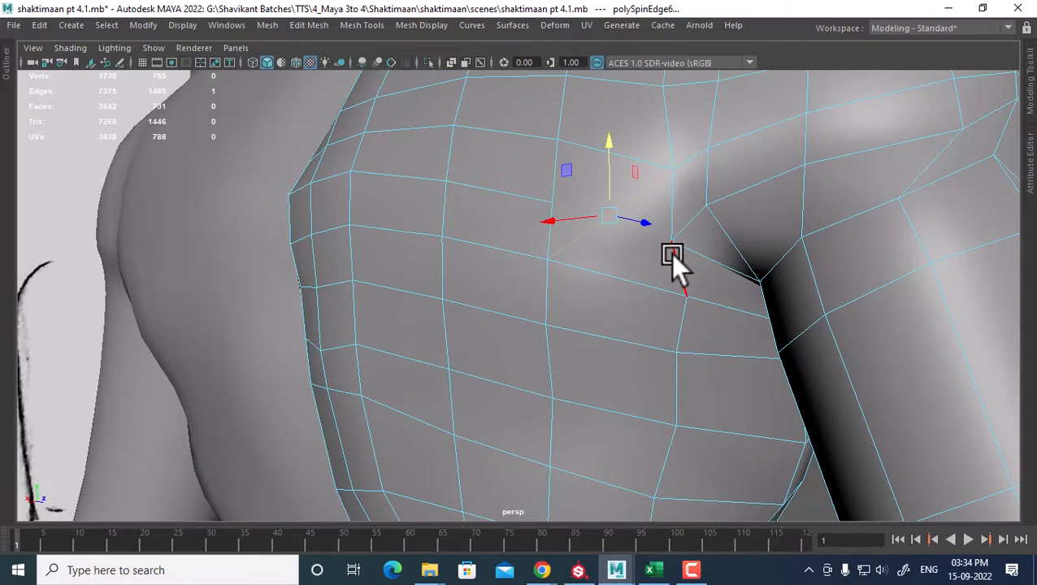
pyautogui.hotkey('ctrl', 'alt', 'Right')
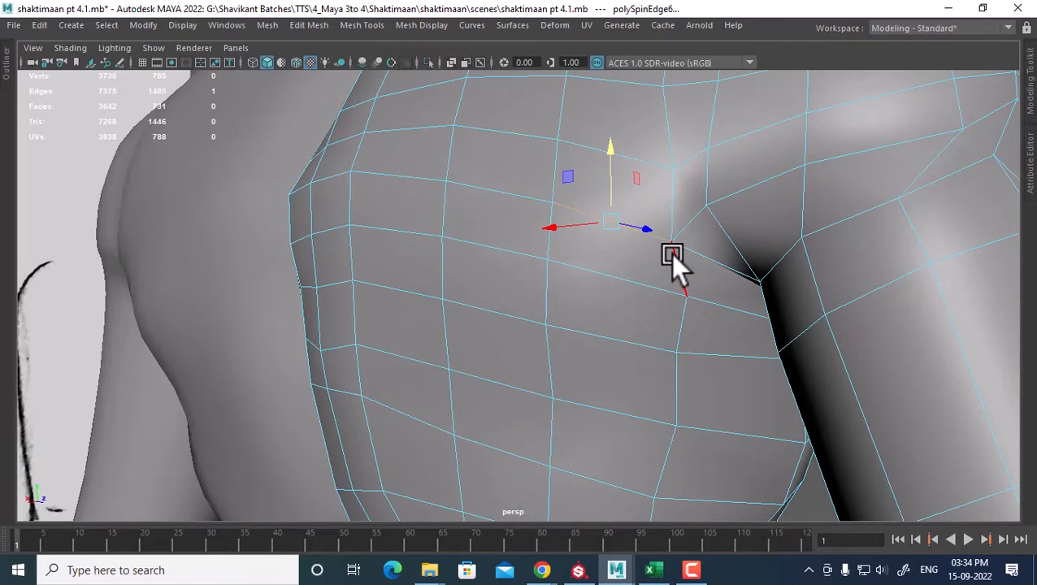
# Step: Spin the horizontal edge one row lower on the back so it runs diagonally up to the armpit corner
pyautogui.click(624, 279)
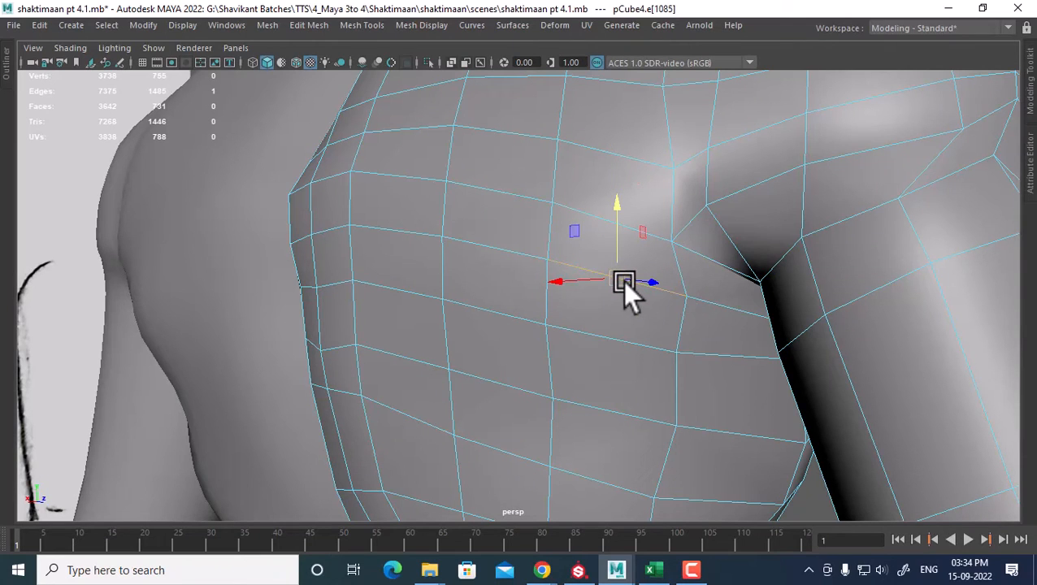
pyautogui.hotkey('ctrl', 'alt', 'Right')
pyautogui.hotkey('ctrl', 'alt', 'Left')
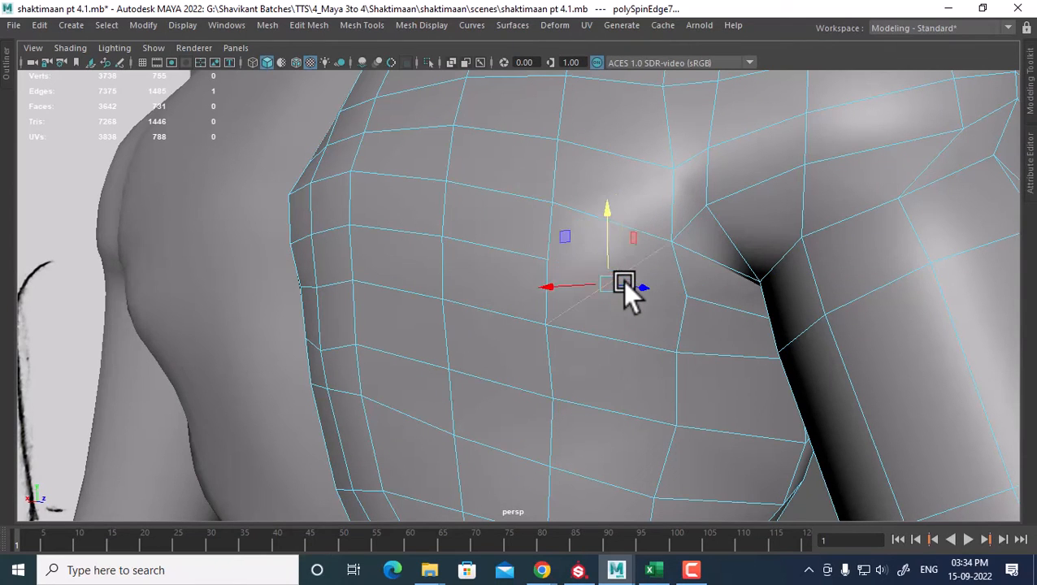
# Step: Shift the vertices of the outer back column below the spun edge one by one towards the spine to even the spacing
pyautogui.keyDown('alt'); pyautogui.moveTo(713, 319); pyautogui.dragTo(539, 237, button='right'); pyautogui.keyUp('alt')
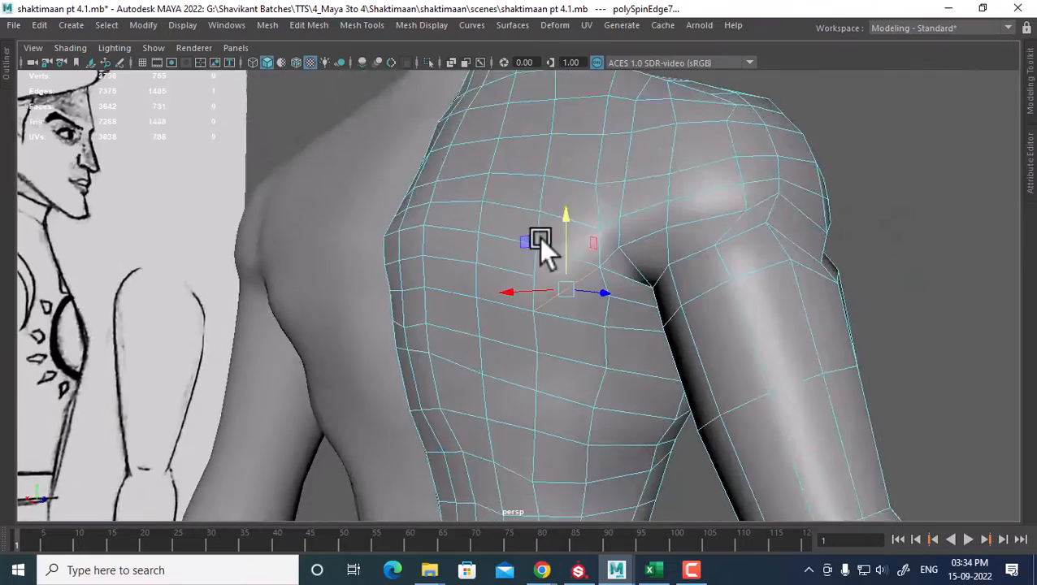
pyautogui.keyDown('alt'); pyautogui.moveTo(538, 237); pyautogui.dragTo(640, 165); pyautogui.keyUp('alt')
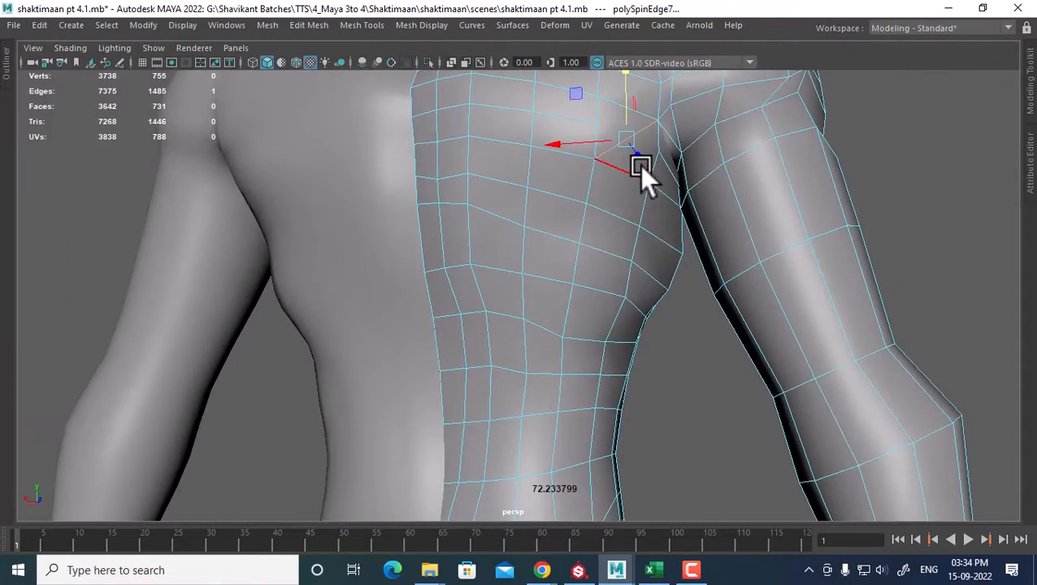
pyautogui.moveTo(640, 165); pyautogui.dragTo(503, 146, button='right')
pyautogui.click(593, 159)
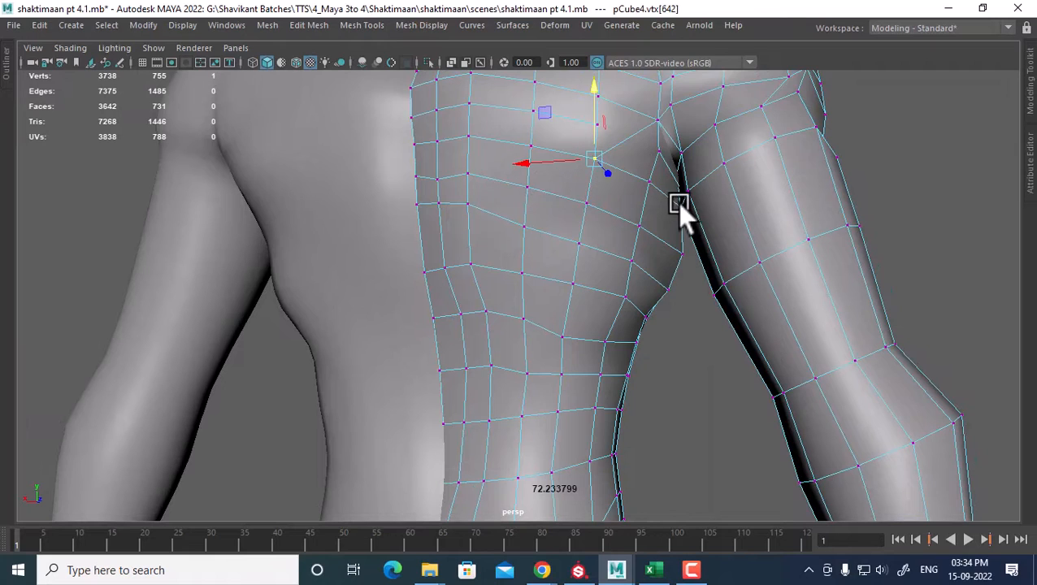
pyautogui.keyDown('alt'); pyautogui.moveTo(539, 166); pyautogui.dragTo(616, 192); pyautogui.keyUp('alt')
pyautogui.scroll(1, 615, 192)
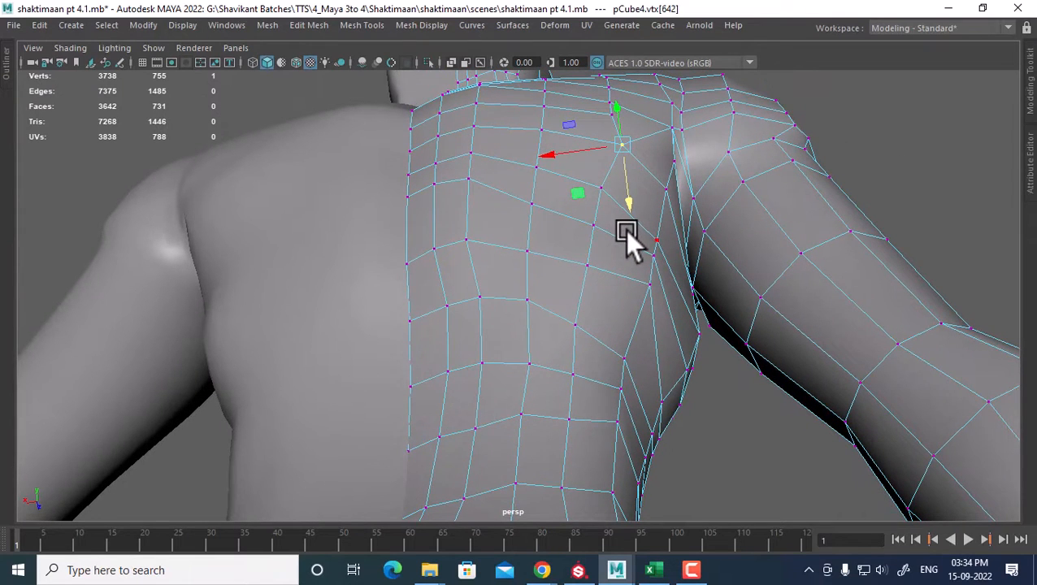
pyautogui.press('Down')
pyautogui.press('Down')
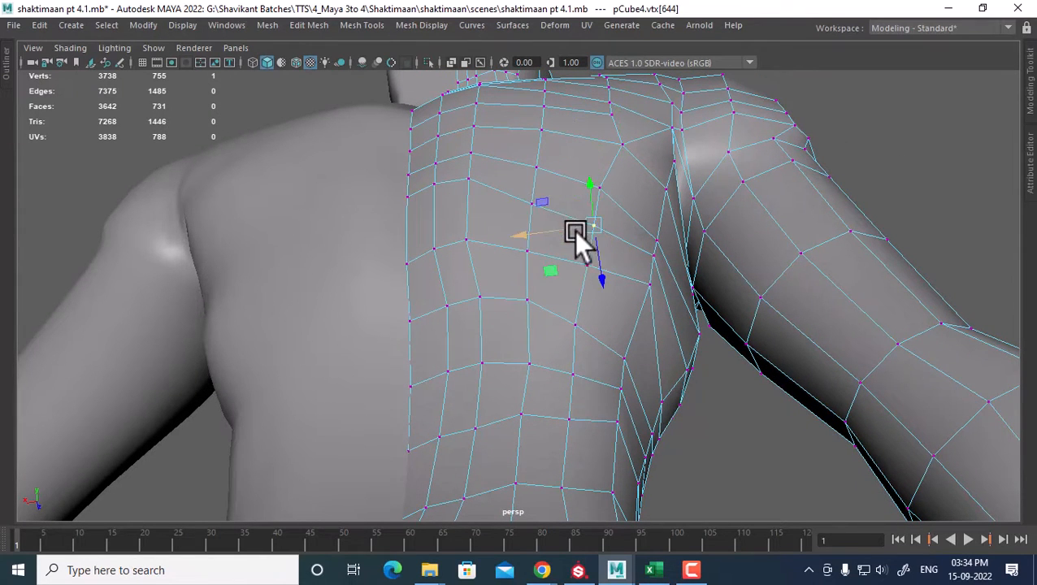
pyautogui.press('Down')
pyautogui.press('Down')
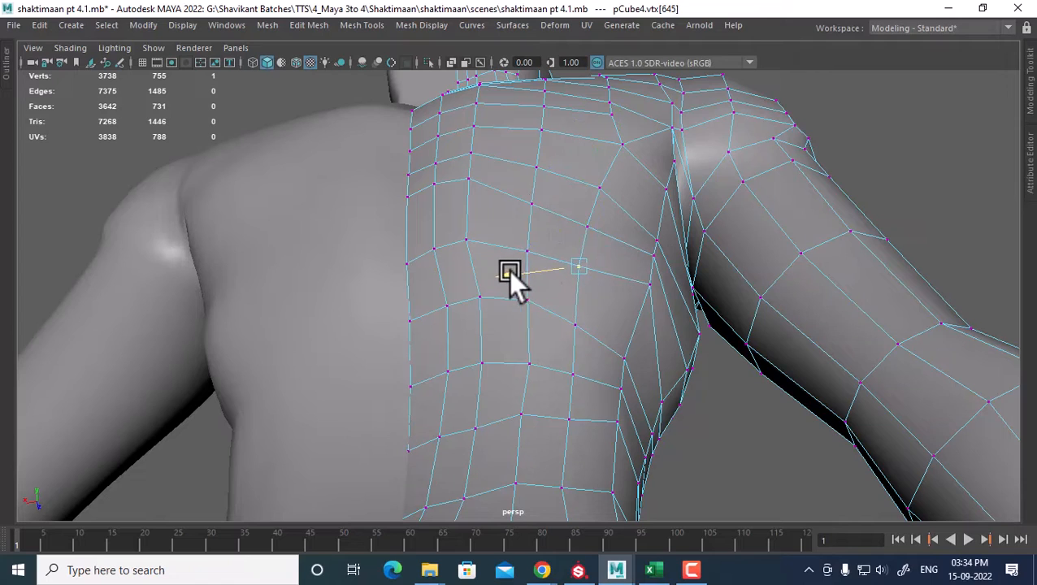
pyautogui.press('Down')
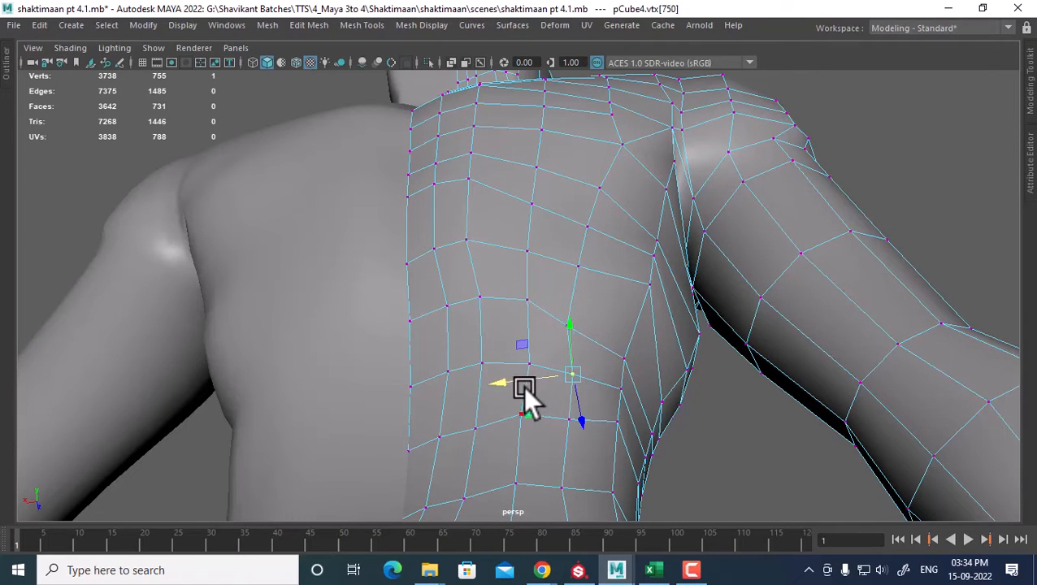
# Step: Move the lower-back vertex in the same column towards the spine
pyautogui.moveTo(638, 344)
pyautogui.keyDown('alt'); pyautogui.mouseDown()
pyautogui.moveTo(640, 195)
pyautogui.moveTo(639, 331)
pyautogui.mouseUp(); pyautogui.keyUp('alt')
pyautogui.press('Down')
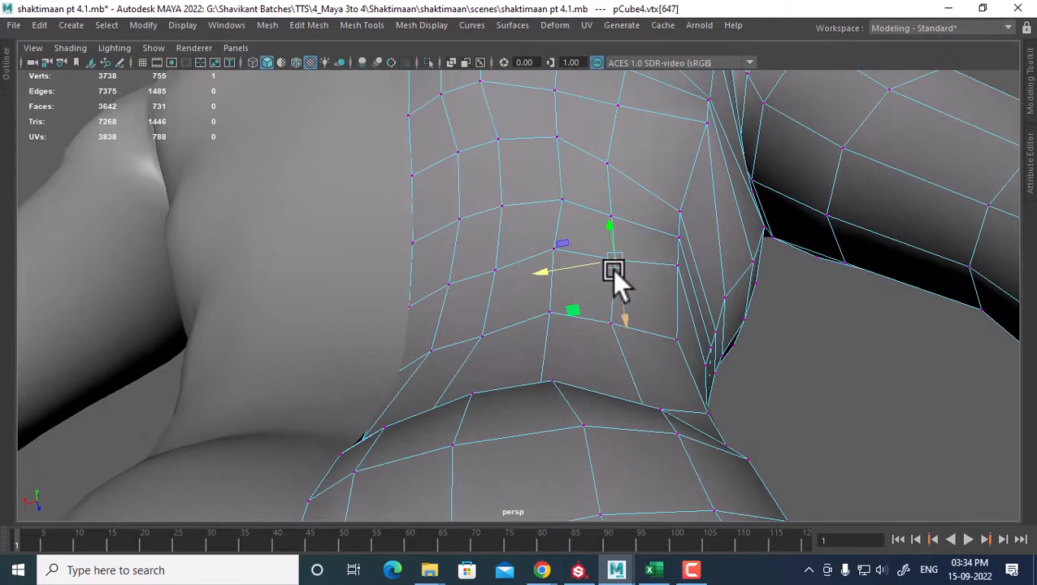
pyautogui.moveTo(601, 255)
pyautogui.mouseDown(button='middle')
pyautogui.moveTo(585, 252)
pyautogui.moveTo(590, 259)
pyautogui.mouseUp(button='middle')
pyautogui.moveTo(546, 272); pyautogui.dragTo(554, 267)
pyautogui.scroll(1, 600, 285)
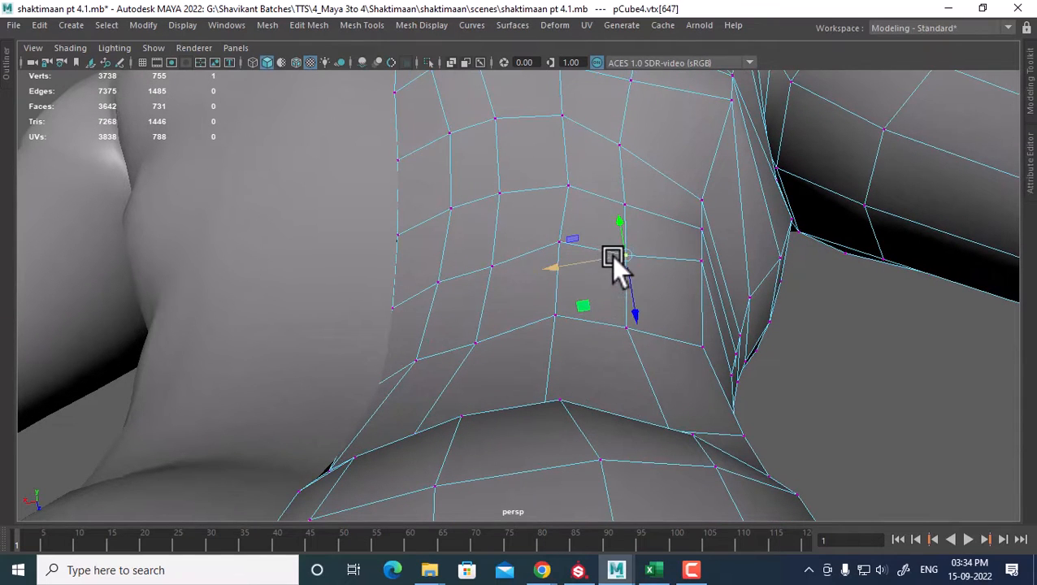
pyautogui.moveTo(623, 255)
pyautogui.mouseDown()
pyautogui.moveTo(579, 243)
pyautogui.moveTo(618, 254)
pyautogui.moveTo(603, 256)
pyautogui.mouseUp()
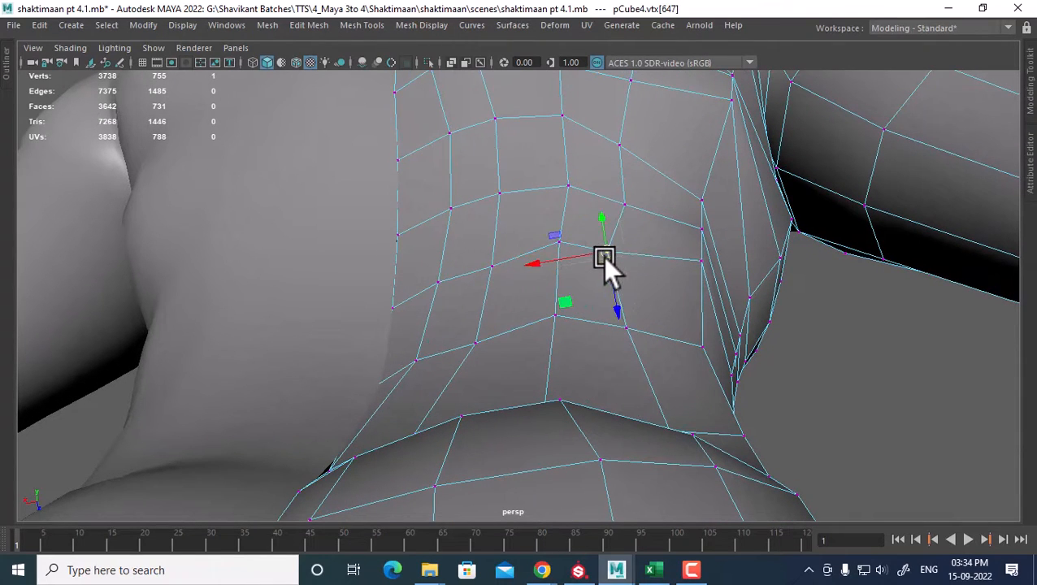
# Step: Move the vertex directly above it slightly towards the spine to line up the column
pyautogui.click(630, 215)
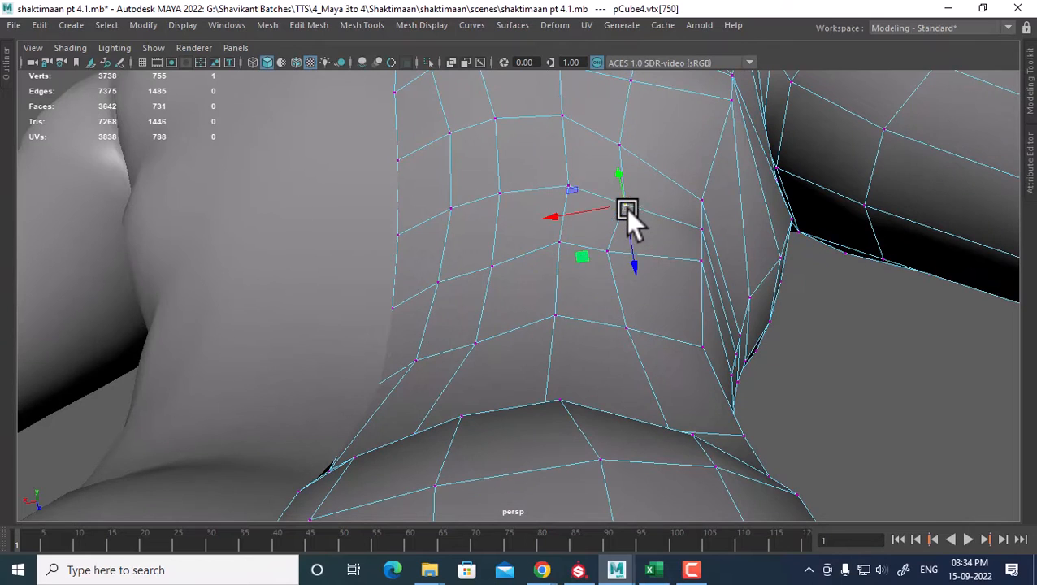
pyautogui.moveTo(626, 208); pyautogui.dragTo(558, 220)
pyautogui.hotkey('ctrl', 'z')
pyautogui.hotkey('ctrl', 'z')
pyautogui.moveTo(616, 219)
pyautogui.mouseDown()
pyautogui.moveTo(594, 192)
pyautogui.moveTo(609, 204)
pyautogui.mouseUp()
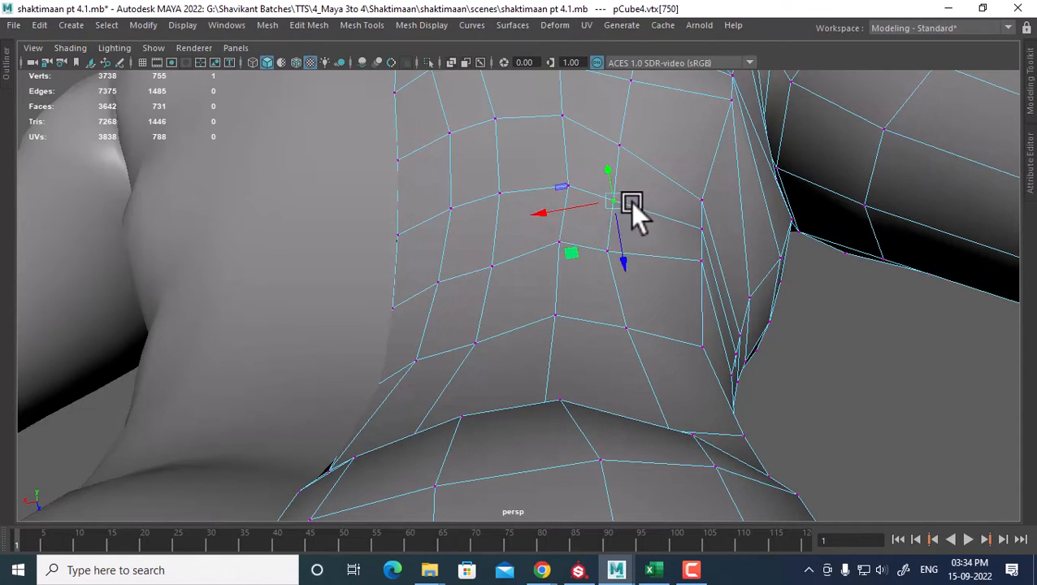
# Step: Try moving the next vertex up the outer back column towards the spine, and undo the moves
pyautogui.press('Up')
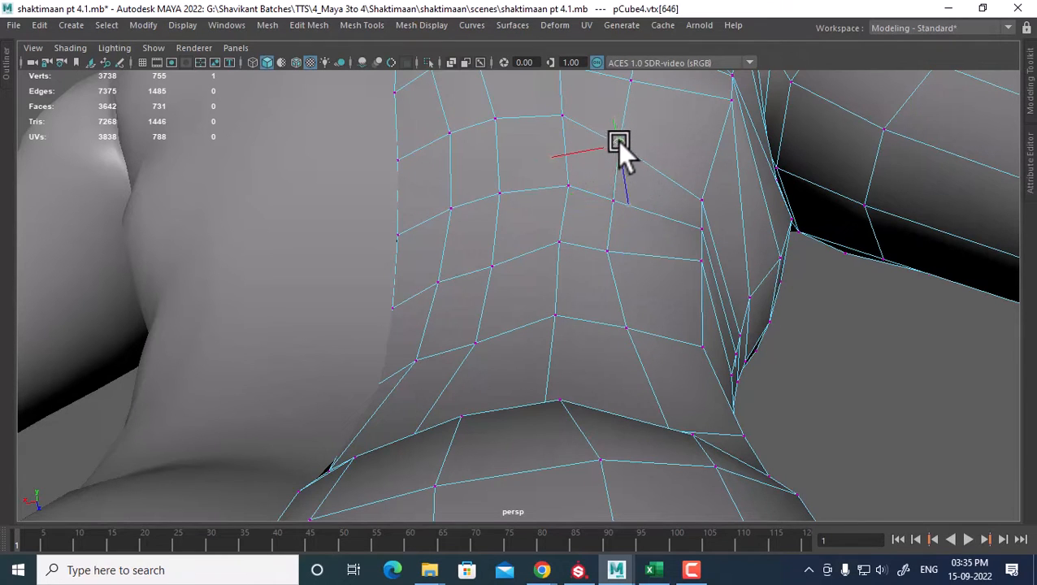
pyautogui.moveTo(622, 147); pyautogui.dragTo(556, 155)
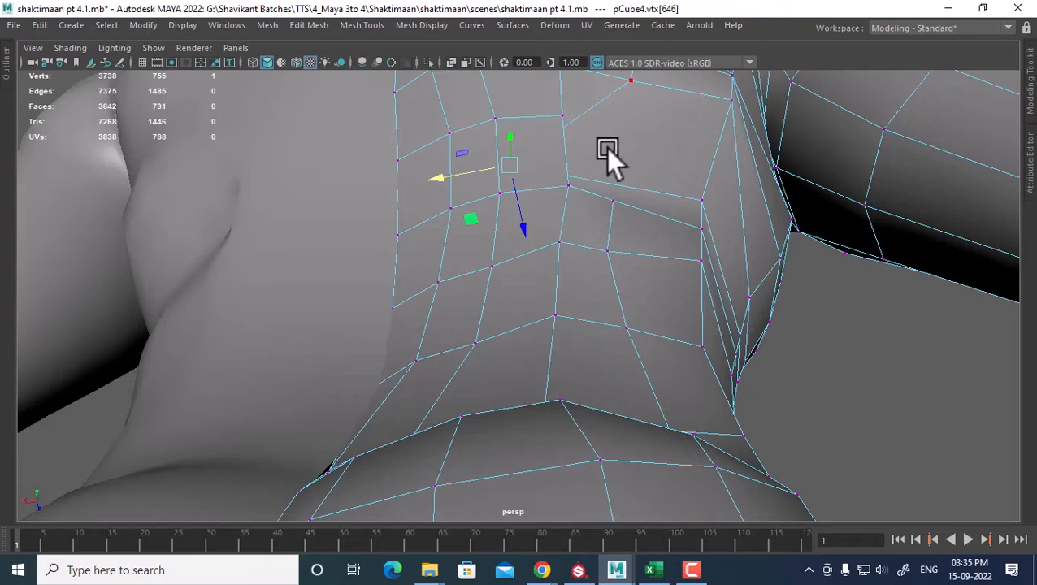
pyautogui.hotkey('ctrl', 'z')
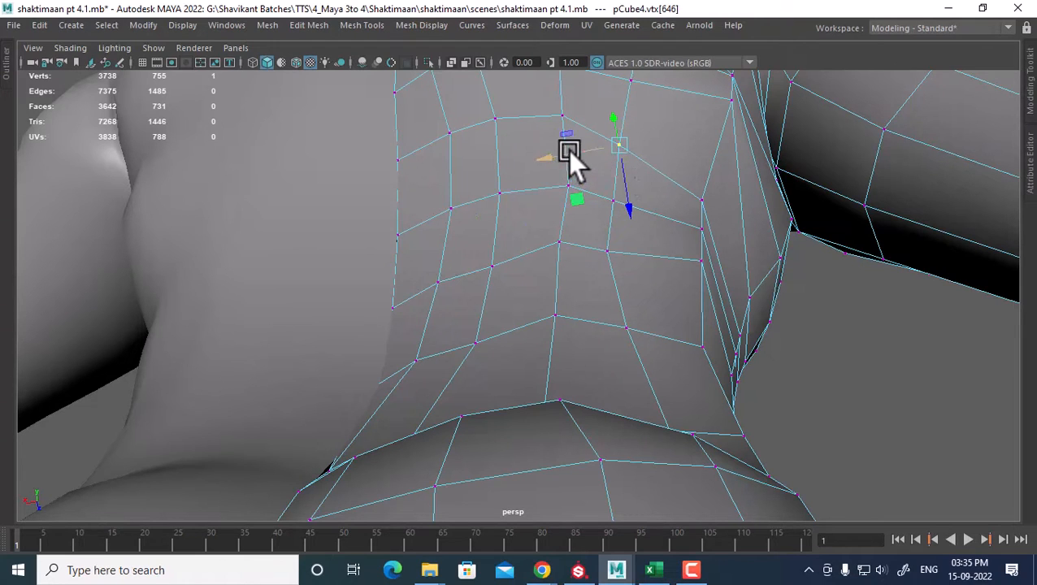
pyautogui.moveTo(541, 156); pyautogui.dragTo(554, 155)
pyautogui.hotkey('ctrl', 'z')
pyautogui.keyDown('alt'); pyautogui.moveTo(633, 156); pyautogui.dragTo(612, 262); pyautogui.keyUp('alt')
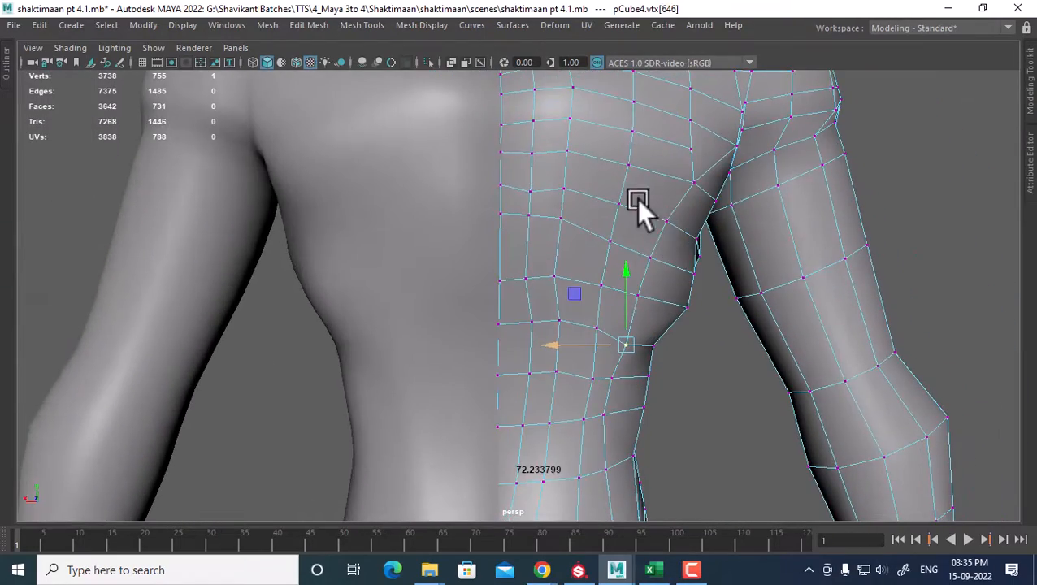
# Step: Shift the back vertex inward of the spun edge's lower end slightly outwards, away from the spine
pyautogui.click(623, 161)
pyautogui.press('Right')
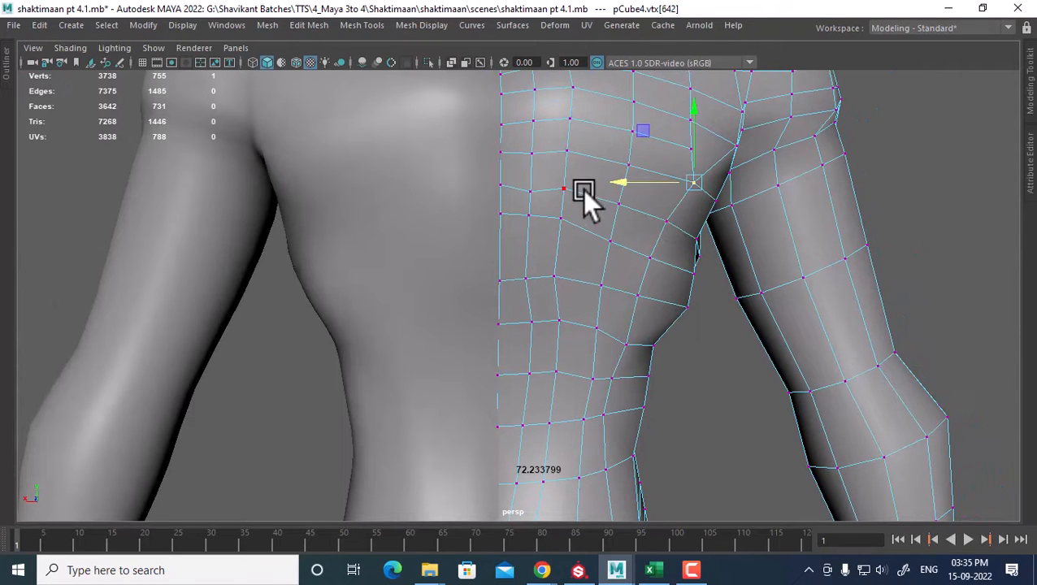
pyautogui.click(625, 164)
pyautogui.scroll(-3, 583, 165)
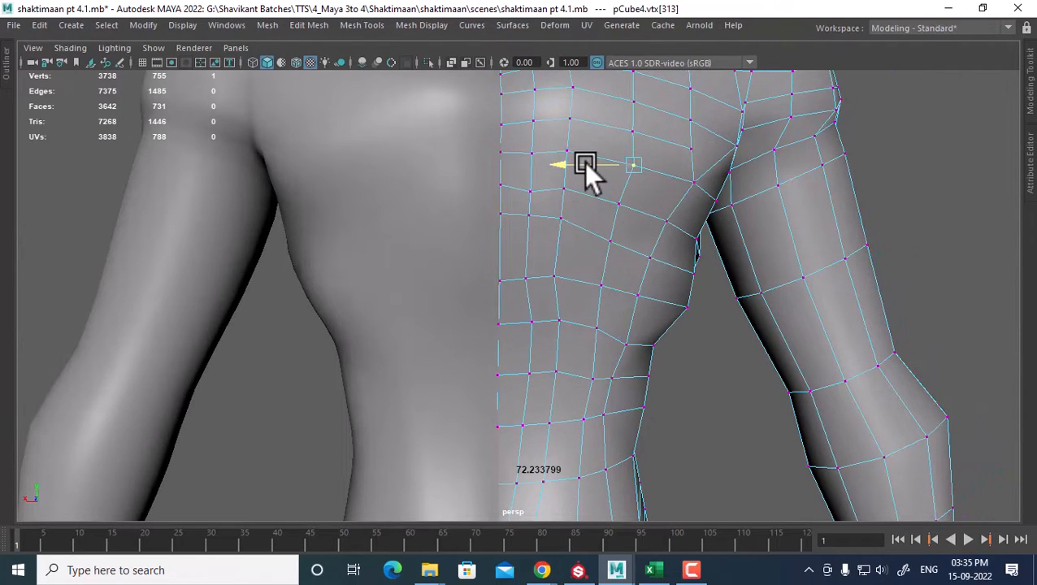
# Step: Examine the edge flow across the back and under the arm of the model in topology ref.mb
pyautogui.keyDown('alt'); pyautogui.moveTo(585, 166); pyautogui.dragTo(641, 320); pyautogui.keyUp('alt')
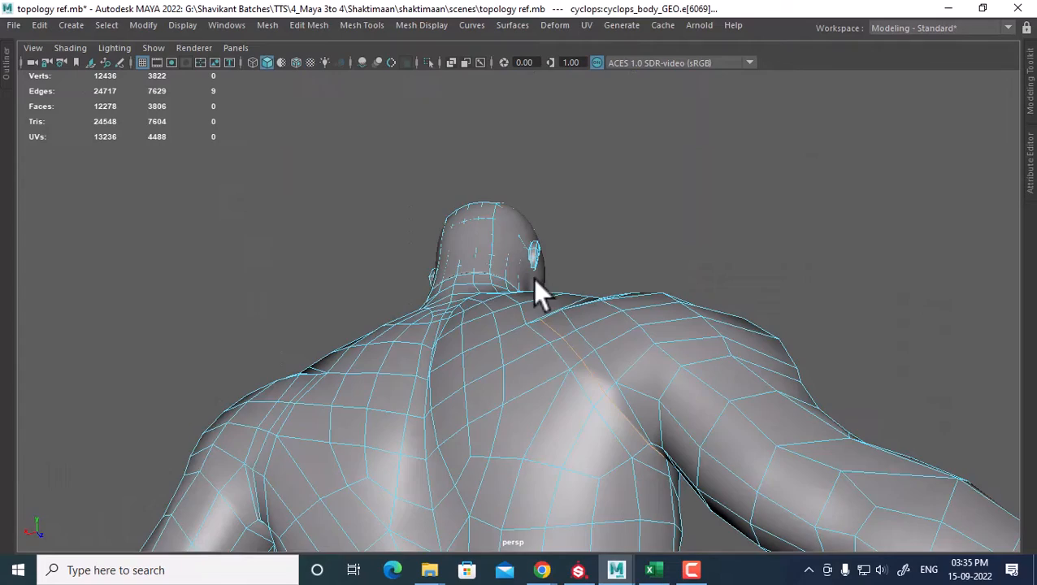
pyautogui.keyDown('alt'); pyautogui.moveTo(536, 292); pyautogui.dragTo(558, 359); pyautogui.keyUp('alt')
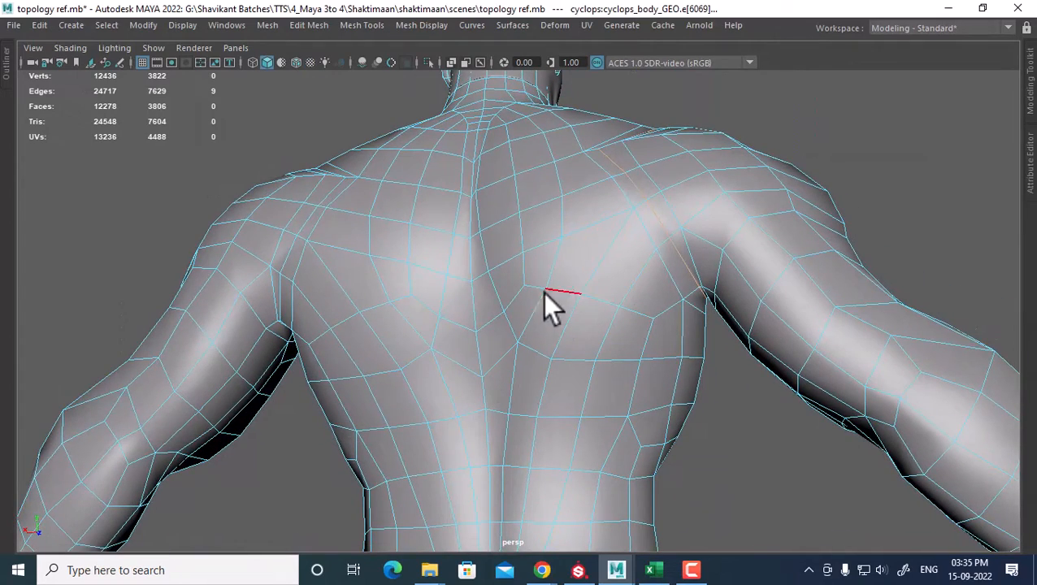
pyautogui.keyDown('alt'); pyautogui.moveTo(699, 352); pyautogui.dragTo(687, 221); pyautogui.keyUp('alt')
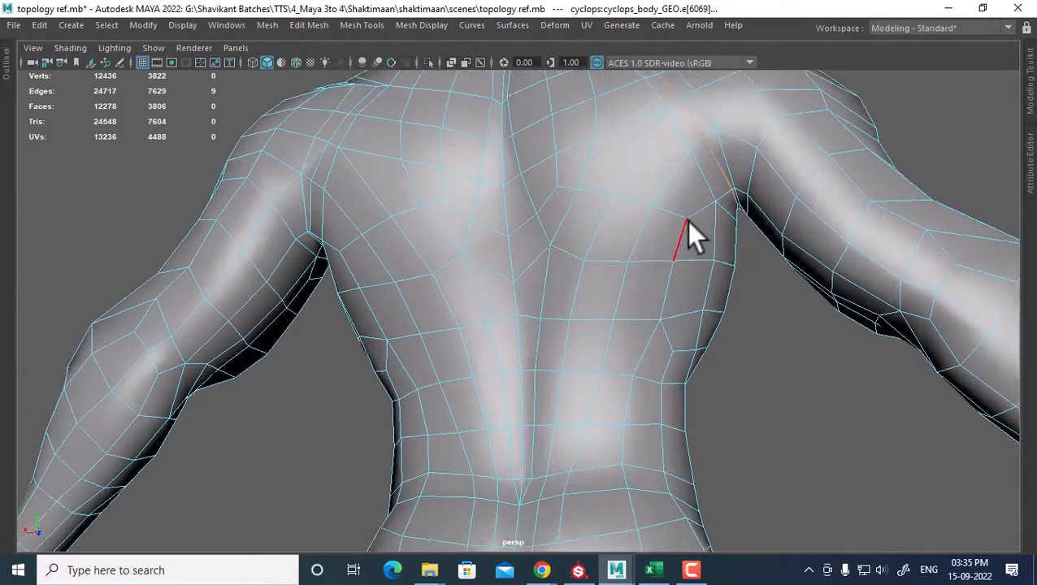
pyautogui.scroll(-3, 677, 268)
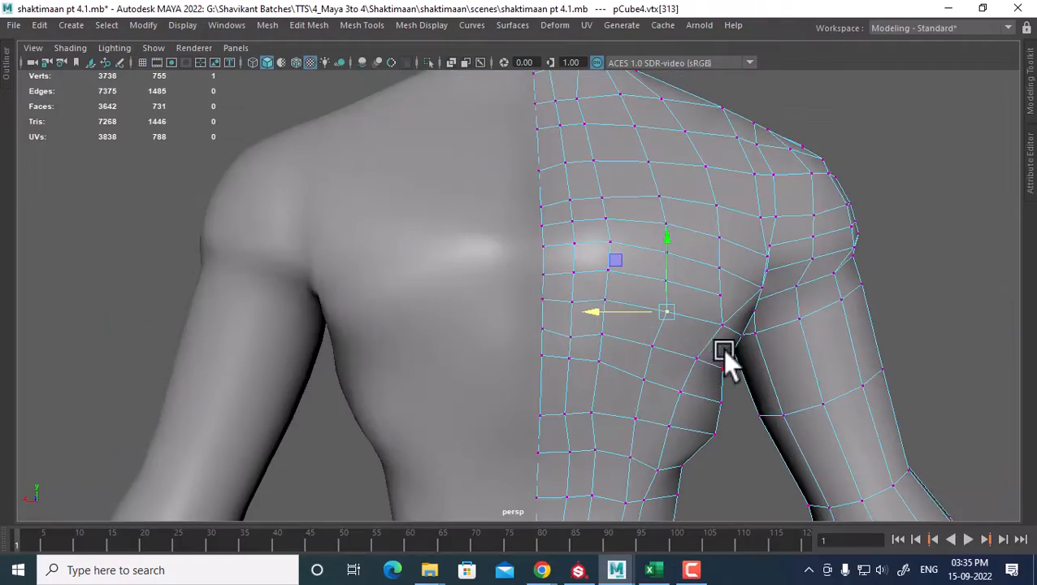
# Step: Delete the single horizontal edge on the outer back that leads into the armpit junction
pyautogui.scroll(5, 617, 297)
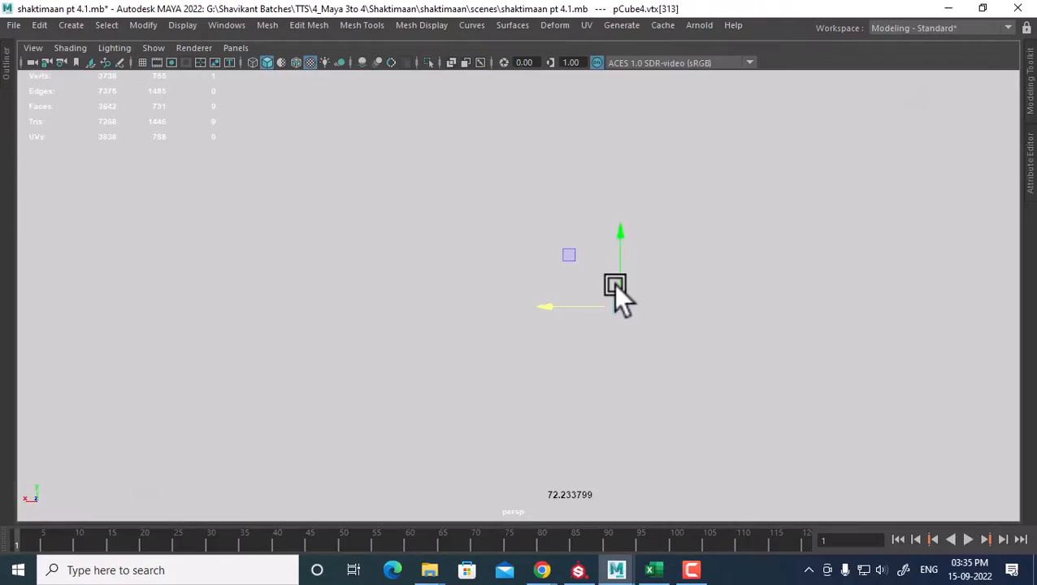
pyautogui.scroll(-5, 616, 286)
pyautogui.scroll(2, 640, 330)
pyautogui.keyDown('alt'); pyautogui.moveTo(676, 235); pyautogui.dragTo(727, 262); pyautogui.keyUp('alt')
pyautogui.rightClick(755, 194)
pyautogui.moveTo(757, 193); pyautogui.dragTo(758, 108, button='right')
pyautogui.click(722, 218)
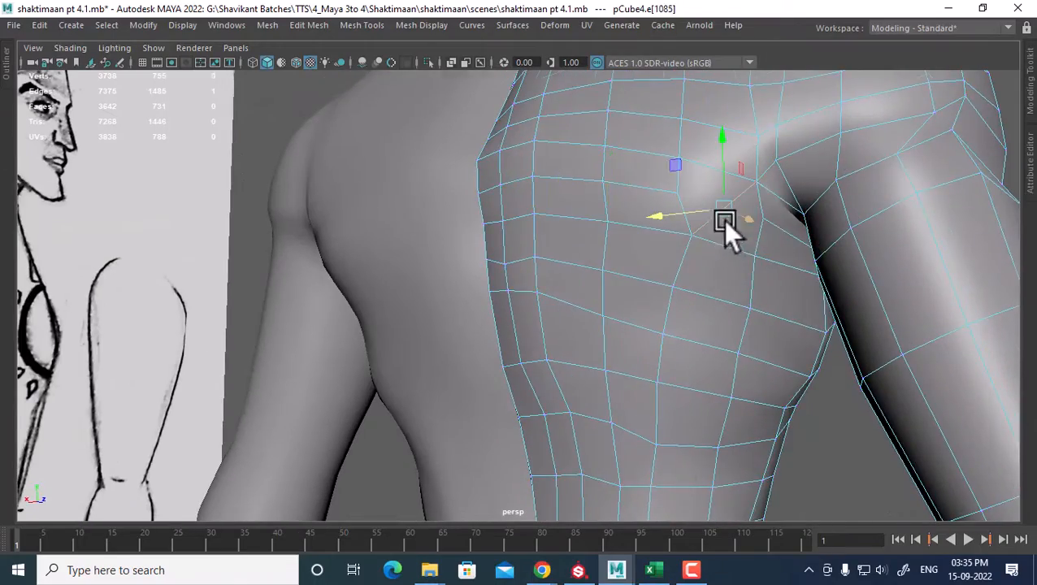
pyautogui.keyDown('alt'); pyautogui.moveTo(722, 219); pyautogui.dragTo(701, 263); pyautogui.keyUp('alt')
pyautogui.keyDown('alt'); pyautogui.moveTo(629, 231); pyautogui.dragTo(668, 234); pyautogui.keyUp('alt')
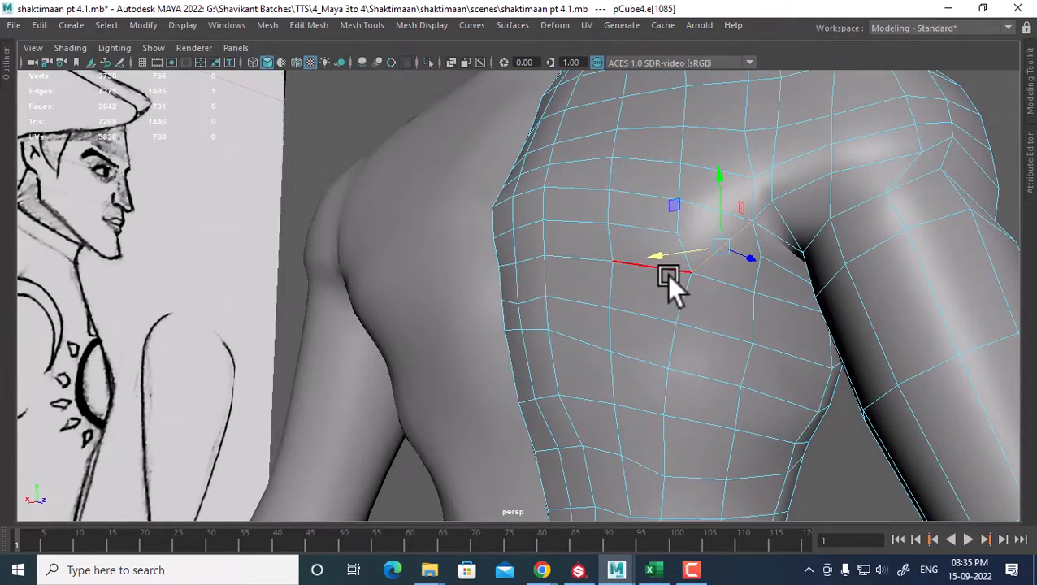
pyautogui.keyDown('alt'); pyautogui.moveTo(668, 231); pyautogui.dragTo(744, 298); pyautogui.keyUp('alt')
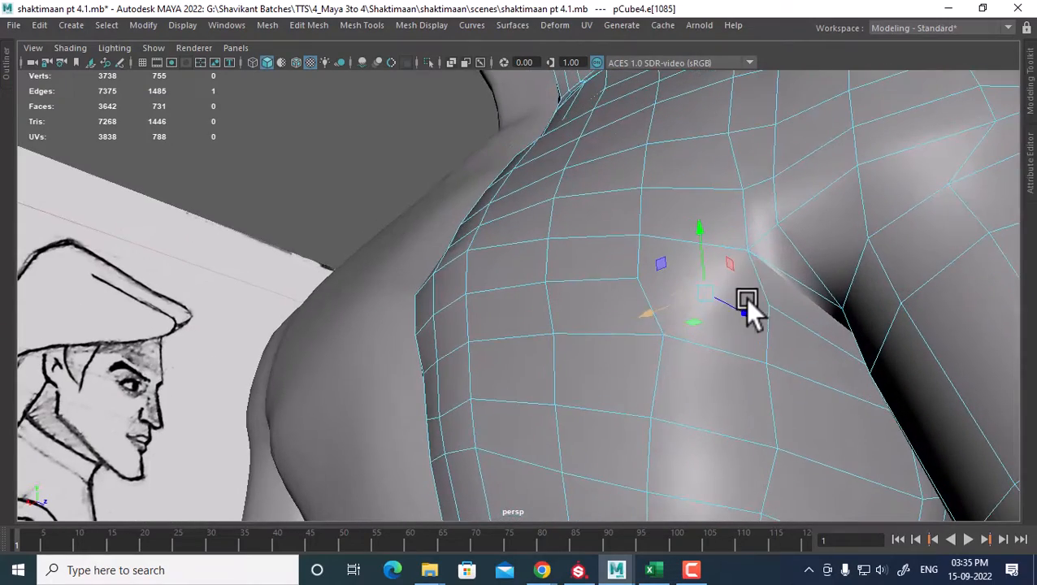
pyautogui.click(735, 292)
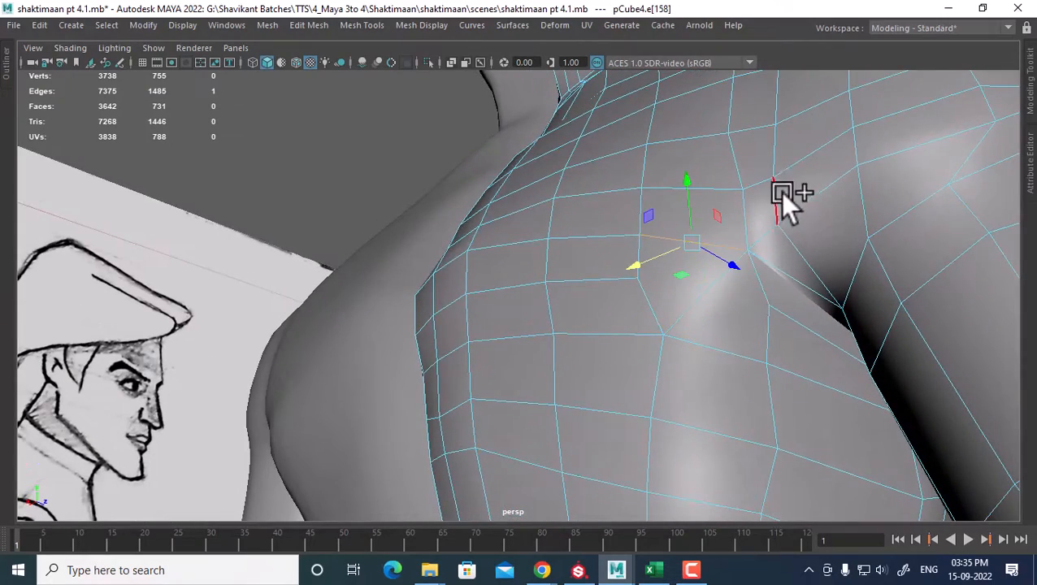
pyautogui.keyDown('shift'); pyautogui.moveTo(790, 194); pyautogui.dragTo(428, 354, button='right'); pyautogui.keyUp('shift')
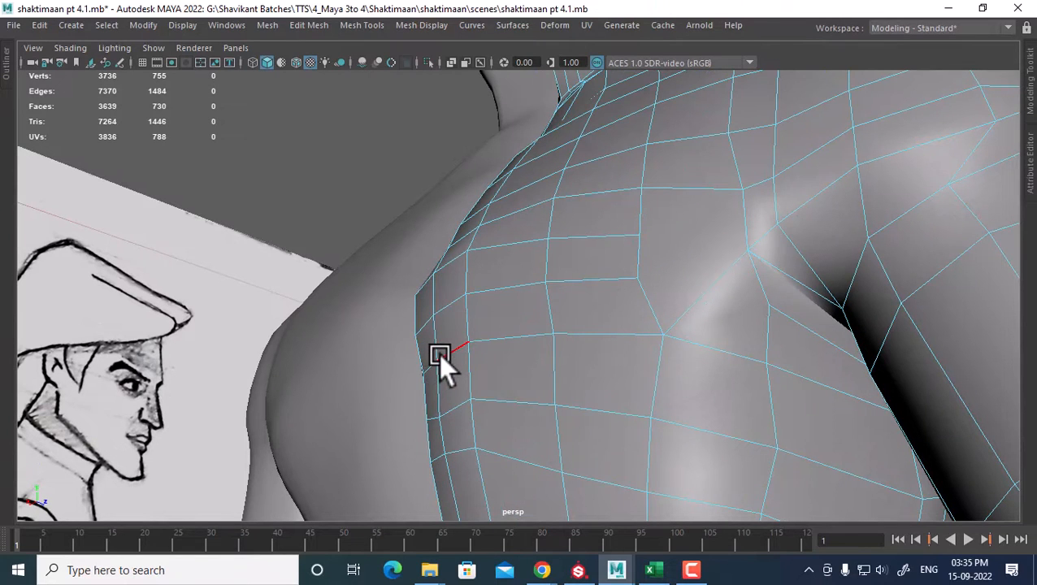
# Step: Try deleting the short edge row running from the spine to the gap left by the removed edge, and undo it
pyautogui.doubleClick(588, 240)
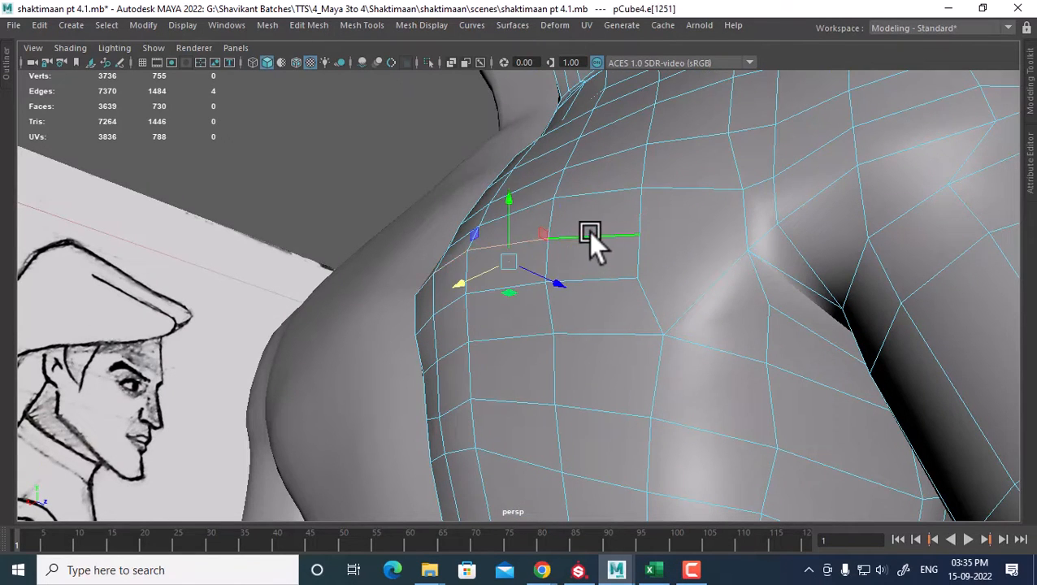
pyautogui.keyDown('shift'); pyautogui.moveTo(704, 180); pyautogui.dragTo(210, 371, button='right'); pyautogui.keyUp('shift')
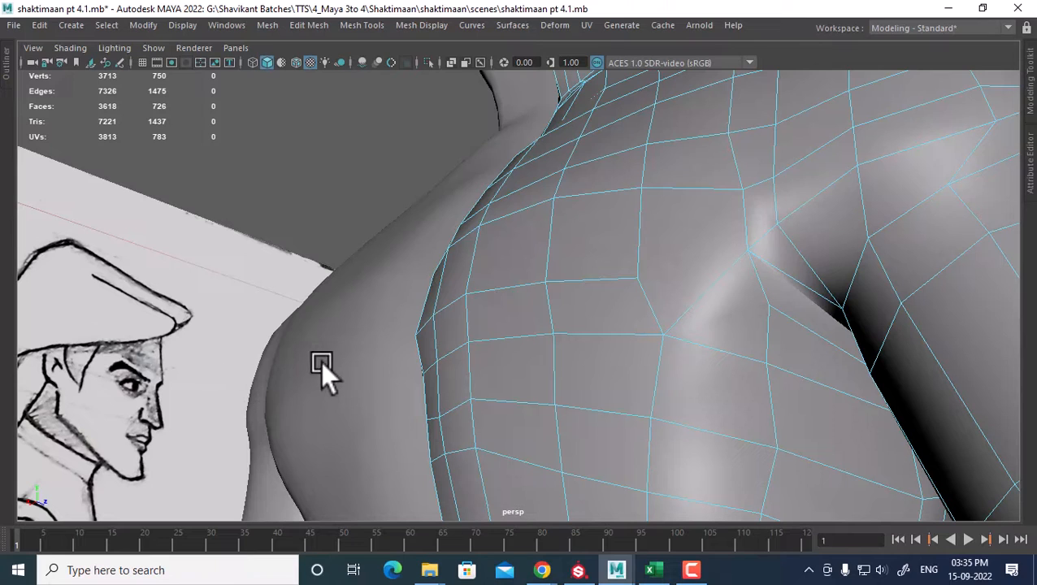
pyautogui.hotkey('ctrl', 'z')
# Step: Collapse the short vertical edge near the armpit so the two adjacent short edge rows across the back merge into one
pyautogui.click(639, 250)
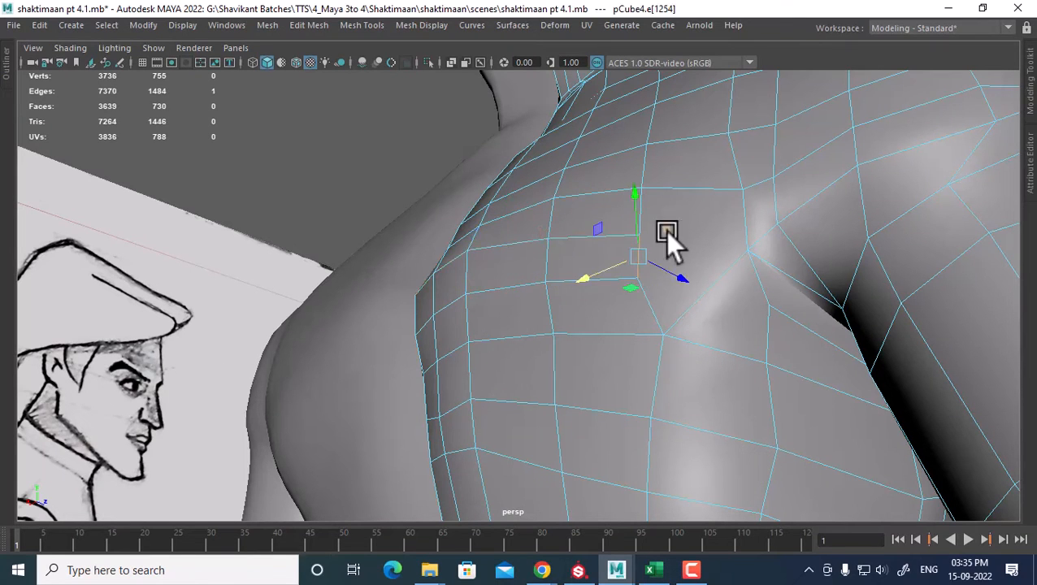
pyautogui.keyDown('shift'); pyautogui.moveTo(663, 230); pyautogui.dragTo(504, 207, button='right'); pyautogui.keyUp('shift')
pyautogui.hotkey('ctrl', 'Delete')
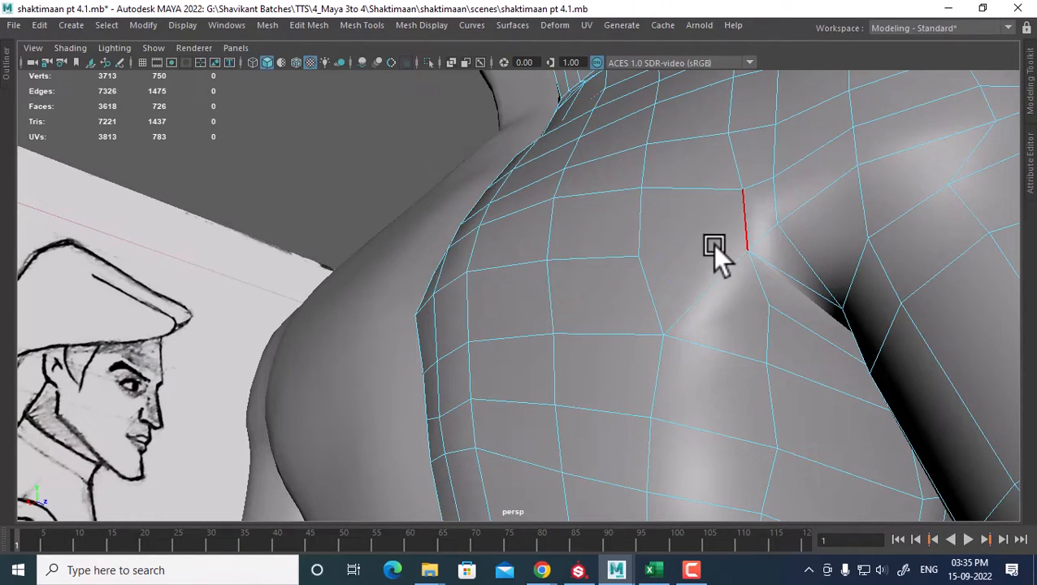
# Step: Delete the merged short edge row running from the spine towards the armpit
pyautogui.keyDown('alt'); pyautogui.moveTo(714, 245); pyautogui.dragTo(711, 248); pyautogui.keyUp('alt')
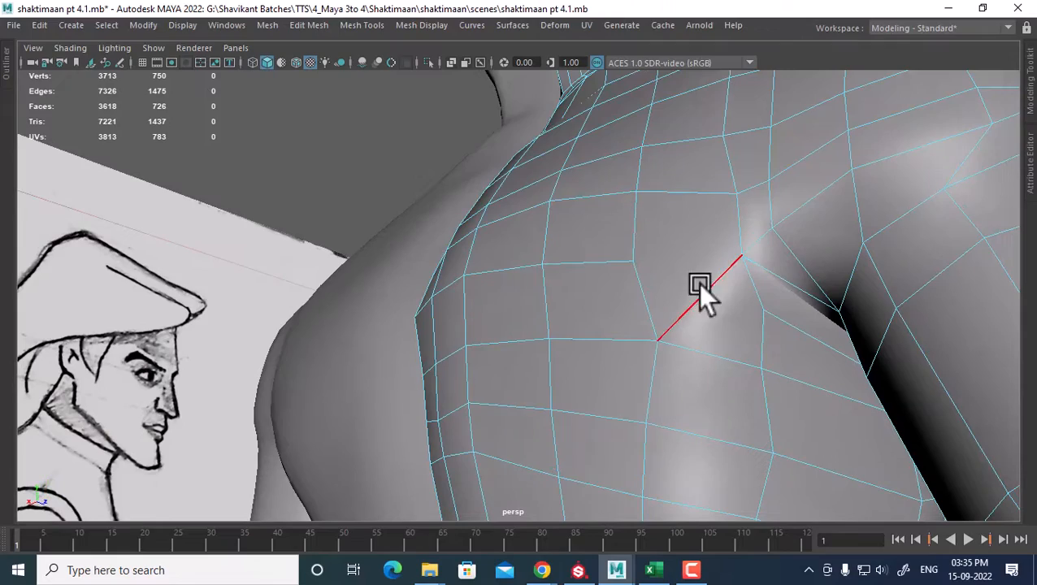
pyautogui.keyDown('alt'); pyautogui.moveTo(694, 278); pyautogui.dragTo(688, 298); pyautogui.keyUp('alt')
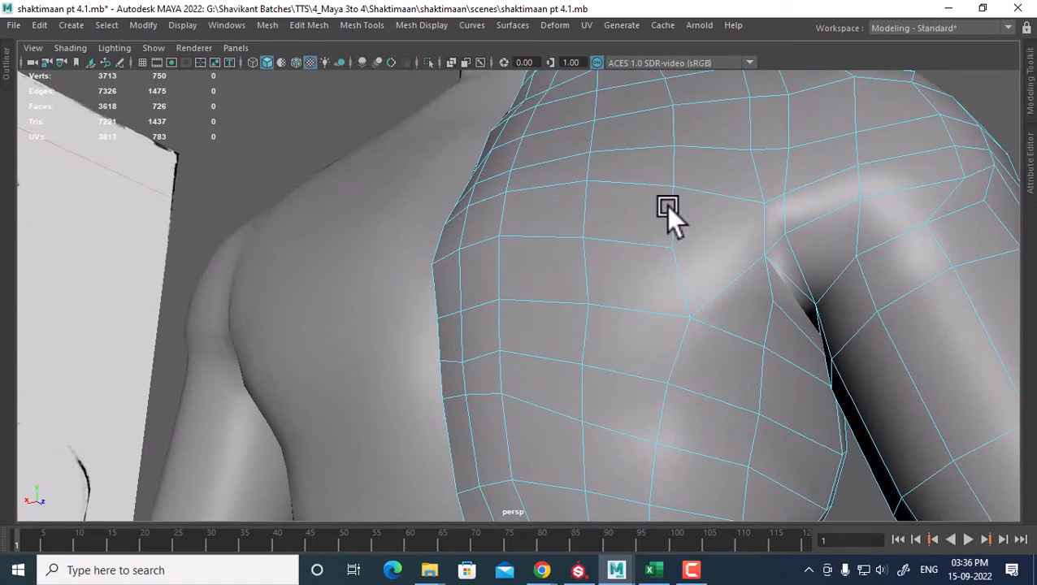
pyautogui.doubleClick(646, 244)
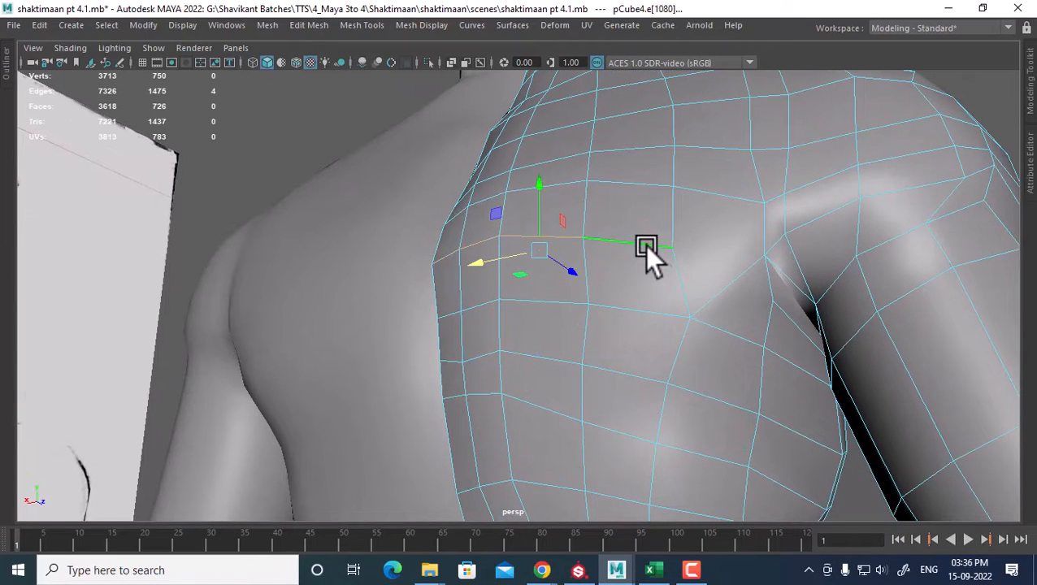
pyautogui.keyDown('shift'); pyautogui.moveTo(715, 199); pyautogui.dragTo(608, 211, button='right'); pyautogui.keyUp('shift')
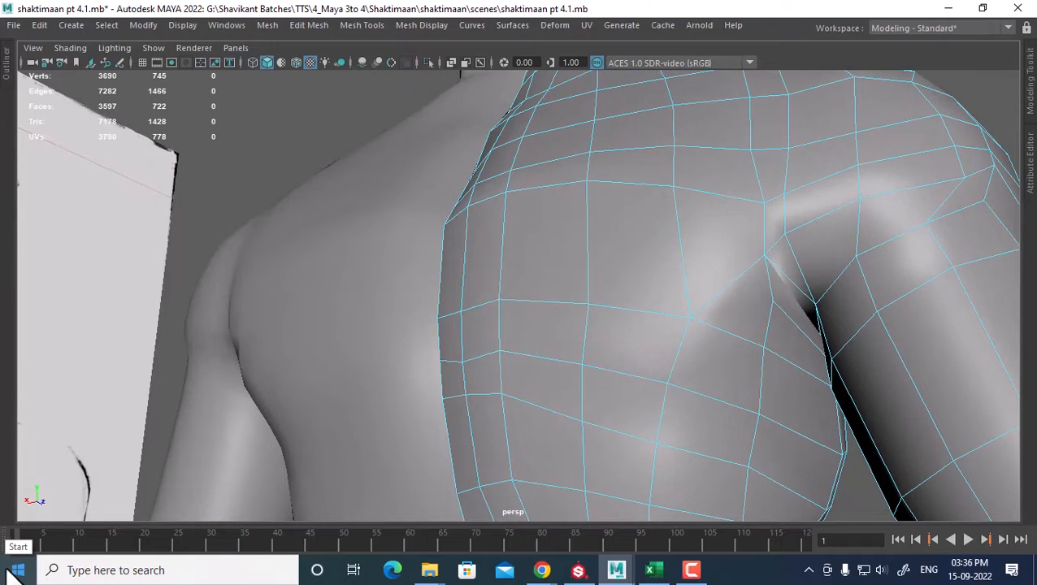
# Step: Slide the back section of the edge row directly above the deleted row slightly down, leaving the shoulder and chest edges out
pyautogui.doubleClick(622, 185)
pyautogui.keyDown('alt'); pyautogui.moveTo(763, 301); pyautogui.dragTo(683, 291, button='right'); pyautogui.keyUp('alt')
pyautogui.keyDown('alt'); pyautogui.moveTo(683, 291); pyautogui.dragTo(655, 276); pyautogui.keyUp('alt')
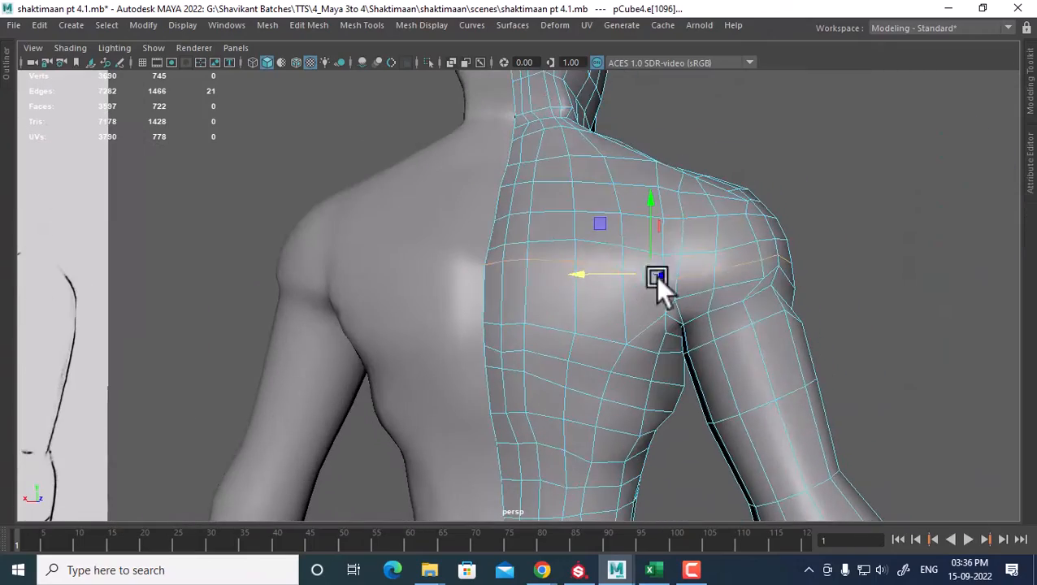
pyautogui.moveTo(905, 204); pyautogui.dragTo(755, 269)
pyautogui.keyDown('ctrl'); pyautogui.moveTo(815, 230); pyautogui.dragTo(646, 421); pyautogui.keyUp('ctrl')
pyautogui.keyDown('alt'); pyautogui.moveTo(536, 317); pyautogui.dragTo(708, 315); pyautogui.keyUp('alt')
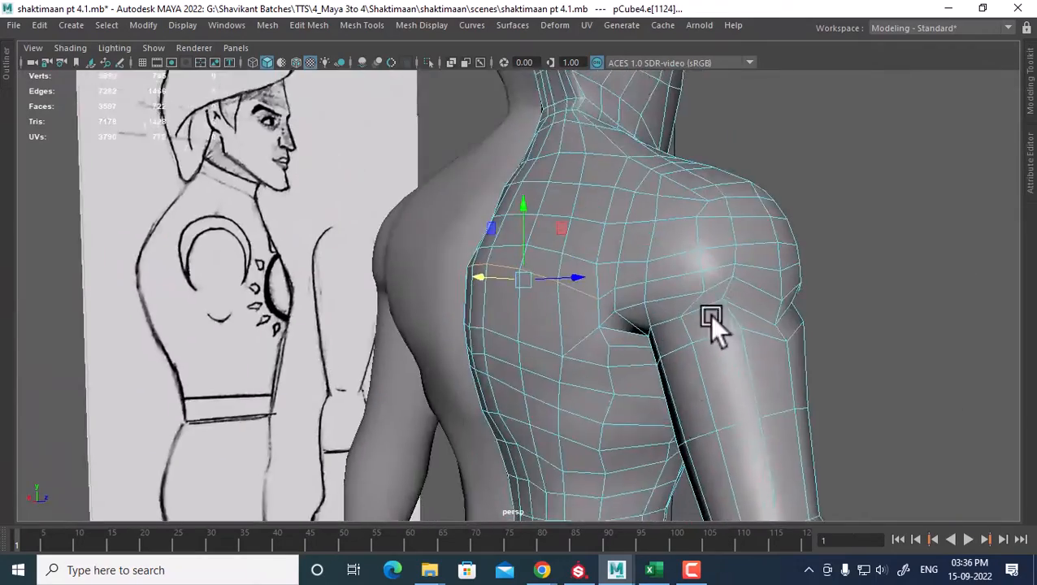
pyautogui.scroll(2, 709, 314)
pyautogui.keyDown('shift'); pyautogui.rightClick(672, 222); pyautogui.keyUp('shift')
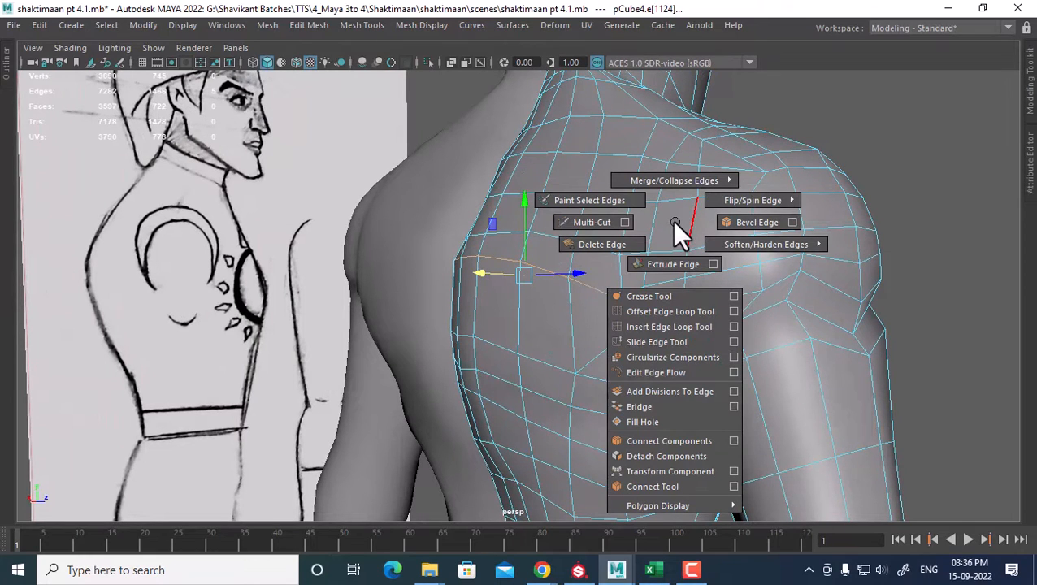
pyautogui.click(654, 341)
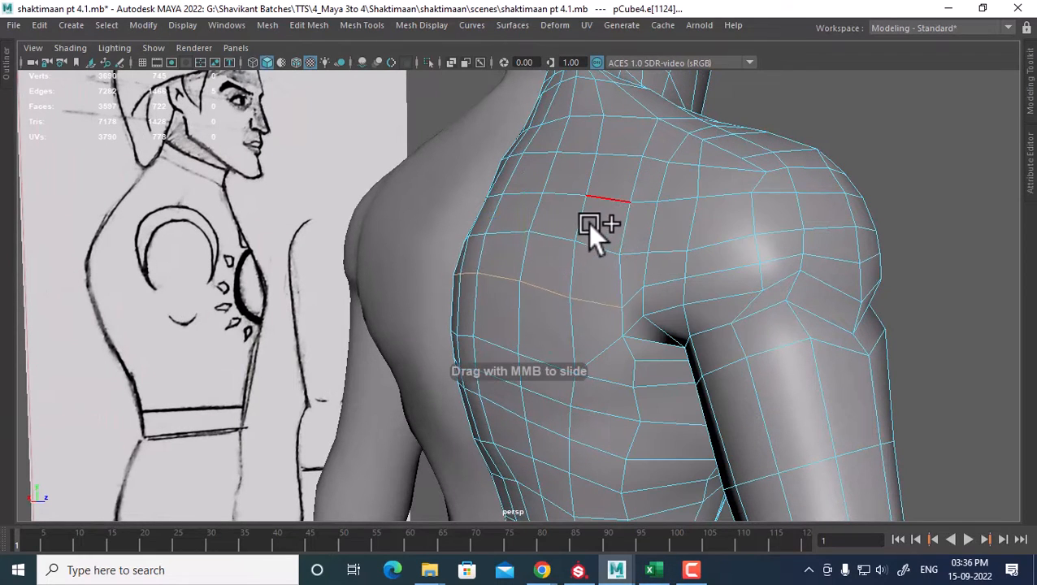
pyautogui.moveTo(591, 228); pyautogui.dragTo(583, 231, button='middle')
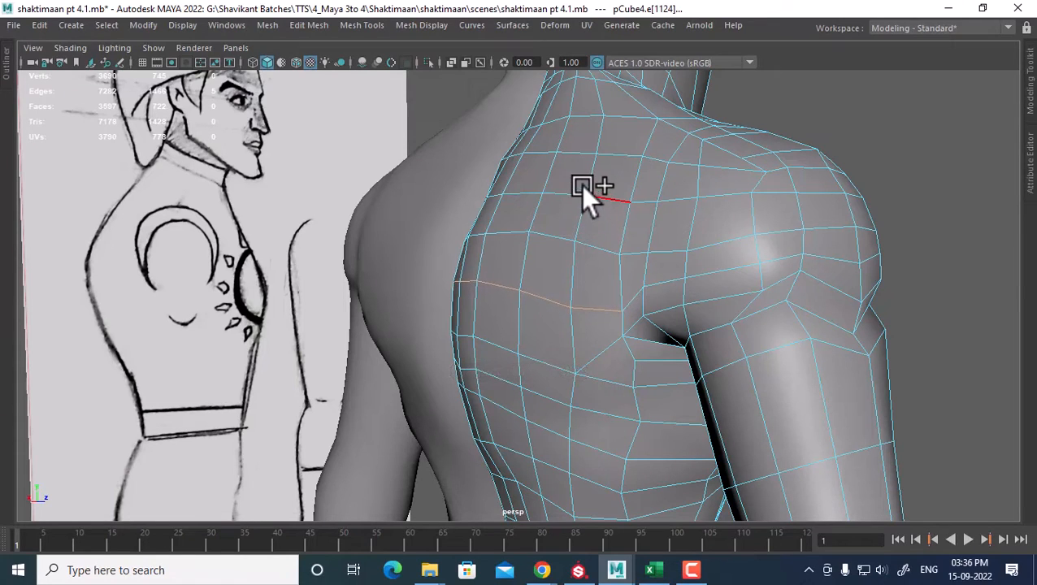
# Step: Slide the next lower edge row, ending under the armpit, to even out the row spacing on the back
pyautogui.keyDown('alt'); pyautogui.moveTo(583, 186); pyautogui.dragTo(618, 400, button='right'); pyautogui.keyUp('alt')
pyautogui.doubleClick(601, 333)
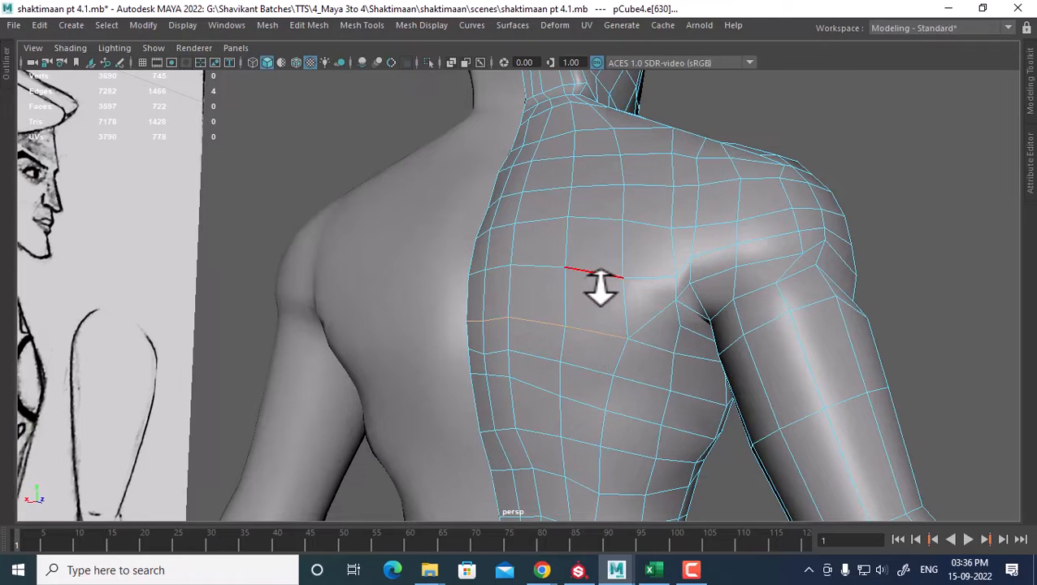
pyautogui.moveTo(601, 287); pyautogui.dragTo(611, 264, button='middle')
# Step: Inspect the edge flow below the chest and along the side of the torso from the front
pyautogui.moveTo(574, 356)
pyautogui.keyDown('alt'); pyautogui.mouseDown()
pyautogui.moveTo(603, 351)
pyautogui.moveTo(617, 319)
pyautogui.moveTo(579, 331)
pyautogui.moveTo(598, 370)
pyautogui.moveTo(581, 303)
pyautogui.moveTo(548, 331)
pyautogui.moveTo(607, 233)
pyautogui.moveTo(556, 353)
pyautogui.moveTo(502, 365)
pyautogui.moveTo(486, 361)
pyautogui.moveTo(614, 282)
pyautogui.moveTo(488, 266)
pyautogui.moveTo(428, 273)
pyautogui.moveTo(581, 310)
pyautogui.moveTo(600, 347)
pyautogui.moveTo(668, 372)
pyautogui.mouseUp(); pyautogui.keyUp('alt')
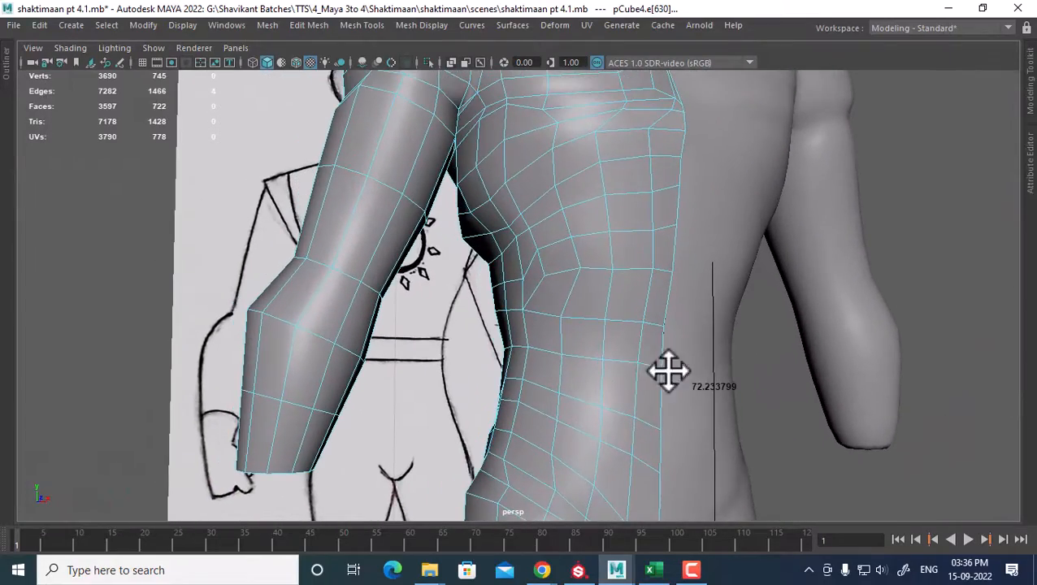
pyautogui.keyDown('alt'); pyautogui.moveTo(568, 233); pyautogui.dragTo(473, 259); pyautogui.keyUp('alt')
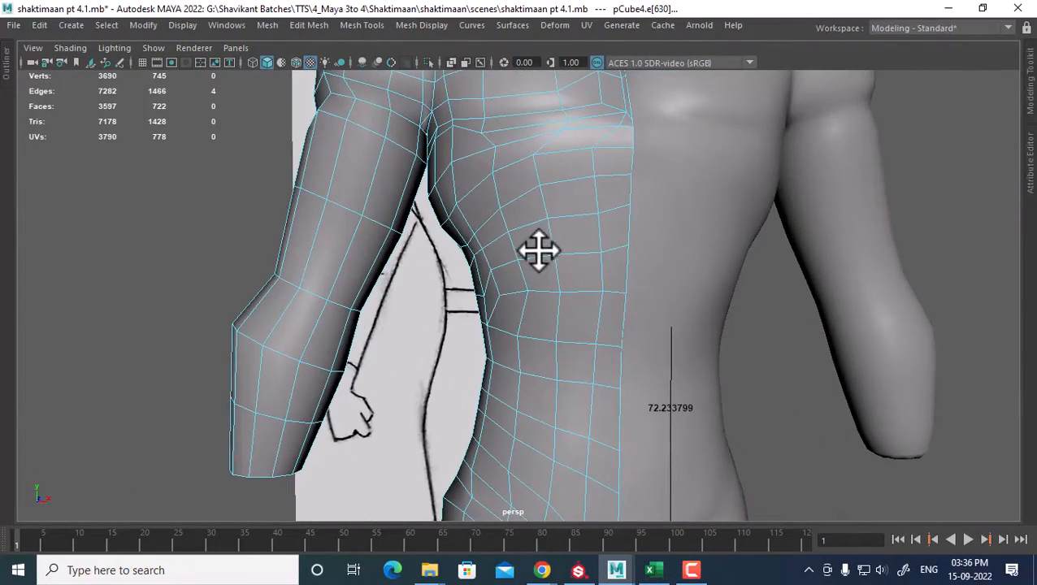
pyautogui.keyDown('alt'); pyautogui.moveTo(518, 308); pyautogui.dragTo(569, 303); pyautogui.keyUp('alt')
pyautogui.click(608, 260)
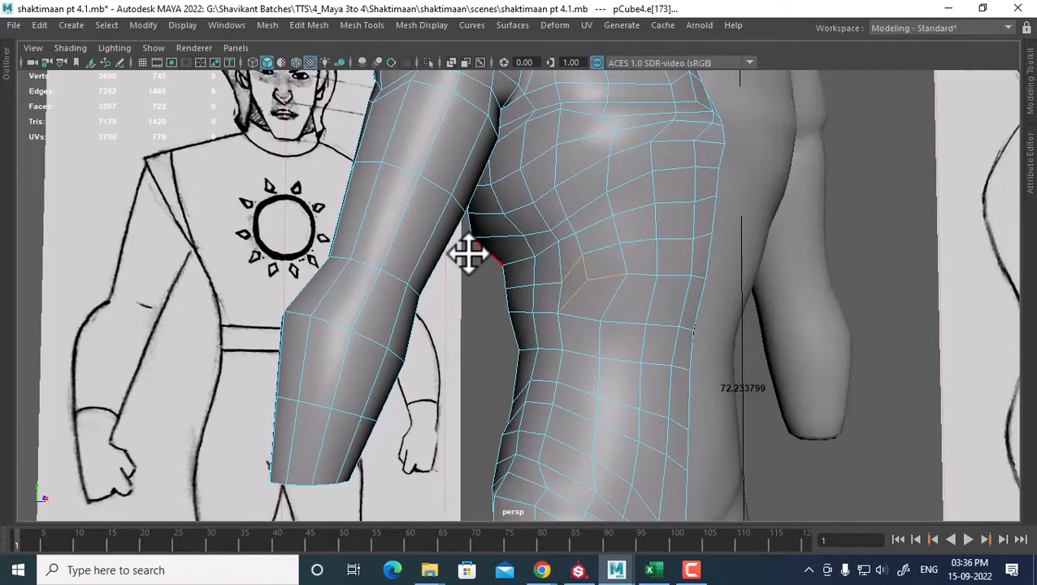
pyautogui.keyDown('alt'); pyautogui.moveTo(470, 254); pyautogui.dragTo(551, 215); pyautogui.keyUp('alt')
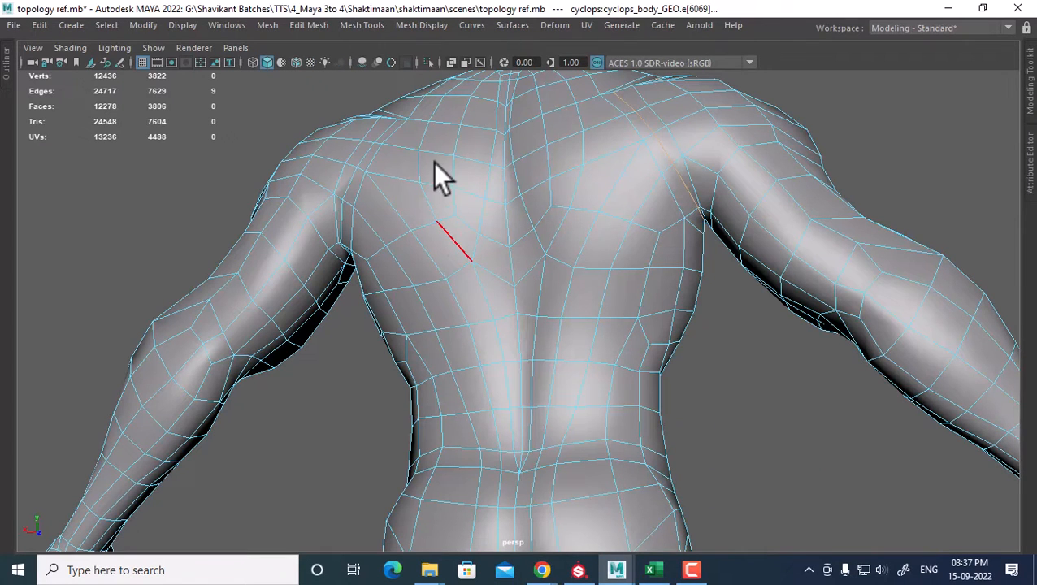
# Step: In topology ref.mb, highlight the edge loop curving over the shoulder blades to the base of the neck and examine it
pyautogui.moveTo(607, 269)
pyautogui.keyDown('alt'); pyautogui.mouseDown()
pyautogui.moveTo(617, 210)
pyautogui.moveTo(592, 267)
pyautogui.mouseUp(); pyautogui.keyUp('alt')
pyautogui.click(591, 255)
pyautogui.doubleClick(592, 237)
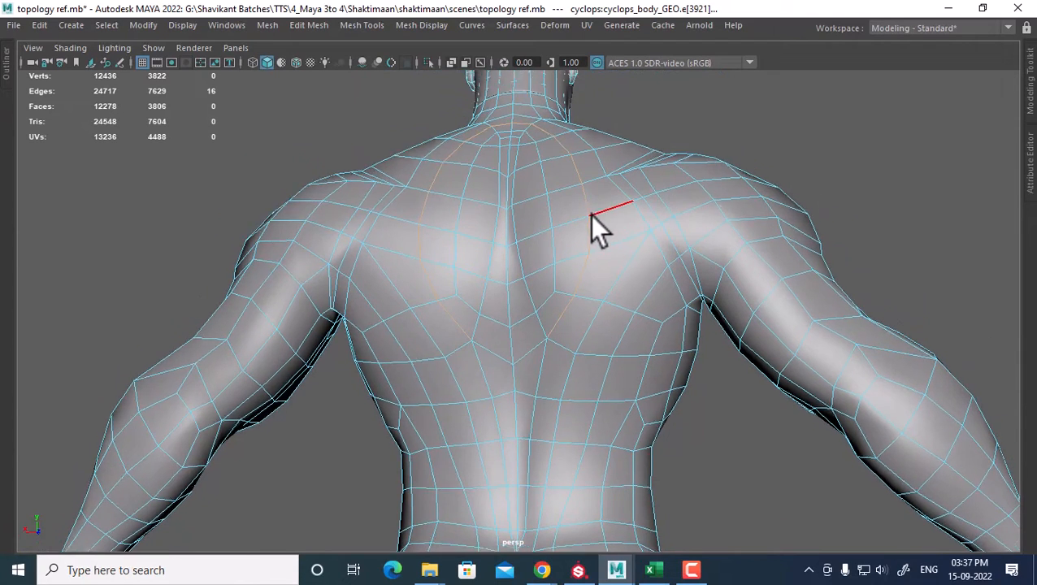
pyautogui.keyDown('alt'); pyautogui.moveTo(590, 214); pyautogui.dragTo(568, 194); pyautogui.keyUp('alt')
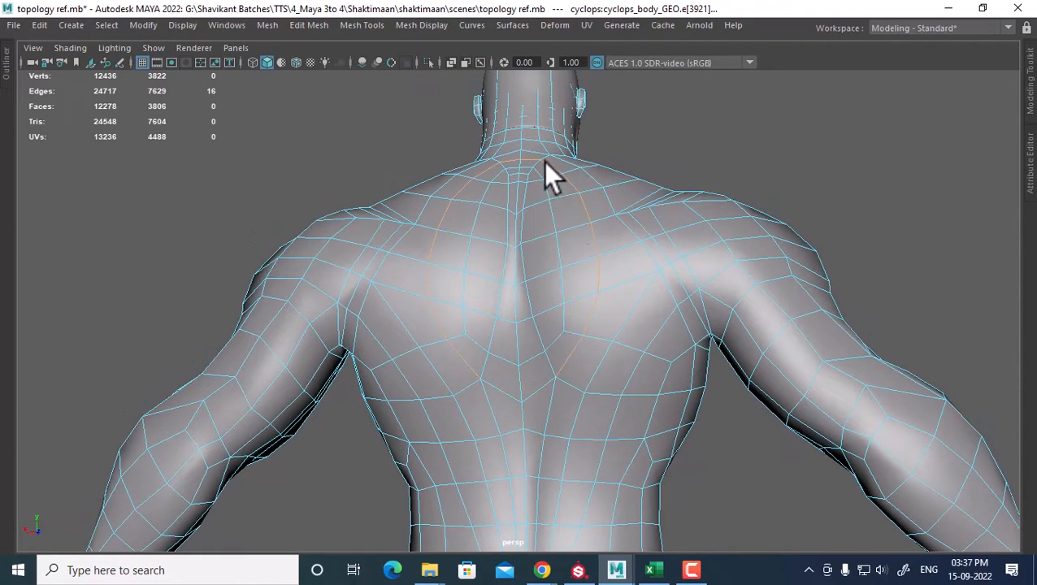
pyautogui.scroll(3, 544, 178)
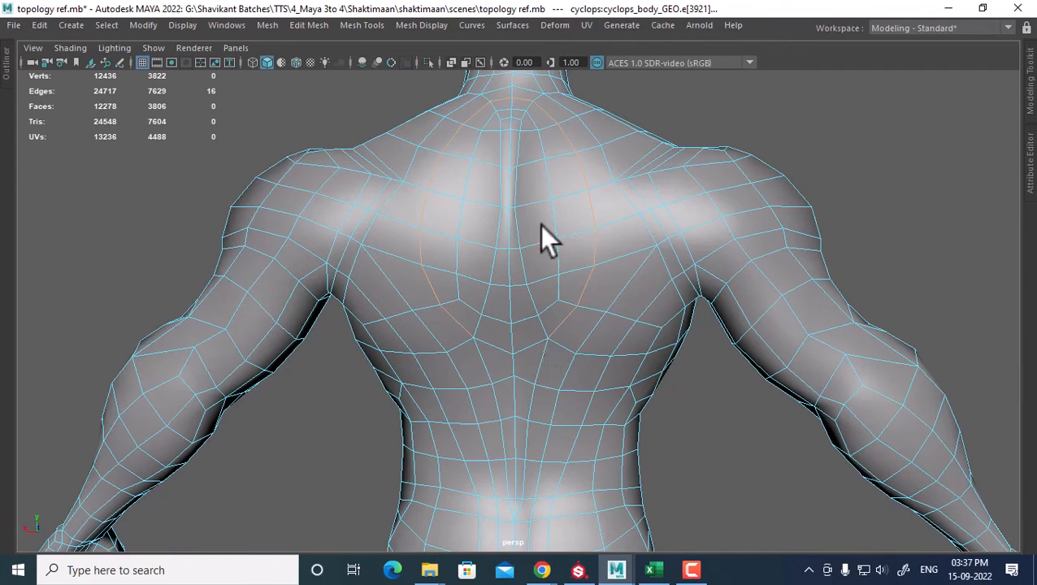
# Step: Compare the upper back and neck edge flow of the Shaktimaan model with the highlighted loop on the reference mesh
pyautogui.hotkey('alt', 'Tab')
pyautogui.keyDown('alt'); pyautogui.moveTo(553, 210); pyautogui.dragTo(537, 316, button='middle'); pyautogui.keyUp('alt')
pyautogui.hotkey('alt', 'Tab')
pyautogui.keyDown('alt'); pyautogui.moveTo(568, 197); pyautogui.dragTo(597, 308, button='middle'); pyautogui.keyUp('alt')
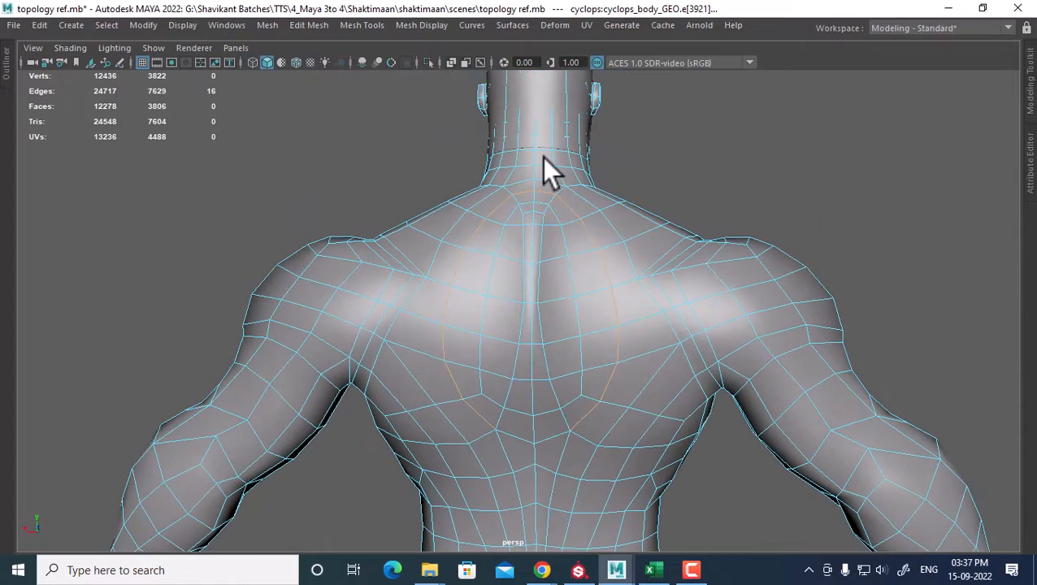
pyautogui.hotkey('alt', 'Tab')
pyautogui.keyDown('alt'); pyautogui.moveTo(612, 225); pyautogui.dragTo(606, 287, button='middle'); pyautogui.keyUp('alt')
pyautogui.keyDown('alt'); pyautogui.moveTo(543, 238); pyautogui.dragTo(575, 295, button='middle'); pyautogui.keyUp('alt')
pyautogui.keyDown('alt'); pyautogui.moveTo(529, 225); pyautogui.dragTo(567, 294, button='right'); pyautogui.keyUp('alt')
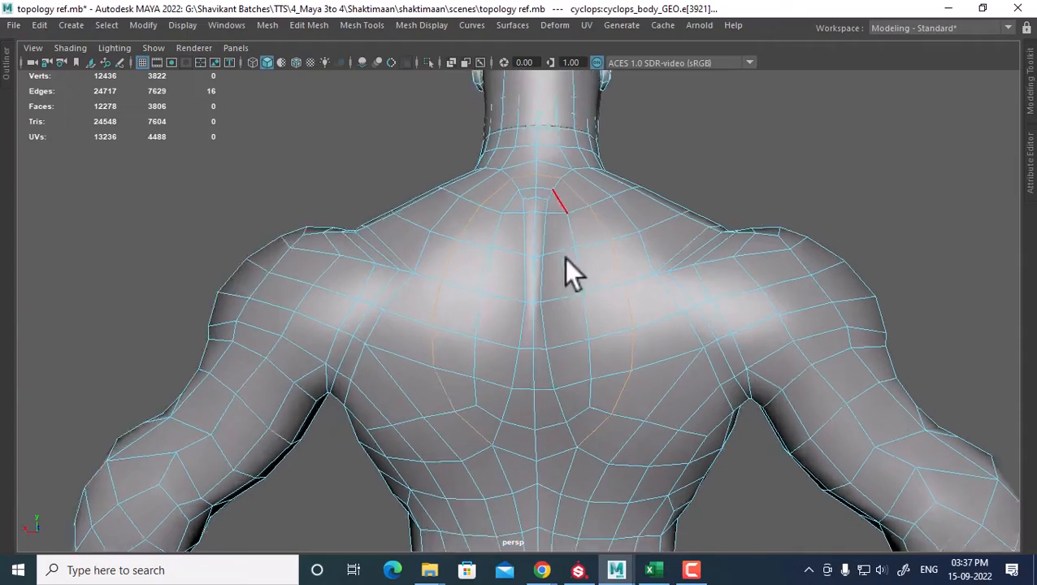
# Step: Trace the reference mesh's edge line beside the spine from the mid back up to the base of the neck
pyautogui.scroll(1, 550, 355)
pyautogui.keyDown('alt'); pyautogui.moveTo(569, 443); pyautogui.dragTo(582, 317, button='middle'); pyautogui.keyUp('alt')
pyautogui.click(583, 329)
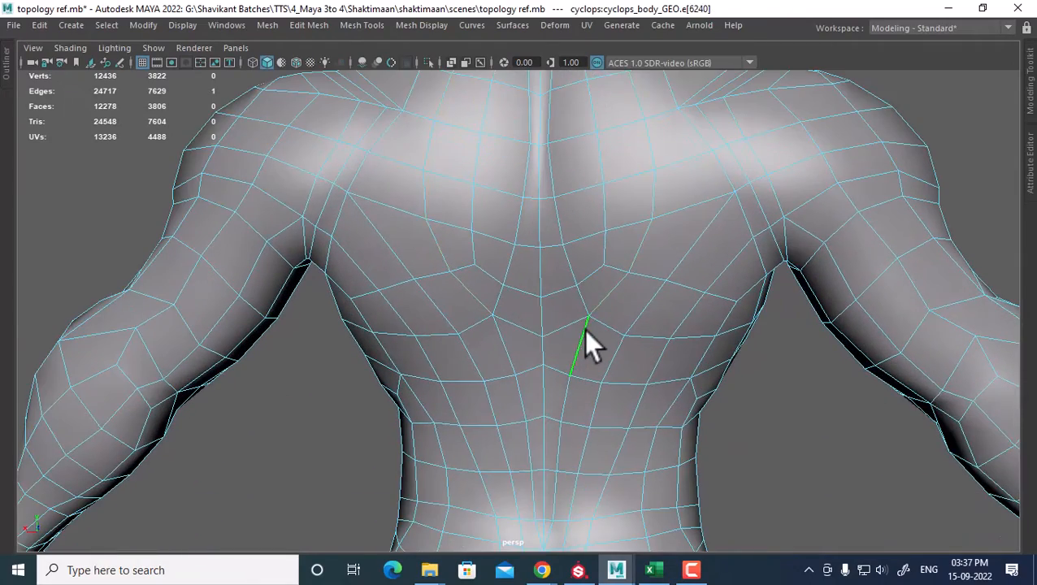
pyautogui.doubleClick(583, 329)
pyautogui.keyDown('shift'); pyautogui.doubleClick(566, 263); pyautogui.keyUp('shift')
pyautogui.keyDown('alt'); pyautogui.moveTo(564, 263); pyautogui.dragTo(589, 398, button='middle'); pyautogui.keyUp('alt')
pyautogui.scroll(2, 642, 200)
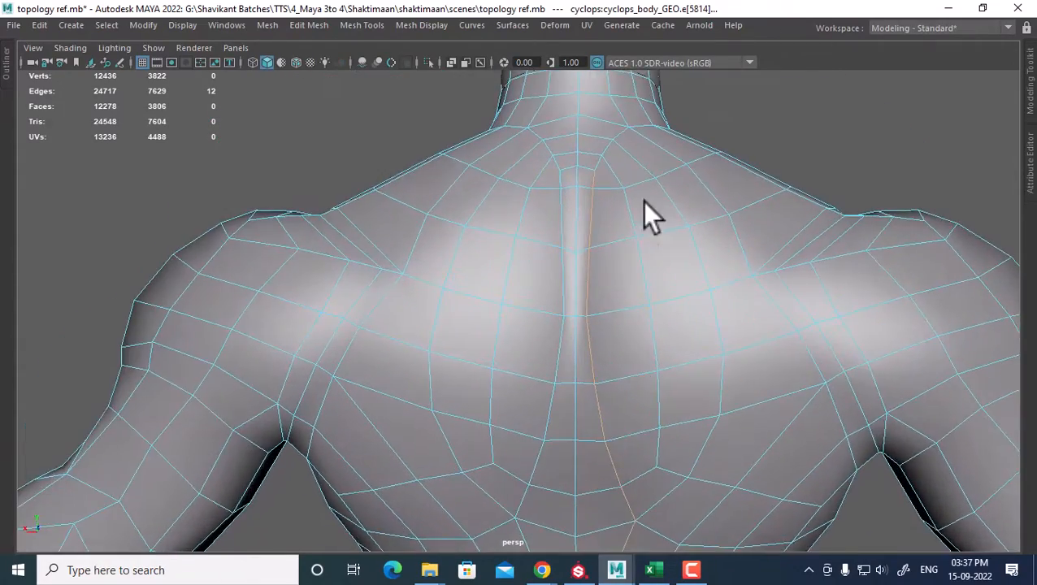
pyautogui.keyDown('alt'); pyautogui.moveTo(642, 201); pyautogui.dragTo(636, 301); pyautogui.keyUp('alt')
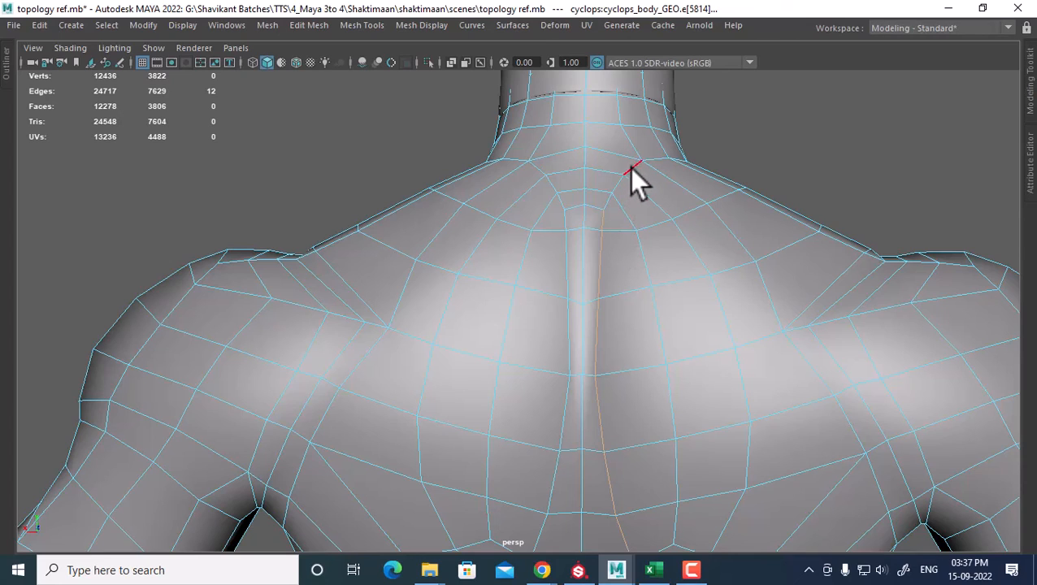
pyautogui.keyDown('shift'); pyautogui.click(607, 202); pyautogui.keyUp('shift')
pyautogui.keyDown('shift'); pyautogui.click(620, 187); pyautogui.keyUp('shift')
# Step: Compare the reference loop wrapping both sides of the spine below the neck with the Shaktimaan model's upper back
pyautogui.keyDown('alt'); pyautogui.moveTo(627, 178); pyautogui.dragTo(668, 398); pyautogui.keyUp('alt')
pyautogui.keyDown('ctrl'); pyautogui.click(672, 335); pyautogui.keyUp('ctrl')
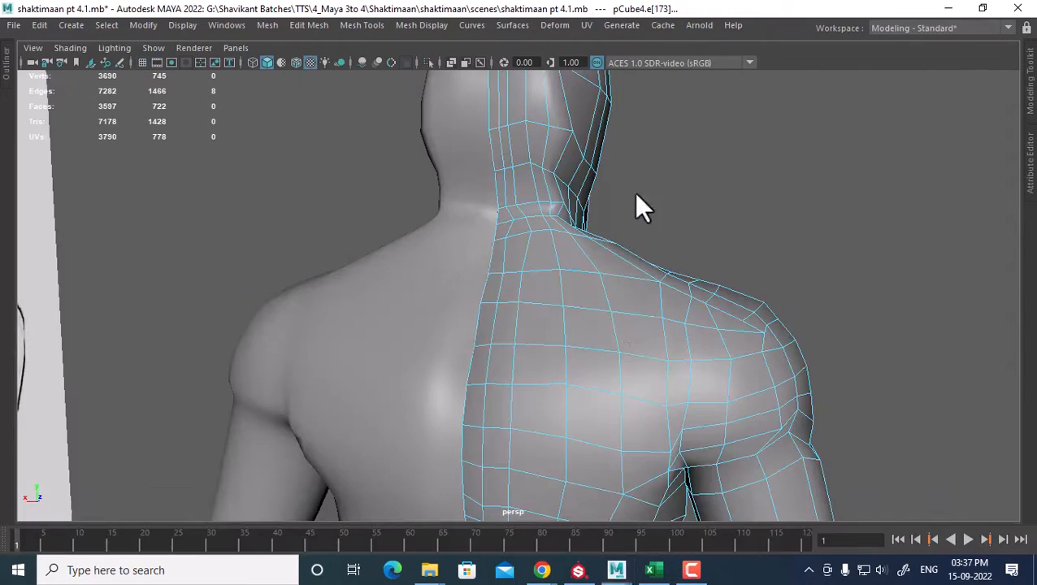
pyautogui.keyDown('alt'); pyautogui.moveTo(528, 267); pyautogui.dragTo(528, 300, button='right'); pyautogui.keyUp('alt')
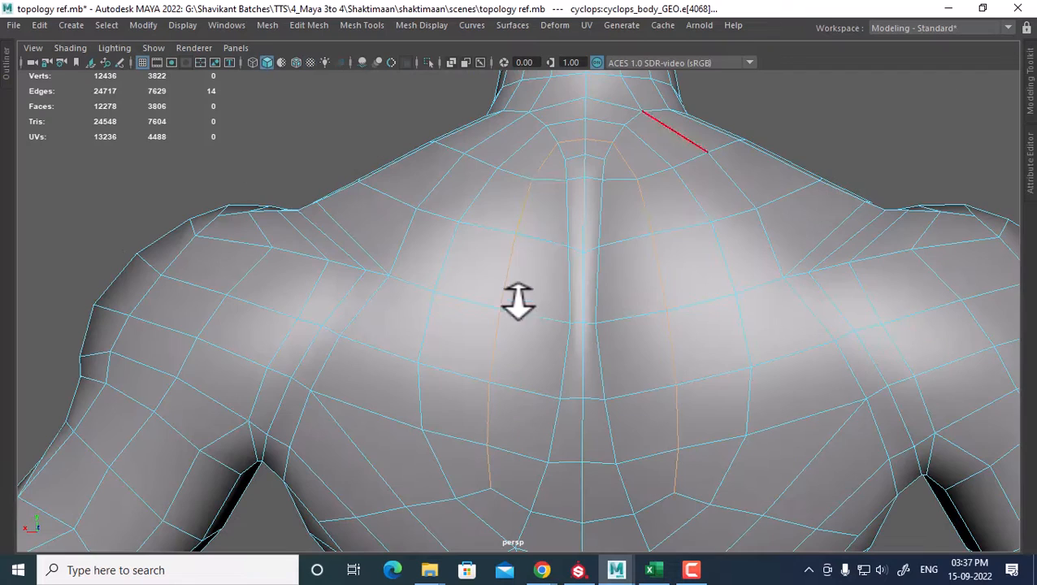
pyautogui.click(622, 128)
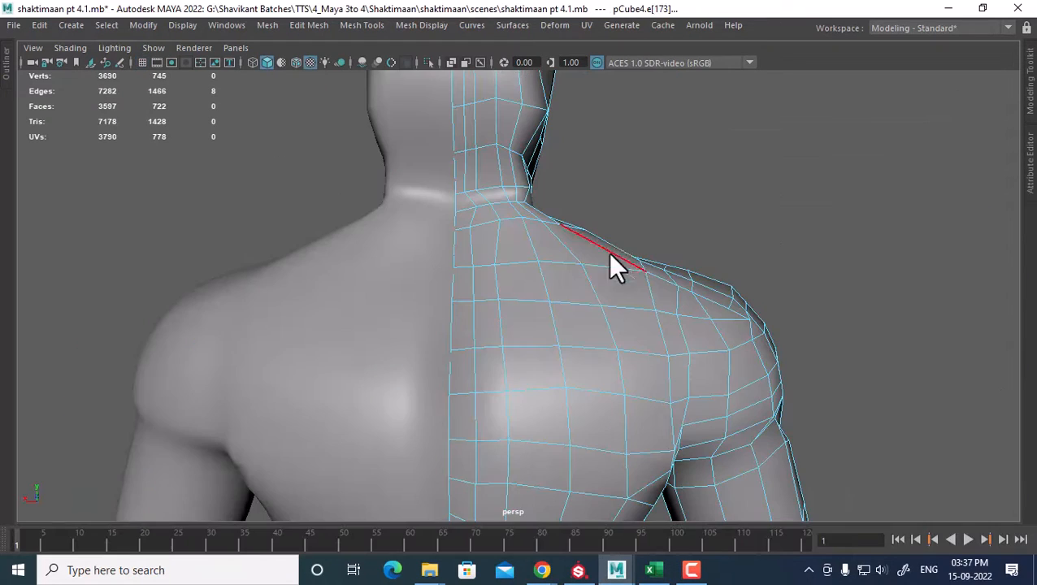
# Step: Nudge the vertex beside the spine just below the neck base of the Shaktimaan model slightly sideways
pyautogui.moveTo(523, 267)
pyautogui.keyDown('alt'); pyautogui.mouseDown(button='middle')
pyautogui.moveTo(523, 219)
pyautogui.moveTo(516, 262)
pyautogui.mouseUp(button='middle'); pyautogui.keyUp('alt')
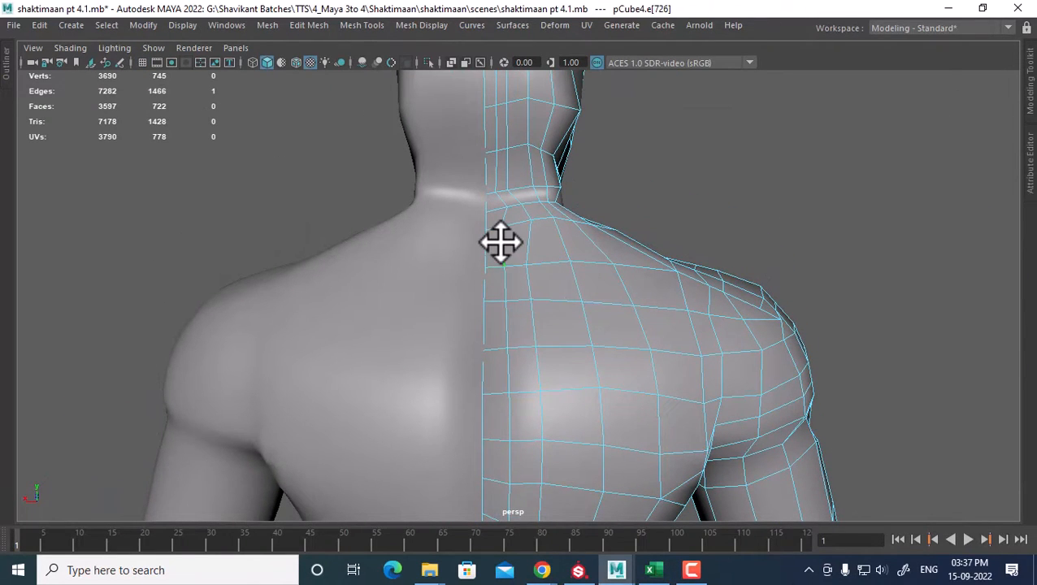
pyautogui.moveTo(553, 215); pyautogui.dragTo(522, 232, button='right')
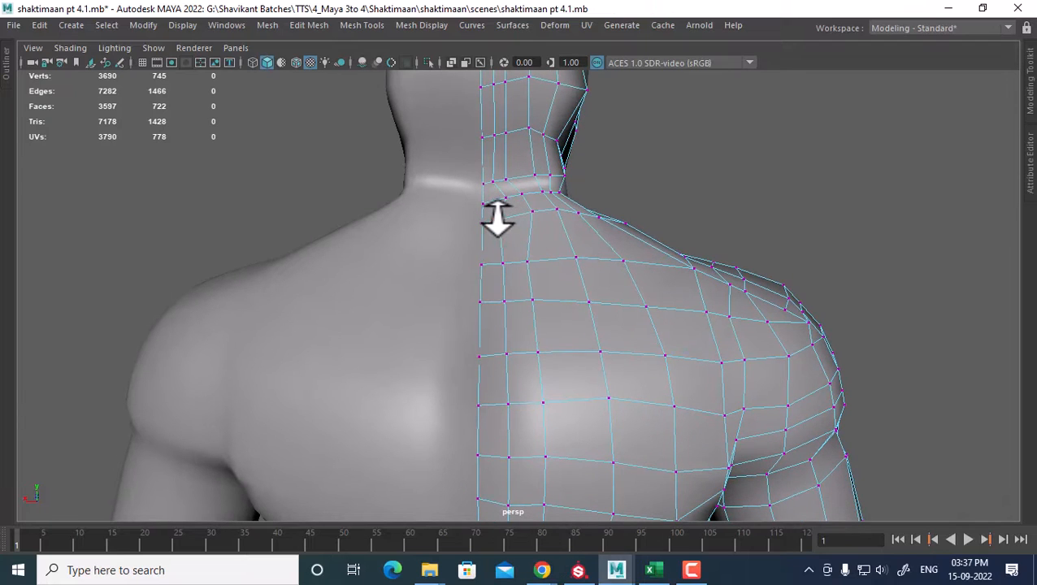
pyautogui.click(504, 217)
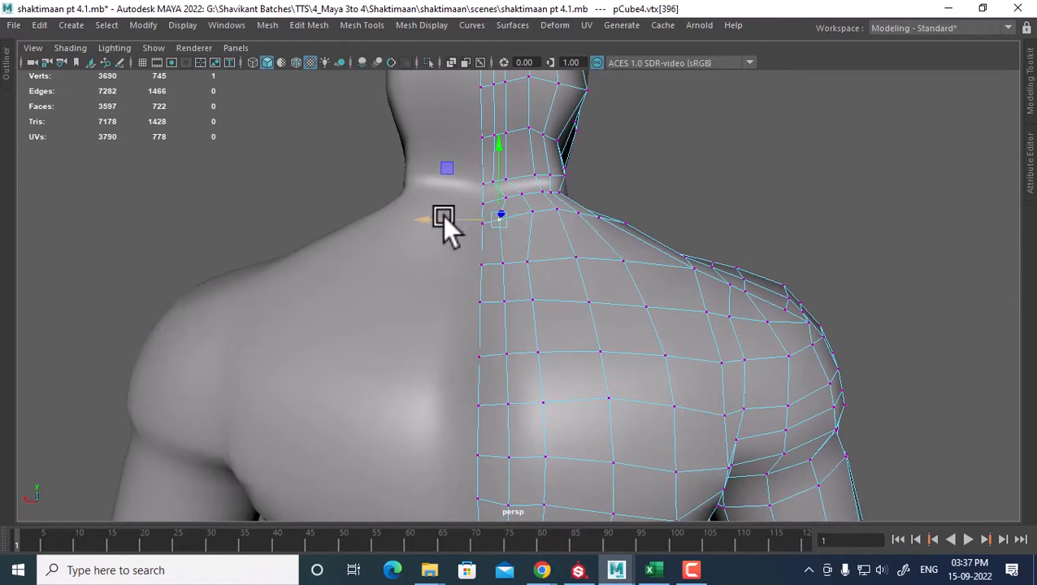
pyautogui.moveTo(447, 216); pyautogui.dragTo(453, 217)
pyautogui.keyDown('alt'); pyautogui.moveTo(579, 282); pyautogui.dragTo(560, 291); pyautogui.keyUp('alt')
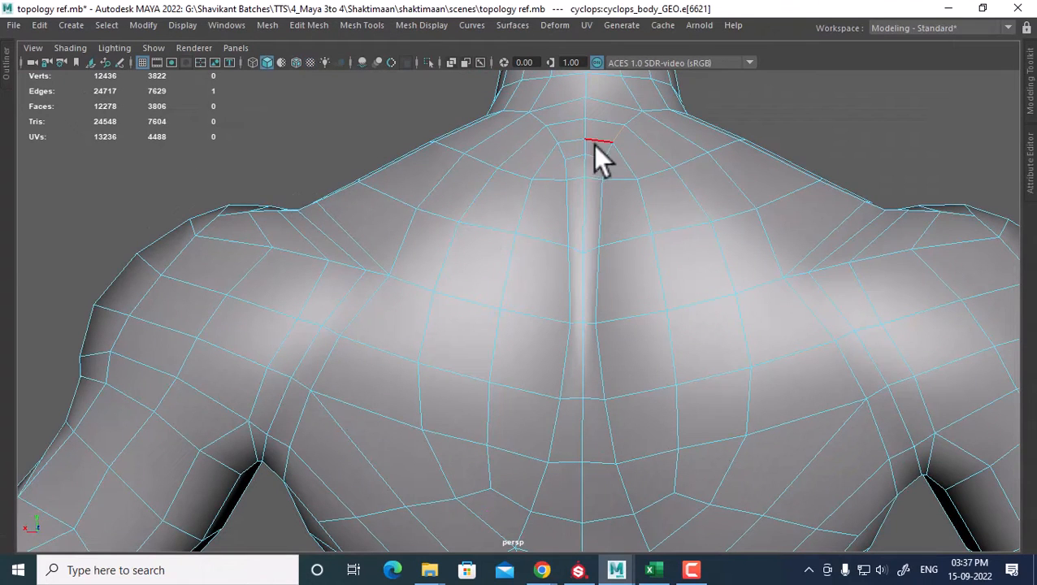
# Step: In topology ref.mb, highlight the edge loop wrapping the spine below the neck and examine it from the side and from above
pyautogui.doubleClick(667, 332)
pyautogui.scroll(-2, 680, 350)
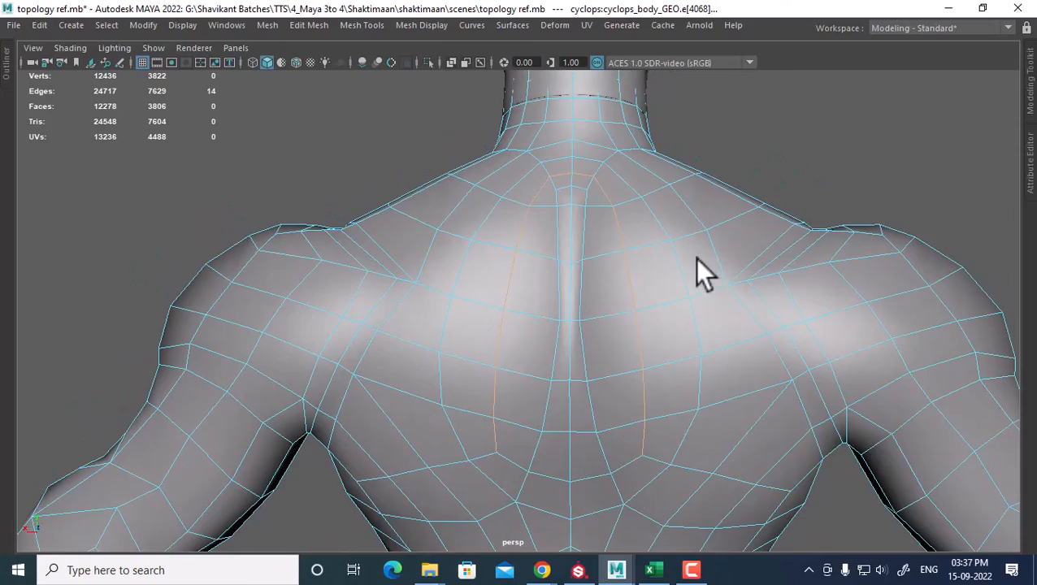
pyautogui.keyDown('alt'); pyautogui.moveTo(697, 260); pyautogui.dragTo(546, 291); pyautogui.keyUp('alt')
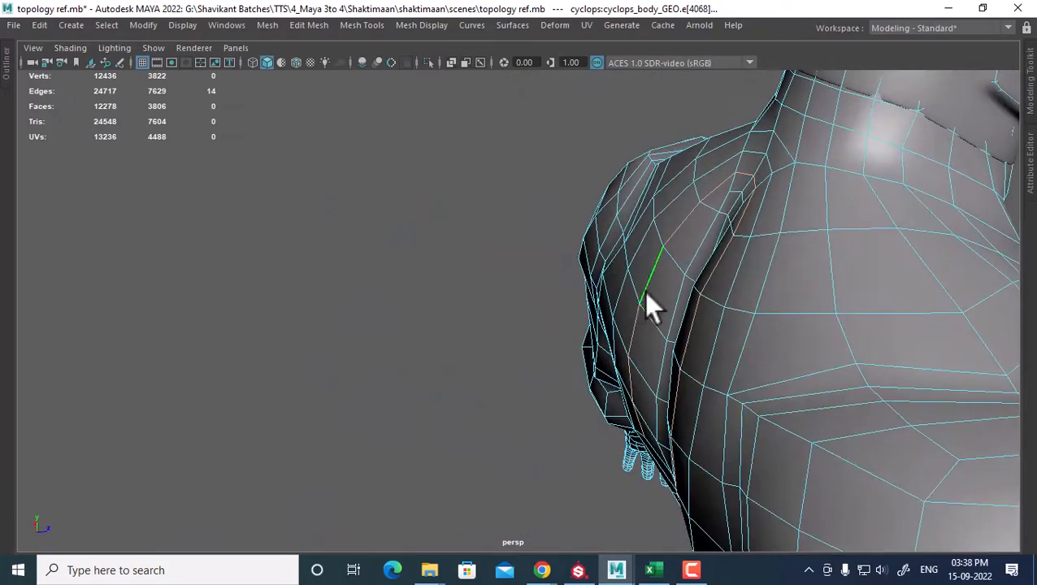
pyautogui.press('space')
pyautogui.moveTo(761, 264); pyautogui.dragTo(683, 265)
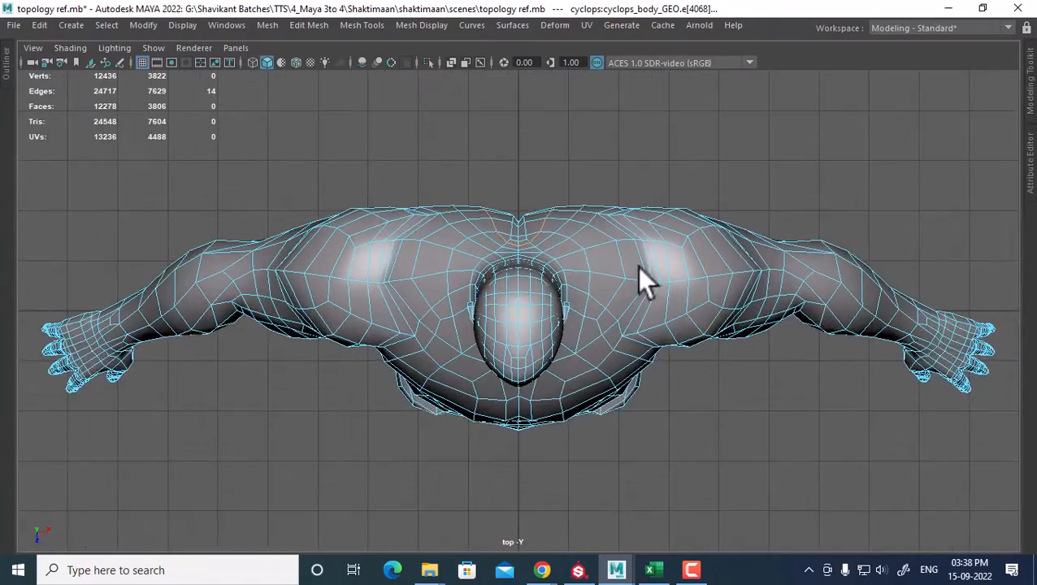
pyautogui.scroll(6, 637, 266)
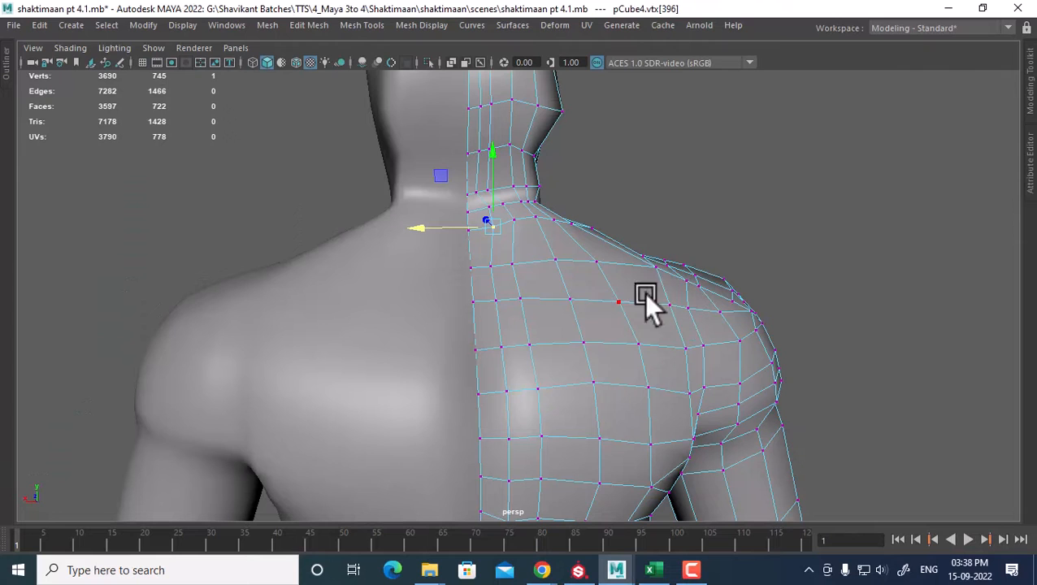
# Step: In the Shaktimaan model's top view, shift the back's uppermost centre-line vertices slightly along the depth axis
pyautogui.press('space')
pyautogui.moveTo(685, 243); pyautogui.dragTo(605, 242)
pyautogui.keyDown('alt'); pyautogui.moveTo(623, 173); pyautogui.dragTo(430, 358, button='middle'); pyautogui.keyUp('alt')
pyautogui.scroll(1, 583, 298)
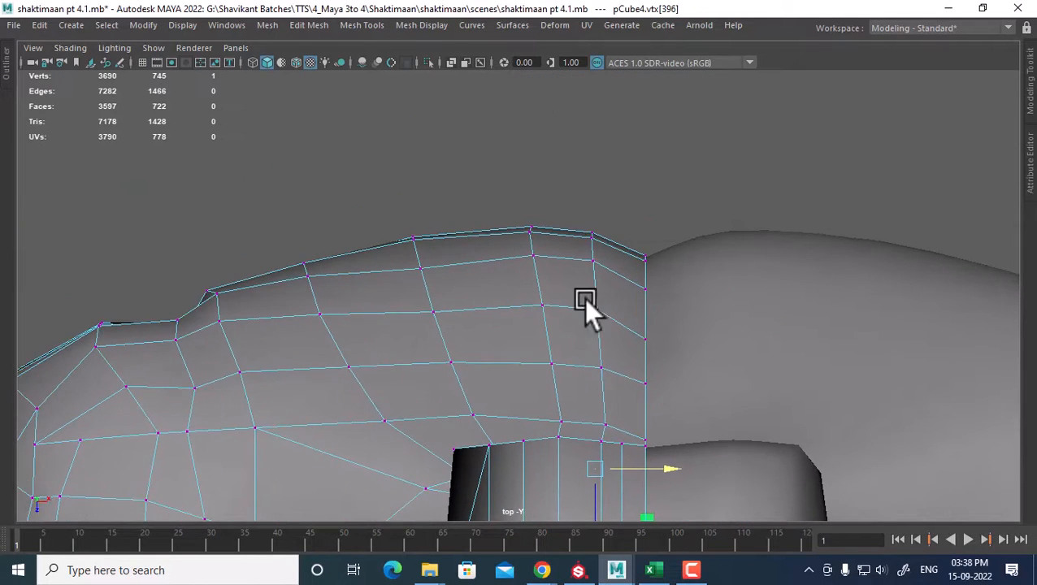
pyautogui.moveTo(661, 277); pyautogui.dragTo(634, 308)
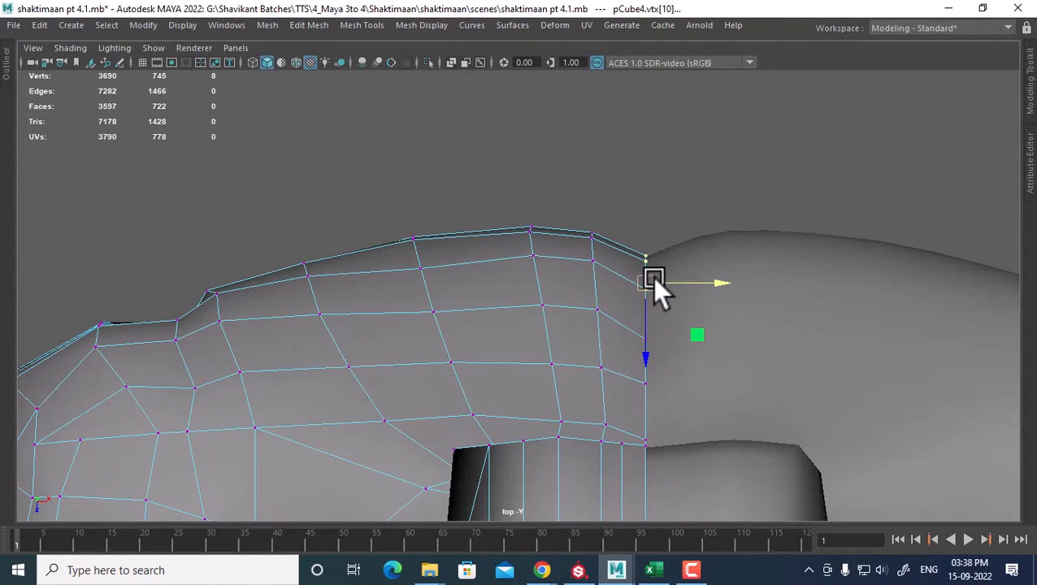
pyautogui.moveTo(650, 355); pyautogui.dragTo(650, 357)
# Step: Move the upper-back vertices beside the spine closer to the centre line in the top view
pyautogui.click(592, 258)
pyautogui.moveTo(667, 262); pyautogui.dragTo(675, 233)
pyautogui.click(592, 235)
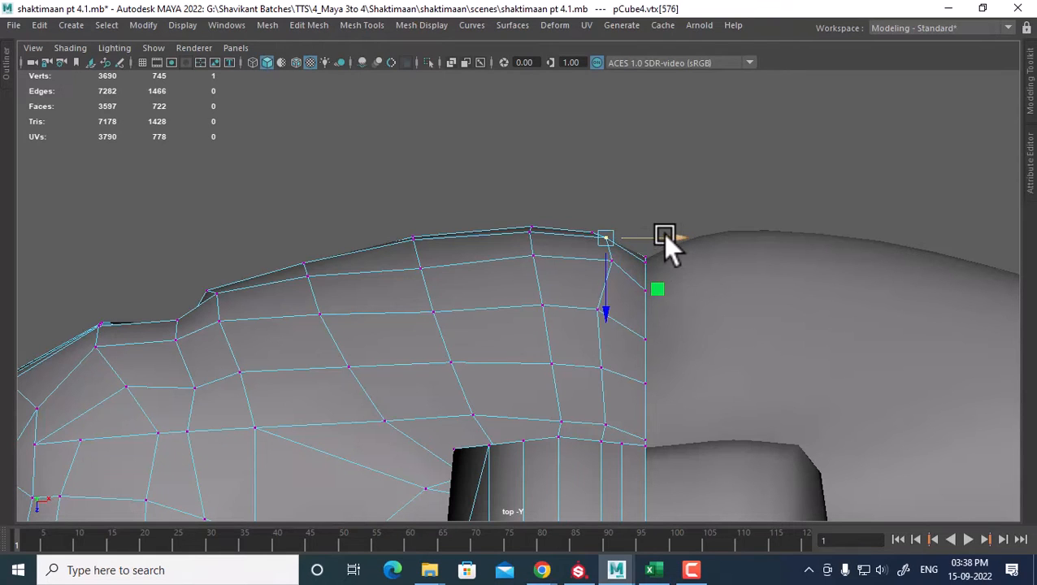
pyautogui.click(579, 213)
pyautogui.click(591, 232)
pyautogui.moveTo(653, 235); pyautogui.dragTo(663, 232)
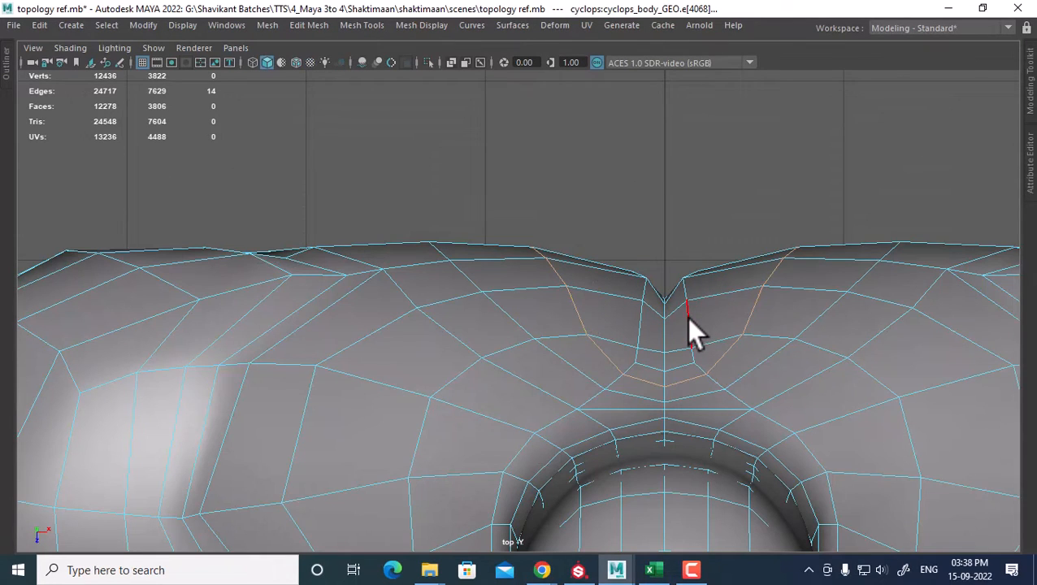
# Step: Examine the edge line beside the reference mesh's spine and where it ends below the neck, from above and in perspective
pyautogui.doubleClick(686, 317)
pyautogui.click(687, 362)
pyautogui.press('space')
pyautogui.moveTo(720, 346); pyautogui.dragTo(702, 294)
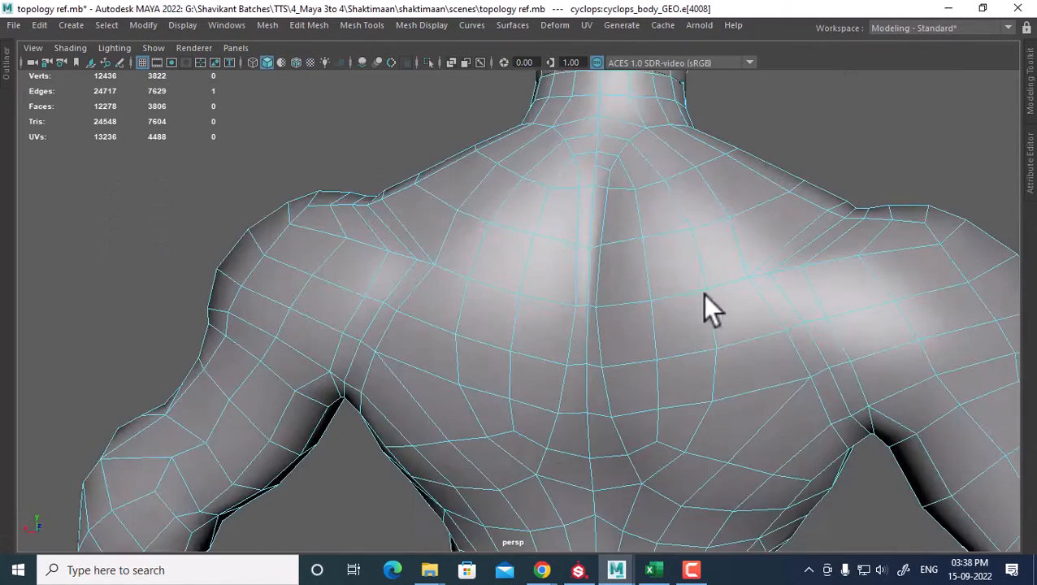
pyautogui.keyDown('alt'); pyautogui.moveTo(560, 194); pyautogui.dragTo(577, 276, button='middle'); pyautogui.keyUp('alt')
pyautogui.keyDown('alt'); pyautogui.moveTo(576, 277); pyautogui.dragTo(642, 301, button='right'); pyautogui.keyUp('alt')
pyautogui.keyDown('alt'); pyautogui.moveTo(642, 301); pyautogui.dragTo(710, 301, button='middle'); pyautogui.keyUp('alt')
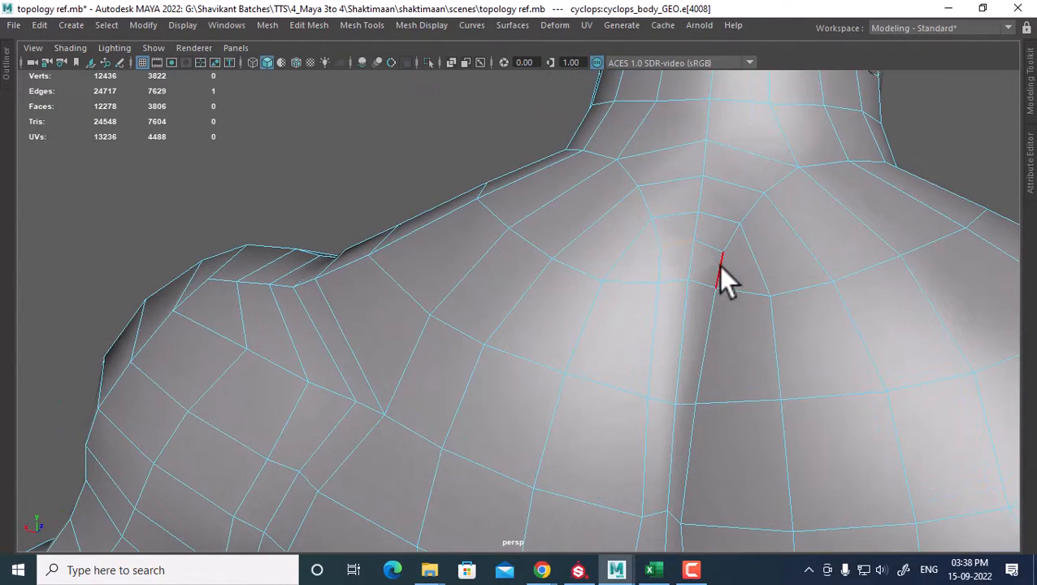
pyautogui.click(718, 264)
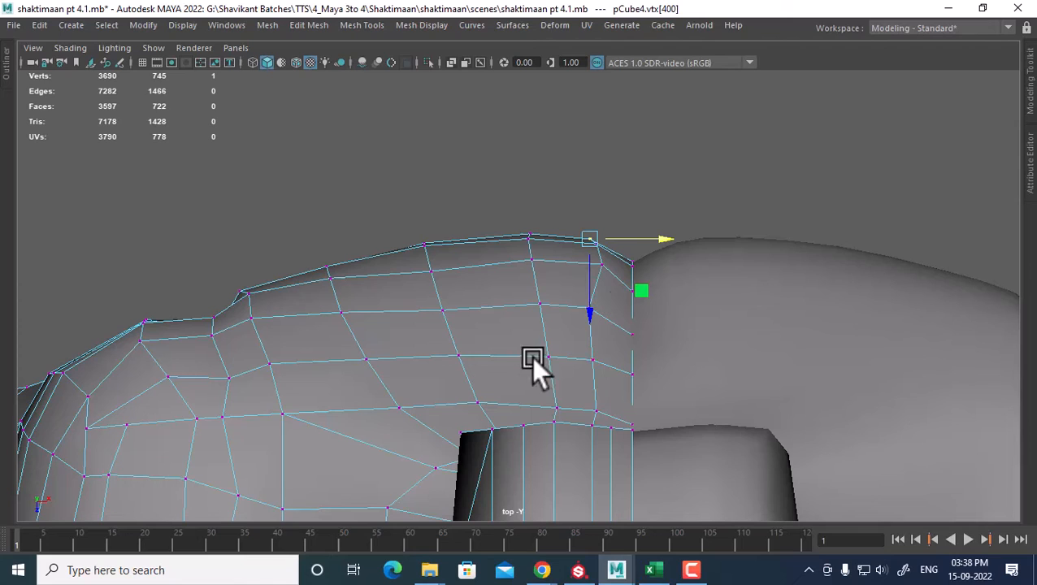
# Step: In the Shaktimaan model's perspective view, delete the vertical edge nearest the spine in the face row just below the neck base
pyautogui.keyDown('alt'); pyautogui.moveTo(530, 357); pyautogui.dragTo(434, 380); pyautogui.keyUp('alt')
pyautogui.press('space')
pyautogui.press('space')
pyautogui.keyDown('alt'); pyautogui.moveTo(434, 379); pyautogui.dragTo(597, 312, button='right'); pyautogui.keyUp('alt')
pyautogui.scroll(3, 598, 312)
pyautogui.rightClick(580, 291)
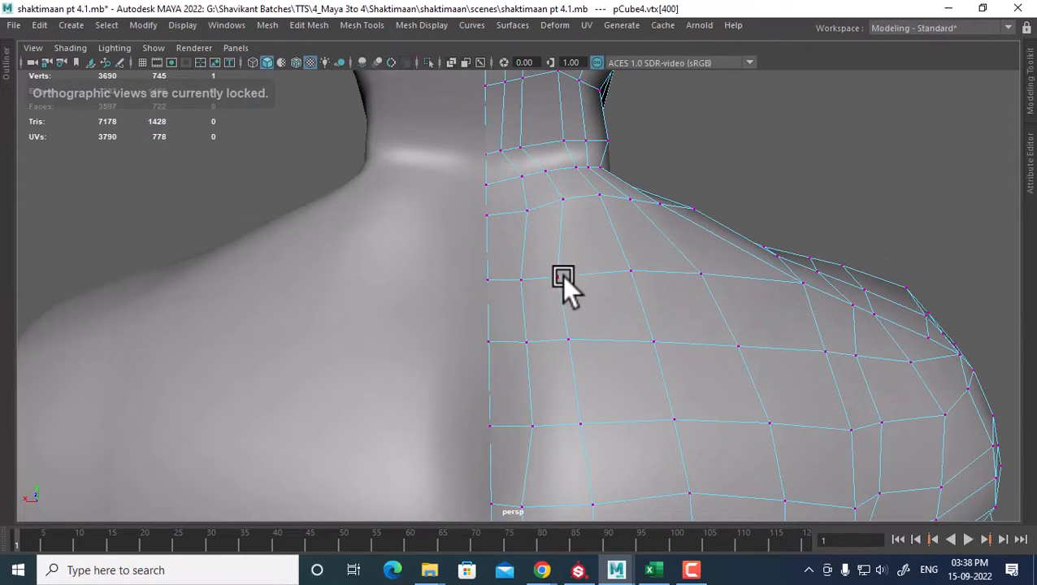
pyautogui.moveTo(522, 255); pyautogui.dragTo(524, 106, button='right')
pyautogui.click(526, 237)
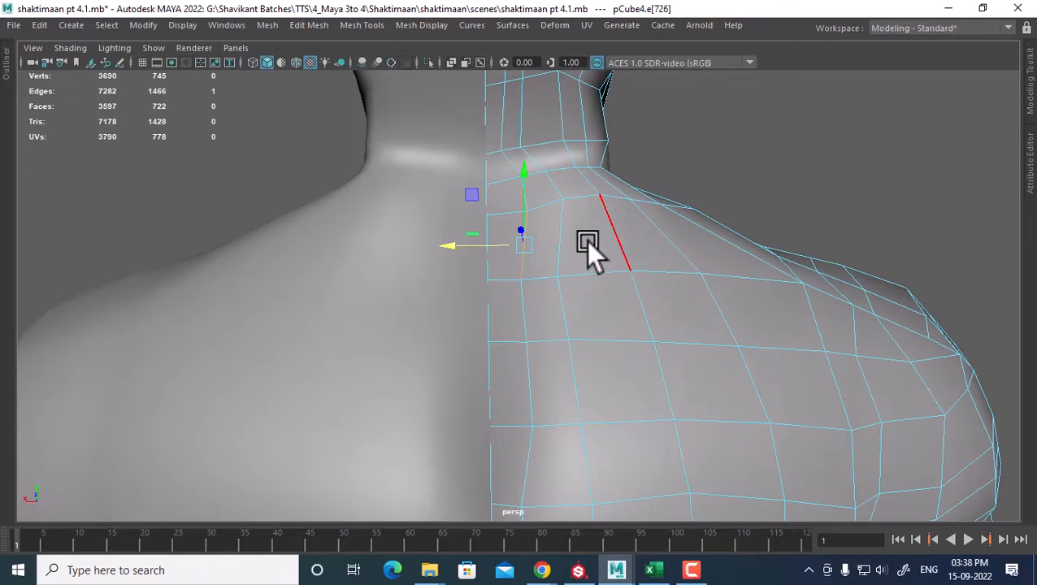
pyautogui.hotkey('ctrl', 'Delete')
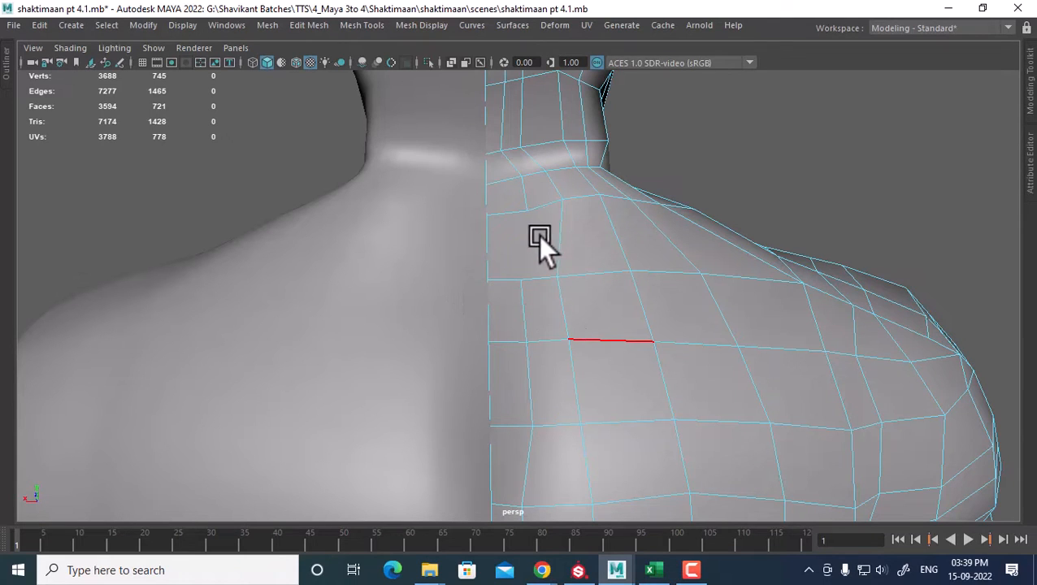
# Step: Try spinning the remaining vertical edge beside the spine below the neck base to redirect the edge flow
pyautogui.click(557, 247)
pyautogui.hotkey('ctrl', 'alt', 'Right')
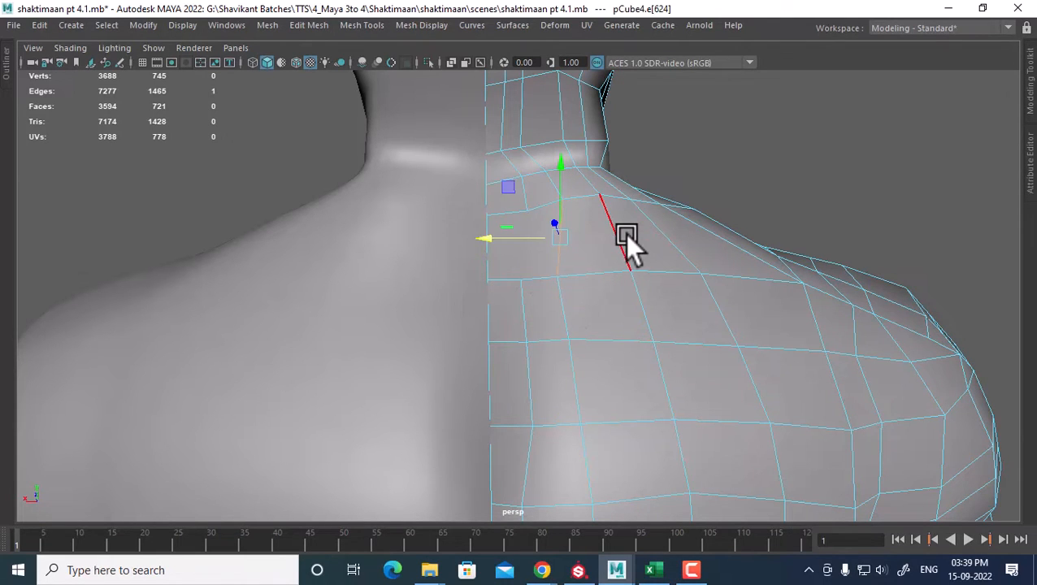
pyautogui.hotkey('ctrl', 'alt', 'Right')
pyautogui.hotkey('ctrl', 'alt', 'Right')
pyautogui.hotkey('ctrl', 'alt', 'Right')
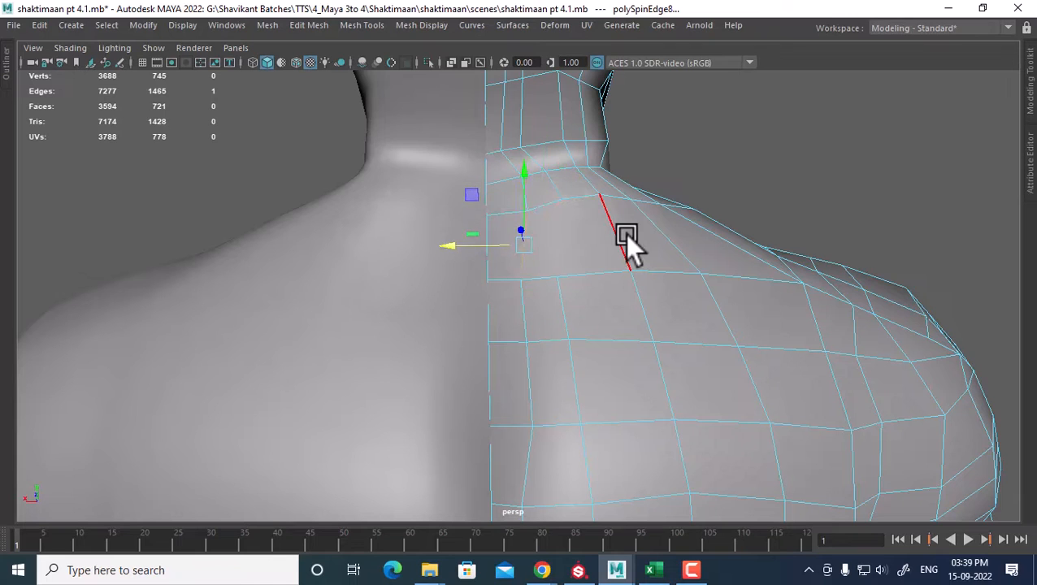
pyautogui.hotkey('ctrl', 'alt', 'Right')
pyautogui.hotkey('ctrl', 'alt', 'Right')
pyautogui.hotkey('ctrl', 'alt', 'Right')
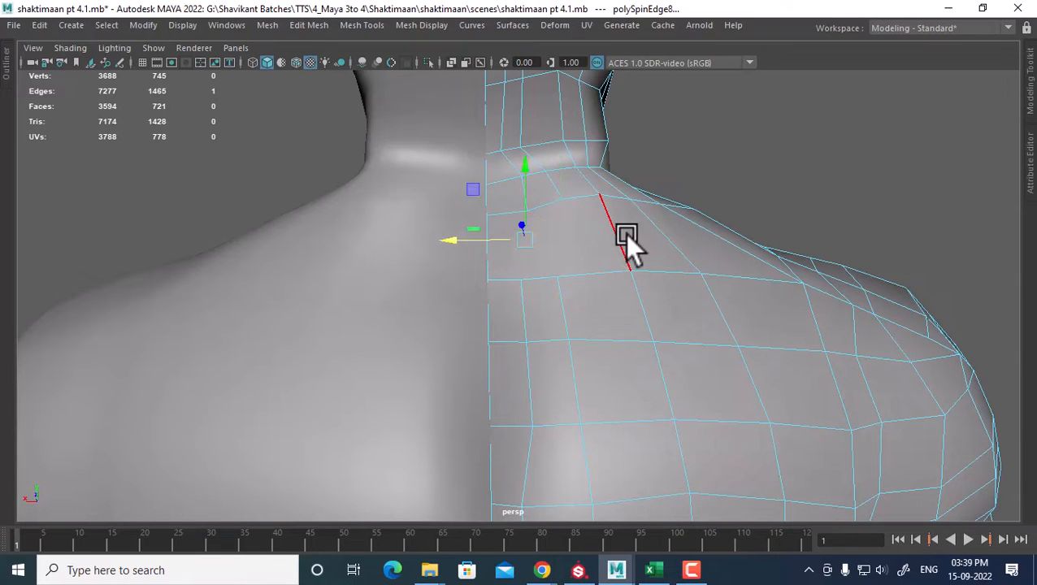
pyautogui.hotkey('ctrl', 'alt', 'Right')
pyautogui.hotkey('ctrl', 'alt', 'Right')
pyautogui.hotkey('ctrl', 'alt', 'Right')
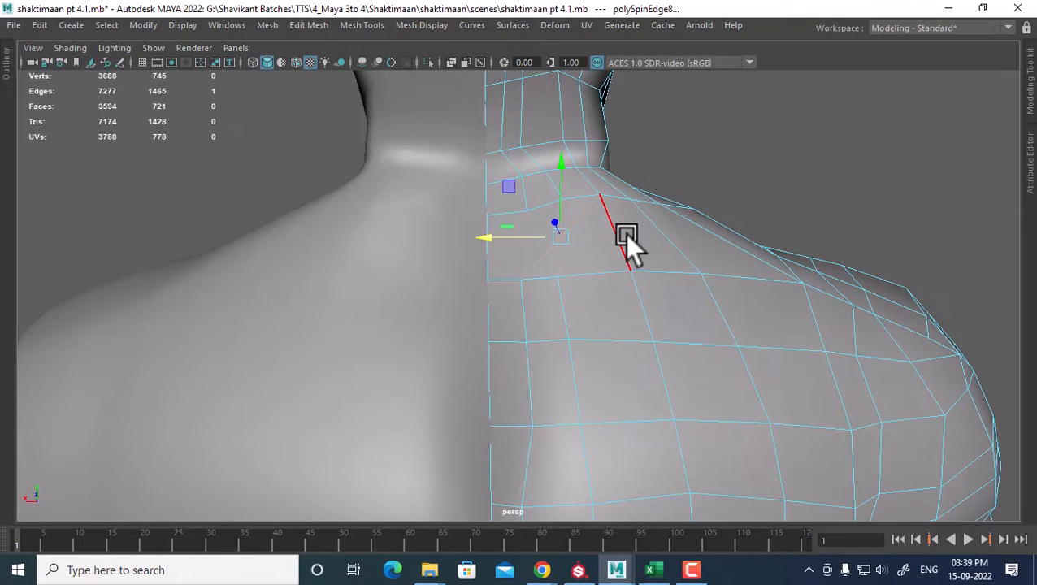
pyautogui.click(601, 341)
pyautogui.keyDown('alt'); pyautogui.moveTo(599, 338); pyautogui.dragTo(602, 364); pyautogui.keyUp('alt')
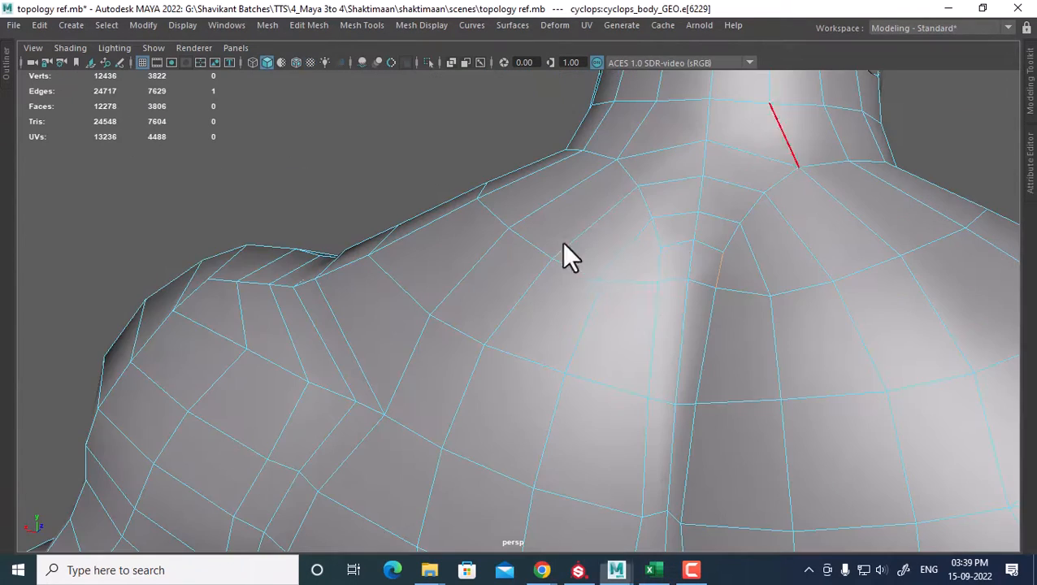
# Step: In topology ref.mb, highlight the edge line beside the spine and examine how it closes below the neck
pyautogui.scroll(2, 698, 291)
pyautogui.scroll(-2, 689, 312)
pyautogui.doubleClick(685, 332)
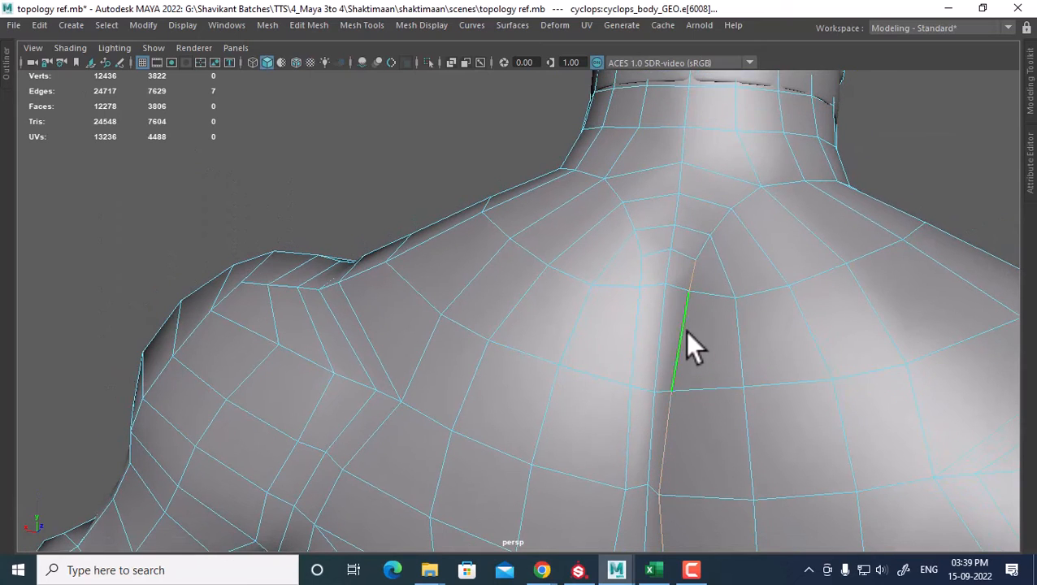
pyautogui.keyDown('alt'); pyautogui.moveTo(700, 366); pyautogui.dragTo(701, 310, button='middle'); pyautogui.keyUp('alt')
pyautogui.scroll(-3, 699, 276)
pyautogui.scroll(1, 693, 243)
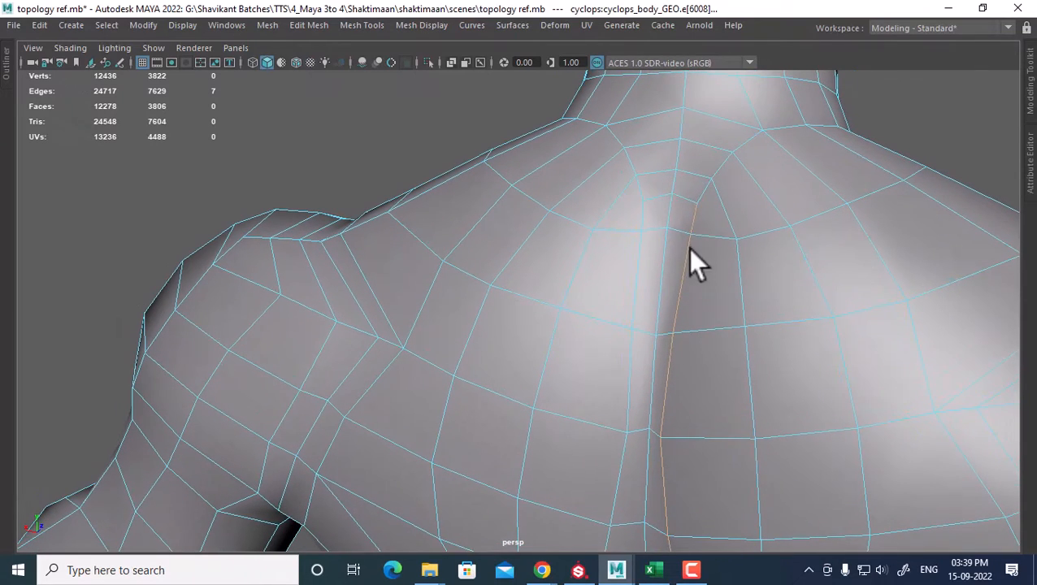
pyautogui.keyDown('ctrl'); pyautogui.keyDown('shift'); pyautogui.click(681, 197); pyautogui.keyUp('shift'); pyautogui.keyUp('ctrl')
pyautogui.keyDown('alt'); pyautogui.moveTo(729, 339); pyautogui.dragTo(675, 191); pyautogui.keyUp('alt')
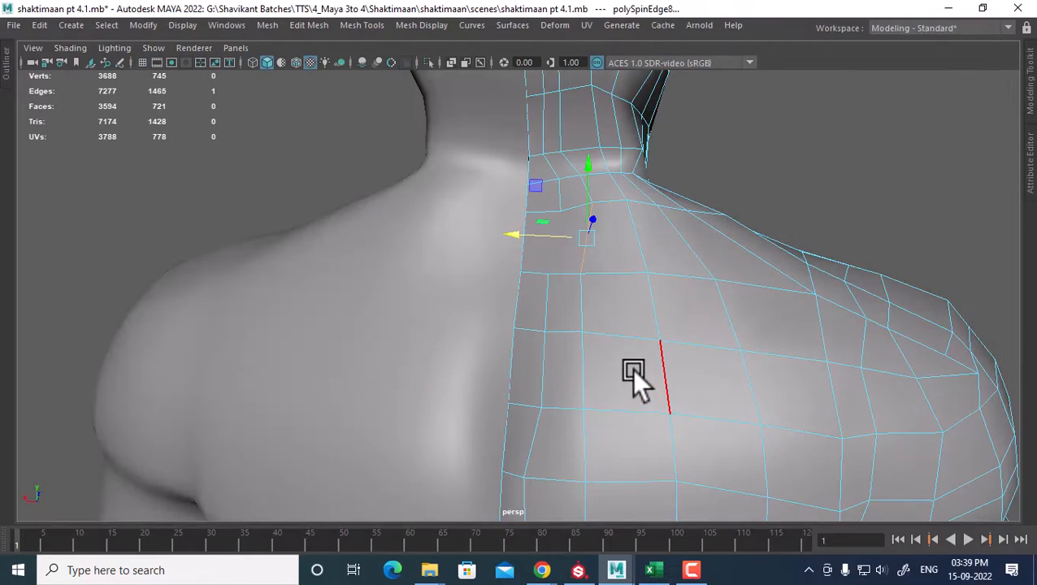
# Step: Try further spin directions for the selected upper-back edge of the Shaktimaan model, cycling it through the surrounding face corners
pyautogui.keyDown('alt'); pyautogui.moveTo(632, 369); pyautogui.dragTo(651, 278); pyautogui.keyUp('alt')
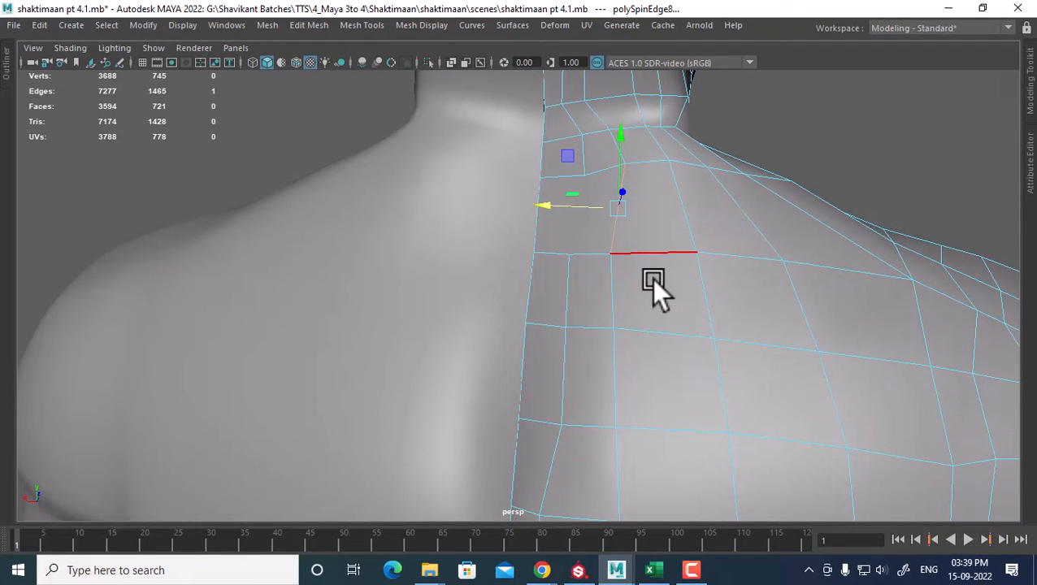
pyautogui.hotkey('ctrl', 'alt', 'Right')
pyautogui.hotkey('ctrl', 'alt', 'Right')
pyautogui.hotkey('ctrl', 'alt', 'Right')
pyautogui.hotkey('ctrl', 'alt', 'Right')
pyautogui.hotkey('ctrl', 'alt', 'Right')
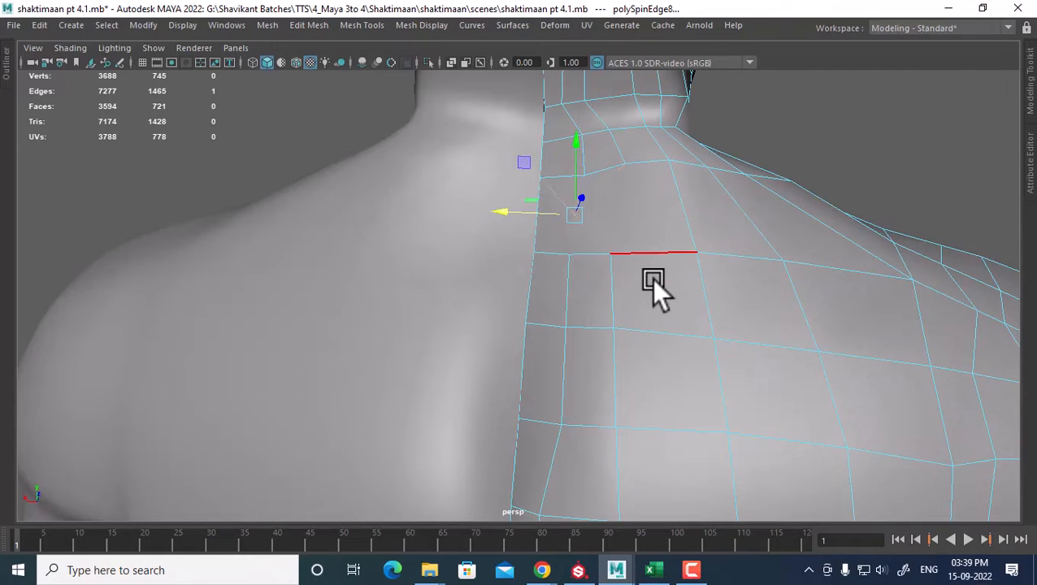
pyautogui.hotkey('ctrl', 'alt', 'Right')
pyautogui.hotkey('ctrl', 'alt', 'Right')
pyautogui.hotkey('ctrl', 'alt', 'Right')
pyautogui.hotkey('ctrl', 'alt', 'Right')
pyautogui.hotkey('ctrl', 'alt', 'Right')
pyautogui.hotkey('ctrl', 'alt', 'Right')
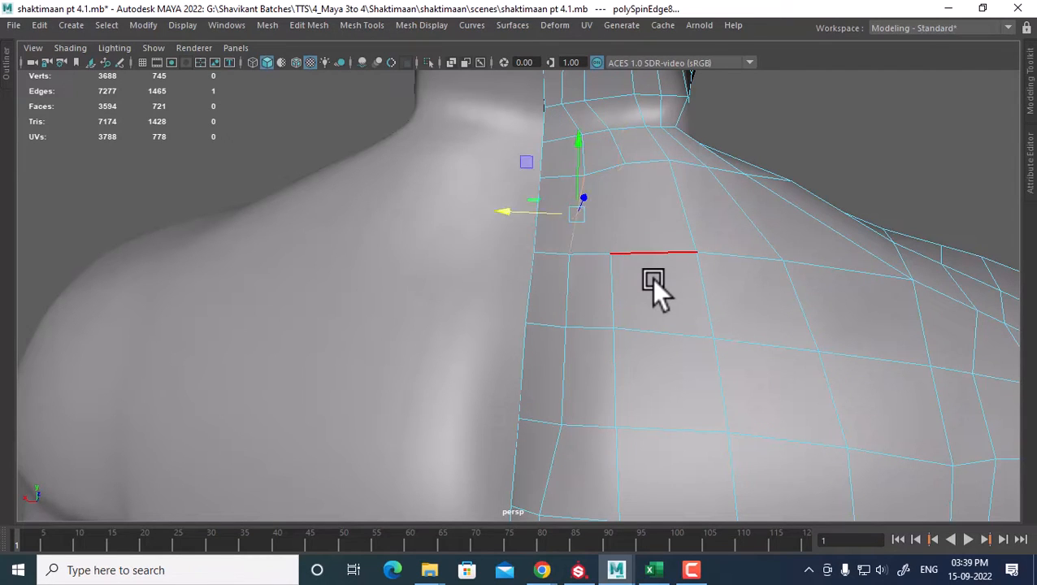
pyautogui.hotkey('ctrl', 'alt', 'Right')
pyautogui.hotkey('ctrl', 'alt', 'Right')
pyautogui.hotkey('ctrl', 'alt', 'Right')
pyautogui.hotkey('ctrl', 'alt', 'Right')
pyautogui.hotkey('ctrl', 'alt', 'Right')
pyautogui.hotkey('ctrl', 'alt', 'Right')
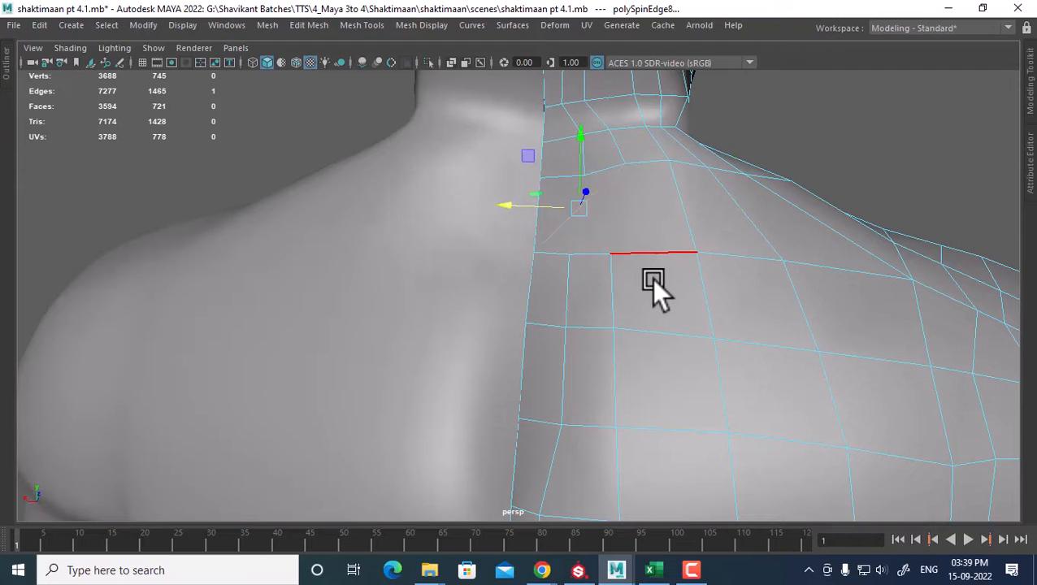
pyautogui.hotkey('ctrl', 'alt', 'Right')
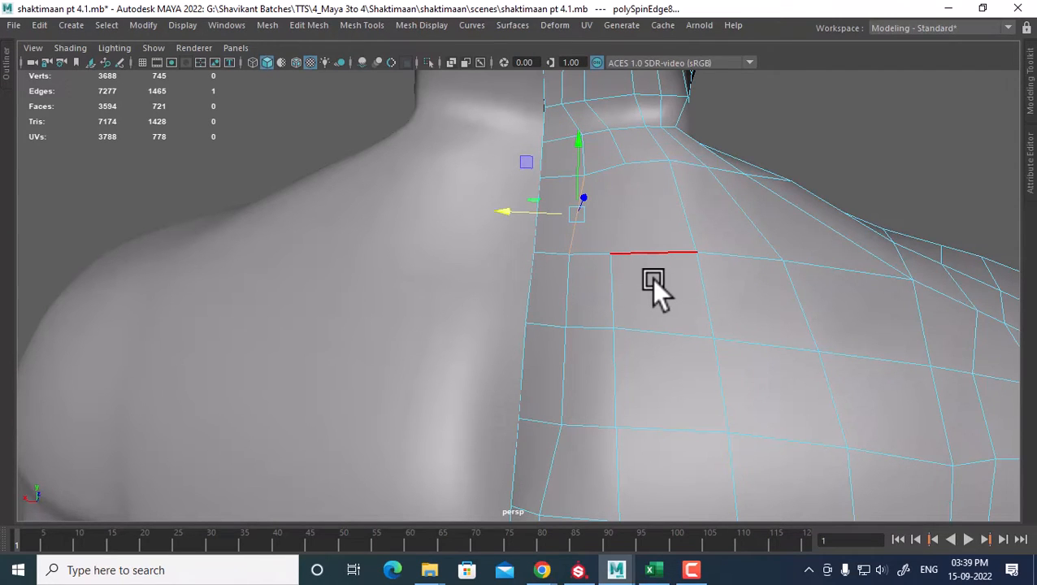
pyautogui.hotkey('ctrl', 'alt', 'Right')
pyautogui.hotkey('ctrl', 'alt', 'Right')
pyautogui.hotkey('ctrl', 'alt', 'Right')
pyautogui.hotkey('ctrl', 'alt', 'Right')
pyautogui.hotkey('ctrl', 'alt', 'Right')
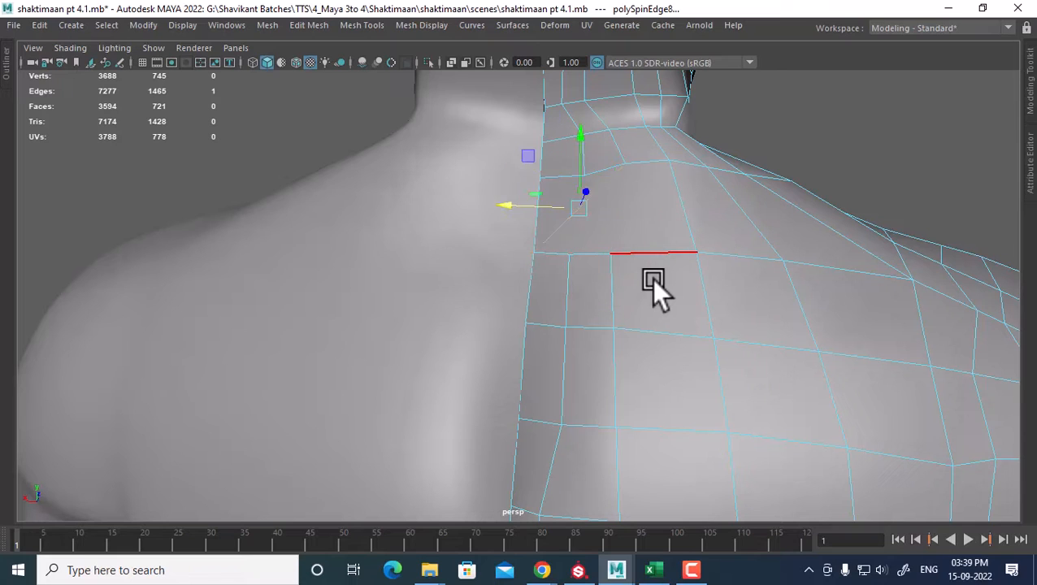
pyautogui.hotkey('ctrl', 'alt', 'Right')
pyautogui.hotkey('ctrl', 'alt', 'Right')
pyautogui.hotkey('ctrl', 'alt', 'Right')
pyautogui.hotkey('ctrl', 'alt', 'Right')
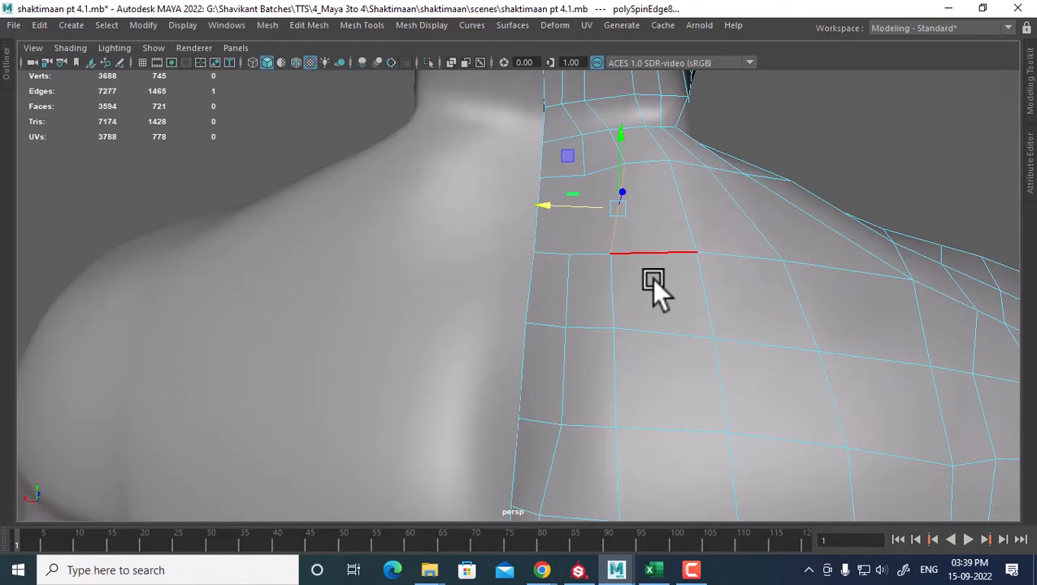
# Step: Delete the spun upper-back edge and cut a diagonal edge from the spine-side column's top vertex up to the neck-base row
pyautogui.press('Delete')
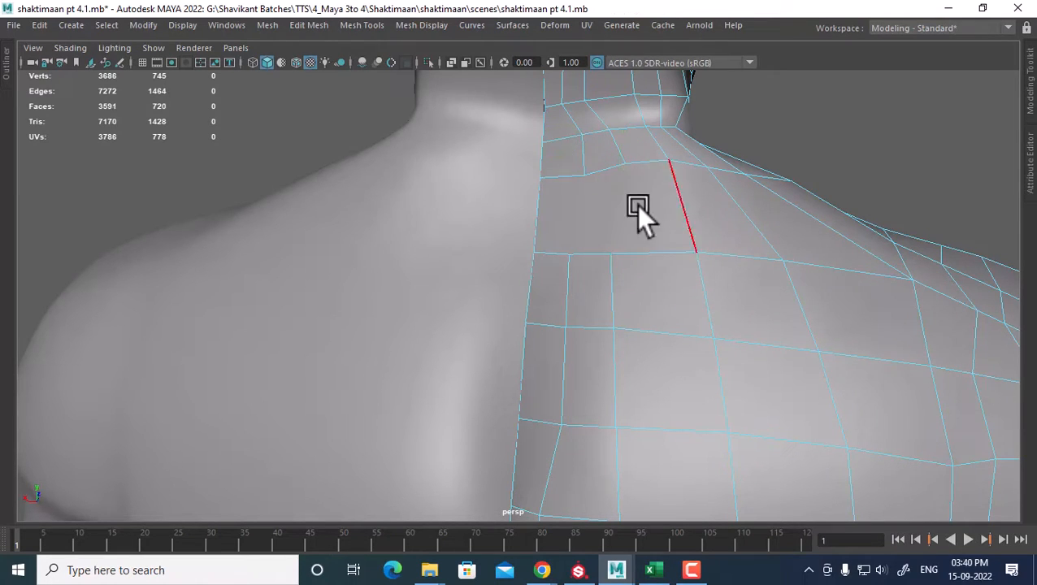
pyautogui.moveTo(635, 149); pyautogui.dragTo(720, 103, button='right')
pyautogui.keyDown('shift'); pyautogui.moveTo(697, 139); pyautogui.dragTo(562, 150, button='right'); pyautogui.keyUp('shift')
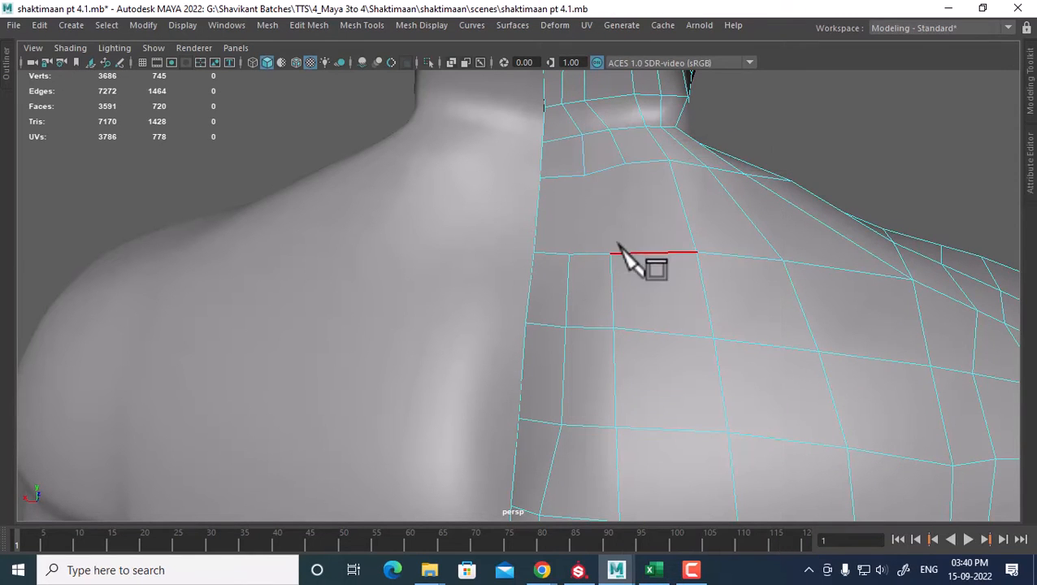
pyautogui.click(568, 254)
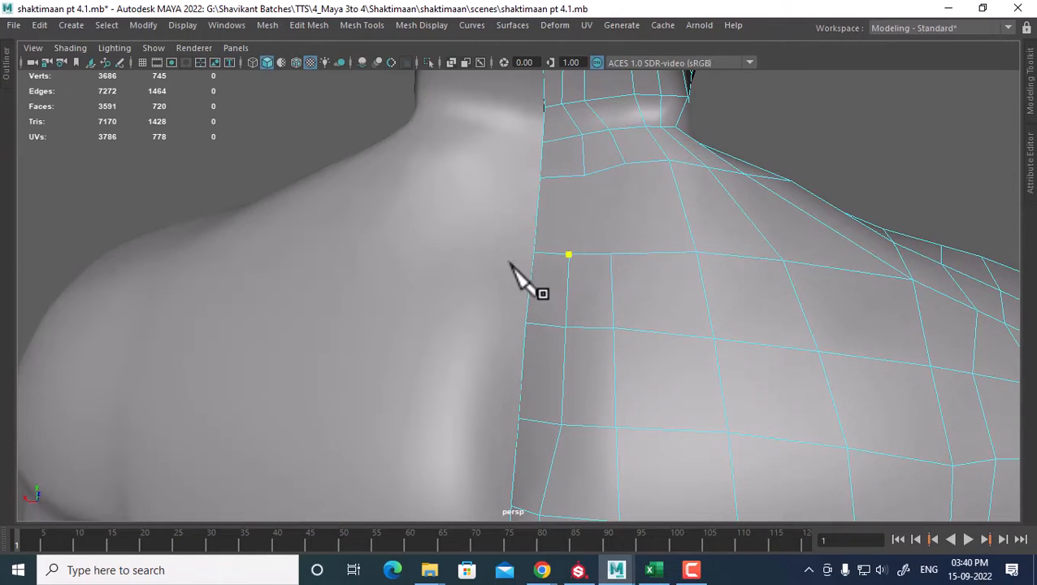
pyautogui.click(625, 164)
pyautogui.rightClick(650, 172)
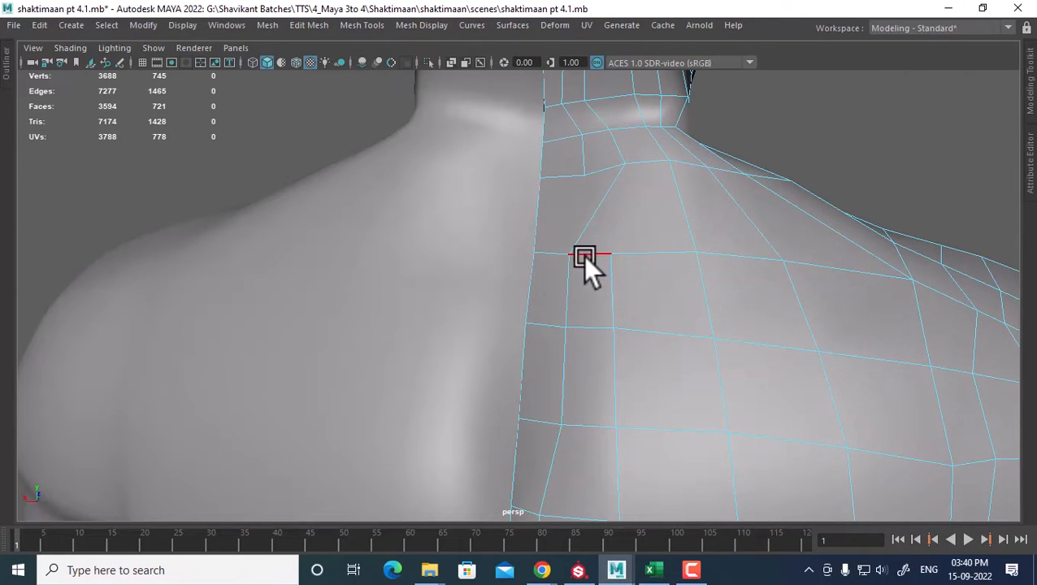
# Step: Check topology ref.mb, then cut edges on the Shaktimaan back from the spine border through the diagonal edge to the second column's top vertex
pyautogui.hotkey('alt', 'Tab')
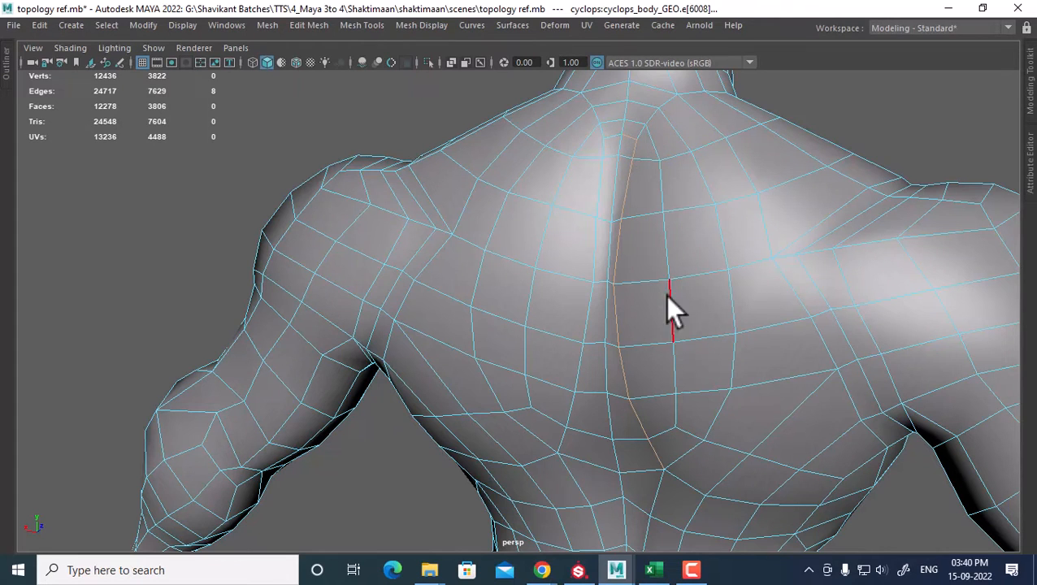
pyautogui.hotkey('alt', 'Tab')
pyautogui.keyDown('alt'); pyautogui.moveTo(654, 303); pyautogui.dragTo(665, 251, button='middle'); pyautogui.keyUp('alt')
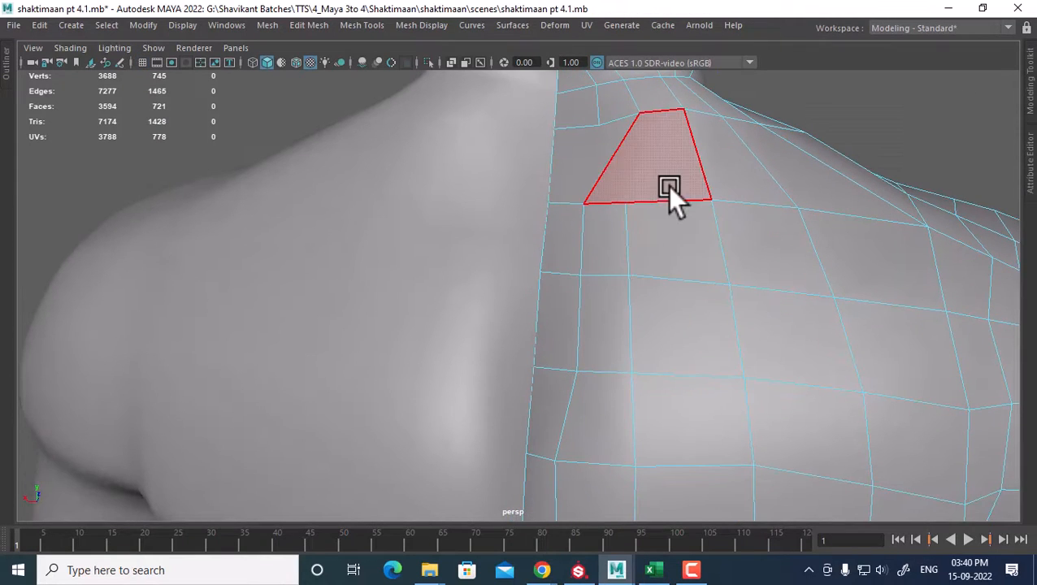
pyautogui.moveTo(668, 185); pyautogui.dragTo(769, 81, button='right')
pyautogui.keyDown('shift'); pyautogui.moveTo(679, 196); pyautogui.dragTo(605, 173, button='right'); pyautogui.keyUp('shift')
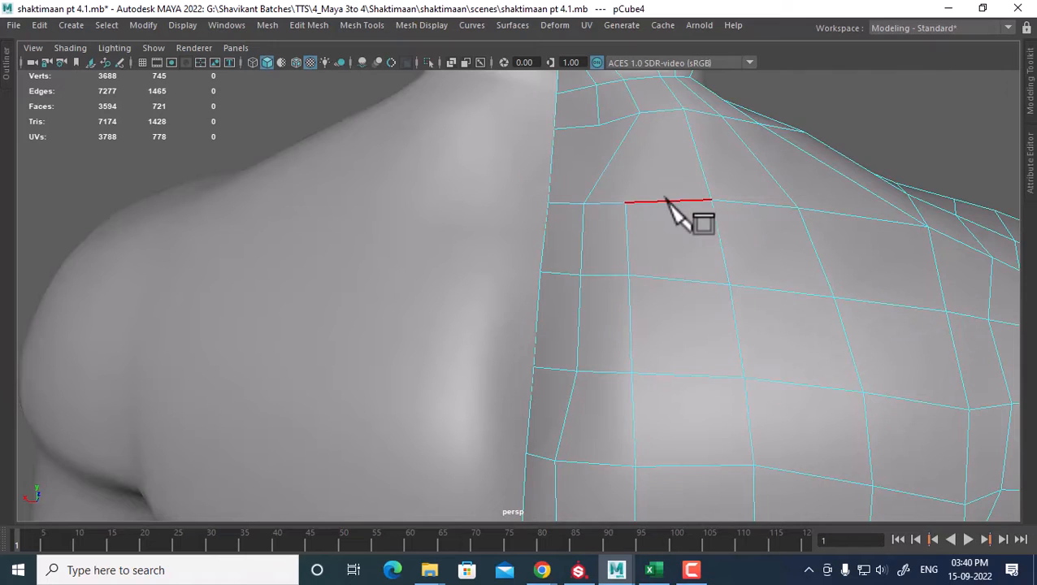
pyautogui.click(552, 156)
pyautogui.click(605, 169)
pyautogui.click(624, 203)
pyautogui.press('Return')
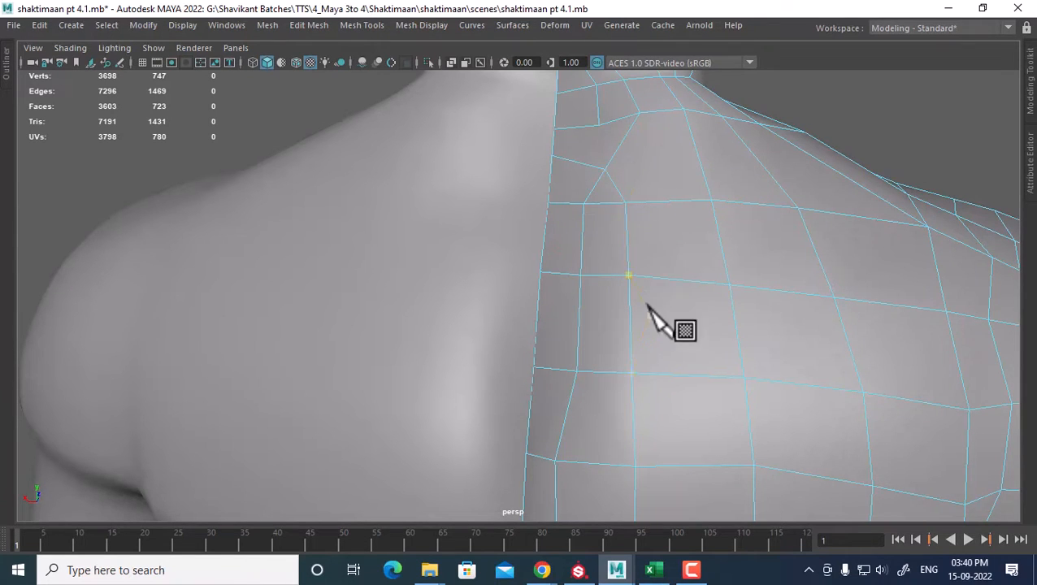
# Step: Move two upper-back vertices of the first edge column beside the spine closer to the centre line
pyautogui.keyDown('alt'); pyautogui.moveTo(648, 303); pyautogui.dragTo(655, 156); pyautogui.keyUp('alt')
pyautogui.moveTo(634, 136); pyautogui.dragTo(535, 117, button='right')
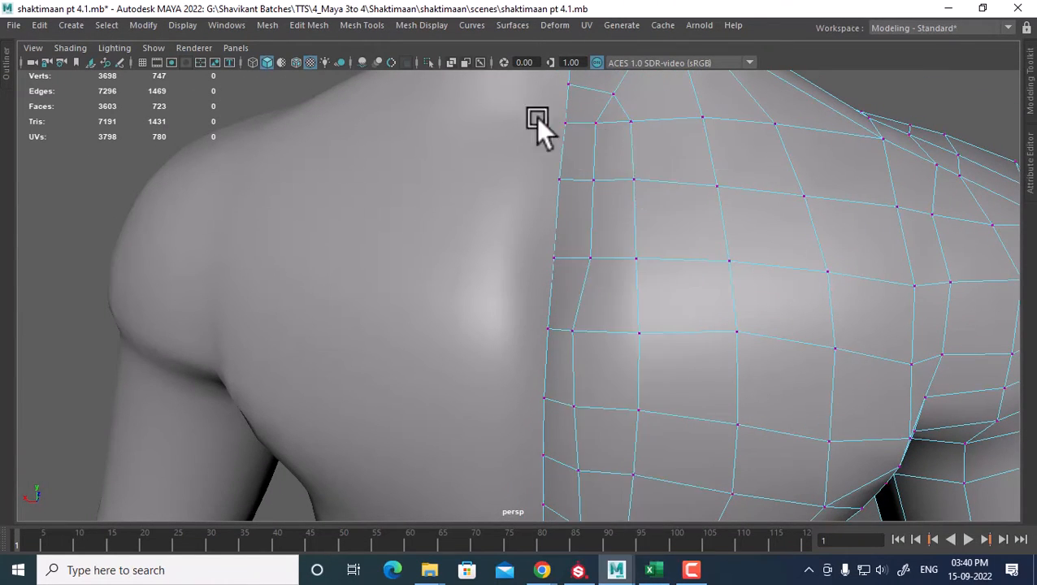
pyautogui.click(597, 123)
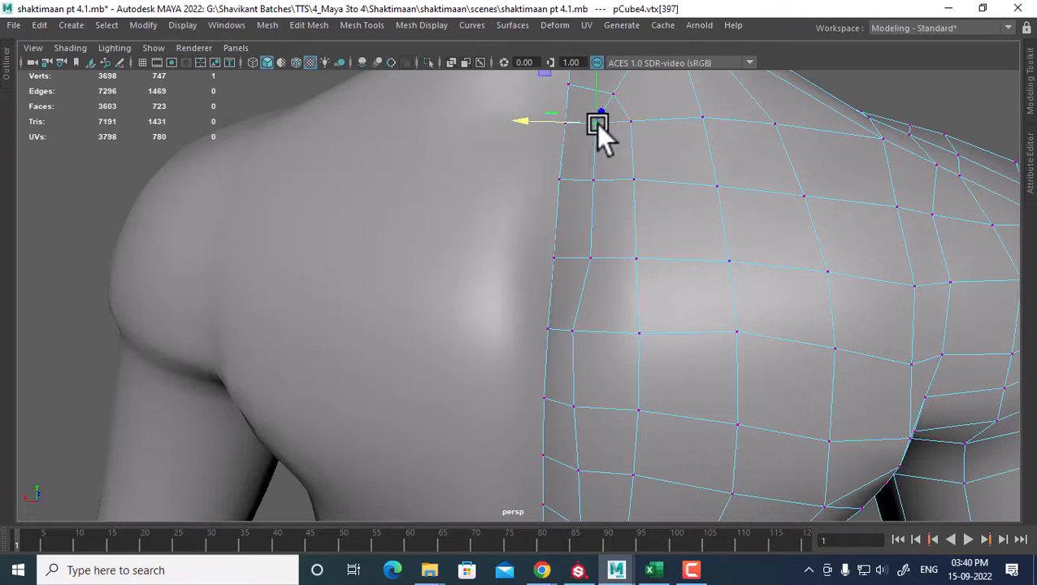
pyautogui.click(572, 327)
pyautogui.click(591, 254)
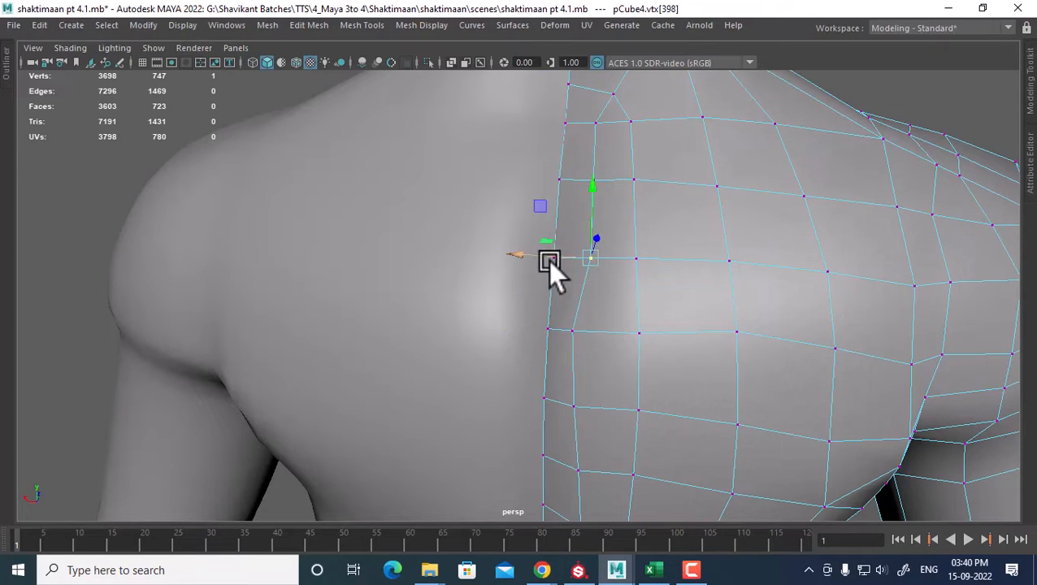
pyautogui.moveTo(548, 260); pyautogui.dragTo(518, 255)
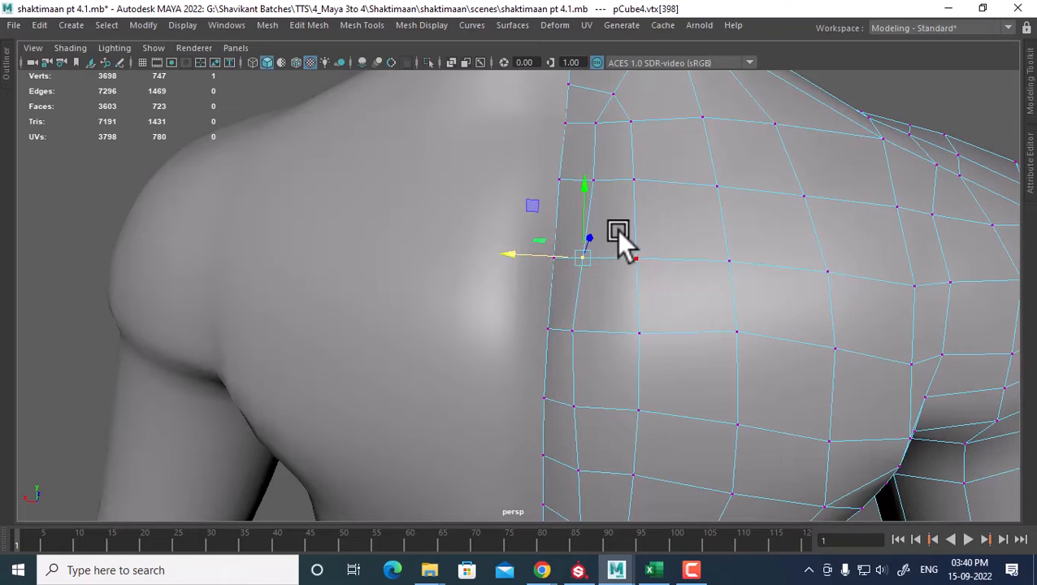
pyautogui.click(591, 179)
pyautogui.moveTo(544, 179); pyautogui.dragTo(529, 178)
# Step: Walk vertex by vertex down the spine-side column and nudge its points slightly inward to smooth the line
pyautogui.press('Up')
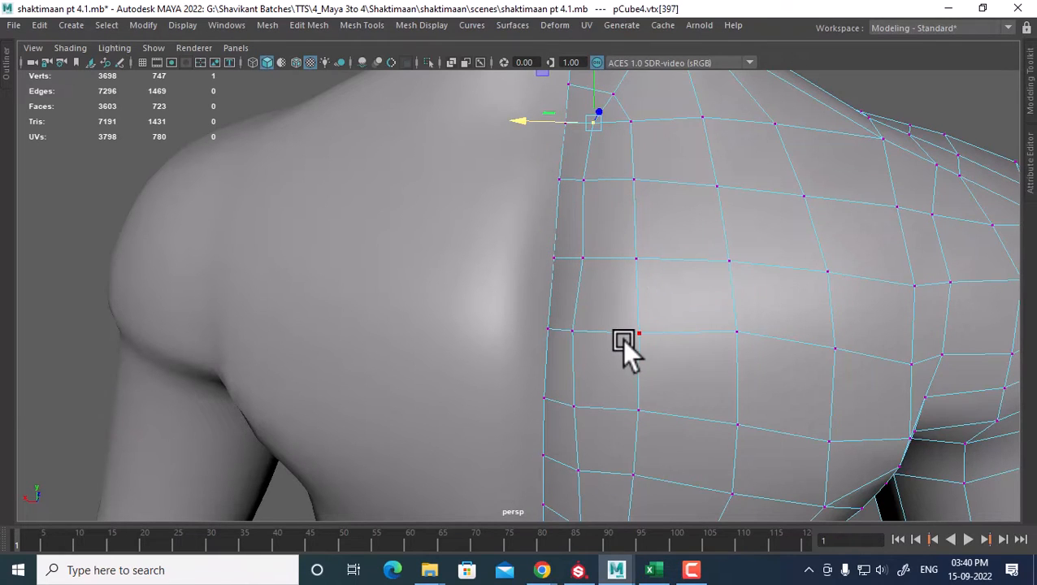
pyautogui.press('Down')
pyautogui.press('Down')
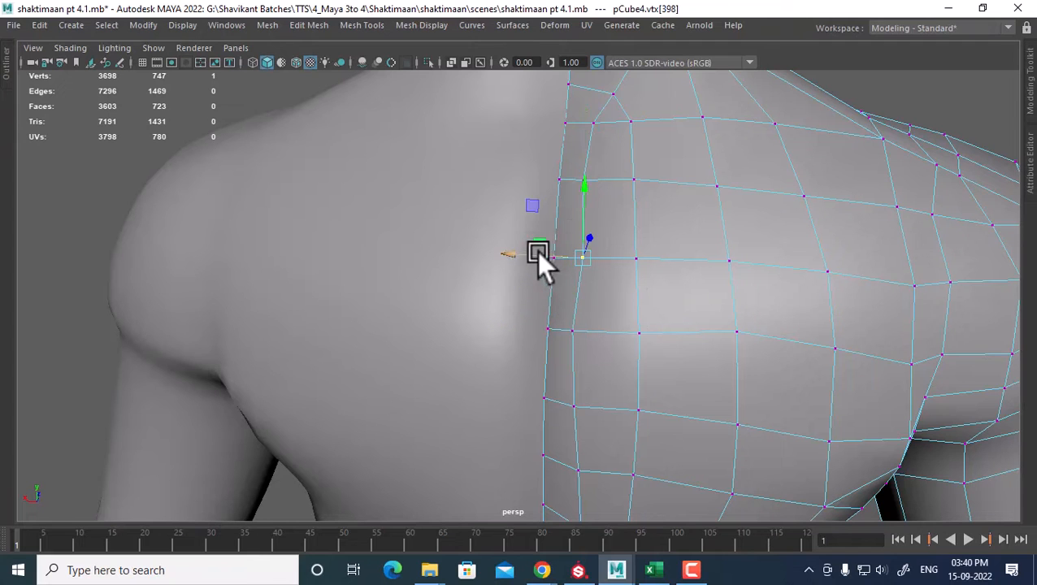
pyautogui.press('Down')
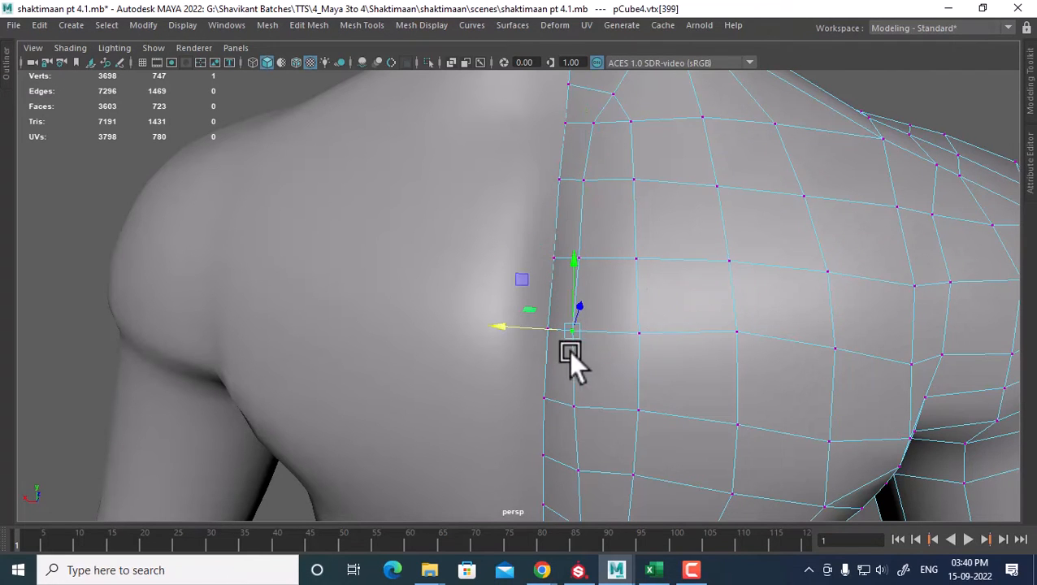
pyautogui.click(501, 326)
# Step: Trace the edge loop running from the back of the neck over the head and delete its edge at the front of the neck
pyautogui.scroll(-1, 623, 357)
pyautogui.keyDown('alt'); pyautogui.moveTo(614, 244); pyautogui.dragTo(620, 332, button='middle'); pyautogui.keyUp('alt')
pyautogui.scroll(1, 650, 244)
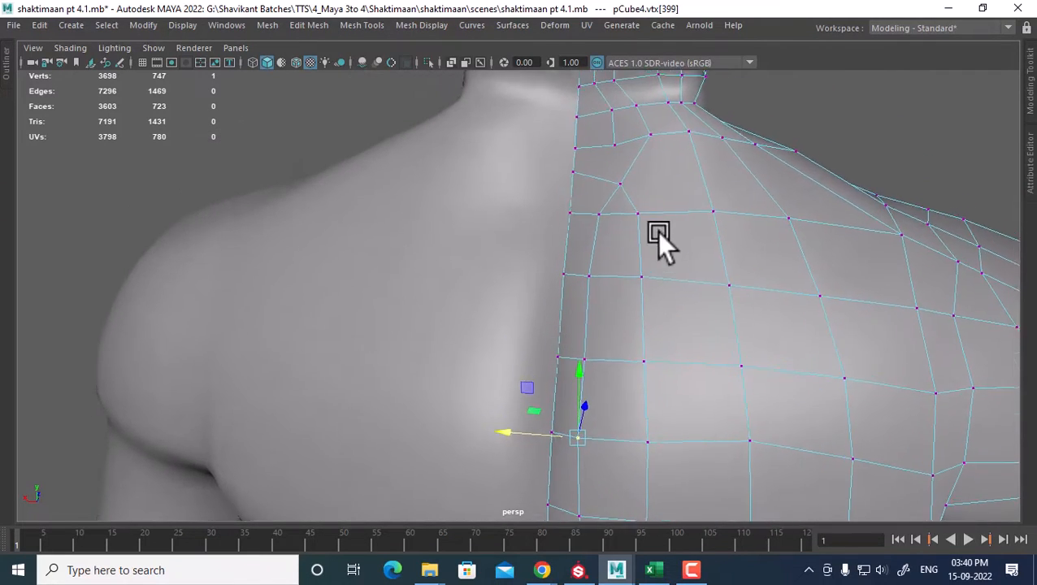
pyautogui.keyDown('alt'); pyautogui.moveTo(656, 231); pyautogui.dragTo(658, 272, button='middle'); pyautogui.keyUp('alt')
pyautogui.scroll(1, 663, 230)
pyautogui.keyDown('alt'); pyautogui.moveTo(636, 195); pyautogui.dragTo(638, 276, button='middle'); pyautogui.keyUp('alt')
pyautogui.moveTo(626, 209); pyautogui.dragTo(625, 197, button='right')
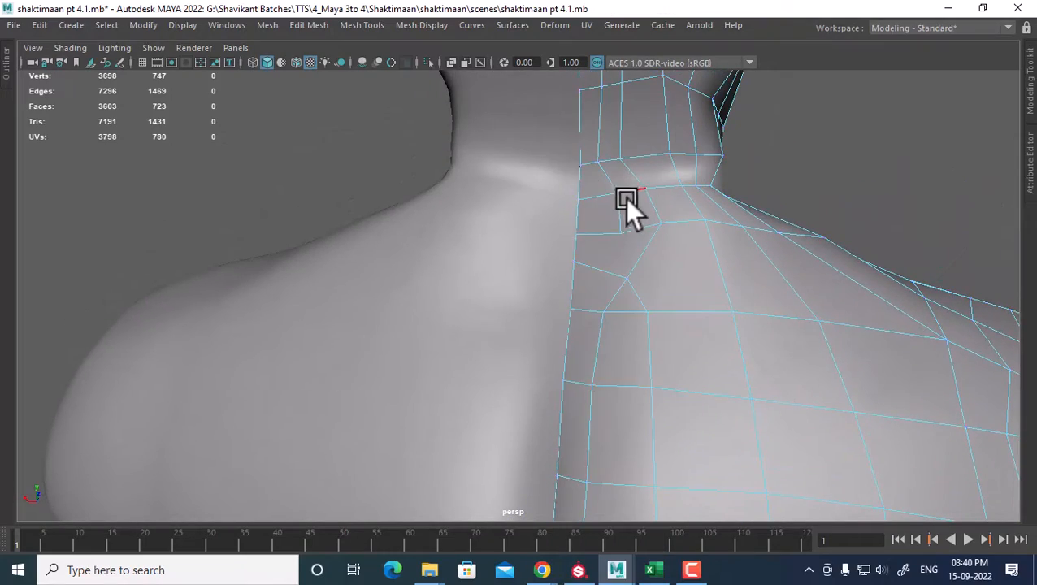
pyautogui.doubleClick(618, 209)
pyautogui.scroll(-3, 587, 161)
pyautogui.keyDown('alt'); pyautogui.moveTo(586, 161); pyautogui.dragTo(512, 200); pyautogui.keyUp('alt')
pyautogui.scroll(-4, 609, 256)
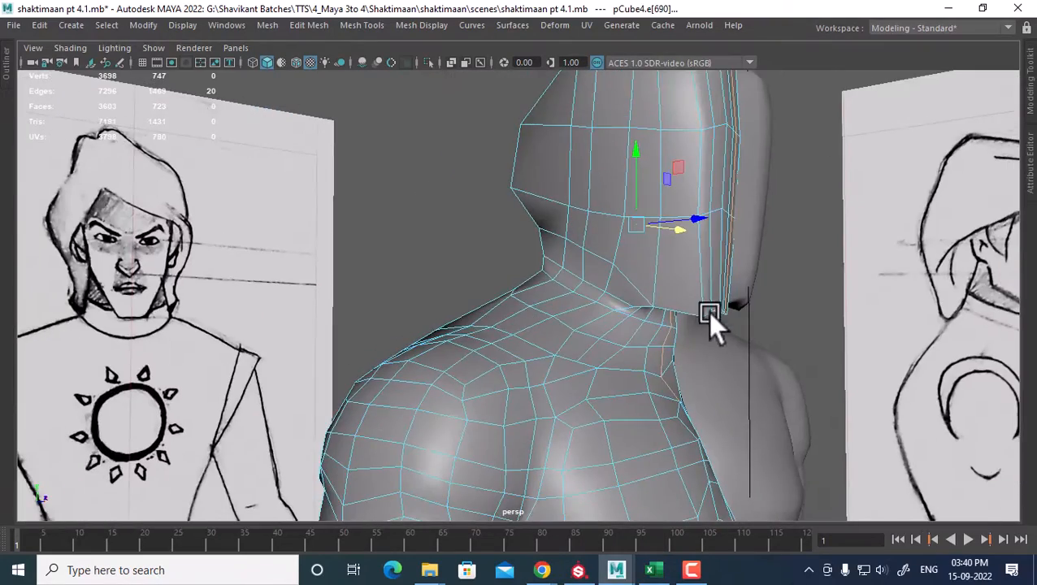
pyautogui.keyDown('alt'); pyautogui.moveTo(604, 266); pyautogui.dragTo(658, 257); pyautogui.keyUp('alt')
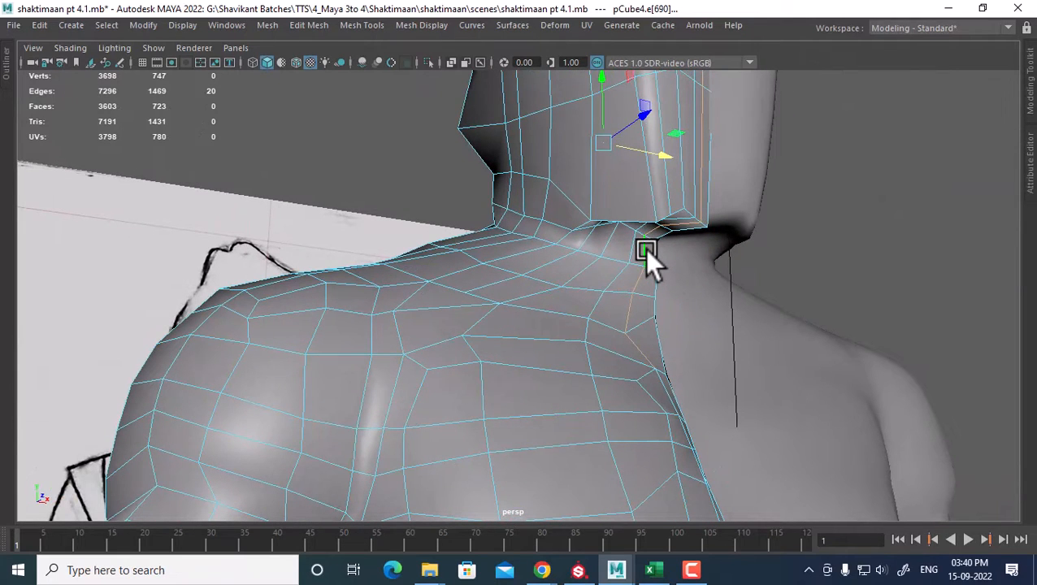
pyautogui.click(645, 249)
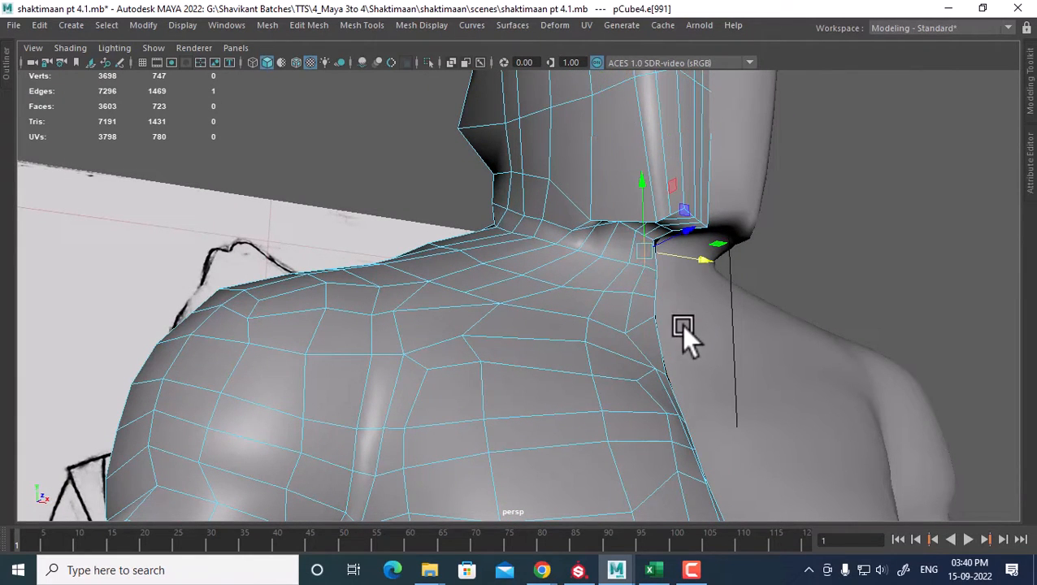
pyautogui.press('Delete')
# Step: Delete the remaining extra edge line running up the back of the neck and over the head
pyautogui.keyDown('alt'); pyautogui.moveTo(679, 325); pyautogui.dragTo(667, 270); pyautogui.keyUp('alt')
pyautogui.doubleClick(622, 279)
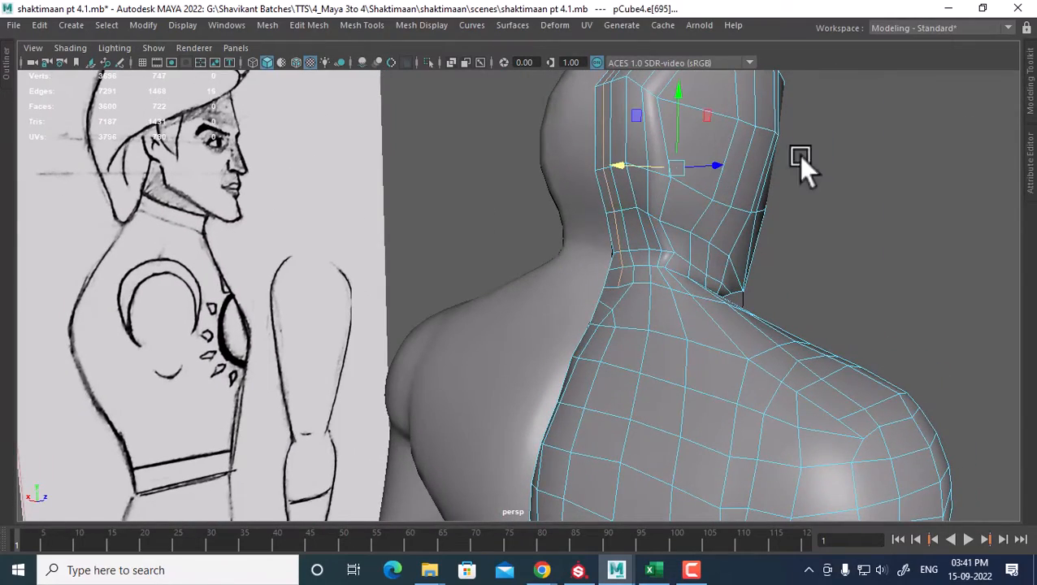
pyautogui.keyDown('alt'); pyautogui.moveTo(798, 158); pyautogui.dragTo(830, 155); pyautogui.keyUp('alt')
pyautogui.keyDown('shift'); pyautogui.moveTo(830, 155); pyautogui.dragTo(729, 179, button='right'); pyautogui.keyUp('shift')
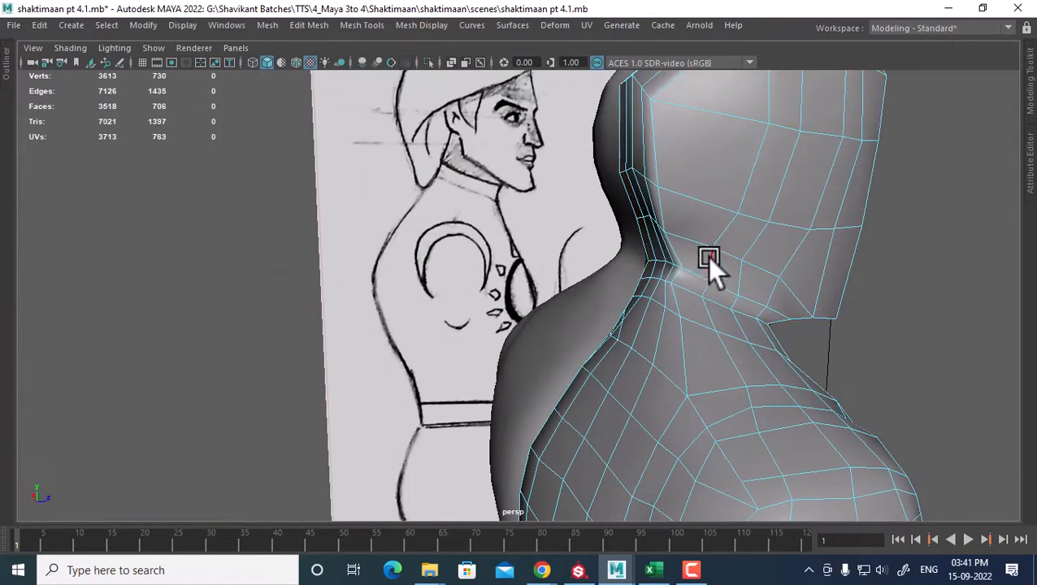
# Step: Inspect the cleaned-up back and compare it with how the spine edge line continues down the lower back in topology ref.mb
pyautogui.keyDown('alt'); pyautogui.moveTo(706, 256); pyautogui.dragTo(695, 328); pyautogui.keyUp('alt')
pyautogui.keyDown('alt'); pyautogui.moveTo(560, 235); pyautogui.dragTo(706, 390); pyautogui.keyUp('alt')
pyautogui.keyDown('alt'); pyautogui.moveTo(706, 390); pyautogui.dragTo(705, 330, button='middle'); pyautogui.keyUp('alt')
pyautogui.keyDown('alt'); pyautogui.moveTo(705, 330); pyautogui.dragTo(750, 406, button='right'); pyautogui.keyUp('alt')
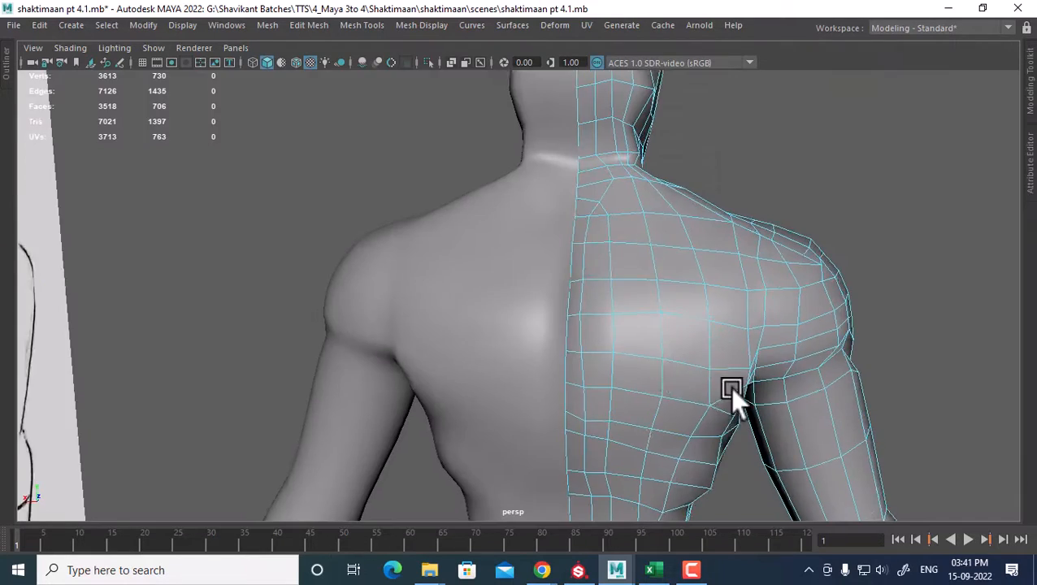
pyautogui.keyDown('alt'); pyautogui.moveTo(729, 387); pyautogui.dragTo(713, 311, button='middle'); pyautogui.keyUp('alt')
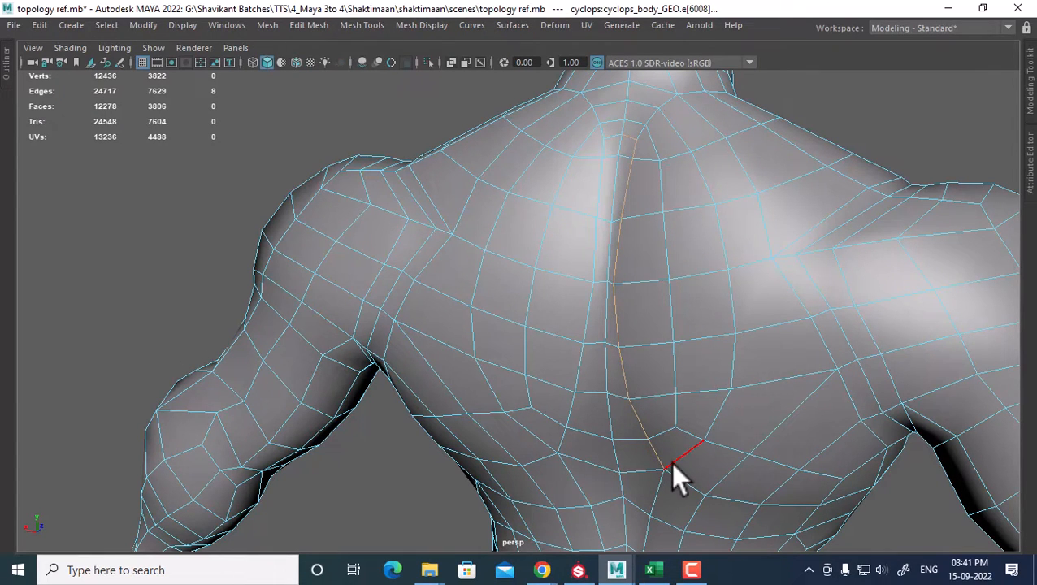
pyautogui.keyDown('alt'); pyautogui.moveTo(669, 463); pyautogui.dragTo(663, 354); pyautogui.keyUp('alt')
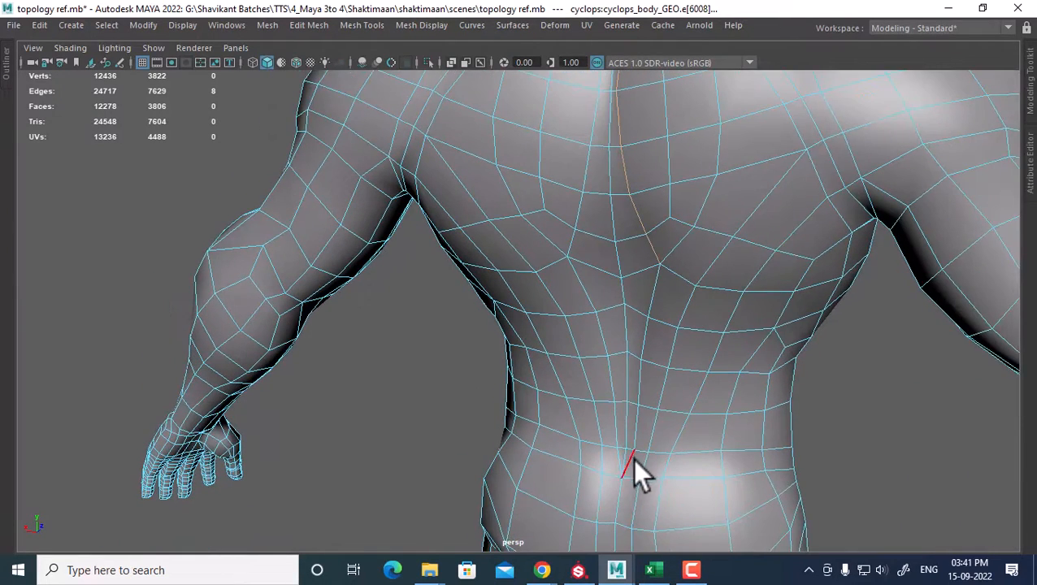
pyautogui.hotkey('alt', 'Tab')
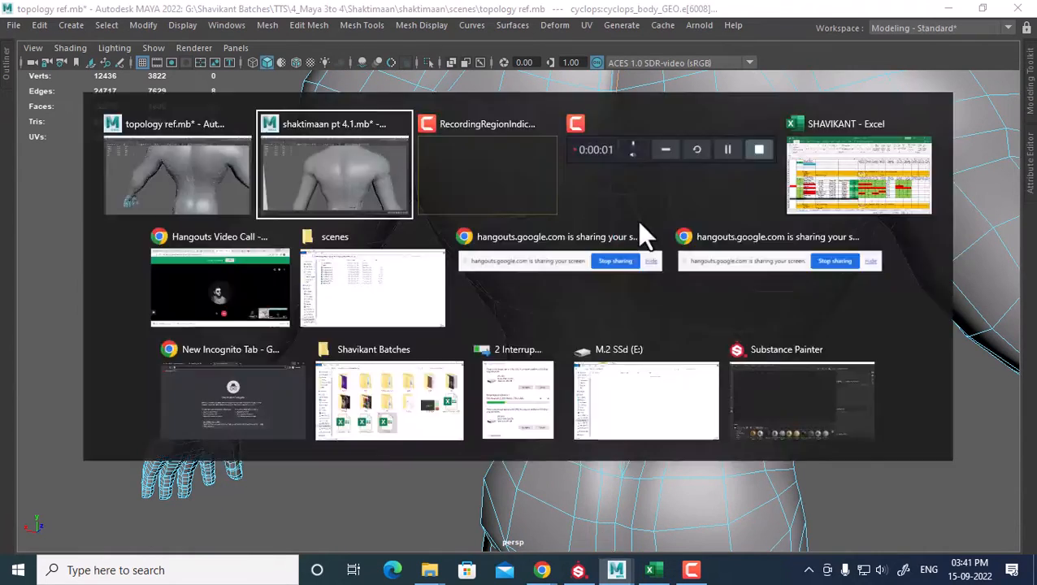
# Step: Move the lower-back vertices of the first edge column outward, away from the spine, working upward vertex by vertex
pyautogui.keyDown('alt'); pyautogui.moveTo(705, 433); pyautogui.dragTo(708, 258); pyautogui.keyUp('alt')
pyautogui.keyDown('alt'); pyautogui.moveTo(661, 321); pyautogui.dragTo(702, 262); pyautogui.keyUp('alt')
pyautogui.moveTo(712, 150); pyautogui.dragTo(601, 171, button='right')
pyautogui.click(690, 282)
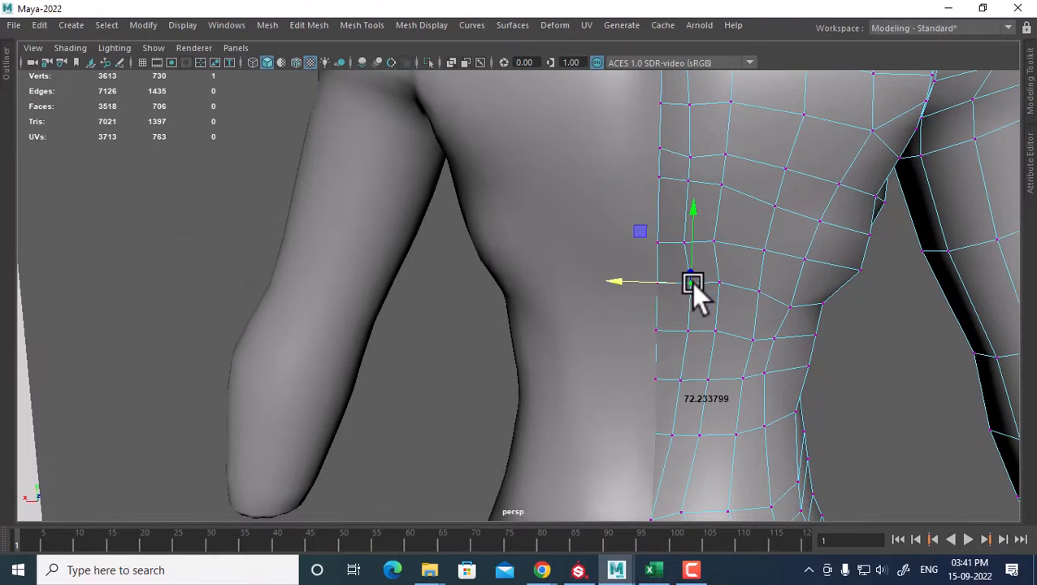
pyautogui.keyDown('alt'); pyautogui.moveTo(691, 282); pyautogui.dragTo(617, 290); pyautogui.keyUp('alt')
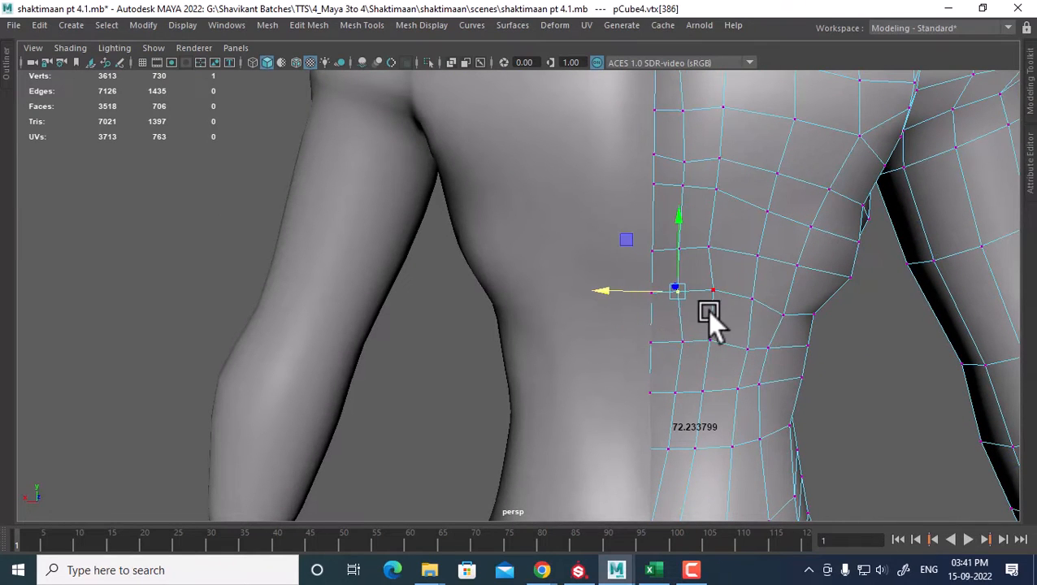
pyautogui.moveTo(707, 311)
pyautogui.keyDown('alt'); pyautogui.mouseDown()
pyautogui.moveTo(725, 290)
pyautogui.moveTo(718, 313)
pyautogui.mouseUp(); pyautogui.keyUp('alt')
pyautogui.press('Up')
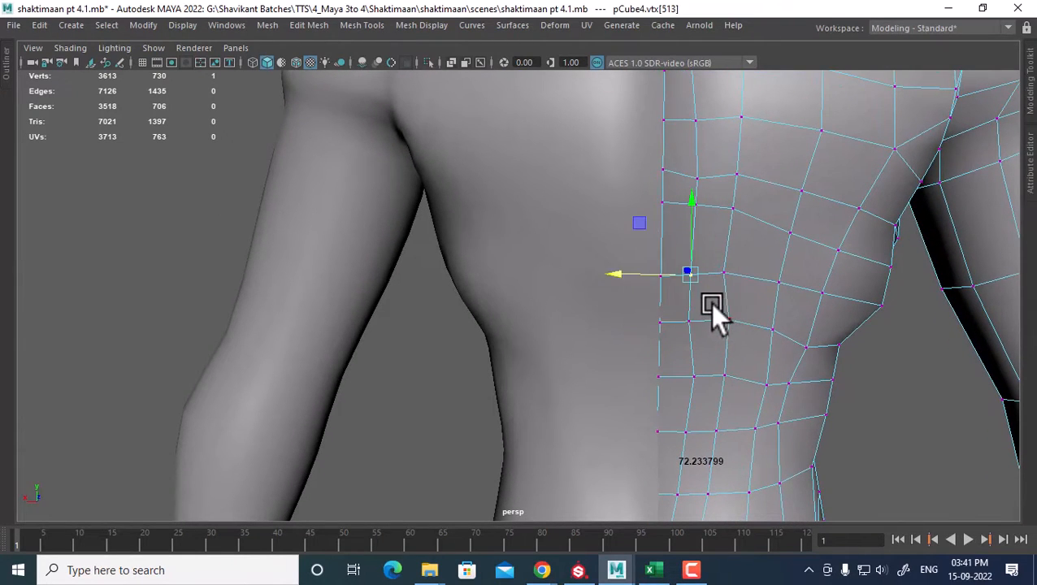
pyautogui.moveTo(637, 273); pyautogui.dragTo(645, 272)
pyautogui.press('Up')
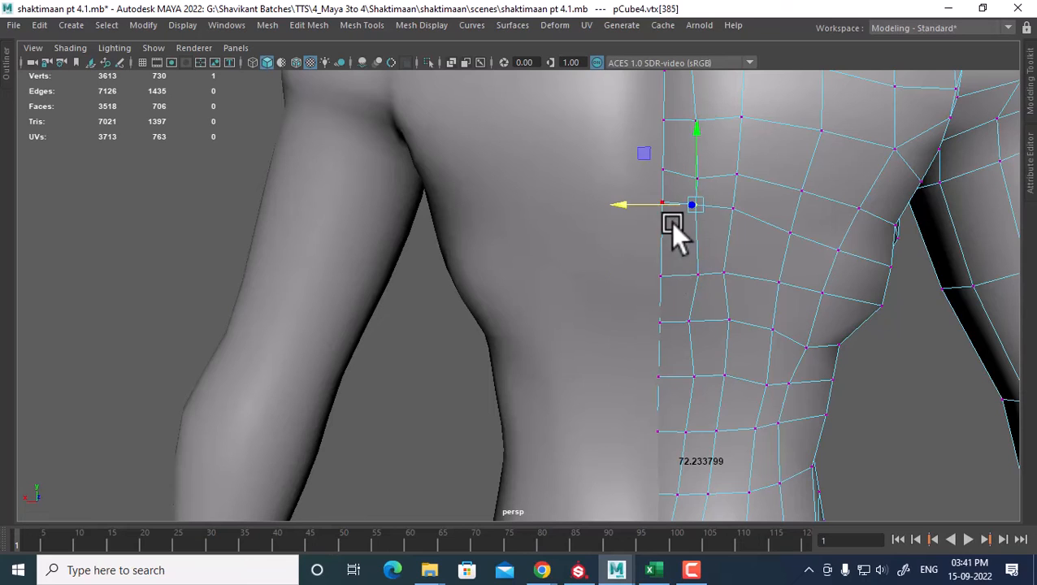
pyautogui.press('Up')
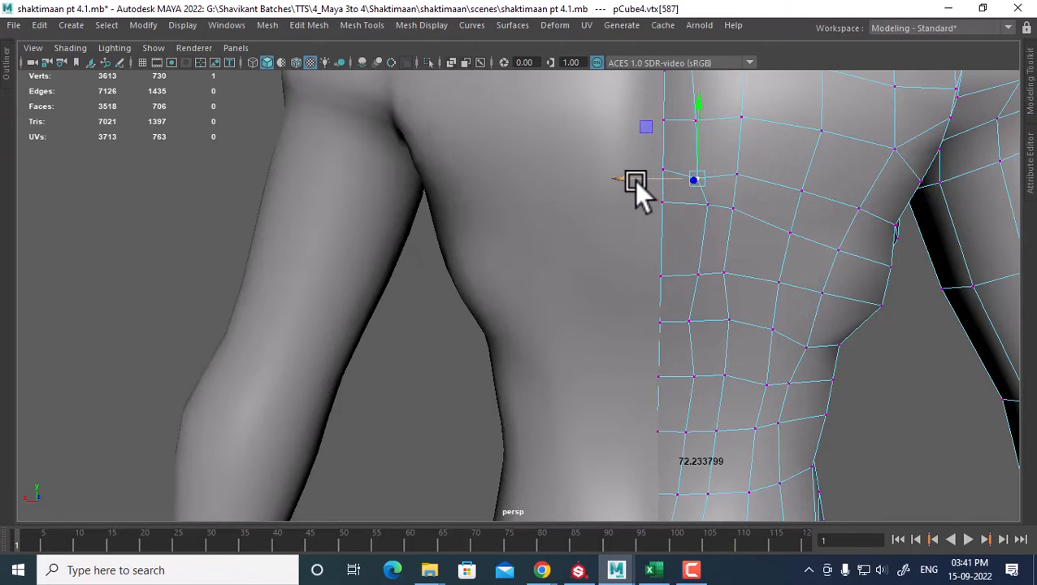
pyautogui.moveTo(635, 179); pyautogui.dragTo(690, 184)
# Step: Move two vertices of the second lower-back edge column outward to even the spacing, and select the vertex below them
pyautogui.click(736, 172)
pyautogui.keyDown('shift'); pyautogui.click(731, 210); pyautogui.keyUp('shift')
pyautogui.press('Down')
pyautogui.click(722, 272)
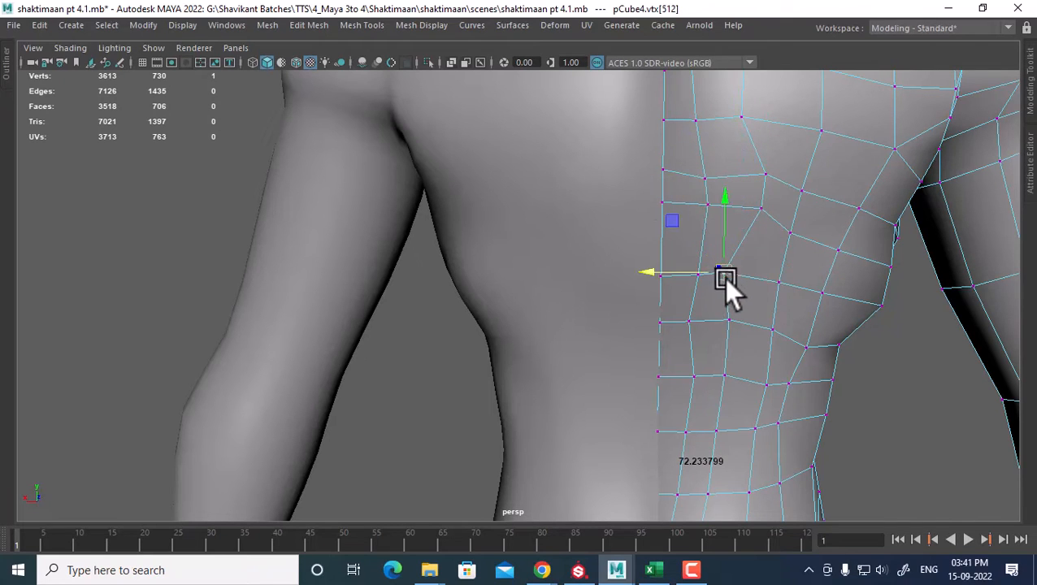
# Step: Highlight the horizontal edge line across the lower back in topology ref.mb and compare it with the Shaktimaan torso's side
pyautogui.keyDown('alt'); pyautogui.moveTo(668, 265); pyautogui.dragTo(711, 204); pyautogui.keyUp('alt')
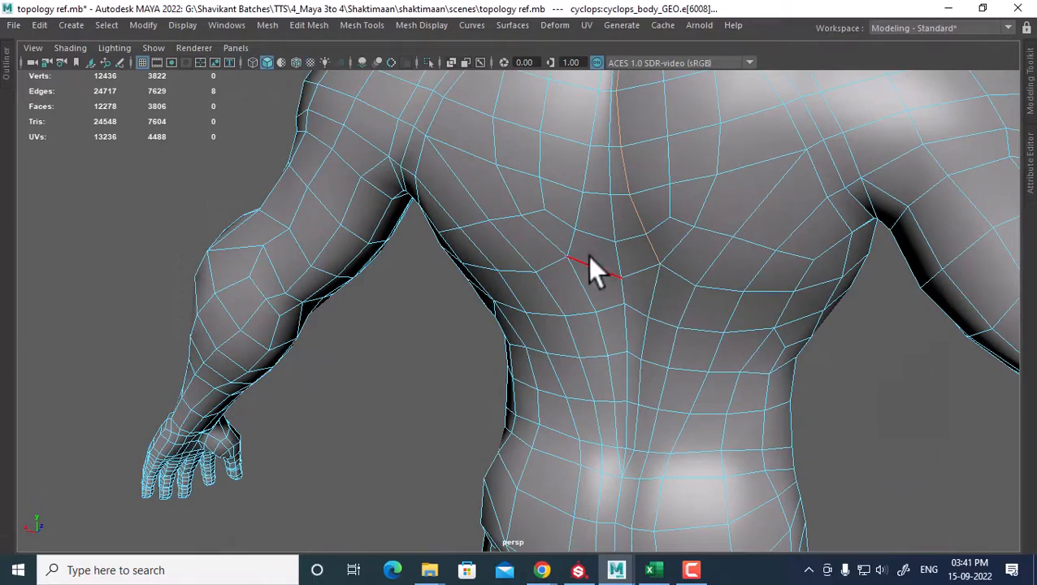
pyautogui.doubleClick(719, 286)
pyautogui.scroll(-1, 712, 244)
pyautogui.keyDown('alt'); pyautogui.moveTo(713, 236); pyautogui.dragTo(632, 309); pyautogui.keyUp('alt')
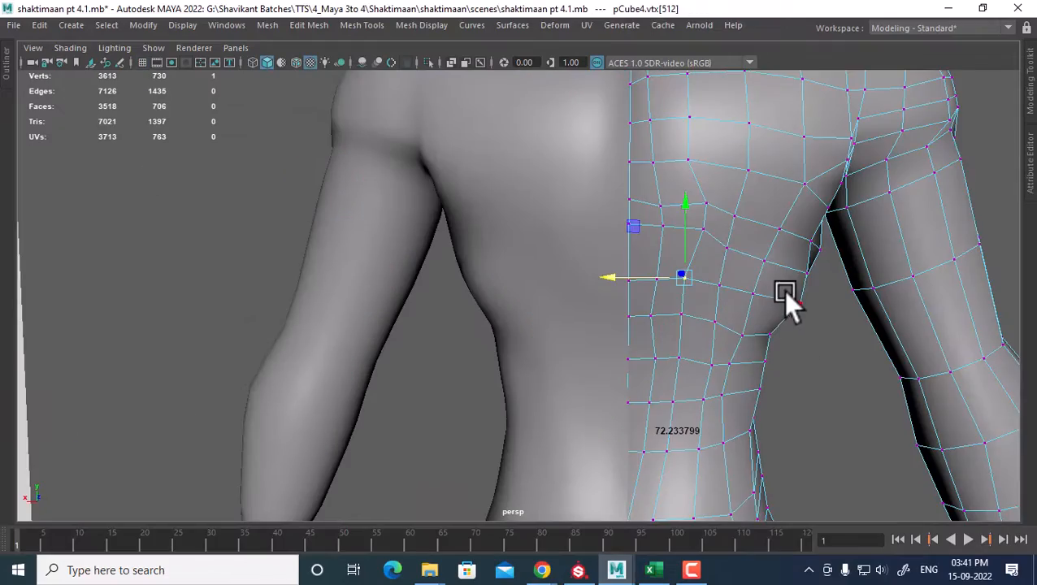
pyautogui.keyDown('alt'); pyautogui.moveTo(790, 270); pyautogui.dragTo(555, 266); pyautogui.keyUp('alt')
pyautogui.keyDown('alt'); pyautogui.moveTo(555, 266); pyautogui.dragTo(530, 308, button='right'); pyautogui.keyUp('alt')
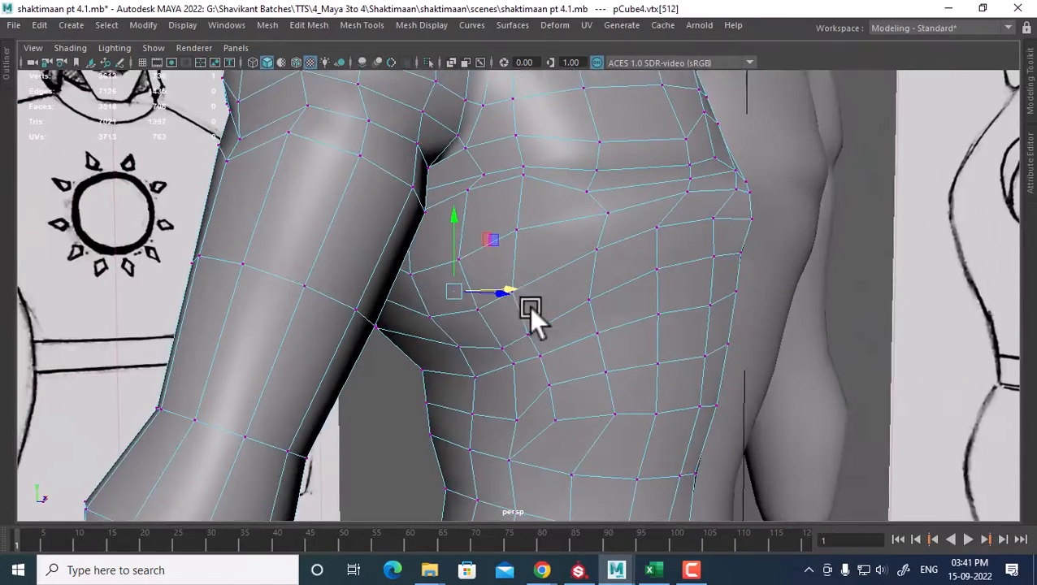
# Step: Select the horizontal edge loop running from the Shaktimaan chest under the armpit to the spine, and inspect where it reaches the back
pyautogui.keyDown('alt'); pyautogui.moveTo(530, 308); pyautogui.dragTo(537, 297, button='middle'); pyautogui.keyUp('alt')
pyautogui.moveTo(537, 174); pyautogui.dragTo(481, 287, button='right')
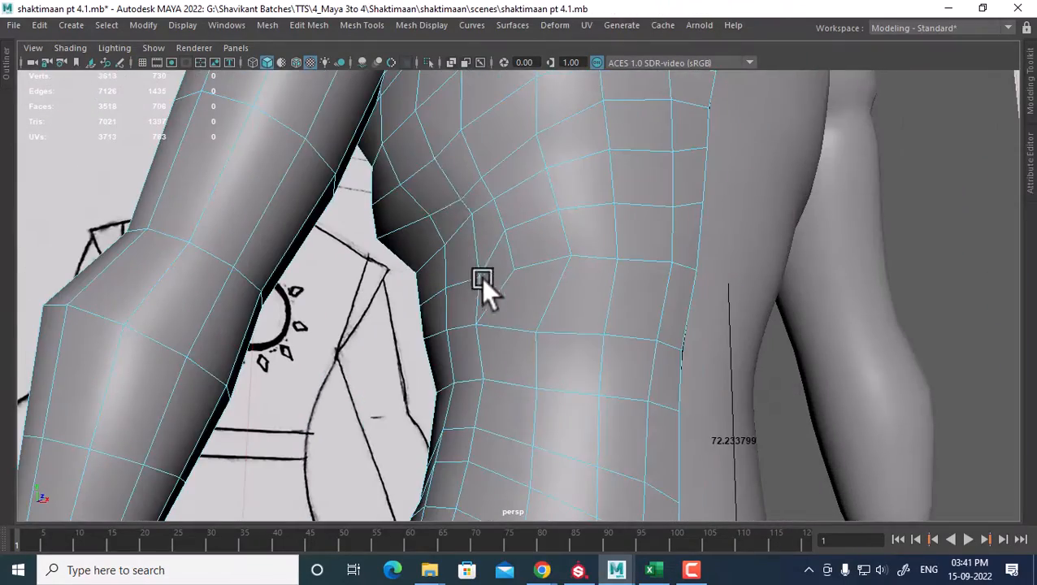
pyautogui.doubleClick(421, 167)
pyautogui.keyDown('alt'); pyautogui.moveTo(528, 331); pyautogui.dragTo(549, 311, button='right'); pyautogui.keyUp('alt')
pyautogui.keyDown('alt'); pyautogui.moveTo(550, 312); pyautogui.dragTo(555, 334, button='middle'); pyautogui.keyUp('alt')
pyautogui.doubleClick(426, 275)
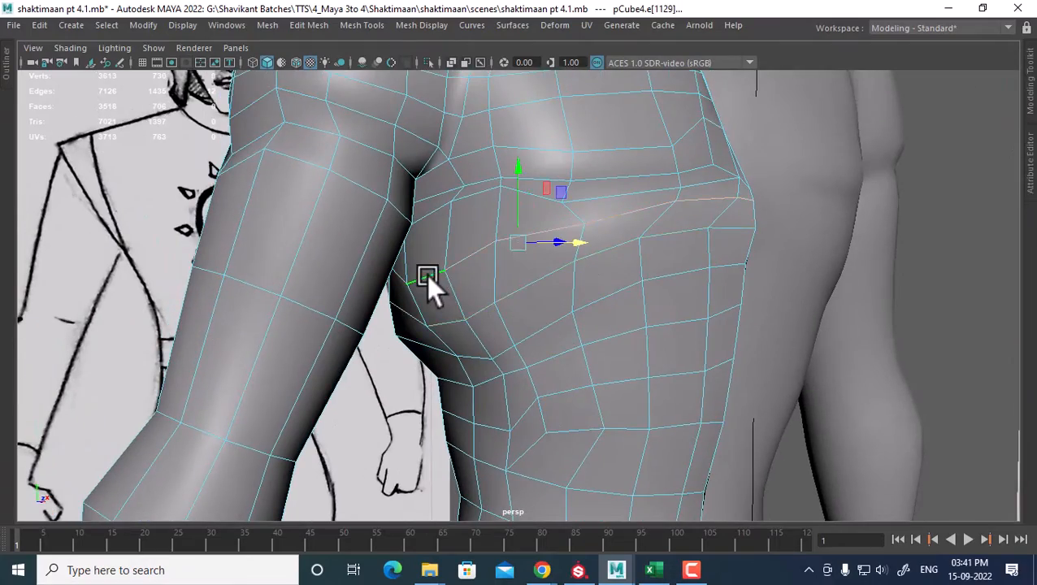
pyautogui.keyDown('alt'); pyautogui.moveTo(426, 275); pyautogui.dragTo(700, 273); pyautogui.keyUp('alt')
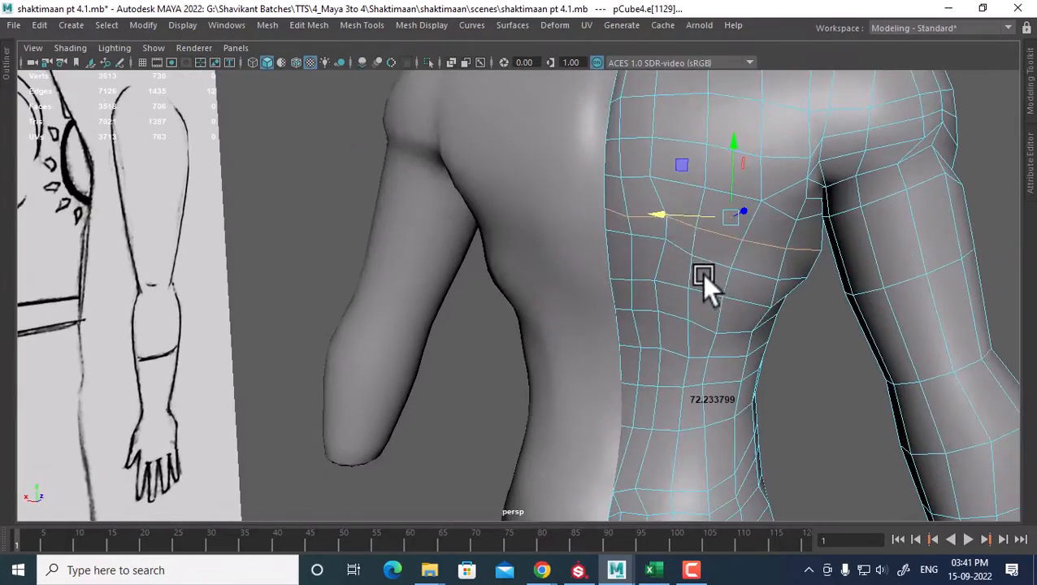
pyautogui.keyDown('alt'); pyautogui.moveTo(689, 243); pyautogui.dragTo(712, 318, button='right'); pyautogui.keyUp('alt')
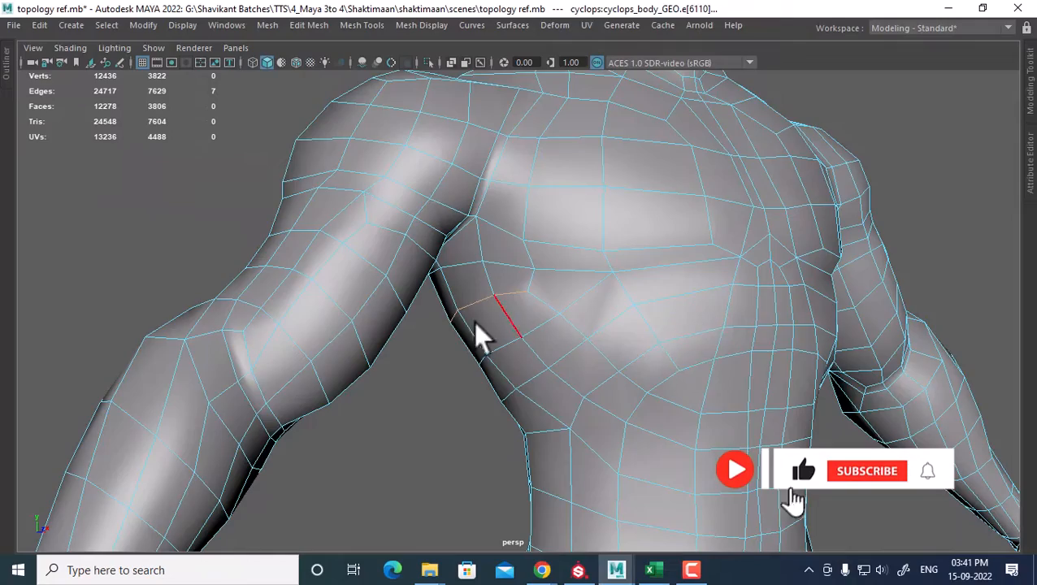
# Step: Examine in topology ref.mb how the highlighted horizontal edge line crosses the back and joins the vertical edges beside the spine
pyautogui.keyDown('alt'); pyautogui.moveTo(480, 337); pyautogui.dragTo(737, 367); pyautogui.keyUp('alt')
pyautogui.keyDown('alt'); pyautogui.moveTo(737, 367); pyautogui.dragTo(667, 302, button='right'); pyautogui.keyUp('alt')
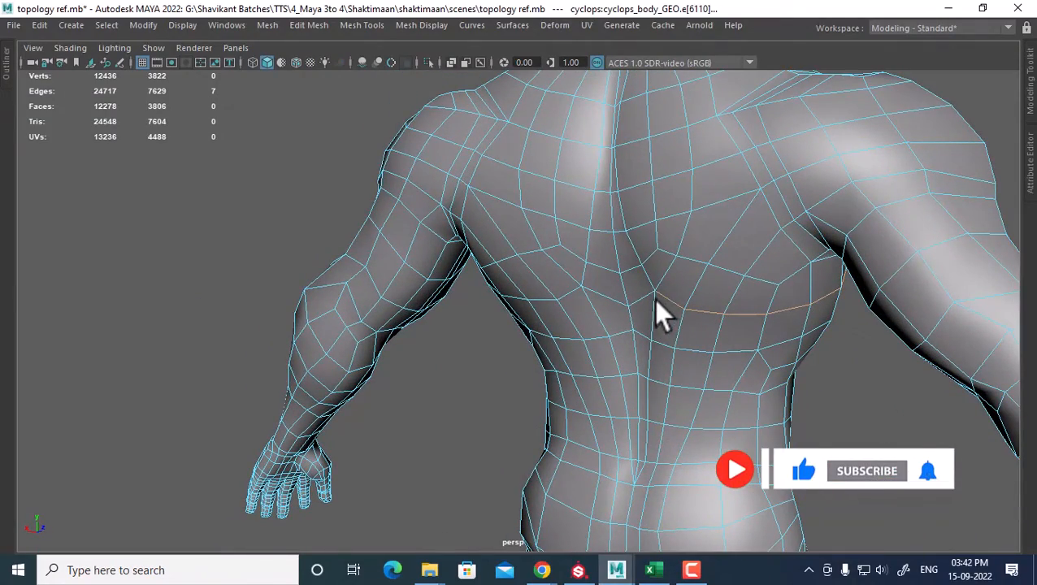
pyautogui.keyDown('alt'); pyautogui.moveTo(658, 296); pyautogui.dragTo(714, 385, button='right'); pyautogui.keyUp('alt')
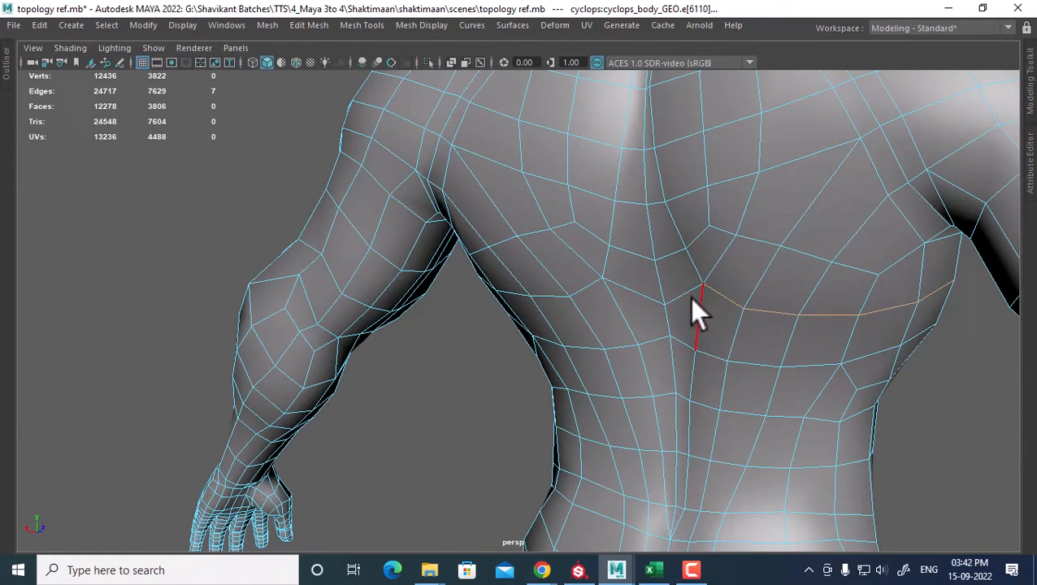
pyautogui.click(709, 269)
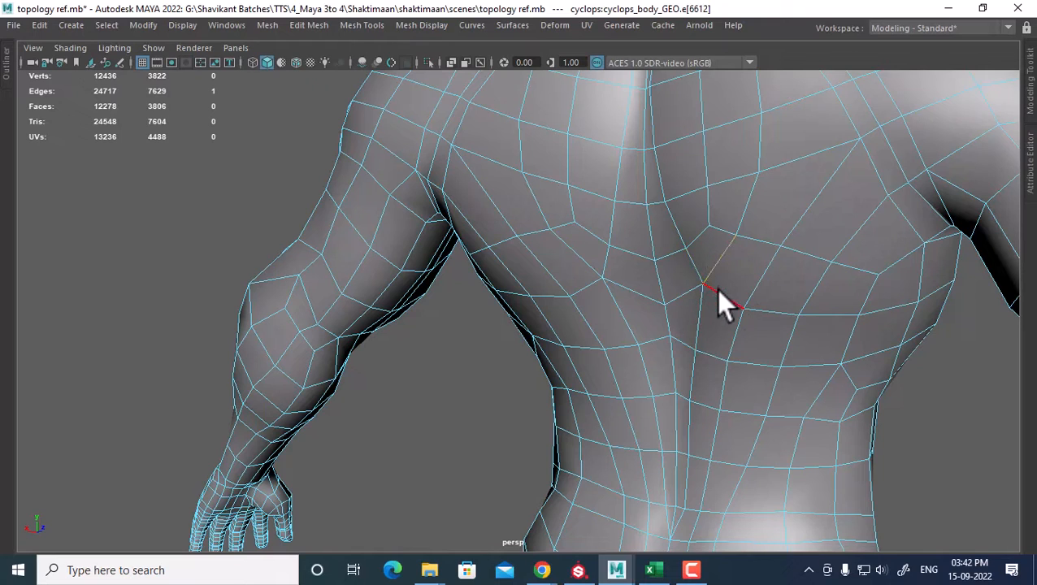
pyautogui.click(692, 297)
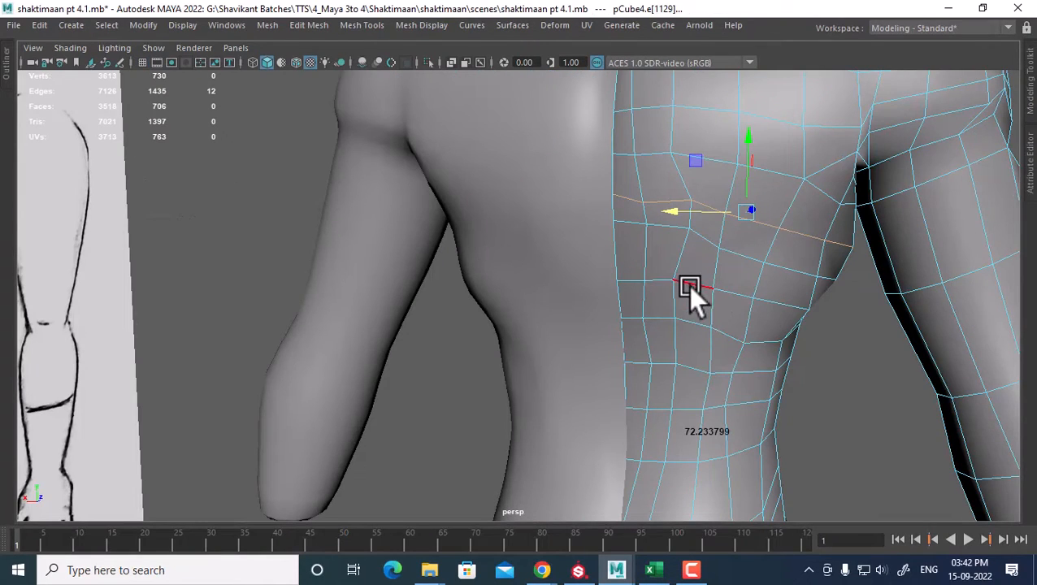
pyautogui.scroll(3, 697, 280)
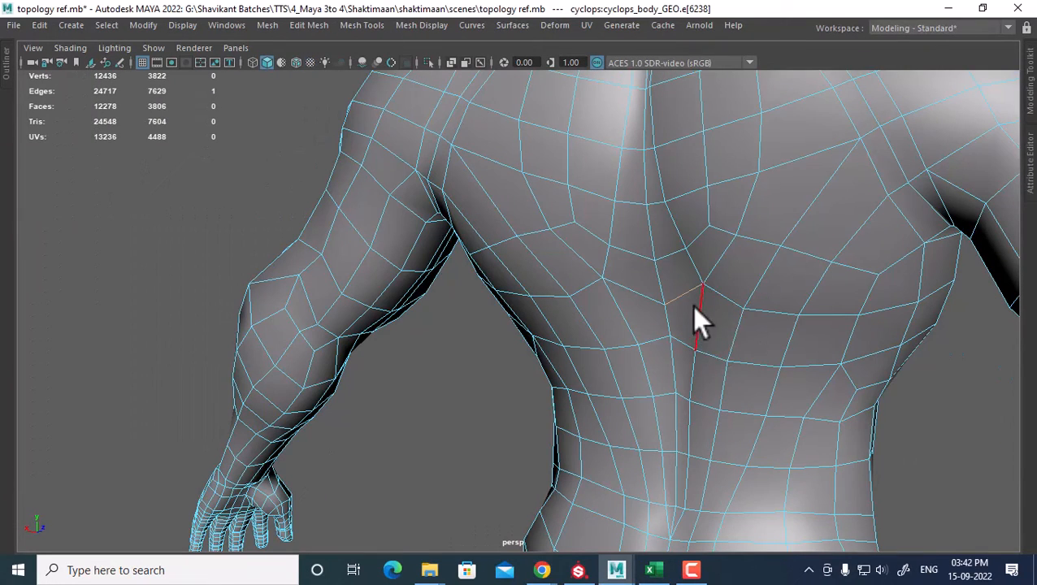
pyautogui.doubleClick(715, 290)
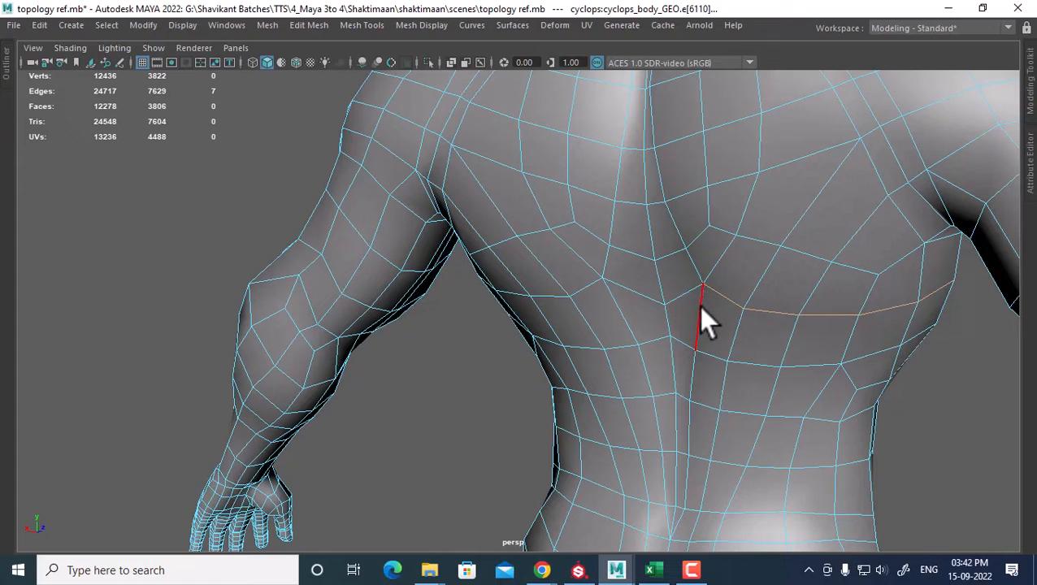
pyautogui.hotkey('alt', 'Tab')
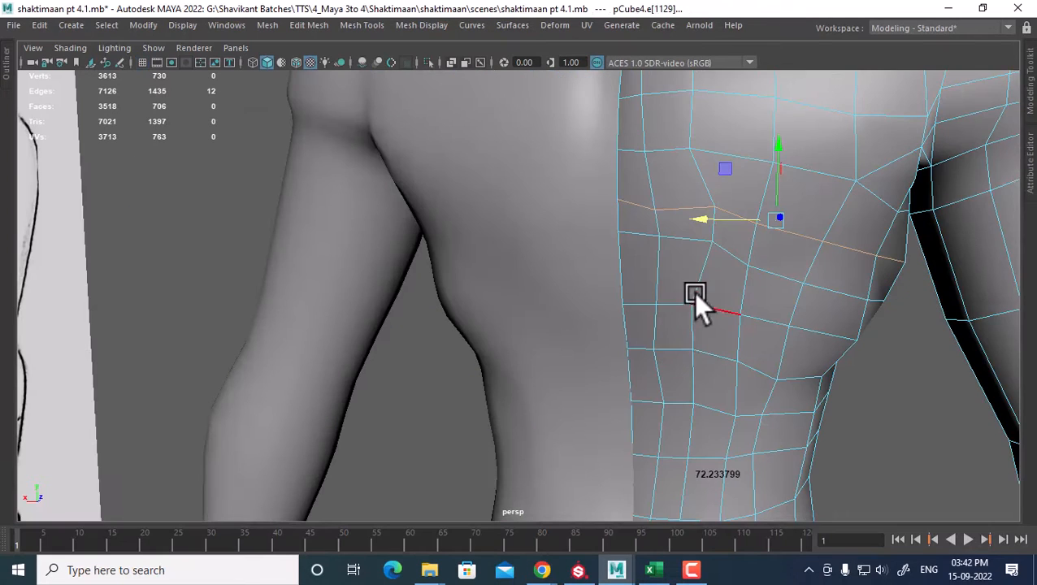
# Step: On the Shaktimaan back, collapse the short vertical edge beside the spine and merge the two adjacent centre-line vertices into one
pyautogui.scroll(2, 696, 272)
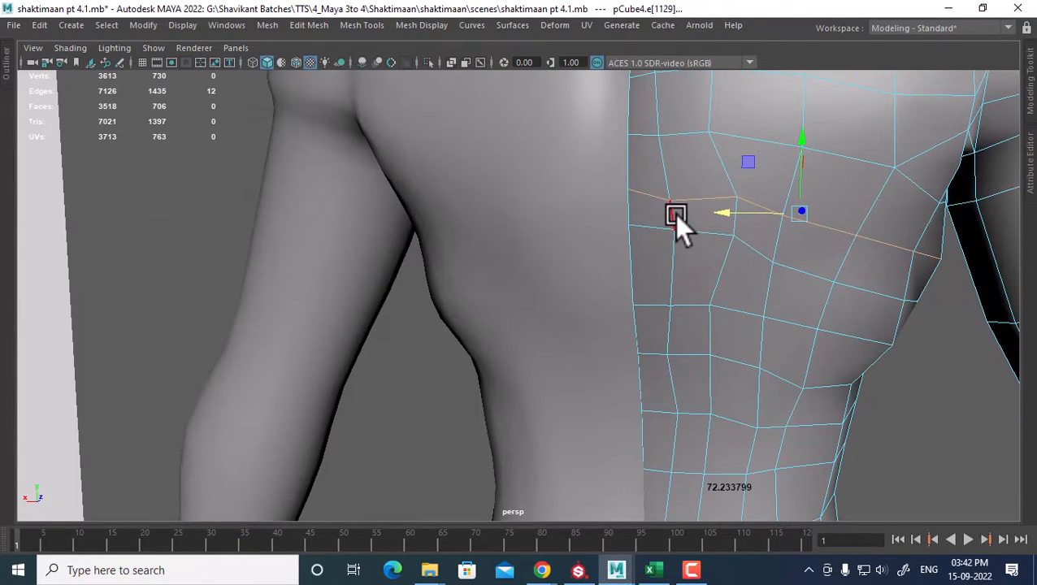
pyautogui.click(736, 218)
pyautogui.keyDown('shift'); pyautogui.moveTo(738, 231); pyautogui.dragTo(744, 134, button='right'); pyautogui.keyUp('shift')
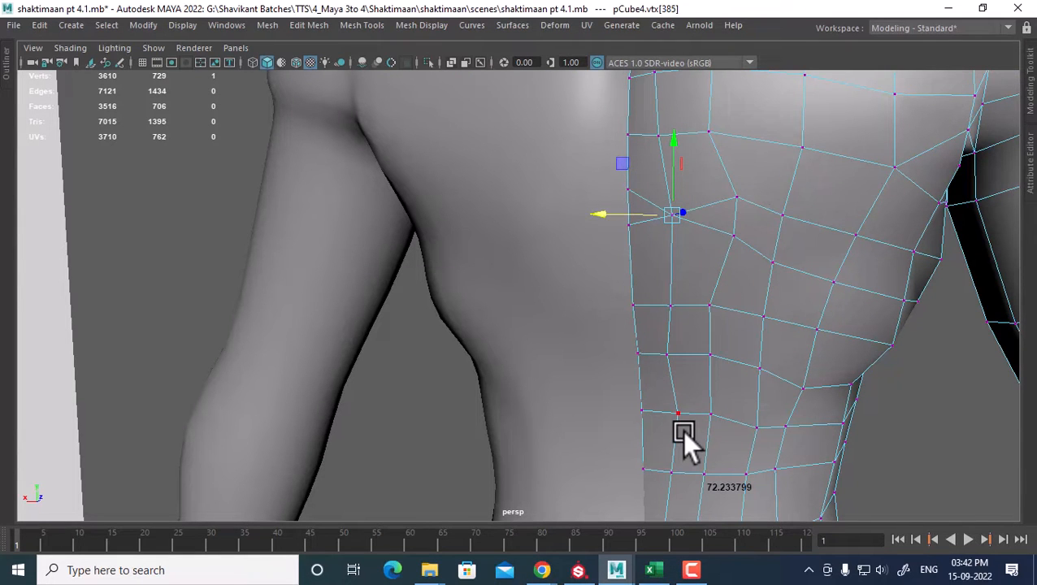
pyautogui.scroll(2, 731, 378)
pyautogui.moveTo(794, 222)
pyautogui.mouseDown(button='right')
pyautogui.moveTo(722, 124)
pyautogui.moveTo(715, 130)
pyautogui.mouseUp(button='right')
pyautogui.moveTo(707, 150)
pyautogui.keyDown('alt'); pyautogui.mouseDown()
pyautogui.moveTo(639, 174)
pyautogui.moveTo(652, 171)
pyautogui.moveTo(761, 238)
pyautogui.mouseUp(); pyautogui.keyUp('alt')
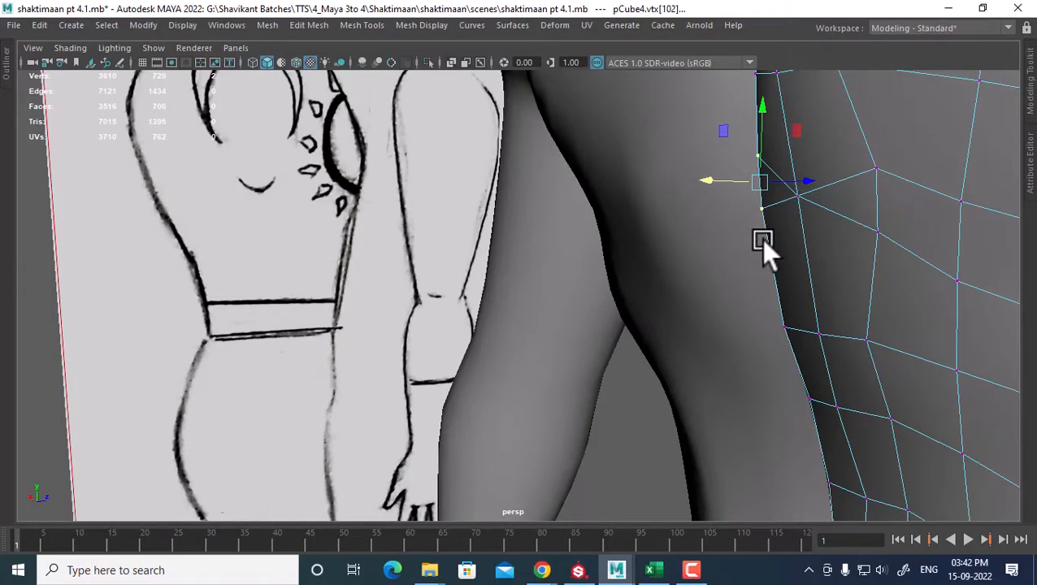
pyautogui.moveTo(782, 204)
pyautogui.keyDown('alt'); pyautogui.mouseDown()
pyautogui.moveTo(882, 277)
pyautogui.moveTo(748, 299)
pyautogui.moveTo(688, 289)
pyautogui.moveTo(674, 303)
pyautogui.mouseUp(); pyautogui.keyUp('alt')
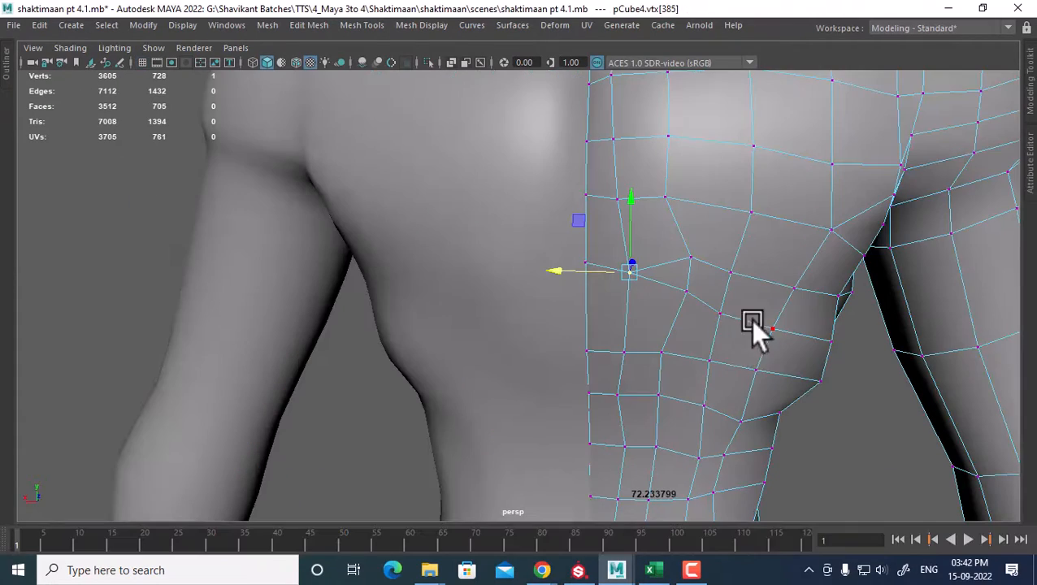
# Step: Move the merged vertex beside the spine to even its spacing, and select the vertex below it in the same column
pyautogui.moveTo(559, 271); pyautogui.dragTo(632, 352)
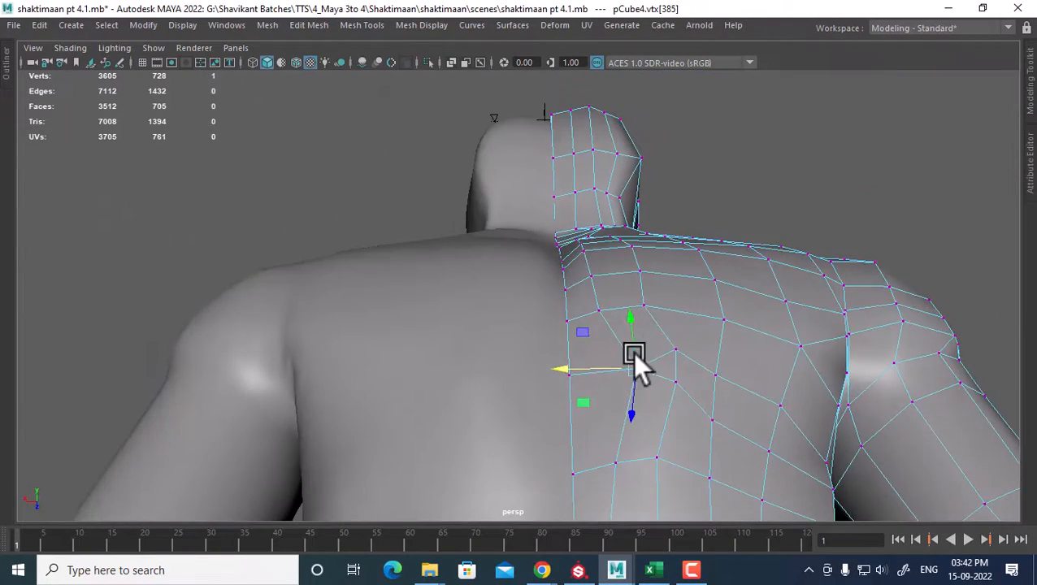
pyautogui.keyDown('alt'); pyautogui.moveTo(632, 352); pyautogui.dragTo(618, 217, button='middle'); pyautogui.keyUp('alt')
pyautogui.keyDown('alt'); pyautogui.moveTo(618, 217); pyautogui.dragTo(620, 359); pyautogui.keyUp('alt')
pyautogui.click(619, 347)
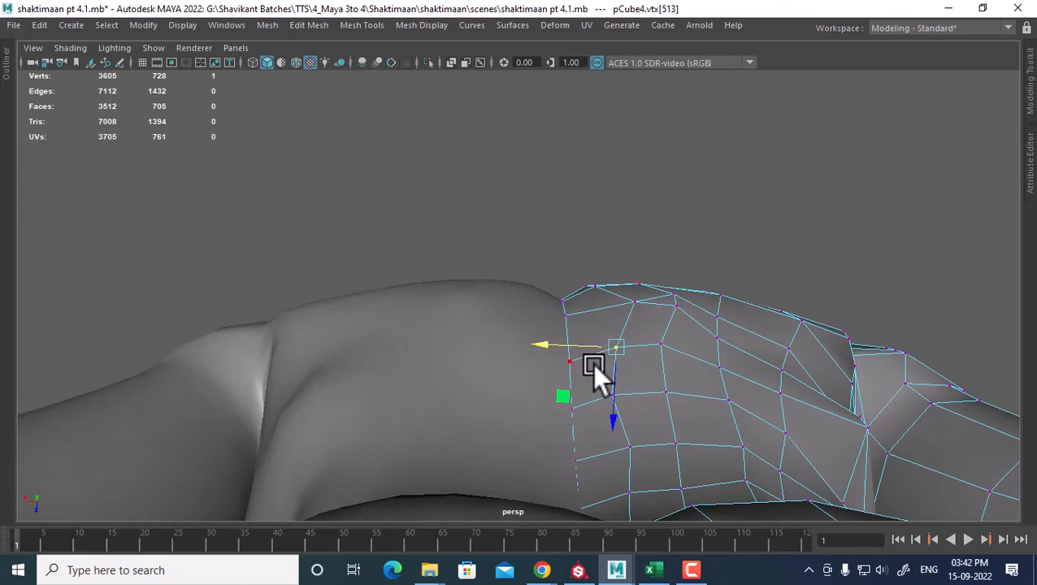
pyautogui.keyDown('alt'); pyautogui.moveTo(647, 312); pyautogui.dragTo(640, 248); pyautogui.keyUp('alt')
pyautogui.click(653, 181)
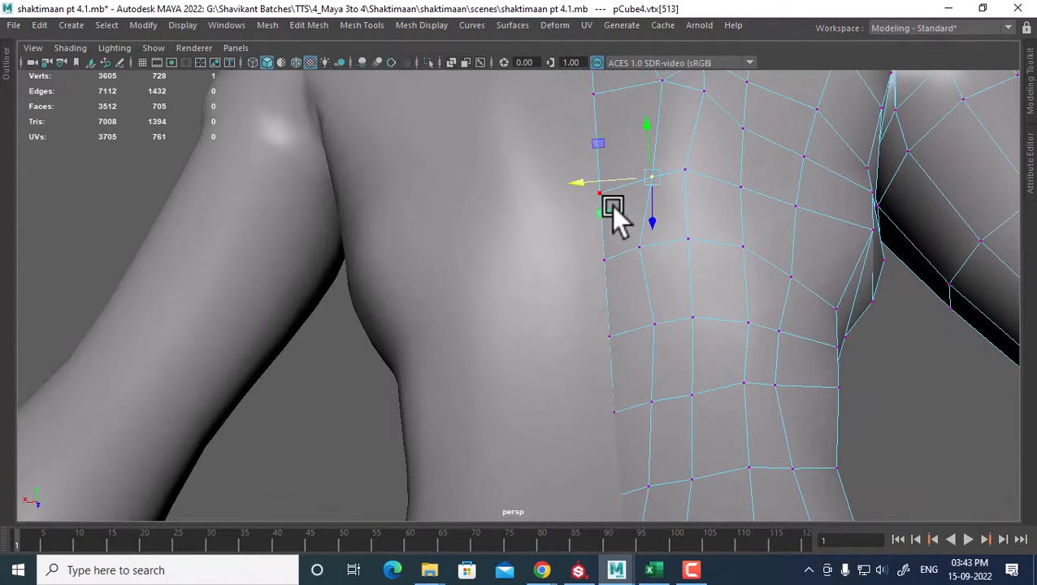
# Step: Move the next first-column vertex and two neighbouring second-column vertices of the lower back outward, away from the spine
pyautogui.moveTo(568, 252); pyautogui.dragTo(627, 243)
pyautogui.click(687, 239)
pyautogui.click(685, 169)
pyautogui.moveTo(613, 173); pyautogui.dragTo(630, 181)
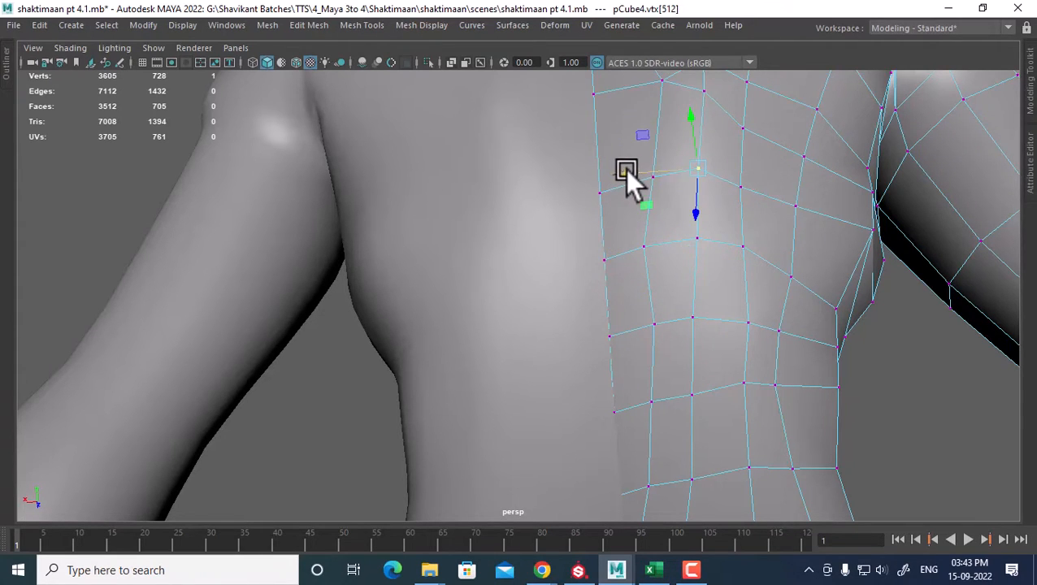
pyautogui.keyDown('alt'); pyautogui.moveTo(718, 254); pyautogui.dragTo(753, 256); pyautogui.keyUp('alt')
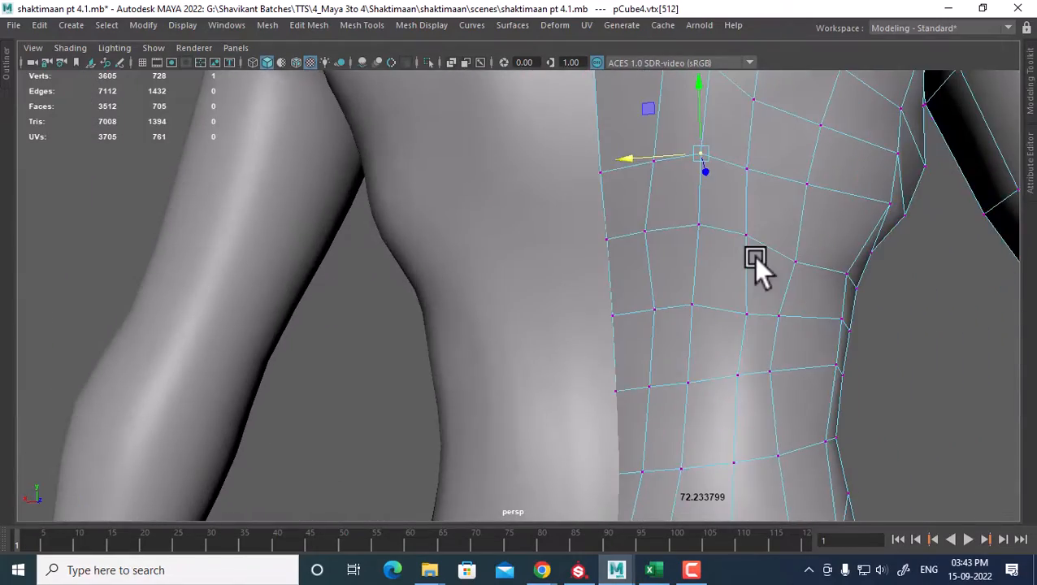
# Step: Adjust the depth of the adjacent third-column back vertex and move the vertex above it vertically to smooth the edge flow
pyautogui.press('Right')
pyautogui.moveTo(676, 170); pyautogui.dragTo(659, 304)
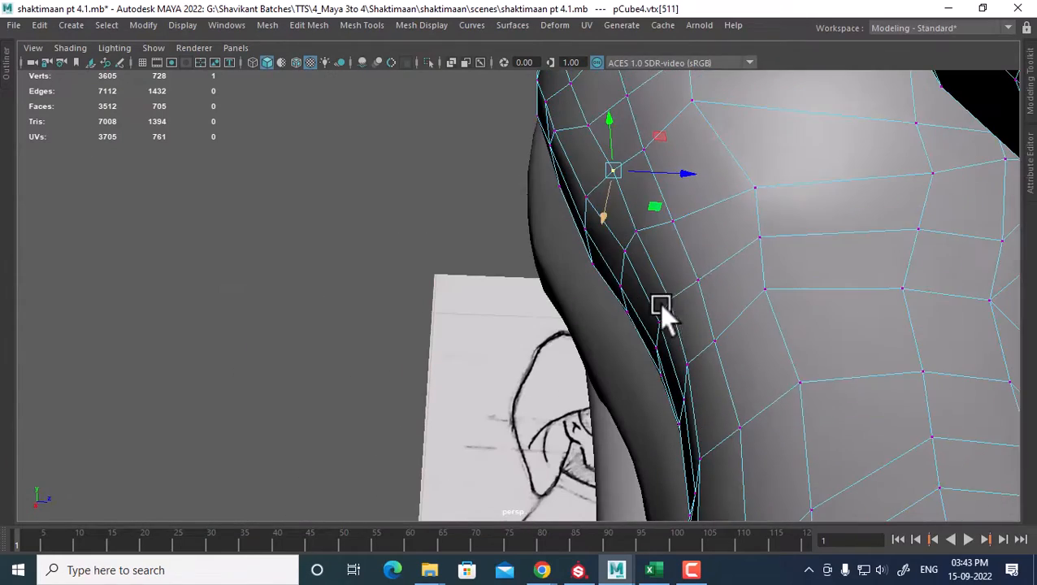
pyautogui.moveTo(683, 168); pyautogui.dragTo(675, 164)
pyautogui.keyDown('alt'); pyautogui.moveTo(658, 272); pyautogui.dragTo(707, 298); pyautogui.keyUp('alt')
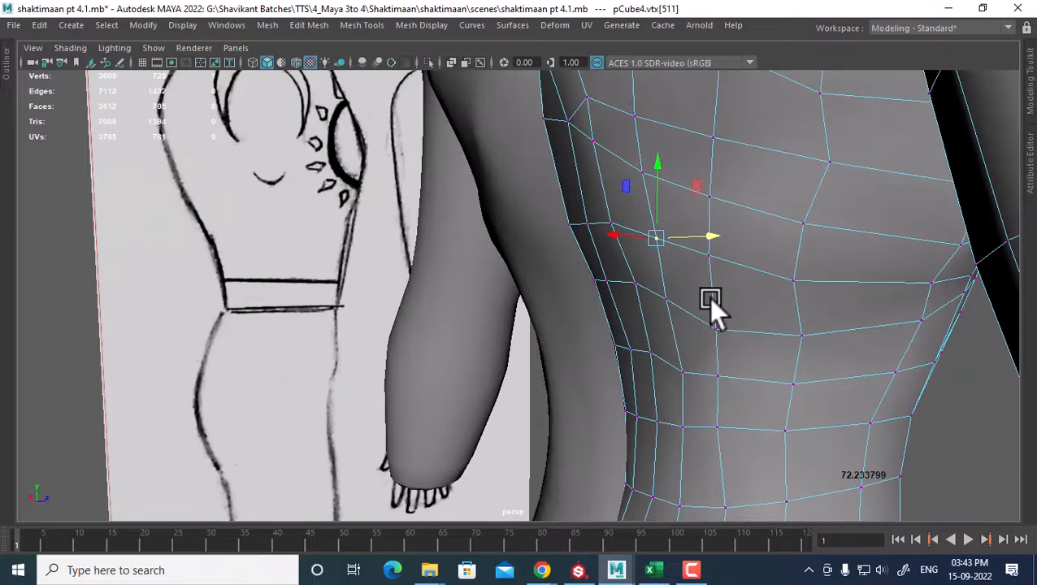
pyautogui.click(645, 172)
pyautogui.keyDown('alt'); pyautogui.moveTo(688, 241); pyautogui.dragTo(638, 220); pyautogui.keyUp('alt')
pyautogui.keyDown('alt'); pyautogui.moveTo(629, 173); pyautogui.dragTo(716, 271); pyautogui.keyUp('alt')
pyautogui.moveTo(616, 126); pyautogui.dragTo(592, 284)
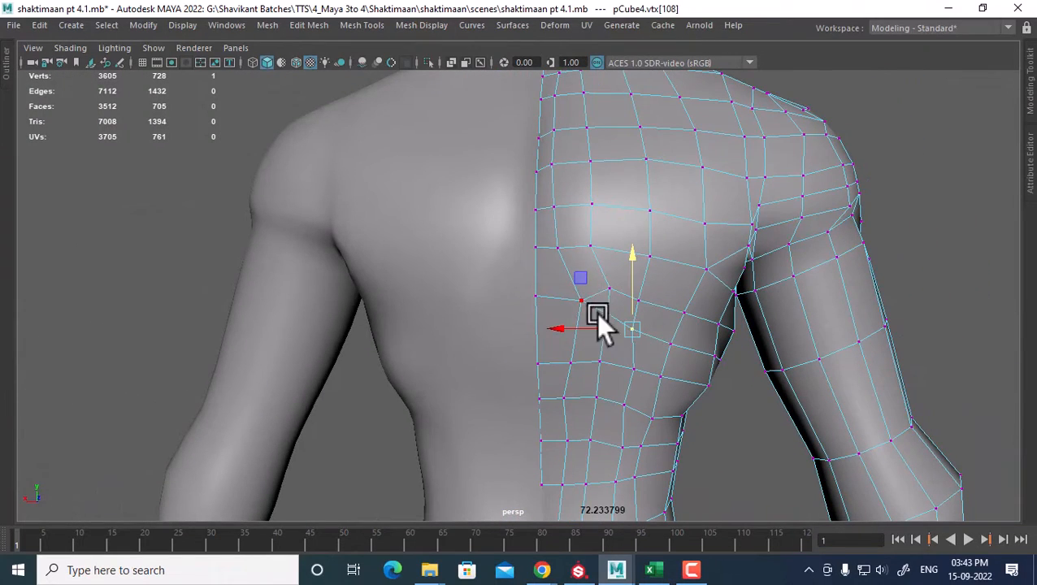
pyautogui.keyDown('alt'); pyautogui.moveTo(634, 272); pyautogui.dragTo(588, 243, button='middle'); pyautogui.keyUp('alt')
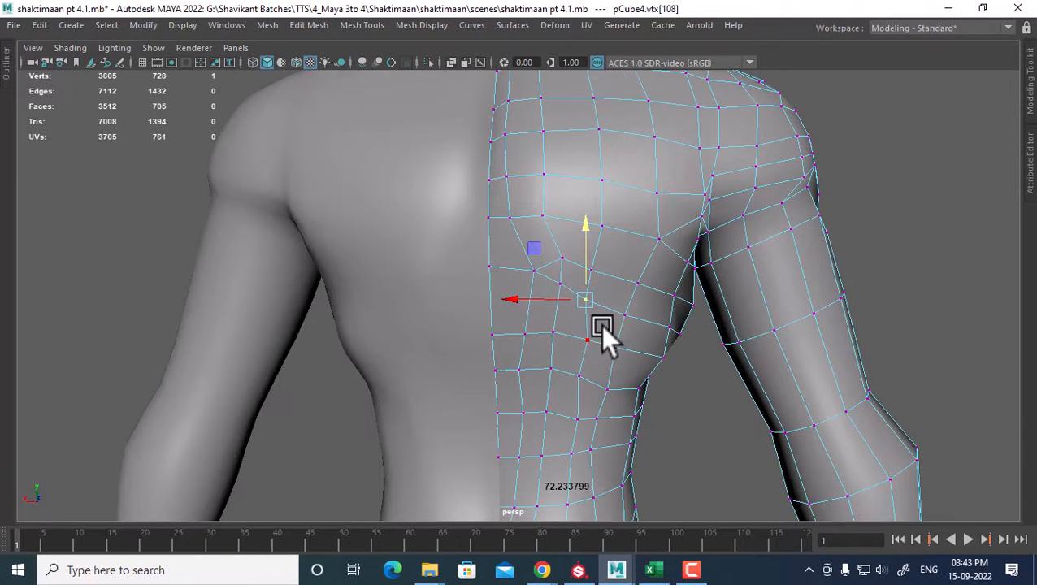
# Step: Select the ring of vertical edges running across the back and around the torso's side, and compare that area with topology ref.mb
pyautogui.keyDown('alt'); pyautogui.moveTo(600, 327); pyautogui.dragTo(679, 317); pyautogui.keyUp('alt')
pyautogui.moveTo(663, 297); pyautogui.dragTo(679, 256, button='right')
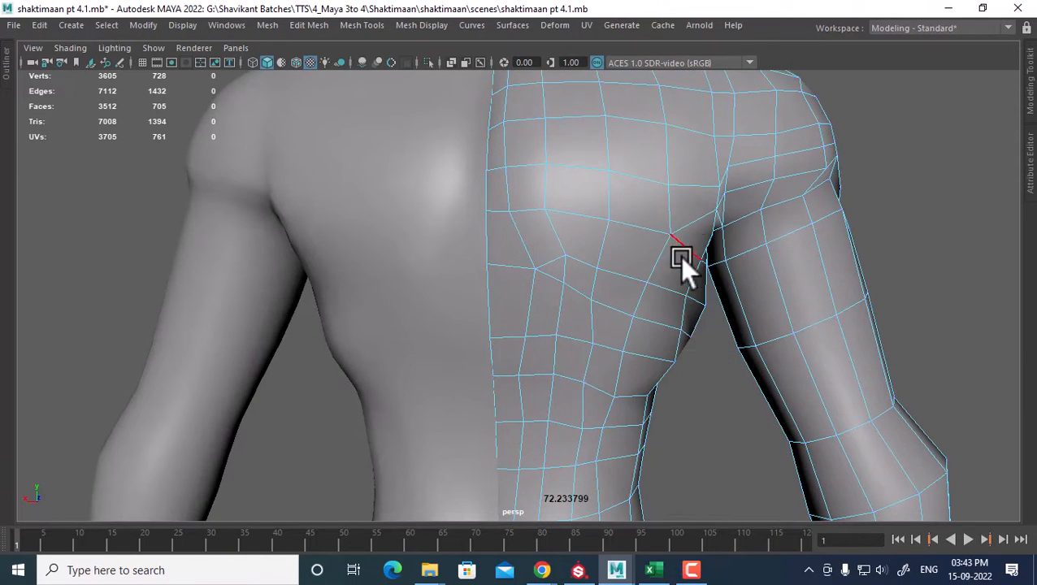
pyautogui.doubleClick(679, 304)
pyautogui.keyDown('alt'); pyautogui.moveTo(683, 308); pyautogui.dragTo(613, 287); pyautogui.keyUp('alt')
pyautogui.click(592, 287)
pyautogui.keyDown('ctrl'); pyautogui.moveTo(676, 249); pyautogui.dragTo(362, 347, button='right'); pyautogui.keyUp('ctrl')
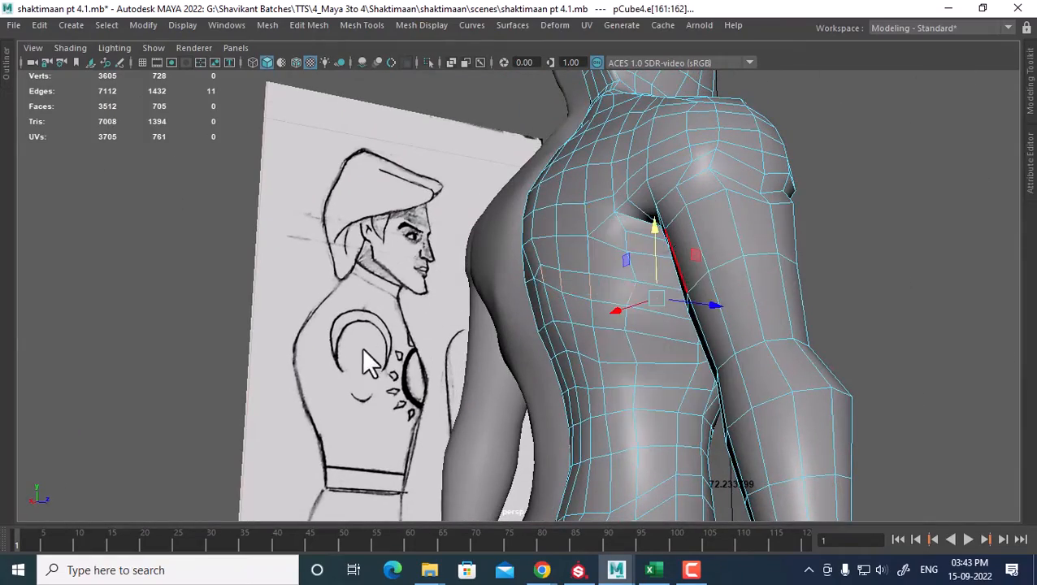
pyautogui.keyDown('alt'); pyautogui.moveTo(362, 347); pyautogui.dragTo(578, 287); pyautogui.keyUp('alt')
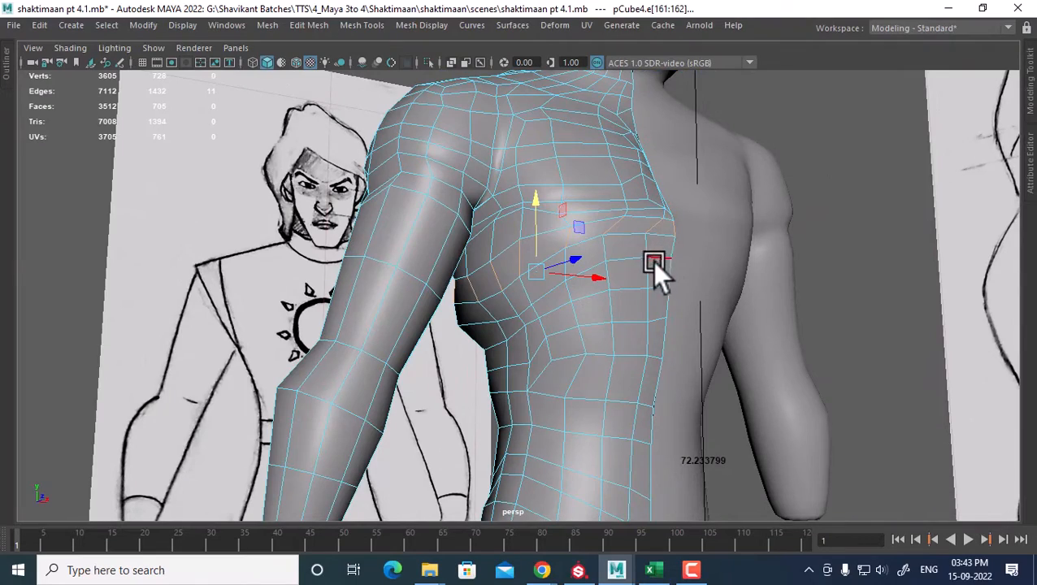
pyautogui.keyDown('alt'); pyautogui.moveTo(651, 261); pyautogui.dragTo(704, 303); pyautogui.keyUp('alt')
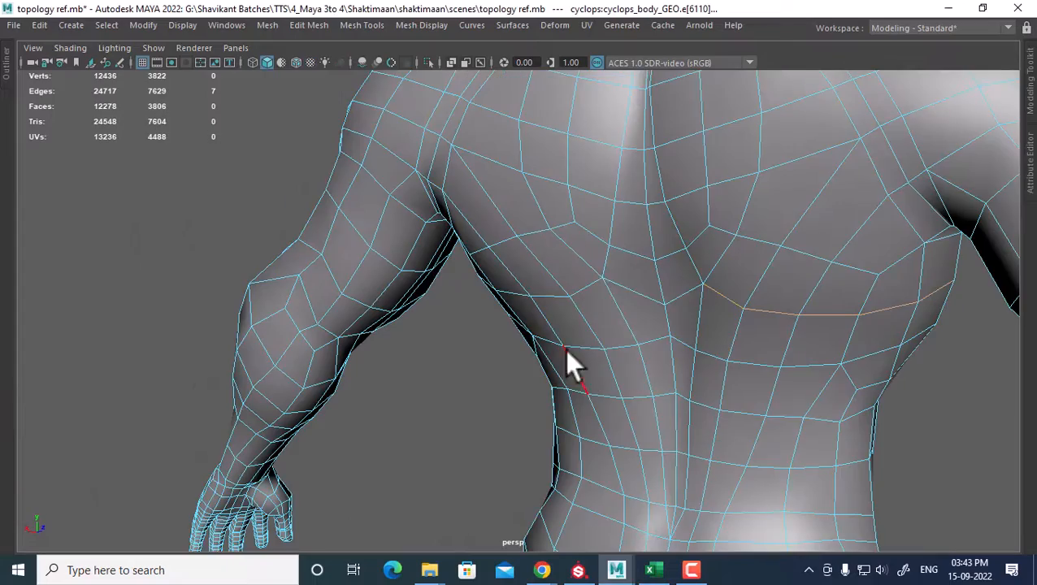
pyautogui.scroll(3, 725, 309)
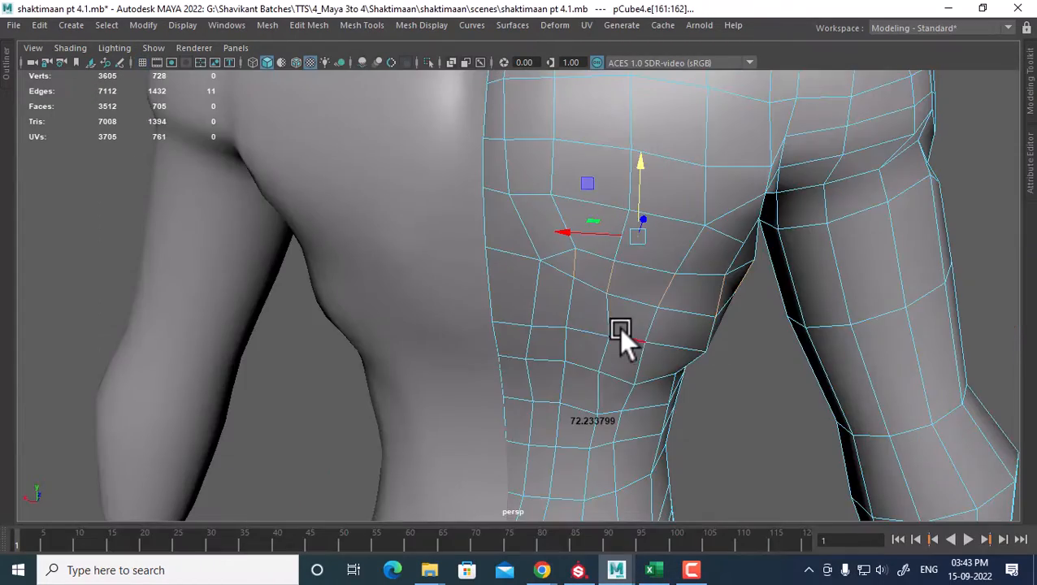
# Step: Try to collapse the selected edge ring around the torso, check the chest, and undo the collapse
pyautogui.keyDown('alt'); pyautogui.moveTo(621, 342); pyautogui.dragTo(709, 270); pyautogui.keyUp('alt')
pyautogui.keyDown('ctrl'); pyautogui.moveTo(707, 266); pyautogui.dragTo(598, 317, button='right'); pyautogui.keyUp('ctrl')
pyautogui.keyDown('alt'); pyautogui.moveTo(597, 317); pyautogui.dragTo(475, 155); pyautogui.keyUp('alt')
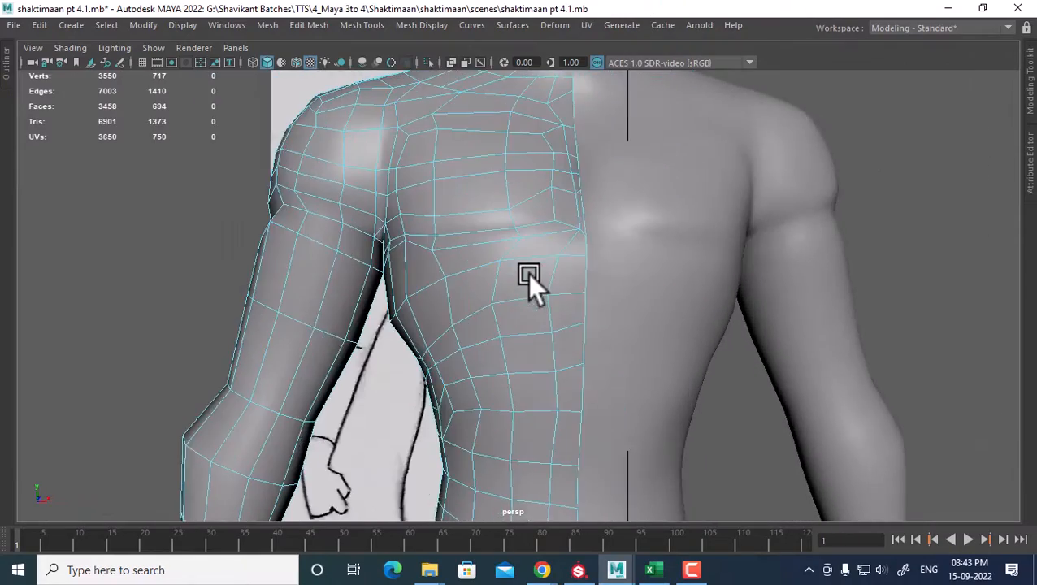
pyautogui.scroll(-3, 527, 276)
pyautogui.moveTo(527, 278)
pyautogui.keyDown('alt'); pyautogui.mouseDown()
pyautogui.moveTo(585, 324)
pyautogui.moveTo(784, 312)
pyautogui.moveTo(662, 363)
pyautogui.moveTo(690, 324)
pyautogui.moveTo(701, 325)
pyautogui.moveTo(599, 361)
pyautogui.moveTo(629, 311)
pyautogui.mouseUp(); pyautogui.keyUp('alt')
pyautogui.doubleClick(702, 325)
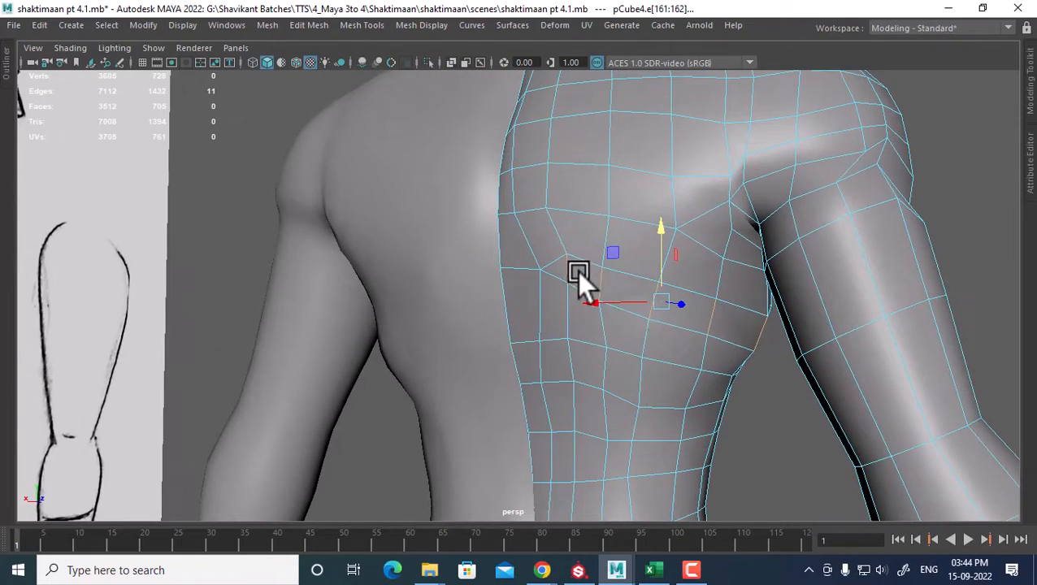
# Step: Highlight the edge loops around the spine and shoulder blades in topology ref.mb and compare their lower ends with the Shaktimaan back
pyautogui.keyDown('alt'); pyautogui.moveTo(577, 271); pyautogui.dragTo(710, 264); pyautogui.keyUp('alt')
pyautogui.hotkey('alt', 'Tab')
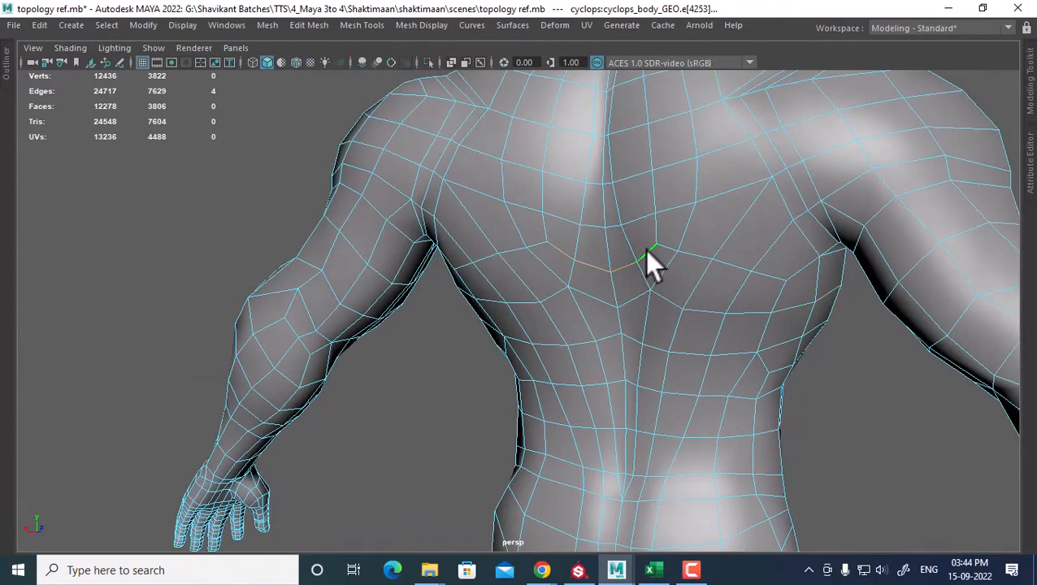
pyautogui.keyDown('alt'); pyautogui.moveTo(646, 266); pyautogui.dragTo(674, 298); pyautogui.keyUp('alt')
pyautogui.doubleClick(667, 244)
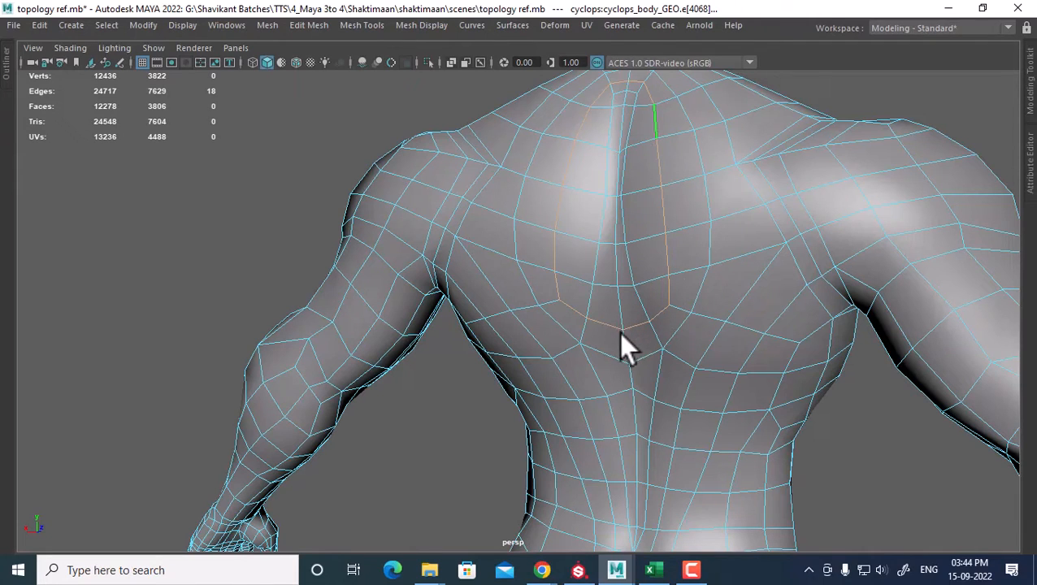
pyautogui.doubleClick(679, 326)
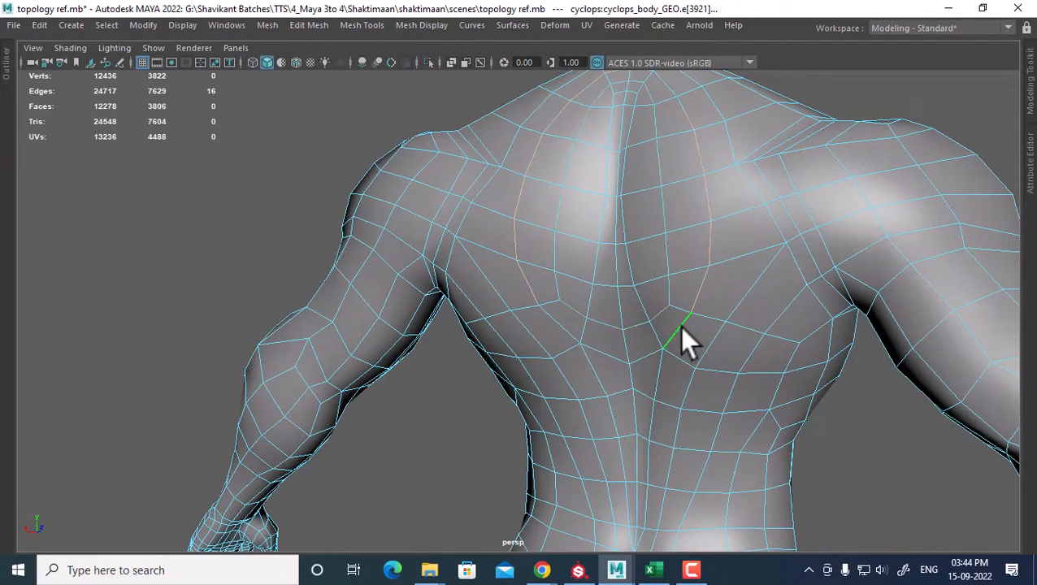
pyautogui.keyDown('shift'); pyautogui.click(637, 360); pyautogui.keyUp('shift')
pyautogui.keyDown('alt'); pyautogui.moveTo(727, 291); pyautogui.dragTo(671, 305, button='middle'); pyautogui.keyUp('alt')
pyautogui.hotkey('alt', 'Tab')
pyautogui.keyDown('alt'); pyautogui.moveTo(671, 305); pyautogui.dragTo(643, 385, button='right'); pyautogui.keyUp('alt')
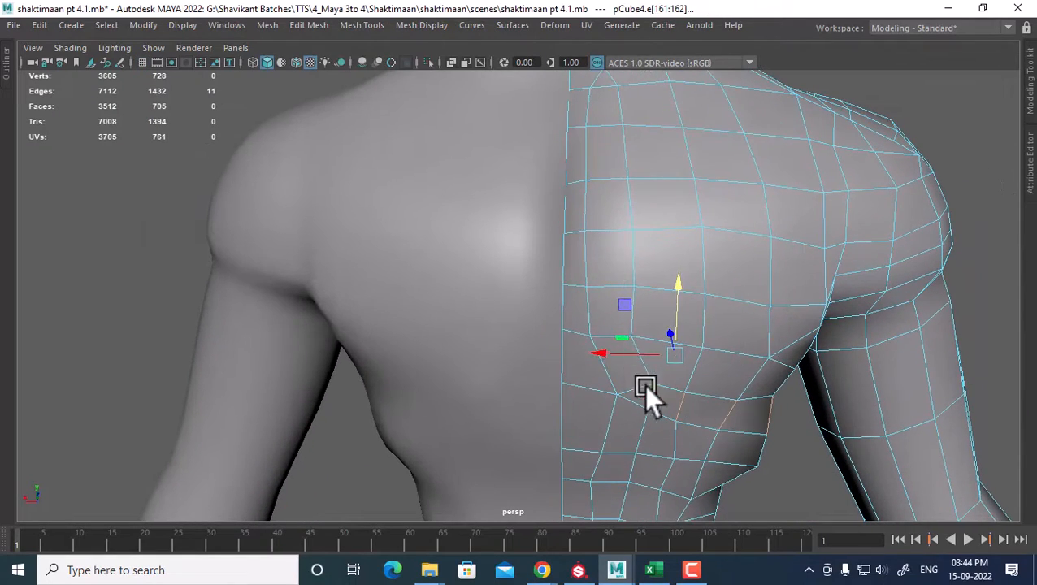
# Step: Move the two lower vertices of the second back column sideways, away from the spine, to widen the strip beside it
pyautogui.moveTo(700, 199); pyautogui.dragTo(584, 213, button='right')
pyautogui.click(630, 335)
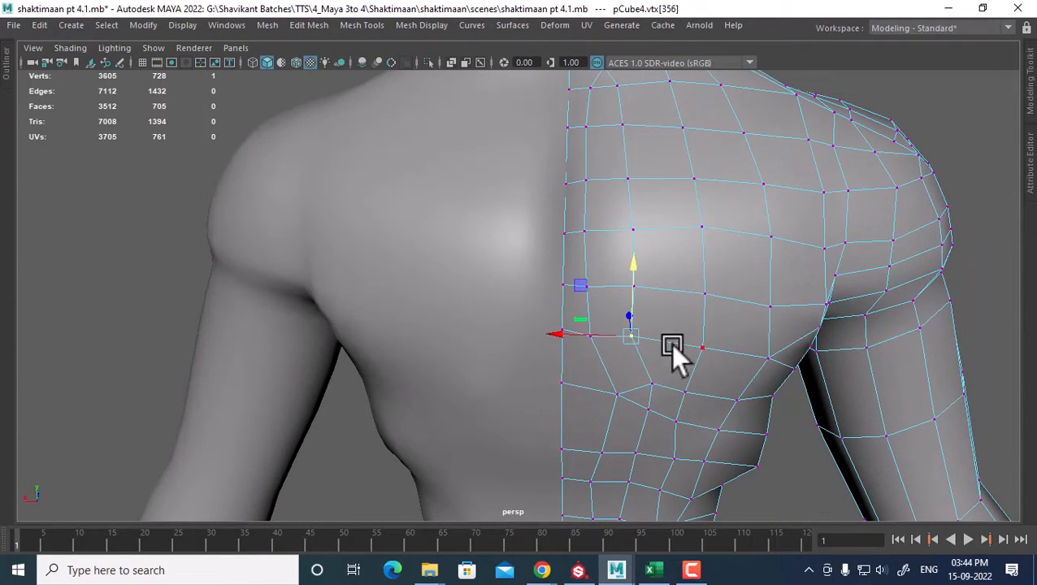
pyautogui.keyDown('alt'); pyautogui.moveTo(651, 342); pyautogui.dragTo(679, 383); pyautogui.keyUp('alt')
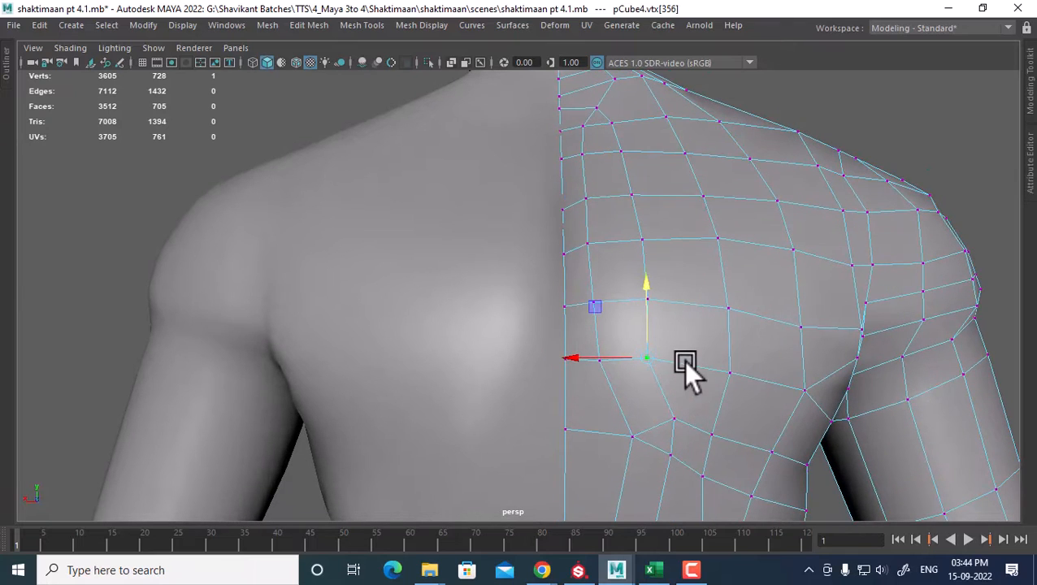
pyautogui.moveTo(600, 366); pyautogui.dragTo(608, 361)
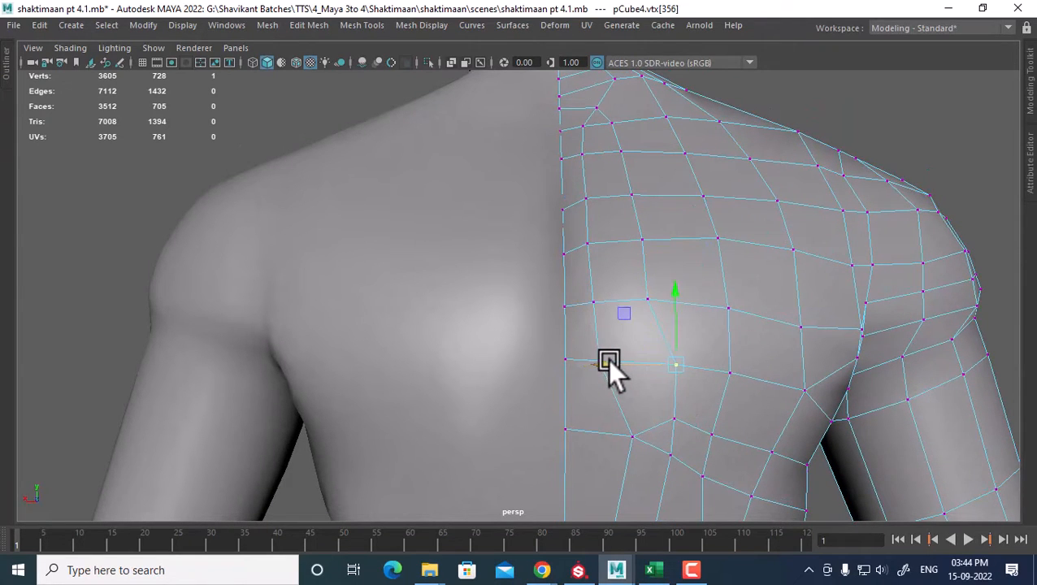
pyautogui.click(648, 299)
pyautogui.moveTo(588, 303); pyautogui.dragTo(612, 290)
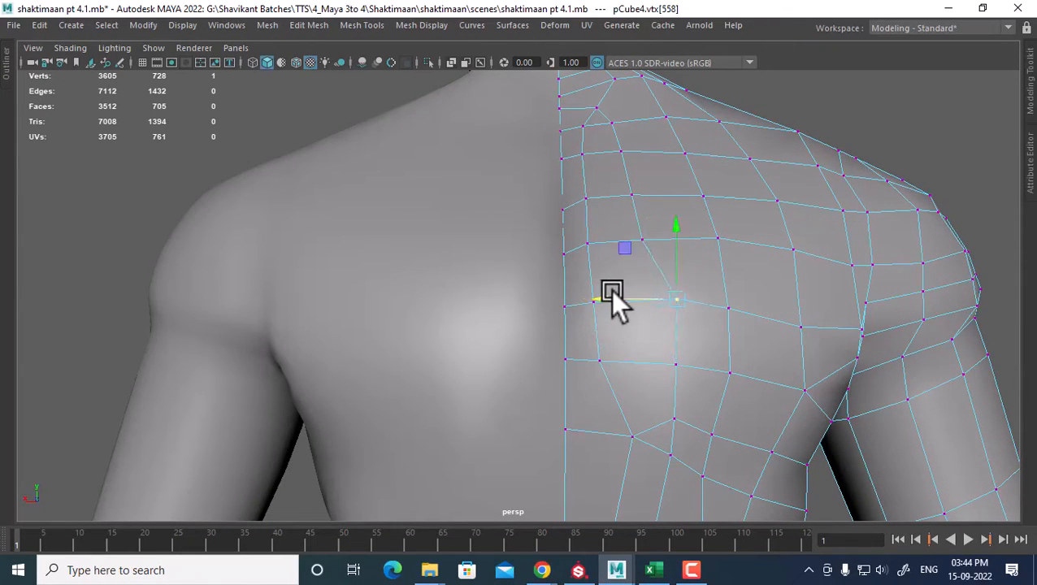
# Step: Shift the upper vertices of the second back column away from the spine, working upward to below the neck
pyautogui.click(641, 239)
pyautogui.moveTo(589, 242)
pyautogui.mouseDown()
pyautogui.moveTo(594, 231)
pyautogui.moveTo(603, 238)
pyautogui.mouseUp()
pyautogui.click(632, 194)
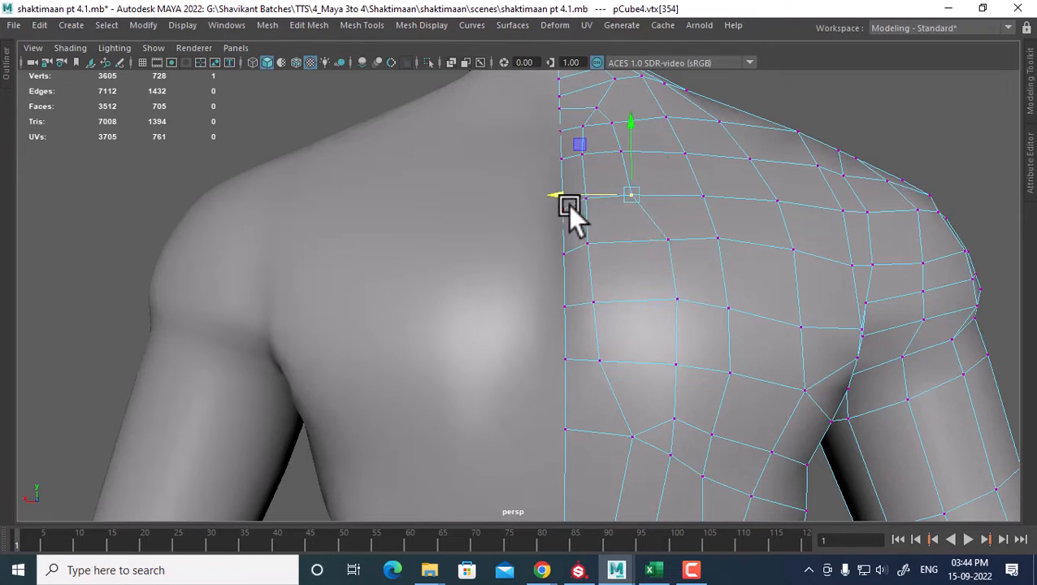
pyautogui.moveTo(568, 204); pyautogui.dragTo(591, 182)
pyautogui.press('Up')
pyautogui.moveTo(558, 150); pyautogui.dragTo(564, 120)
pyautogui.press('Up')
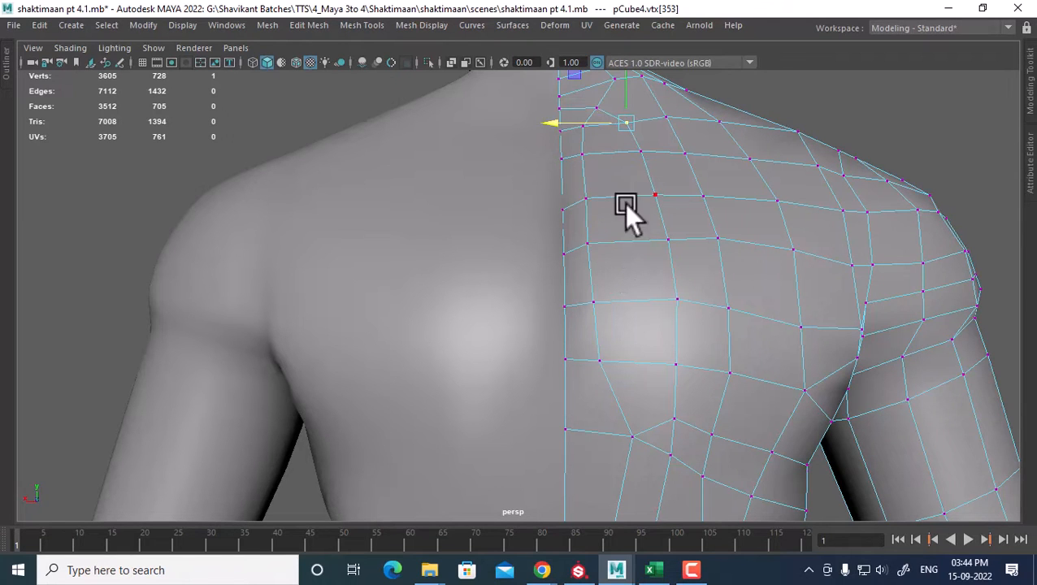
# Step: Adjust the height of the junction vertex at the base of the neck and its neighbour on the spine line
pyautogui.keyDown('alt'); pyautogui.moveTo(624, 203); pyautogui.dragTo(652, 268); pyautogui.keyUp('alt')
pyautogui.scroll(3, 650, 264)
pyautogui.keyDown('alt'); pyautogui.moveTo(636, 210); pyautogui.dragTo(632, 179, button='middle'); pyautogui.keyUp('alt')
pyautogui.click(625, 149)
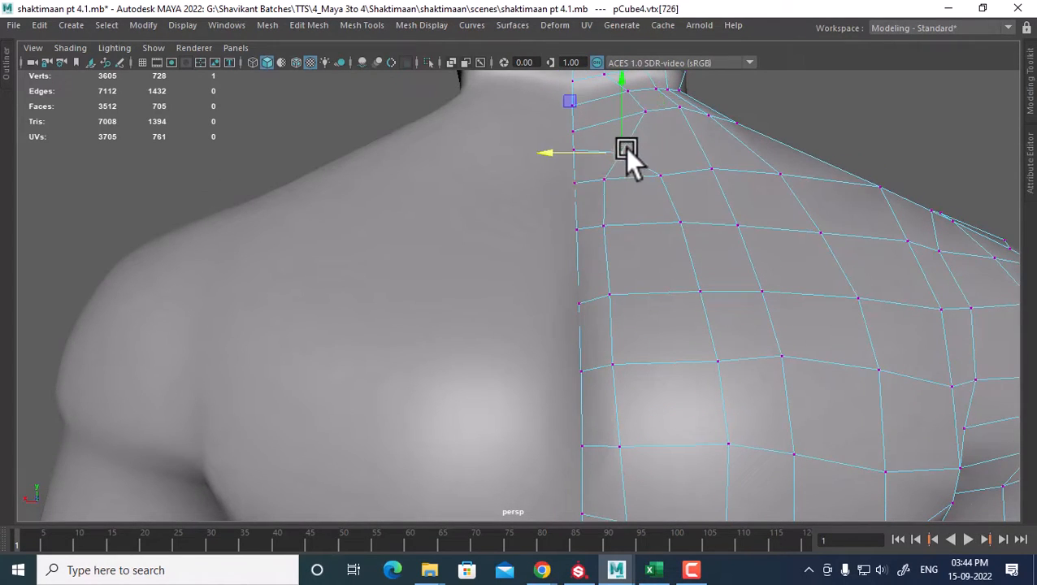
pyautogui.moveTo(620, 93); pyautogui.dragTo(619, 89)
pyautogui.keyDown('alt'); pyautogui.moveTo(665, 130); pyautogui.dragTo(645, 150); pyautogui.keyUp('alt')
pyautogui.keyDown('alt'); pyautogui.moveTo(646, 152); pyautogui.dragTo(689, 224); pyautogui.keyUp('alt')
pyautogui.scroll(1, 692, 244)
pyautogui.press('Left')
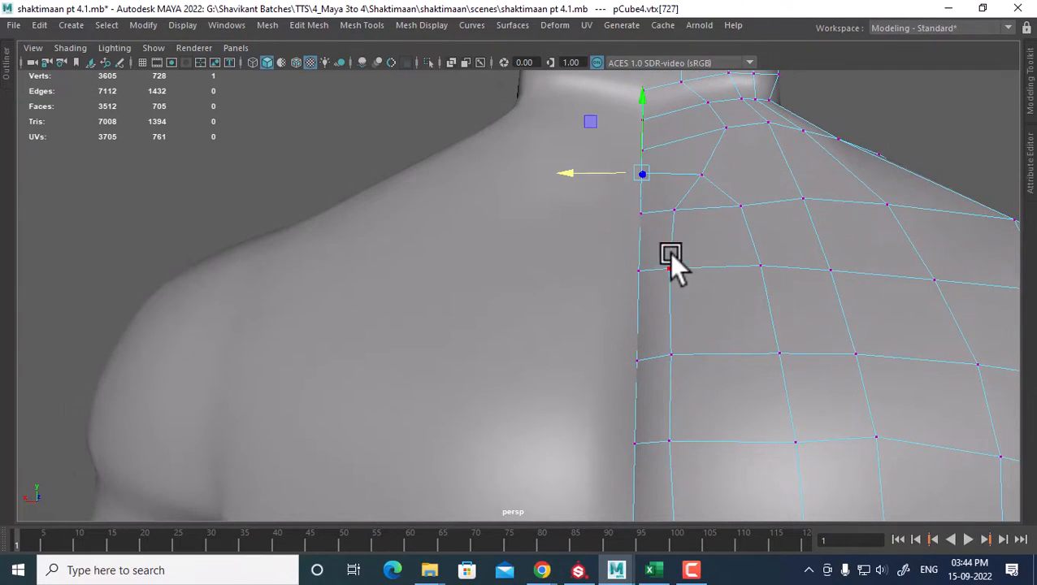
pyautogui.moveTo(643, 118); pyautogui.dragTo(726, 225)
pyautogui.press('Right')
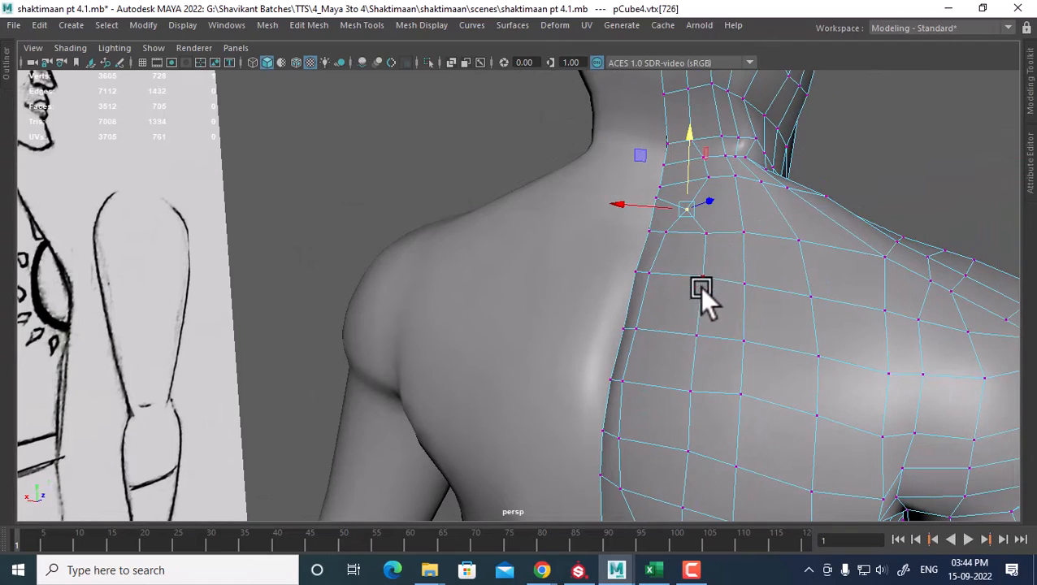
# Step: Examine the edge columns across the Shaktimaan back and compare them with the highlighted shoulder-blade loop in topology ref.mb
pyautogui.scroll(-3, 695, 275)
pyautogui.keyDown('alt'); pyautogui.moveTo(713, 325); pyautogui.dragTo(726, 238, button='middle'); pyautogui.keyUp('alt')
pyautogui.keyDown('alt'); pyautogui.moveTo(726, 238); pyautogui.dragTo(724, 289); pyautogui.keyUp('alt')
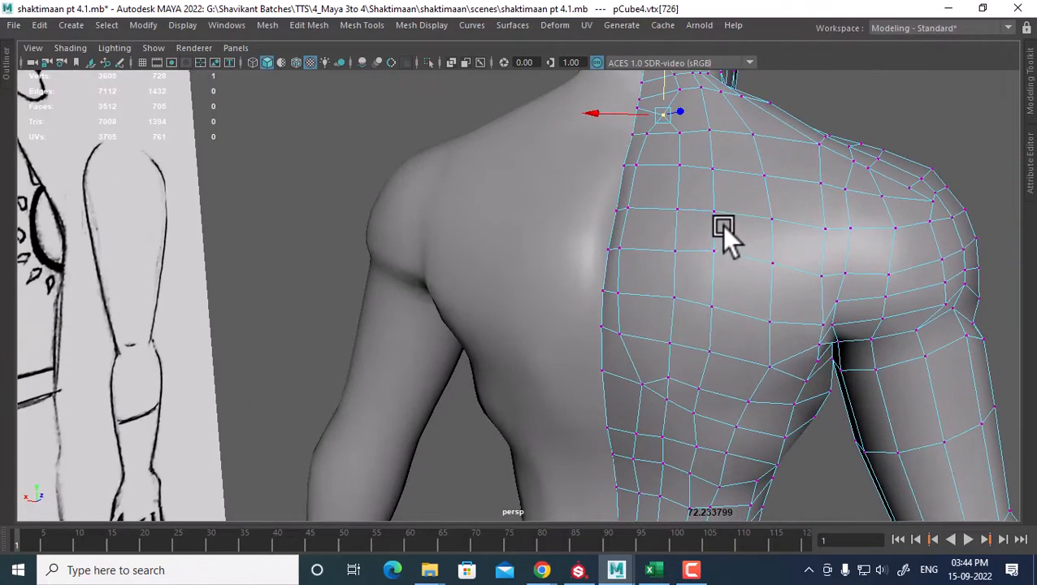
pyautogui.keyDown('alt'); pyautogui.moveTo(723, 226); pyautogui.dragTo(708, 336); pyautogui.keyUp('alt')
pyautogui.keyDown('alt'); pyautogui.moveTo(690, 388); pyautogui.dragTo(657, 294); pyautogui.keyUp('alt')
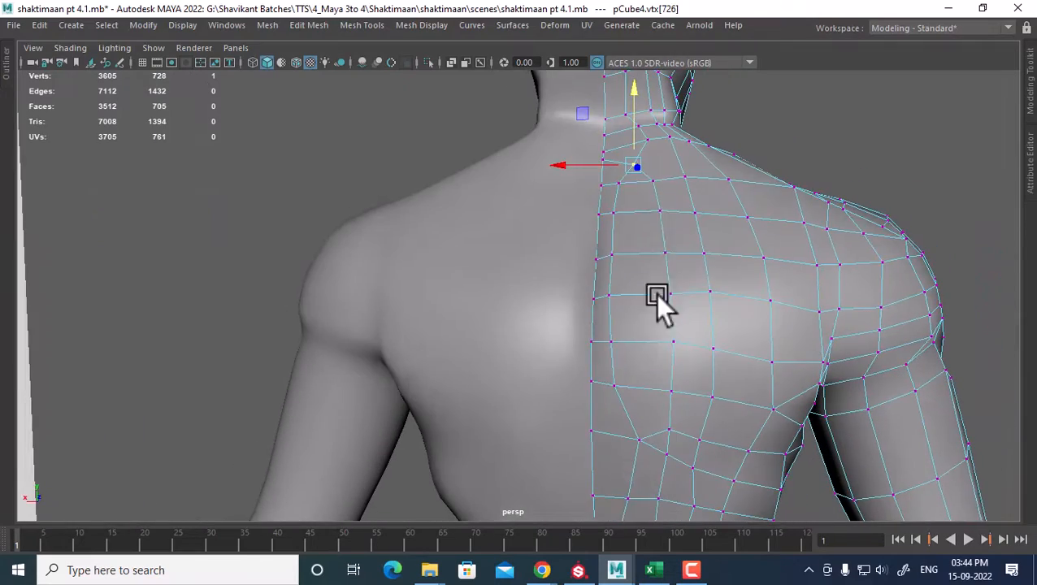
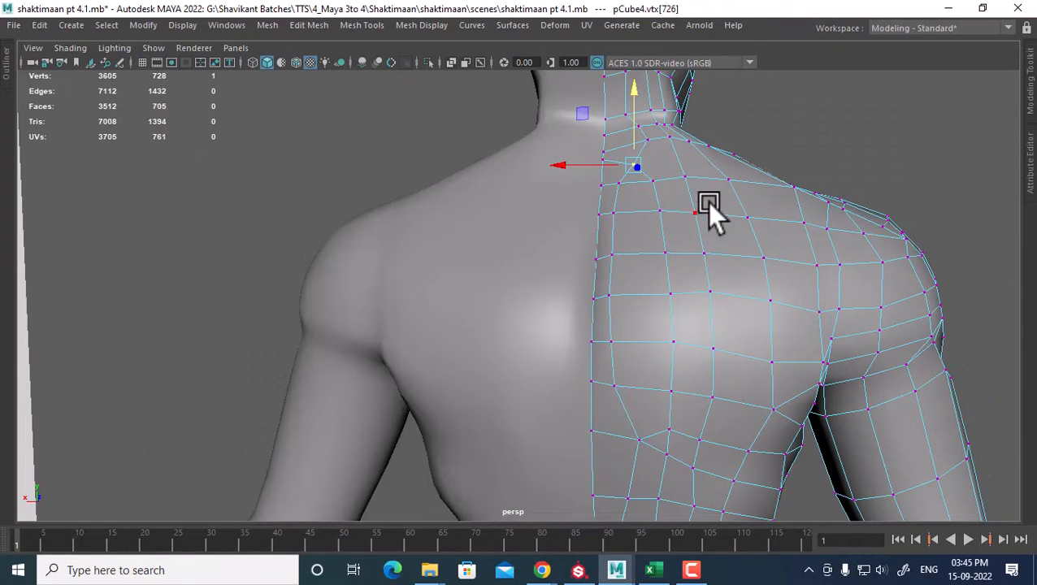
pyautogui.hotkey('alt', 'Tab')
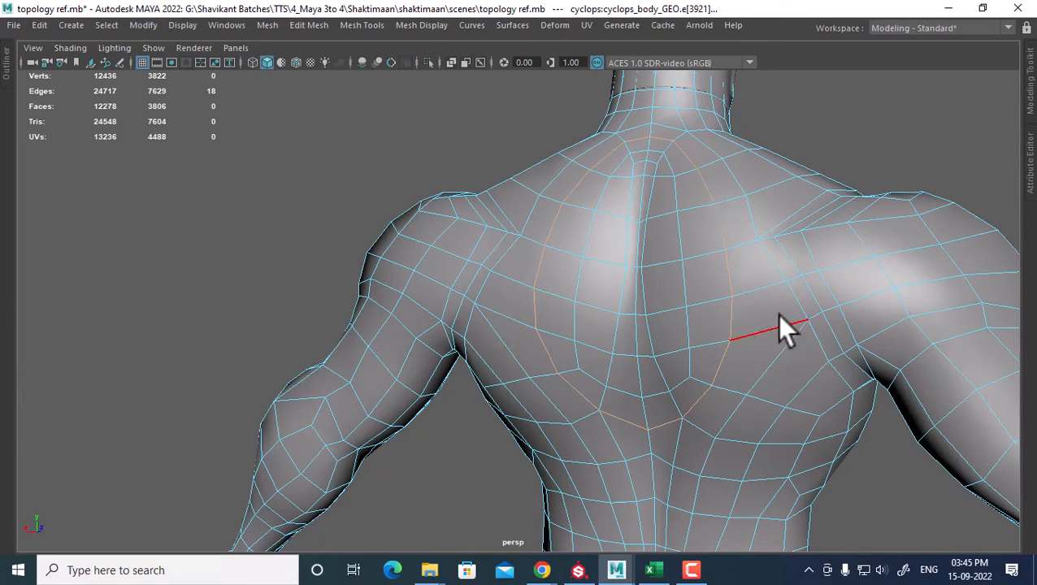
pyautogui.hotkey('alt', 'Tab')
# Step: Undo a misplaced move of the lower shoulder-blade vertex in the fourth back column, and shift it sideways toward the armpit
pyautogui.scroll(-2, 780, 358)
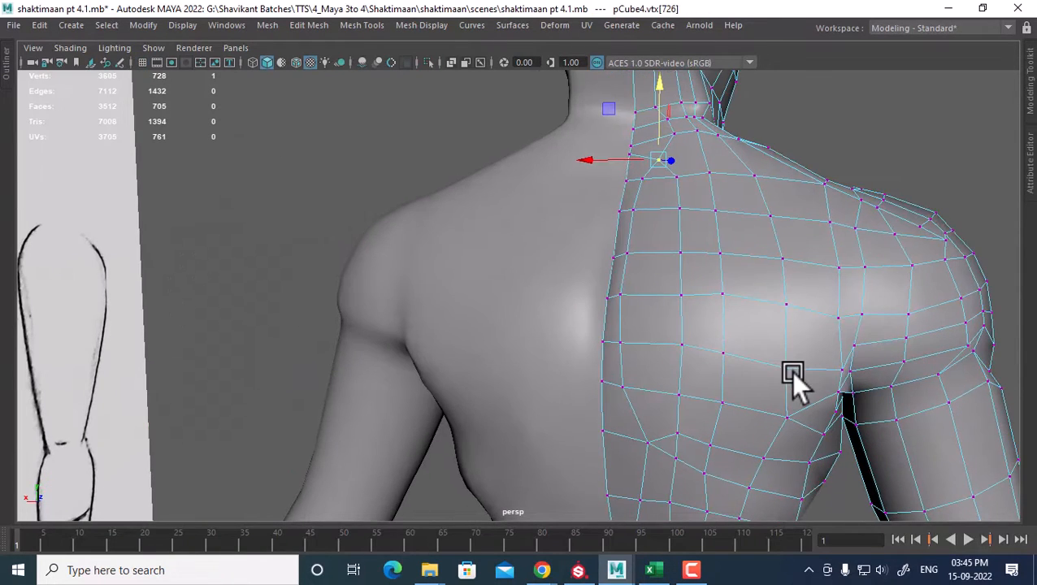
pyautogui.click(787, 367)
pyautogui.scroll(3, 735, 386)
pyautogui.scroll(1, 745, 391)
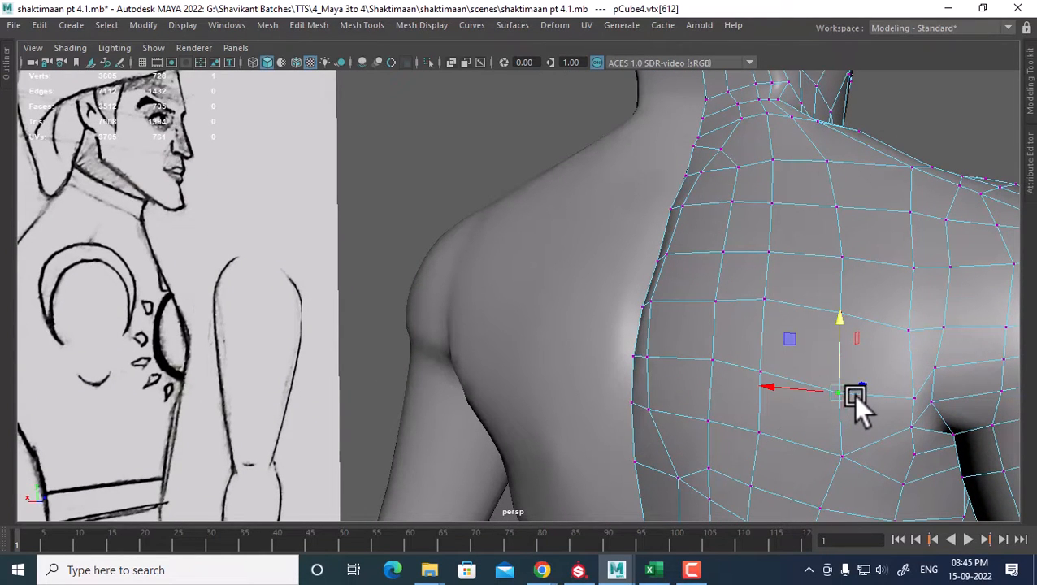
pyautogui.moveTo(853, 394); pyautogui.dragTo(860, 393, button='middle')
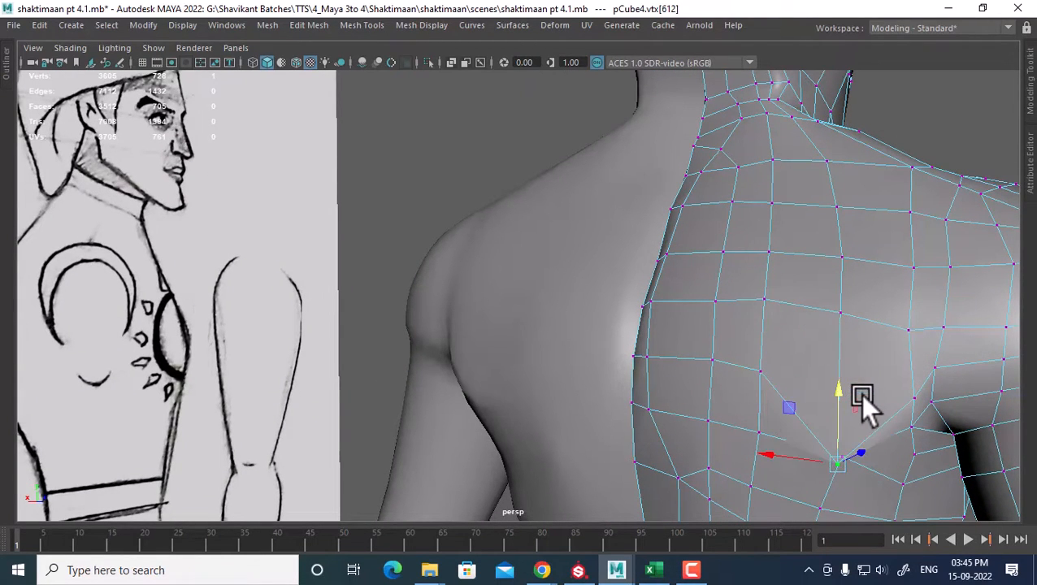
pyautogui.hotkey('ctrl', 'z')
pyautogui.scroll(2, 850, 413)
pyautogui.moveTo(825, 401); pyautogui.dragTo(846, 397)
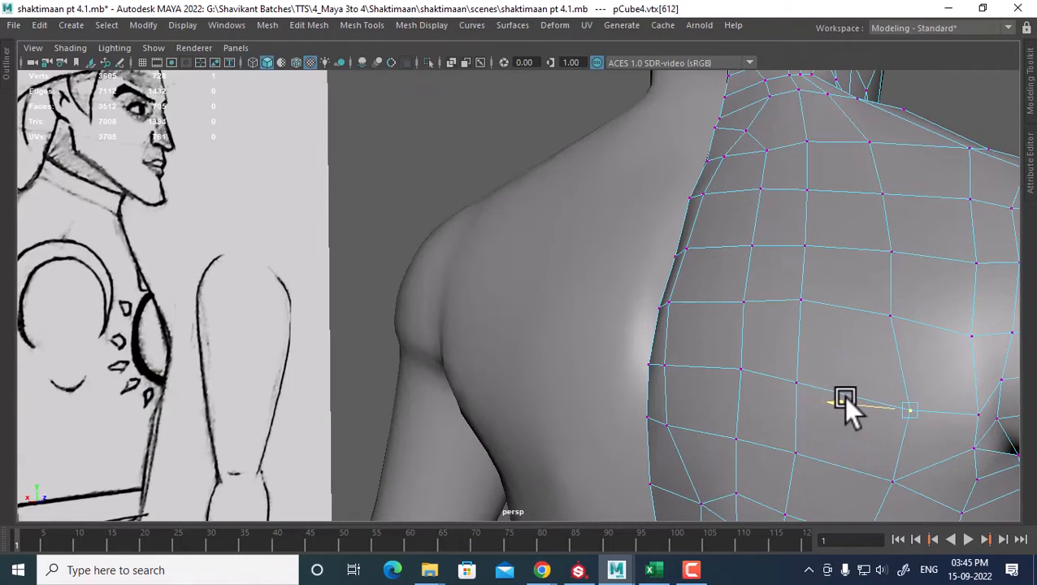
# Step: Shift the remaining fourth-column back vertices toward the arm one by one, working upward to the top of the shoulder blade
pyautogui.press('Up')
pyautogui.moveTo(825, 314); pyautogui.dragTo(843, 308)
pyautogui.press('Up')
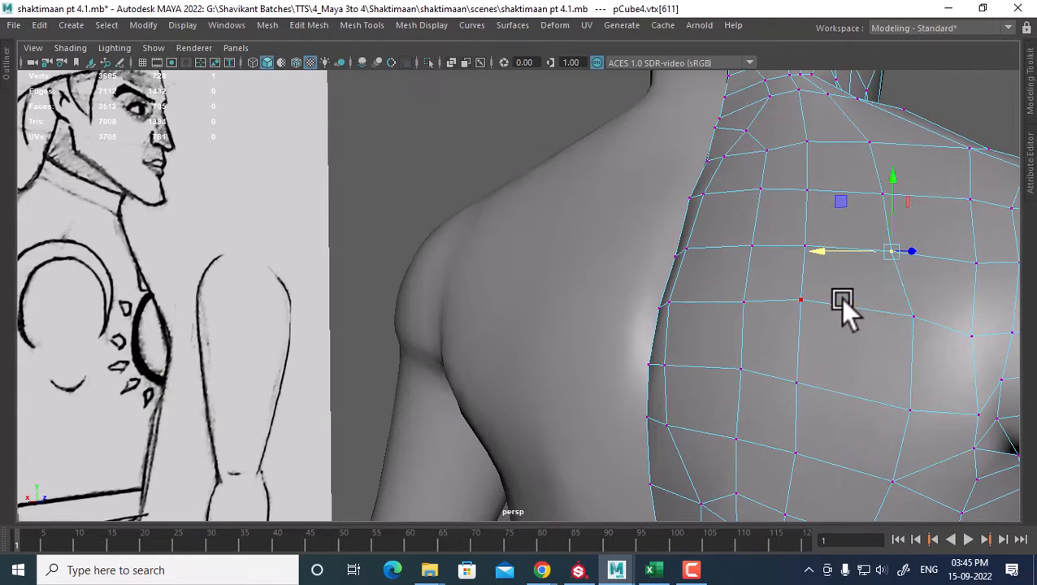
pyautogui.moveTo(821, 248); pyautogui.dragTo(837, 250)
pyautogui.press('Up')
pyautogui.moveTo(834, 210); pyautogui.dragTo(832, 185)
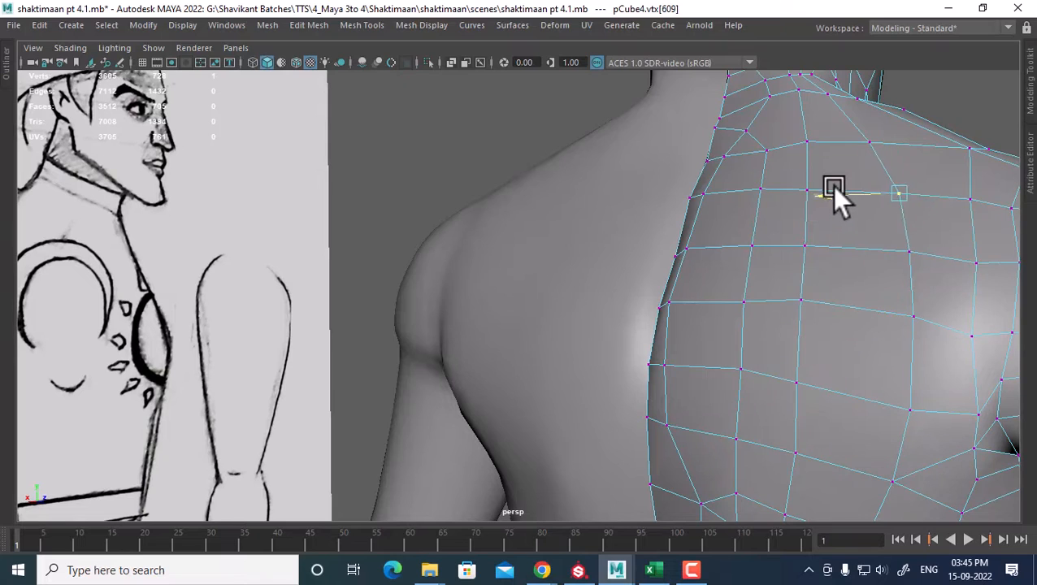
pyautogui.press('Up')
pyautogui.moveTo(812, 144); pyautogui.dragTo(824, 144)
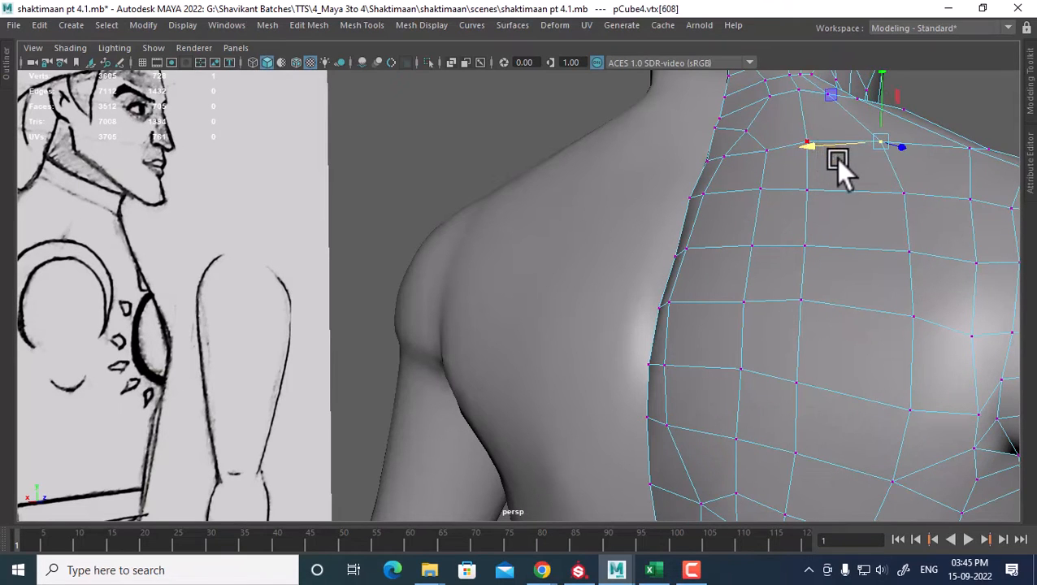
# Step: Move the upper three vertices of the third back column outward to even their spacing with the fourth column
pyautogui.press('Left')
pyautogui.moveTo(747, 147); pyautogui.dragTo(770, 144)
pyautogui.press('Down')
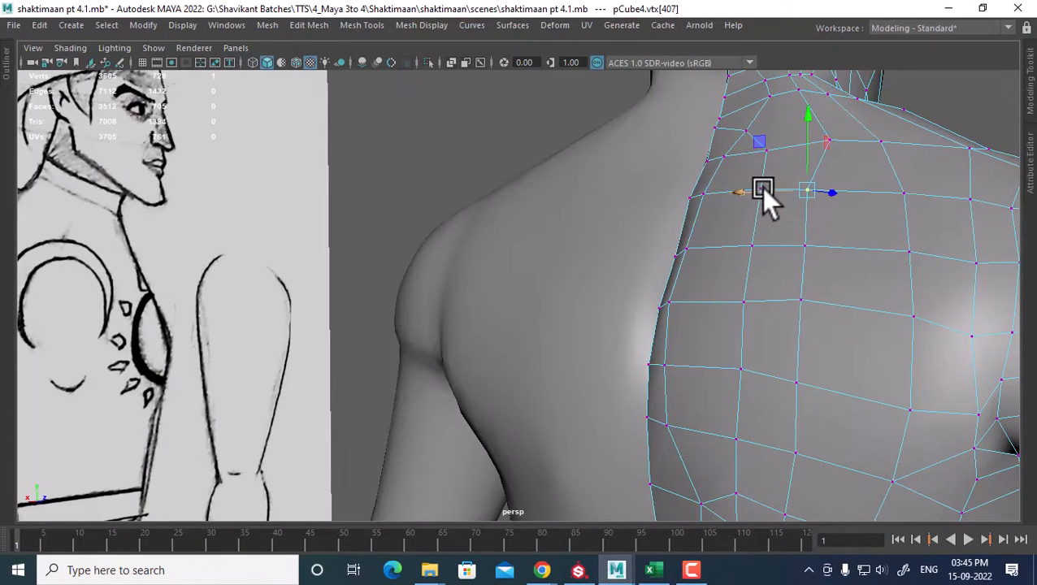
pyautogui.moveTo(761, 186); pyautogui.dragTo(776, 190)
pyautogui.press('Down')
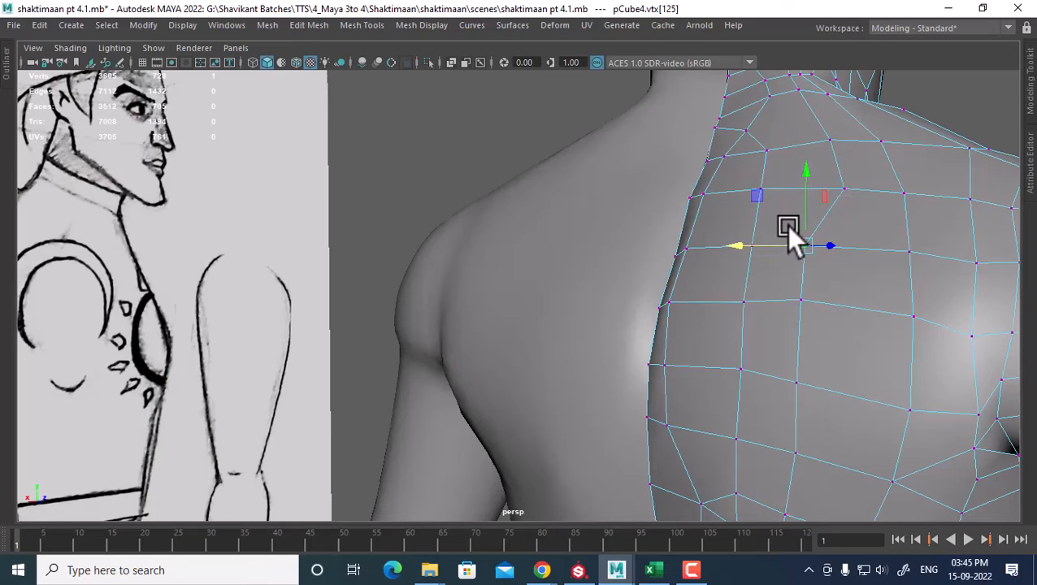
pyautogui.moveTo(736, 247); pyautogui.dragTo(773, 248)
# Step: Move the lower three vertices of the third back column outward to continue the evenly spaced edge flow
pyautogui.press('Down')
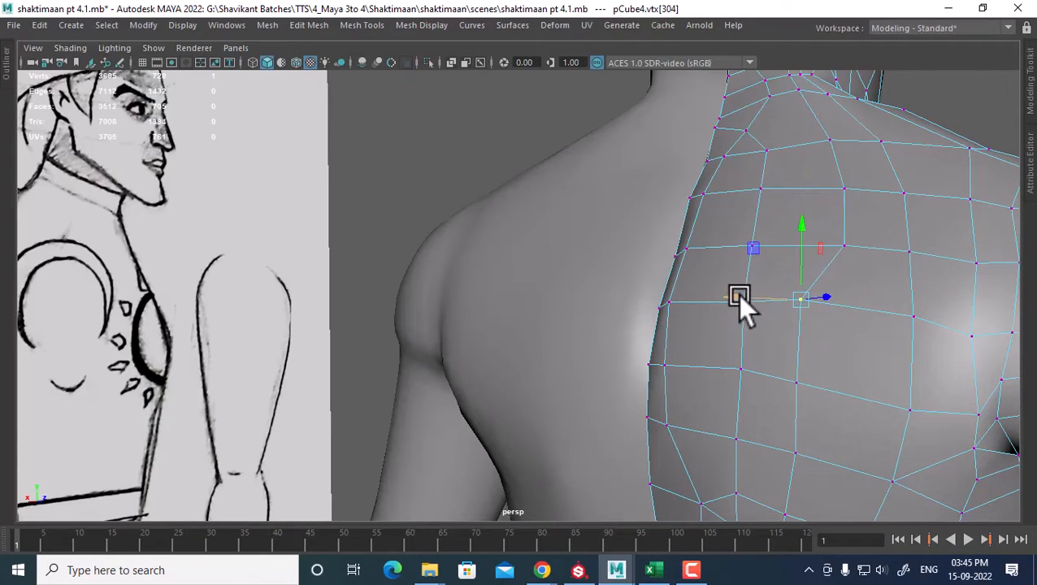
pyautogui.moveTo(740, 300); pyautogui.dragTo(761, 301)
pyautogui.press('Down')
pyautogui.moveTo(746, 377); pyautogui.dragTo(758, 386)
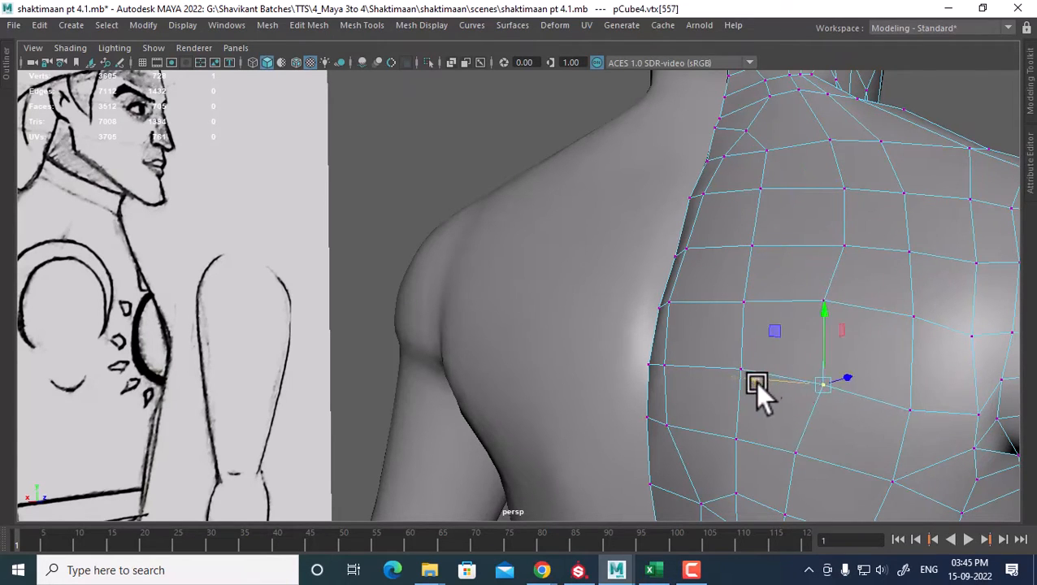
pyautogui.press('Down')
pyautogui.moveTo(743, 449); pyautogui.dragTo(754, 445)
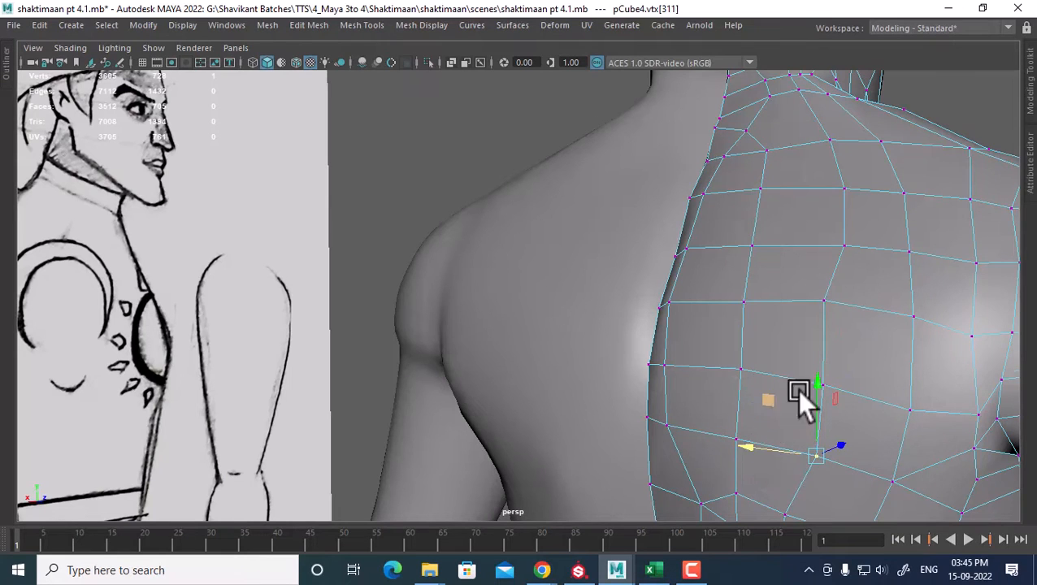
# Step: Nudge the two mid-back vertices of the third column farther outward to round the loop around the shoulder blade
pyautogui.keyDown('alt'); pyautogui.moveTo(799, 391); pyautogui.dragTo(824, 389); pyautogui.keyUp('alt')
pyautogui.click(816, 379)
pyautogui.moveTo(755, 373); pyautogui.dragTo(770, 371)
pyautogui.press('Up')
pyautogui.moveTo(745, 297); pyautogui.dragTo(768, 294)
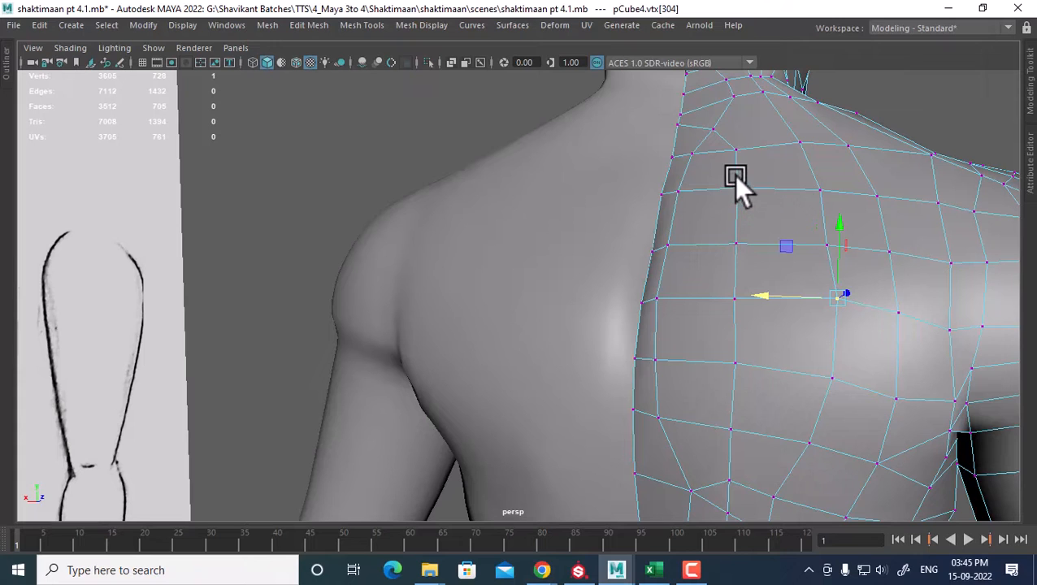
# Step: Slide the top three vertices of the second back column outward from the spine to center them between neighbouring columns
pyautogui.click(737, 149)
pyautogui.keyDown('alt'); pyautogui.moveTo(711, 245); pyautogui.dragTo(691, 182); pyautogui.keyUp('alt')
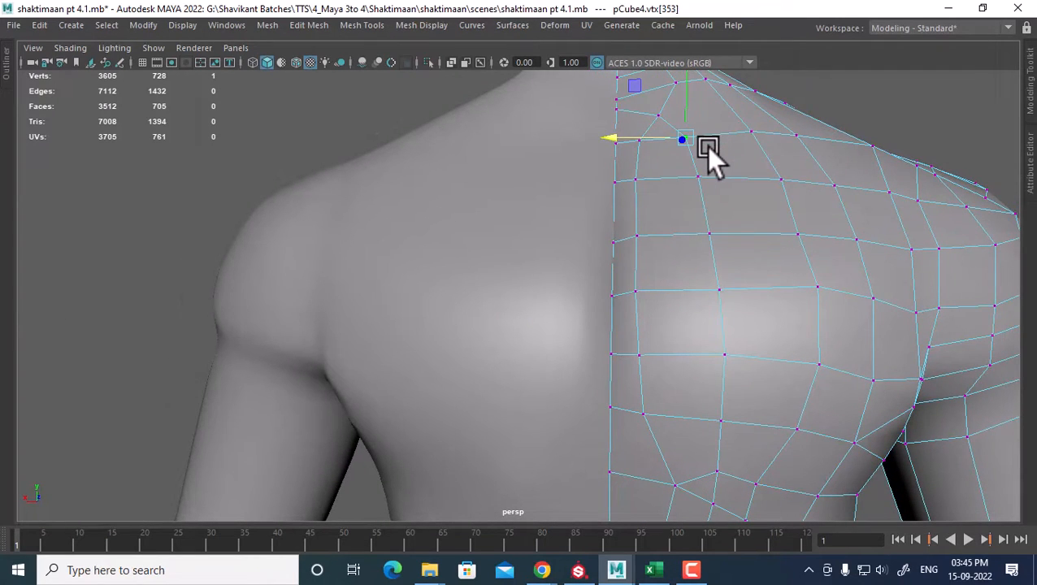
pyautogui.moveTo(704, 141); pyautogui.dragTo(734, 193)
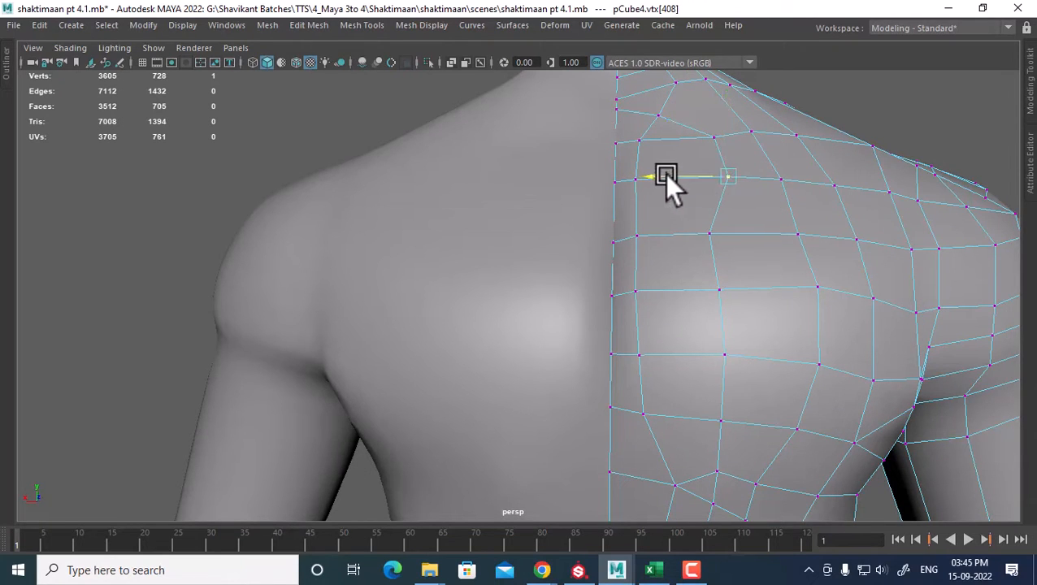
pyautogui.click(706, 234)
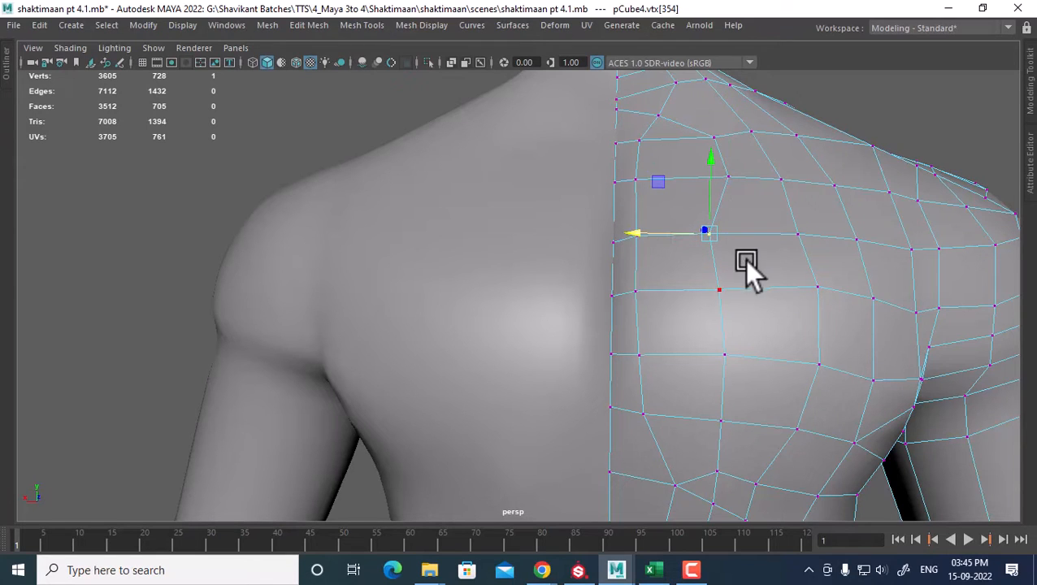
pyautogui.moveTo(733, 234); pyautogui.dragTo(746, 232, button='middle')
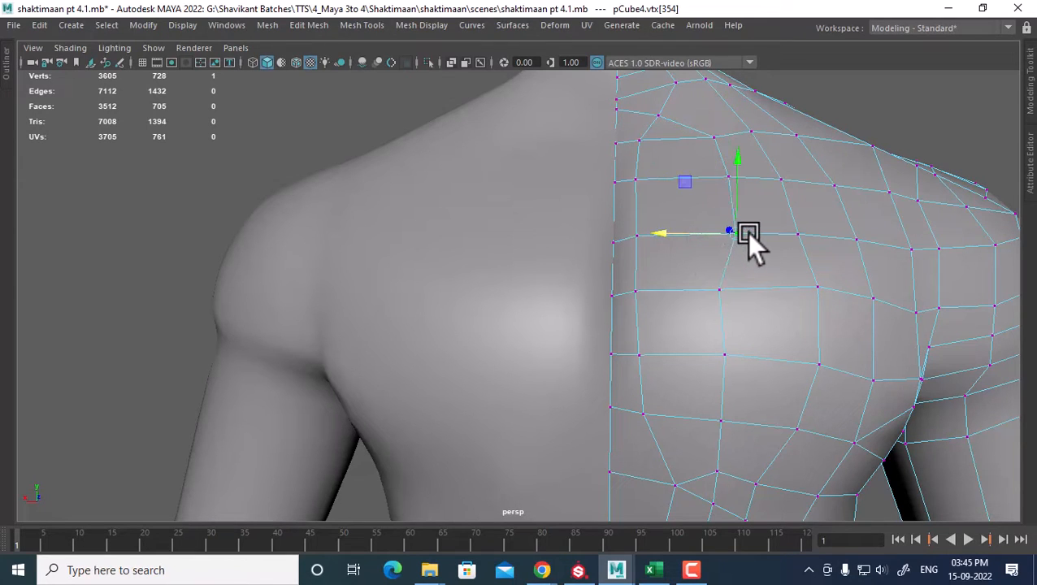
# Step: Slide the lower vertices of the second back column outward and readjust the upper one to form a smooth curve
pyautogui.click(719, 292)
pyautogui.moveTo(738, 294); pyautogui.dragTo(768, 288, button='middle')
pyautogui.click(725, 357)
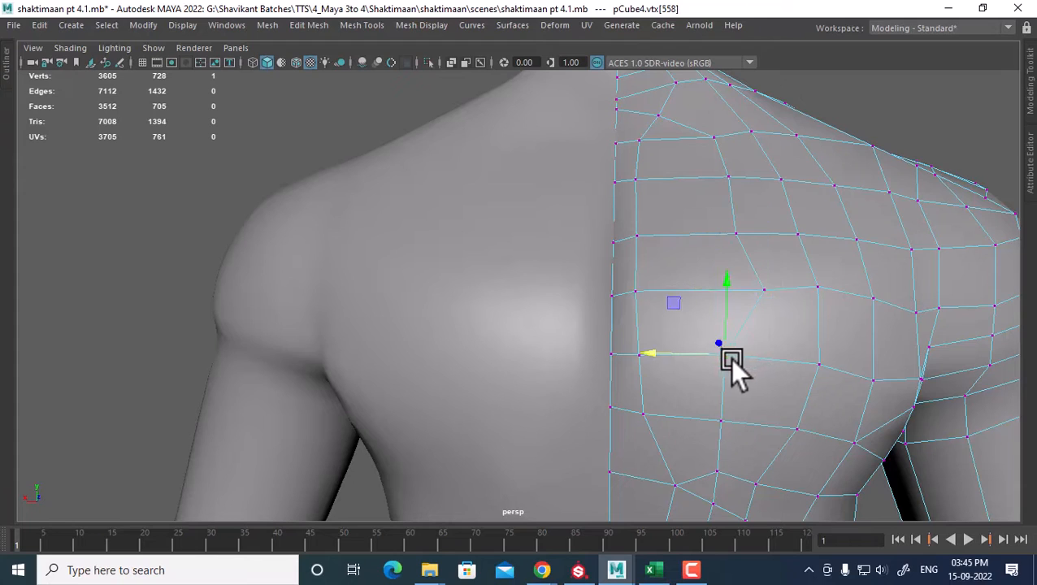
pyautogui.moveTo(729, 359); pyautogui.dragTo(761, 356, button='middle')
pyautogui.click(737, 231)
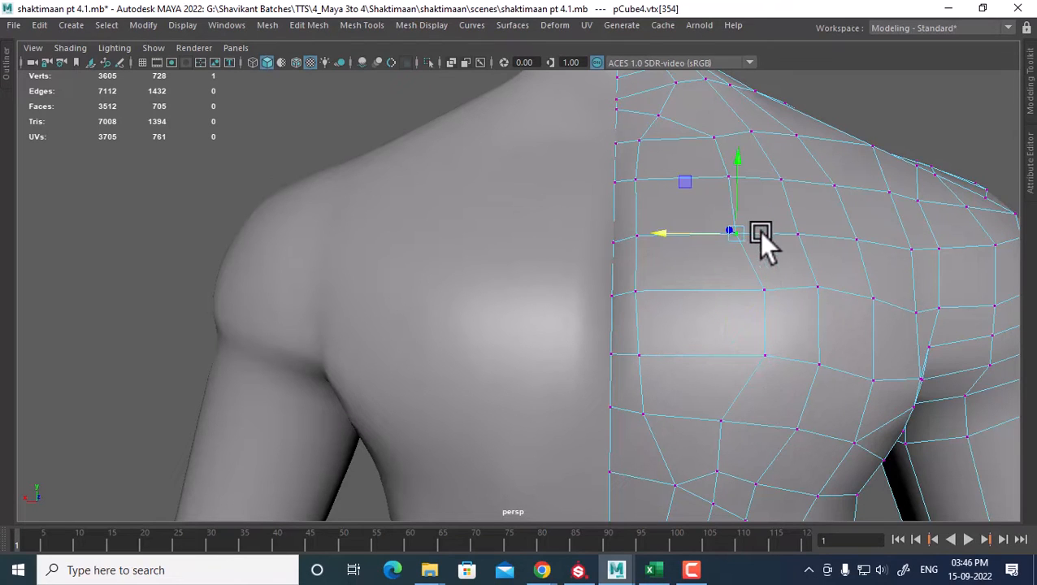
pyautogui.moveTo(758, 231); pyautogui.dragTo(764, 231, button='middle')
pyautogui.click(720, 419)
pyautogui.moveTo(719, 420); pyautogui.dragTo(752, 421, button='middle')
# Step: Nudge the top vertex of the second back column slightly toward the spine
pyautogui.scroll(-2, 750, 353)
pyautogui.keyDown('alt'); pyautogui.moveTo(749, 351); pyautogui.dragTo(748, 319); pyautogui.keyUp('alt')
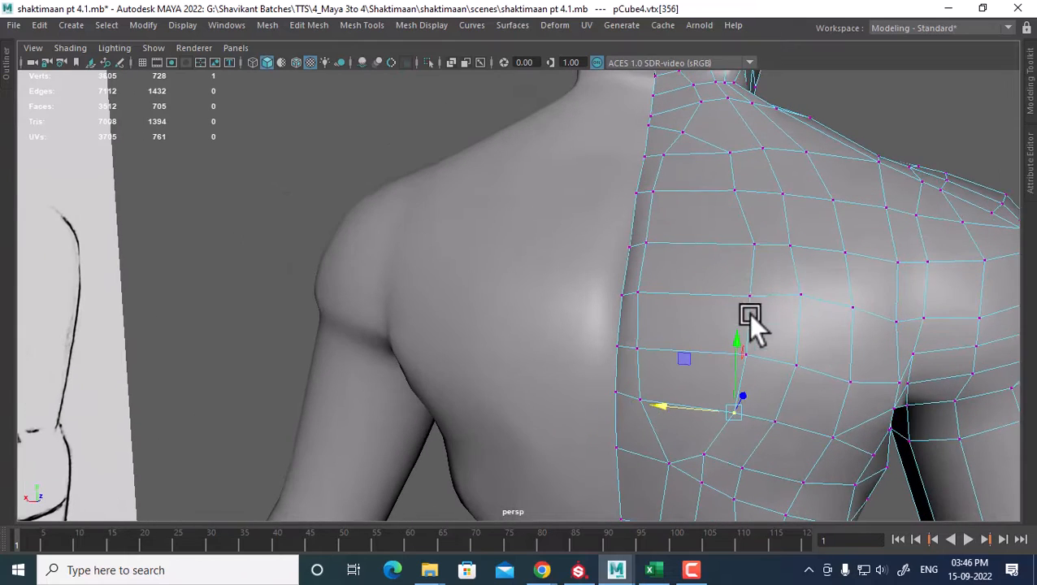
pyautogui.click(728, 150)
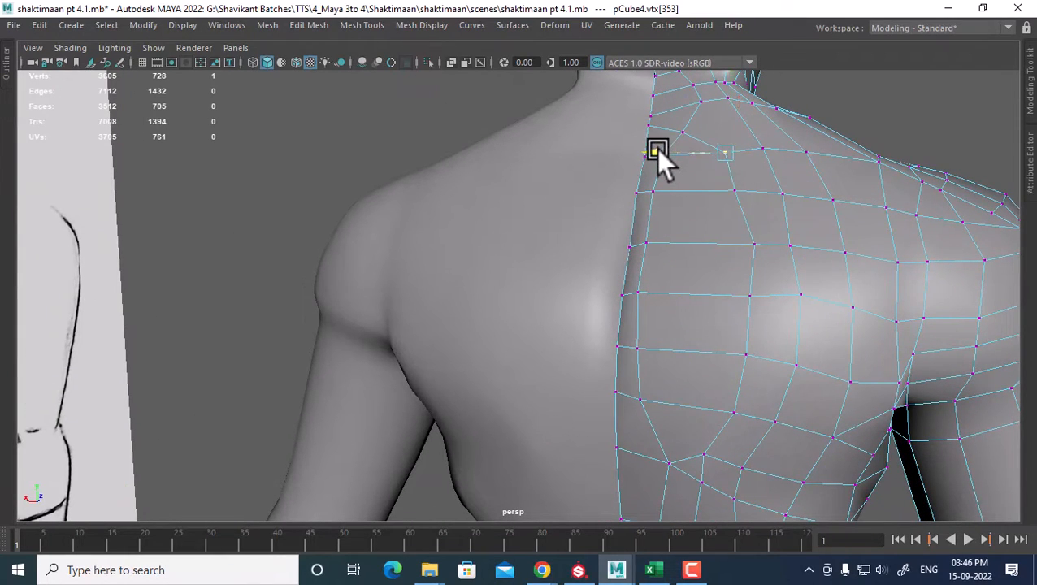
pyautogui.moveTo(704, 193)
pyautogui.keyDown('alt'); pyautogui.mouseDown()
pyautogui.moveTo(703, 379)
pyautogui.moveTo(719, 349)
pyautogui.moveTo(655, 262)
pyautogui.moveTo(602, 270)
pyautogui.moveTo(674, 267)
pyautogui.mouseUp(); pyautogui.keyUp('alt')
# Step: Examine the body's back outline against the side sketch in the left view
pyautogui.press('space')
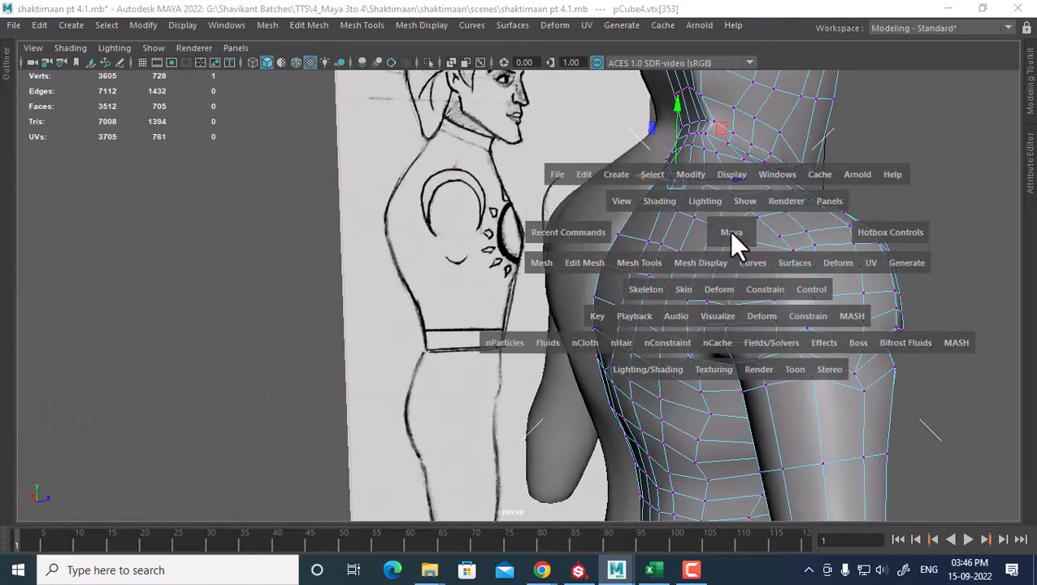
pyautogui.moveTo(723, 237); pyautogui.dragTo(669, 227)
pyautogui.scroll(-2, 560, 164)
pyautogui.keyDown('alt'); pyautogui.moveTo(559, 164); pyautogui.dragTo(646, 398, button='middle'); pyautogui.keyUp('alt')
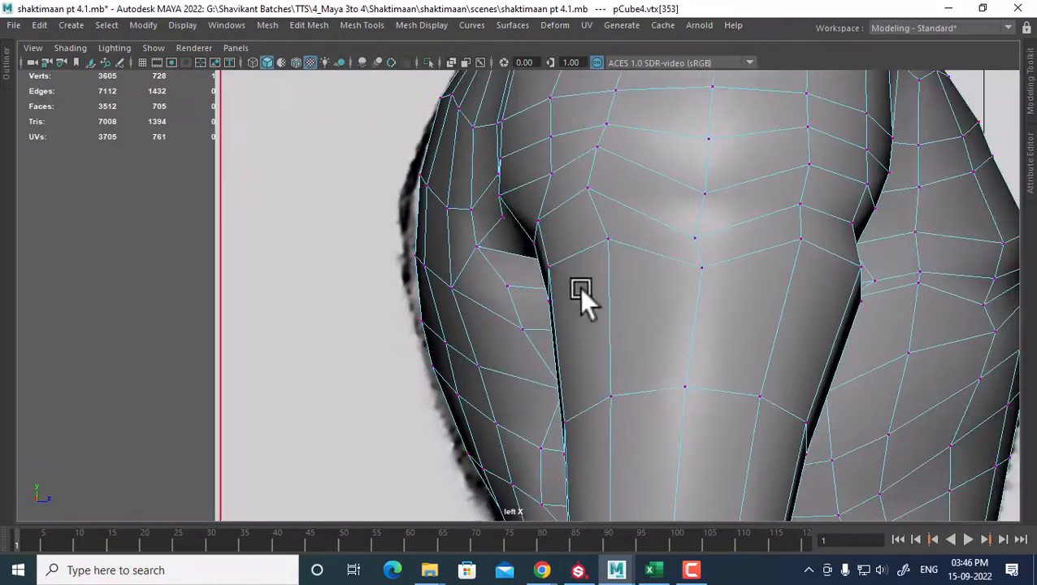
pyautogui.keyDown('alt'); pyautogui.moveTo(508, 224); pyautogui.dragTo(622, 289, button='middle'); pyautogui.keyUp('alt')
pyautogui.scroll(2, 622, 269)
pyautogui.scroll(1, 622, 276)
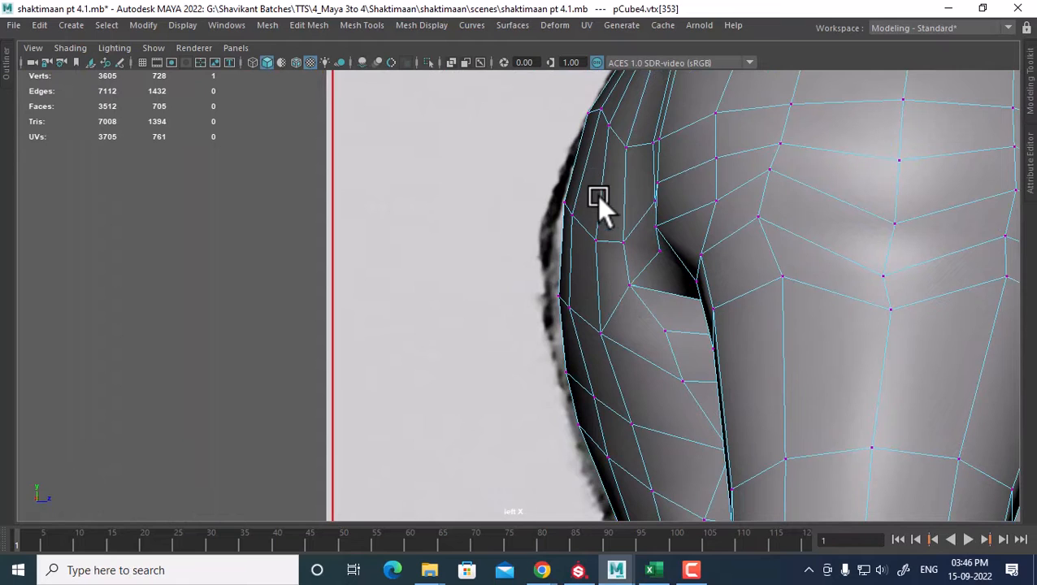
pyautogui.keyDown('alt'); pyautogui.moveTo(646, 367); pyautogui.dragTo(653, 319, button='middle'); pyautogui.keyUp('alt')
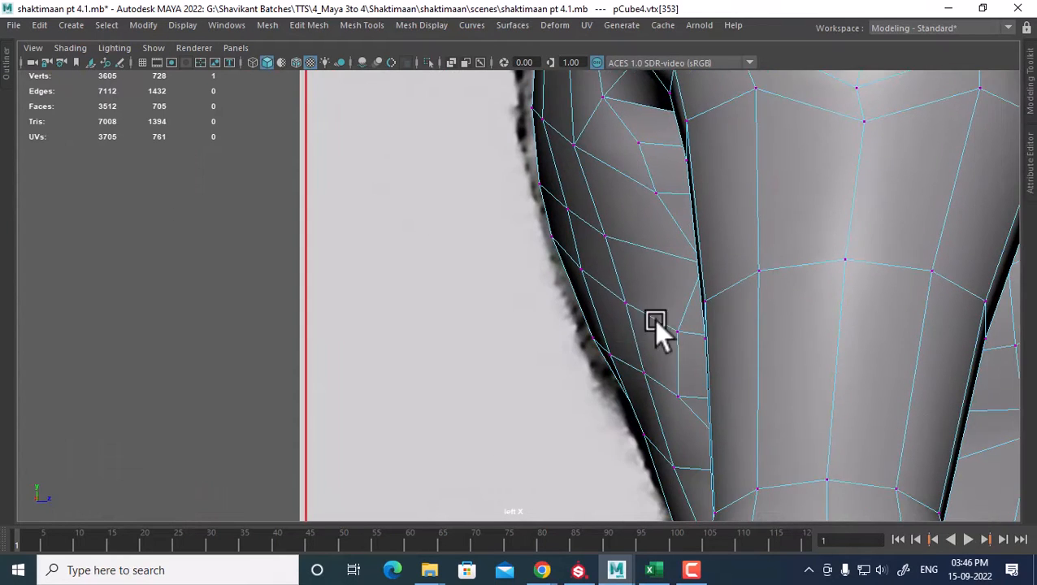
pyautogui.scroll(-2, 591, 244)
pyautogui.scroll(1, 601, 273)
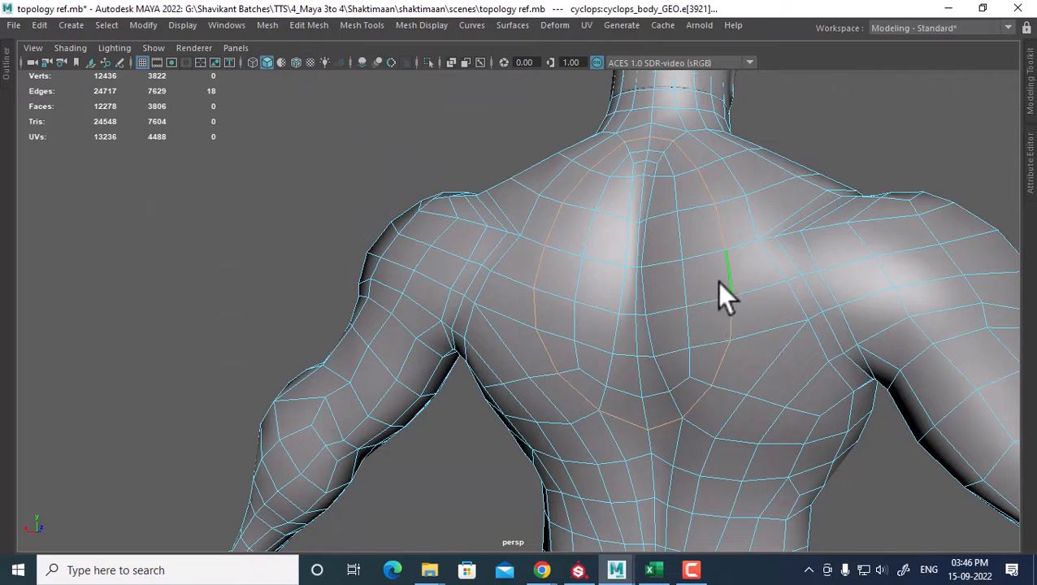
# Step: Examine the reference mesh's back and shoulder topology in the left view for comparison
pyautogui.press('space')
pyautogui.moveTo(716, 282); pyautogui.dragTo(656, 252)
pyautogui.keyDown('alt'); pyautogui.moveTo(617, 262); pyautogui.dragTo(638, 299, button='middle'); pyautogui.keyUp('alt')
pyautogui.scroll(1, 528, 291)
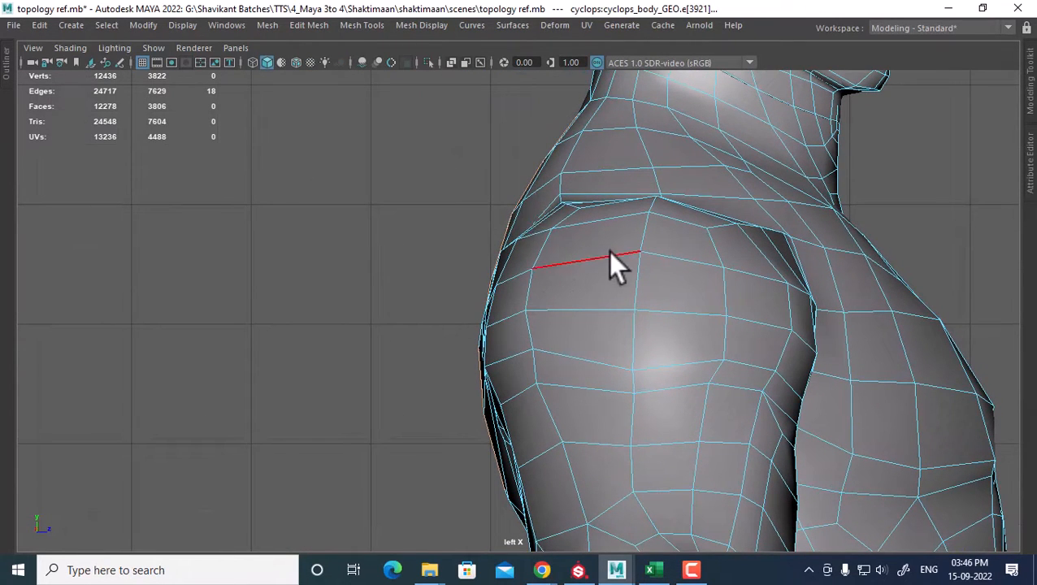
pyautogui.press('space')
pyautogui.moveTo(609, 324); pyautogui.dragTo(687, 259)
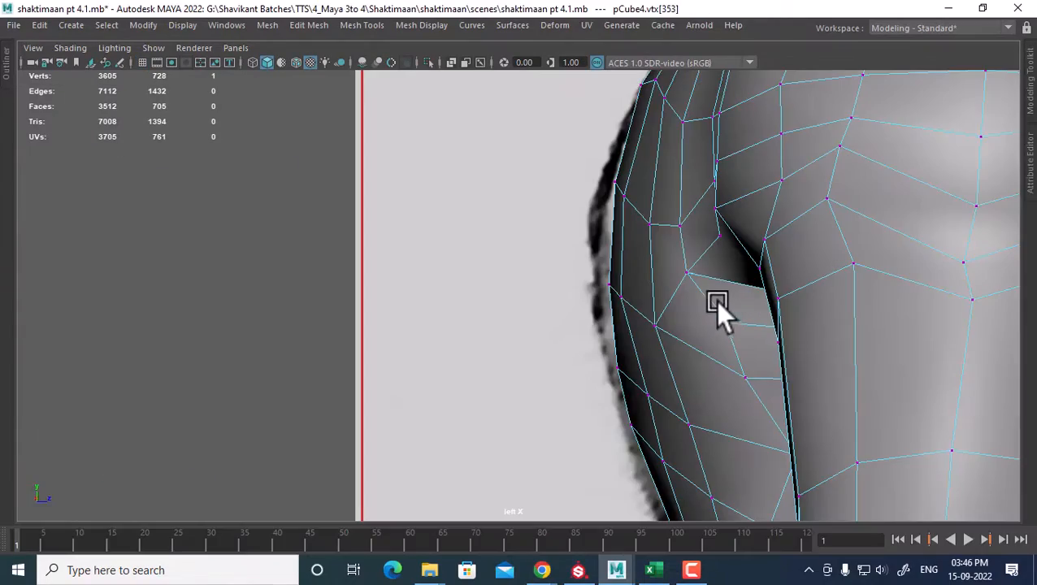
# Step: Select the six vertical edges of the second back column and shift them slightly backward in the left view
pyautogui.press('space')
pyautogui.click(724, 187)
pyautogui.keyDown('alt'); pyautogui.moveTo(741, 271); pyautogui.dragTo(733, 220); pyautogui.keyUp('alt')
pyautogui.moveTo(712, 145); pyautogui.dragTo(717, 104, button='right')
pyautogui.click(713, 185)
pyautogui.keyDown('shift'); pyautogui.click(700, 232); pyautogui.keyUp('shift')
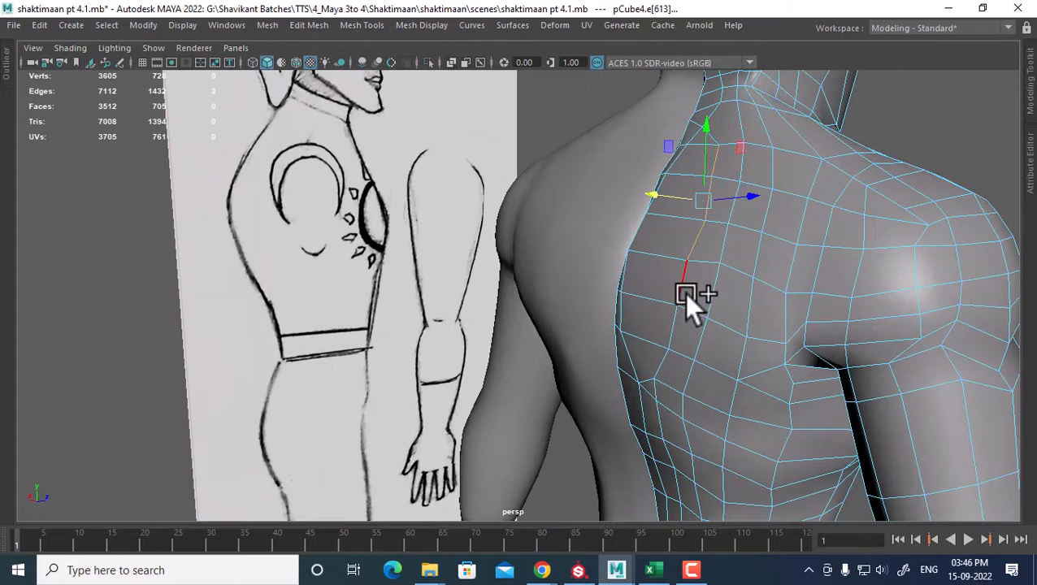
pyautogui.keyDown('shift'); pyautogui.click(684, 291); pyautogui.keyUp('shift')
pyautogui.keyDown('shift'); pyautogui.click(676, 330); pyautogui.keyUp('shift')
pyautogui.keyDown('shift'); pyautogui.click(665, 356); pyautogui.keyUp('shift')
pyautogui.press('space')
pyautogui.moveTo(804, 239); pyautogui.dragTo(698, 211)
pyautogui.scroll(1, 698, 280)
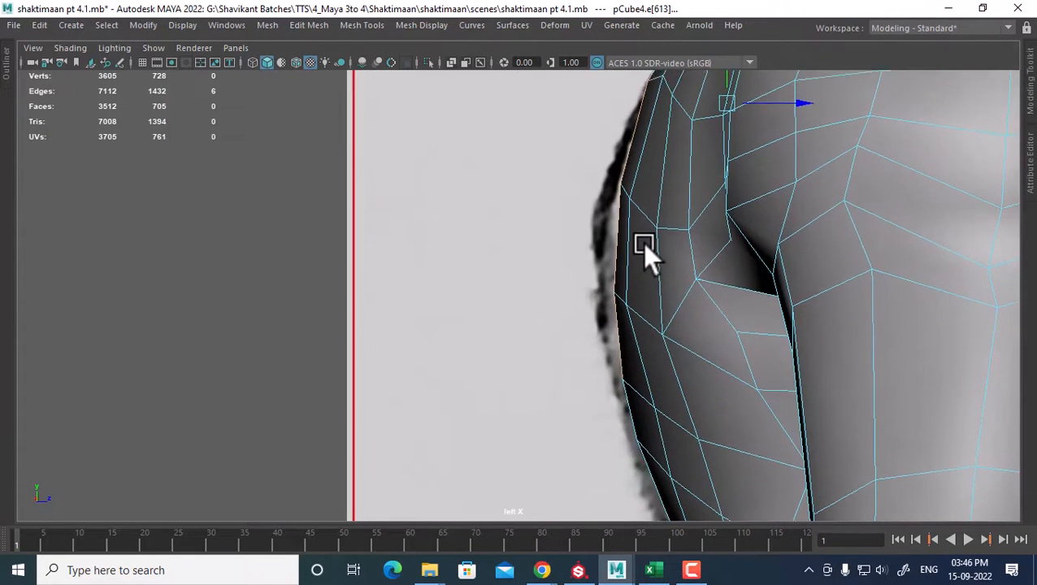
pyautogui.keyDown('alt'); pyautogui.moveTo(642, 242); pyautogui.dragTo(649, 338, button='middle'); pyautogui.keyUp('alt')
pyautogui.keyDown('alt'); pyautogui.moveTo(753, 220); pyautogui.dragTo(748, 235, button='middle'); pyautogui.keyUp('alt')
pyautogui.moveTo(790, 218); pyautogui.dragTo(787, 215)
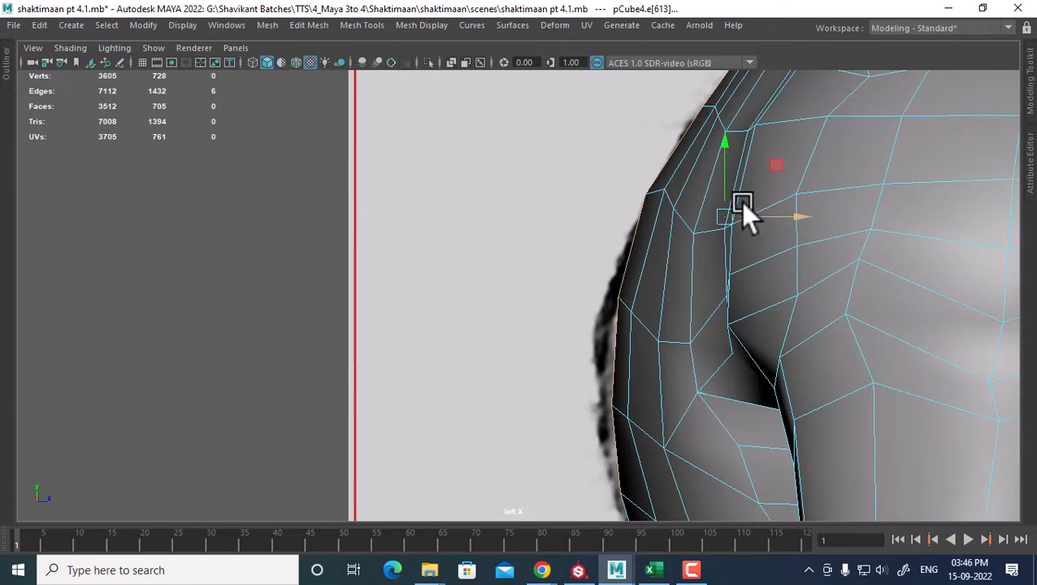
# Step: Pull two upper shoulder-blade vertices of the back profile backward onto the sketch outline in the left view
pyautogui.scroll(1, 740, 201)
pyautogui.moveTo(772, 129); pyautogui.dragTo(691, 124, button='right')
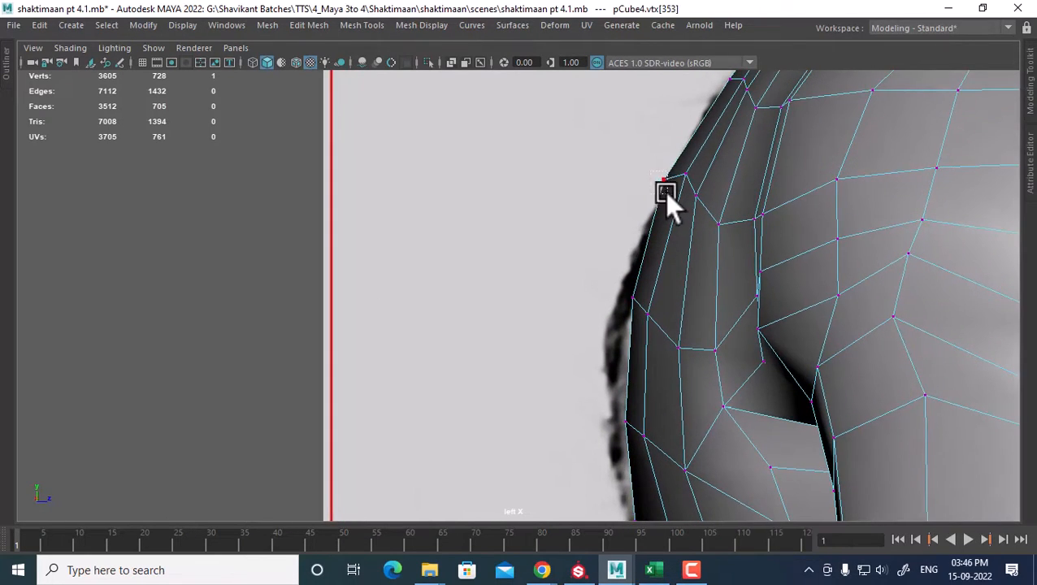
pyautogui.click(637, 294)
pyautogui.moveTo(640, 295); pyautogui.dragTo(620, 300)
pyautogui.click(636, 403)
pyautogui.moveTo(636, 402); pyautogui.dragTo(615, 422)
# Step: Pull the next two lower vertices of the back profile slightly backward to follow the sketch outline
pyautogui.keyDown('alt'); pyautogui.moveTo(672, 388); pyautogui.dragTo(654, 171, button='middle'); pyautogui.keyUp('alt')
pyautogui.scroll(2, 689, 308)
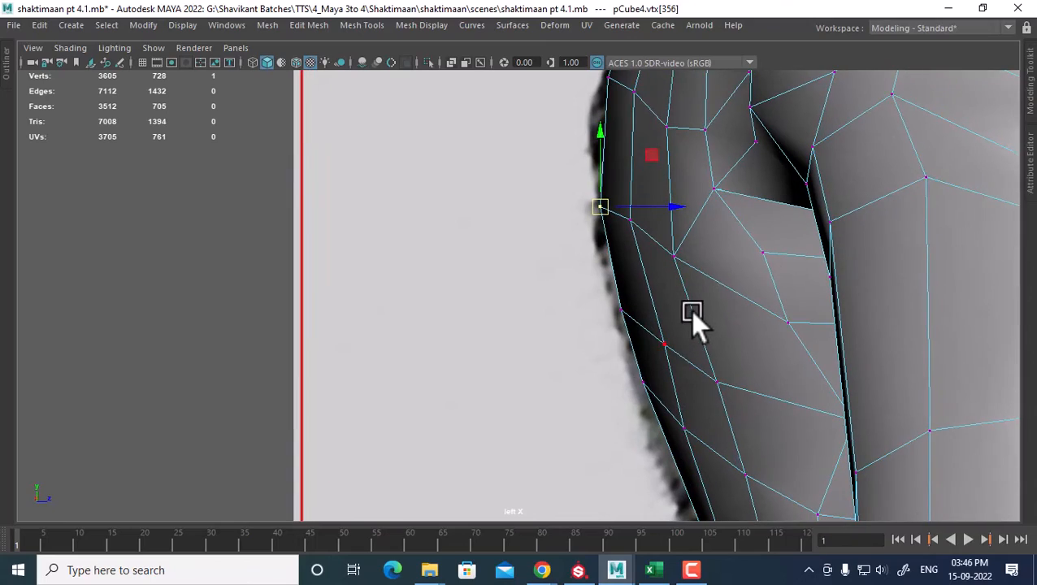
pyautogui.click(621, 310)
pyautogui.moveTo(621, 309); pyautogui.dragTo(615, 307)
pyautogui.click(643, 380)
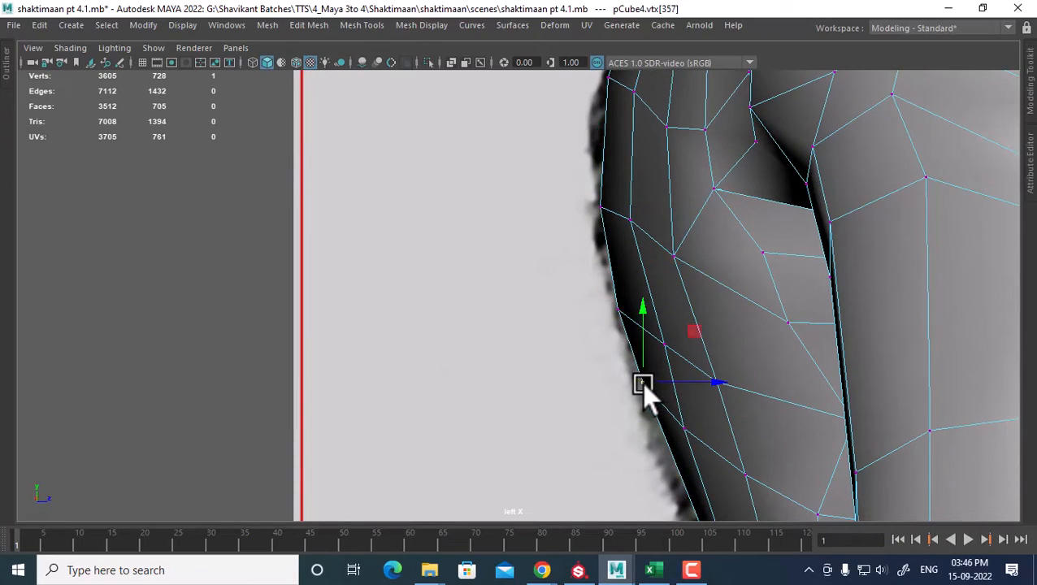
pyautogui.moveTo(643, 383); pyautogui.dragTo(637, 382)
# Step: Select the upper-back vertex of the second column and nudge it slightly backward and up to the sketch outline in the left view
pyautogui.press('space')
pyautogui.moveTo(731, 304); pyautogui.dragTo(732, 268)
pyautogui.keyDown('alt'); pyautogui.moveTo(750, 307); pyautogui.dragTo(716, 302, button='right'); pyautogui.keyUp('alt')
pyautogui.keyDown('alt'); pyautogui.moveTo(716, 302); pyautogui.dragTo(705, 256, button='middle'); pyautogui.keyUp('alt')
pyautogui.keyDown('alt'); pyautogui.moveTo(705, 256); pyautogui.dragTo(724, 338, button='right'); pyautogui.keyUp('alt')
pyautogui.keyDown('alt'); pyautogui.moveTo(724, 199); pyautogui.dragTo(730, 272, button='middle'); pyautogui.keyUp('alt')
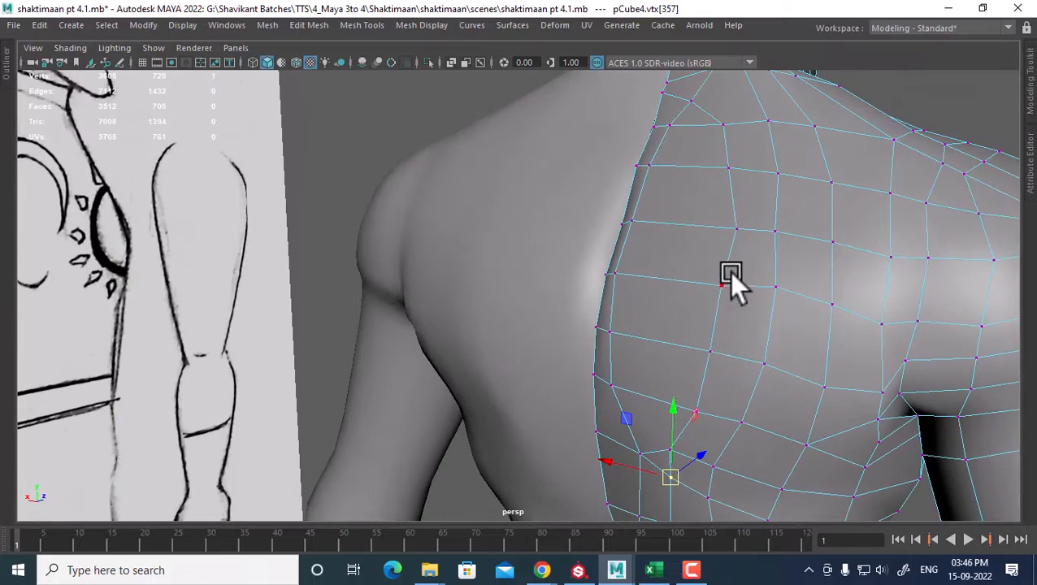
pyautogui.keyDown('alt'); pyautogui.moveTo(728, 271); pyautogui.dragTo(749, 229, button='right'); pyautogui.keyUp('alt')
pyautogui.press('space')
pyautogui.moveTo(808, 219); pyautogui.dragTo(715, 195)
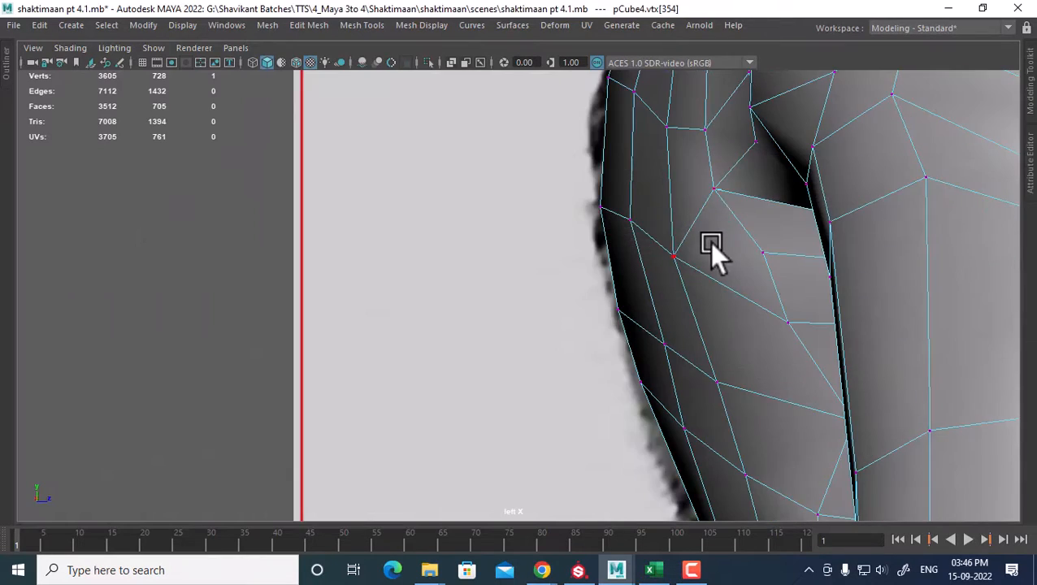
pyautogui.keyDown('alt'); pyautogui.moveTo(668, 132); pyautogui.dragTo(705, 395, button='middle'); pyautogui.keyUp('alt')
pyautogui.scroll(1, 714, 244)
pyautogui.keyDown('alt'); pyautogui.moveTo(722, 191); pyautogui.dragTo(722, 290, button='middle'); pyautogui.keyUp('alt')
pyautogui.scroll(1, 772, 244)
pyautogui.keyDown('alt'); pyautogui.moveTo(828, 193); pyautogui.dragTo(812, 246, button='middle'); pyautogui.keyUp('alt')
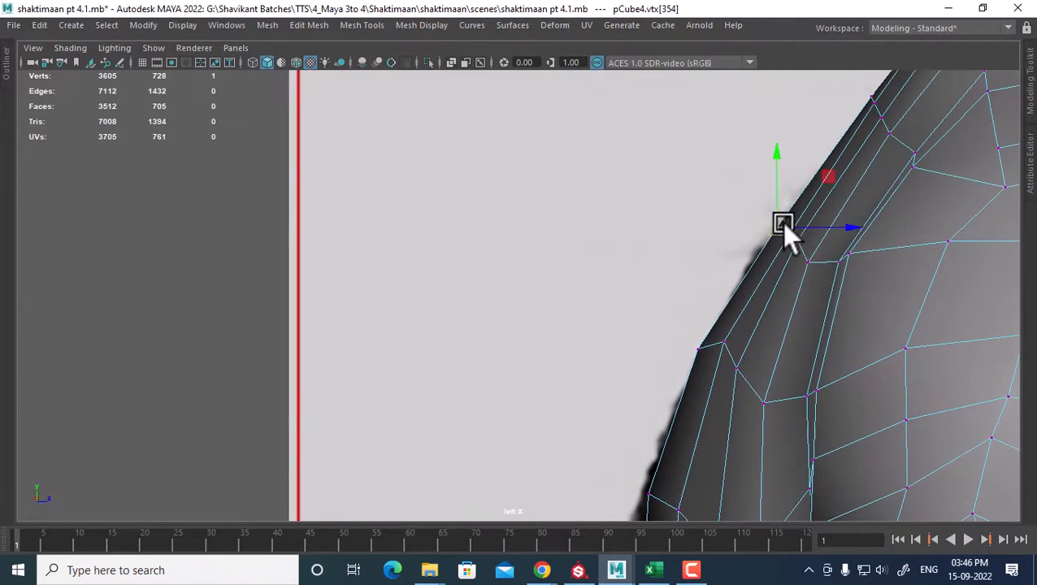
pyautogui.moveTo(782, 223); pyautogui.dragTo(777, 221)
# Step: Slide the upper vertex of the second back column slightly outward from the spine in the perspective view
pyautogui.keyDown('alt'); pyautogui.moveTo(810, 172); pyautogui.dragTo(772, 338, button='middle'); pyautogui.keyUp('alt')
pyautogui.scroll(1, 813, 308)
pyautogui.press('space')
pyautogui.moveTo(808, 358); pyautogui.dragTo(773, 317)
pyautogui.scroll(-2, 773, 316)
pyautogui.keyDown('alt'); pyautogui.moveTo(638, 186); pyautogui.dragTo(642, 243, button='middle'); pyautogui.keyUp('alt')
pyautogui.scroll(1, 641, 243)
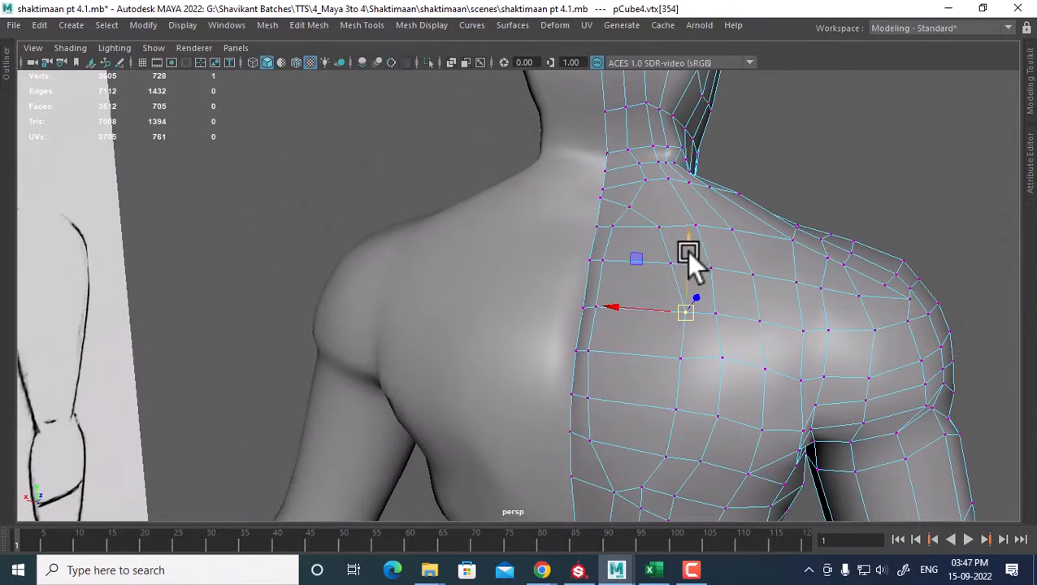
pyautogui.scroll(1, 688, 252)
pyautogui.keyDown('alt'); pyautogui.moveTo(707, 311); pyautogui.dragTo(697, 232, button='middle'); pyautogui.keyUp('alt')
pyautogui.click(681, 182)
pyautogui.keyDown('alt'); pyautogui.moveTo(680, 182); pyautogui.dragTo(728, 201); pyautogui.keyUp('alt')
pyautogui.click(592, 175)
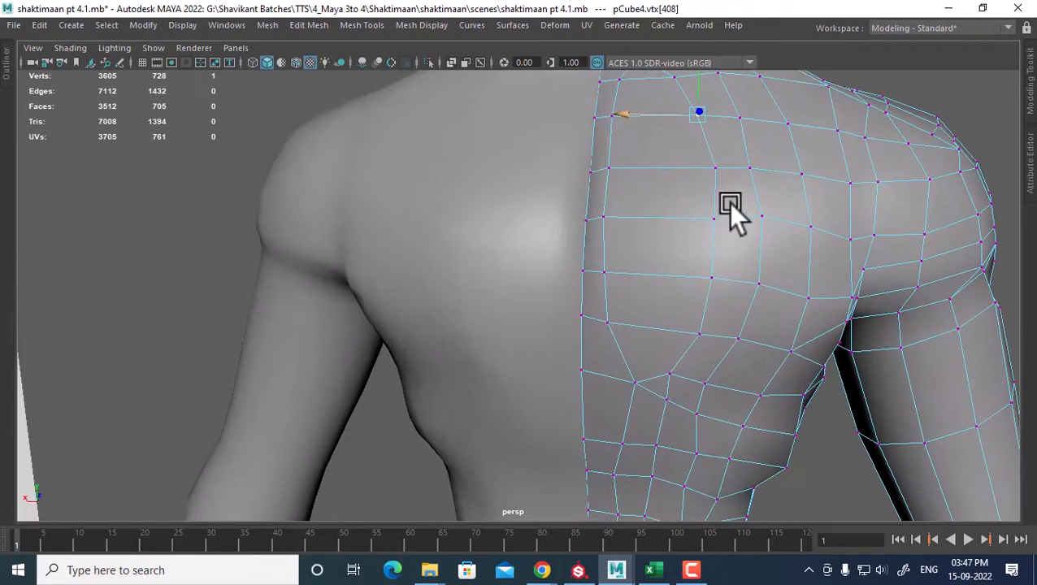
# Step: Compare the edge loop around the shoulder blade with the loops on the reference mesh's back
pyautogui.scroll(-1, 707, 301)
pyautogui.keyDown('alt'); pyautogui.moveTo(677, 286); pyautogui.dragTo(675, 333, button='middle'); pyautogui.keyUp('alt')
pyautogui.scroll(1, 690, 325)
pyautogui.moveTo(690, 325); pyautogui.dragTo(675, 103, button='right')
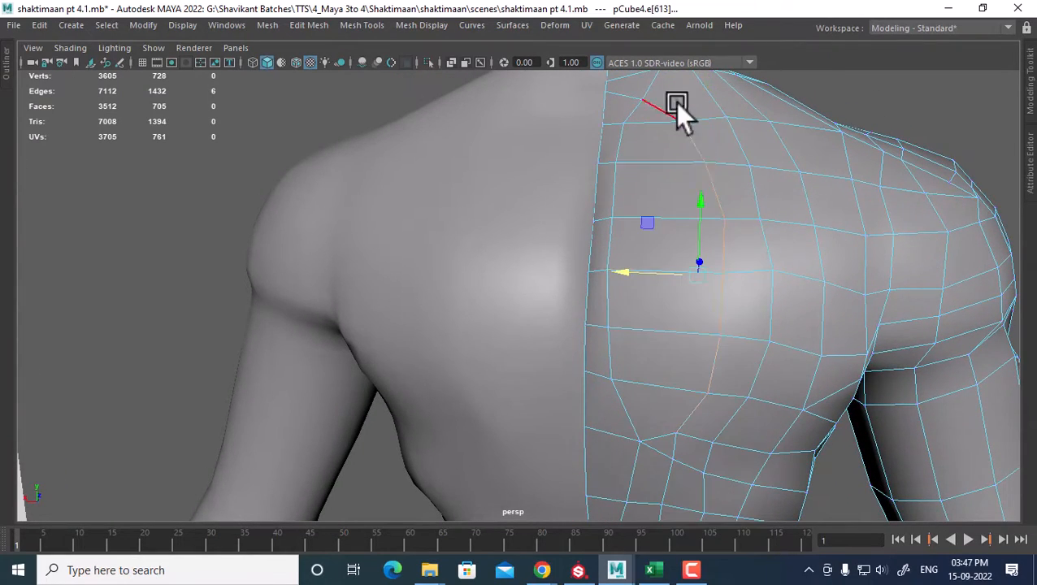
pyautogui.doubleClick(658, 109)
pyautogui.keyDown('alt'); pyautogui.moveTo(668, 128); pyautogui.dragTo(717, 257, button='middle'); pyautogui.keyUp('alt')
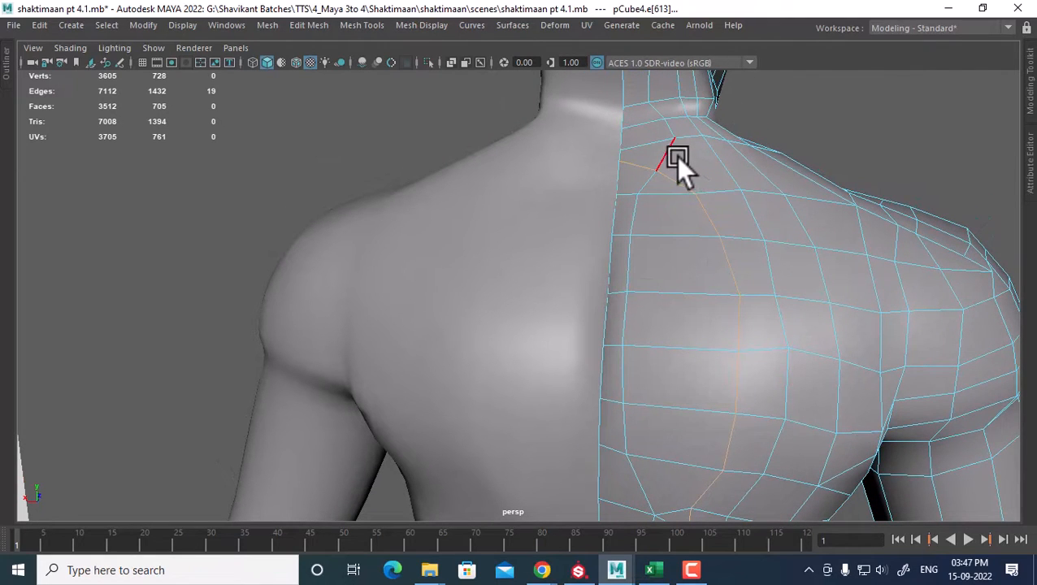
pyautogui.click(655, 136)
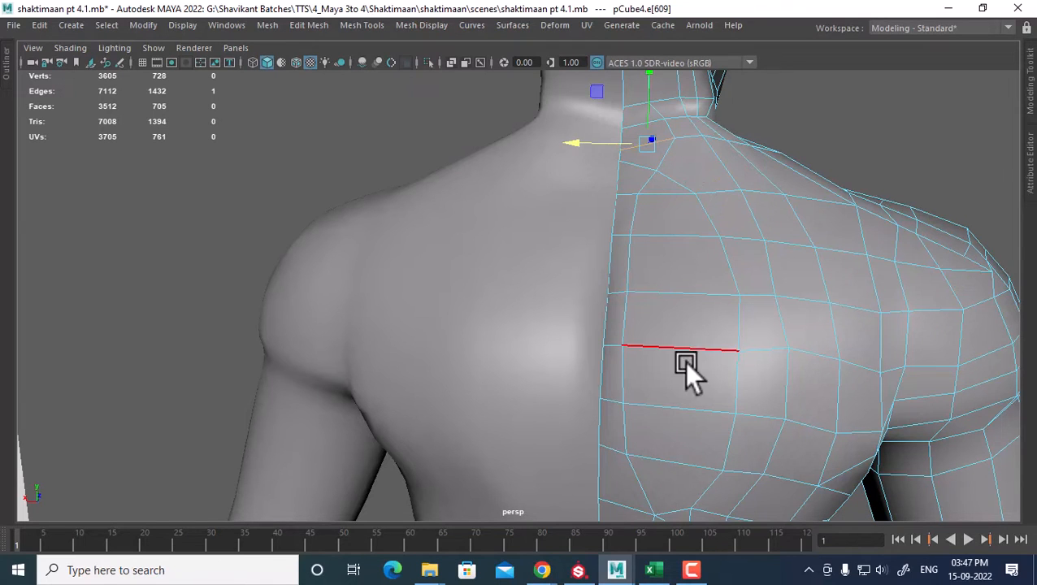
pyautogui.keyDown('alt'); pyautogui.moveTo(690, 327); pyautogui.dragTo(692, 302, button='middle'); pyautogui.keyUp('alt')
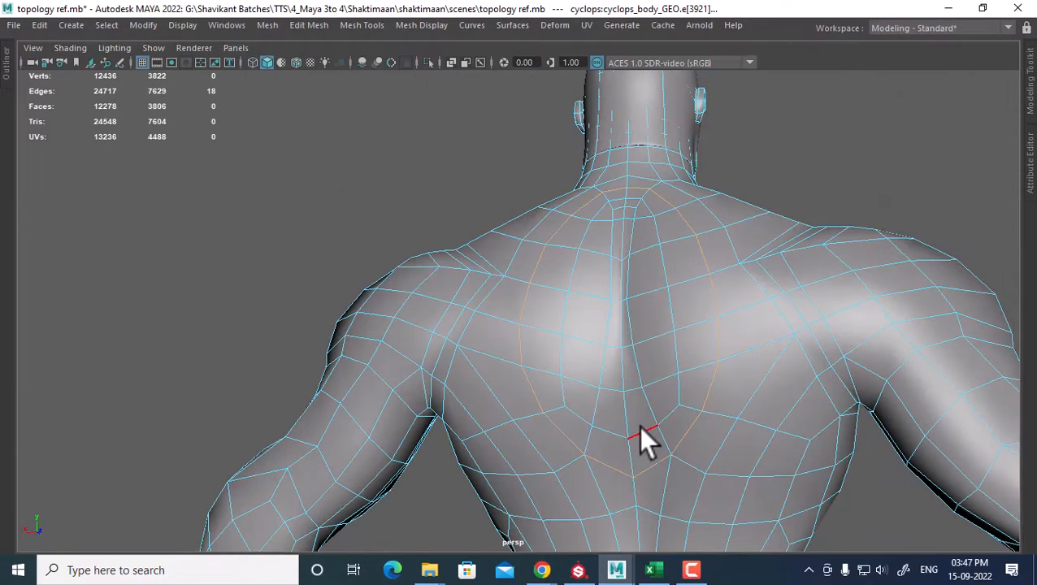
pyautogui.doubleClick(579, 415)
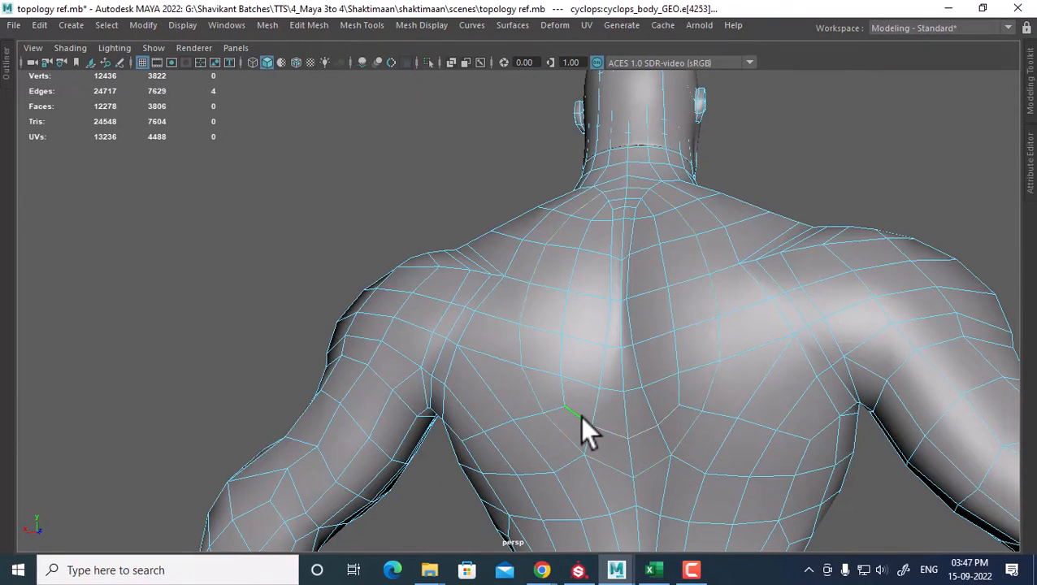
pyautogui.keyDown('ctrl'); pyautogui.keyDown('shift'); pyautogui.doubleClick(560, 350); pyautogui.keyUp('shift'); pyautogui.keyUp('ctrl')
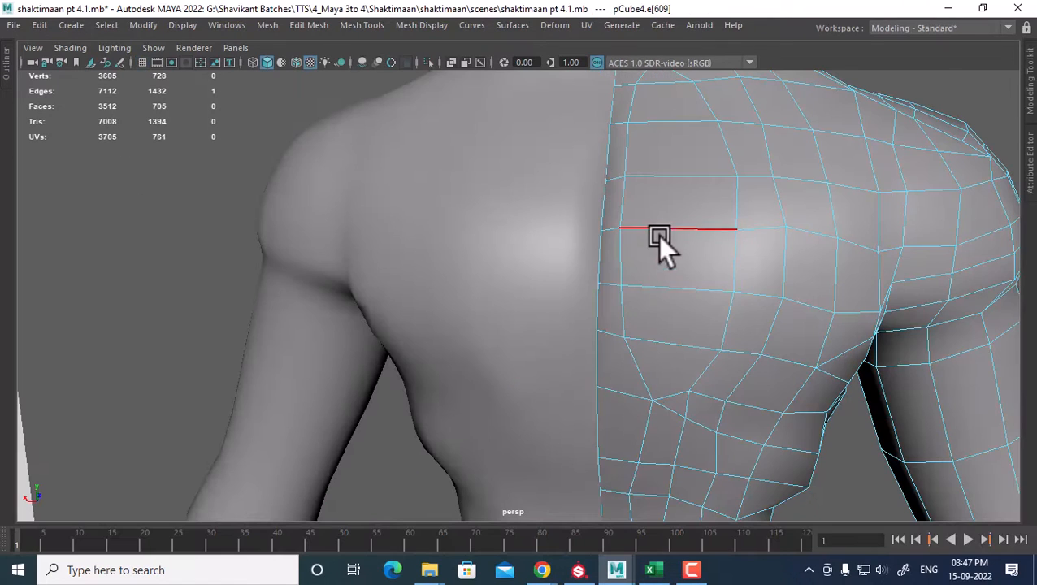
# Step: Select the ring of horizontal edges between the first and second back columns and split it with a new vertical edge loop
pyautogui.click(683, 173)
pyautogui.keyDown('ctrl'); pyautogui.moveTo(762, 177); pyautogui.dragTo(613, 246, button='right'); pyautogui.keyUp('ctrl')
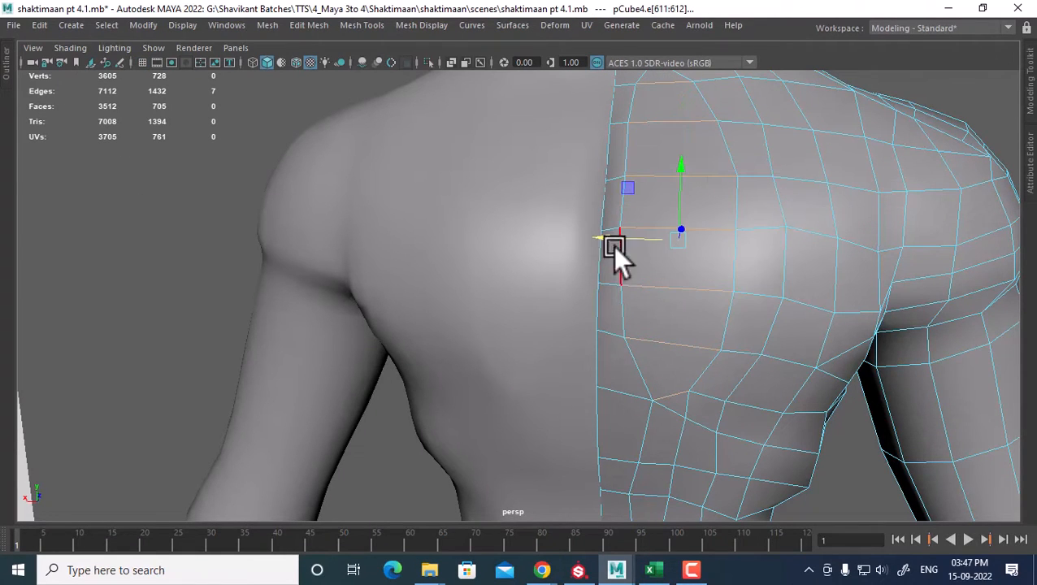
pyautogui.keyDown('alt'); pyautogui.moveTo(713, 268); pyautogui.dragTo(737, 380, button='middle'); pyautogui.keyUp('alt')
pyautogui.keyDown('ctrl'); pyautogui.moveTo(802, 183); pyautogui.dragTo(803, 257, button='right'); pyautogui.keyUp('ctrl')
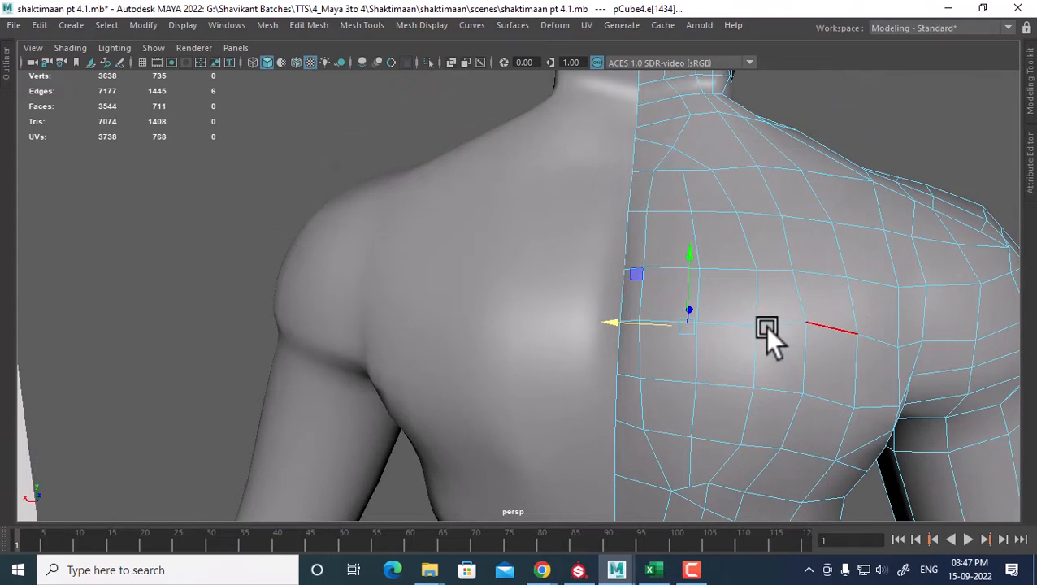
# Step: Delete the lowest edge segment of the new back column
pyautogui.keyDown('alt'); pyautogui.moveTo(764, 325); pyautogui.dragTo(760, 276, button='middle'); pyautogui.keyUp('alt')
pyautogui.scroll(2, 760, 277)
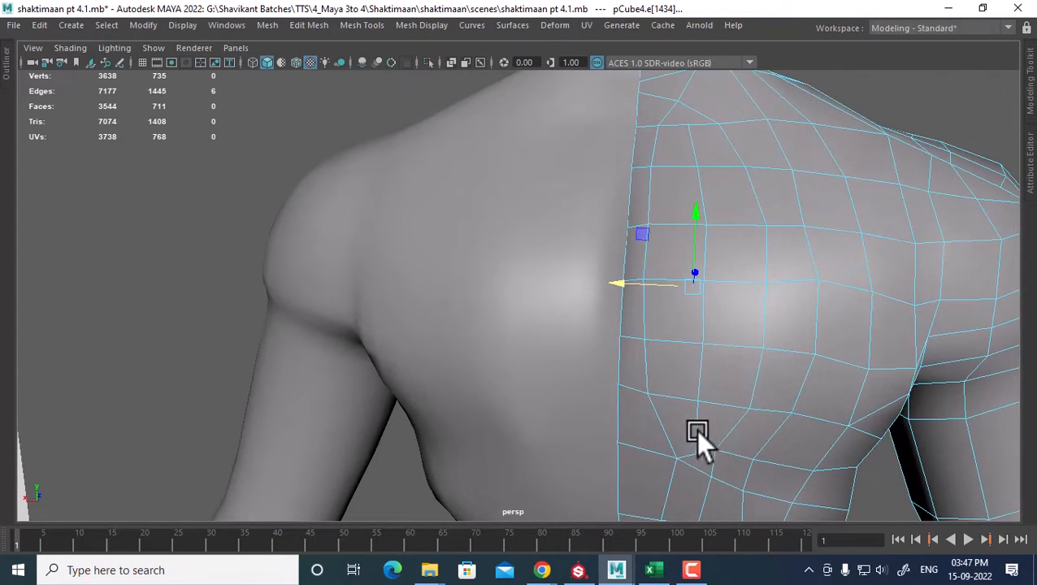
pyautogui.keyDown('shift'); pyautogui.moveTo(764, 289); pyautogui.dragTo(764, 324, button='right'); pyautogui.keyUp('shift')
pyautogui.keyDown('alt'); pyautogui.moveTo(598, 424); pyautogui.dragTo(708, 261, button='middle'); pyautogui.keyUp('alt')
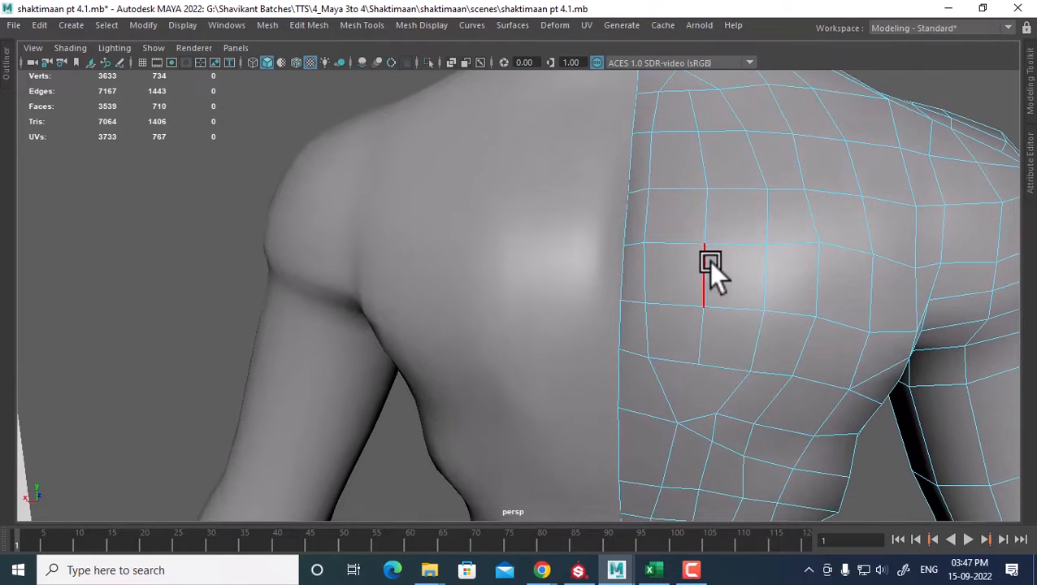
# Step: Cut a new edge with Multi-Cut from the new column's lower end across the neighbouring edge to the spine
pyautogui.moveTo(710, 150); pyautogui.dragTo(840, 87, button='right')
pyautogui.keyDown('shift'); pyautogui.moveTo(743, 164); pyautogui.dragTo(662, 189, button='right'); pyautogui.keyUp('shift')
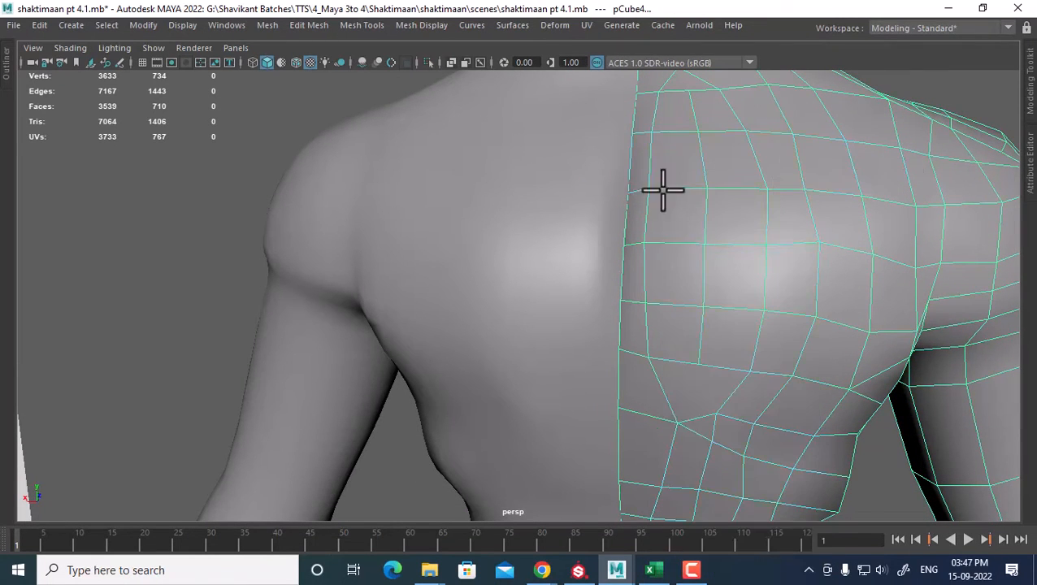
pyautogui.click(665, 394)
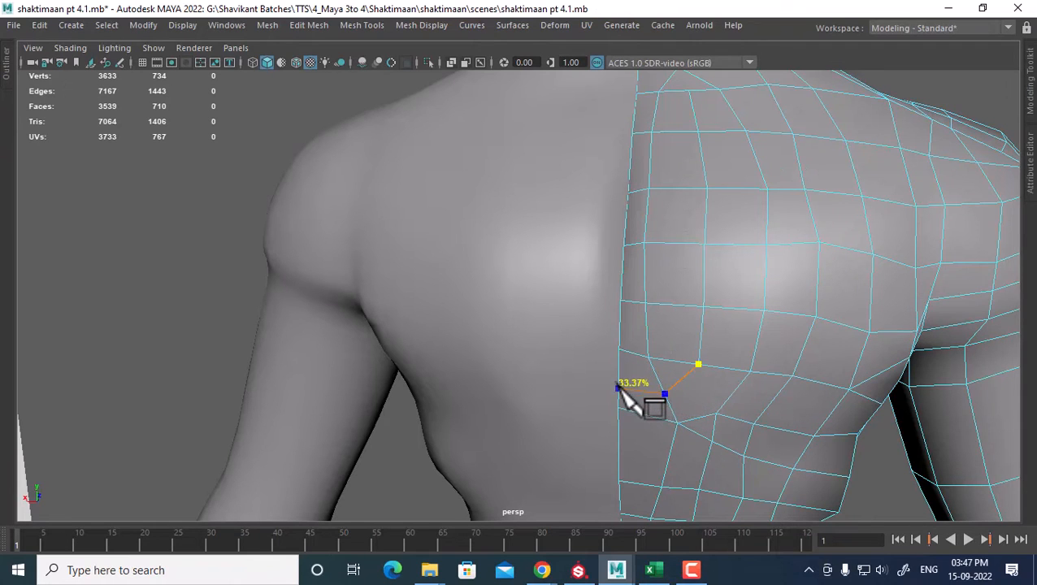
pyautogui.click(619, 388)
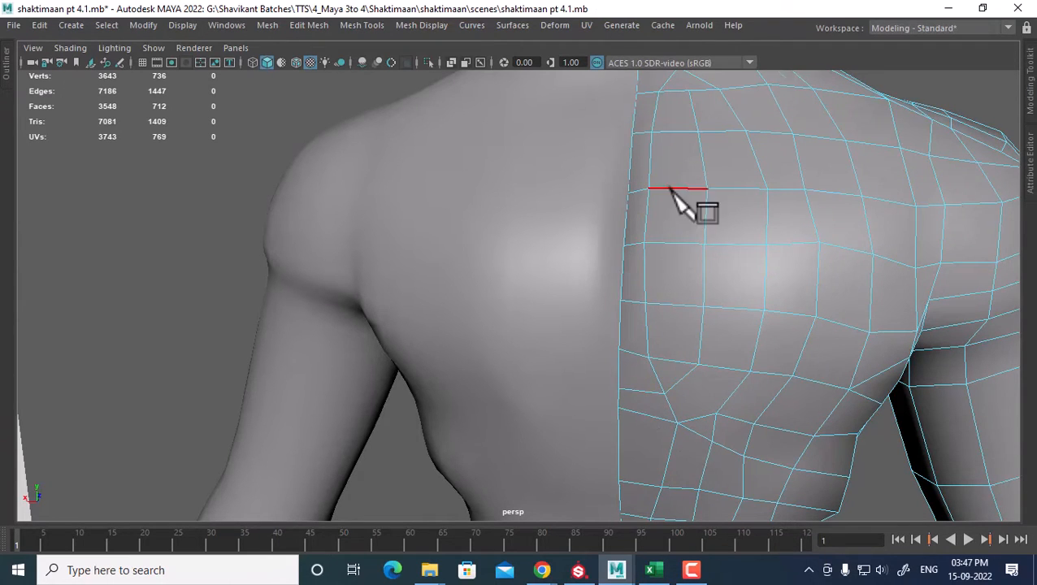
# Step: Cut a matching edge from the new column's upper end across to the spine below the neck
pyautogui.keyDown('alt'); pyautogui.moveTo(672, 191); pyautogui.dragTo(706, 256); pyautogui.keyUp('alt')
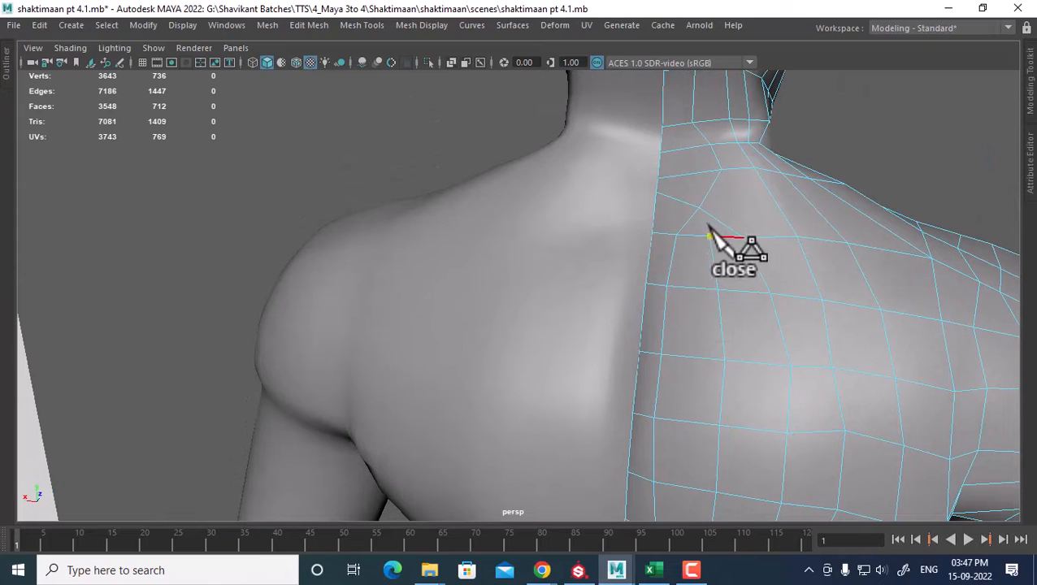
pyautogui.click(655, 207)
pyautogui.rightClick(720, 282)
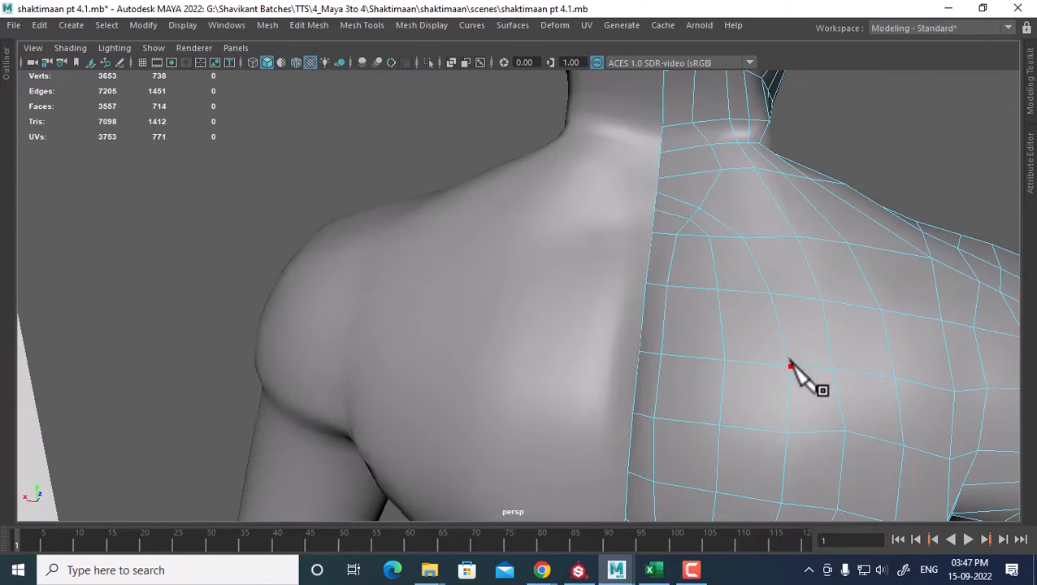
# Step: Split the short edge ring beside the spine below the neck with a new connecting edge
pyautogui.keyDown('alt'); pyautogui.moveTo(748, 370); pyautogui.dragTo(673, 282); pyautogui.keyUp('alt')
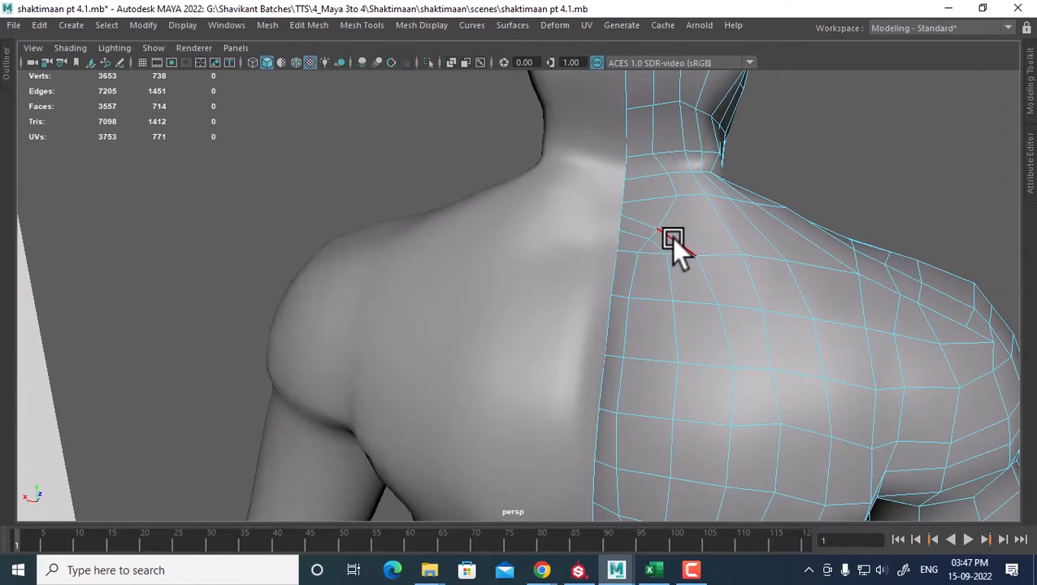
pyautogui.click(671, 237)
pyautogui.keyDown('ctrl'); pyautogui.moveTo(579, 277); pyautogui.dragTo(699, 300, button='right'); pyautogui.keyUp('ctrl')
pyautogui.keyDown('alt'); pyautogui.moveTo(811, 377); pyautogui.dragTo(697, 300); pyautogui.keyUp('alt')
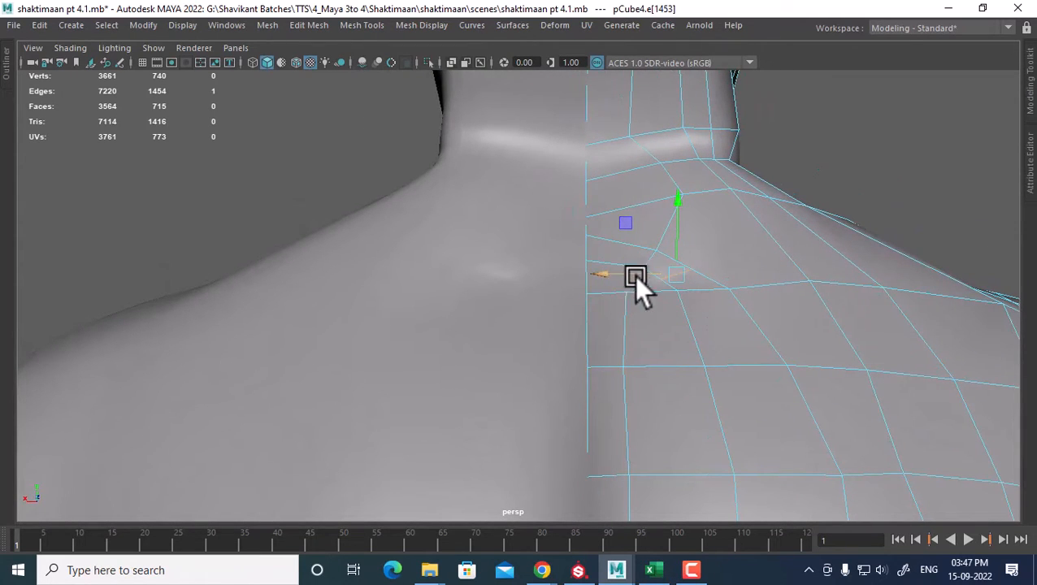
pyautogui.keyDown('alt'); pyautogui.moveTo(676, 266); pyautogui.dragTo(724, 299); pyautogui.keyUp('alt')
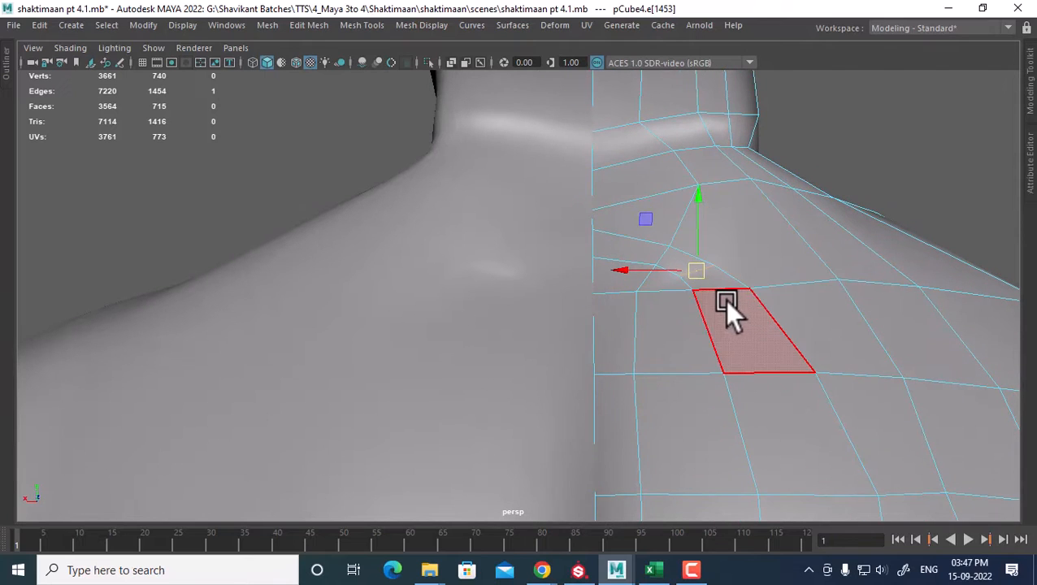
# Step: Reposition the spine vertex below the neck and raise the two outer vertices around the new edge
pyautogui.moveTo(666, 154); pyautogui.dragTo(600, 211, button='right')
pyautogui.click(592, 230)
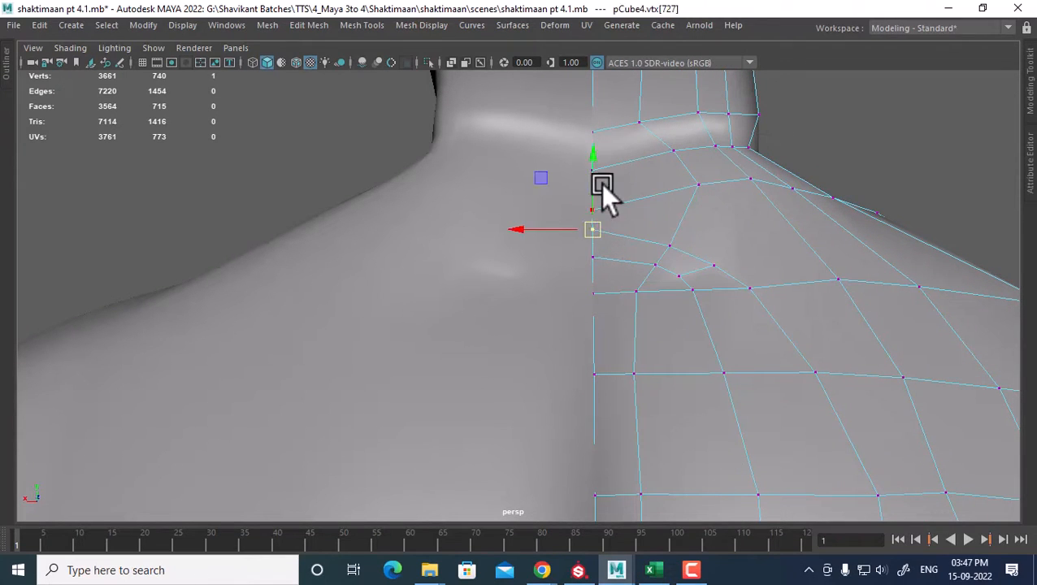
pyautogui.click(671, 224)
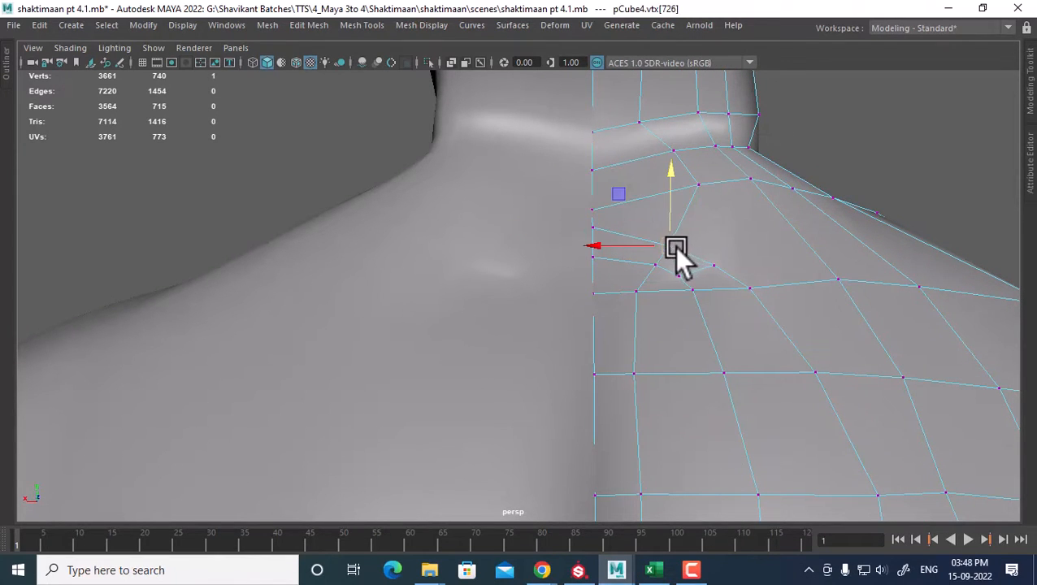
pyautogui.moveTo(674, 247); pyautogui.dragTo(683, 225)
pyautogui.click(718, 268)
pyautogui.moveTo(721, 269); pyautogui.dragTo(730, 252)
# Step: Move three vertices of the two rows below the new edge outward to even out the upper-back spacing
pyautogui.click(752, 291)
pyautogui.moveTo(754, 292); pyautogui.dragTo(779, 290)
pyautogui.click(813, 379)
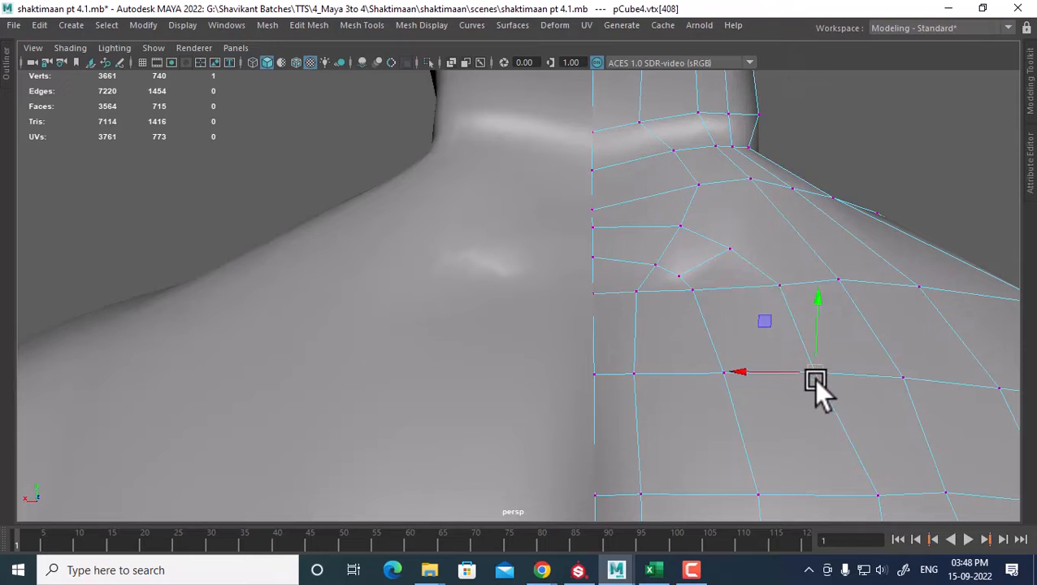
pyautogui.moveTo(813, 379); pyautogui.dragTo(822, 376)
pyautogui.click(727, 375)
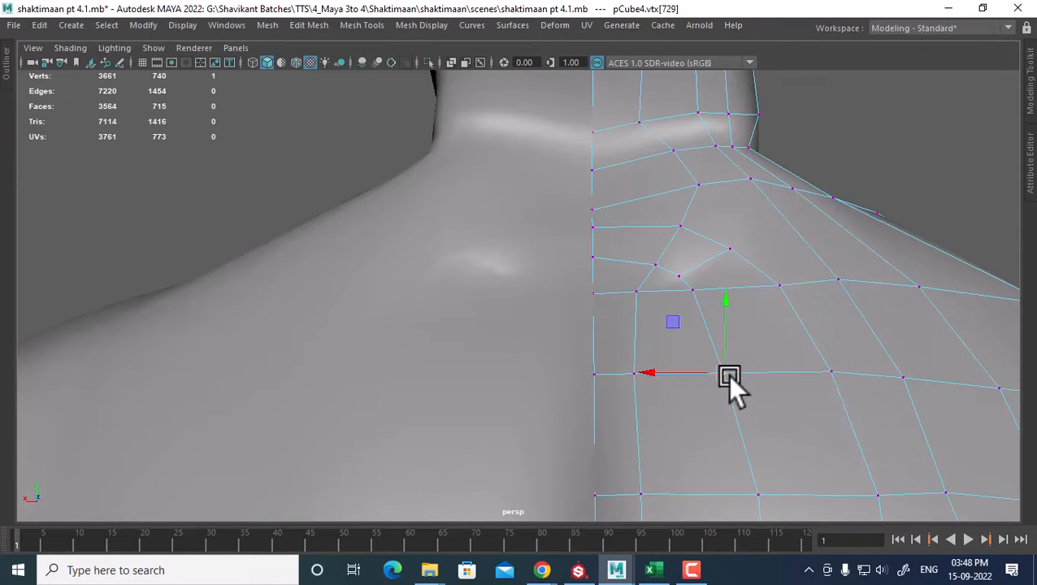
pyautogui.moveTo(728, 371); pyautogui.dragTo(759, 370)
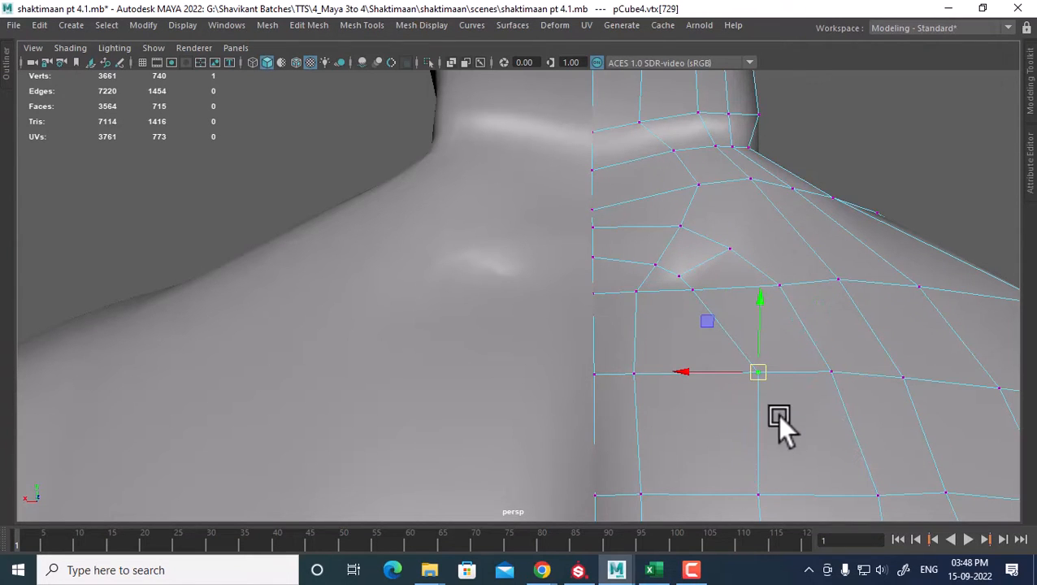
# Step: Shift the second column's vertices down the middle back slightly away from the spine to straighten the column
pyautogui.keyDown('alt'); pyautogui.moveTo(778, 416); pyautogui.dragTo(659, 235); pyautogui.keyUp('alt')
pyautogui.click(647, 239)
pyautogui.click(649, 299)
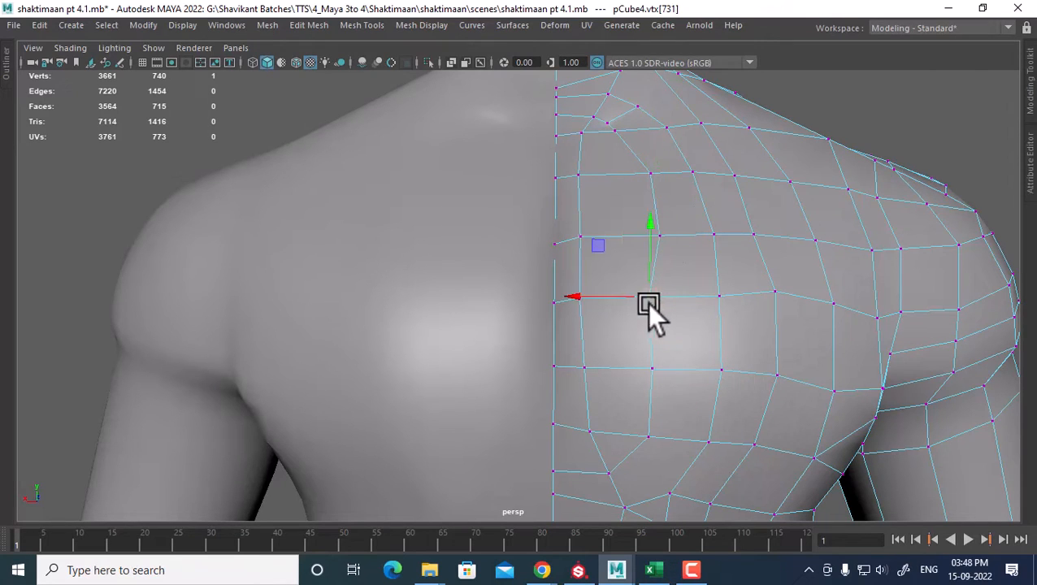
pyautogui.click(652, 370)
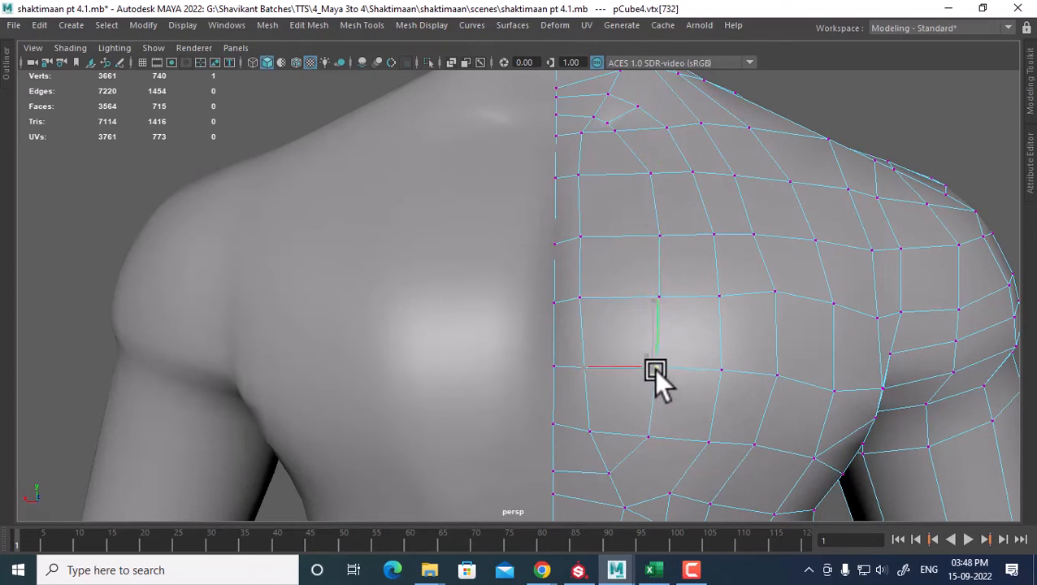
pyautogui.keyDown('alt'); pyautogui.moveTo(657, 369); pyautogui.dragTo(688, 270); pyautogui.keyUp('alt')
pyautogui.click(668, 311)
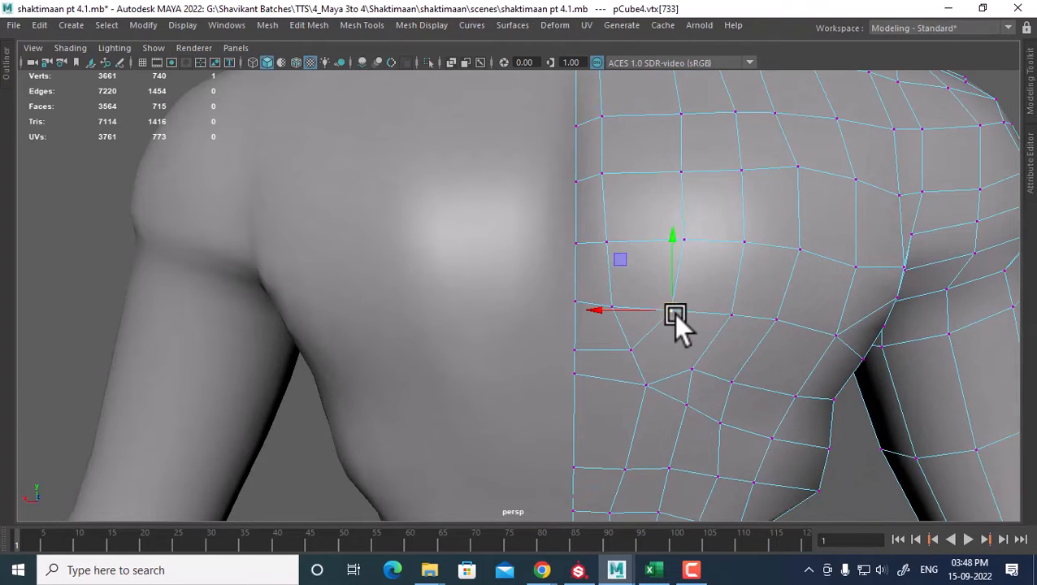
# Step: Cut a new edge with Multi-Cut from the middle of the lower back's diagonal edge to the junction vertex below it
pyautogui.keyDown('alt'); pyautogui.moveTo(673, 311); pyautogui.dragTo(703, 334); pyautogui.keyUp('alt')
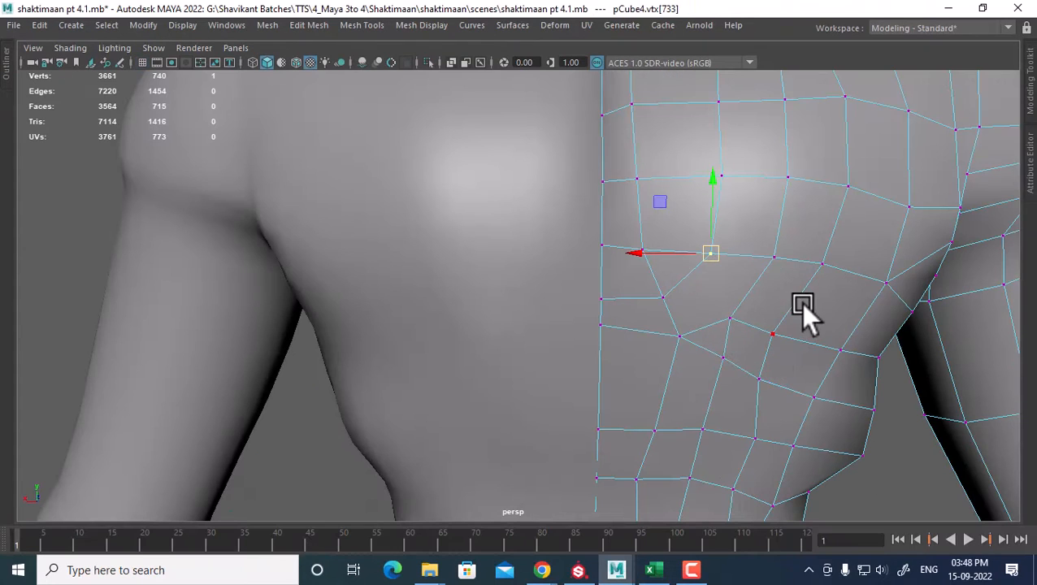
pyautogui.moveTo(773, 308); pyautogui.dragTo(770, 244, button='right')
pyautogui.click(834, 221)
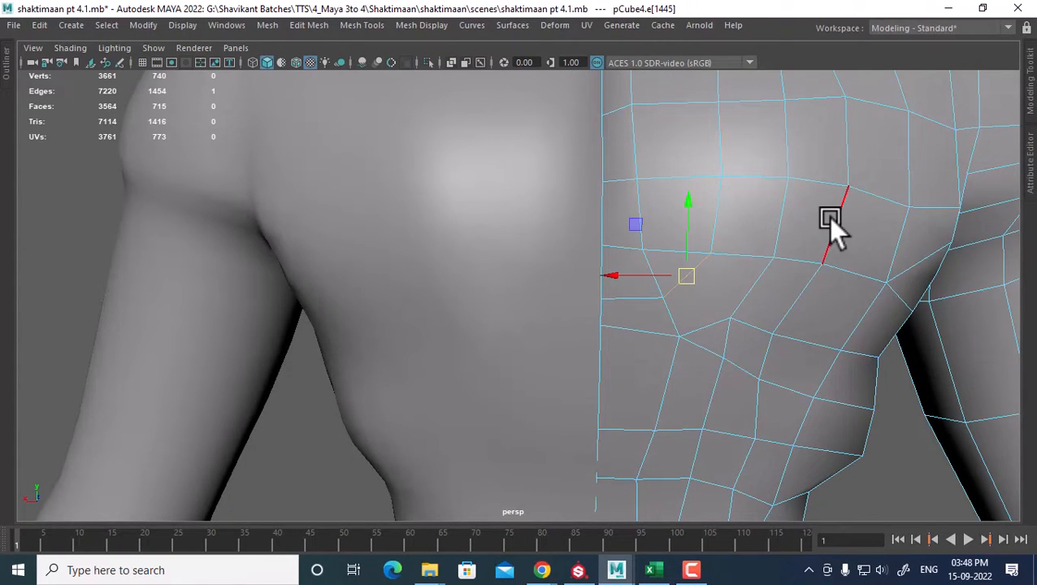
pyautogui.keyDown('ctrl'); pyautogui.moveTo(830, 218); pyautogui.dragTo(606, 307, button='right'); pyautogui.keyUp('ctrl')
pyautogui.keyDown('alt'); pyautogui.moveTo(691, 309); pyautogui.dragTo(725, 335); pyautogui.keyUp('alt')
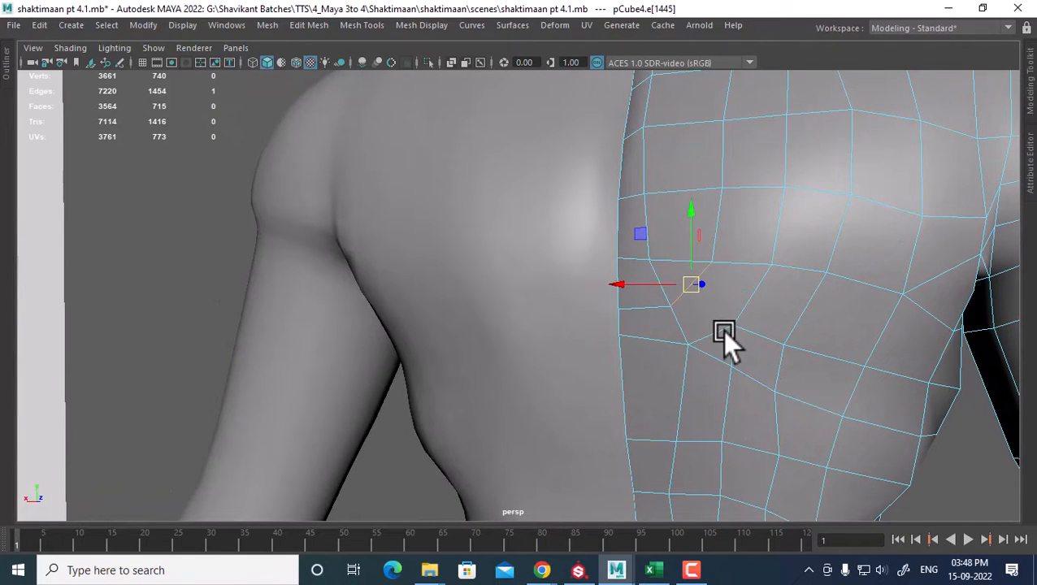
pyautogui.moveTo(782, 198); pyautogui.dragTo(862, 128, button='right')
pyautogui.keyDown('shift'); pyautogui.moveTo(809, 165); pyautogui.dragTo(729, 165, button='right'); pyautogui.keyUp('shift')
pyautogui.click(690, 285)
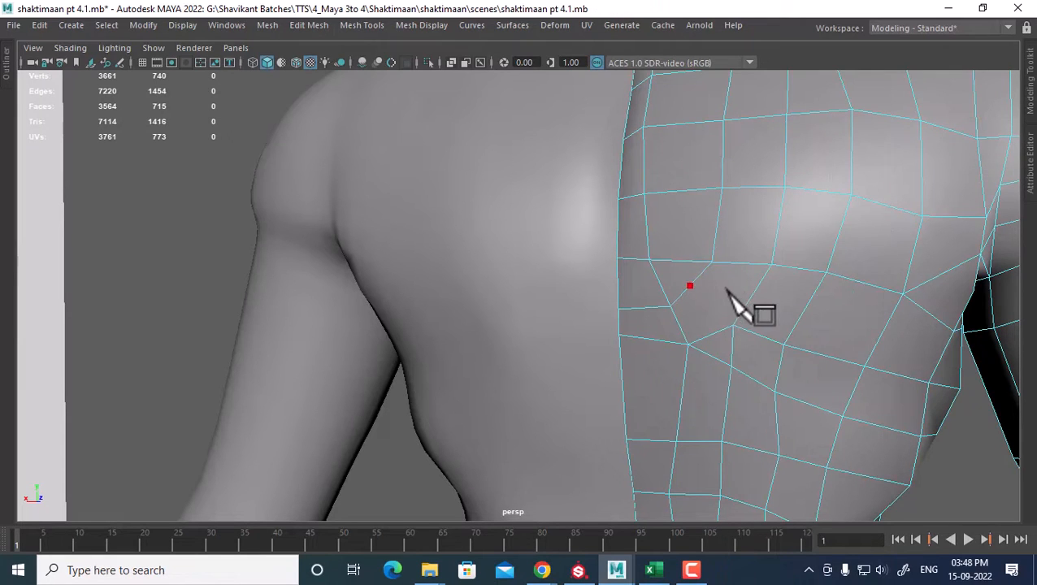
pyautogui.click(731, 324)
pyautogui.rightClick(737, 402)
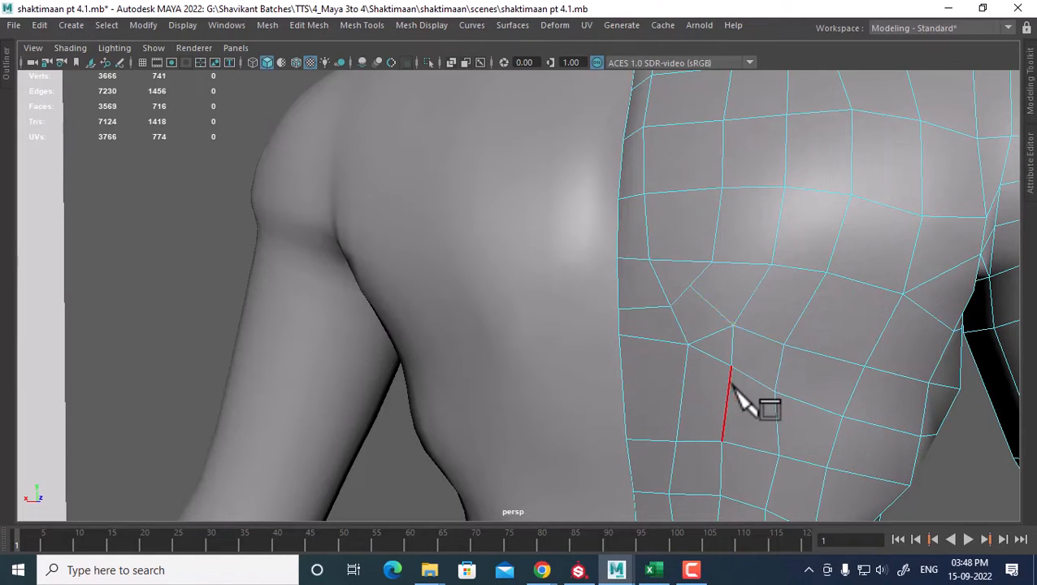
# Step: Smooth the new lower-back vertex with Average Vertices
pyautogui.moveTo(786, 155); pyautogui.dragTo(736, 148, button='right')
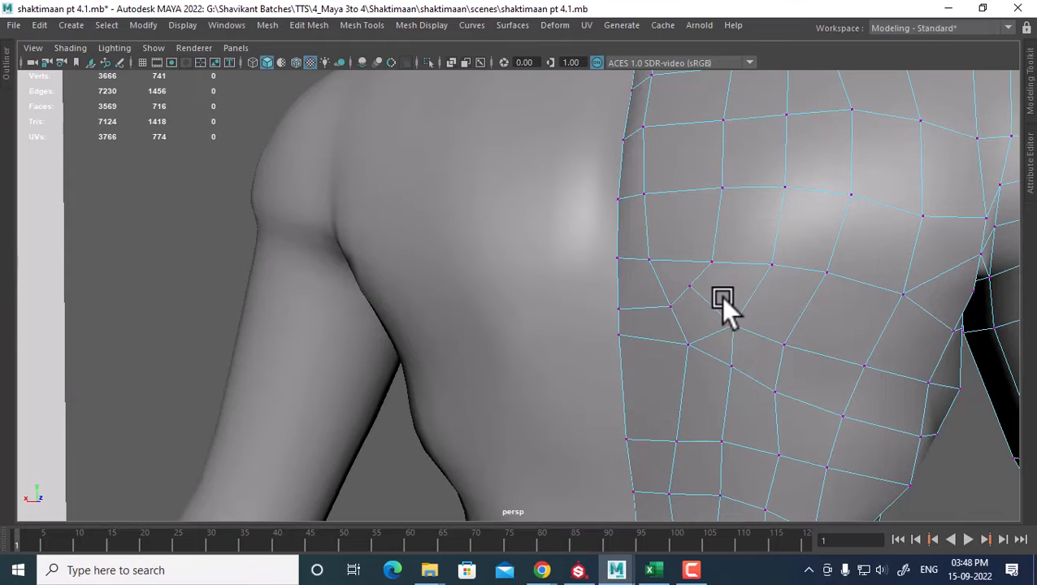
pyautogui.click(686, 285)
pyautogui.keyDown('shift'); pyautogui.moveTo(755, 258); pyautogui.dragTo(838, 229, button='right'); pyautogui.keyUp('shift')
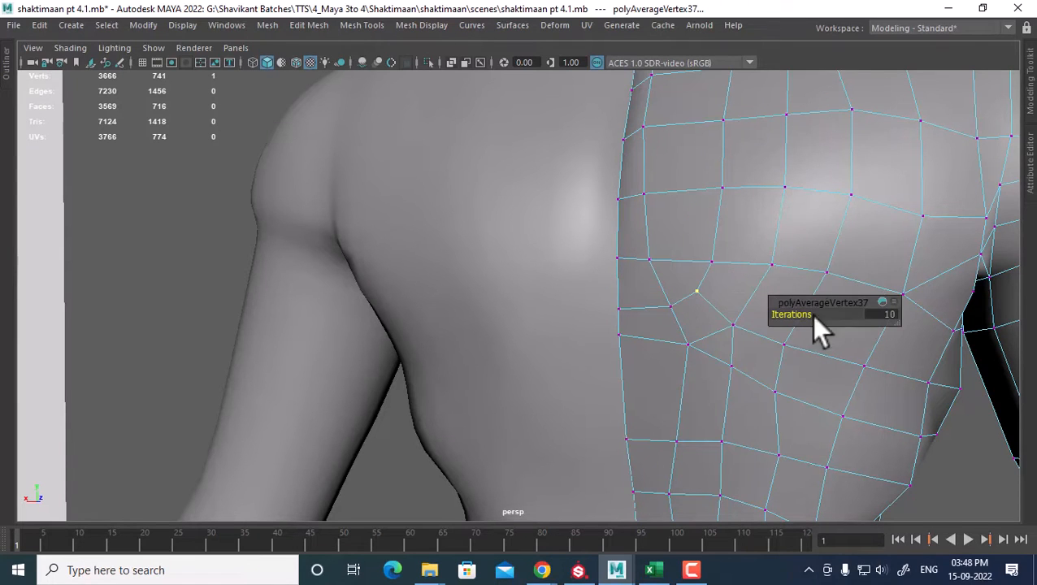
pyautogui.keyDown('alt'); pyautogui.moveTo(727, 362); pyautogui.dragTo(703, 264, button='middle'); pyautogui.keyUp('alt')
pyautogui.keyDown('alt'); pyautogui.moveTo(703, 264); pyautogui.dragTo(658, 320, button='right'); pyautogui.keyUp('alt')
pyautogui.keyDown('alt'); pyautogui.moveTo(671, 260); pyautogui.dragTo(688, 401, button='middle'); pyautogui.keyUp('alt')
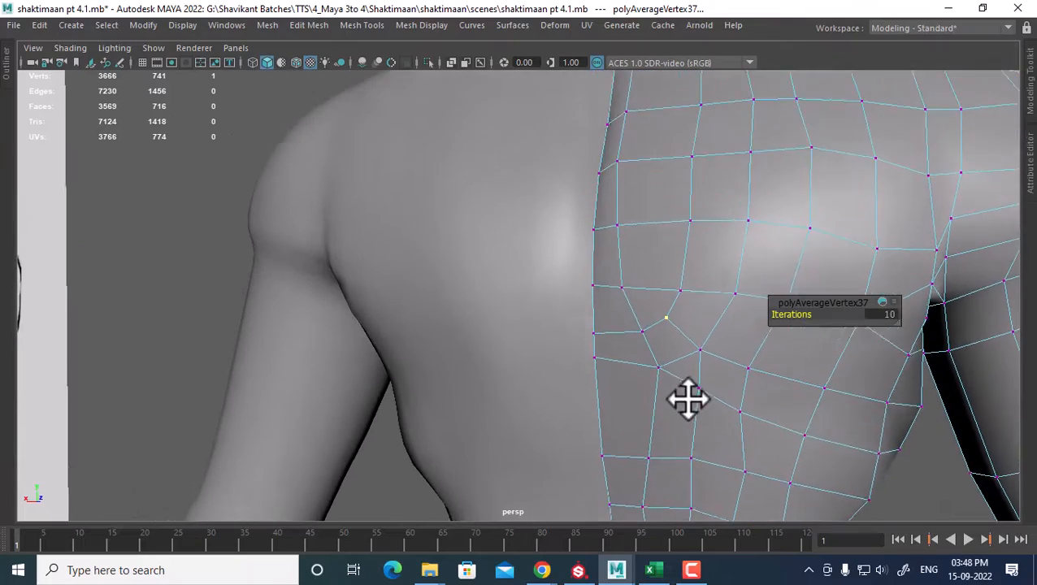
pyautogui.keyDown('alt'); pyautogui.moveTo(687, 401); pyautogui.dragTo(672, 292, button='right'); pyautogui.keyUp('alt')
pyautogui.keyDown('alt'); pyautogui.moveTo(672, 291); pyautogui.dragTo(675, 277); pyautogui.keyUp('alt')
# Step: Select the edge column in the upper back beside the spine and examine the back's shape from the side and top
pyautogui.moveTo(690, 149); pyautogui.dragTo(817, 99, button='right')
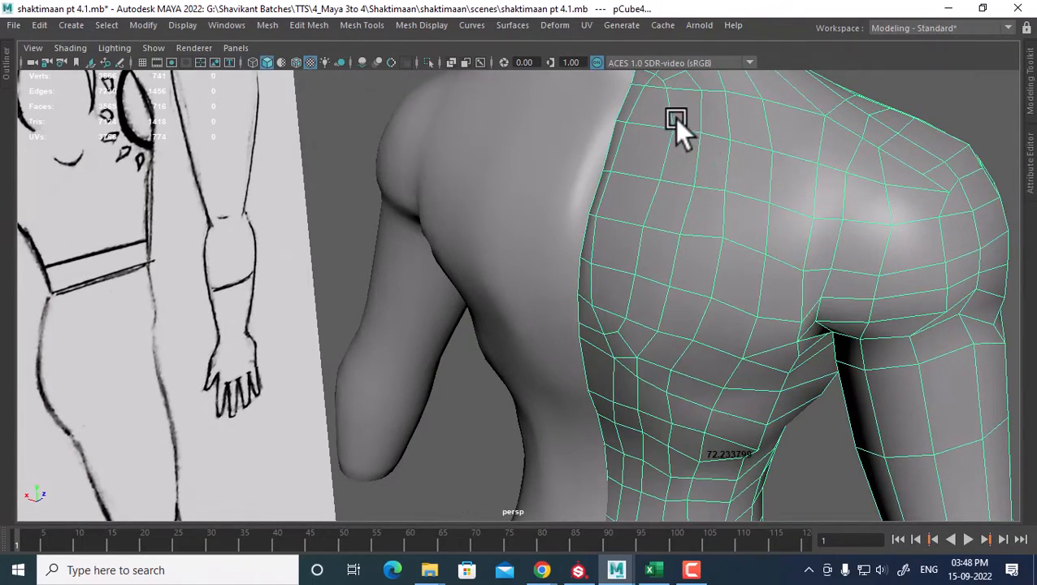
pyautogui.moveTo(671, 127); pyautogui.dragTo(671, 99, button='right')
pyautogui.click(660, 118)
pyautogui.press('space')
pyautogui.moveTo(804, 214); pyautogui.dragTo(717, 182)
pyautogui.keyDown('alt'); pyautogui.moveTo(830, 318); pyautogui.dragTo(683, 317, button='right'); pyautogui.keyUp('alt')
pyautogui.keyDown('alt'); pyautogui.moveTo(723, 480); pyautogui.dragTo(734, 289, button='middle'); pyautogui.keyUp('alt')
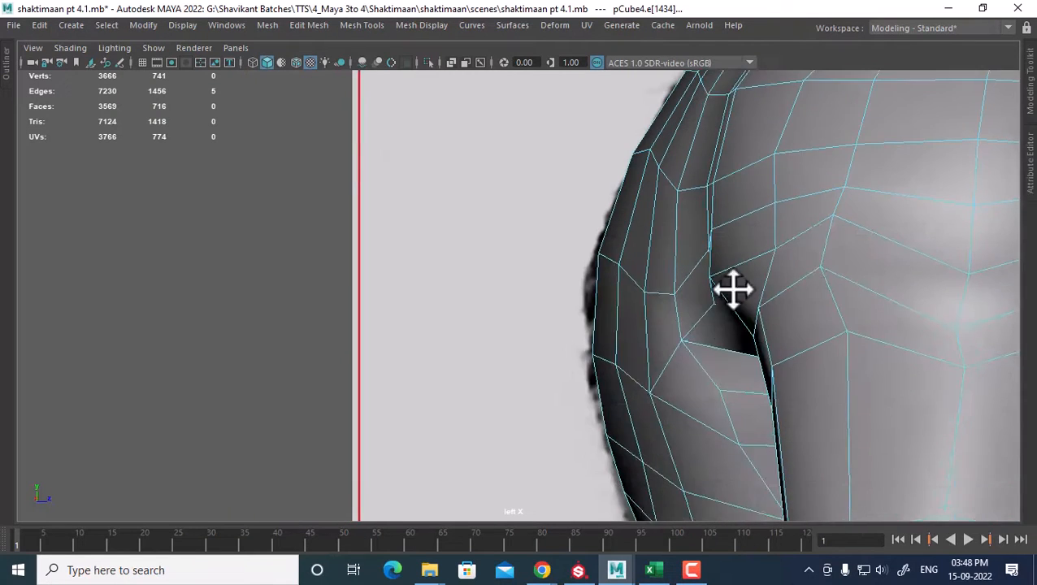
pyautogui.keyDown('alt'); pyautogui.moveTo(734, 290); pyautogui.dragTo(775, 262, button='right'); pyautogui.keyUp('alt')
pyautogui.press('space')
pyautogui.moveTo(775, 262); pyautogui.dragTo(675, 273)
pyautogui.keyDown('alt'); pyautogui.moveTo(669, 358); pyautogui.dragTo(600, 249, button='middle'); pyautogui.keyUp('alt')
# Step: Switch to the topology ref.mb scene, examine its spine loops from the top, and return to the Shaktimaan scene
pyautogui.hotkey('alt', 'Tab')
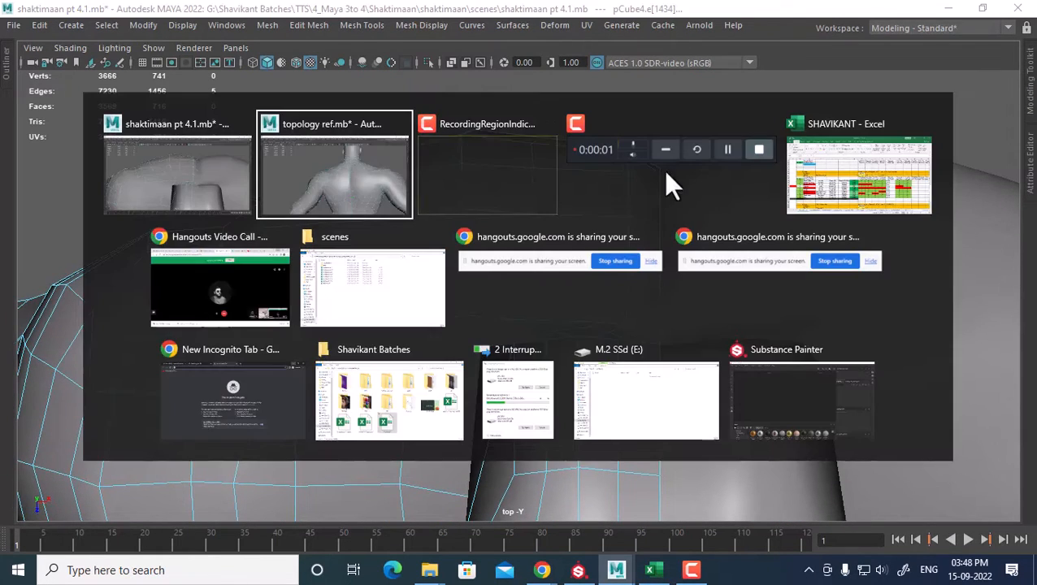
pyautogui.click(402, 169)
pyautogui.press('space')
pyautogui.moveTo(651, 180); pyautogui.dragTo(551, 178)
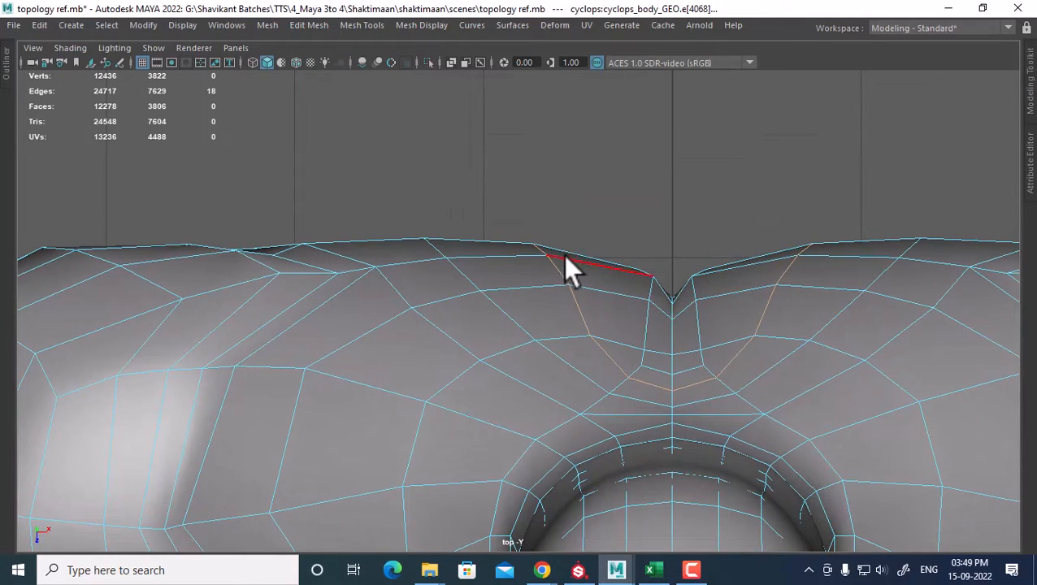
pyautogui.hotkey('alt', 'Tab')
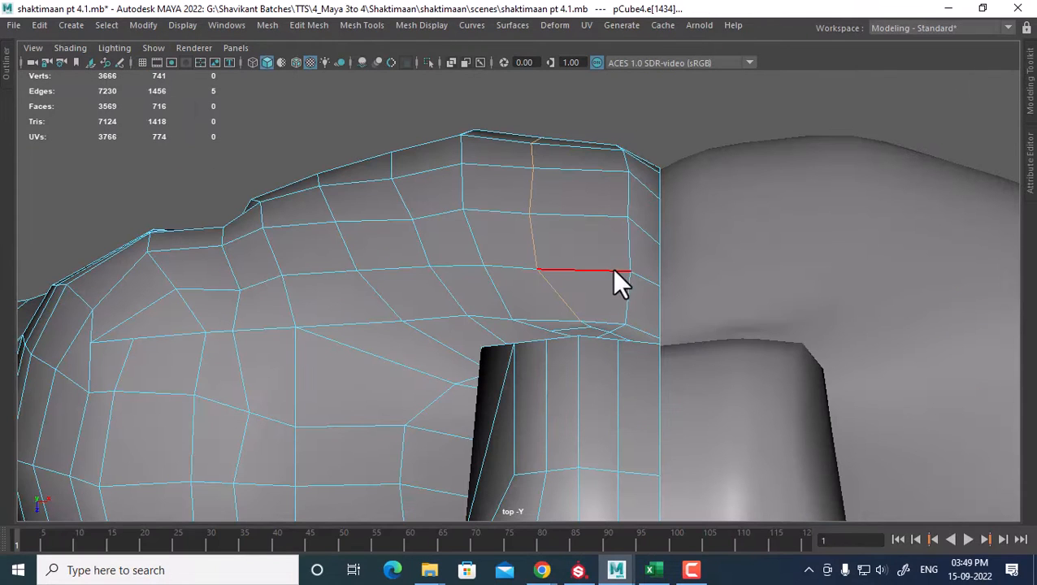
# Step: Select the back vertices of the column next to the spine in the top view, excluding the lower ones using the side wireframe
pyautogui.keyDown('alt'); pyautogui.moveTo(661, 178); pyautogui.dragTo(611, 218, button='middle'); pyautogui.keyUp('alt')
pyautogui.keyDown('alt'); pyautogui.moveTo(611, 217); pyautogui.dragTo(616, 240, button='right'); pyautogui.keyUp('alt')
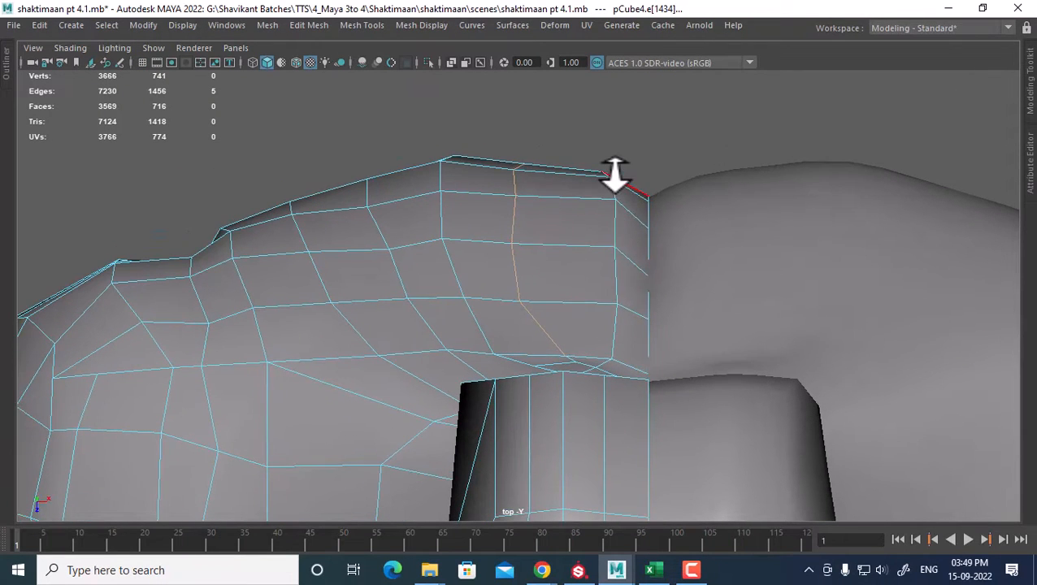
pyautogui.moveTo(613, 148); pyautogui.dragTo(520, 142, button='right')
pyautogui.moveTo(582, 133); pyautogui.dragTo(621, 252)
pyautogui.press('w')
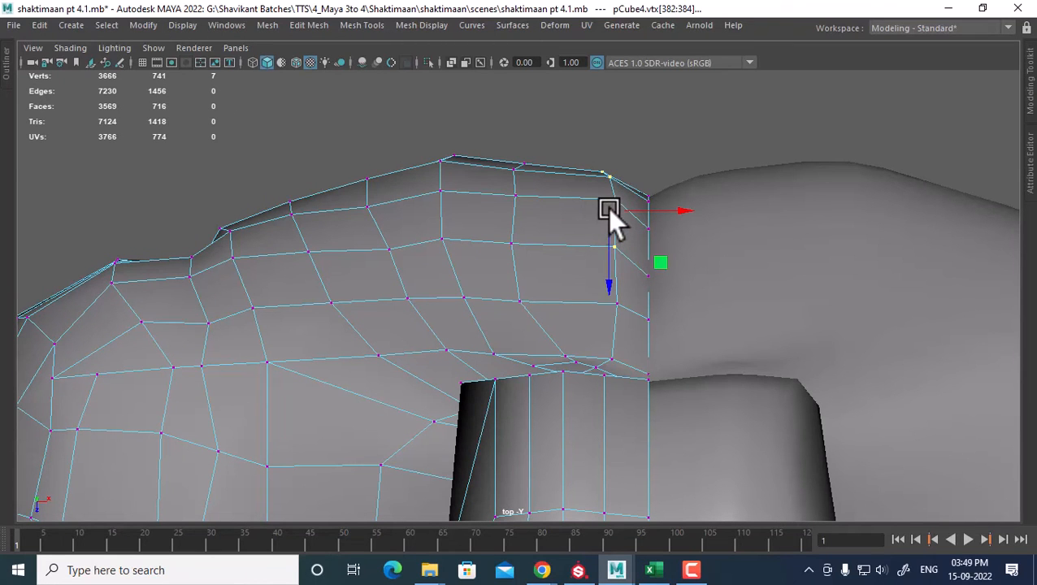
pyautogui.press('space')
pyautogui.scroll(-3, 798, 399)
pyautogui.keyDown('alt'); pyautogui.moveTo(815, 442); pyautogui.dragTo(750, 278, button='middle'); pyautogui.keyUp('alt')
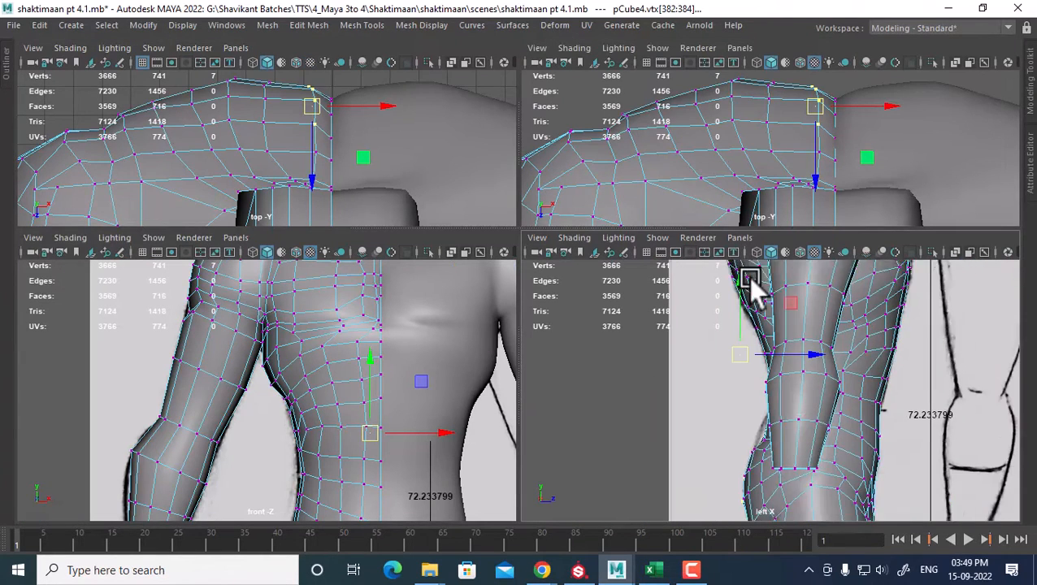
pyautogui.keyDown('alt'); pyautogui.moveTo(825, 462); pyautogui.dragTo(807, 375, button='middle'); pyautogui.keyUp('alt')
pyautogui.scroll(-2, 816, 378)
pyautogui.press('4')
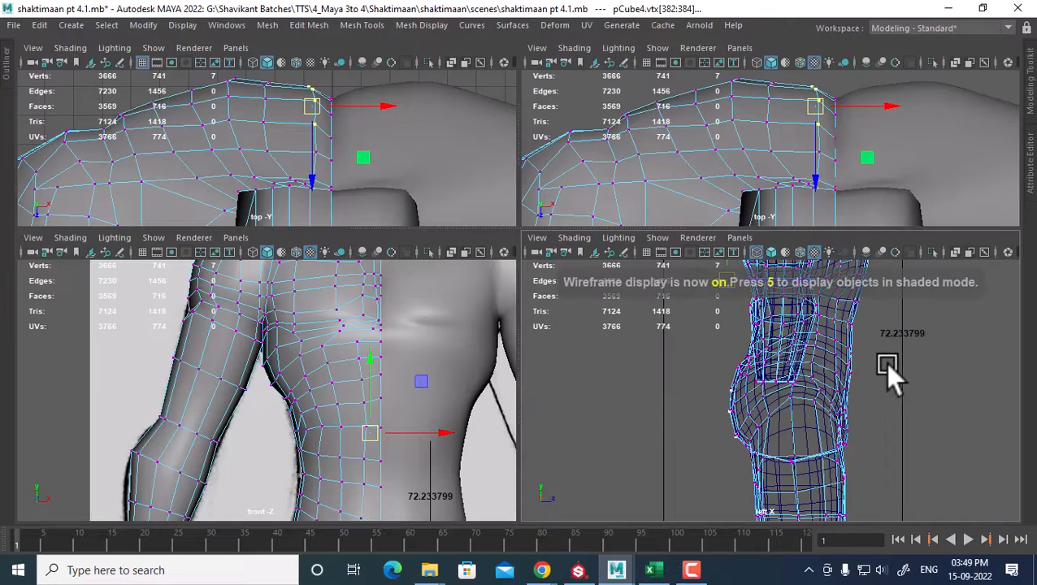
pyautogui.keyDown('ctrl'); pyautogui.moveTo(926, 333); pyautogui.dragTo(759, 529); pyautogui.keyUp('ctrl')
pyautogui.keyDown('alt'); pyautogui.moveTo(794, 402); pyautogui.dragTo(792, 543, button='middle'); pyautogui.keyUp('alt')
pyautogui.keyDown('alt'); pyautogui.moveTo(798, 406); pyautogui.dragTo(807, 497, button='middle'); pyautogui.keyUp('alt')
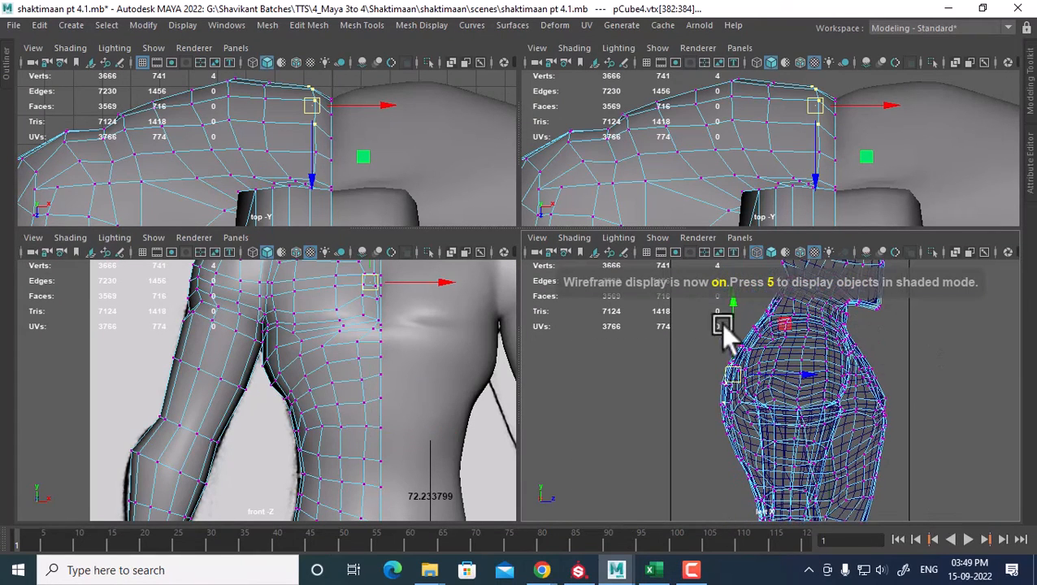
# Step: Shift the selected column slightly toward the spine, and move the second back column's vertices toward the spine as well
pyautogui.scroll(1, 335, 147)
pyautogui.keyDown('alt'); pyautogui.moveTo(344, 139); pyautogui.dragTo(364, 180, button='middle'); pyautogui.keyUp('alt')
pyautogui.moveTo(332, 144); pyautogui.dragTo(335, 144)
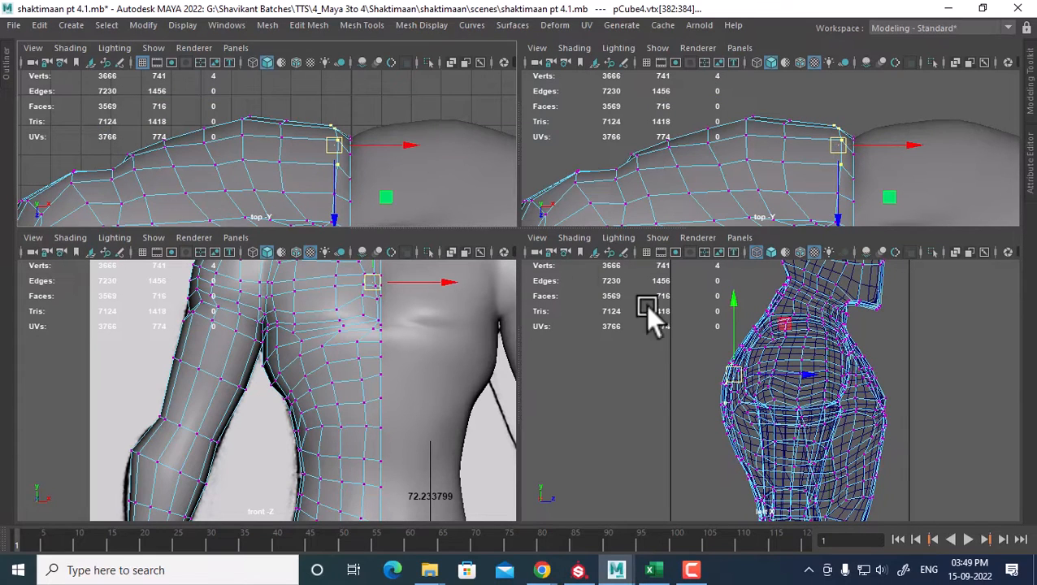
pyautogui.moveTo(303, 103); pyautogui.dragTo(269, 193)
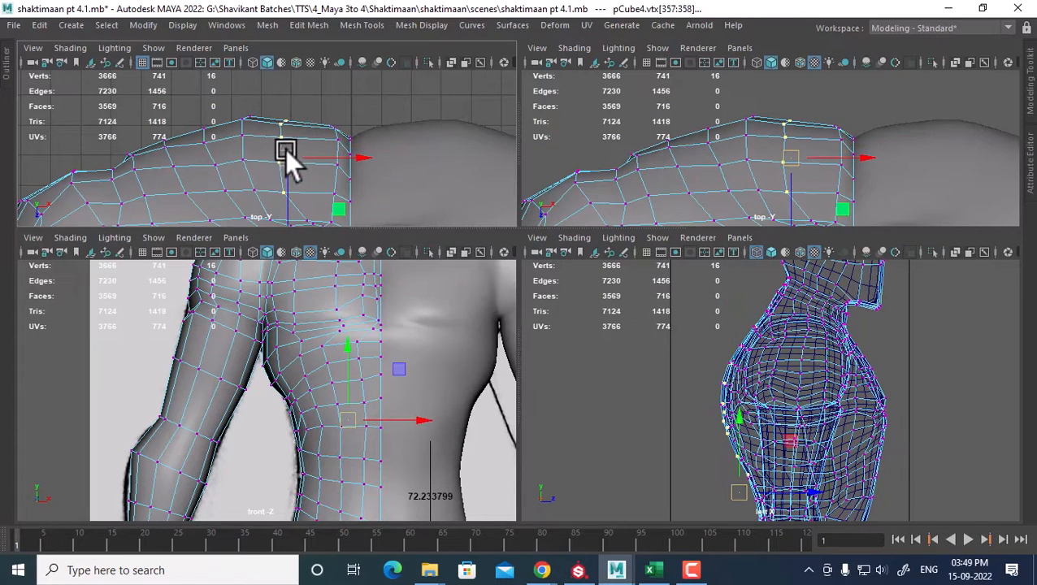
pyautogui.moveTo(288, 152); pyautogui.dragTo(300, 149)
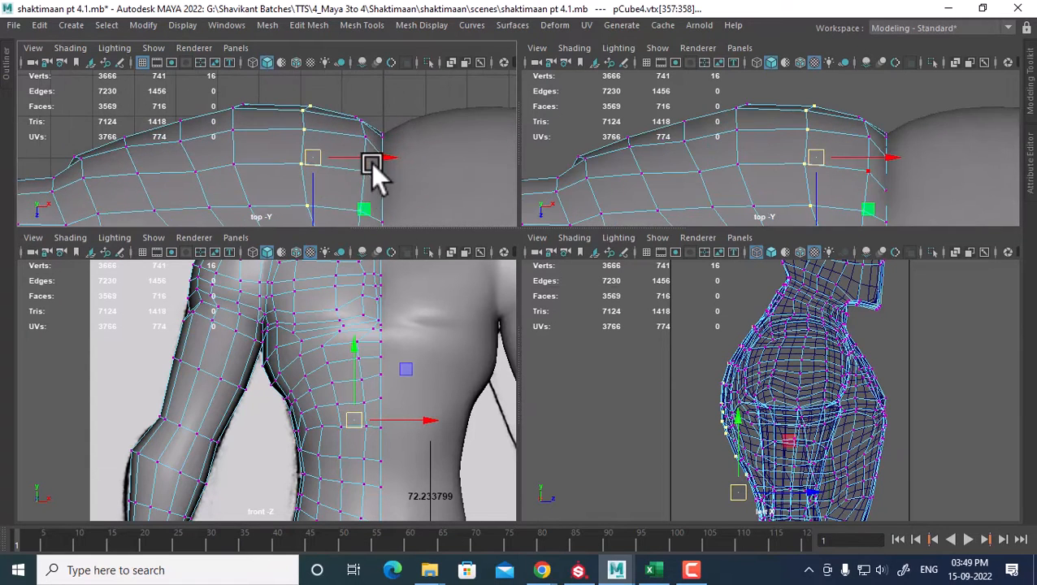
# Step: Fine-tune single vertices of the back from the top view, nudging one in the second column and one farther out away from the spine
pyautogui.press('space')
pyautogui.keyDown('alt'); pyautogui.moveTo(550, 301); pyautogui.dragTo(489, 300, button='middle'); pyautogui.keyUp('alt')
pyautogui.scroll(1, 532, 255)
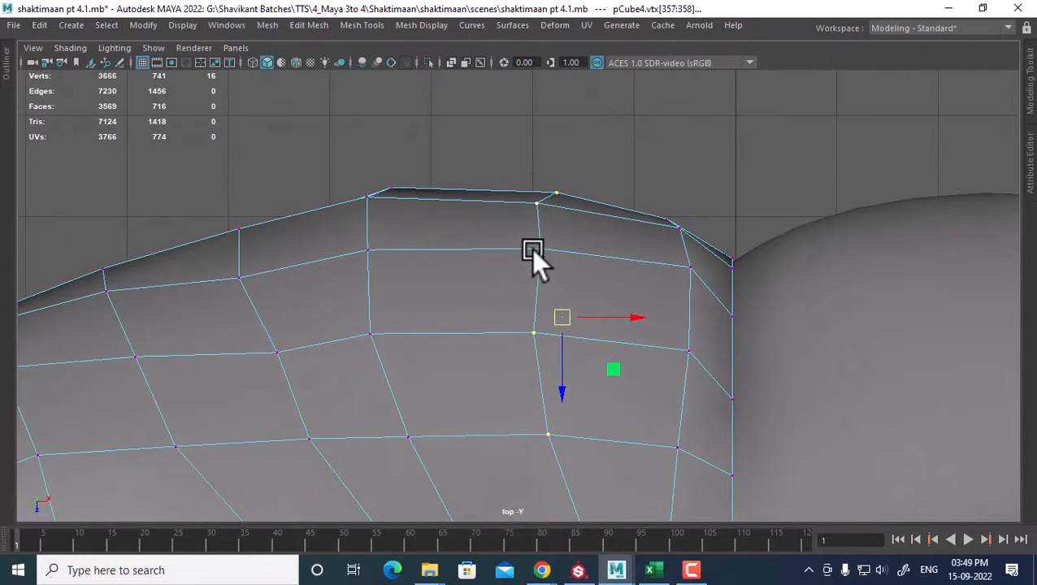
pyautogui.click(539, 250)
pyautogui.moveTo(546, 247); pyautogui.dragTo(527, 245)
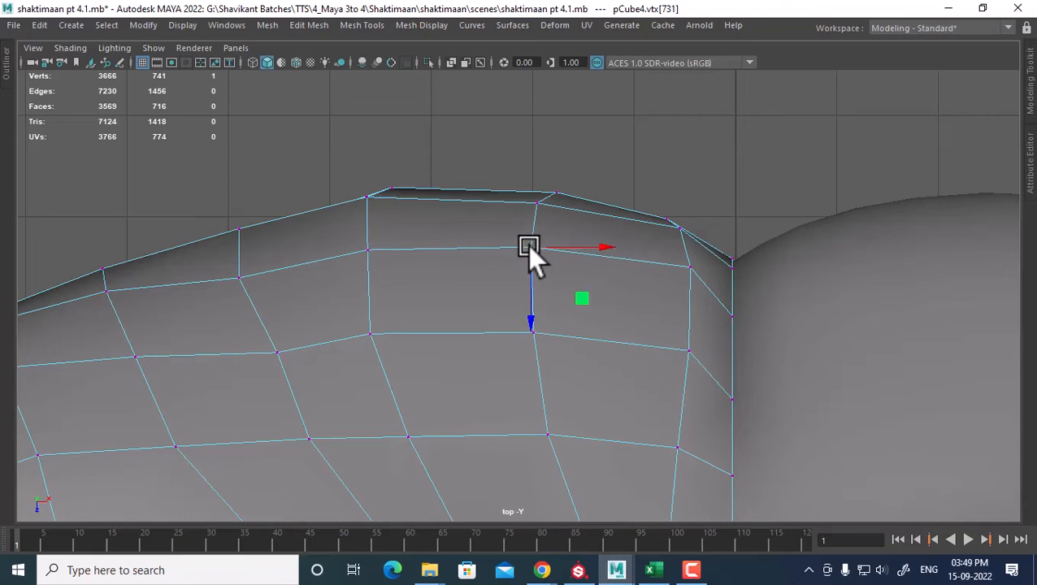
pyautogui.click(553, 193)
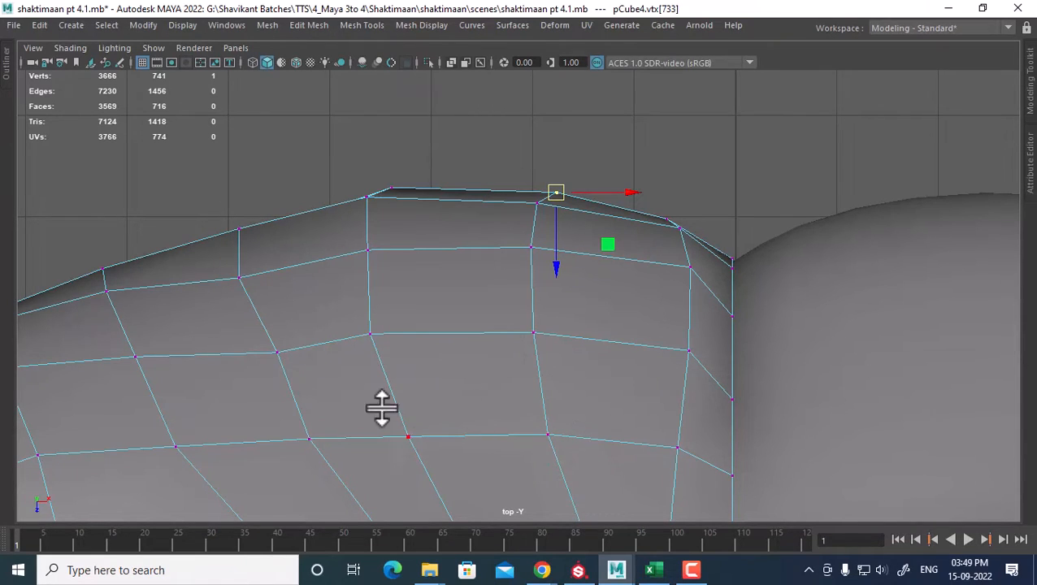
pyautogui.click(277, 352)
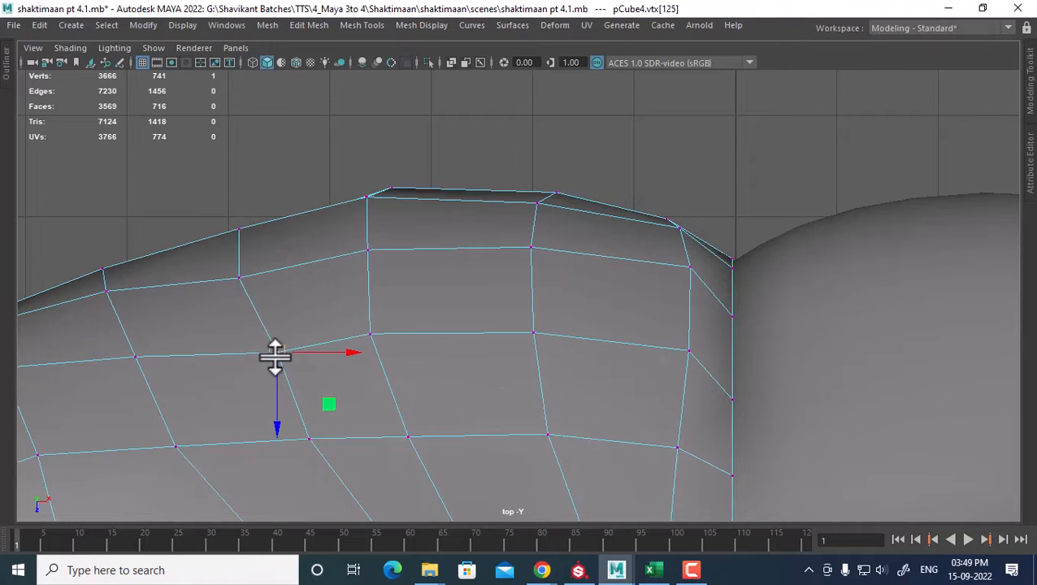
pyautogui.moveTo(276, 352); pyautogui.dragTo(267, 352)
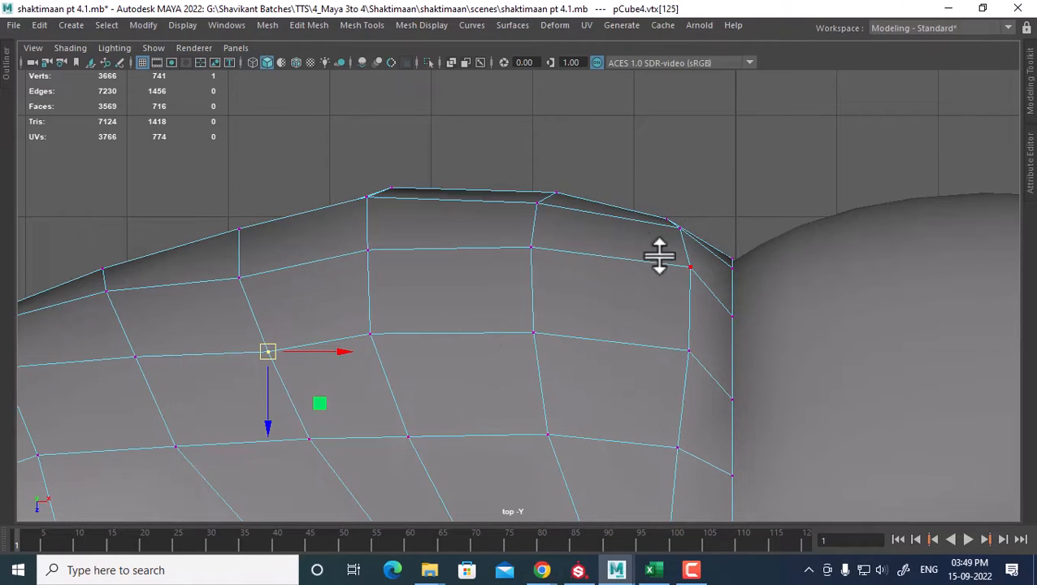
# Step: Examine the edge loops around the upper back and neck of the topology reference body and compare them with the Shaktimaan model
pyautogui.keyDown('alt'); pyautogui.moveTo(635, 317); pyautogui.dragTo(633, 269, button='middle'); pyautogui.keyUp('alt')
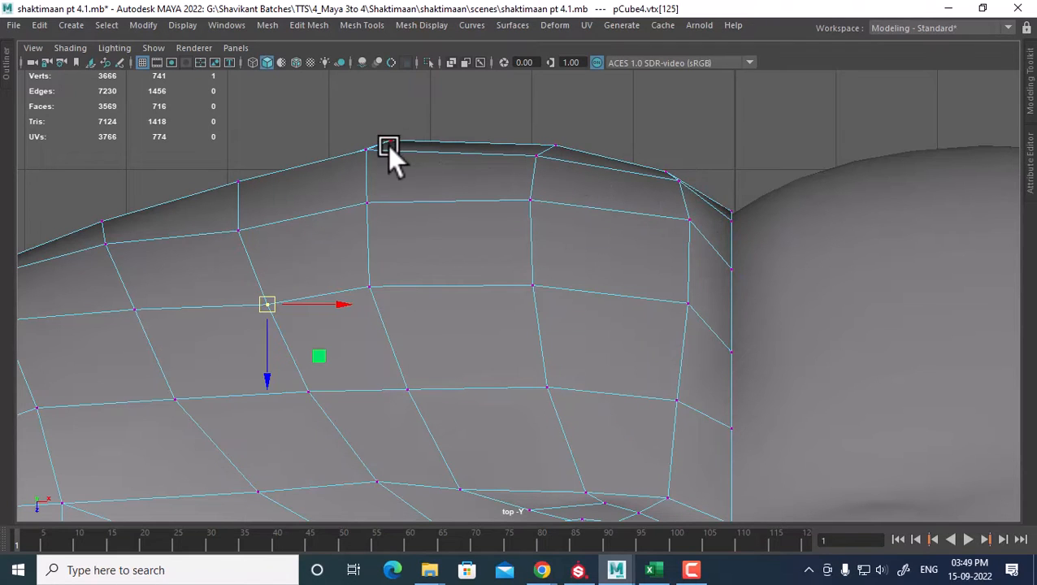
pyautogui.hotkey('alt', 'Tab')
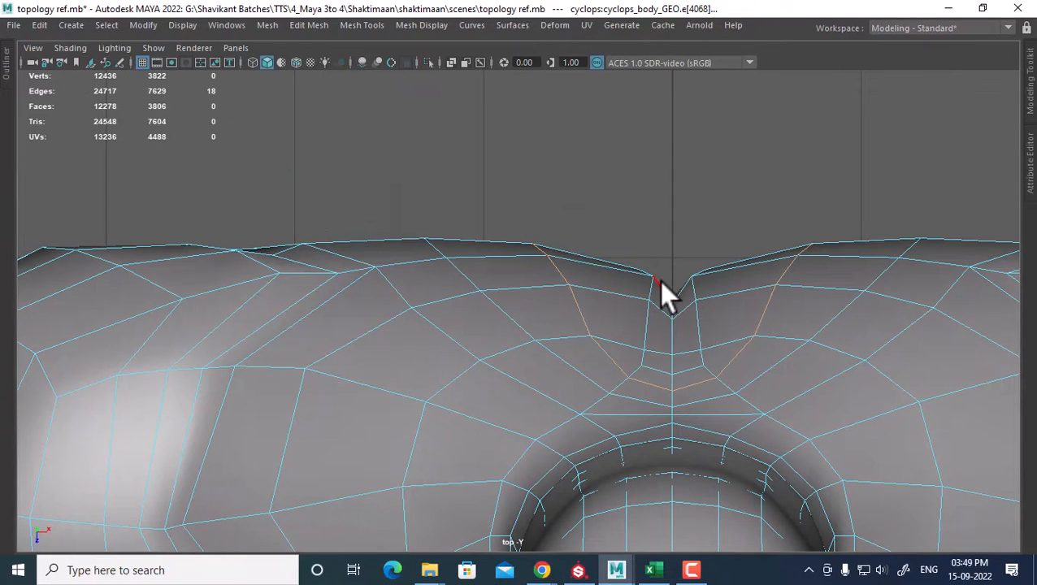
pyautogui.doubleClick(445, 263)
pyautogui.doubleClick(464, 347)
pyautogui.press('space')
pyautogui.moveTo(733, 411); pyautogui.dragTo(644, 197)
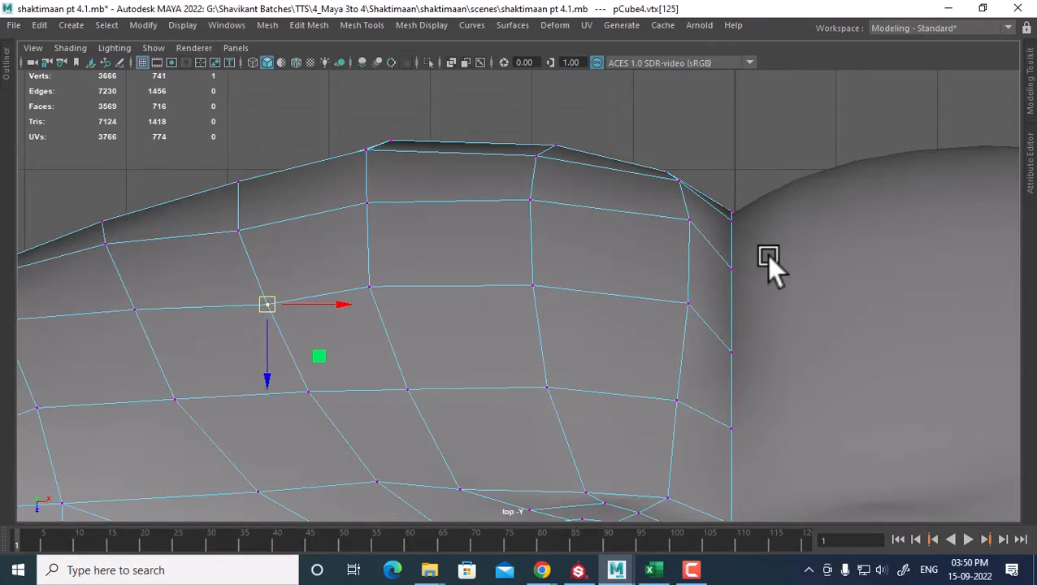
pyautogui.press('space')
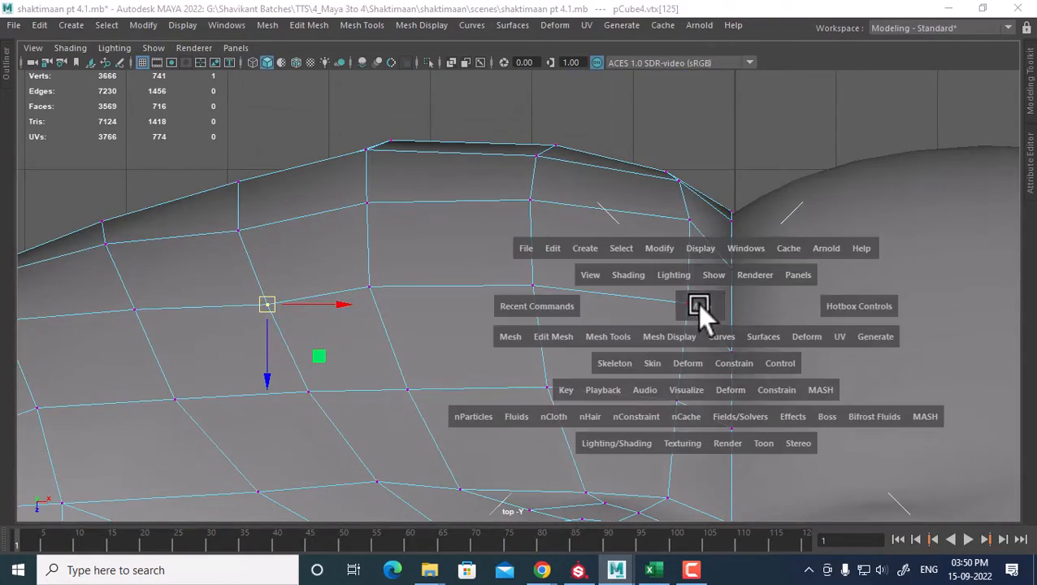
pyautogui.moveTo(701, 303); pyautogui.dragTo(744, 298)
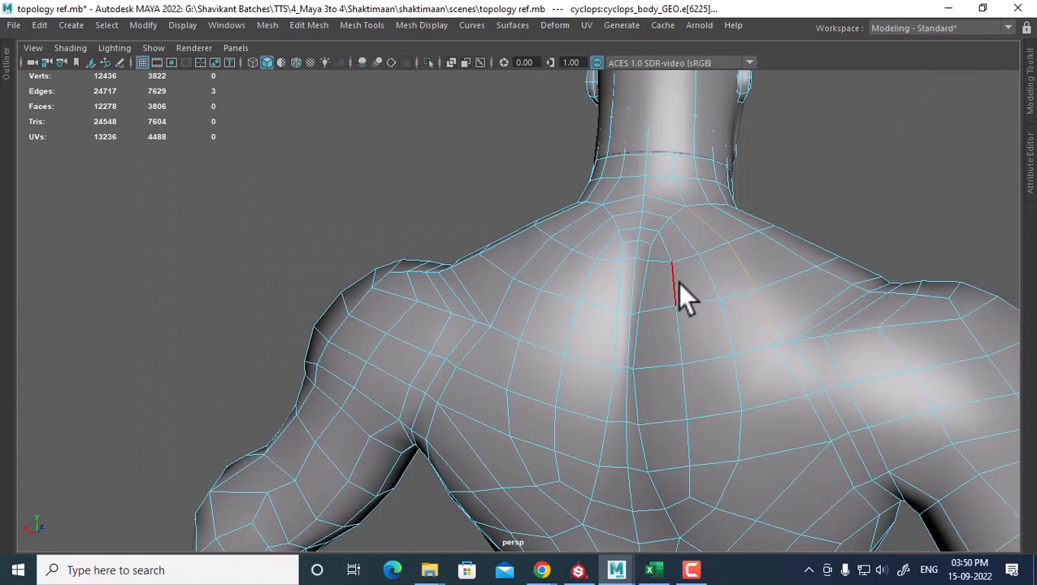
pyautogui.doubleClick(644, 229)
pyautogui.click(655, 213)
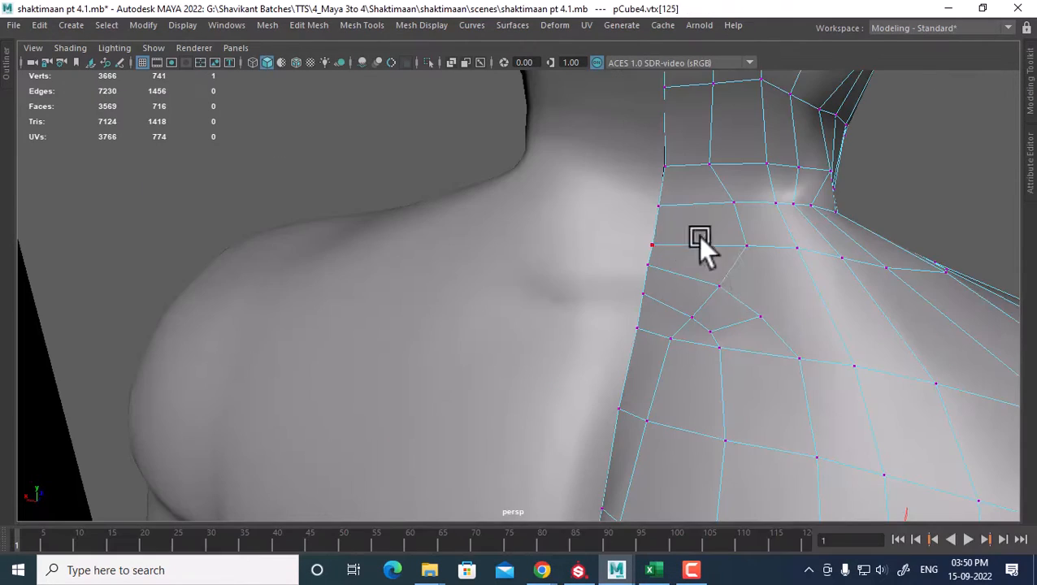
# Step: In the Shaktimaan model, reposition the centre-line vertex and its neighbour at the base of the back of the neck
pyautogui.keyDown('alt'); pyautogui.moveTo(694, 303); pyautogui.dragTo(683, 275); pyautogui.keyUp('alt')
pyautogui.moveTo(683, 276); pyautogui.dragTo(683, 218, button='right')
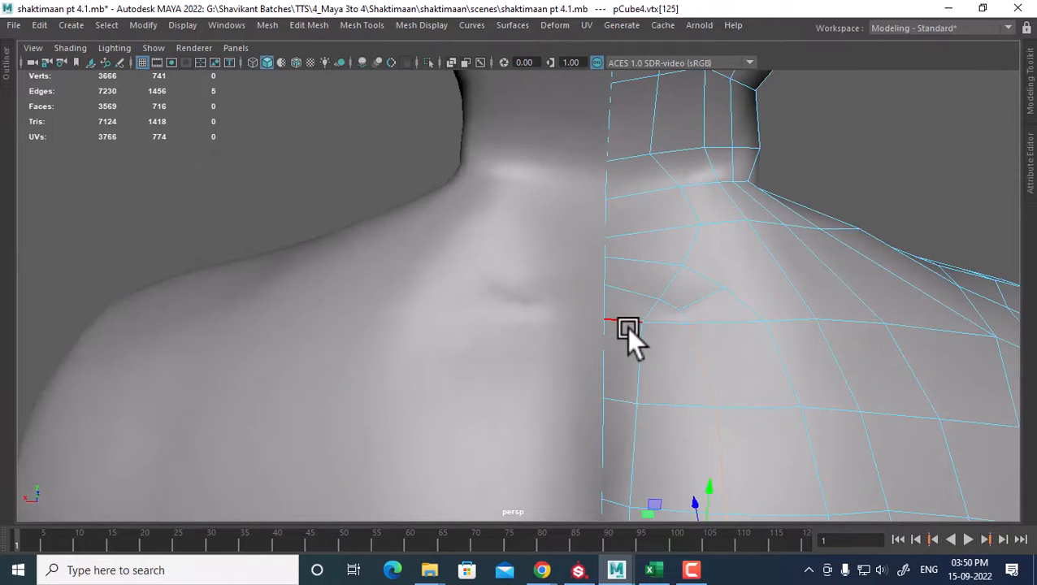
pyautogui.doubleClick(629, 289)
pyautogui.keyDown('shift'); pyautogui.doubleClick(660, 263); pyautogui.keyUp('shift')
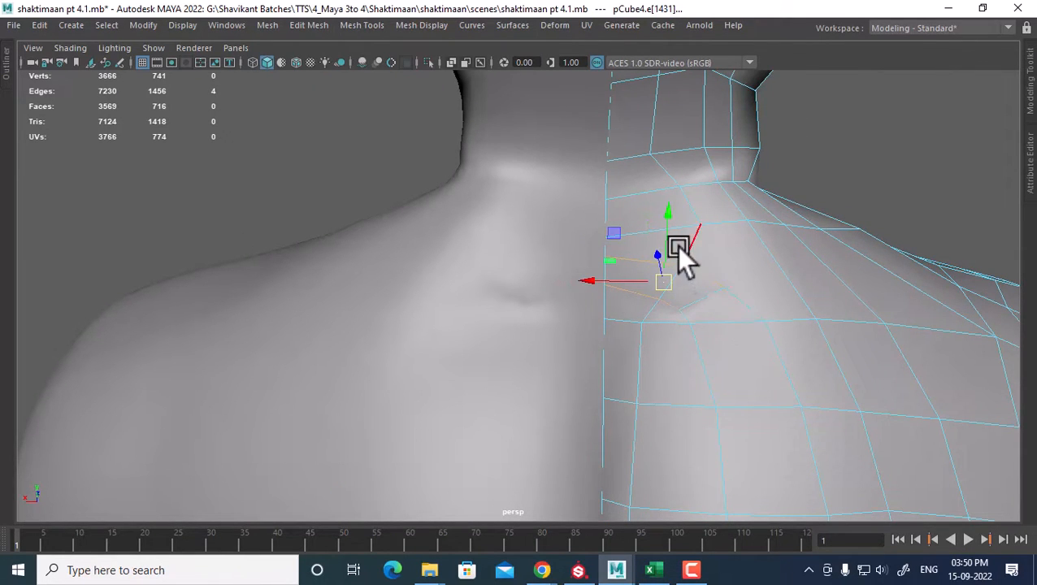
pyautogui.rightClick(705, 224)
pyautogui.moveTo(705, 223); pyautogui.dragTo(614, 174, button='right')
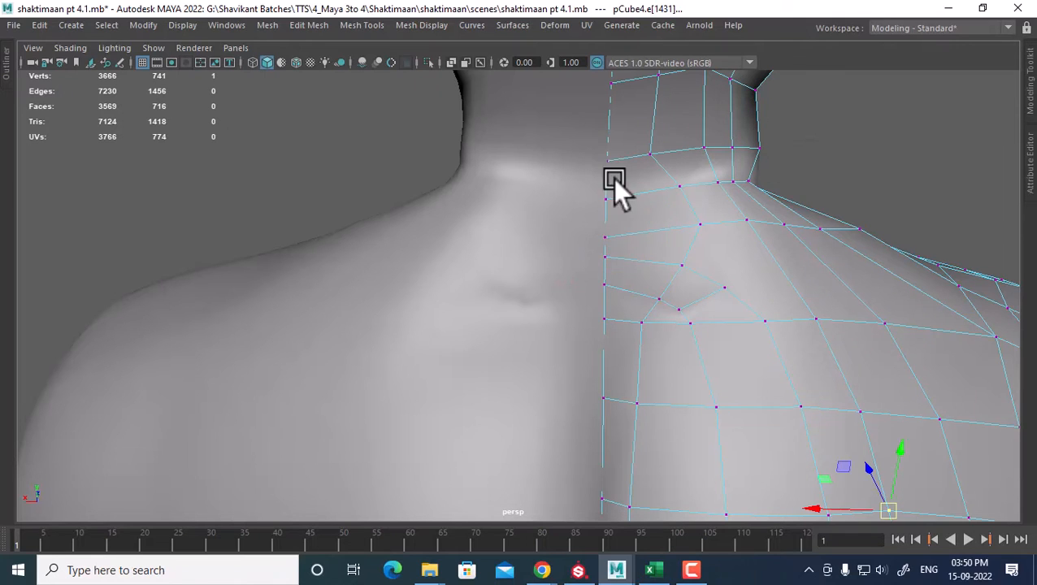
pyautogui.click(604, 236)
pyautogui.moveTo(606, 172); pyautogui.dragTo(606, 161)
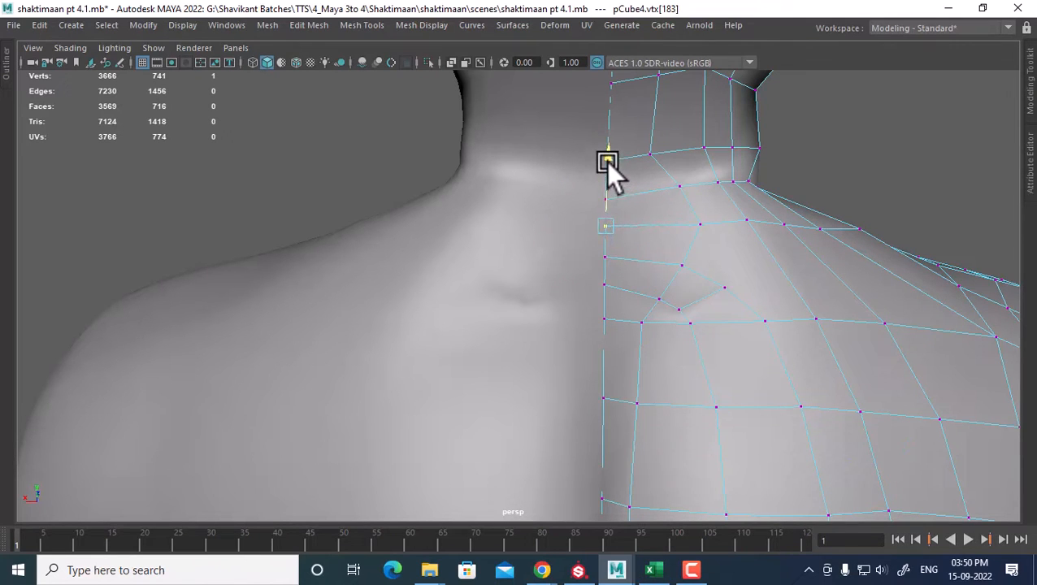
pyautogui.click(699, 225)
pyautogui.moveTo(639, 220); pyautogui.dragTo(716, 330)
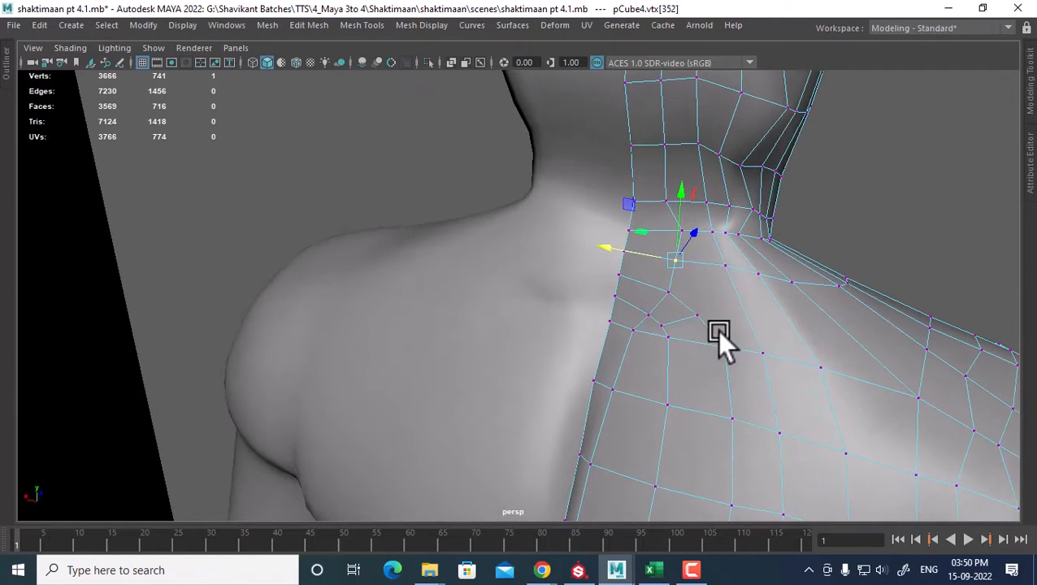
# Step: Check the edge flow between the neck base and the shoulder blade on the reference body's back
pyautogui.hotkey('alt', 'Tab')
pyautogui.click(707, 228)
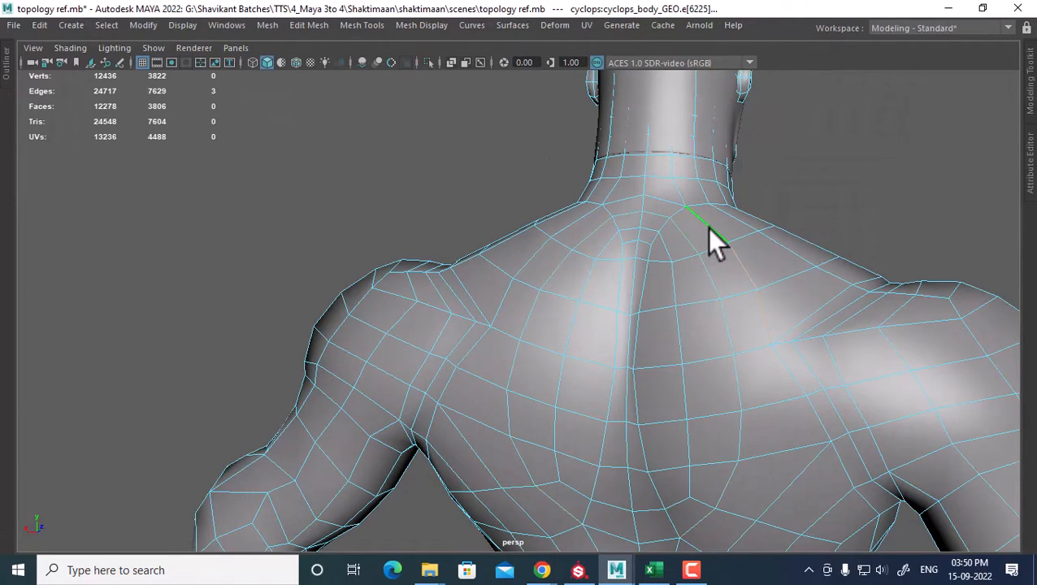
pyautogui.click(662, 201)
pyautogui.click(719, 226)
pyautogui.hotkey('alt', 'Tab')
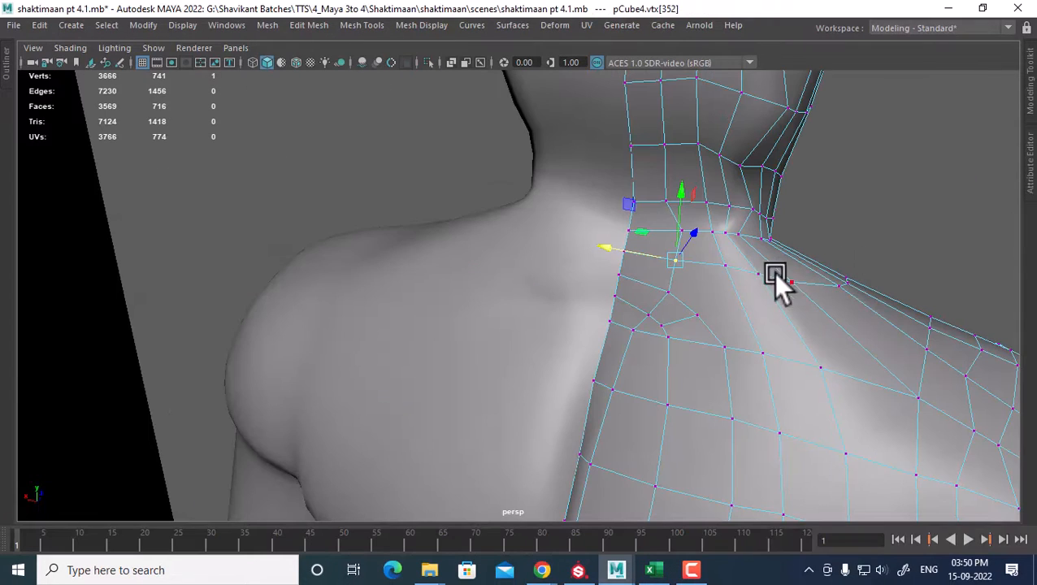
# Step: Split the edge ring across the Shaktimaan model's upper back, between the neck base and the shoulder blade, to insert a new loop
pyautogui.keyDown('alt'); pyautogui.moveTo(665, 256); pyautogui.dragTo(741, 281); pyautogui.keyUp('alt')
pyautogui.keyDown('alt'); pyautogui.moveTo(739, 279); pyautogui.dragTo(728, 246, button='right'); pyautogui.keyUp('alt')
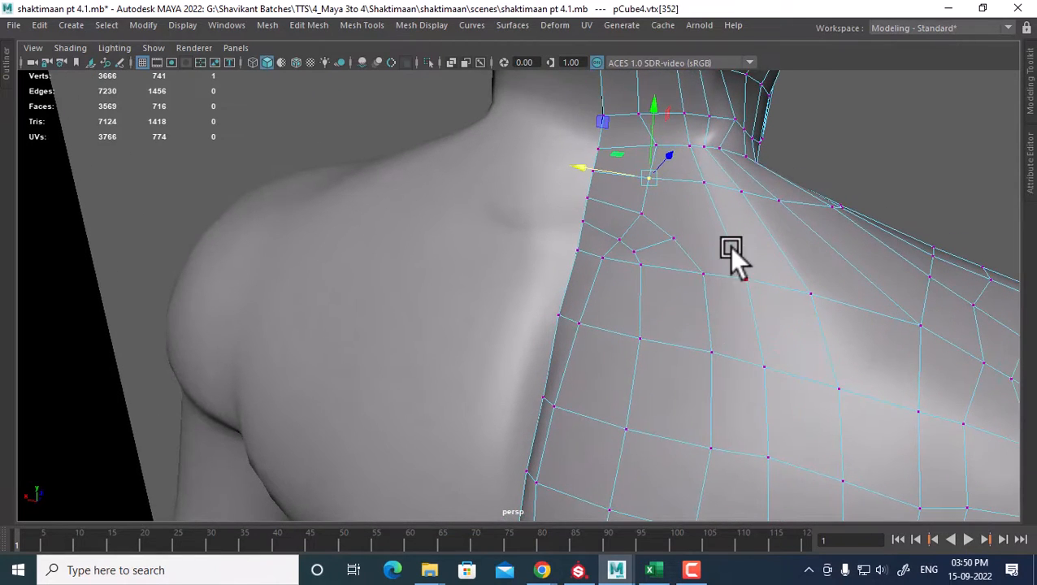
pyautogui.press('F10')
pyautogui.click(730, 248)
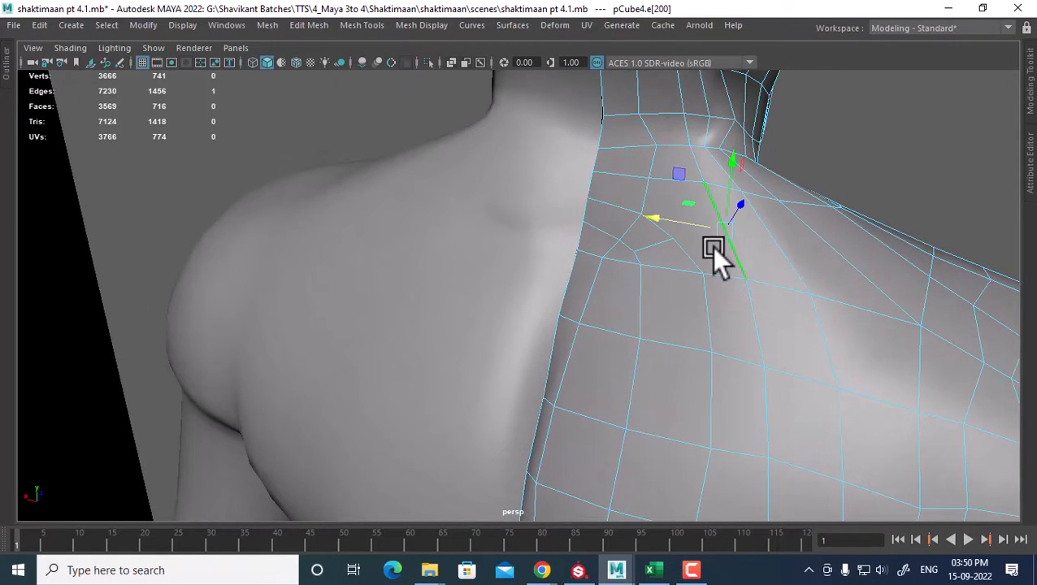
pyautogui.keyDown('ctrl'); pyautogui.moveTo(769, 226); pyautogui.dragTo(715, 297, button='right'); pyautogui.keyUp('ctrl')
# Step: Connect the open end of the inserted loop to the neighbouring upper-back vertex with a Multi-Cut edge
pyautogui.keyDown('alt'); pyautogui.moveTo(818, 388); pyautogui.dragTo(552, 272); pyautogui.keyUp('alt')
pyautogui.keyDown('alt'); pyautogui.moveTo(747, 349); pyautogui.dragTo(663, 282); pyautogui.keyUp('alt')
pyautogui.scroll(2, 662, 282)
pyautogui.keyDown('alt'); pyautogui.moveTo(662, 281); pyautogui.dragTo(676, 322, button='middle'); pyautogui.keyUp('alt')
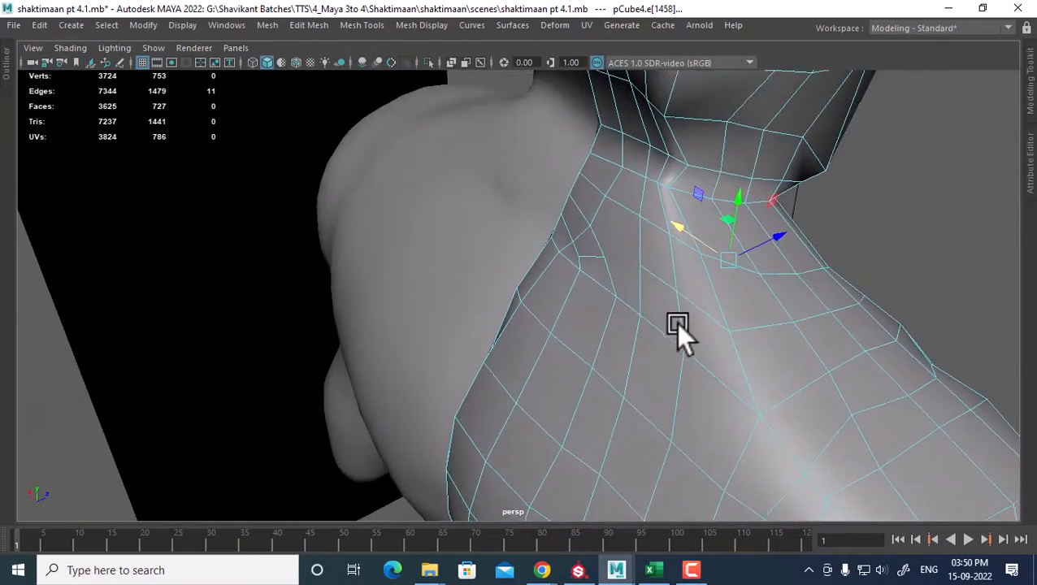
pyautogui.scroll(2, 675, 323)
pyautogui.moveTo(658, 215); pyautogui.dragTo(642, 171, button='right')
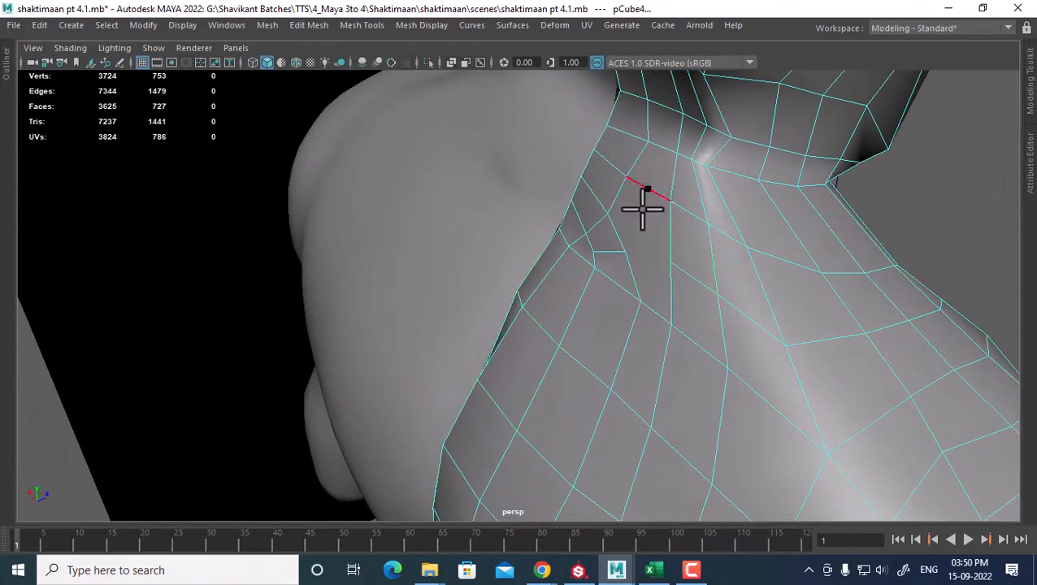
pyautogui.click(670, 262)
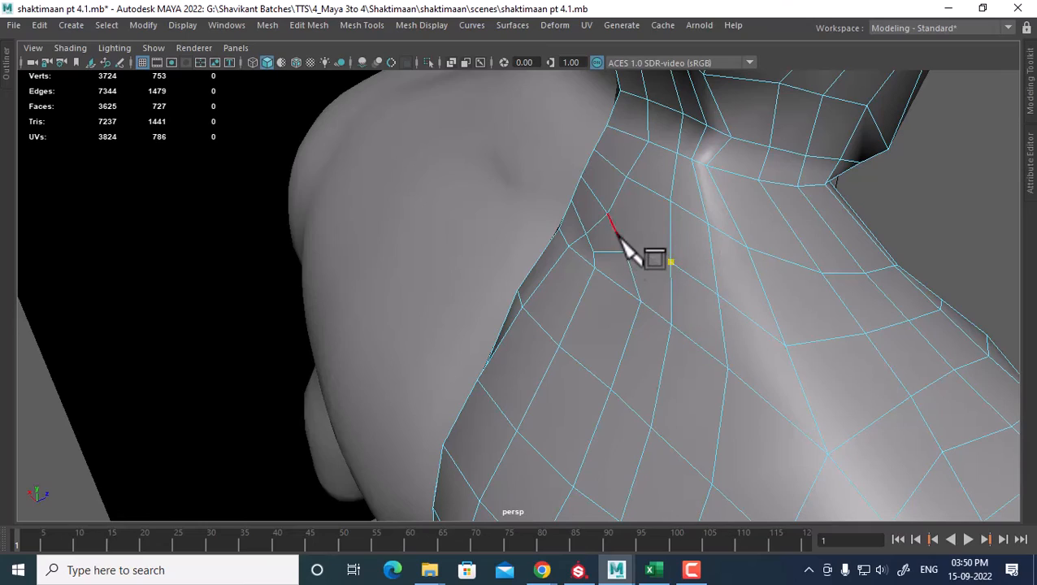
pyautogui.click(625, 250)
pyautogui.rightClick(649, 297)
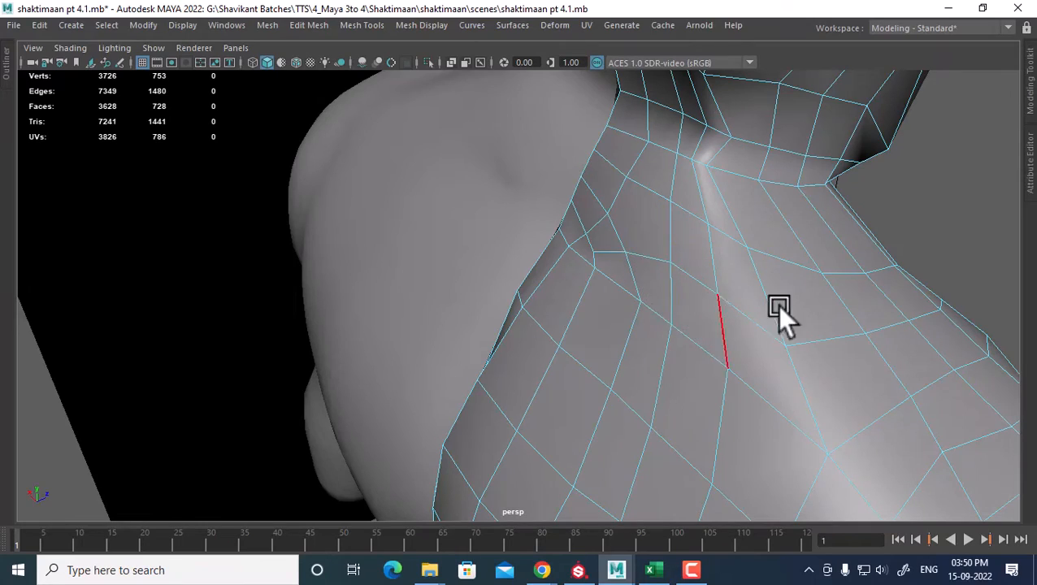
# Step: Select the edge loop running from the shoulder slope across to the chest centre line and hide the grid in the front view
pyautogui.keyDown('alt'); pyautogui.moveTo(778, 308); pyautogui.dragTo(664, 208); pyautogui.keyUp('alt')
pyautogui.keyDown('alt'); pyautogui.moveTo(664, 208); pyautogui.dragTo(701, 318, button='right'); pyautogui.keyUp('alt')
pyautogui.keyDown('alt'); pyautogui.moveTo(699, 318); pyautogui.dragTo(559, 213); pyautogui.keyUp('alt')
pyautogui.moveTo(559, 213); pyautogui.dragTo(507, 186, button='right')
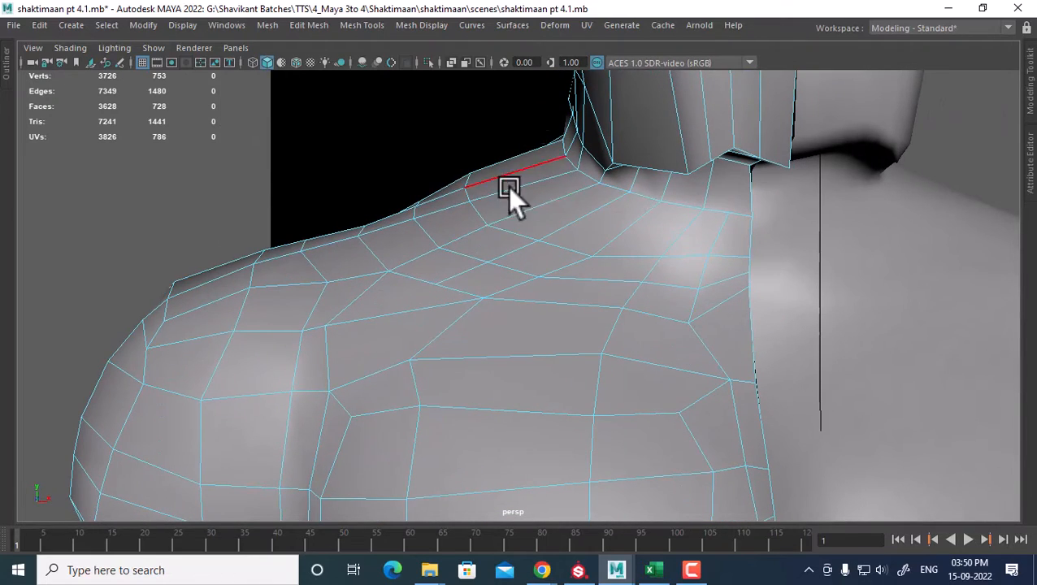
pyautogui.doubleClick(465, 190)
pyautogui.keyDown('alt'); pyautogui.moveTo(603, 254); pyautogui.dragTo(673, 287); pyautogui.keyUp('alt')
pyautogui.press('space')
pyautogui.click(674, 312)
pyautogui.keyDown('alt'); pyautogui.moveTo(631, 210); pyautogui.dragTo(631, 369, button='middle'); pyautogui.keyUp('alt')
pyautogui.press('f')
pyautogui.scroll(-4, 558, 264)
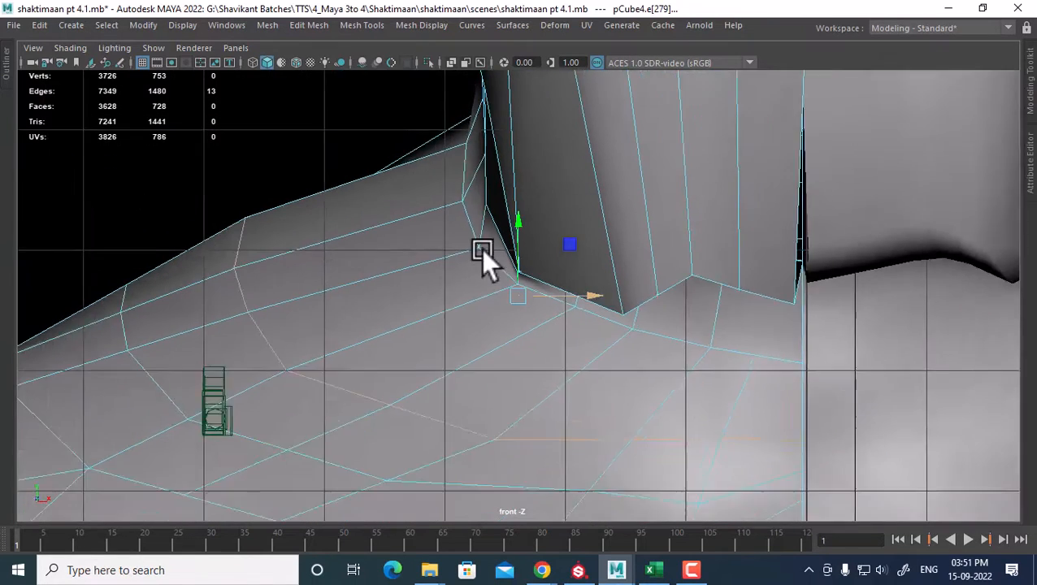
pyautogui.click(142, 63)
pyautogui.scroll(1, 426, 216)
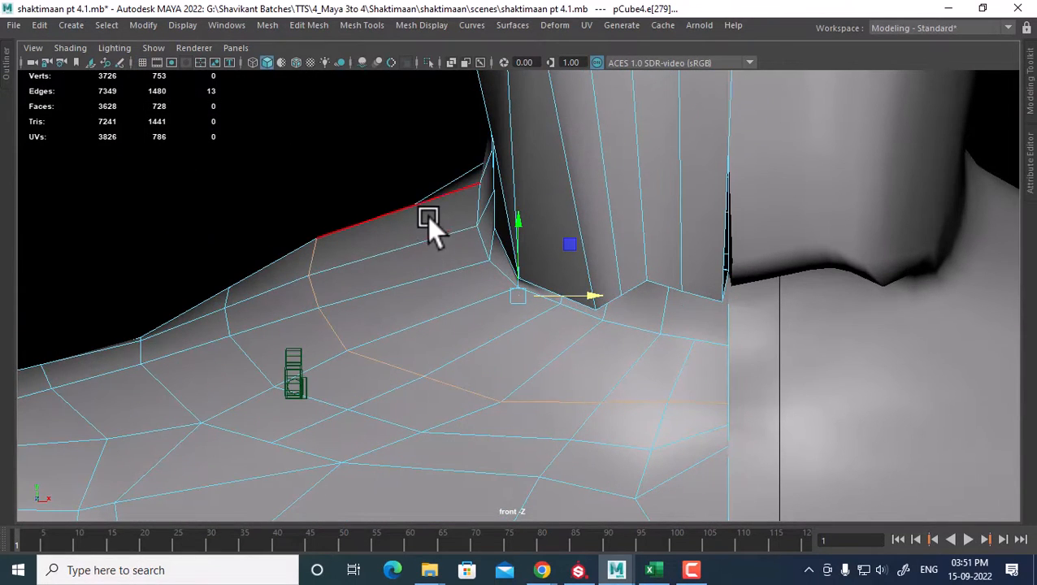
# Step: Remove the unwanted edges from the loop selection and slide the remaining front shoulder edges toward the neck
pyautogui.moveTo(427, 216); pyautogui.dragTo(437, 96, button='right')
pyautogui.press('space')
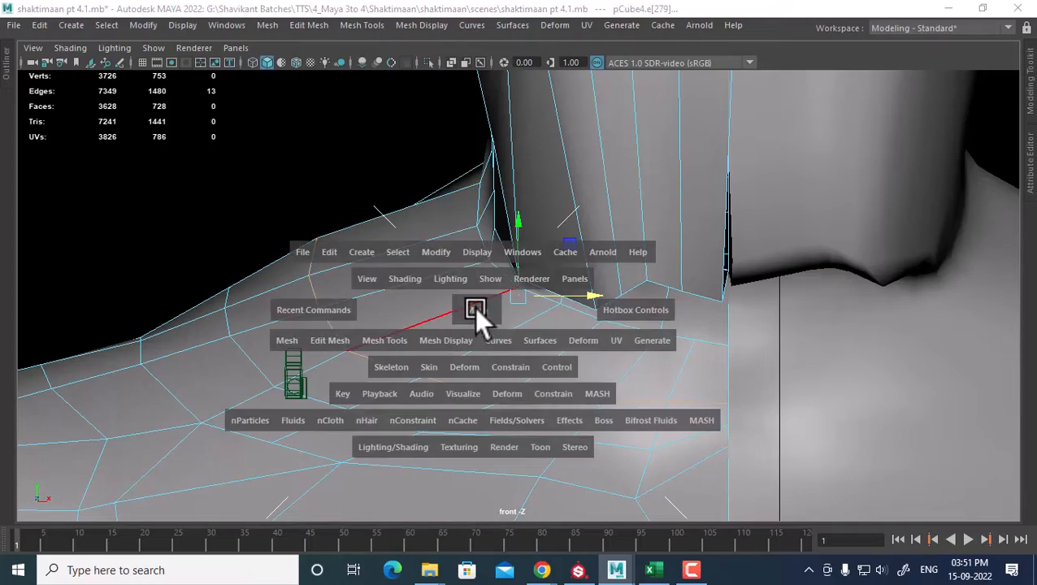
pyautogui.moveTo(474, 307); pyautogui.dragTo(473, 268)
pyautogui.keyDown('alt'); pyautogui.moveTo(584, 321); pyautogui.dragTo(641, 262); pyautogui.keyUp('alt')
pyautogui.keyDown('alt'); pyautogui.moveTo(640, 263); pyautogui.dragTo(638, 293, button='middle'); pyautogui.keyUp('alt')
pyautogui.keyDown('ctrl'); pyautogui.moveTo(451, 139); pyautogui.dragTo(535, 250); pyautogui.keyUp('ctrl')
pyautogui.press('space')
pyautogui.keyDown('shift'); pyautogui.moveTo(493, 185); pyautogui.dragTo(484, 305, button='right'); pyautogui.keyUp('shift')
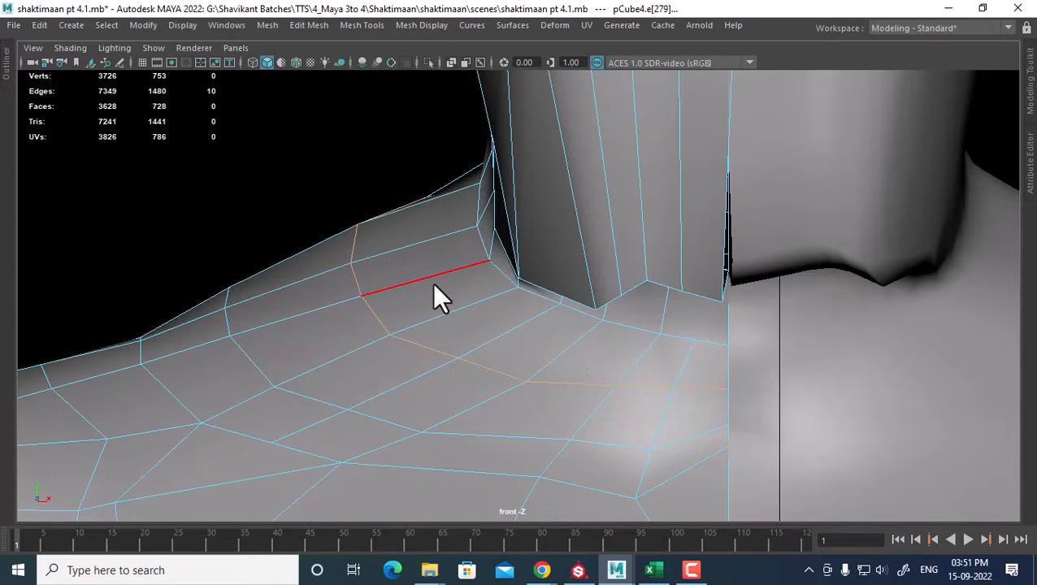
pyautogui.press('space')
# Step: On the topology reference body, select the three edges along the trapezius slope in the front view
pyautogui.hotkey('alt', 'Tab')
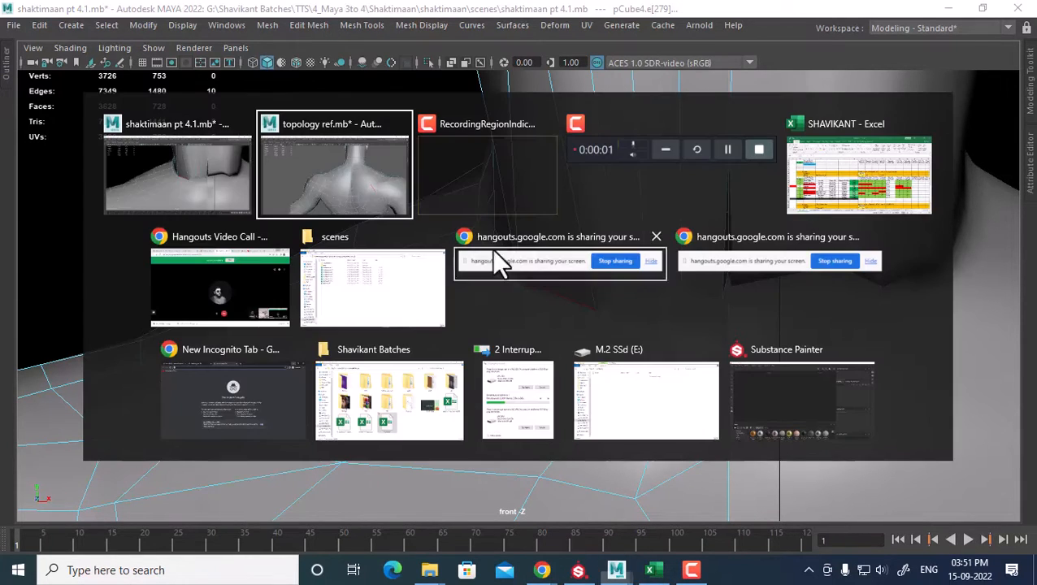
pyautogui.click(384, 179)
pyautogui.moveTo(580, 214); pyautogui.dragTo(579, 258)
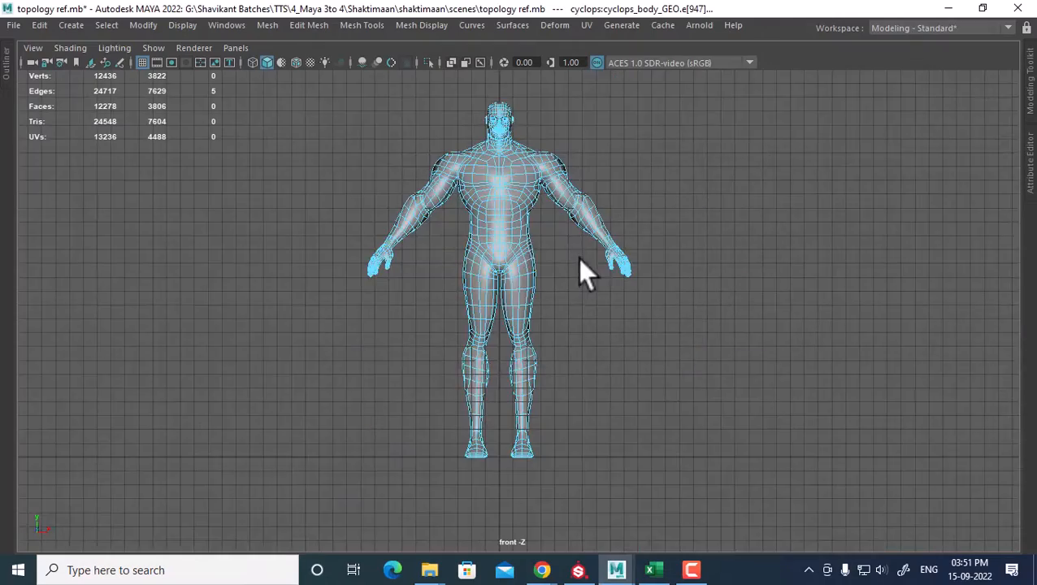
pyautogui.scroll(5, 463, 325)
pyautogui.scroll(8, 540, 320)
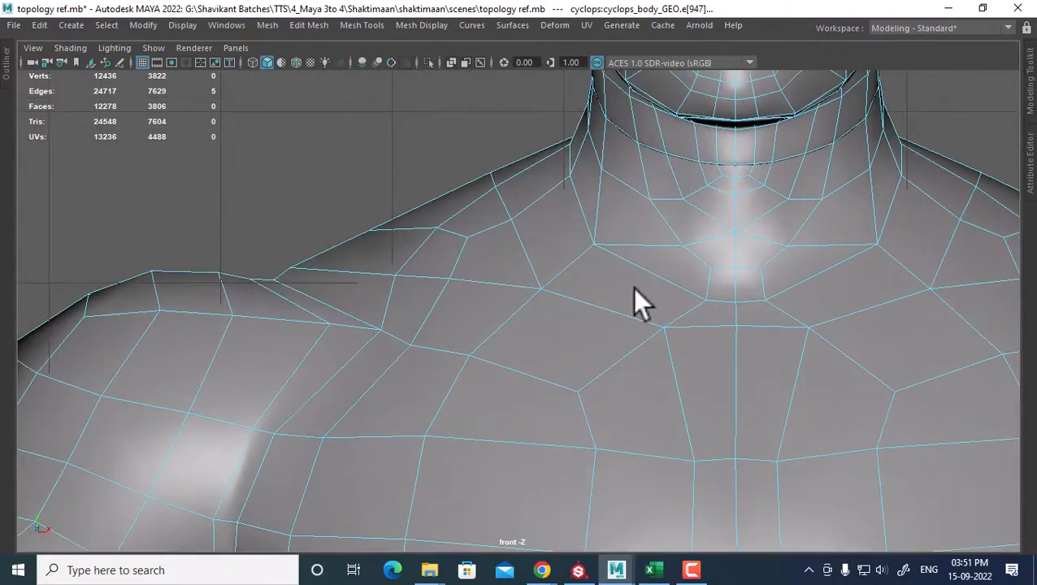
pyautogui.moveTo(617, 150); pyautogui.dragTo(605, 57, button='right')
pyautogui.click(516, 158)
pyautogui.keyDown('shift'); pyautogui.click(403, 209); pyautogui.keyUp('shift')
pyautogui.keyDown('shift'); pyautogui.click(338, 244); pyautogui.keyUp('shift')
# Step: Inspect the selected trapezius edges on the reference body from the side in the perspective view
pyautogui.press('space')
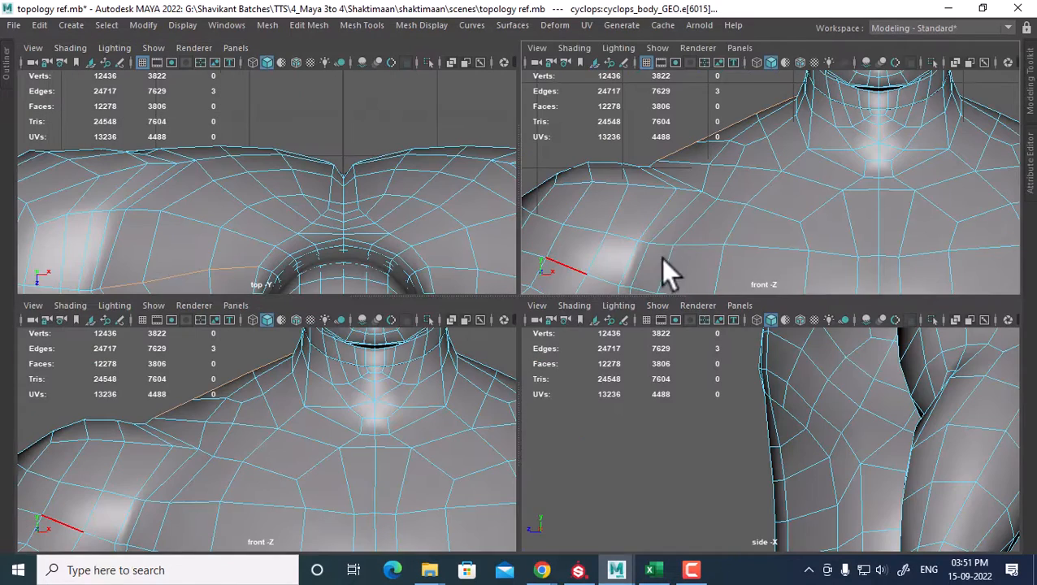
pyautogui.keyDown('alt'); pyautogui.moveTo(769, 194); pyautogui.dragTo(833, 499); pyautogui.keyUp('alt')
pyautogui.keyDown('alt'); pyautogui.moveTo(833, 499); pyautogui.dragTo(854, 431, button='right'); pyautogui.keyUp('alt')
pyautogui.keyDown('alt'); pyautogui.moveTo(834, 423); pyautogui.dragTo(824, 469, button='middle'); pyautogui.keyUp('alt')
pyautogui.press('space')
pyautogui.moveTo(824, 469); pyautogui.dragTo(730, 462)
pyautogui.keyDown('alt'); pyautogui.moveTo(730, 462); pyautogui.dragTo(656, 390, button='middle'); pyautogui.keyUp('alt')
pyautogui.keyDown('alt'); pyautogui.moveTo(657, 391); pyautogui.dragTo(754, 410, button='right'); pyautogui.keyUp('alt')
pyautogui.keyDown('alt'); pyautogui.moveTo(754, 409); pyautogui.dragTo(744, 497, button='middle'); pyautogui.keyUp('alt')
pyautogui.keyDown('alt'); pyautogui.moveTo(744, 498); pyautogui.dragTo(774, 497, button='right'); pyautogui.keyUp('alt')
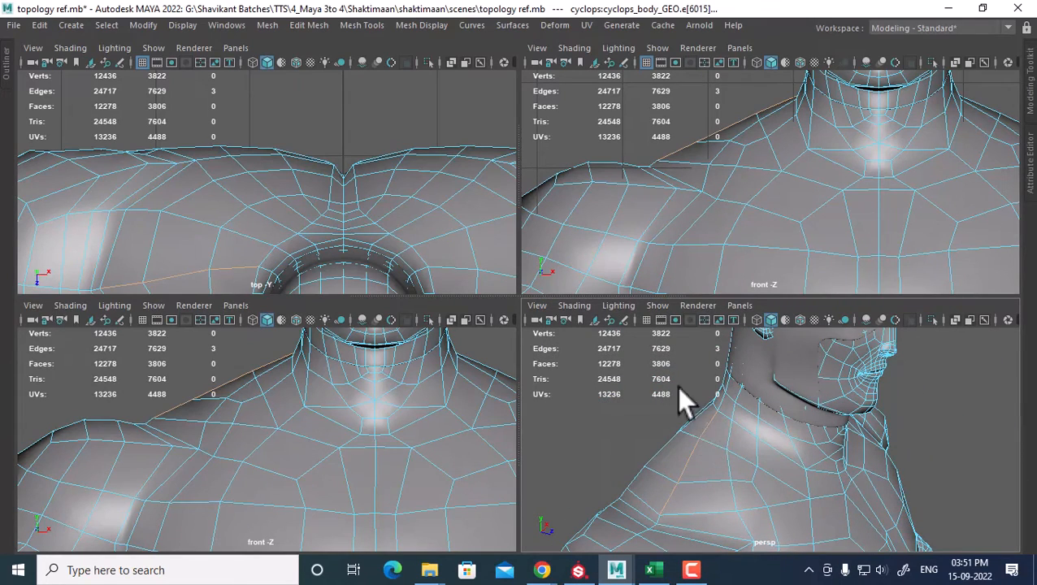
# Step: Select the two matching edges along the Shaktimaan model's trapezius slope and return to the perspective view
pyautogui.hotkey('alt', 'Tab')
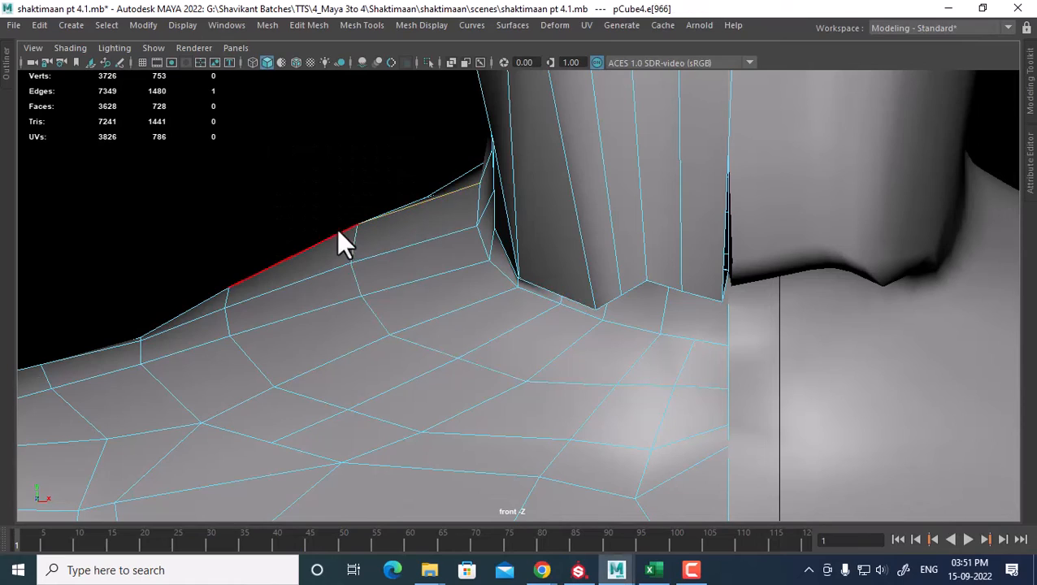
pyautogui.keyDown('shift'); pyautogui.click(337, 229); pyautogui.keyUp('shift')
pyautogui.press('space')
pyautogui.moveTo(449, 296); pyautogui.dragTo(451, 159)
# Step: Compare the edge flow over the Shaktimaan model's shoulder with the reference body's shoulder from the side
pyautogui.keyDown('alt'); pyautogui.moveTo(488, 244); pyautogui.dragTo(596, 366); pyautogui.keyUp('alt')
pyautogui.keyDown('alt'); pyautogui.moveTo(596, 366); pyautogui.dragTo(590, 341, button='right'); pyautogui.keyUp('alt')
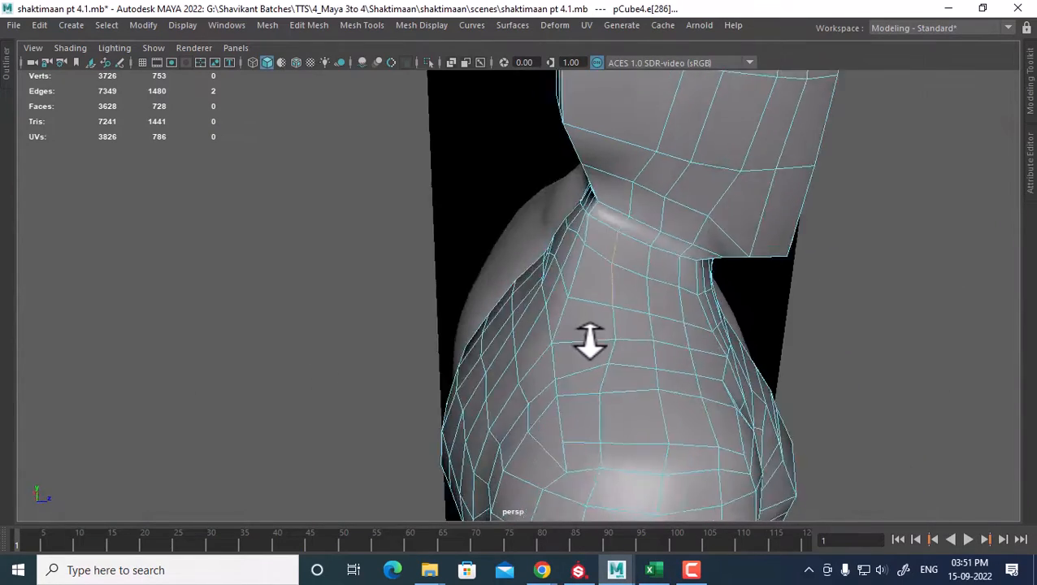
pyautogui.keyDown('alt'); pyautogui.moveTo(590, 342); pyautogui.dragTo(569, 333); pyautogui.keyUp('alt')
pyautogui.keyDown('alt'); pyautogui.moveTo(569, 333); pyautogui.dragTo(612, 245, button='middle'); pyautogui.keyUp('alt')
pyautogui.keyDown('alt'); pyautogui.moveTo(611, 245); pyautogui.dragTo(579, 287); pyautogui.keyUp('alt')
pyautogui.keyDown('alt'); pyautogui.moveTo(579, 287); pyautogui.dragTo(603, 310, button='right'); pyautogui.keyUp('alt')
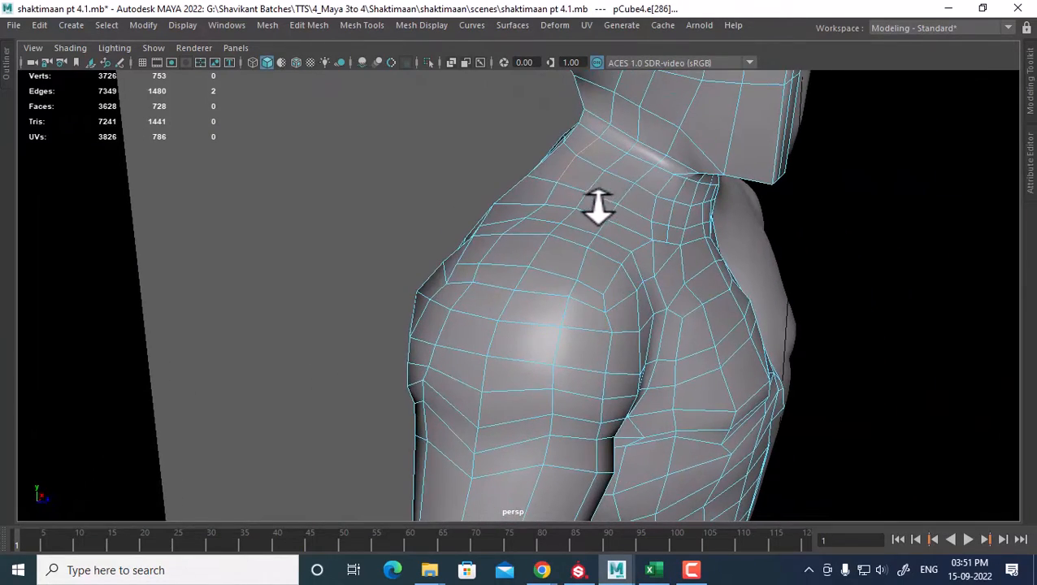
pyautogui.keyDown('alt'); pyautogui.moveTo(598, 205); pyautogui.dragTo(618, 206, button='right'); pyautogui.keyUp('alt')
pyautogui.hotkey('alt', 'Tab')
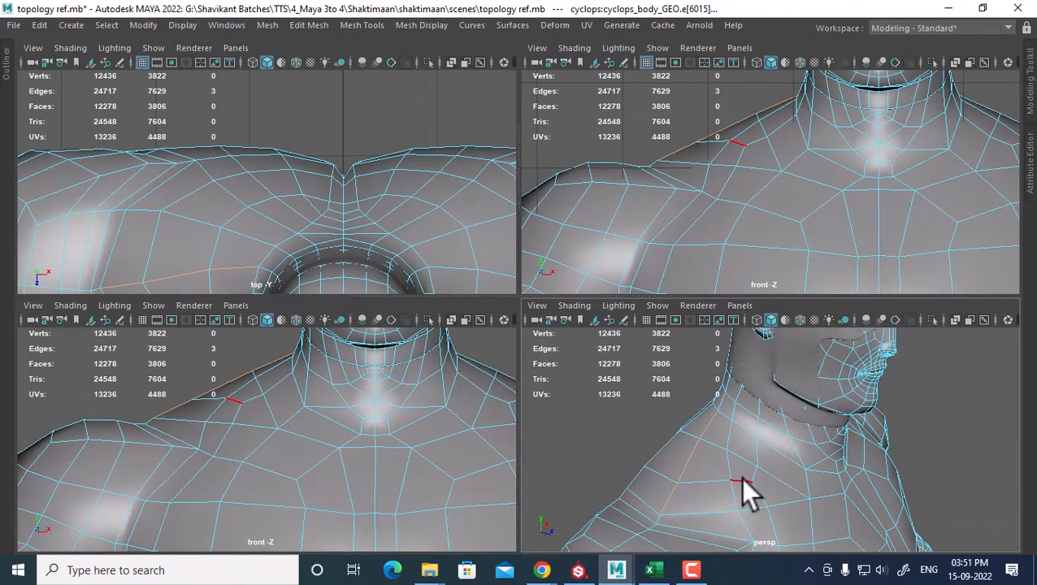
pyautogui.keyDown('alt'); pyautogui.moveTo(741, 481); pyautogui.dragTo(802, 410); pyautogui.keyUp('alt')
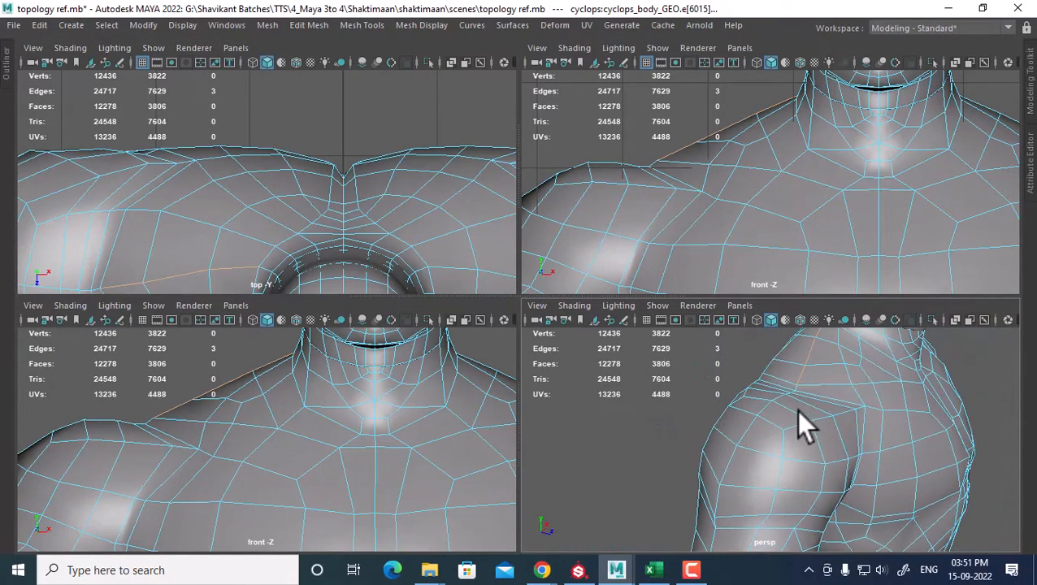
pyautogui.hotkey('alt', 'Tab')
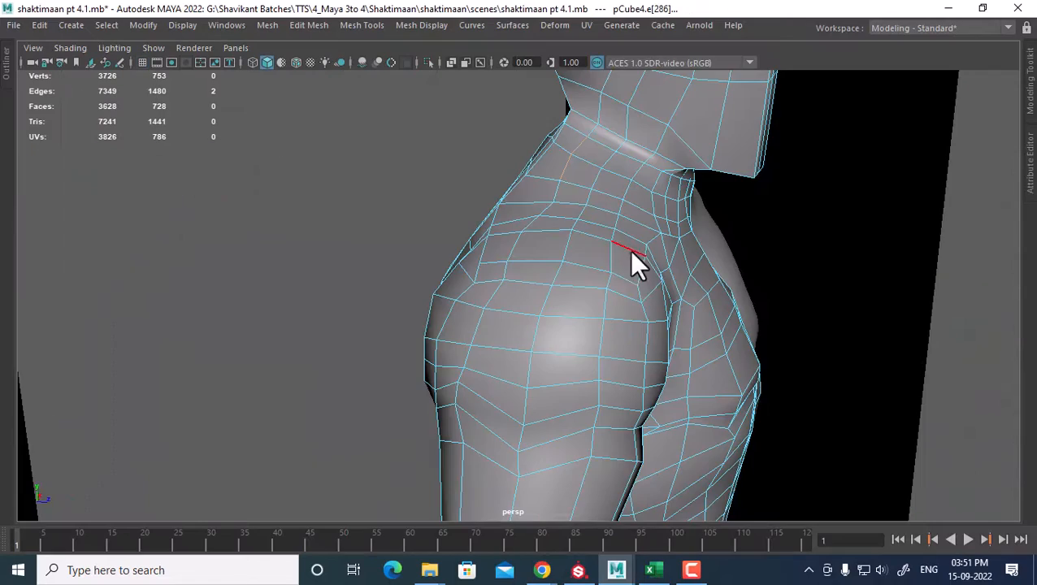
# Step: Select the edge loop running from the neck over the shoulder and view it on the trapezius in the front view
pyautogui.doubleClick(592, 176)
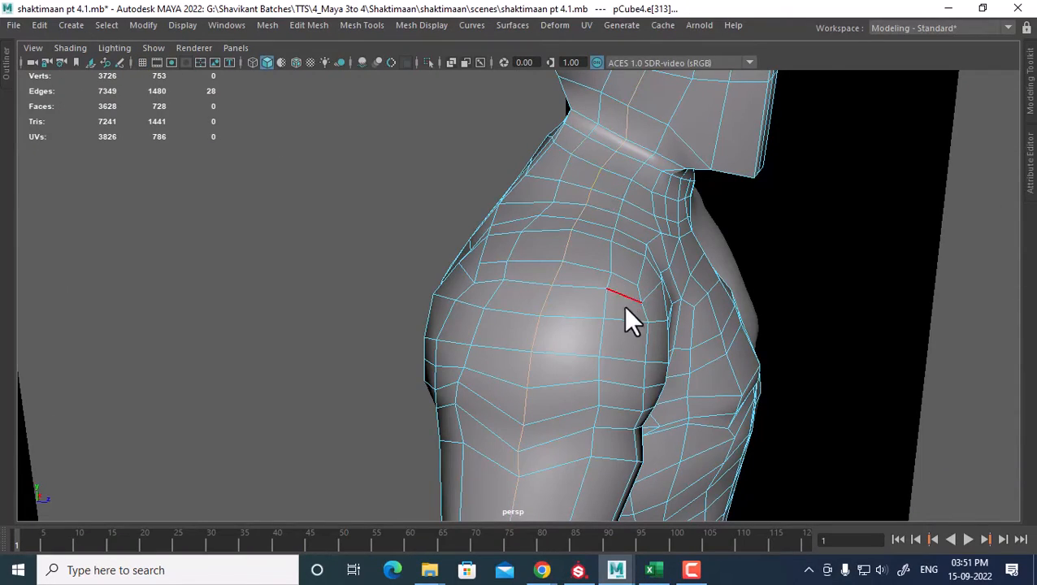
pyautogui.keyDown('alt'); pyautogui.moveTo(623, 306); pyautogui.dragTo(550, 299); pyautogui.keyUp('alt')
pyautogui.press('space')
pyautogui.moveTo(617, 276); pyautogui.dragTo(625, 307)
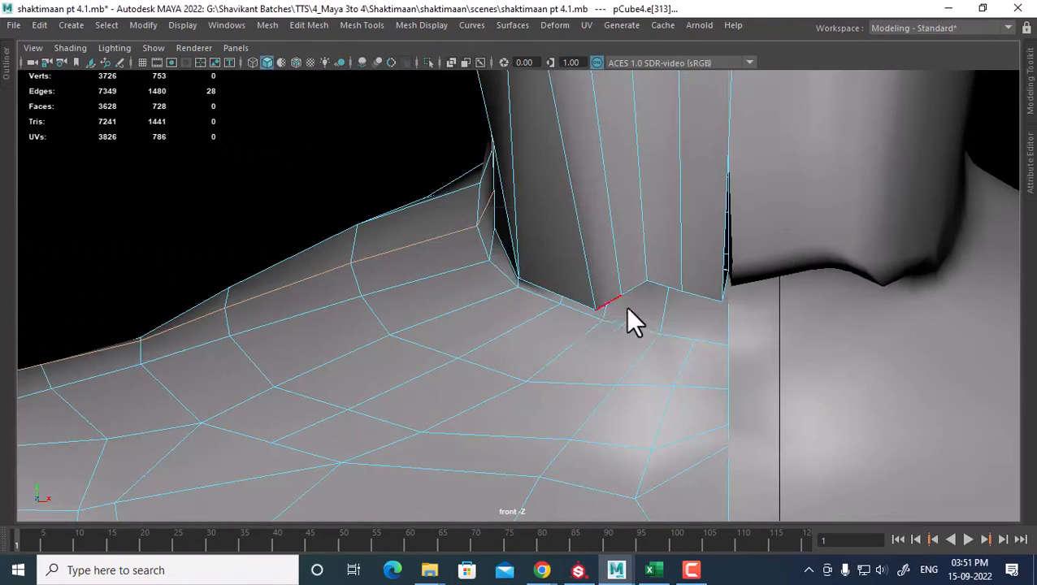
pyautogui.keyDown('alt'); pyautogui.moveTo(445, 309); pyautogui.dragTo(680, 317, button='right'); pyautogui.keyUp('alt')
# Step: Raise two vertices along the Shaktimaan model's trapezius slope toward the shoulder outline
pyautogui.moveTo(658, 191); pyautogui.dragTo(580, 207, button='right')
pyautogui.click(551, 251)
pyautogui.press('w')
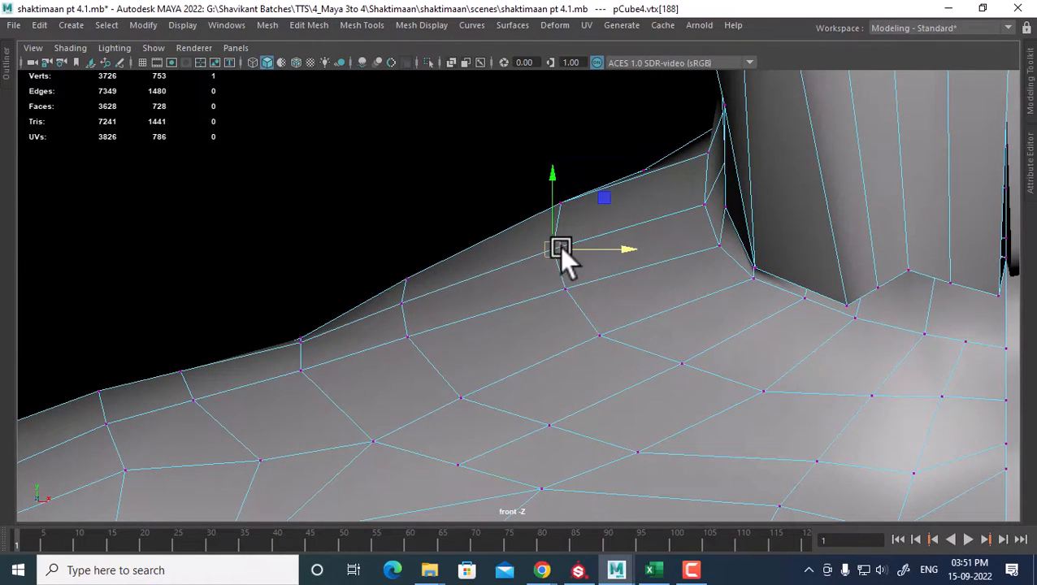
pyautogui.moveTo(559, 247); pyautogui.dragTo(562, 215)
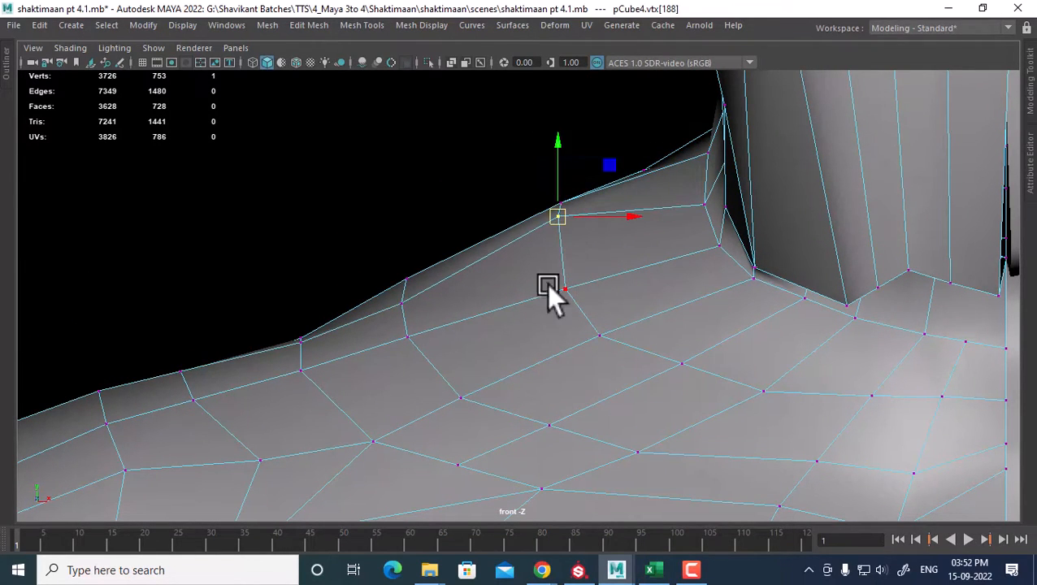
pyautogui.click(402, 293)
pyautogui.press('Right')
pyautogui.press('Right')
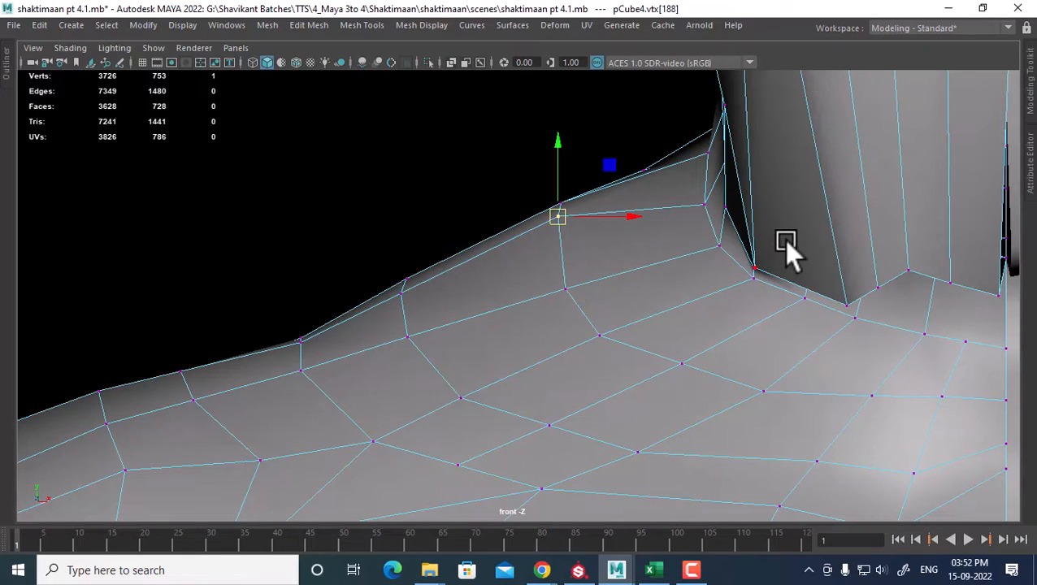
# Step: Raise the two neighbouring vertices at the base of the neck and the vertex beside them on the trapezius slope
pyautogui.moveTo(704, 206); pyautogui.dragTo(712, 186)
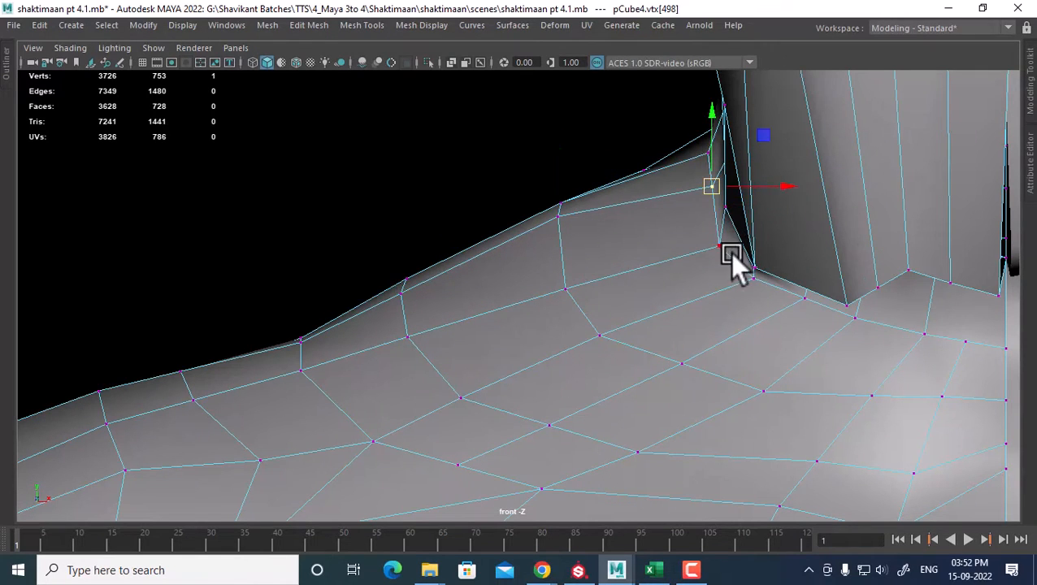
pyautogui.click(723, 251)
pyautogui.moveTo(719, 245); pyautogui.dragTo(719, 239)
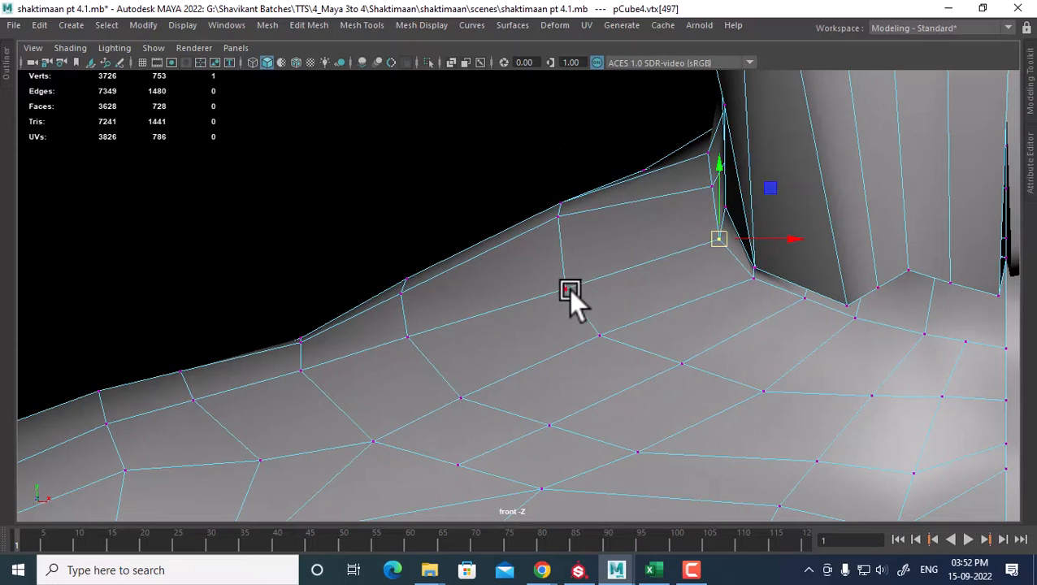
pyautogui.click(568, 290)
pyautogui.moveTo(569, 290); pyautogui.dragTo(572, 282)
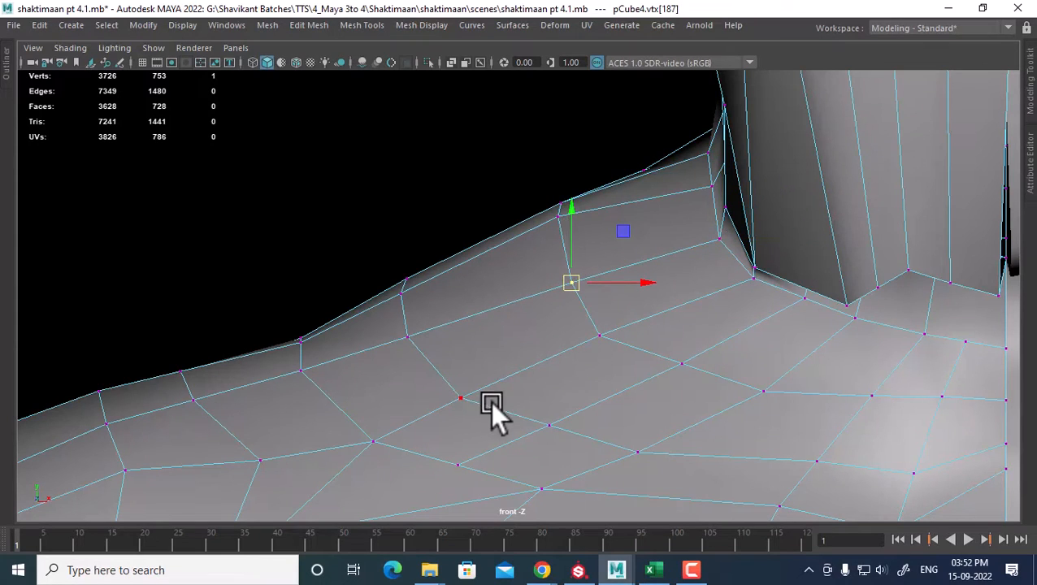
# Step: Return to the perspective view in object mode and select the body mesh from behind
pyautogui.keyDown('alt'); pyautogui.moveTo(574, 342); pyautogui.dragTo(564, 278, button='middle'); pyautogui.keyUp('alt')
pyautogui.scroll(-4, 563, 278)
pyautogui.press('space')
pyautogui.moveTo(629, 406); pyautogui.dragTo(576, 296)
pyautogui.moveTo(567, 146); pyautogui.dragTo(757, 128, button='right')
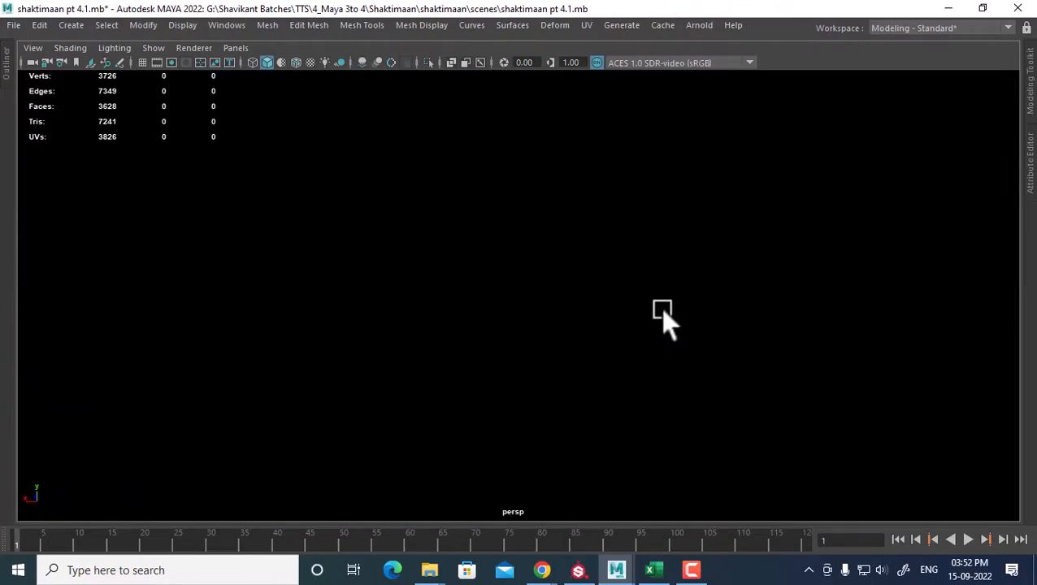
pyautogui.keyDown('alt'); pyautogui.moveTo(665, 317); pyautogui.dragTo(559, 328); pyautogui.keyUp('alt')
pyautogui.click(535, 311)
pyautogui.keyDown('alt'); pyautogui.moveTo(560, 328); pyautogui.dragTo(666, 295, button='right'); pyautogui.keyUp('alt')
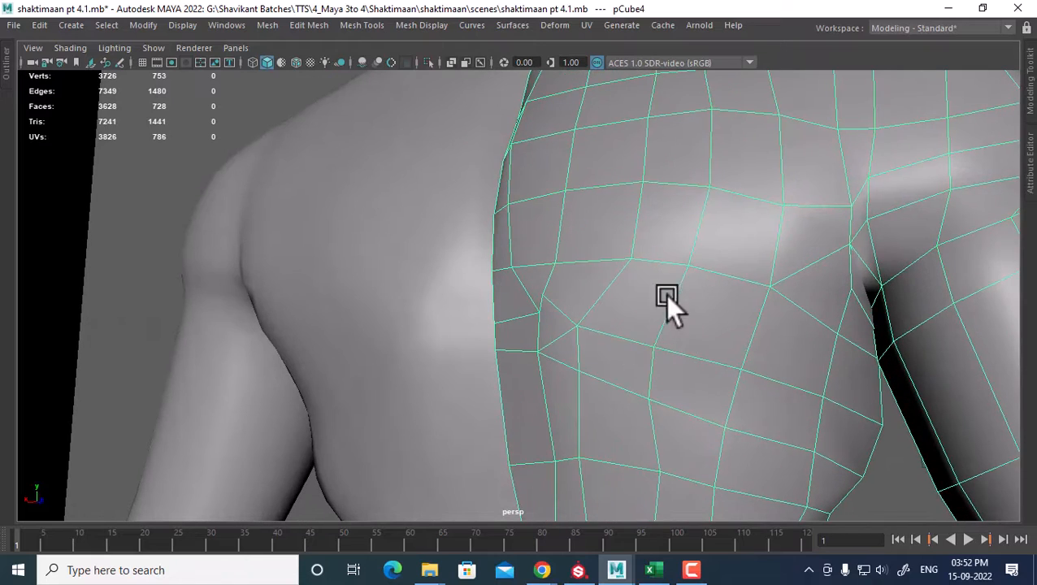
# Step: Examine the edge flow of the mid back around the poles beside the spine
pyautogui.moveTo(683, 150); pyautogui.dragTo(597, 150, button='right')
pyautogui.keyDown('alt'); pyautogui.moveTo(569, 300); pyautogui.dragTo(616, 295, button='right'); pyautogui.keyUp('alt')
pyautogui.keyDown('alt'); pyautogui.moveTo(616, 294); pyautogui.dragTo(685, 325); pyautogui.keyUp('alt')
pyautogui.moveTo(700, 150); pyautogui.dragTo(776, 128, button='right')
pyautogui.keyDown('alt'); pyautogui.moveTo(691, 329); pyautogui.dragTo(663, 368); pyautogui.keyUp('alt')
pyautogui.keyDown('alt'); pyautogui.moveTo(662, 368); pyautogui.dragTo(681, 374, button='right'); pyautogui.keyUp('alt')
pyautogui.keyDown('alt'); pyautogui.moveTo(681, 374); pyautogui.dragTo(697, 317, button='middle'); pyautogui.keyUp('alt')
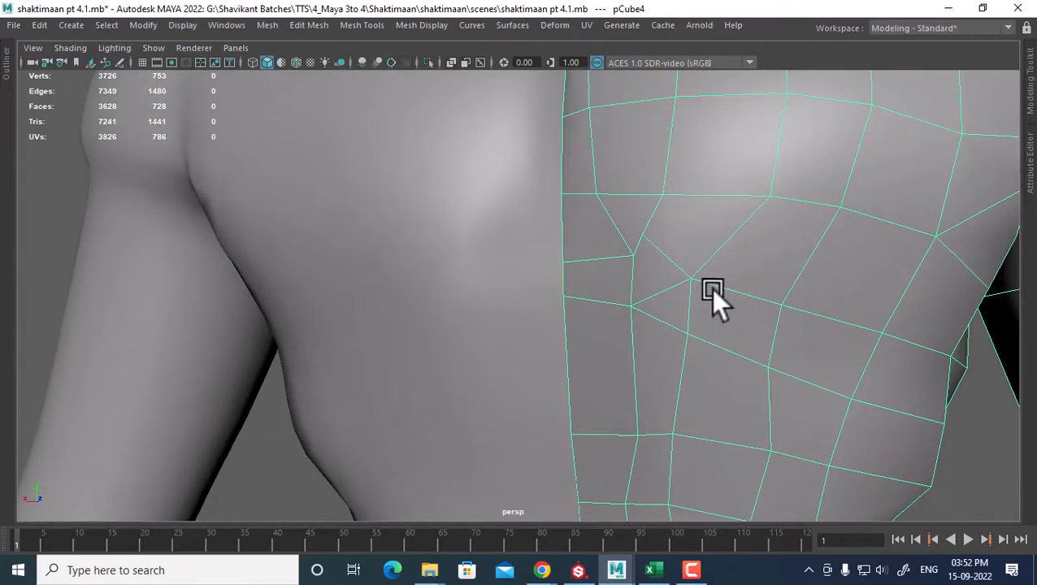
pyautogui.keyDown('alt'); pyautogui.moveTo(712, 290); pyautogui.dragTo(648, 290, button='right'); pyautogui.keyUp('alt')
pyautogui.keyDown('alt'); pyautogui.moveTo(649, 290); pyautogui.dragTo(665, 277); pyautogui.keyUp('alt')
pyautogui.keyDown('alt'); pyautogui.moveTo(666, 277); pyautogui.dragTo(669, 333, button='right'); pyautogui.keyUp('alt')
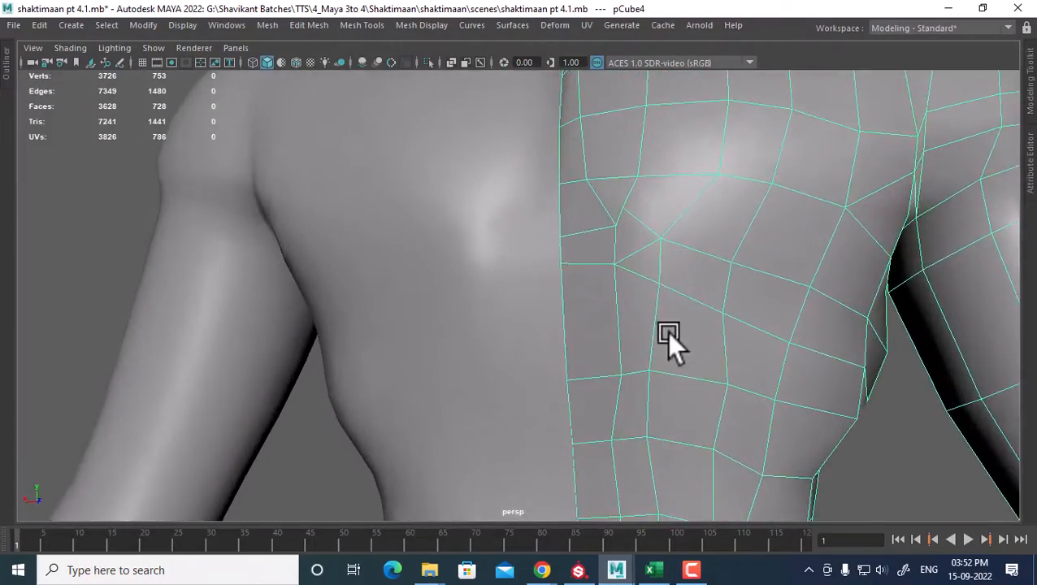
# Step: Preview the smoothed mesh and adjust the vertices around the poles beside the spine on the mid back
pyautogui.moveTo(713, 148); pyautogui.dragTo(618, 152, button='right')
pyautogui.click(623, 208)
pyautogui.keyDown('alt'); pyautogui.moveTo(673, 242); pyautogui.dragTo(689, 263); pyautogui.keyUp('alt')
pyautogui.scroll(1, 656, 253)
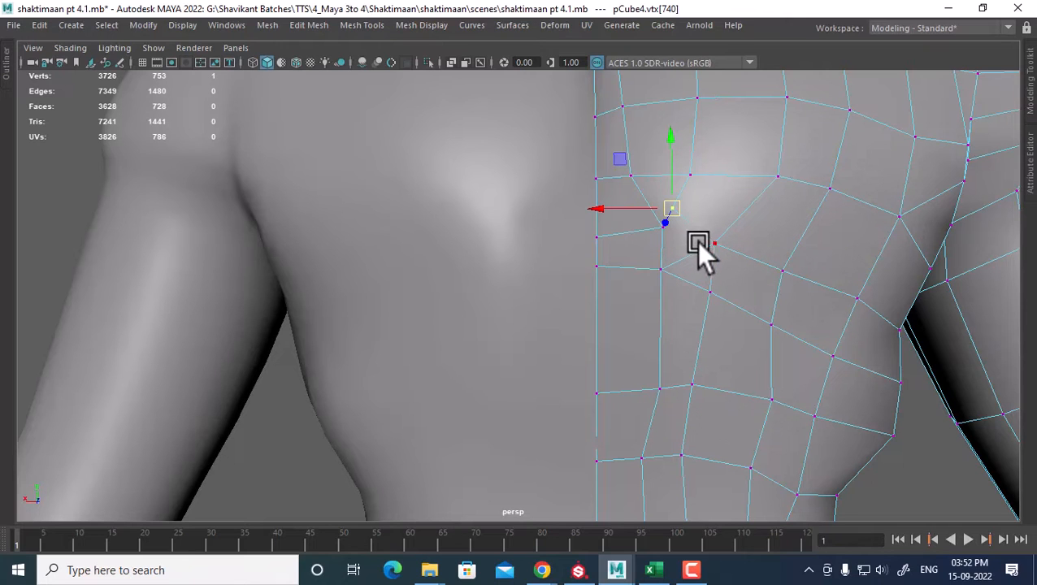
pyautogui.press('3')
pyautogui.keyDown('alt'); pyautogui.moveTo(718, 280); pyautogui.dragTo(685, 276); pyautogui.keyUp('alt')
pyautogui.press('1')
pyautogui.click(670, 261)
pyautogui.moveTo(616, 268); pyautogui.dragTo(600, 261)
pyautogui.click(660, 205)
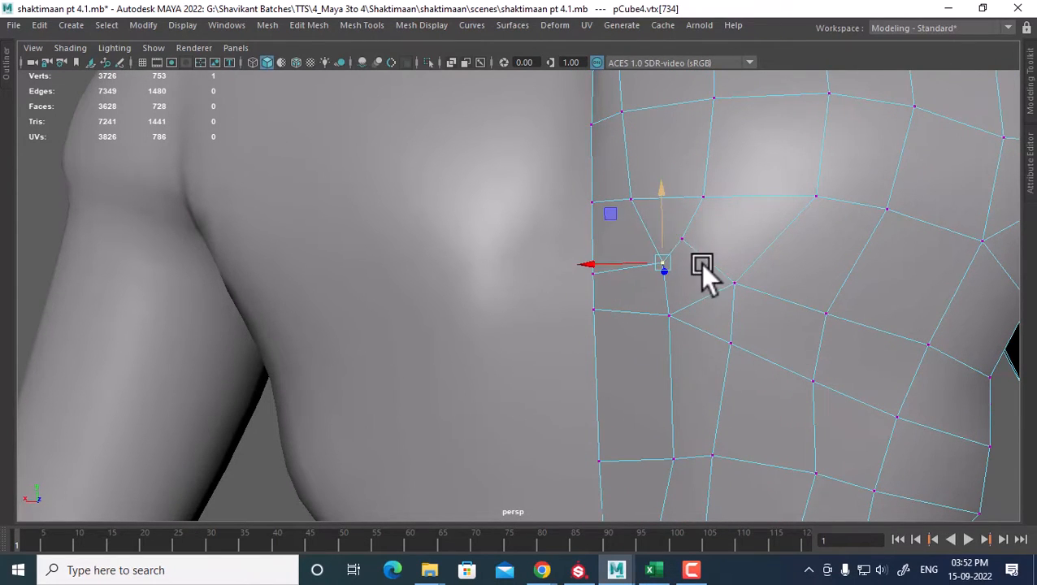
# Step: Average the vertex above the pole beside the spine and select the pole vertex next to it
pyautogui.keyDown('alt'); pyautogui.moveTo(700, 264); pyautogui.dragTo(654, 262); pyautogui.keyUp('alt')
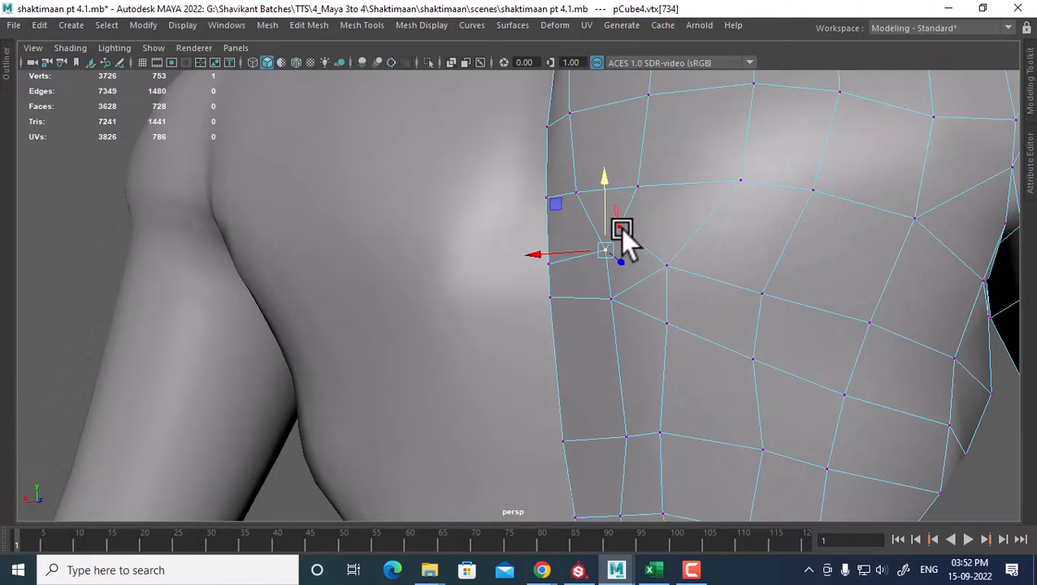
pyautogui.click(620, 226)
pyautogui.keyDown('shift'); pyautogui.moveTo(676, 219); pyautogui.dragTo(756, 195, button='right'); pyautogui.keyUp('shift')
pyautogui.click(664, 267)
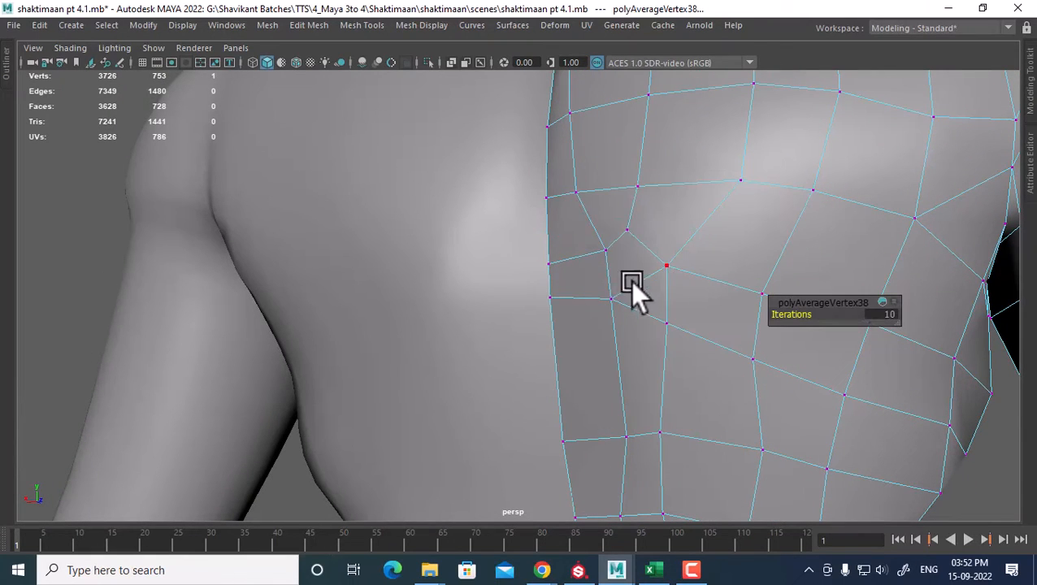
pyautogui.click(634, 216)
pyautogui.click(665, 265)
# Step: Delete the edge below the pole that joins the two neighbouring vertical edge lines beside the spine
pyautogui.keyDown('alt'); pyautogui.moveTo(704, 366); pyautogui.dragTo(715, 271, button='middle'); pyautogui.keyUp('alt')
pyautogui.keyDown('alt'); pyautogui.moveTo(716, 271); pyautogui.dragTo(670, 281, button='right'); pyautogui.keyUp('alt')
pyautogui.keyDown('alt'); pyautogui.moveTo(669, 281); pyautogui.dragTo(655, 269); pyautogui.keyUp('alt')
pyautogui.moveTo(654, 269)
pyautogui.keyDown('alt'); pyautogui.mouseDown(button='right')
pyautogui.moveTo(654, 281)
pyautogui.moveTo(650, 266)
pyautogui.mouseUp(button='right'); pyautogui.keyUp('alt')
pyautogui.click(639, 235)
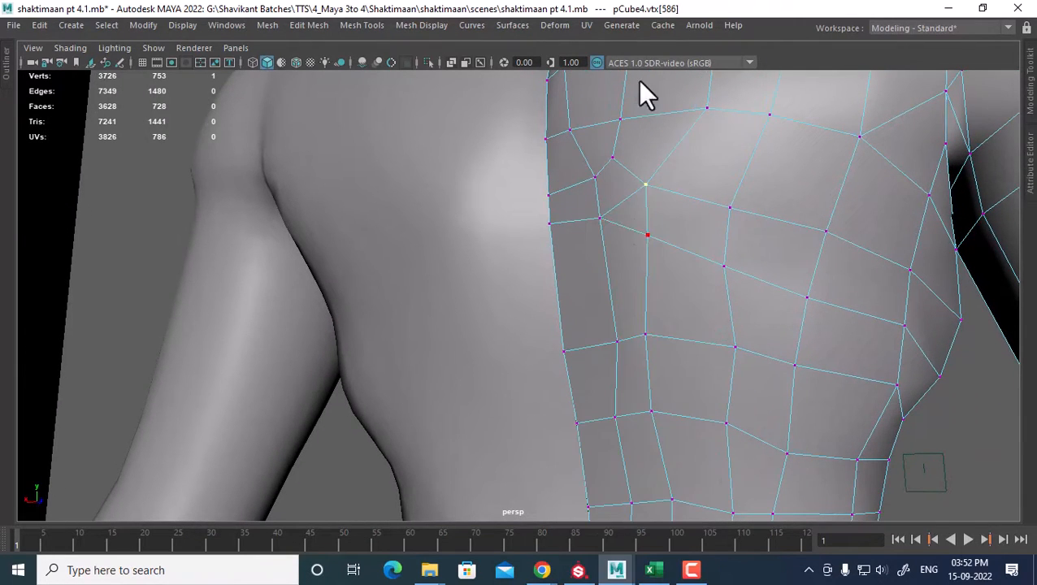
pyautogui.moveTo(645, 185); pyautogui.dragTo(642, 232)
pyautogui.click(624, 229)
pyautogui.keyDown('shift'); pyautogui.moveTo(716, 208); pyautogui.dragTo(629, 260, button='right'); pyautogui.keyUp('shift')
# Step: Cut a new edge with Multi-Cut from the vertex below the pole across two faces to the back's centre edge
pyautogui.keyDown('shift'); pyautogui.moveTo(697, 165); pyautogui.dragTo(587, 185, button='right'); pyautogui.keyUp('shift')
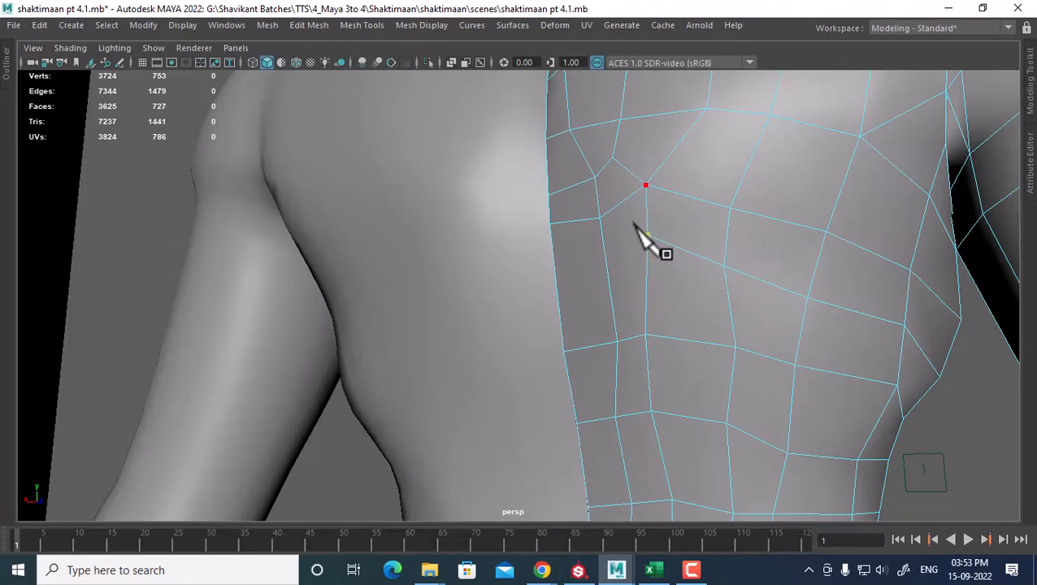
pyautogui.click(647, 235)
pyautogui.click(602, 251)
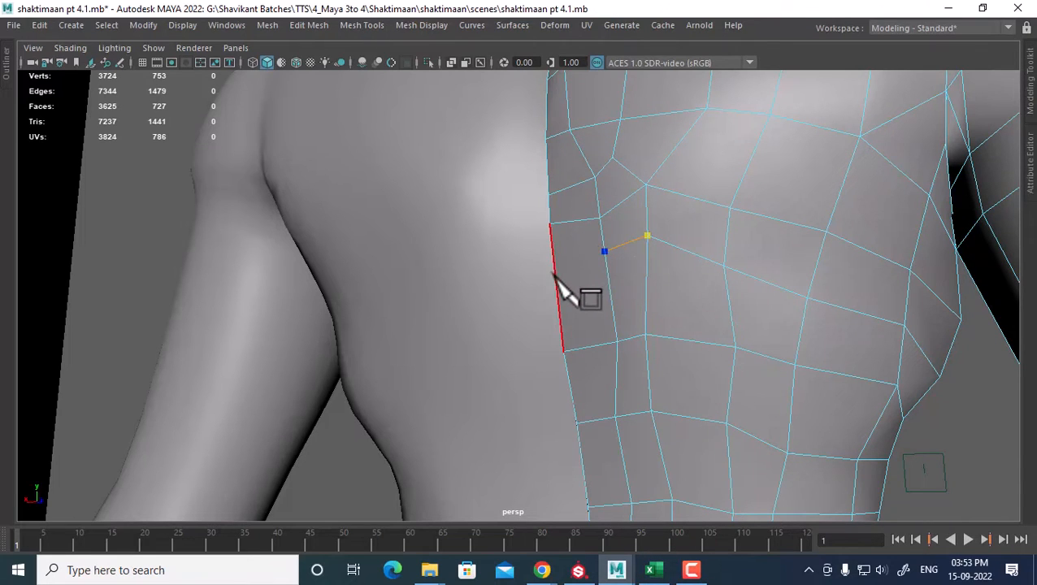
pyautogui.click(556, 276)
pyautogui.press('Return')
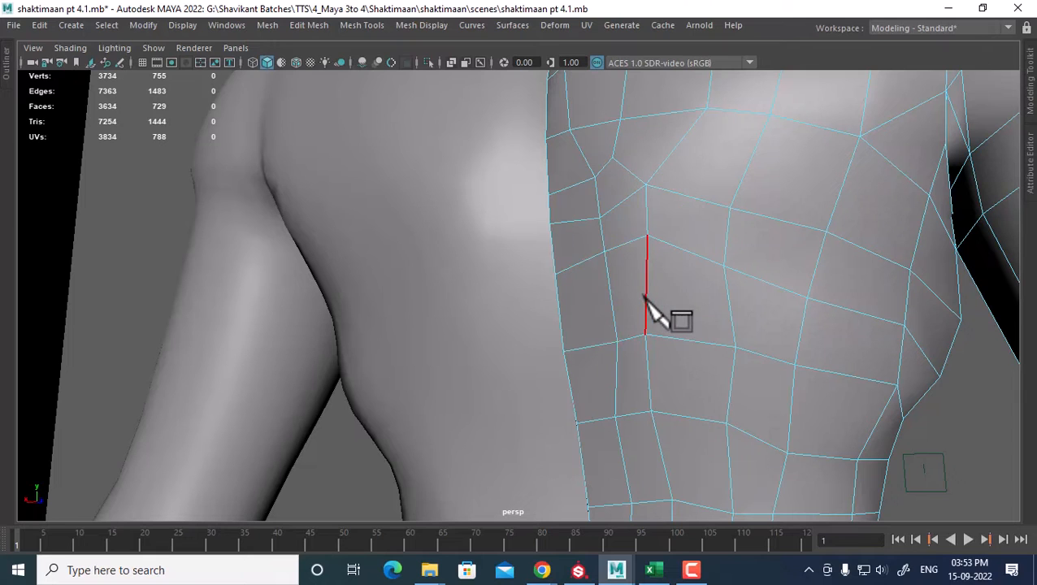
# Step: Reposition the vertices around the new cut to even out the faces beside the spine
pyautogui.moveTo(667, 190); pyautogui.dragTo(598, 148, button='right')
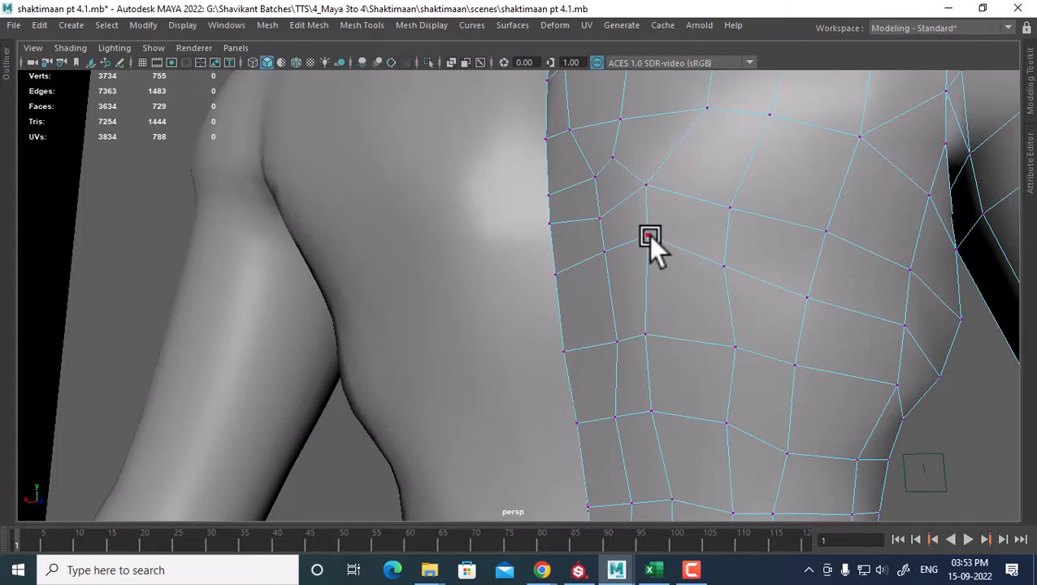
pyautogui.click(649, 235)
pyautogui.moveTo(648, 167)
pyautogui.mouseDown()
pyautogui.moveTo(656, 326)
pyautogui.moveTo(707, 210)
pyautogui.moveTo(677, 268)
pyautogui.moveTo(696, 273)
pyautogui.moveTo(681, 286)
pyautogui.moveTo(632, 220)
pyautogui.moveTo(652, 236)
pyautogui.moveTo(660, 296)
pyautogui.moveTo(624, 209)
pyautogui.moveTo(636, 180)
pyautogui.moveTo(663, 164)
pyautogui.mouseUp()
pyautogui.click(649, 225)
pyautogui.moveTo(666, 300); pyautogui.dragTo(636, 220)
pyautogui.click(692, 222)
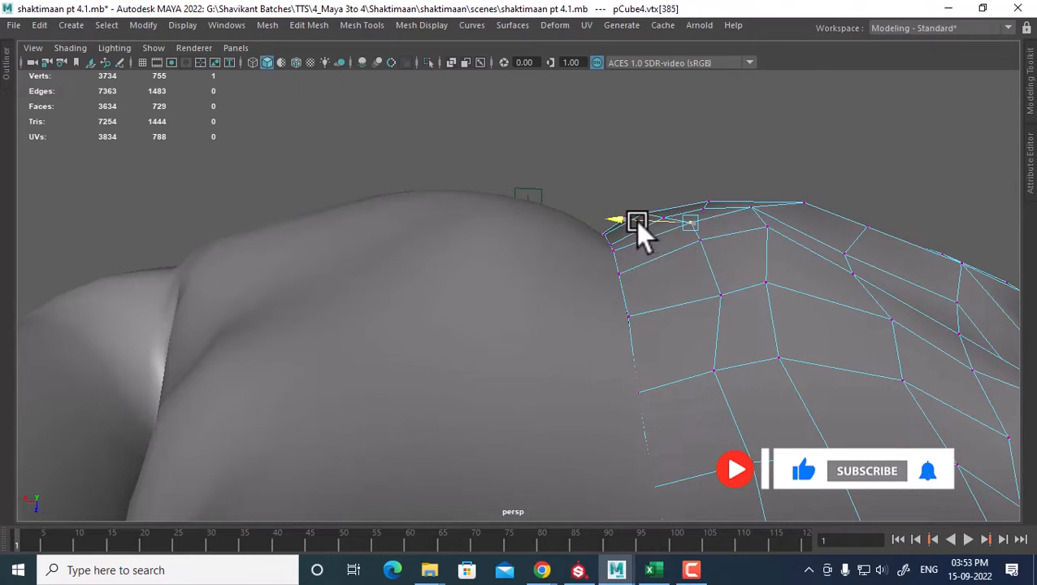
pyautogui.click(698, 239)
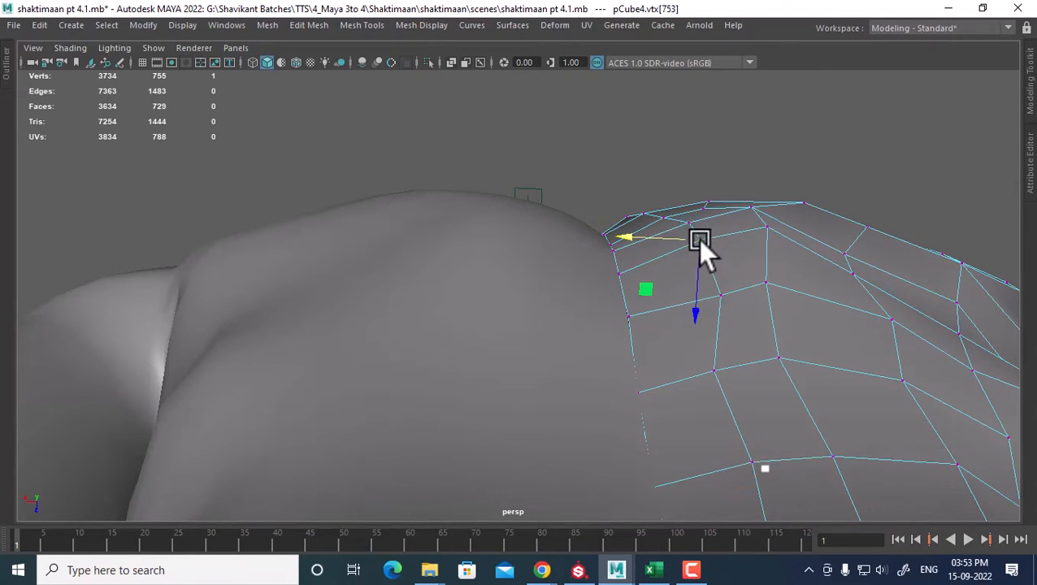
pyautogui.click(721, 297)
# Step: Select the four vertices running down the shoulder blade and average them
pyautogui.moveTo(670, 290); pyautogui.dragTo(737, 179)
pyautogui.scroll(-3, 703, 282)
pyautogui.click(738, 166)
pyautogui.keyDown('alt'); pyautogui.moveTo(740, 232); pyautogui.dragTo(736, 206); pyautogui.keyUp('alt')
pyautogui.keyDown('shift'); pyautogui.click(735, 205); pyautogui.keyUp('shift')
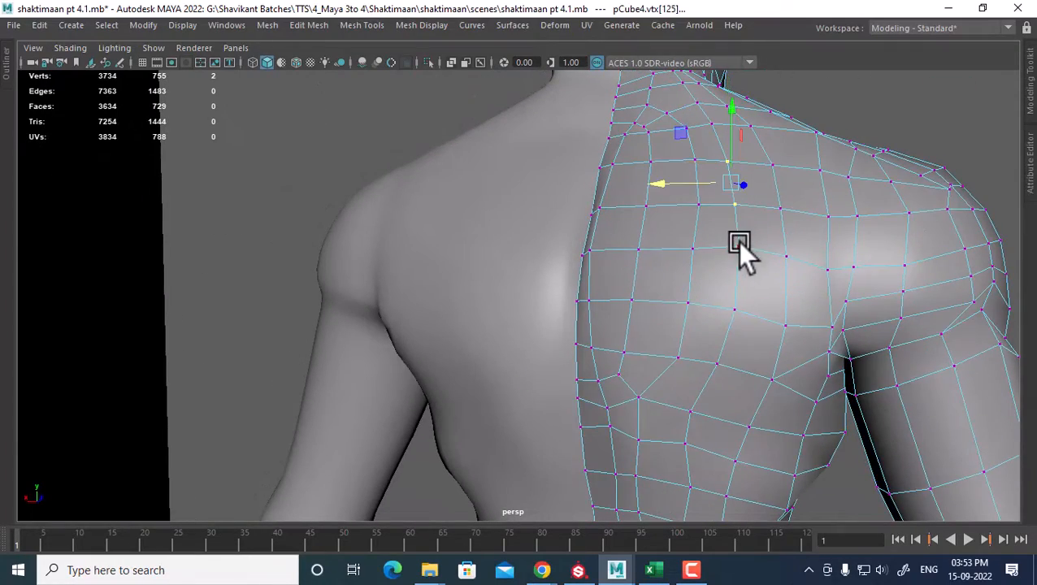
pyautogui.keyDown('shift'); pyautogui.click(735, 245); pyautogui.keyUp('shift')
pyautogui.keyDown('shift'); pyautogui.click(733, 309); pyautogui.keyUp('shift')
pyautogui.keyDown('alt'); pyautogui.moveTo(694, 312); pyautogui.dragTo(720, 237); pyautogui.keyUp('alt')
pyautogui.keyDown('shift'); pyautogui.moveTo(720, 237); pyautogui.dragTo(768, 214, button='right'); pyautogui.keyUp('shift')
# Step: Select the column of six vertices from the upper shoulder down past the shoulder blade and average them
pyautogui.keyDown('alt'); pyautogui.moveTo(751, 251); pyautogui.dragTo(726, 258); pyautogui.keyUp('alt')
pyautogui.click(690, 299)
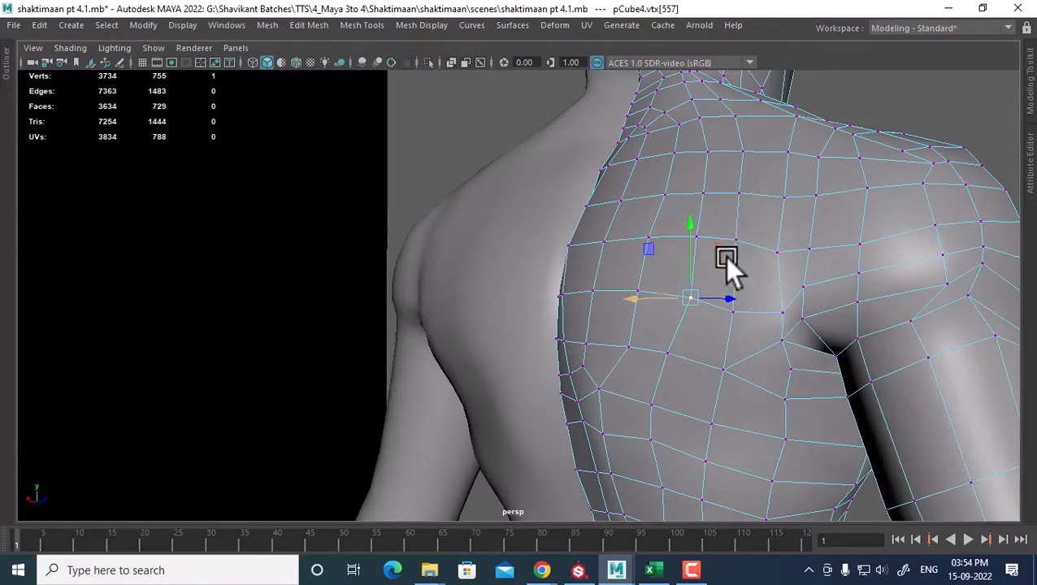
pyautogui.click(736, 117)
pyautogui.keyDown('shift'); pyautogui.click(737, 155); pyautogui.keyUp('shift')
pyautogui.keyDown('shift'); pyautogui.click(739, 196); pyautogui.keyUp('shift')
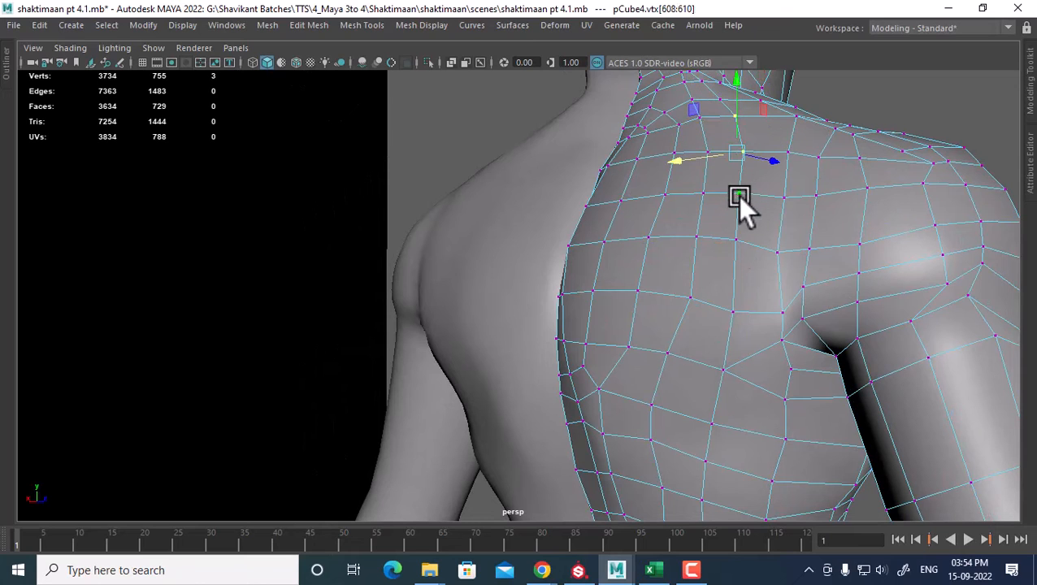
pyautogui.keyDown('shift'); pyautogui.click(733, 240); pyautogui.keyUp('shift')
pyautogui.keyDown('shift'); pyautogui.click(733, 312); pyautogui.keyUp('shift')
pyautogui.keyDown('shift'); pyautogui.click(721, 365); pyautogui.keyUp('shift')
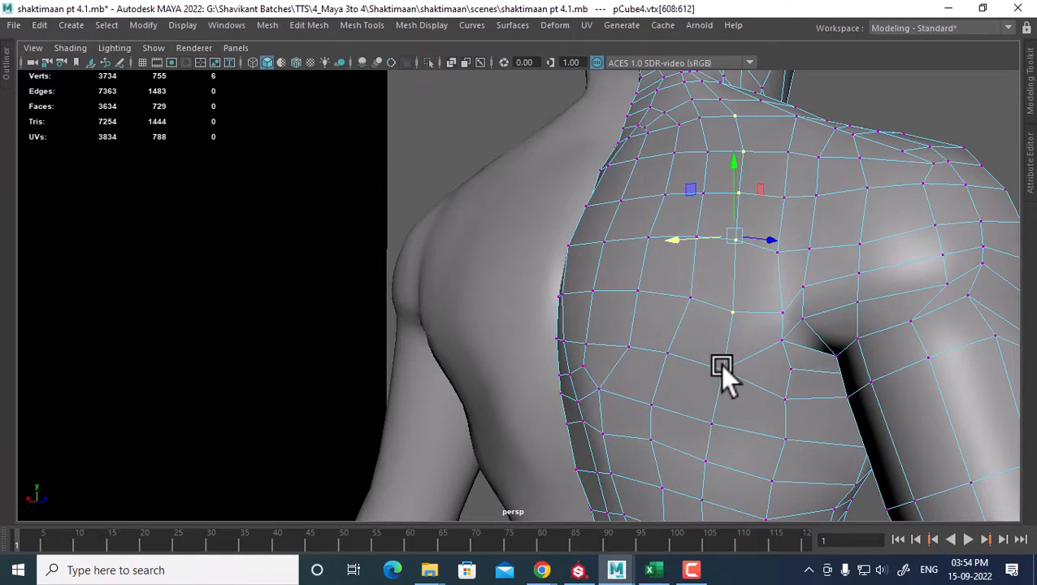
pyautogui.keyDown('shift'); pyautogui.moveTo(756, 241); pyautogui.dragTo(821, 213, button='right'); pyautogui.keyUp('shift')
# Step: Shift the averaged column of back vertices slightly outward toward the arm
pyautogui.keyDown('alt'); pyautogui.moveTo(838, 213); pyautogui.dragTo(746, 229); pyautogui.keyUp('alt')
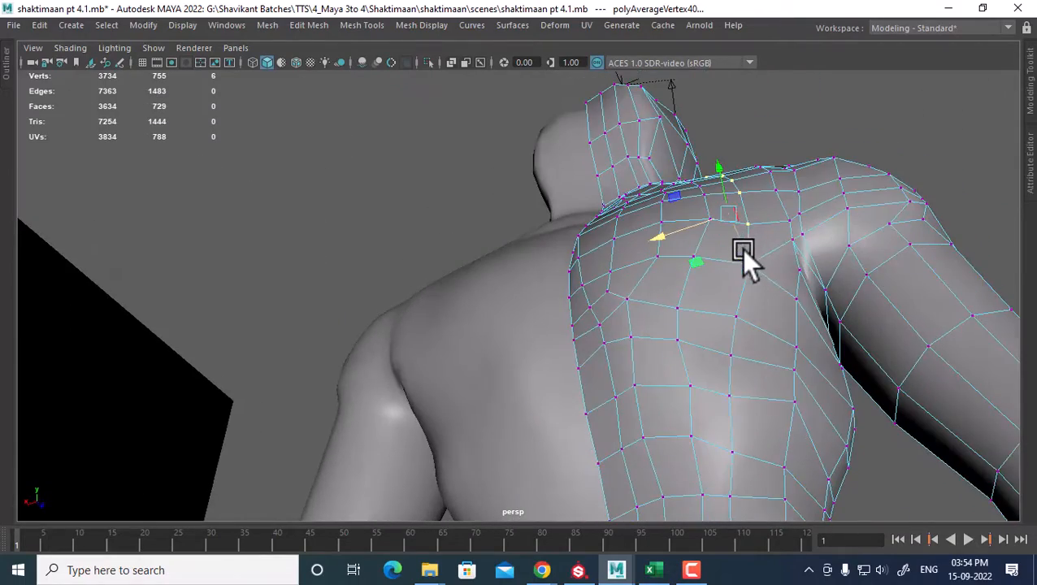
pyautogui.moveTo(668, 232); pyautogui.dragTo(673, 230)
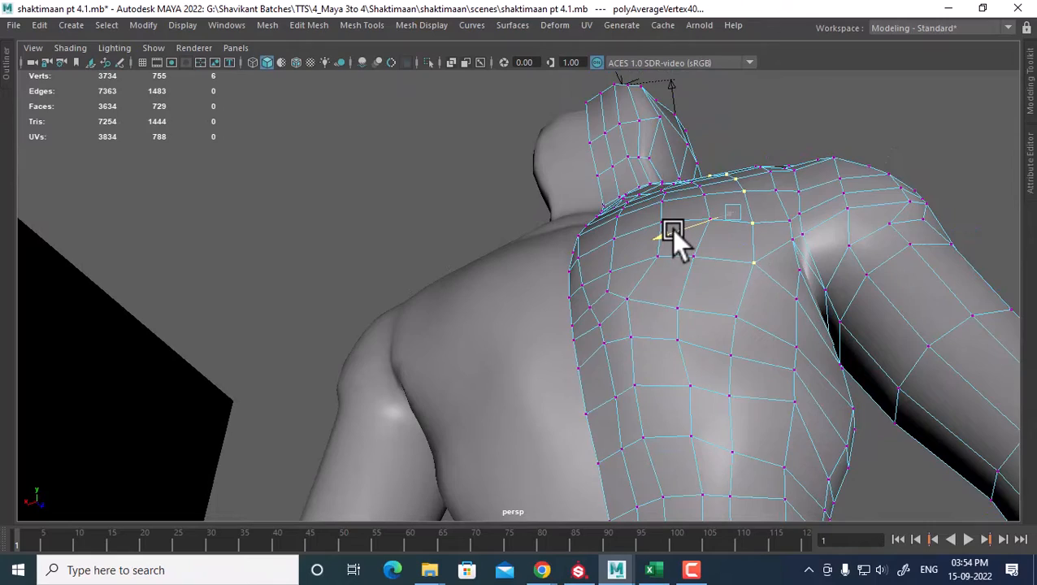
pyautogui.moveTo(779, 260)
pyautogui.keyDown('alt'); pyautogui.mouseDown()
pyautogui.moveTo(783, 250)
pyautogui.moveTo(749, 261)
pyautogui.moveTo(770, 351)
pyautogui.moveTo(715, 334)
pyautogui.moveTo(685, 273)
pyautogui.moveTo(783, 354)
pyautogui.moveTo(734, 287)
pyautogui.moveTo(719, 349)
pyautogui.moveTo(761, 258)
pyautogui.mouseUp(); pyautogui.keyUp('alt')
# Step: Select the two adjacent vertices at the side of the neck base and average them
pyautogui.click(763, 249)
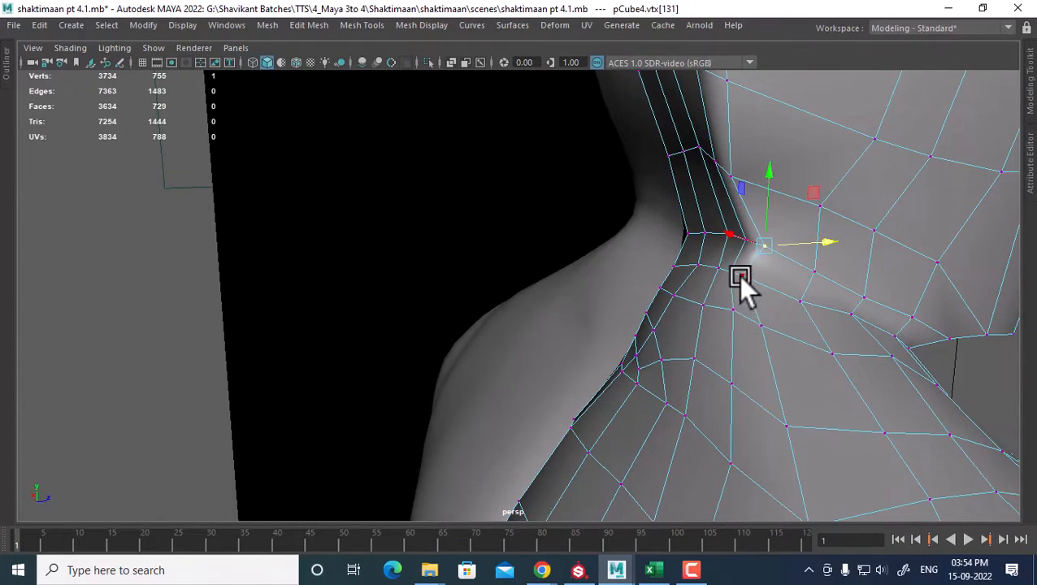
pyautogui.keyDown('shift'); pyautogui.click(740, 277); pyautogui.keyUp('shift')
pyautogui.keyDown('shift'); pyautogui.moveTo(759, 304); pyautogui.dragTo(808, 307, button='right'); pyautogui.keyUp('shift')
# Step: Select the edge loop around the neck base, convert it to vertices and average them repeatedly with 10 iterations
pyautogui.keyDown('alt'); pyautogui.moveTo(808, 307); pyautogui.dragTo(629, 207); pyautogui.keyUp('alt')
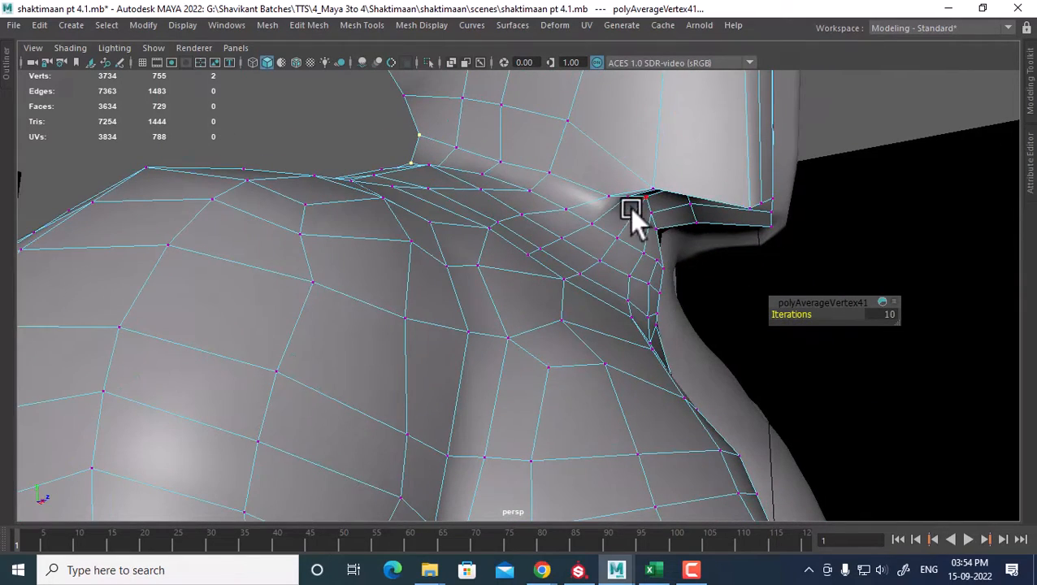
pyautogui.moveTo(587, 181); pyautogui.dragTo(588, 141, button='right')
pyautogui.doubleClick(576, 180)
pyautogui.keyDown('alt'); pyautogui.moveTo(561, 208); pyautogui.dragTo(683, 257); pyautogui.keyUp('alt')
pyautogui.keyDown('shift'); pyautogui.moveTo(747, 209); pyautogui.dragTo(584, 210, button='right'); pyautogui.keyUp('shift')
pyautogui.keyDown('alt'); pyautogui.moveTo(590, 257); pyautogui.dragTo(581, 167); pyautogui.keyUp('alt')
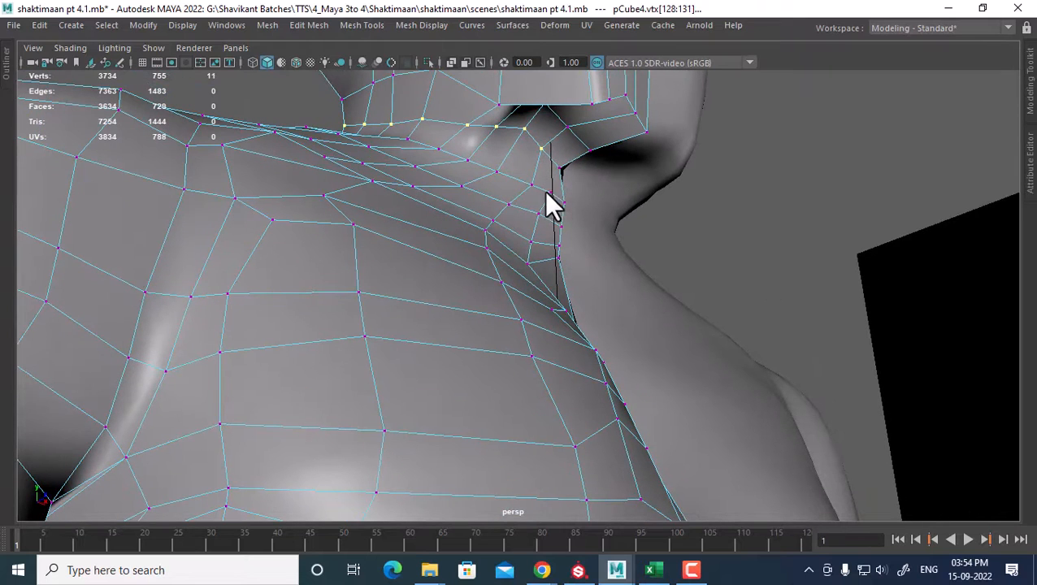
pyautogui.keyDown('shift'); pyautogui.moveTo(541, 147); pyautogui.dragTo(634, 118, button='right'); pyautogui.keyUp('shift')
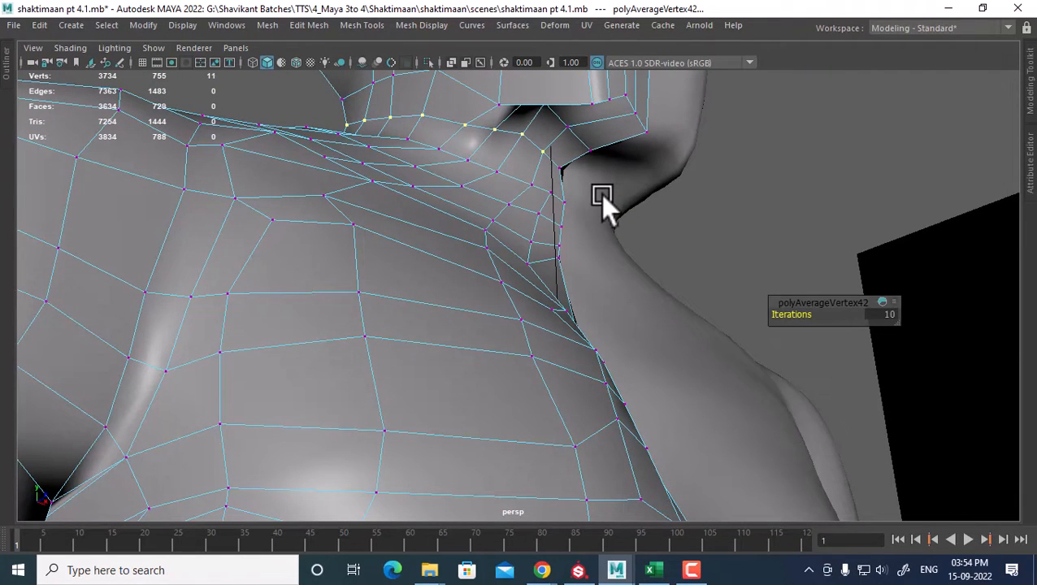
pyautogui.press('g')
pyautogui.press('g')
pyautogui.press('g')
pyautogui.press('g')
# Step: Select the three vertices beside the centre line at the nape of the neck and shift them sideways along X
pyautogui.keyDown('alt'); pyautogui.moveTo(600, 191); pyautogui.dragTo(571, 248); pyautogui.keyUp('alt')
pyautogui.click(572, 249)
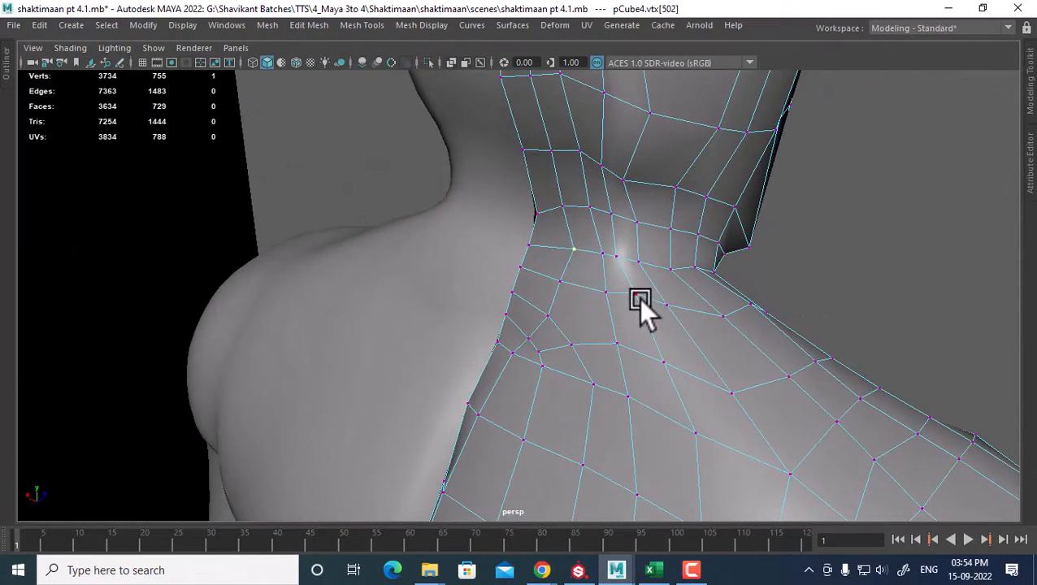
pyautogui.press('w')
pyautogui.keyDown('alt'); pyautogui.moveTo(639, 298); pyautogui.dragTo(628, 263); pyautogui.keyUp('alt')
pyautogui.keyDown('shift'); pyautogui.click(666, 169); pyautogui.keyUp('shift')
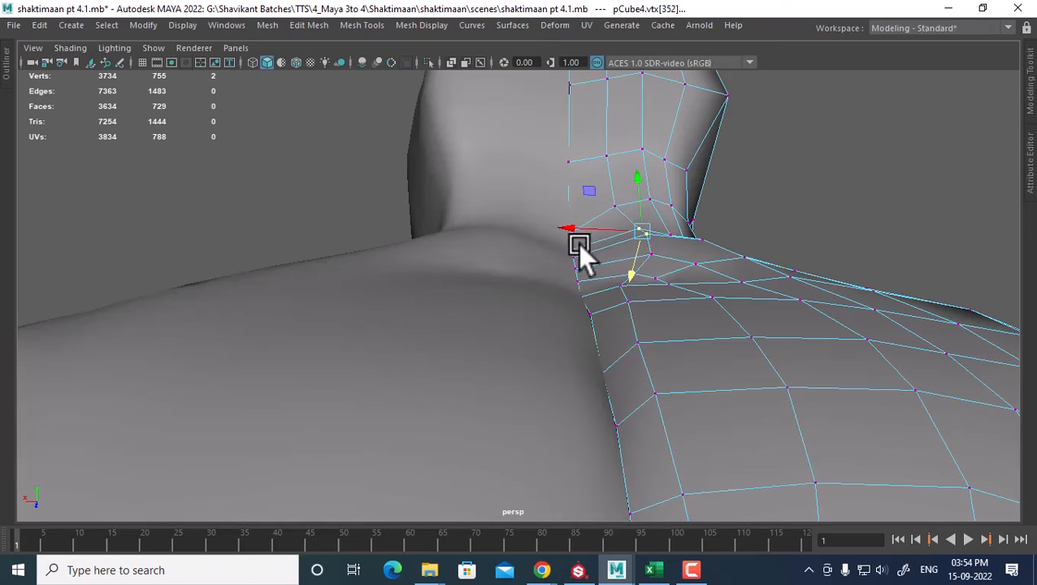
pyautogui.keyDown('alt'); pyautogui.moveTo(575, 229); pyautogui.dragTo(678, 244); pyautogui.keyUp('alt')
pyautogui.keyDown('shift'); pyautogui.click(666, 244); pyautogui.keyUp('shift')
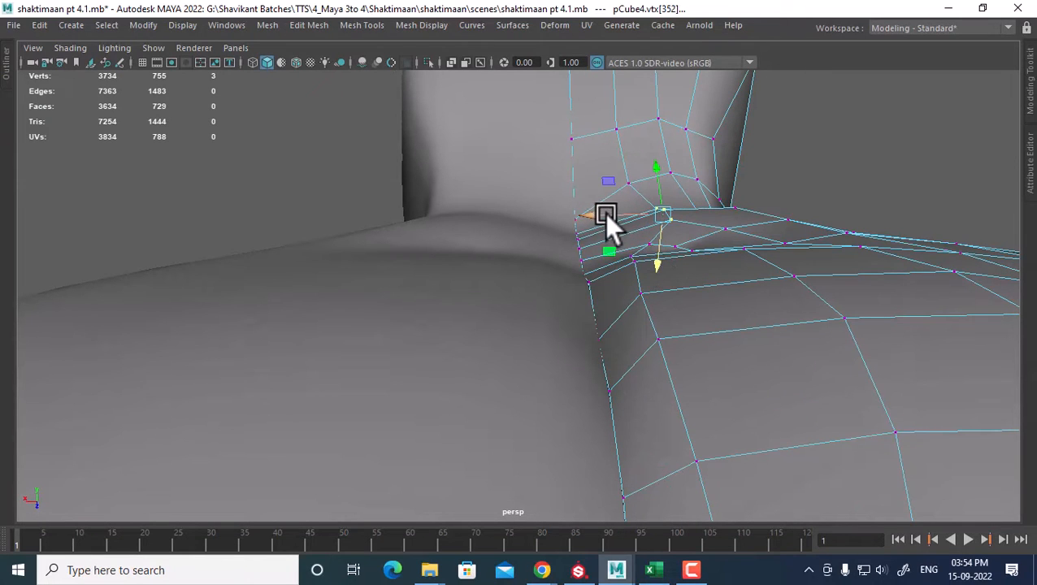
pyautogui.moveTo(603, 214); pyautogui.dragTo(651, 250)
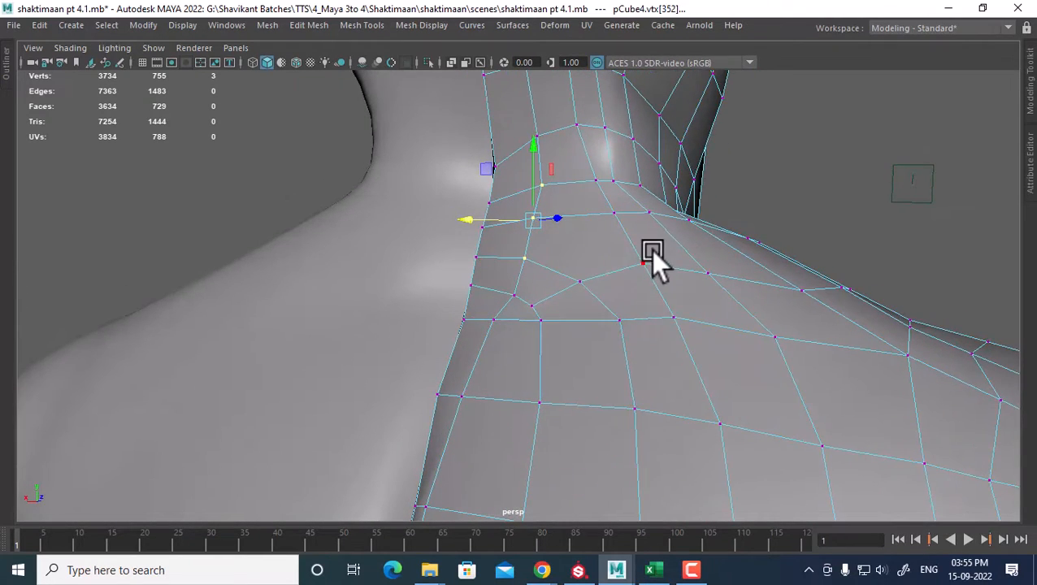
# Step: Spin the two neighbouring slanted edges just below the neck base on the back so they run downward toward the centre
pyautogui.moveTo(651, 247); pyautogui.dragTo(642, 183, button='right')
pyautogui.click(615, 232)
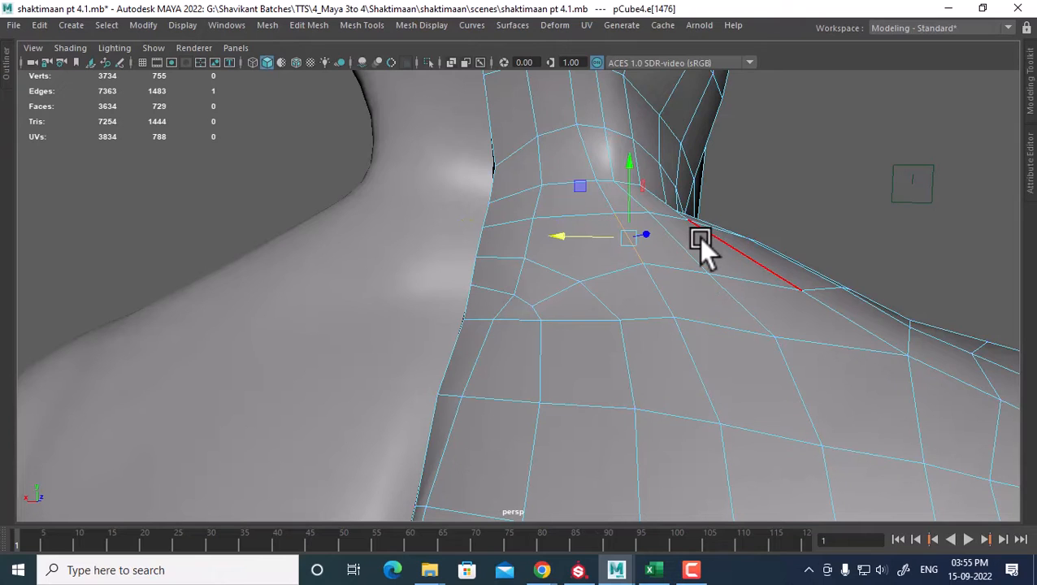
pyautogui.hotkey('ctrl', 'alt', 'Right')
pyautogui.hotkey('ctrl', 'alt', 'Right')
pyautogui.hotkey('ctrl', 'alt', 'Right')
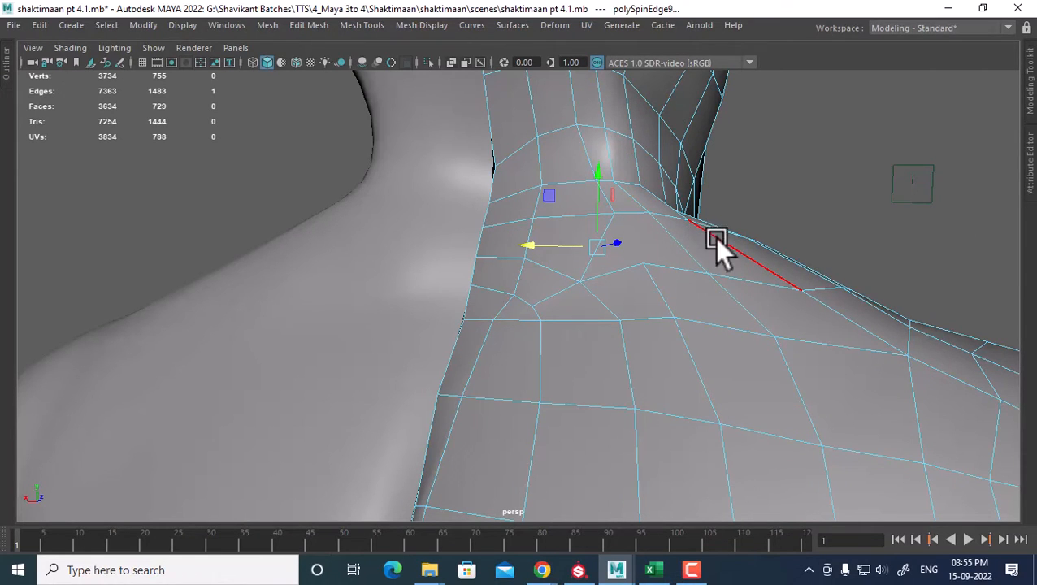
pyautogui.click(675, 240)
pyautogui.hotkey('ctrl', 'alt', 'Right')
pyautogui.hotkey('ctrl', 'alt', 'Right')
pyautogui.hotkey('ctrl', 'alt', 'Right')
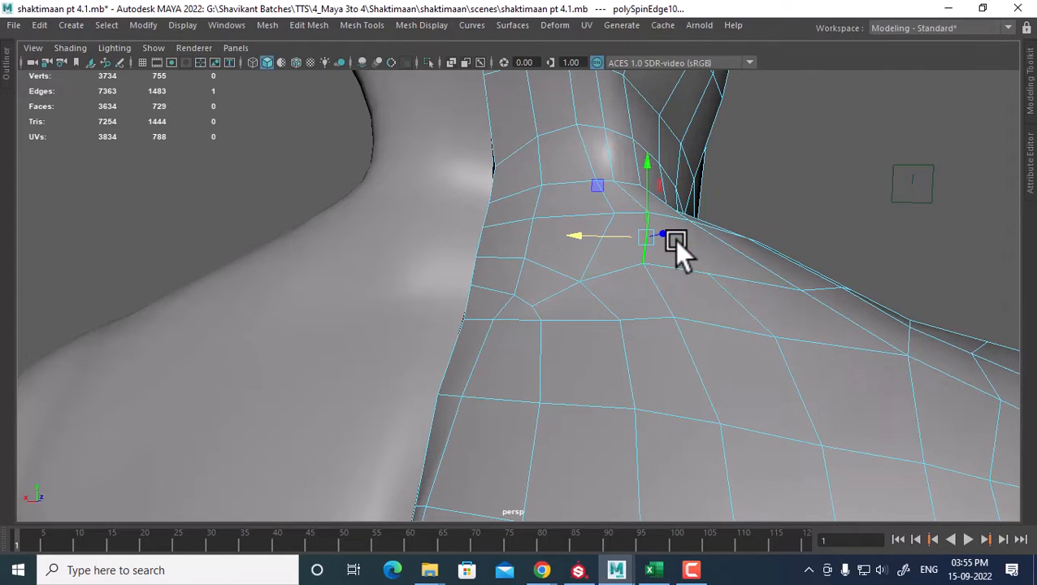
# Step: Spin the next slanted edge toward the shoulder to continue the edge flow below the neck base
pyautogui.keyDown('alt'); pyautogui.moveTo(657, 321); pyautogui.dragTo(622, 312); pyautogui.keyUp('alt')
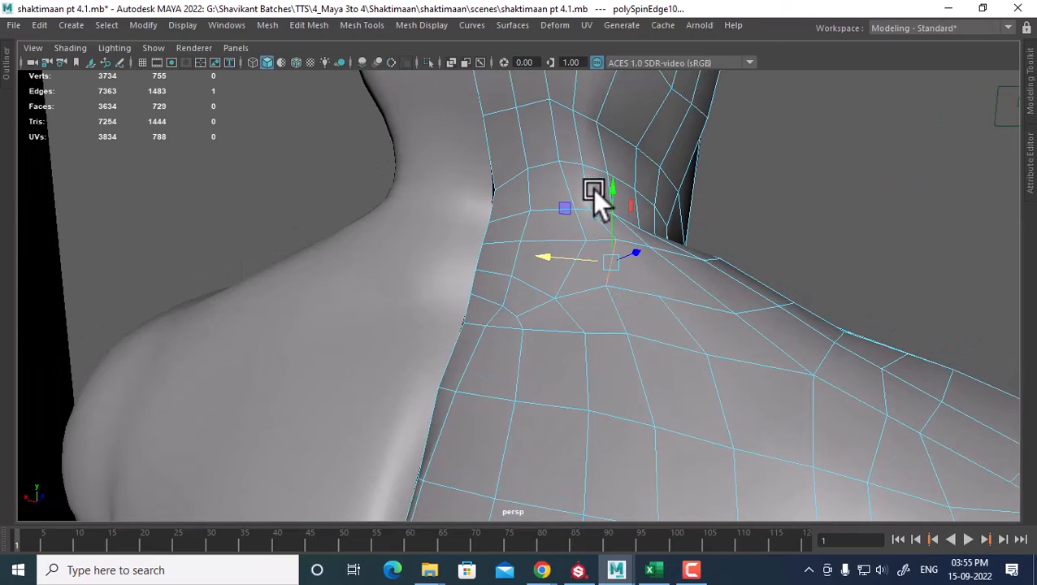
pyautogui.keyDown('alt'); pyautogui.moveTo(591, 189); pyautogui.dragTo(664, 293); pyautogui.keyUp('alt')
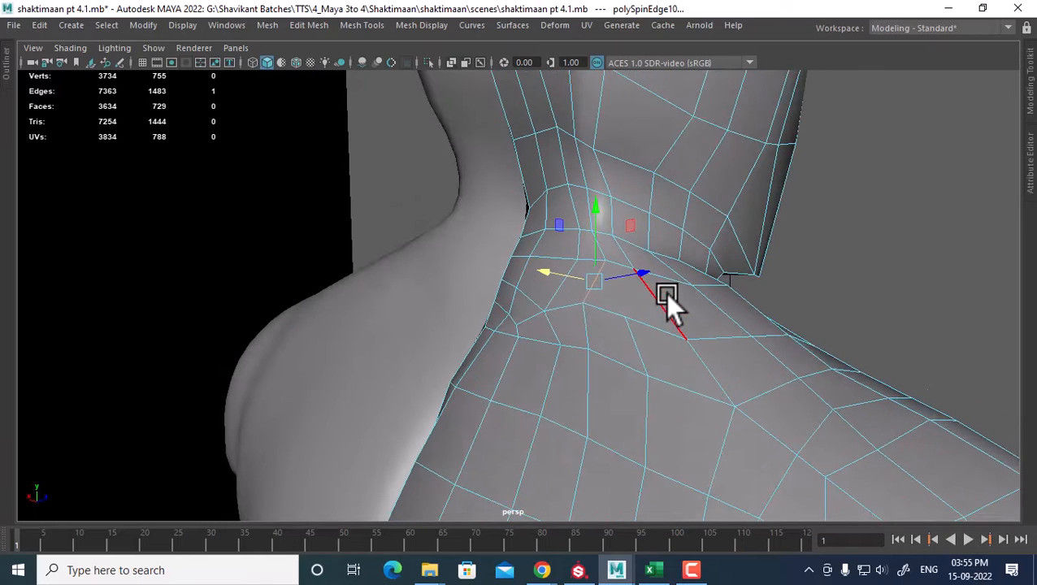
pyautogui.click(698, 280)
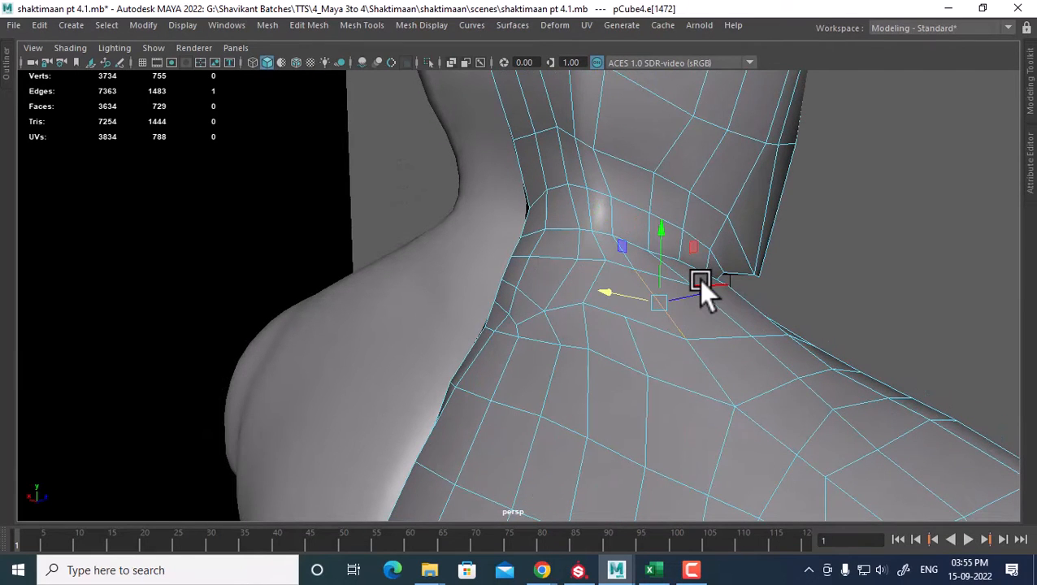
pyautogui.hotkey('ctrl', 'alt', 'Right')
pyautogui.hotkey('ctrl', 'alt', 'Right')
pyautogui.hotkey('ctrl', 'alt', 'Right')
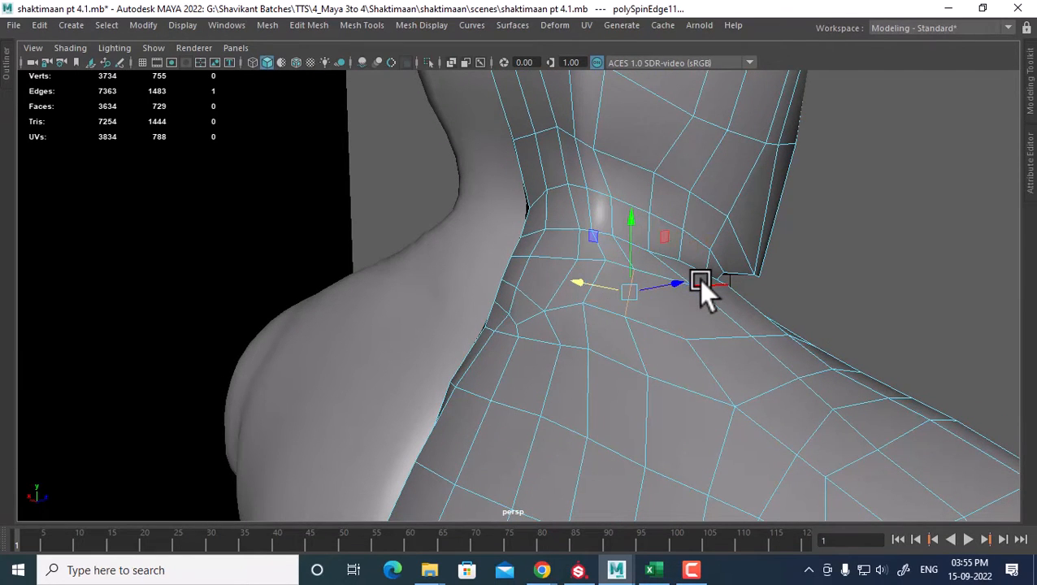
# Step: Convert the edge row across the top of the shoulder to vertices, average them repeatedly with 10 iterations and nudge them slightly upward
pyautogui.keyDown('alt'); pyautogui.moveTo(698, 278); pyautogui.dragTo(556, 327); pyautogui.keyUp('alt')
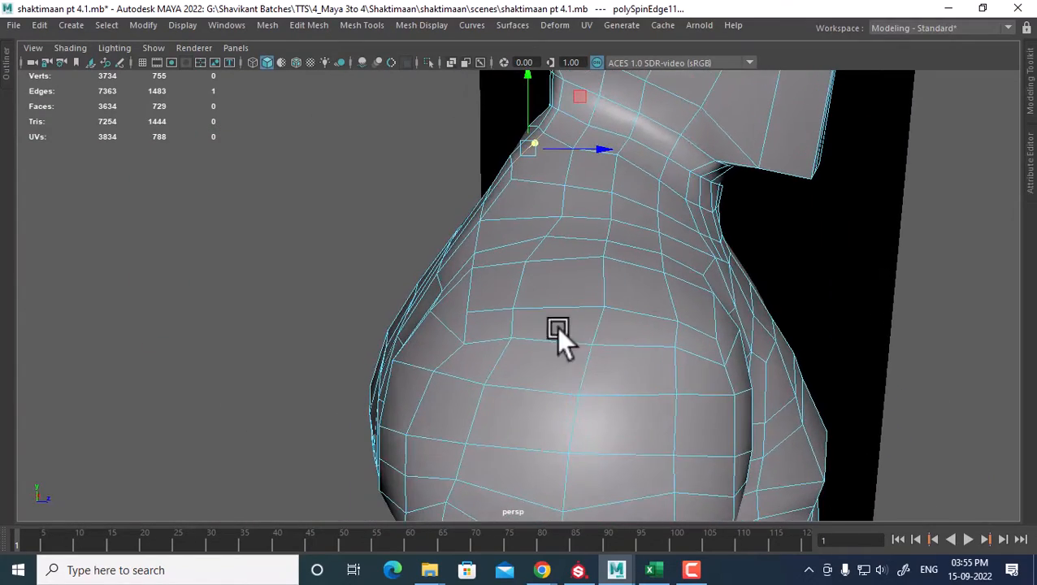
pyautogui.doubleClick(491, 306)
pyautogui.keyDown('ctrl'); pyautogui.moveTo(697, 246); pyautogui.dragTo(501, 245, button='right'); pyautogui.keyUp('ctrl')
pyautogui.keyDown('shift'); pyautogui.moveTo(587, 249); pyautogui.dragTo(695, 250, button='right'); pyautogui.keyUp('shift')
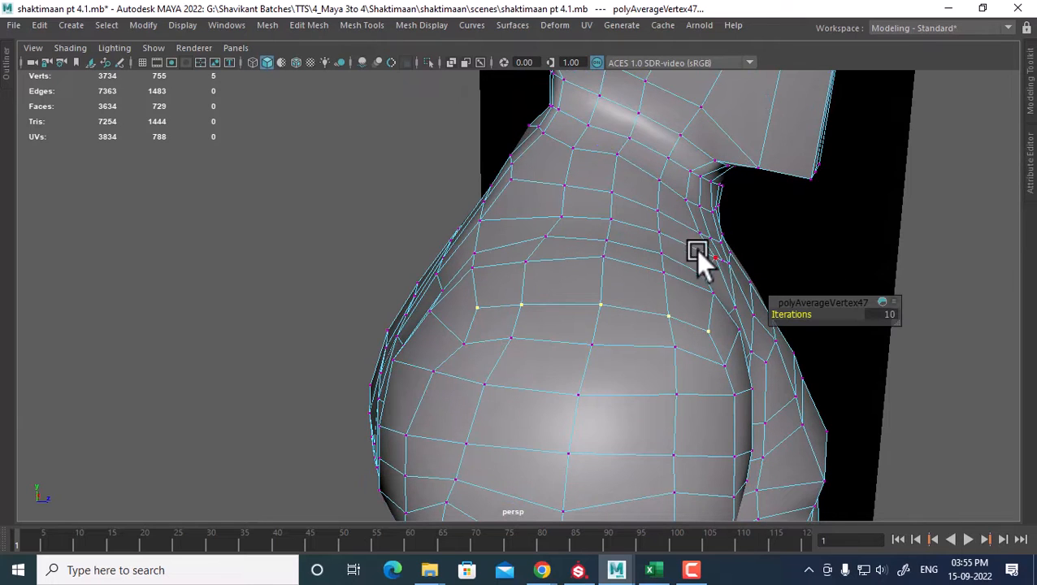
pyautogui.keyDown('alt'); pyautogui.moveTo(627, 329); pyautogui.dragTo(625, 309); pyautogui.keyUp('alt')
pyautogui.press('g')
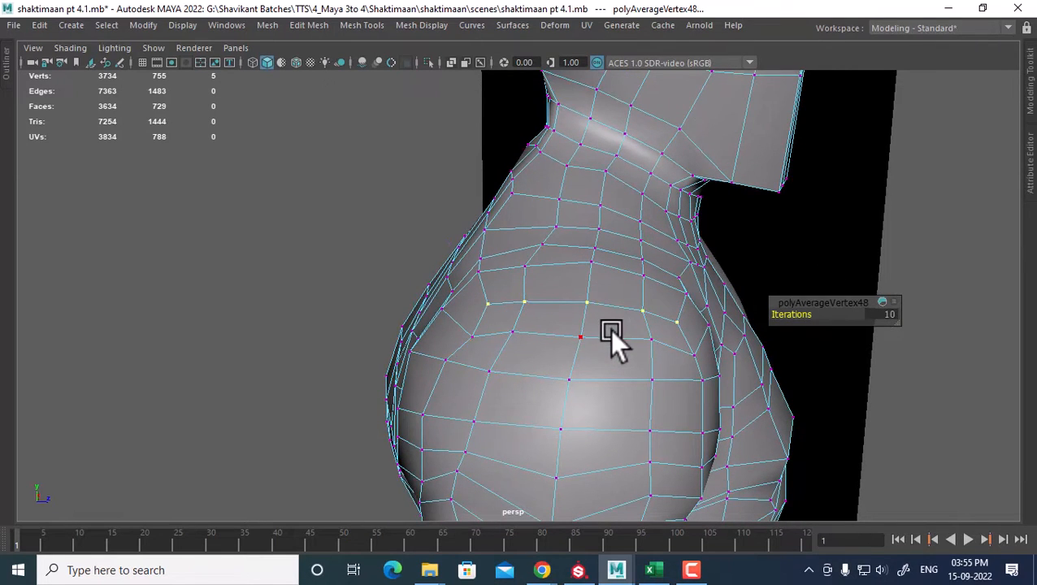
pyautogui.press('w')
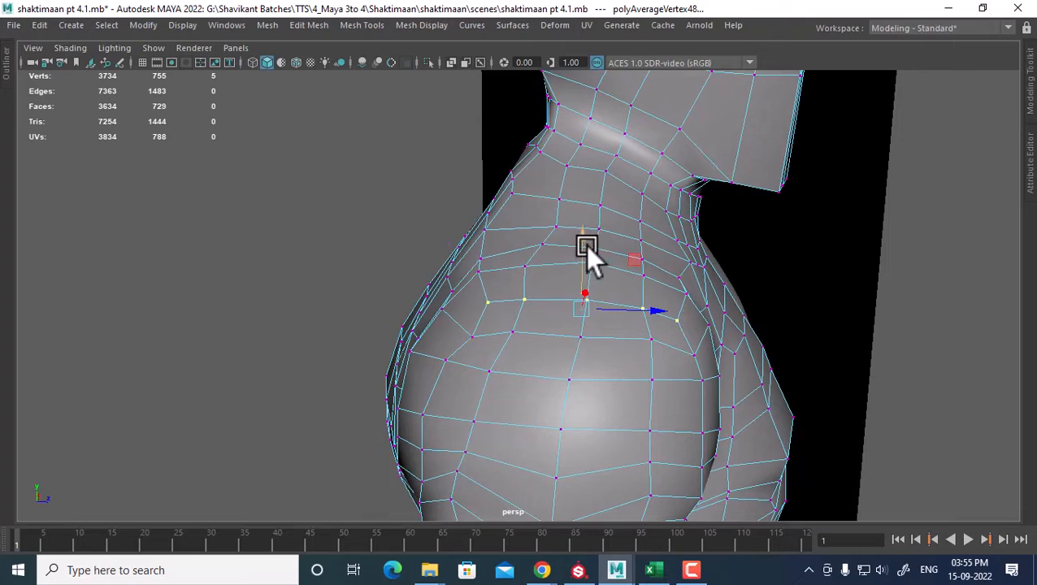
# Step: Select the edge ring running from the side of the neck base up over the head and split it with a new loop
pyautogui.keyDown('alt'); pyautogui.moveTo(585, 245); pyautogui.dragTo(632, 340); pyautogui.keyUp('alt')
pyautogui.press('F8')
pyautogui.moveTo(624, 149); pyautogui.dragTo(623, 108, button='right')
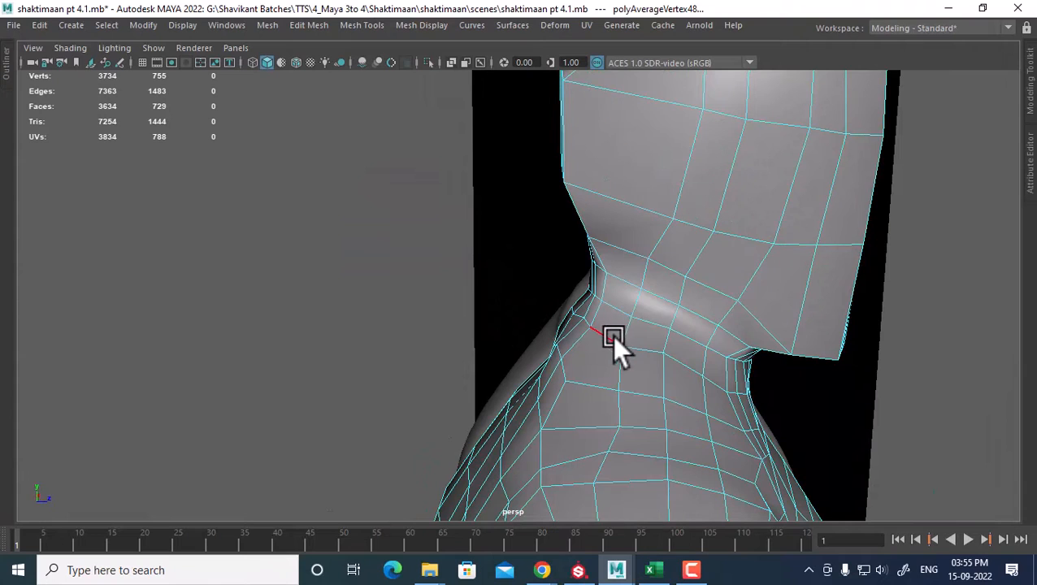
pyautogui.click(612, 335)
pyautogui.keyDown('ctrl'); pyautogui.moveTo(706, 192); pyautogui.dragTo(521, 221, button='right'); pyautogui.keyUp('ctrl')
pyautogui.scroll(-3, 603, 189)
pyautogui.keyDown('alt'); pyautogui.moveTo(603, 189); pyautogui.dragTo(608, 229); pyautogui.keyUp('alt')
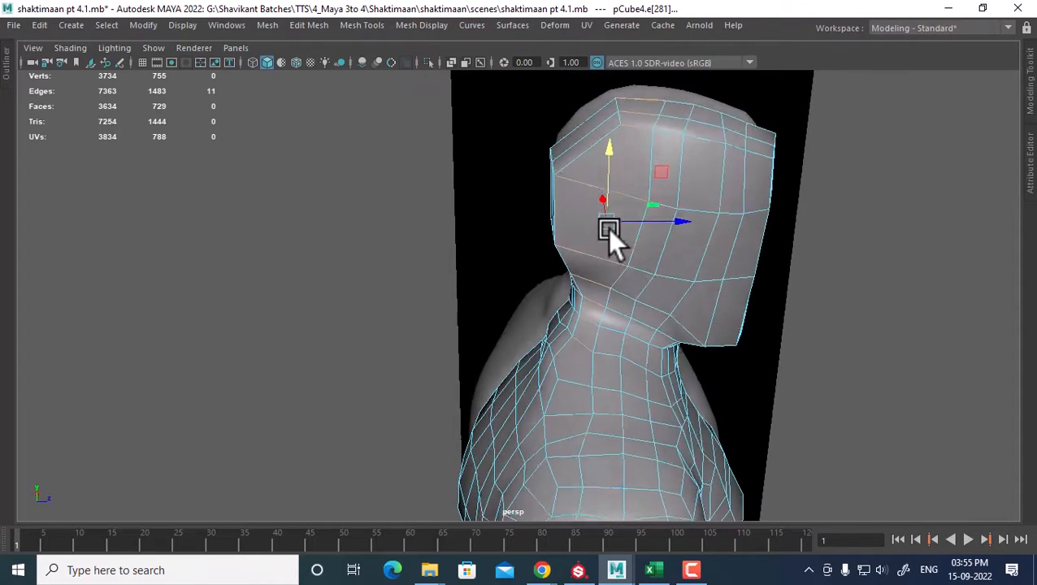
pyautogui.keyDown('ctrl'); pyautogui.moveTo(706, 158); pyautogui.dragTo(690, 234, button='right'); pyautogui.keyUp('ctrl')
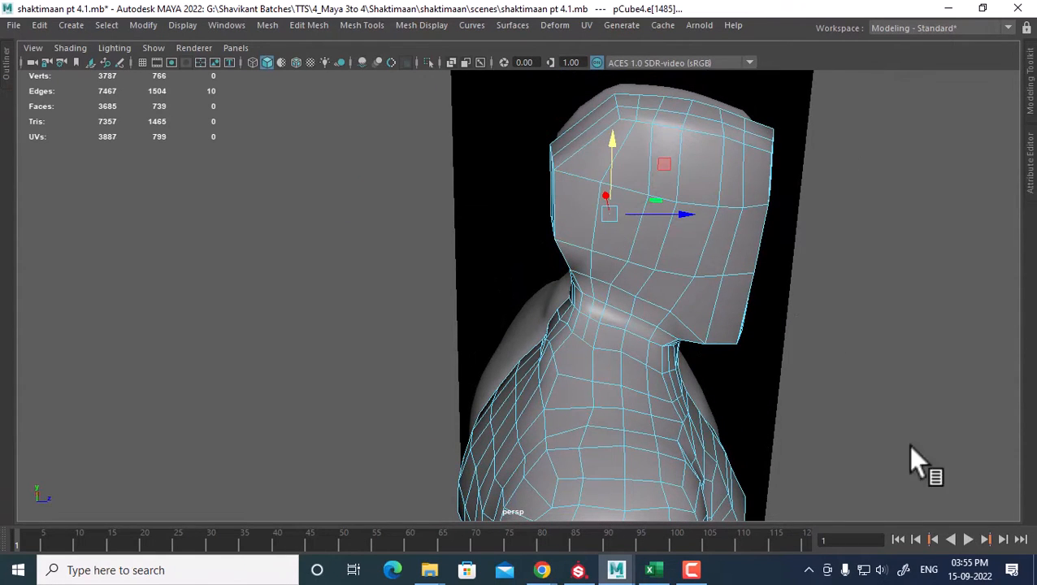
# Step: Cut an edge from the lower end of the new neck loop down to the corner vertex on the upper shoulder
pyautogui.scroll(2, 718, 370)
pyautogui.scroll(2, 706, 277)
pyautogui.scroll(1, 715, 244)
pyautogui.moveTo(722, 149); pyautogui.dragTo(782, 127, button='right')
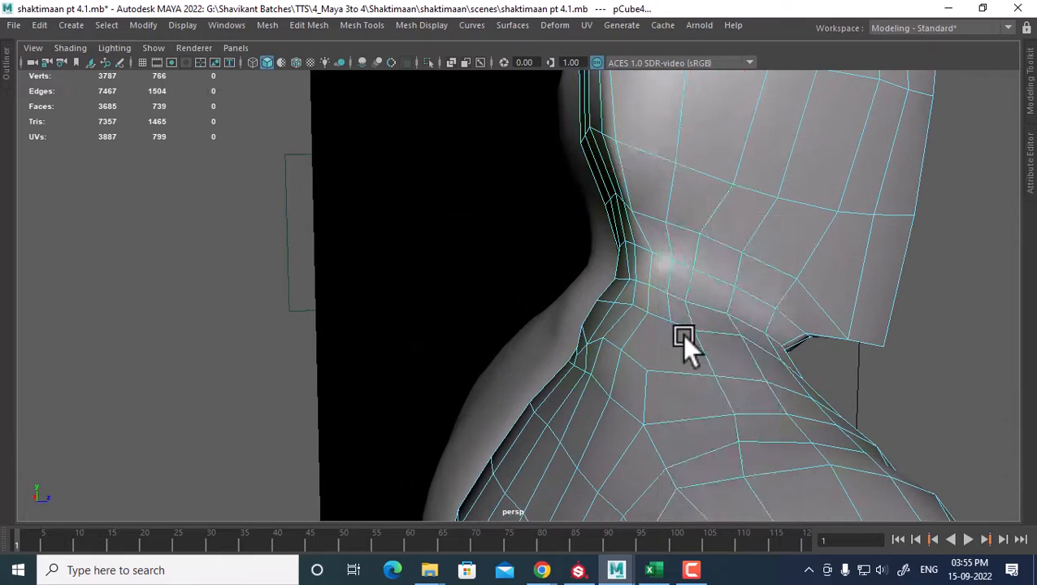
pyautogui.keyDown('alt'); pyautogui.moveTo(681, 335); pyautogui.dragTo(729, 253); pyautogui.keyUp('alt')
pyautogui.keyDown('shift'); pyautogui.moveTo(734, 165); pyautogui.dragTo(608, 185, button='right'); pyautogui.keyUp('shift')
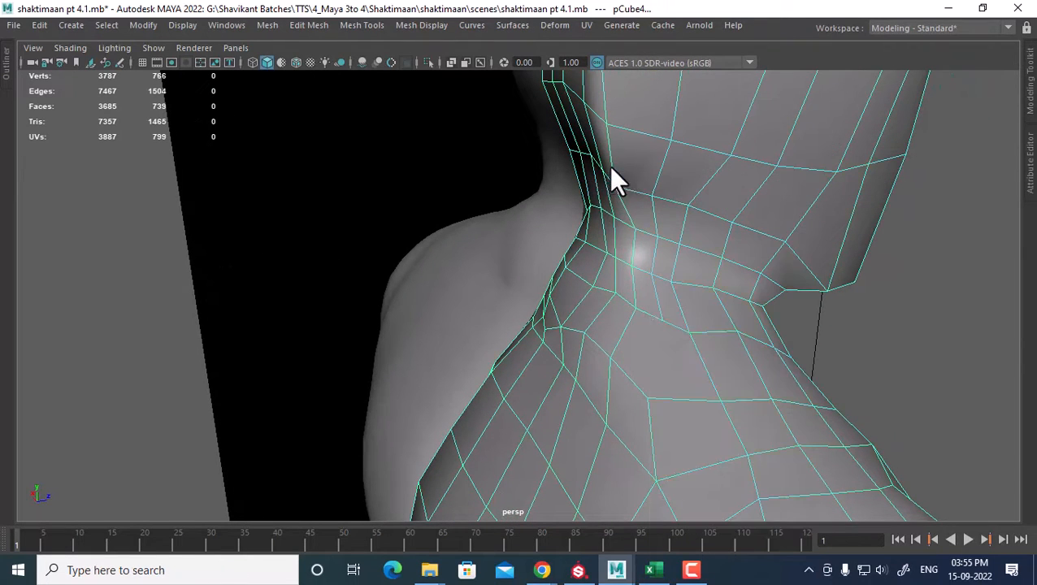
pyautogui.click(648, 399)
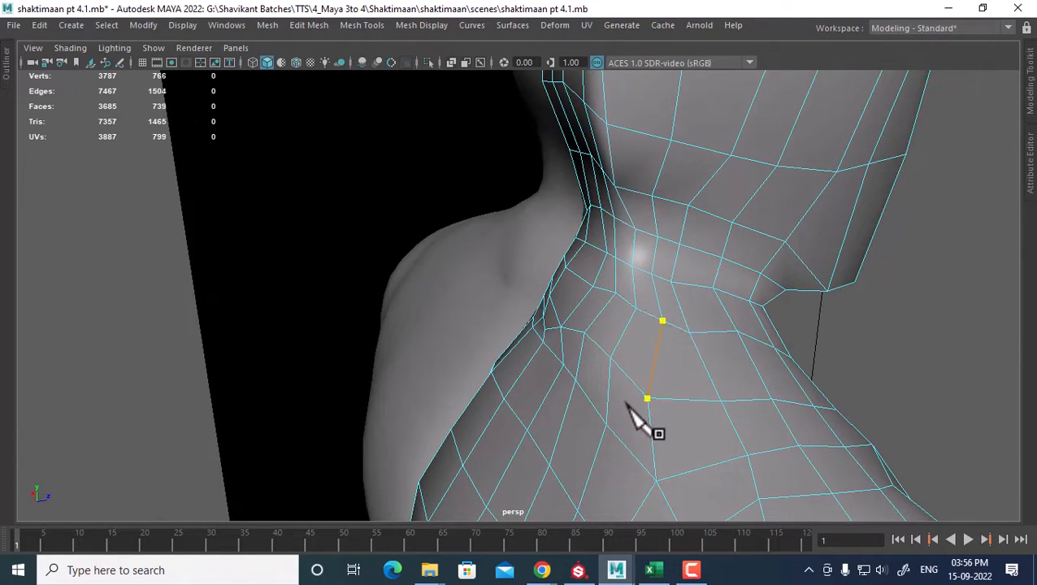
pyautogui.rightClick(577, 431)
# Step: Select the shoulder vertex at the lower end of the new cut and average it repeatedly with 10 iterations
pyautogui.moveTo(706, 150); pyautogui.dragTo(621, 137, button='right')
pyautogui.click(646, 395)
pyautogui.keyDown('shift'); pyautogui.moveTo(646, 395); pyautogui.dragTo(772, 309, button='right'); pyautogui.keyUp('shift')
pyautogui.keyDown('alt'); pyautogui.moveTo(757, 329); pyautogui.dragTo(665, 372); pyautogui.keyUp('alt')
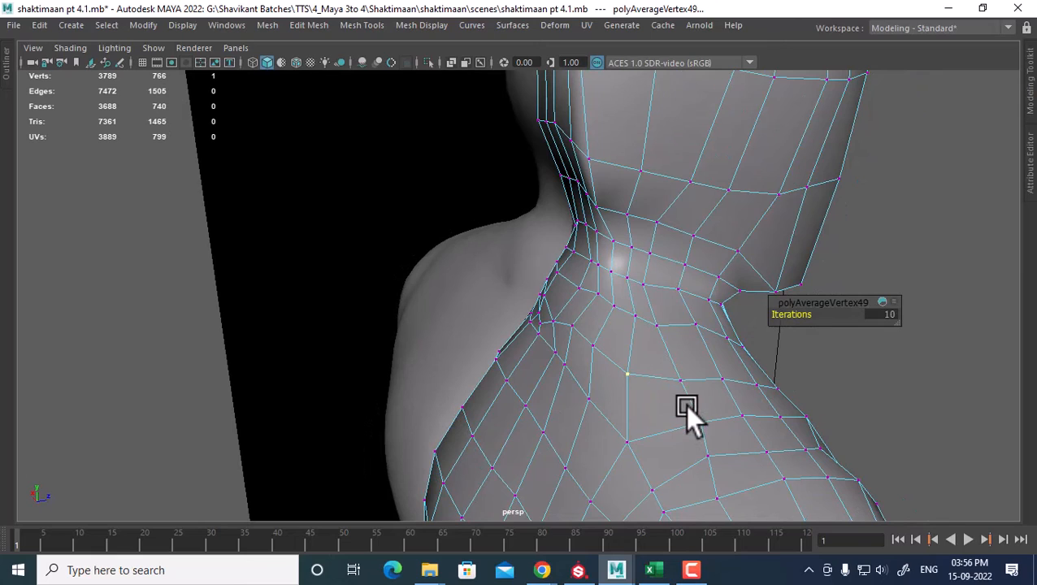
pyautogui.press('g')
pyautogui.press('g')
# Step: In the left side view, reposition the averaged vertex and its two neighbours toward the back outline to even their spacing
pyautogui.keyDown('alt'); pyautogui.moveTo(670, 440); pyautogui.dragTo(609, 388); pyautogui.keyUp('alt')
pyautogui.press('space')
pyautogui.moveTo(644, 329); pyautogui.dragTo(569, 306)
pyautogui.keyDown('alt'); pyautogui.moveTo(546, 203); pyautogui.dragTo(563, 327, button='middle'); pyautogui.keyUp('alt')
pyautogui.scroll(4, 559, 187)
pyautogui.keyDown('alt'); pyautogui.moveTo(604, 256); pyautogui.dragTo(587, 343, button='middle'); pyautogui.keyUp('alt')
pyautogui.scroll(2, 648, 431)
pyautogui.press('w')
pyautogui.scroll(2, 602, 315)
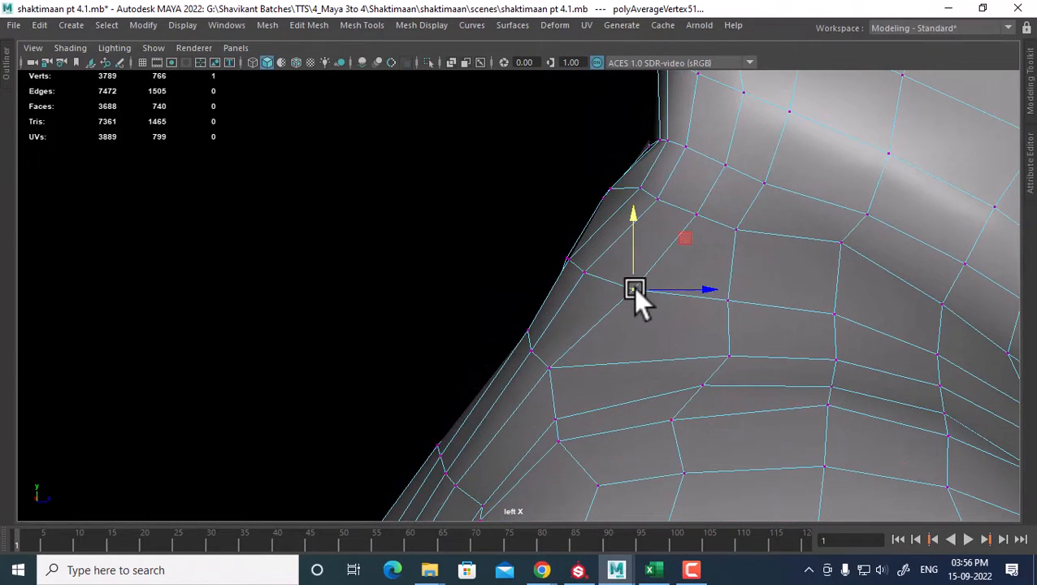
pyautogui.click(581, 273)
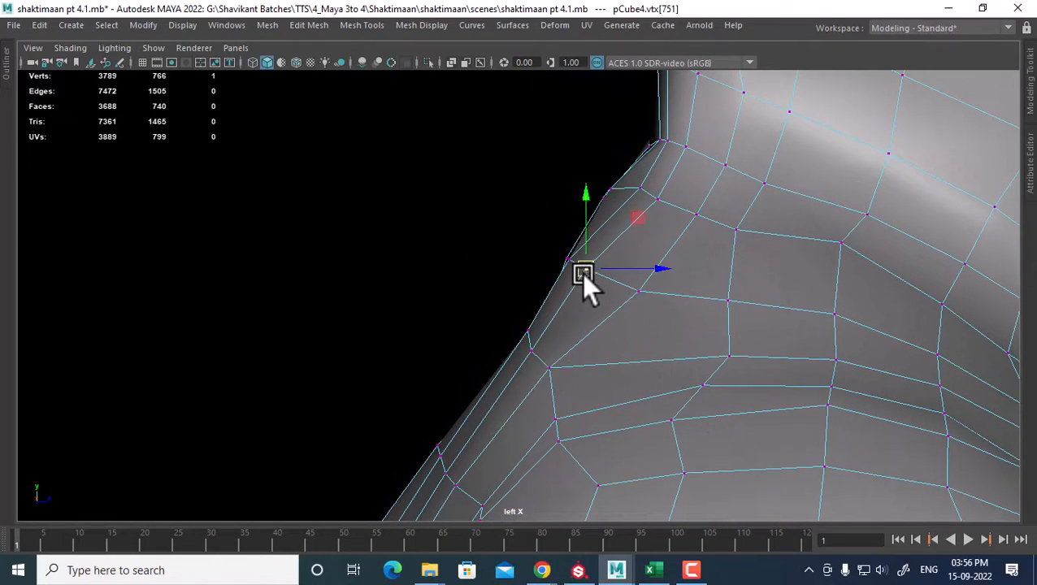
pyautogui.keyDown('alt'); pyautogui.moveTo(576, 353); pyautogui.dragTo(604, 338, button='middle'); pyautogui.keyUp('alt')
pyautogui.click(592, 250)
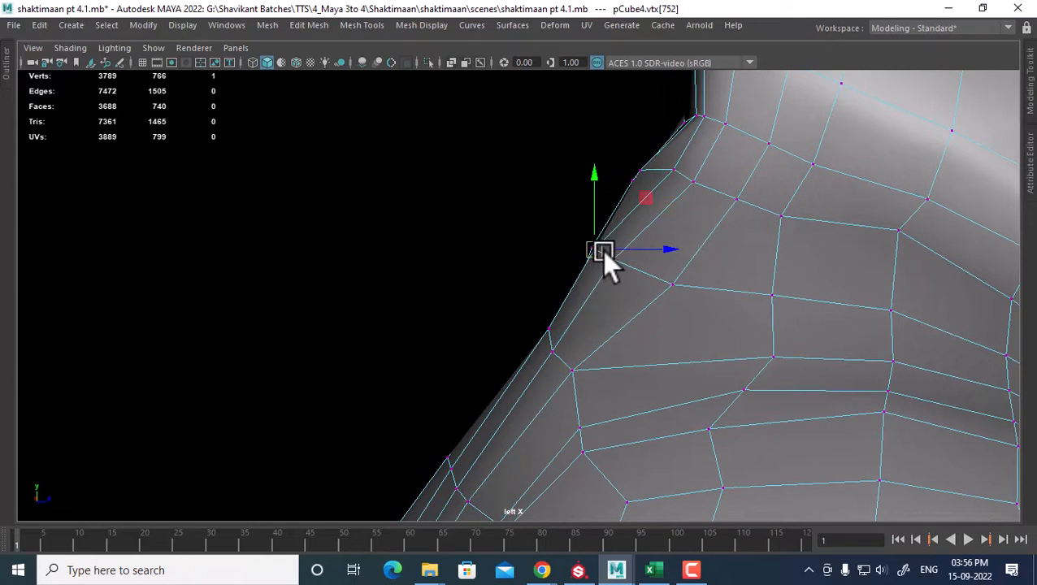
# Step: Adjust the vertices along the neck base row from the back toward the front so they form an even curve
pyautogui.click(673, 168)
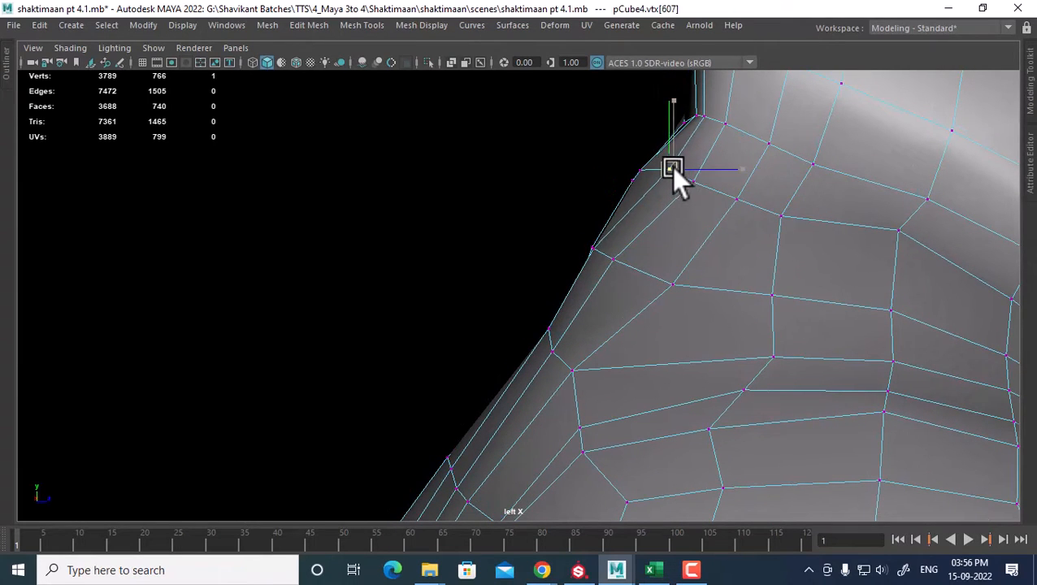
pyautogui.moveTo(674, 169); pyautogui.dragTo(692, 183)
pyautogui.moveTo(692, 182); pyautogui.dragTo(695, 174)
pyautogui.click(734, 196)
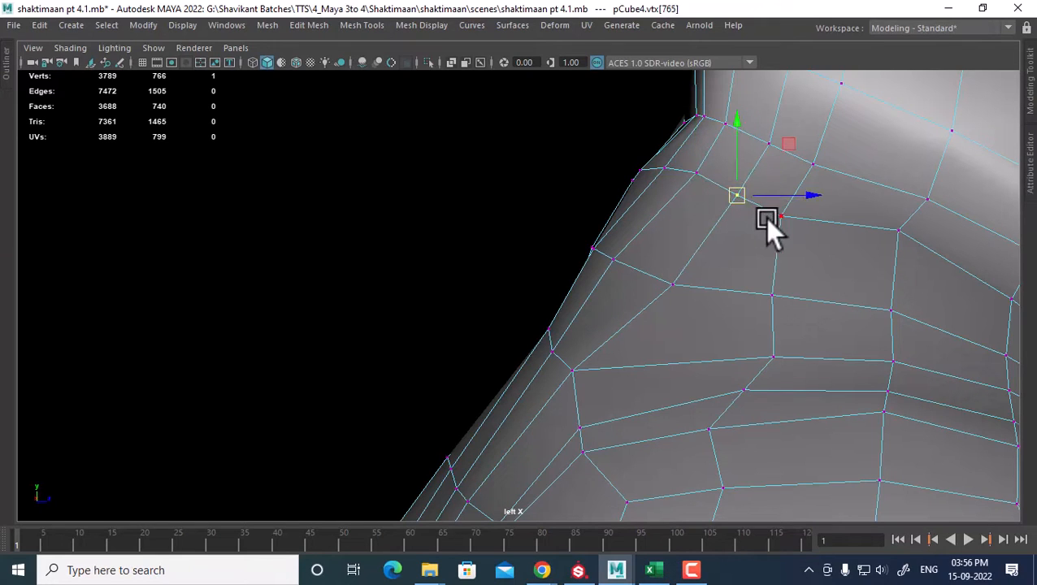
pyautogui.click(779, 216)
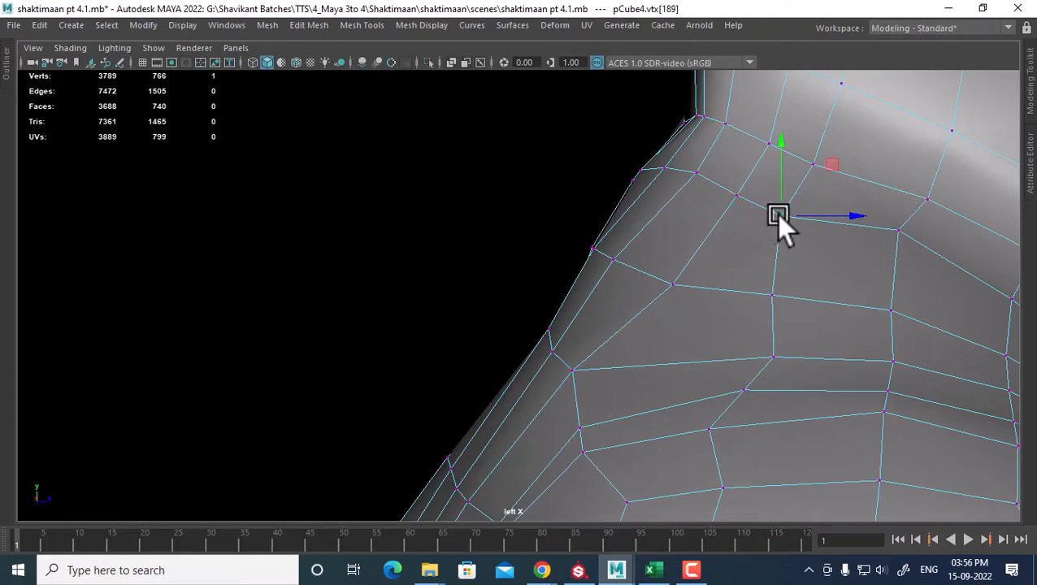
pyautogui.click(898, 232)
pyautogui.moveTo(897, 232); pyautogui.dragTo(895, 245)
pyautogui.keyDown('alt'); pyautogui.moveTo(885, 305); pyautogui.dragTo(752, 247, button='middle'); pyautogui.keyUp('alt')
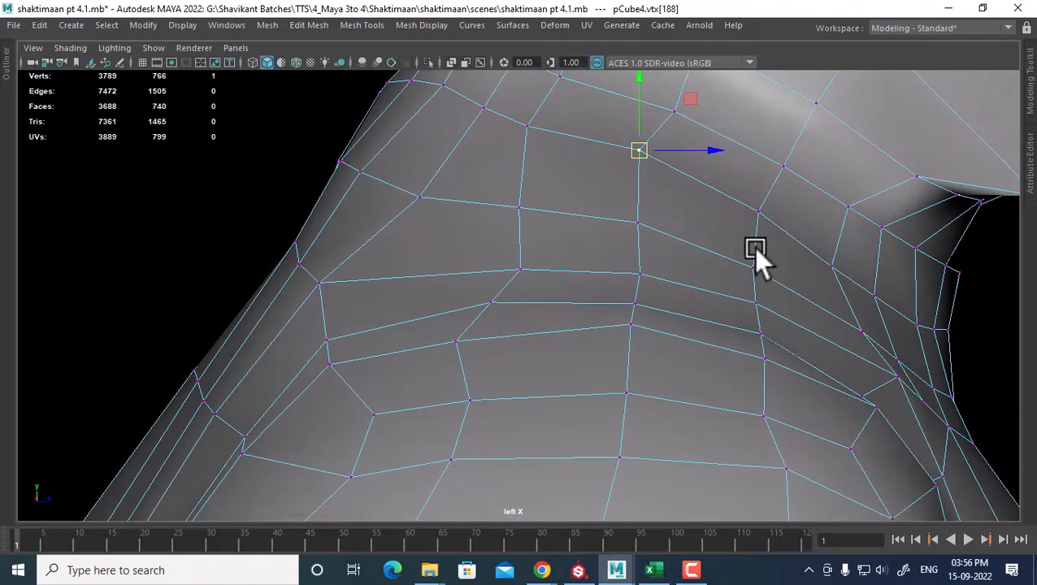
pyautogui.click(757, 212)
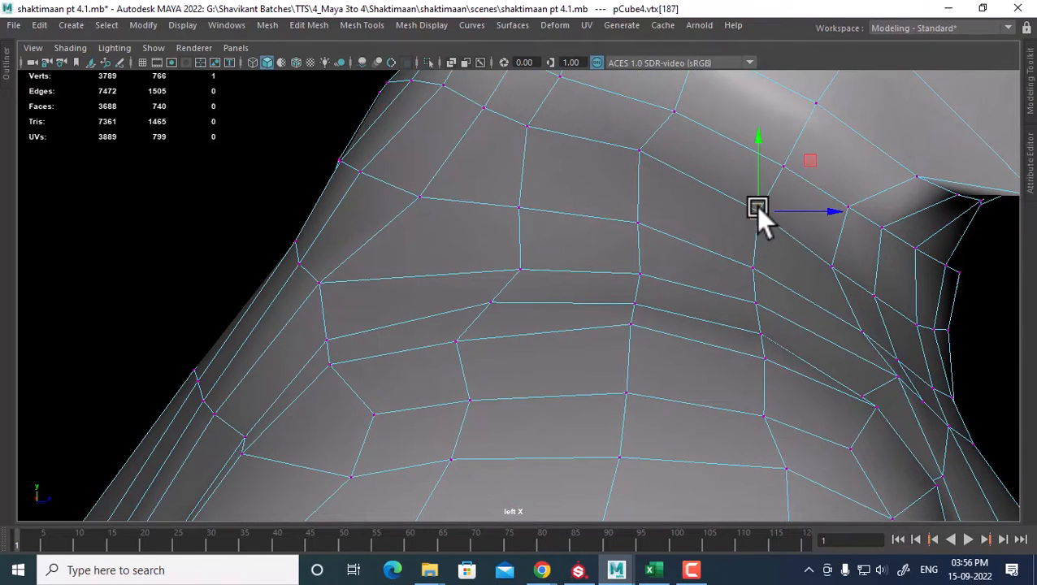
# Step: Reposition the vertices of the rows below the neck base and the rear shoulder corner vertex to smooth the edge flow
pyautogui.click(520, 204)
pyautogui.moveTo(521, 203); pyautogui.dragTo(526, 199)
pyautogui.click(517, 268)
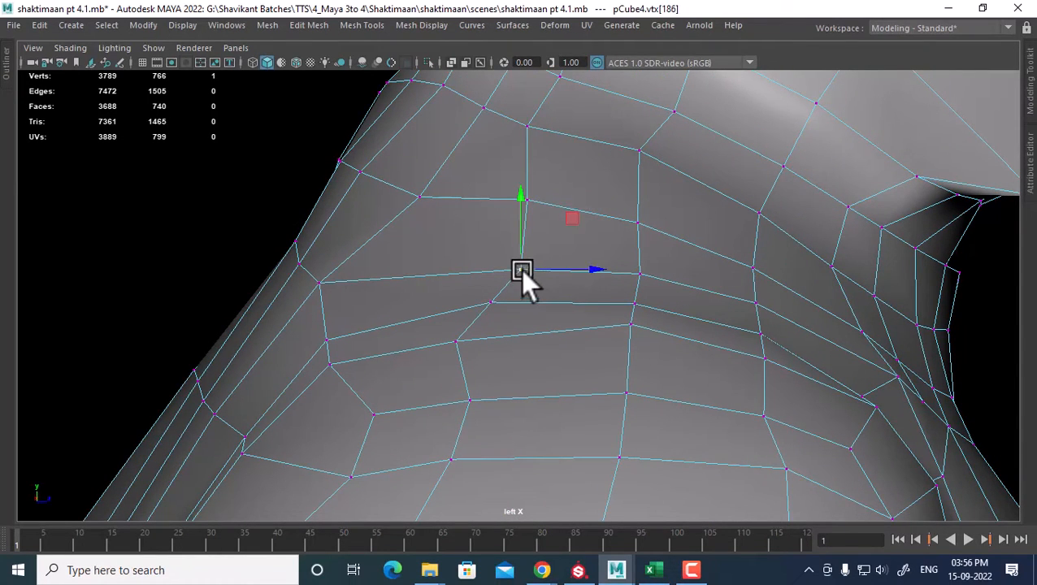
pyautogui.moveTo(520, 269); pyautogui.dragTo(533, 252)
pyautogui.click(491, 302)
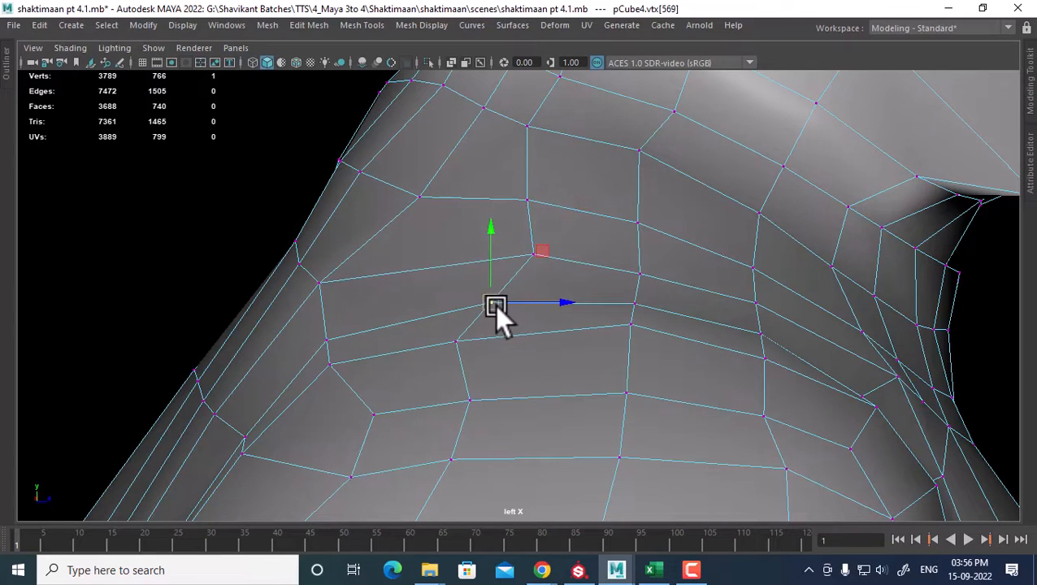
pyautogui.moveTo(494, 304); pyautogui.dragTo(492, 301)
pyautogui.keyDown('alt'); pyautogui.moveTo(473, 304); pyautogui.dragTo(491, 266, button='middle'); pyautogui.keyUp('alt')
pyautogui.scroll(1, 492, 267)
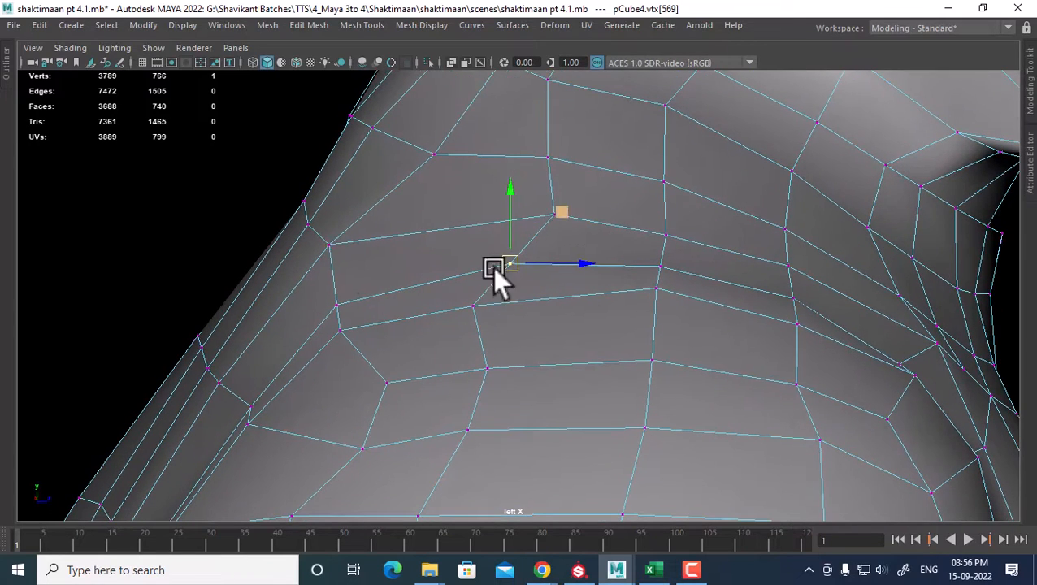
pyautogui.click(329, 243)
pyautogui.moveTo(330, 241); pyautogui.dragTo(326, 249)
pyautogui.scroll(-6, 572, 348)
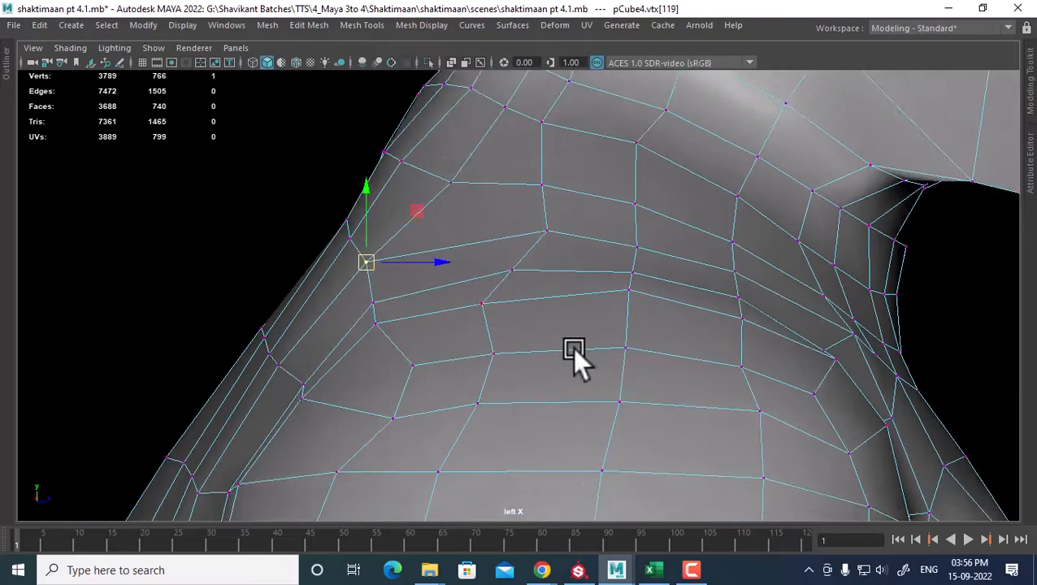
pyautogui.keyDown('alt'); pyautogui.moveTo(534, 353); pyautogui.dragTo(620, 192, button='middle'); pyautogui.keyUp('alt')
pyautogui.scroll(1, 569, 231)
pyautogui.keyDown('alt'); pyautogui.moveTo(512, 262); pyautogui.dragTo(592, 289, button='middle'); pyautogui.keyUp('alt')
pyautogui.keyDown('alt'); pyautogui.moveTo(592, 290); pyautogui.dragTo(646, 339, button='right'); pyautogui.keyUp('alt')
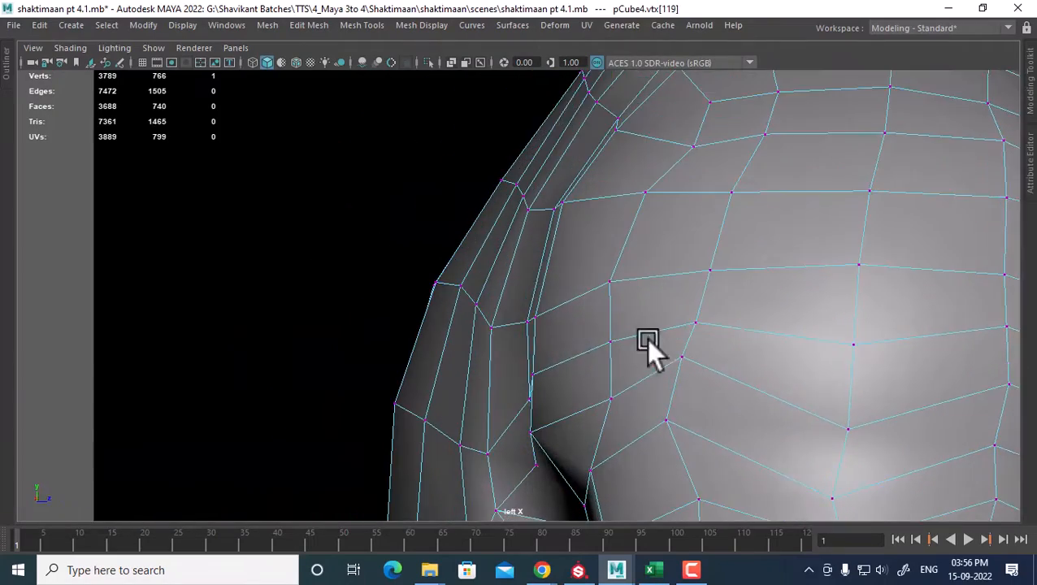
# Step: In the side view, nudge the inner vertices of the shoulder-blade row toward the back outline to even their spacing
pyautogui.keyDown('alt'); pyautogui.moveTo(528, 351); pyautogui.dragTo(593, 286, button='middle'); pyautogui.keyUp('alt')
pyautogui.keyDown('alt'); pyautogui.moveTo(594, 286); pyautogui.dragTo(606, 297, button='right'); pyautogui.keyUp('alt')
pyautogui.click(515, 209)
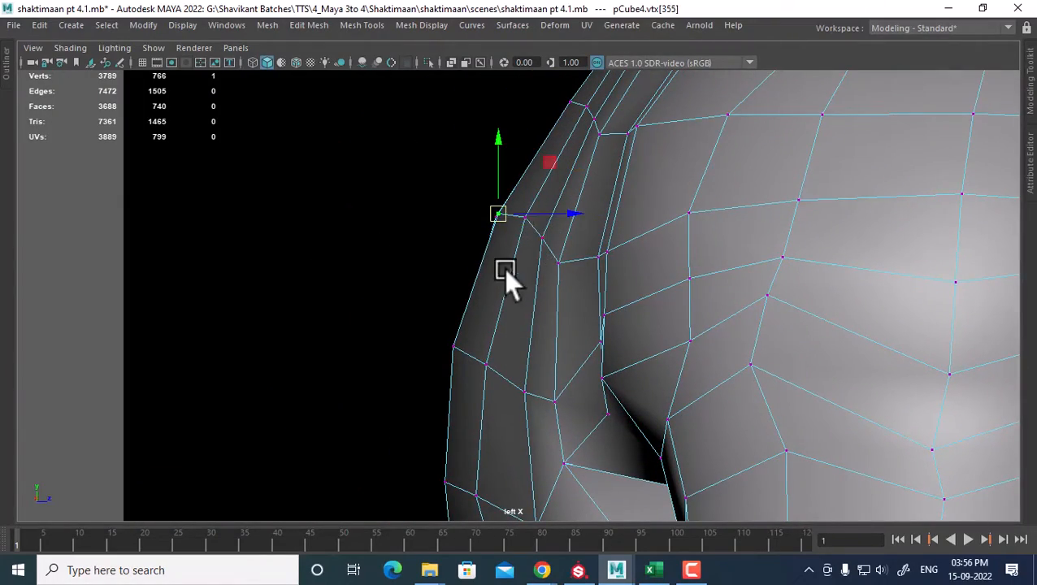
pyautogui.click(511, 363)
pyautogui.click(526, 218)
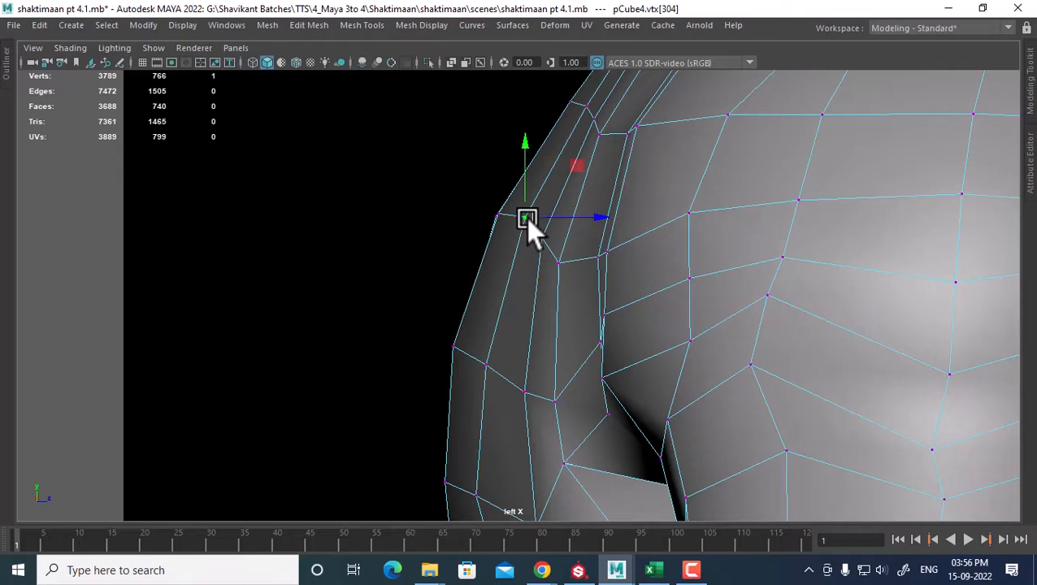
pyautogui.click(542, 238)
pyautogui.moveTo(538, 237); pyautogui.dragTo(537, 235)
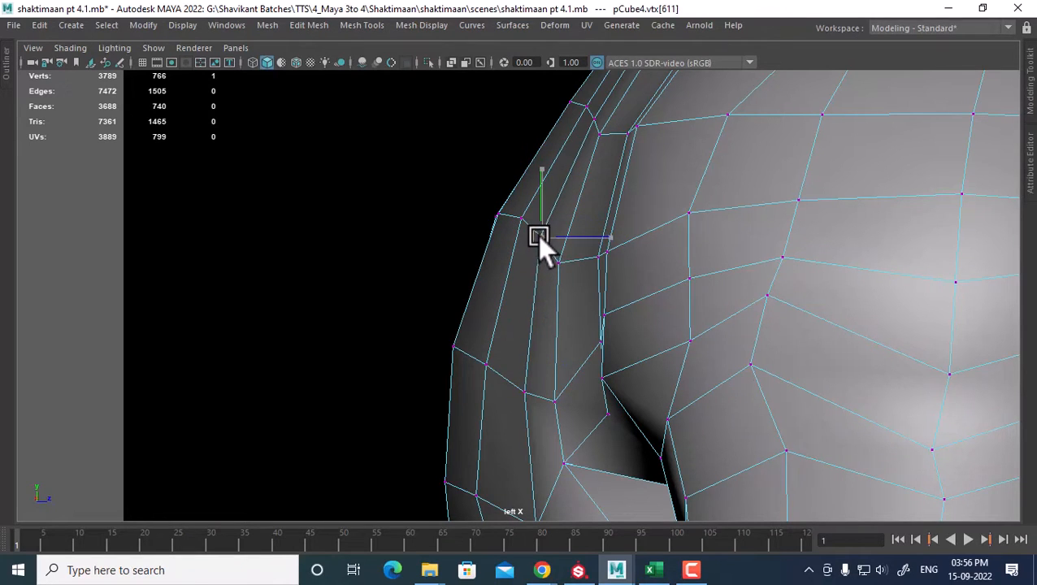
# Step: Shift the second and third vertices of the next row down the back toward the back outline
pyautogui.keyDown('alt'); pyautogui.moveTo(487, 379); pyautogui.dragTo(487, 277, button='middle'); pyautogui.keyUp('alt')
pyautogui.click(527, 297)
pyautogui.moveTo(525, 296); pyautogui.dragTo(517, 290)
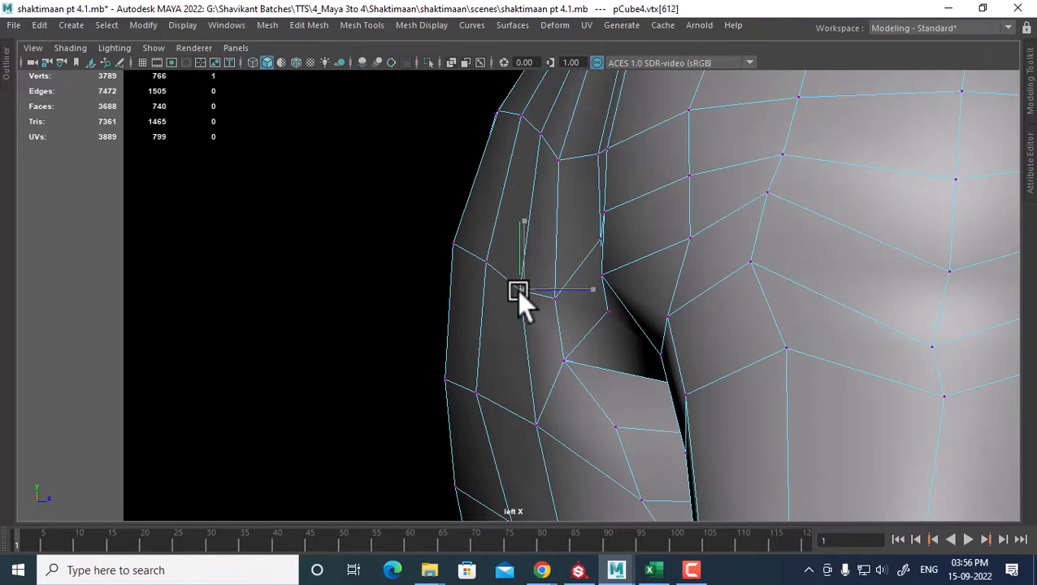
pyautogui.click(484, 259)
pyautogui.moveTo(484, 259); pyautogui.dragTo(479, 259)
# Step: Move the vertices beside the back outline in two mid-back rows closer to the outline to smooth their column
pyautogui.keyDown('alt'); pyautogui.moveTo(496, 487); pyautogui.dragTo(543, 275, button='middle'); pyautogui.keyUp('alt')
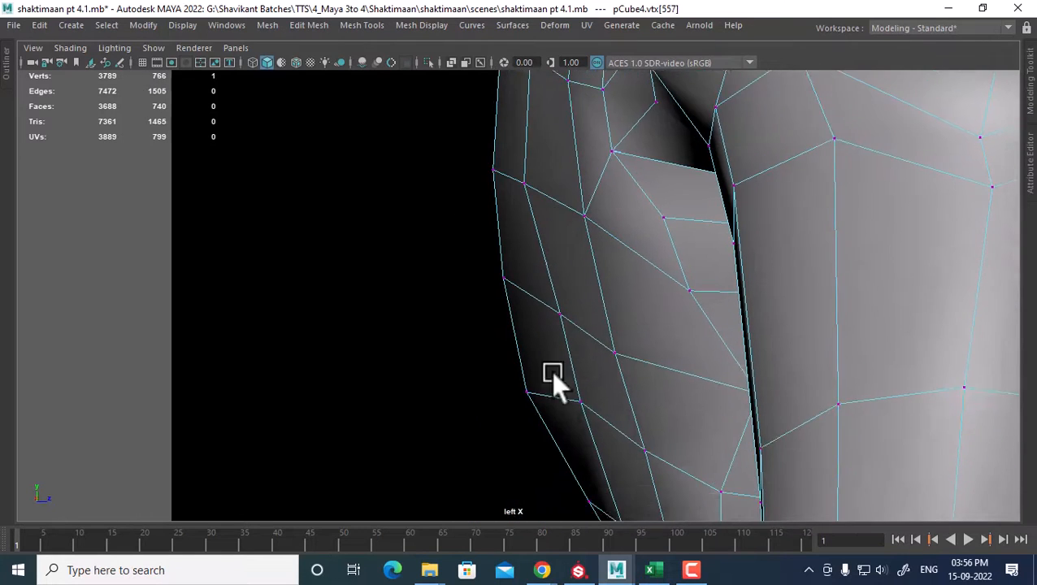
pyautogui.scroll(-3, 566, 336)
pyautogui.scroll(1, 567, 336)
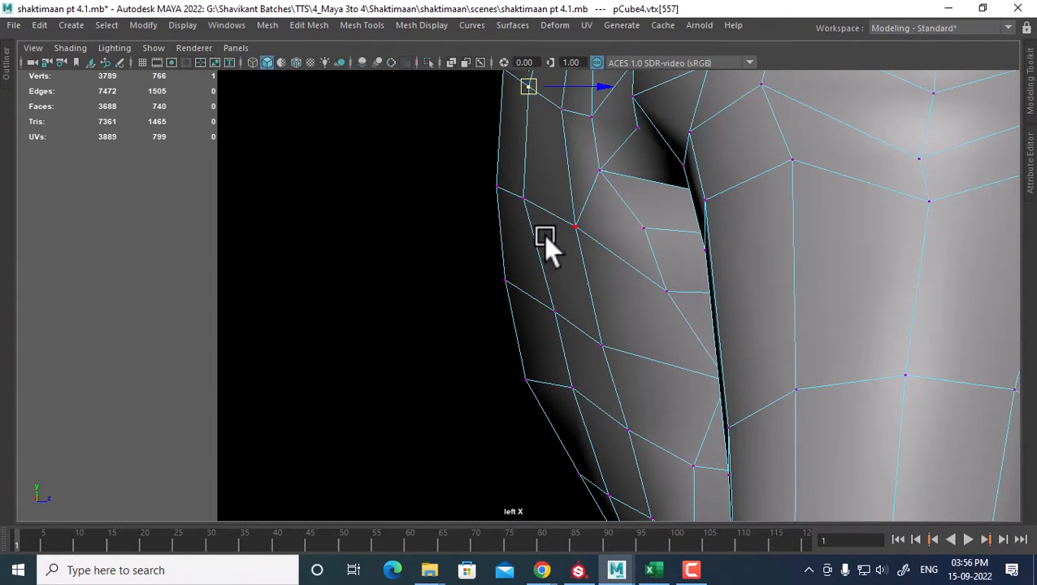
pyautogui.click(552, 309)
pyautogui.moveTo(551, 310); pyautogui.dragTo(537, 311)
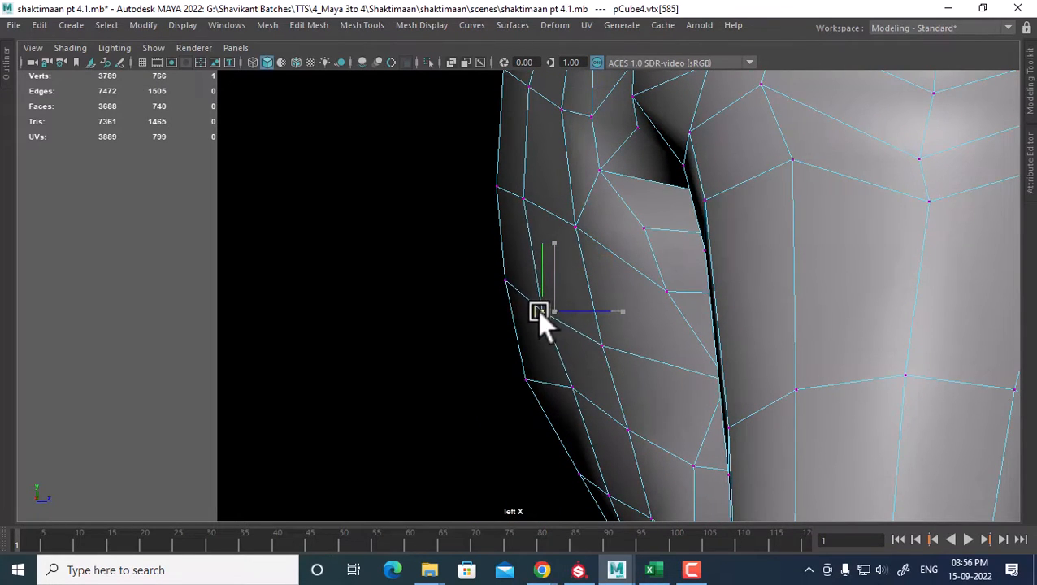
pyautogui.click(569, 388)
pyautogui.moveTo(564, 387); pyautogui.dragTo(559, 389)
# Step: Fine-tune the back outline vertex where the back turns inward, and move its neighbour slightly toward the outline
pyautogui.keyDown('alt'); pyautogui.moveTo(586, 411); pyautogui.dragTo(608, 296, button='middle'); pyautogui.keyUp('alt')
pyautogui.scroll(1, 569, 289)
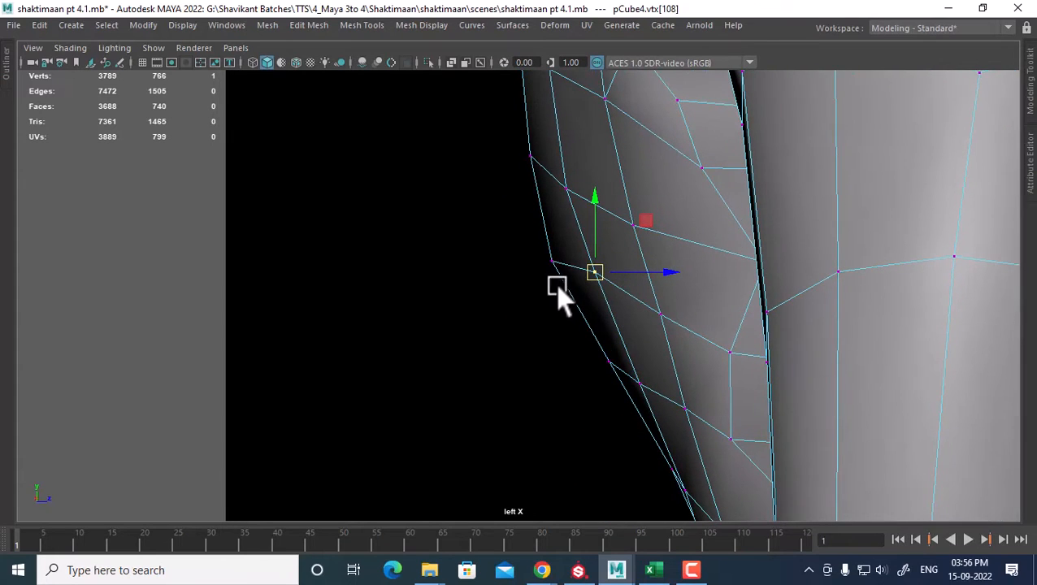
pyautogui.click(554, 264)
pyautogui.press('r')
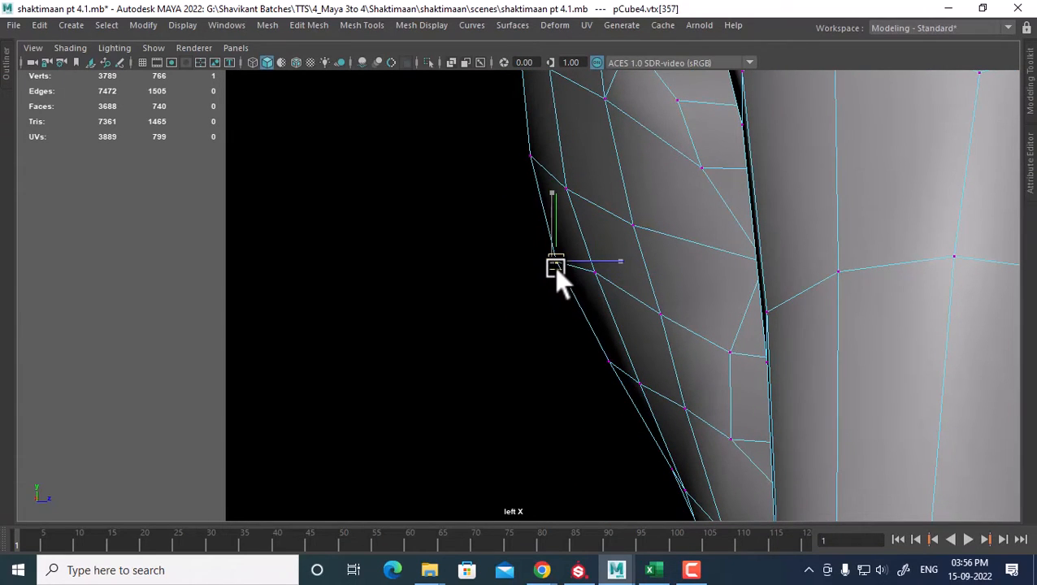
pyautogui.click(599, 277)
pyautogui.moveTo(601, 281); pyautogui.dragTo(586, 272)
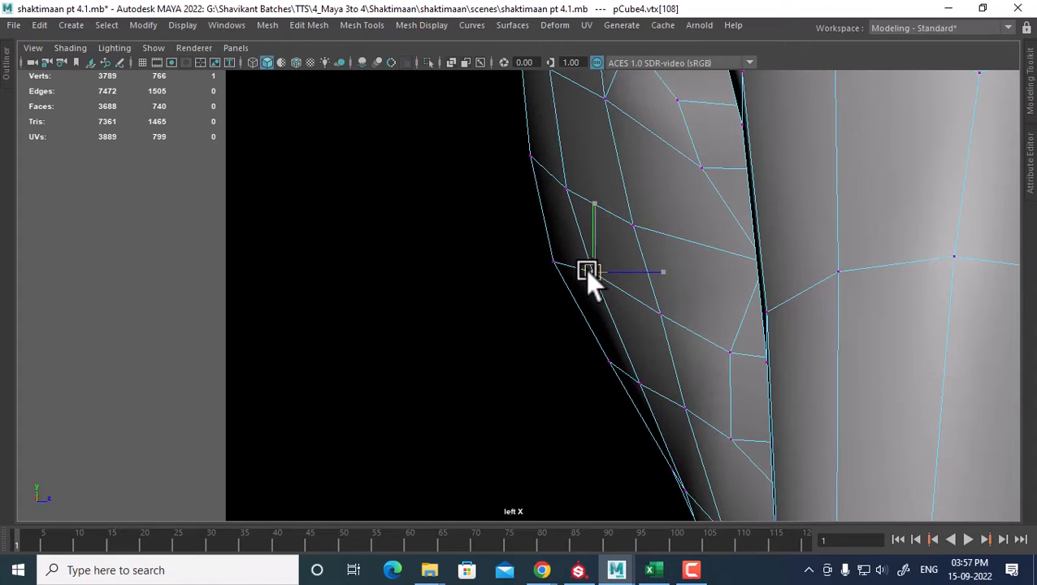
# Step: Reposition the vertices of the two lower-back rows behind the arm so the rows slope evenly toward it
pyautogui.keyDown('alt'); pyautogui.moveTo(643, 335); pyautogui.dragTo(613, 233, button='middle'); pyautogui.keyUp('alt')
pyautogui.scroll(1, 637, 317)
pyautogui.click(616, 280)
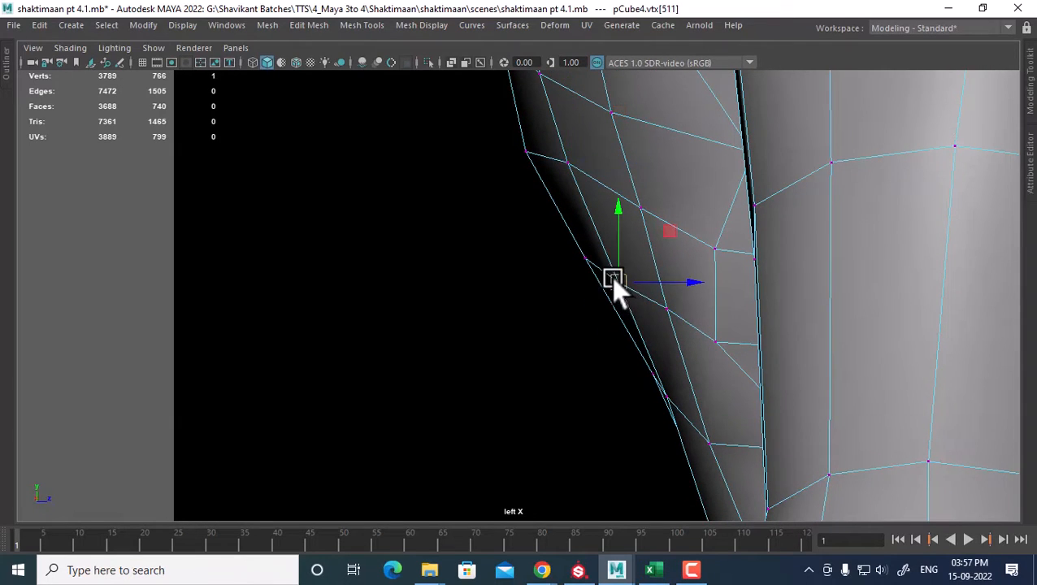
pyautogui.keyDown('alt'); pyautogui.moveTo(719, 431); pyautogui.dragTo(689, 341, button='middle'); pyautogui.keyUp('alt')
pyautogui.scroll(1, 690, 342)
pyautogui.click(690, 360)
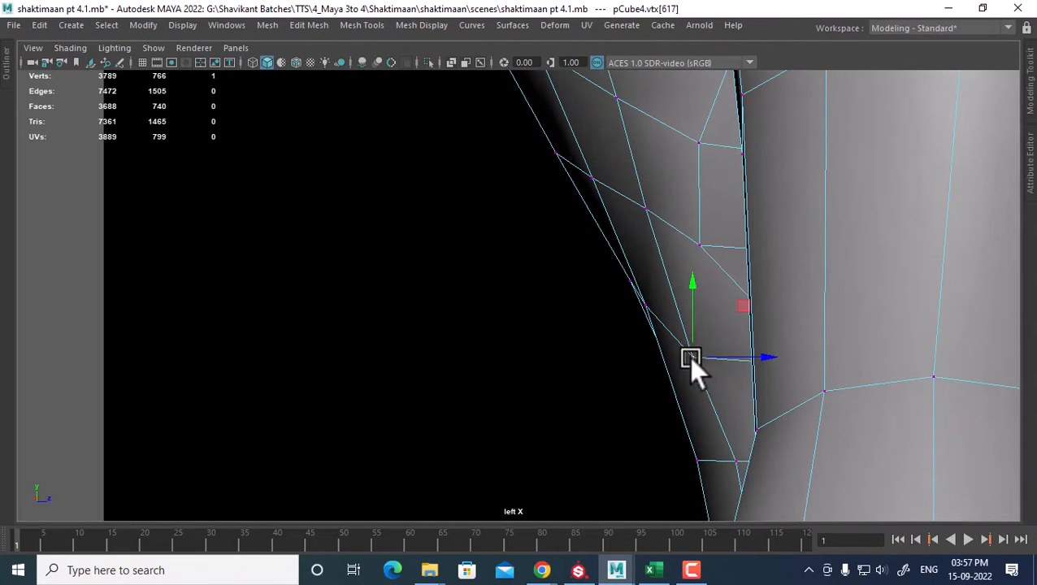
pyautogui.moveTo(689, 358); pyautogui.dragTo(708, 345)
pyautogui.click(698, 242)
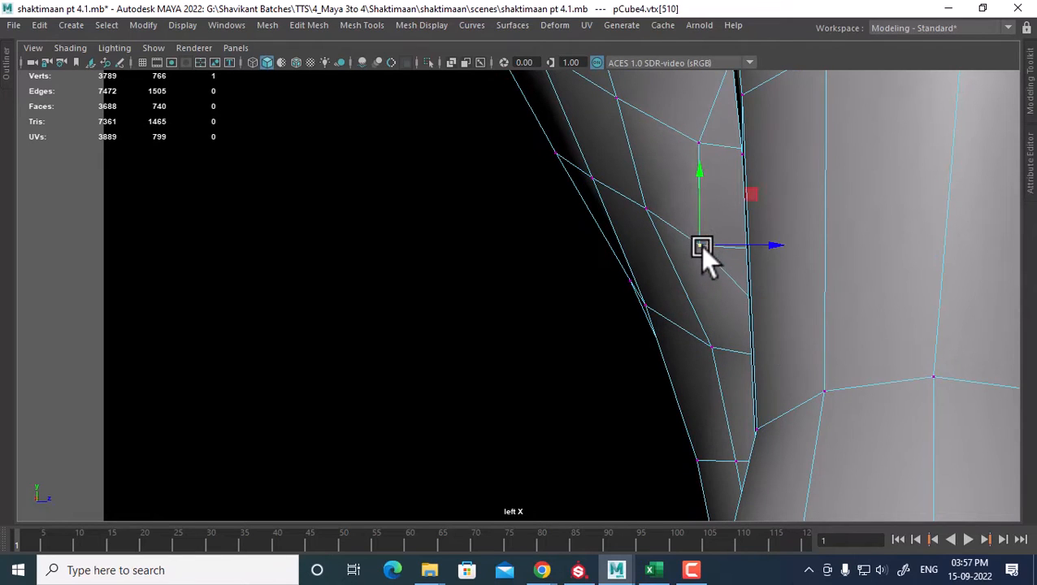
pyautogui.moveTo(699, 245); pyautogui.dragTo(713, 234)
pyautogui.click(645, 305)
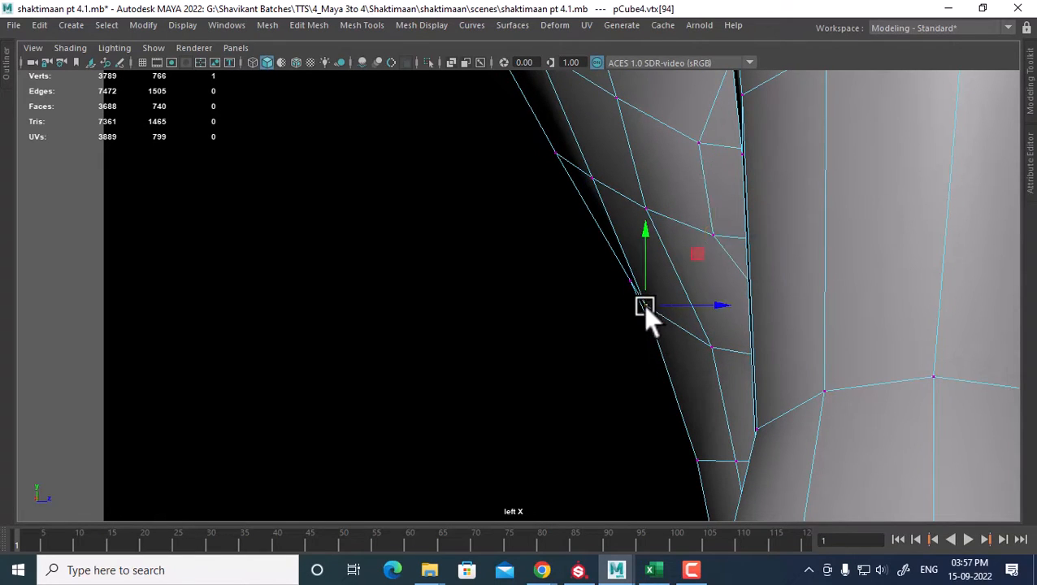
pyautogui.moveTo(645, 305); pyautogui.dragTo(650, 302)
# Step: Move the waist vertex beside the arm toward the back outline to continue the column above it
pyautogui.keyDown('alt'); pyautogui.moveTo(686, 462); pyautogui.dragTo(681, 294, button='middle'); pyautogui.keyUp('alt')
pyautogui.scroll(1, 682, 293)
pyautogui.click(734, 293)
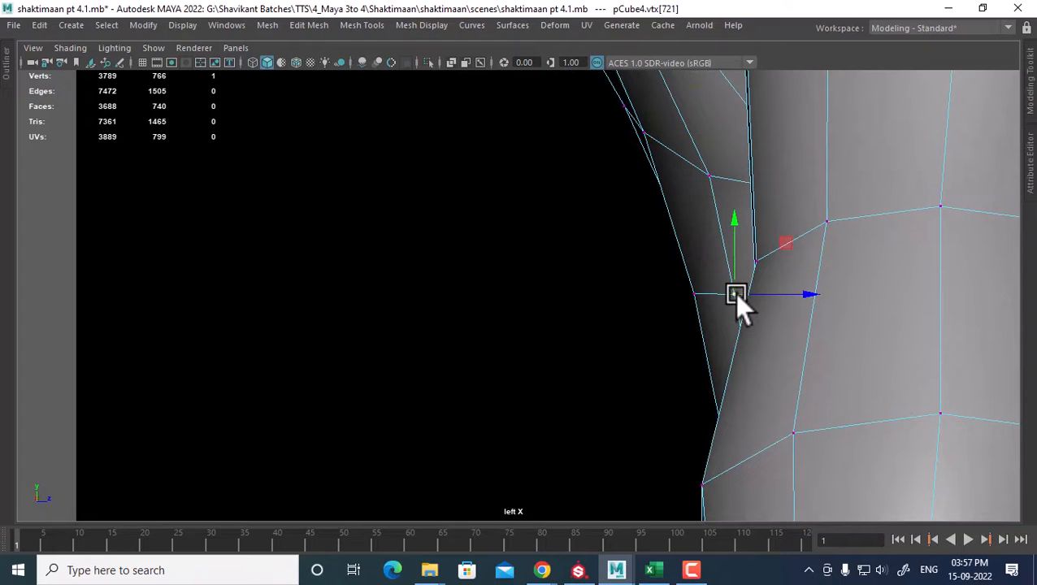
pyautogui.moveTo(734, 292); pyautogui.dragTo(708, 288)
pyautogui.click(692, 292)
# Step: Examine the adjusted back in the side view and, after switching to the perspective view, from behind
pyautogui.keyDown('alt'); pyautogui.moveTo(716, 338); pyautogui.dragTo(620, 304, button='right'); pyautogui.keyUp('alt')
pyautogui.keyDown('alt'); pyautogui.moveTo(651, 285); pyautogui.dragTo(651, 449, button='middle'); pyautogui.keyUp('alt')
pyautogui.keyDown('alt'); pyautogui.moveTo(675, 450); pyautogui.dragTo(655, 410, button='right'); pyautogui.keyUp('alt')
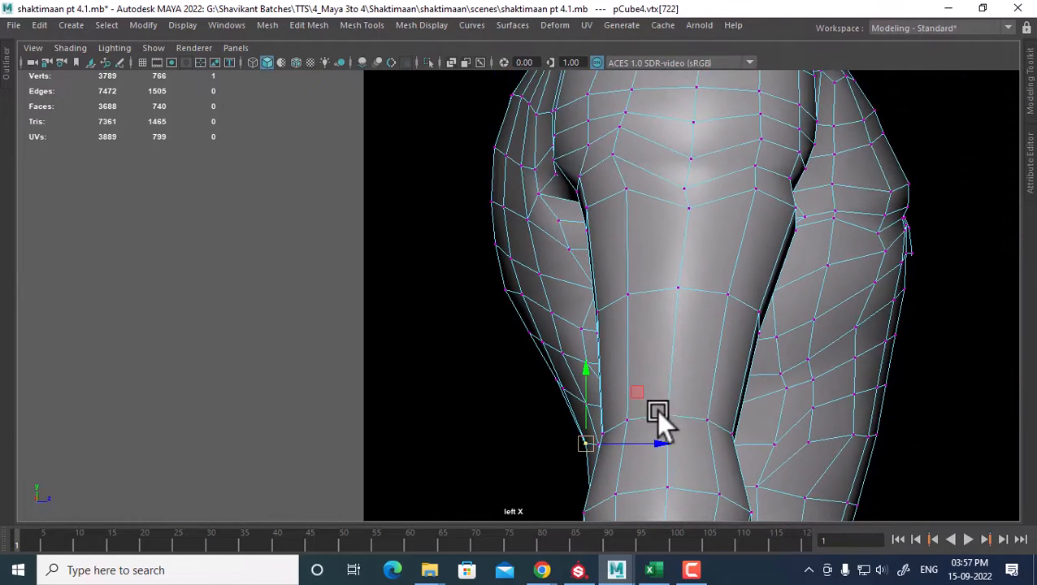
pyautogui.keyDown('alt'); pyautogui.moveTo(493, 281); pyautogui.dragTo(580, 261, button='right'); pyautogui.keyUp('alt')
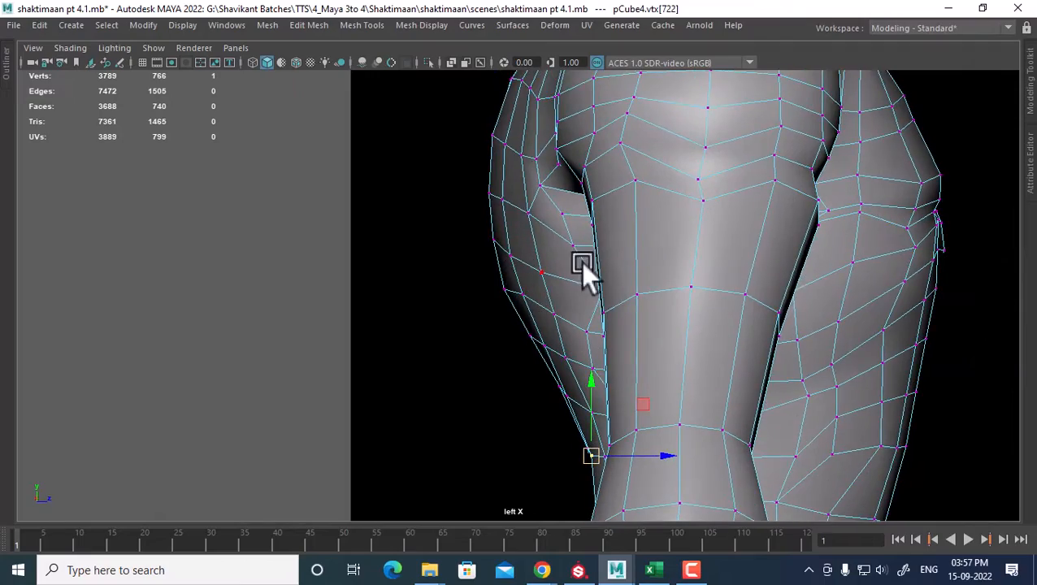
pyautogui.press('space')
pyautogui.moveTo(580, 262); pyautogui.dragTo(757, 349)
pyautogui.keyDown('alt'); pyautogui.moveTo(758, 350); pyautogui.dragTo(668, 349, button='right'); pyautogui.keyUp('alt')
pyautogui.keyDown('alt'); pyautogui.moveTo(668, 349); pyautogui.dragTo(667, 191, button='middle'); pyautogui.keyUp('alt')
pyautogui.keyDown('alt'); pyautogui.moveTo(667, 192); pyautogui.dragTo(648, 266); pyautogui.keyUp('alt')
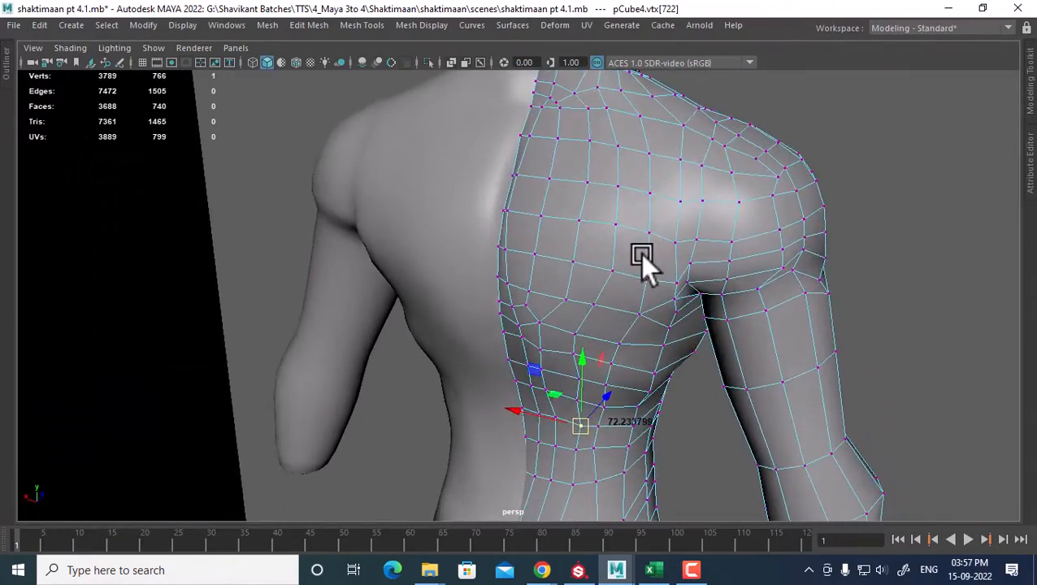
pyautogui.keyDown('alt'); pyautogui.moveTo(592, 288); pyautogui.dragTo(578, 258); pyautogui.keyUp('alt')
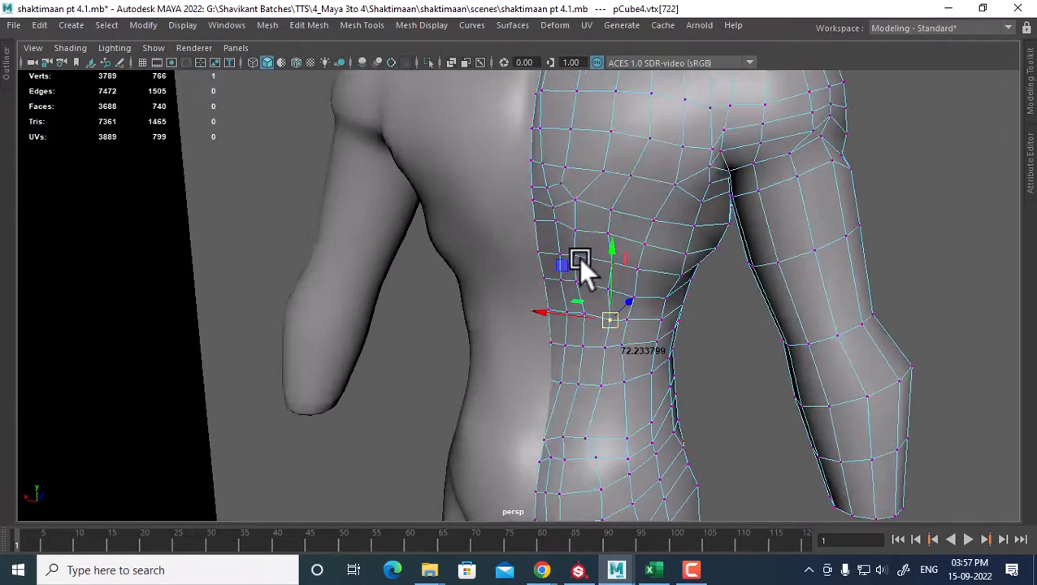
pyautogui.keyDown('alt'); pyautogui.moveTo(578, 257); pyautogui.dragTo(602, 338, button='right'); pyautogui.keyUp('alt')
pyautogui.keyDown('alt'); pyautogui.moveTo(601, 339); pyautogui.dragTo(700, 350); pyautogui.keyUp('alt')
pyautogui.keyDown('alt'); pyautogui.moveTo(657, 322); pyautogui.dragTo(715, 367); pyautogui.keyUp('alt')
# Step: In the perspective view, adjust the depth and sideways position of the lower-back column vertices to straighten the column
pyautogui.click(688, 299)
pyautogui.press('w')
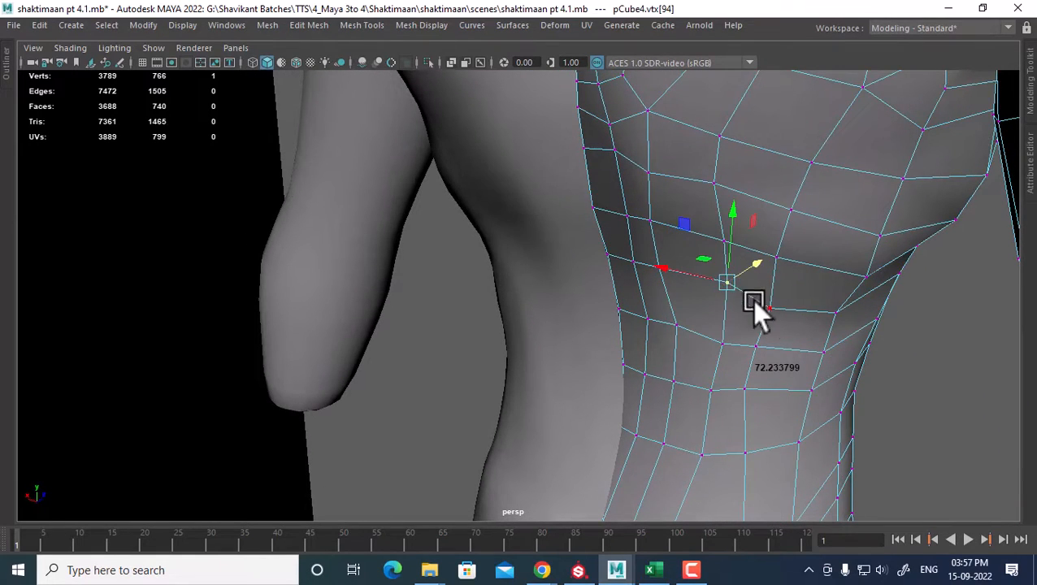
pyautogui.keyDown('alt'); pyautogui.moveTo(752, 324); pyautogui.dragTo(711, 313); pyautogui.keyUp('alt')
pyautogui.moveTo(771, 295); pyautogui.dragTo(762, 298)
pyautogui.press('Up')
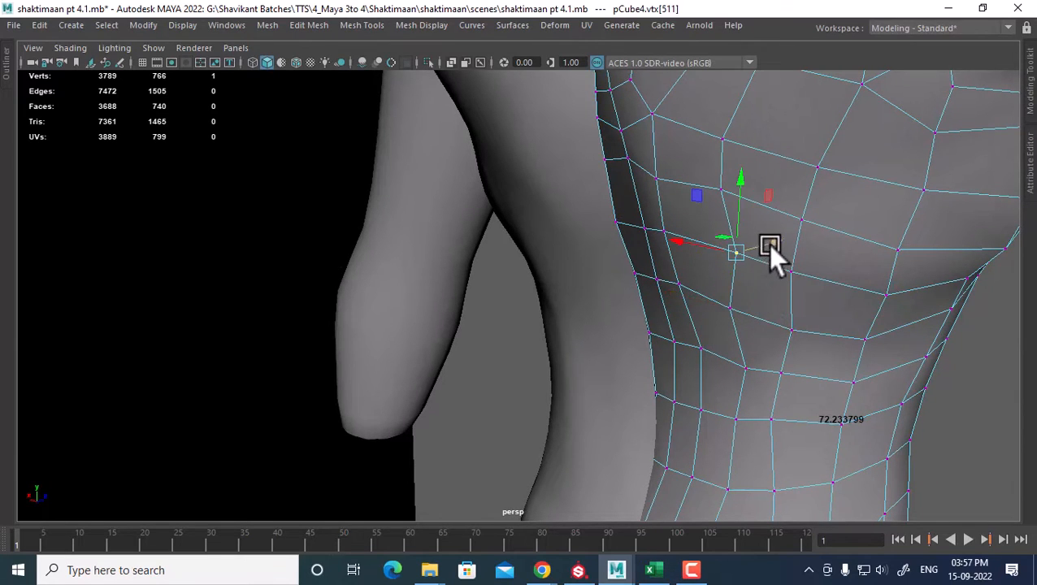
pyautogui.moveTo(767, 244); pyautogui.dragTo(763, 238, button='middle')
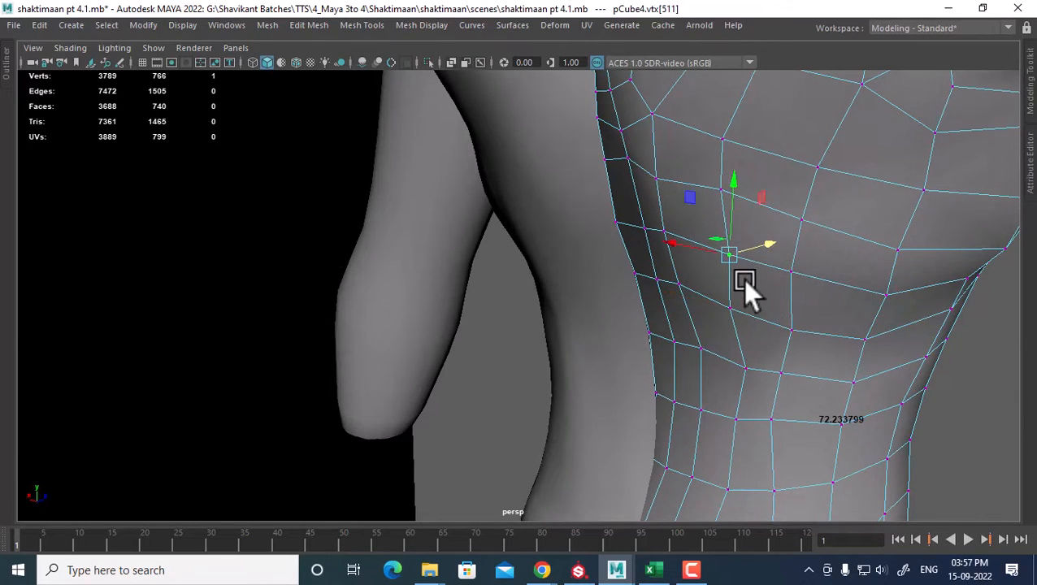
# Step: Shift the waist vertex of the same lower-back column sideways toward the spine to align it with the vertices below
pyautogui.keyDown('alt'); pyautogui.moveTo(745, 290); pyautogui.dragTo(736, 317); pyautogui.keyUp('alt')
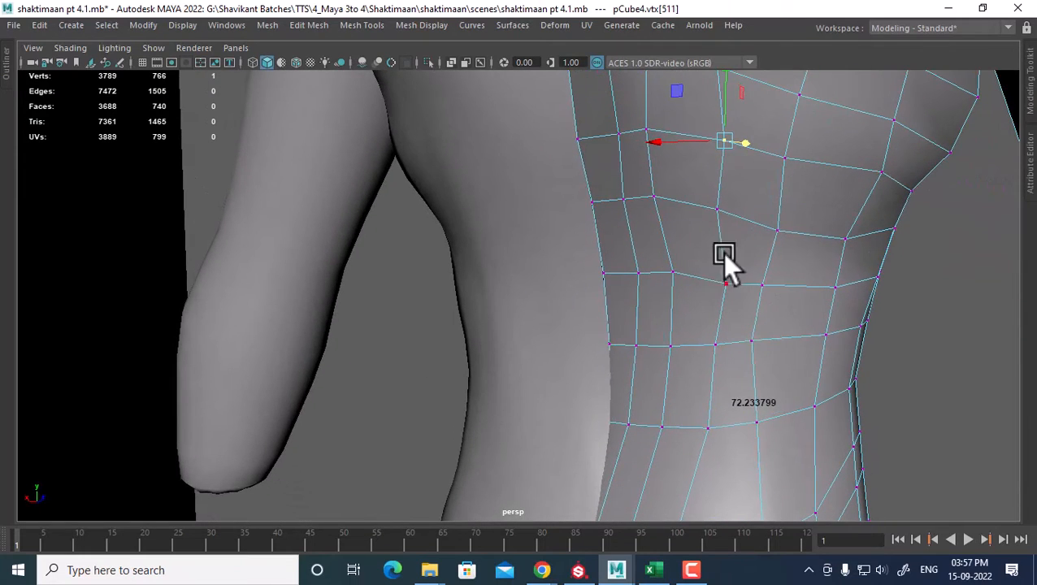
pyautogui.click(722, 211)
pyautogui.keyDown('alt'); pyautogui.moveTo(725, 221); pyautogui.dragTo(737, 241); pyautogui.keyUp('alt')
pyautogui.keyDown('alt'); pyautogui.moveTo(714, 289); pyautogui.dragTo(745, 272); pyautogui.keyUp('alt')
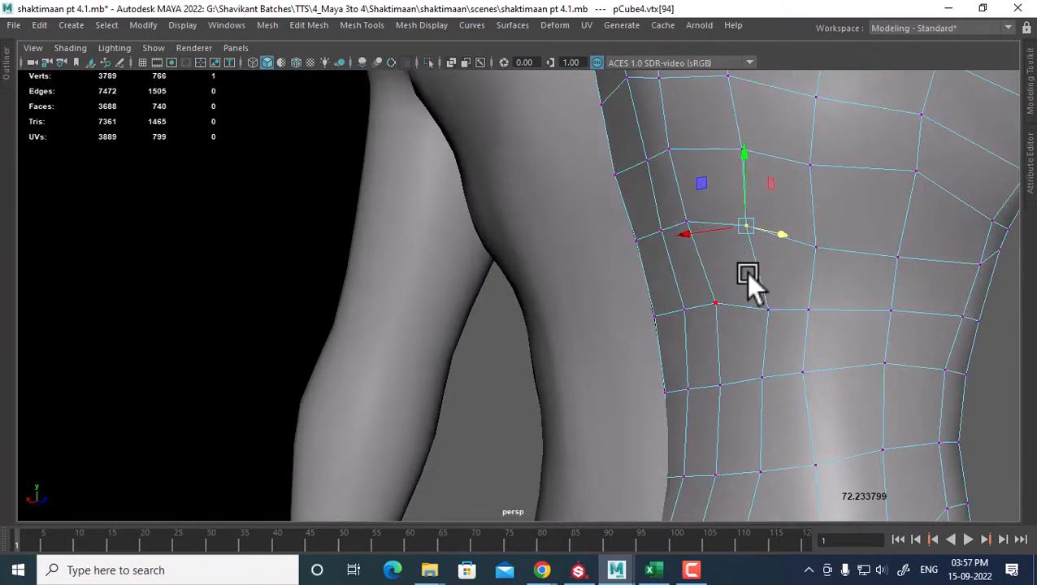
pyautogui.click(772, 310)
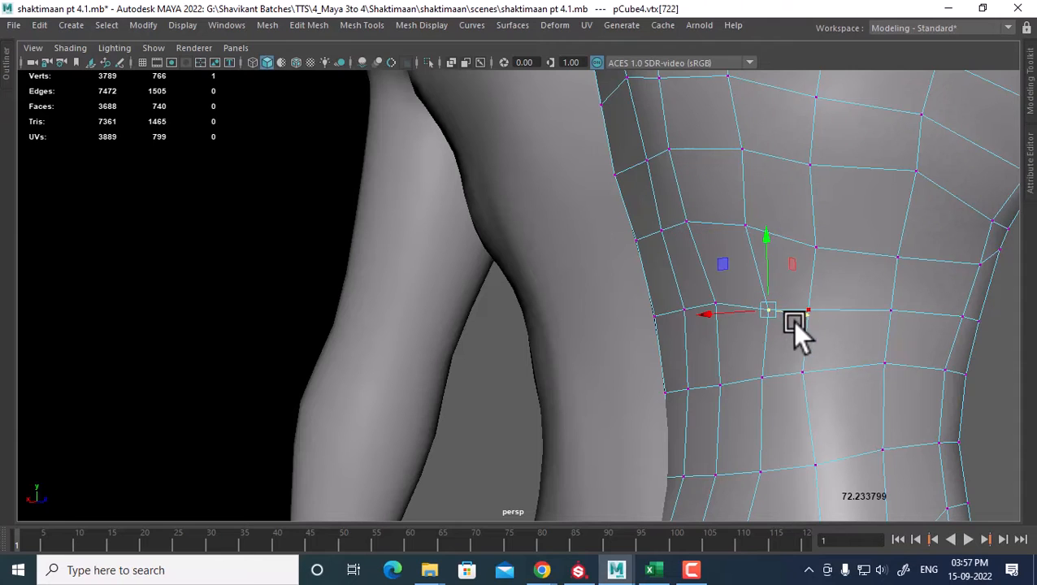
pyautogui.keyDown('alt'); pyautogui.moveTo(798, 312); pyautogui.dragTo(736, 344); pyautogui.keyUp('alt')
pyautogui.moveTo(690, 309); pyautogui.dragTo(681, 304)
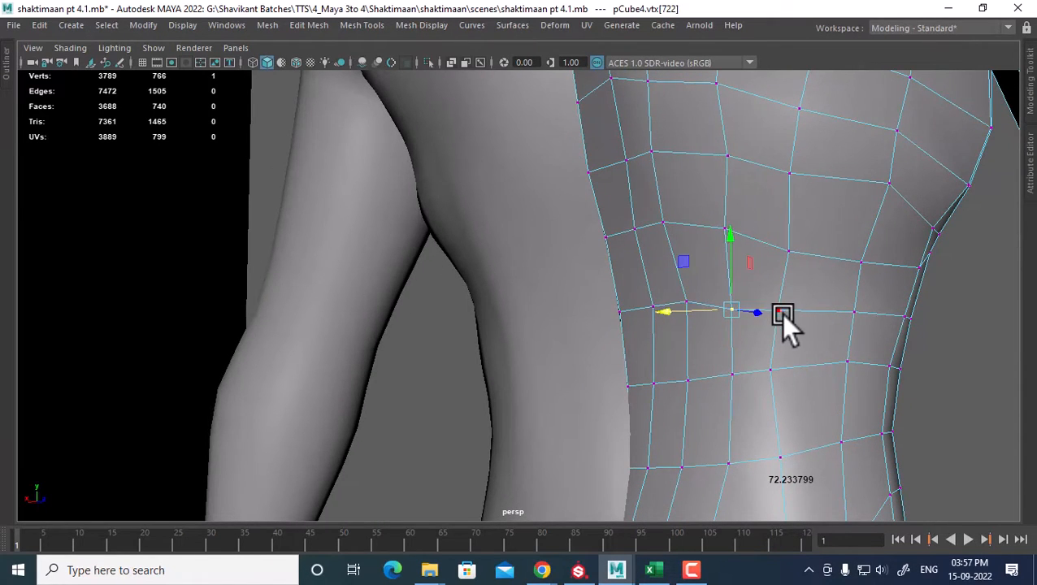
# Step: Average the two stacked waist vertices in the outer column and the neighbouring pair nearer the spine, using 10 iterations
pyautogui.click(780, 313)
pyautogui.keyDown('shift'); pyautogui.click(769, 374); pyautogui.keyUp('shift')
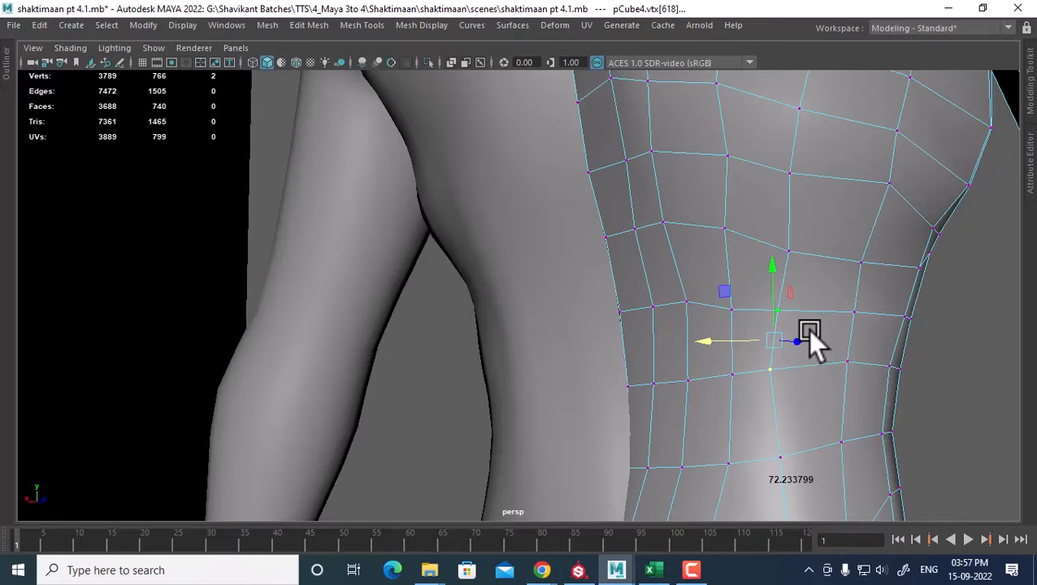
pyautogui.keyDown('shift'); pyautogui.moveTo(805, 331); pyautogui.dragTo(900, 281, button='right'); pyautogui.keyUp('shift')
pyautogui.keyDown('alt'); pyautogui.moveTo(746, 406); pyautogui.dragTo(688, 294); pyautogui.keyUp('alt')
pyautogui.click(688, 294)
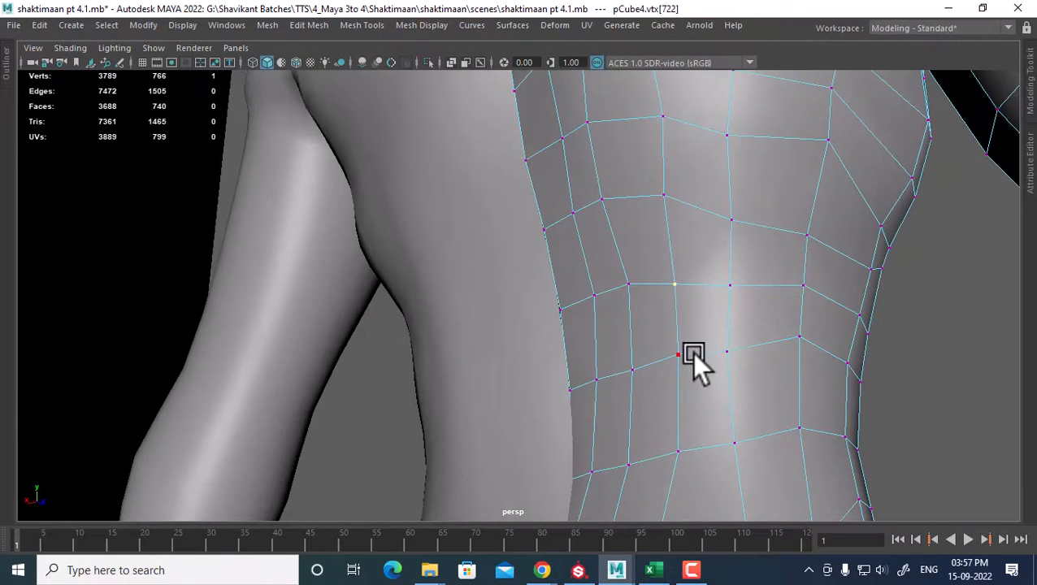
pyautogui.keyDown('shift'); pyautogui.click(677, 356); pyautogui.keyUp('shift')
pyautogui.keyDown('shift'); pyautogui.moveTo(701, 300); pyautogui.dragTo(780, 267, button='right'); pyautogui.keyUp('shift')
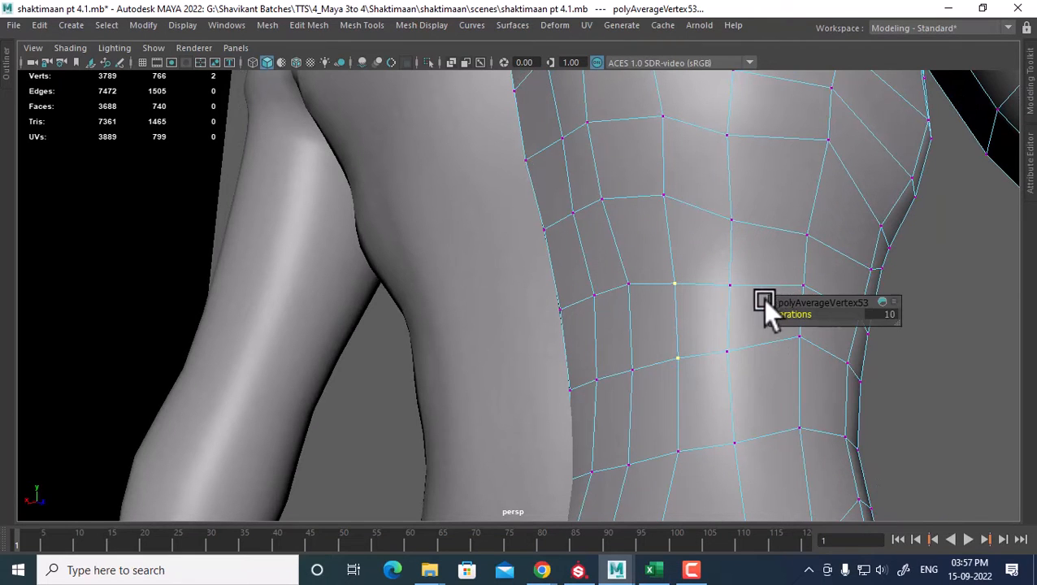
pyautogui.press('w')
pyautogui.keyDown('alt'); pyautogui.moveTo(734, 405); pyautogui.dragTo(682, 357); pyautogui.keyUp('alt')
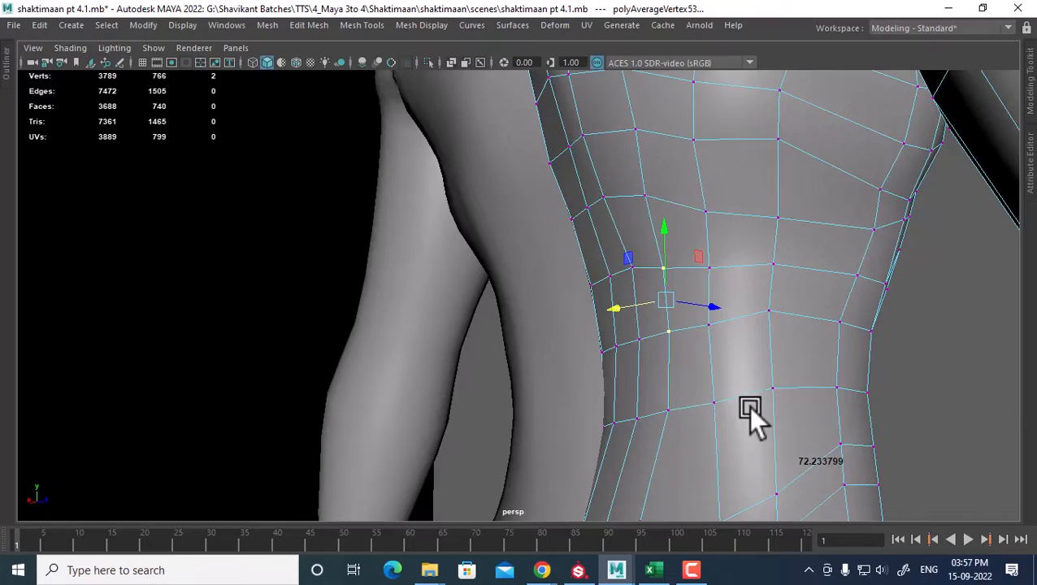
# Step: Return the mesh to object mode, reselect it and examine the overall topology of the torso from the front
pyautogui.keyDown('alt'); pyautogui.moveTo(747, 405); pyautogui.dragTo(631, 332); pyautogui.keyUp('alt')
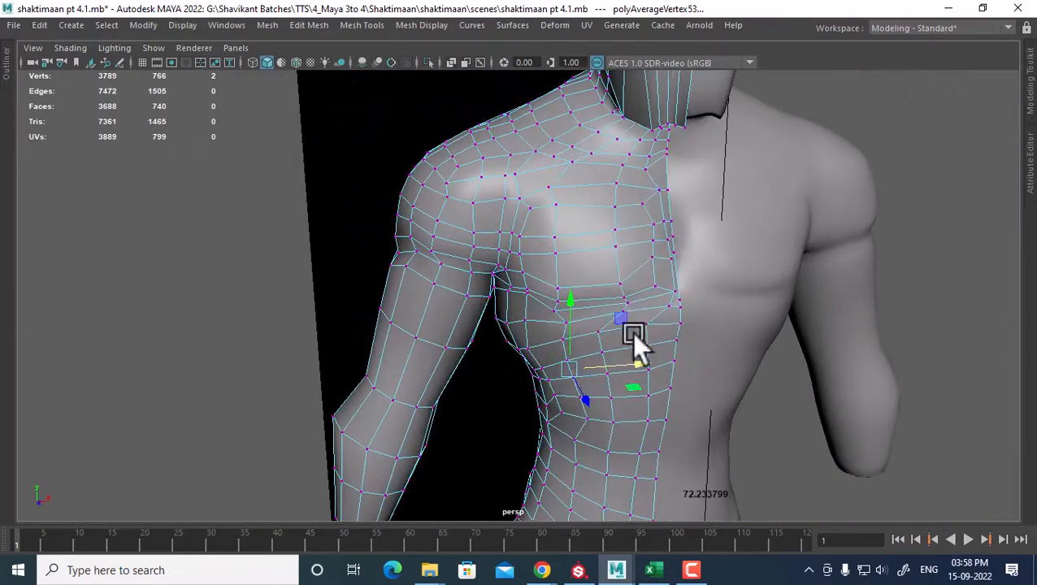
pyautogui.moveTo(633, 334); pyautogui.dragTo(738, 123, button='right')
pyautogui.click(913, 202)
pyautogui.scroll(-5, 708, 308)
pyautogui.keyDown('alt'); pyautogui.moveTo(709, 308); pyautogui.dragTo(671, 363); pyautogui.keyUp('alt')
pyautogui.click(584, 279)
pyautogui.keyDown('alt'); pyautogui.moveTo(585, 279); pyautogui.dragTo(627, 353); pyautogui.keyUp('alt')
pyautogui.keyDown('alt'); pyautogui.moveTo(627, 353); pyautogui.dragTo(684, 350, button='right'); pyautogui.keyUp('alt')
pyautogui.keyDown('alt'); pyautogui.moveTo(684, 350); pyautogui.dragTo(629, 306, button='middle'); pyautogui.keyUp('alt')
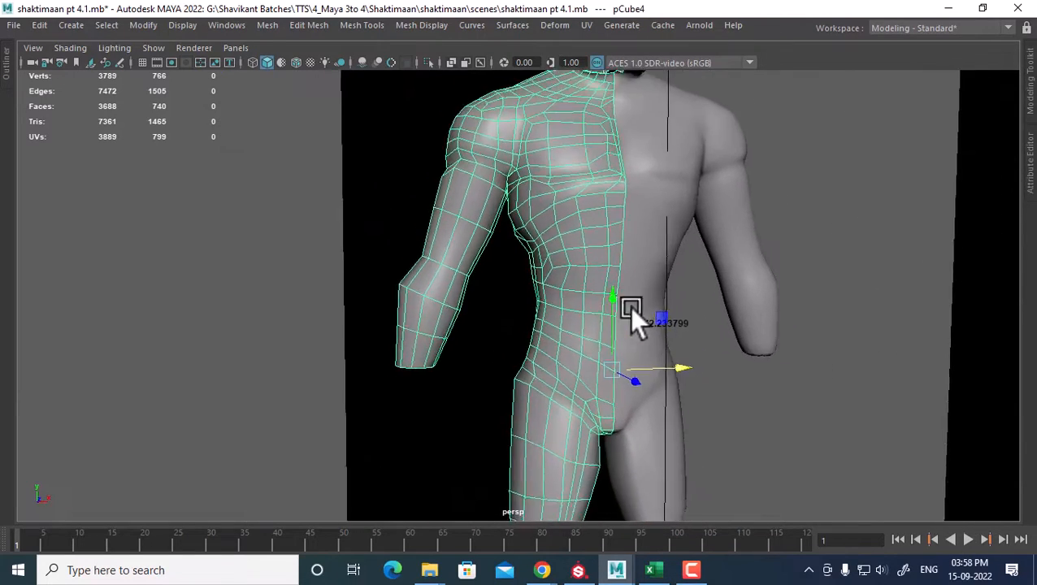
pyautogui.scroll(2, 629, 306)
pyautogui.keyDown('alt'); pyautogui.moveTo(629, 307); pyautogui.dragTo(608, 318); pyautogui.keyUp('alt')
# Step: Switch the body mesh to edge selection and trace the horizontal edge row just below the chest, examining its flow toward the centre line
pyautogui.moveTo(585, 213); pyautogui.dragTo(591, 154, button='right')
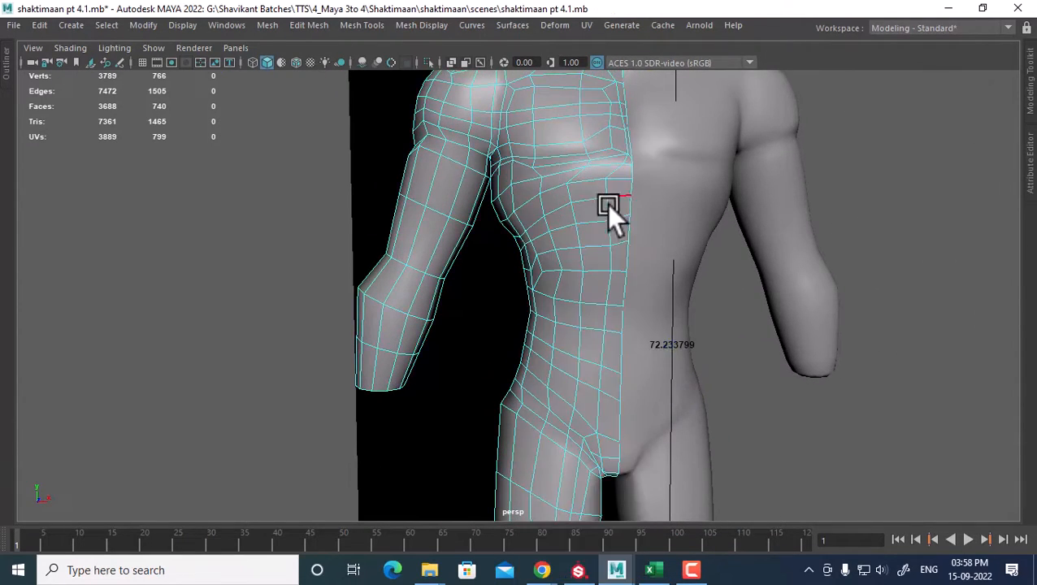
pyautogui.click(617, 196)
pyautogui.keyDown('shift'); pyautogui.click(581, 201); pyautogui.keyUp('shift')
pyautogui.keyDown('shift'); pyautogui.click(552, 210); pyautogui.keyUp('shift')
pyautogui.keyDown('shift'); pyautogui.click(538, 221); pyautogui.keyUp('shift')
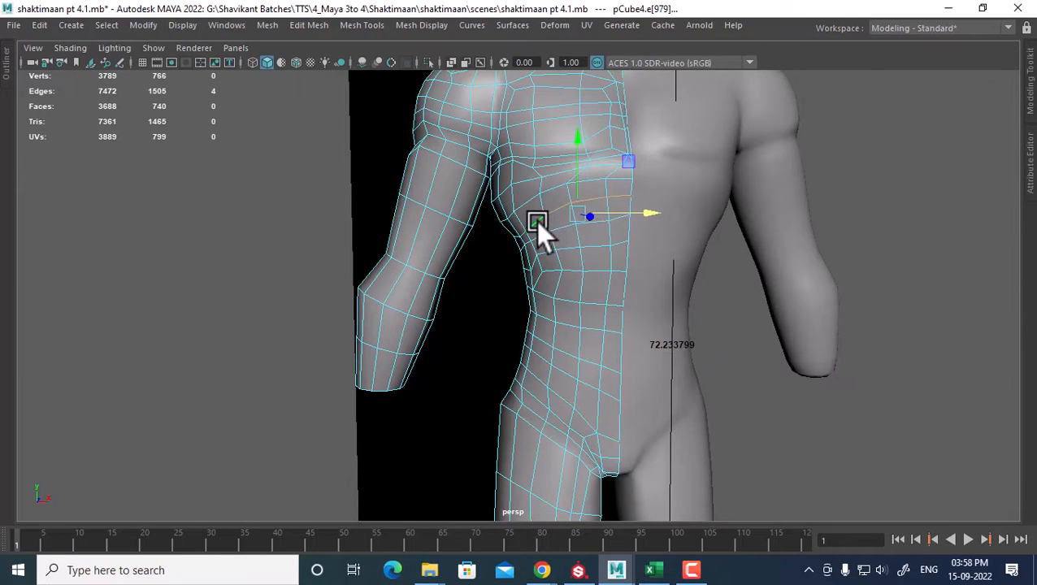
pyautogui.keyDown('alt'); pyautogui.moveTo(536, 220); pyautogui.dragTo(646, 284); pyautogui.keyUp('alt')
pyautogui.moveTo(636, 188); pyautogui.dragTo(585, 283)
pyautogui.click(596, 210)
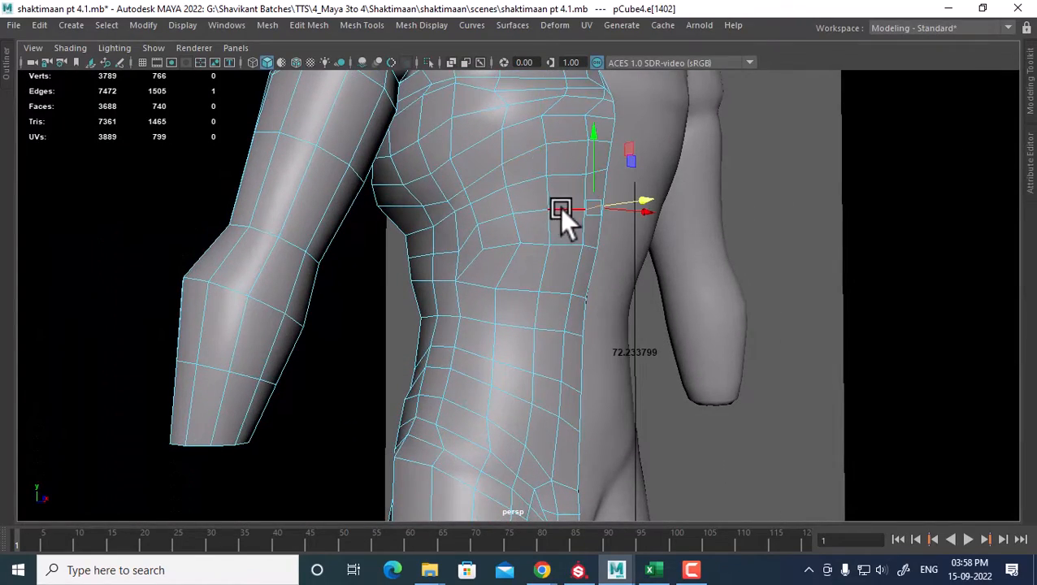
# Step: Trace the horizontal edge rows across the abdomen and around the side of the waist, examining how they continue
pyautogui.keyDown('alt'); pyautogui.moveTo(561, 210); pyautogui.dragTo(473, 330); pyautogui.keyUp('alt')
pyautogui.click(569, 296)
pyautogui.keyDown('alt'); pyautogui.moveTo(473, 330); pyautogui.dragTo(572, 386, button='right'); pyautogui.keyUp('alt')
pyautogui.keyDown('alt'); pyautogui.moveTo(572, 386); pyautogui.dragTo(582, 382); pyautogui.keyUp('alt')
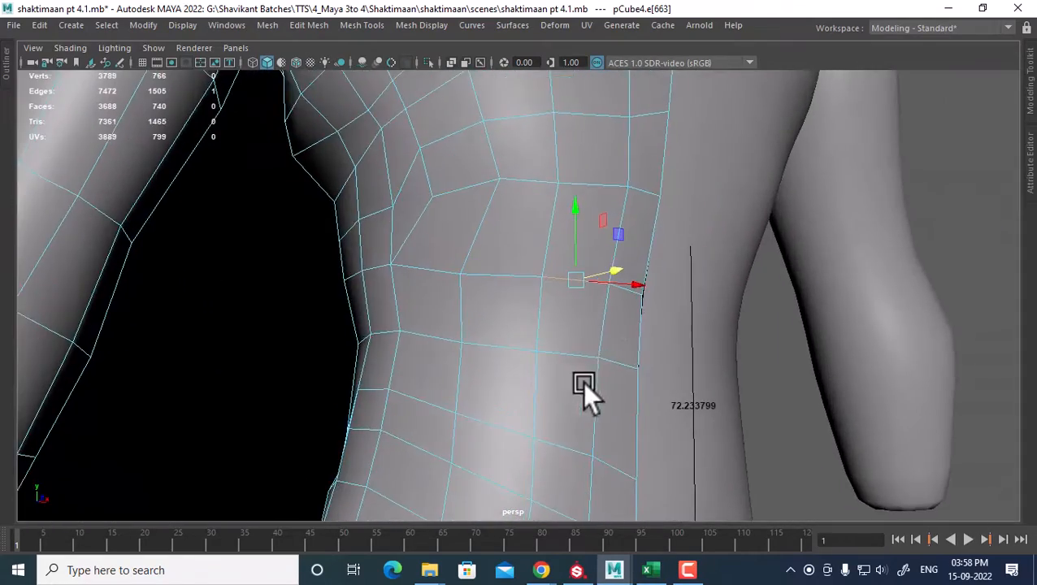
pyautogui.keyDown('shift'); pyautogui.click(628, 291); pyautogui.keyUp('shift')
pyautogui.keyDown('alt'); pyautogui.moveTo(523, 280); pyautogui.dragTo(687, 328); pyautogui.keyUp('alt')
pyautogui.keyDown('shift'); pyautogui.click(663, 309); pyautogui.keyUp('shift')
pyautogui.click(641, 371)
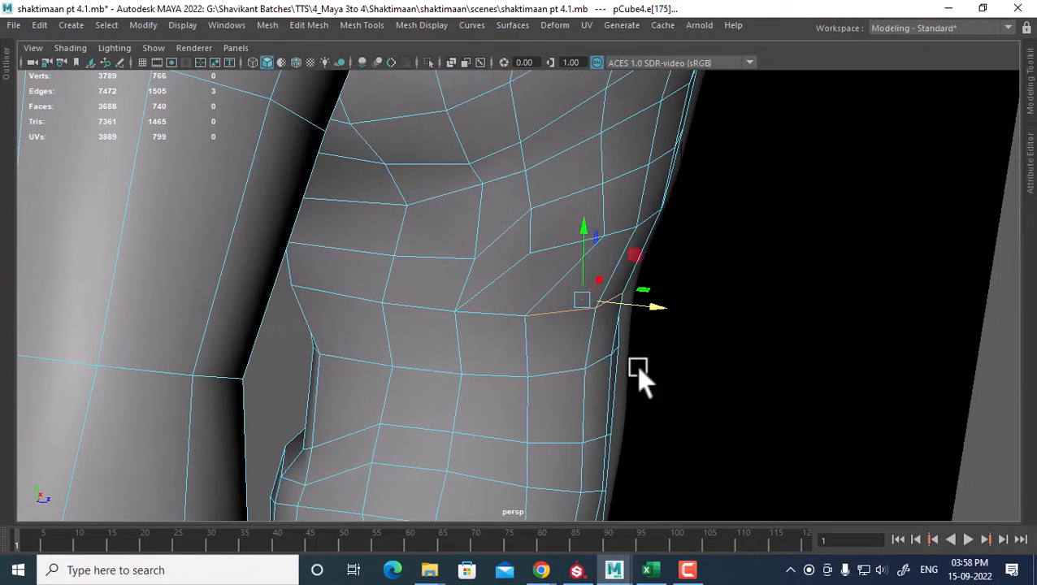
pyautogui.moveTo(641, 371)
pyautogui.keyDown('alt'); pyautogui.mouseDown()
pyautogui.moveTo(603, 370)
pyautogui.moveTo(658, 374)
pyautogui.mouseUp(); pyautogui.keyUp('alt')
pyautogui.keyDown('shift'); pyautogui.click(592, 367); pyautogui.keyUp('shift')
pyautogui.keyDown('shift'); pyautogui.click(553, 368); pyautogui.keyUp('shift')
pyautogui.click(613, 379)
pyautogui.click(594, 372)
# Step: Inspect the abdomen edge row just above the waist and return the mesh to object mode
pyautogui.keyDown('alt'); pyautogui.moveTo(658, 374); pyautogui.dragTo(565, 298, button='right'); pyautogui.keyUp('alt')
pyautogui.keyDown('alt'); pyautogui.moveTo(565, 299); pyautogui.dragTo(485, 326); pyautogui.keyUp('alt')
pyautogui.keyDown('alt'); pyautogui.moveTo(510, 337); pyautogui.dragTo(532, 345, button='right'); pyautogui.keyUp('alt')
pyautogui.click(522, 223)
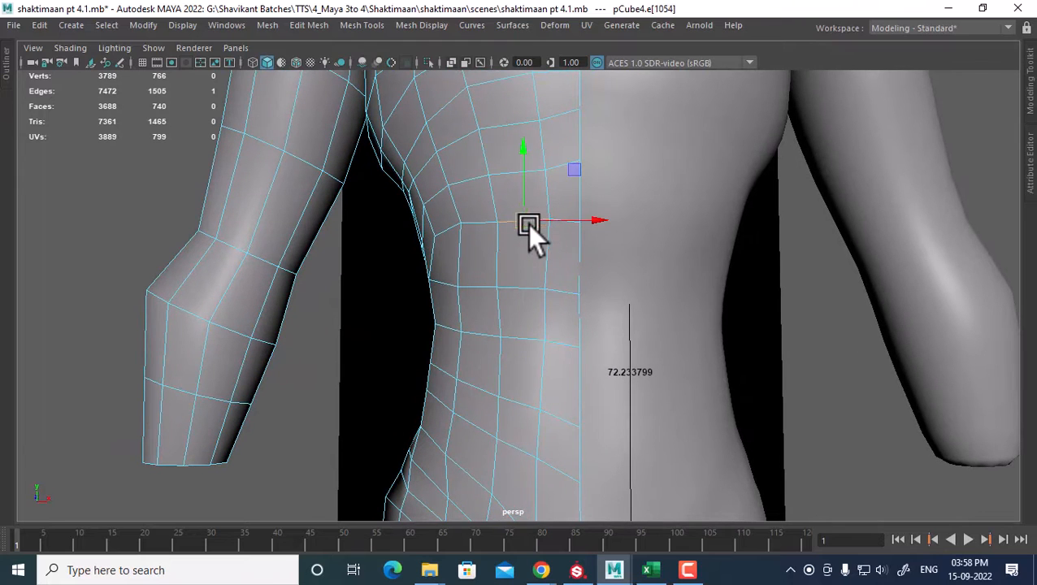
pyautogui.press('r')
pyautogui.moveTo(522, 217); pyautogui.dragTo(586, 397)
pyautogui.keyDown('alt'); pyautogui.moveTo(519, 228); pyautogui.dragTo(553, 232); pyautogui.keyUp('alt')
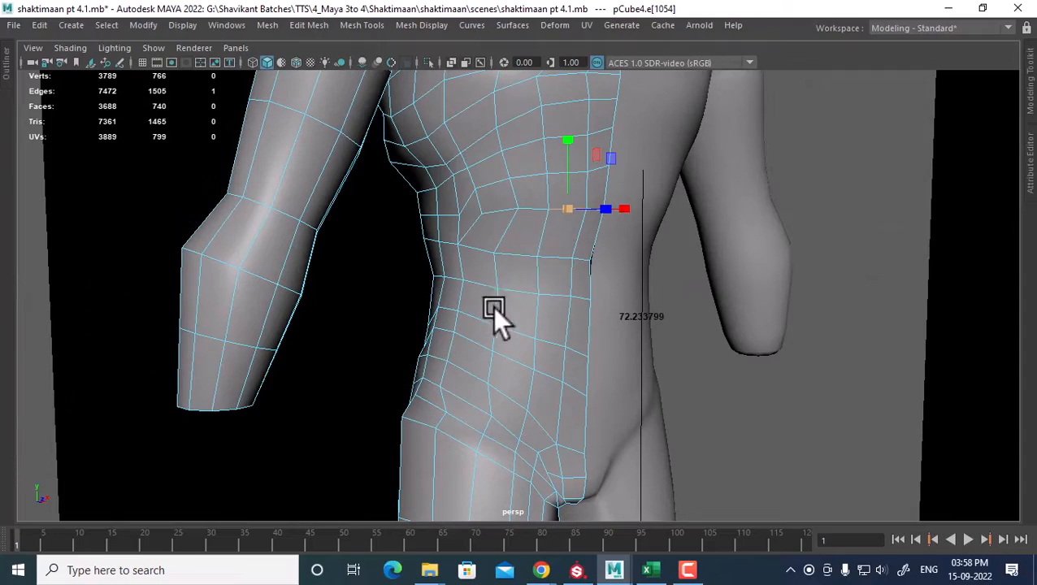
pyautogui.keyDown('alt'); pyautogui.moveTo(492, 306); pyautogui.dragTo(590, 295); pyautogui.keyUp('alt')
pyautogui.press('F8')
# Step: Switch to the topology ref.mb scene, enlarge its perspective view and compare the reference arm and torso topology with the Shaktimaan mesh
pyautogui.hotkey('alt', 'Tab')
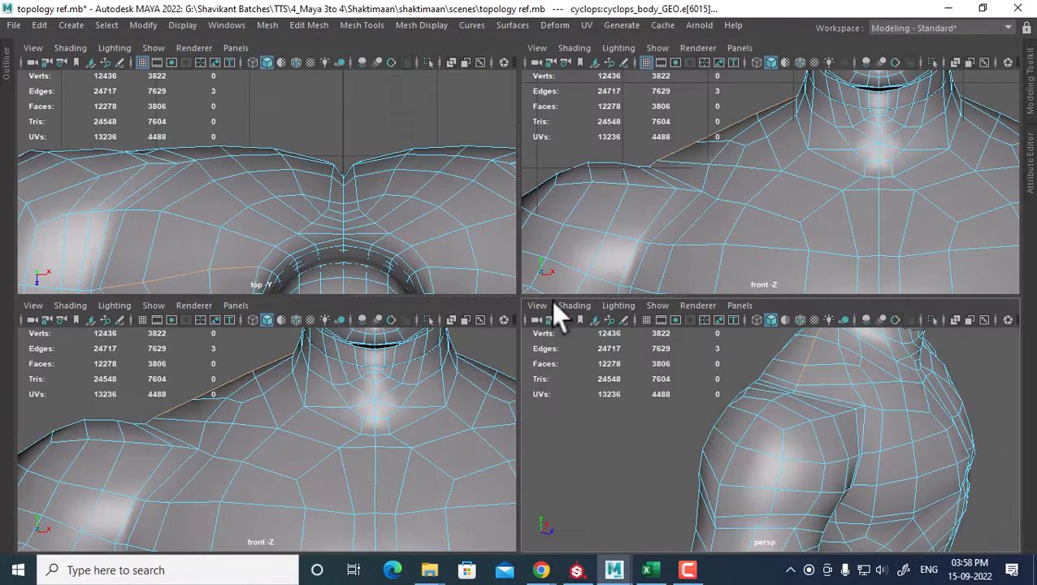
pyautogui.scroll(-5, 711, 131)
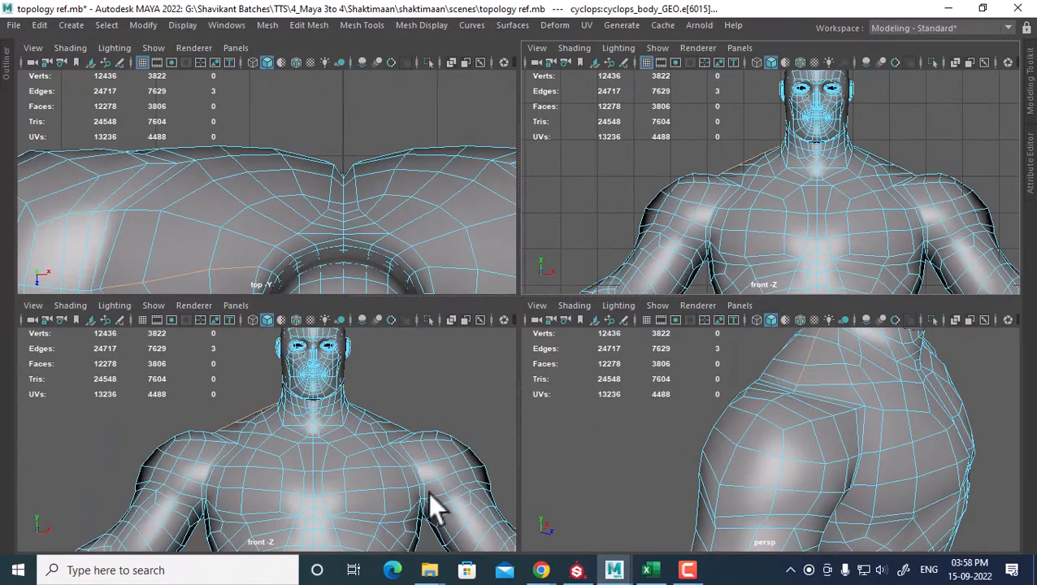
pyautogui.keyDown('alt'); pyautogui.moveTo(427, 492); pyautogui.dragTo(438, 403, button='middle'); pyautogui.keyUp('alt')
pyautogui.press('space')
pyautogui.moveTo(837, 252); pyautogui.dragTo(770, 226)
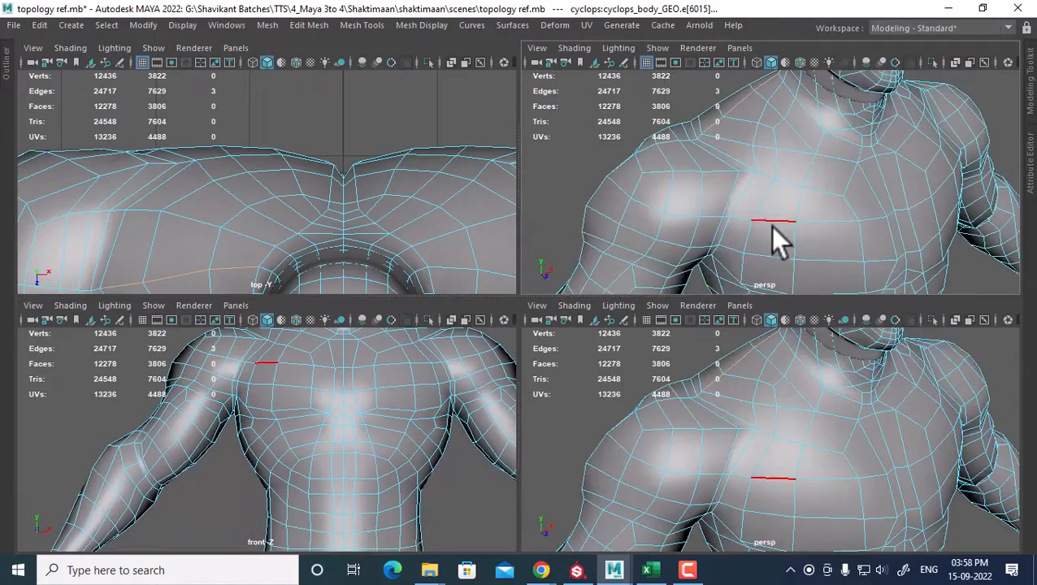
pyautogui.press('space')
pyautogui.keyDown('alt'); pyautogui.moveTo(689, 324); pyautogui.dragTo(560, 241, button='right'); pyautogui.keyUp('alt')
pyautogui.keyDown('alt'); pyautogui.moveTo(560, 240); pyautogui.dragTo(643, 322, button='middle'); pyautogui.keyUp('alt')
pyautogui.keyDown('alt'); pyautogui.moveTo(502, 272); pyautogui.dragTo(588, 226, button='right'); pyautogui.keyUp('alt')
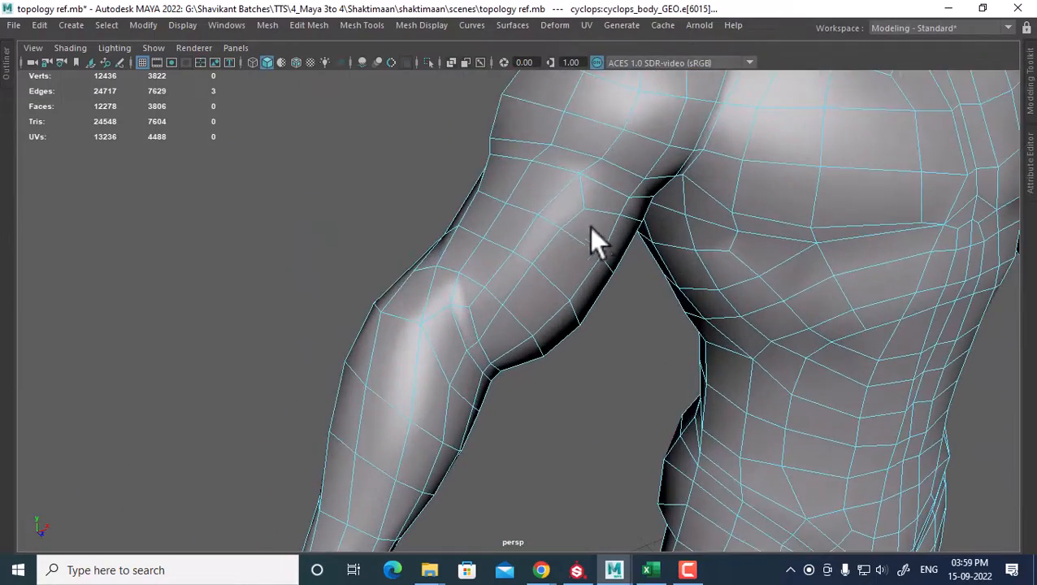
pyautogui.keyDown('alt'); pyautogui.moveTo(588, 226); pyautogui.dragTo(521, 192, button='middle'); pyautogui.keyUp('alt')
pyautogui.moveTo(500, 180)
pyautogui.keyDown('alt'); pyautogui.mouseDown()
pyautogui.moveTo(427, 141)
pyautogui.moveTo(434, 120)
pyautogui.moveTo(469, 152)
pyautogui.moveTo(507, 150)
pyautogui.moveTo(536, 216)
pyautogui.moveTo(537, 204)
pyautogui.mouseUp(); pyautogui.keyUp('alt')
pyautogui.click(525, 177)
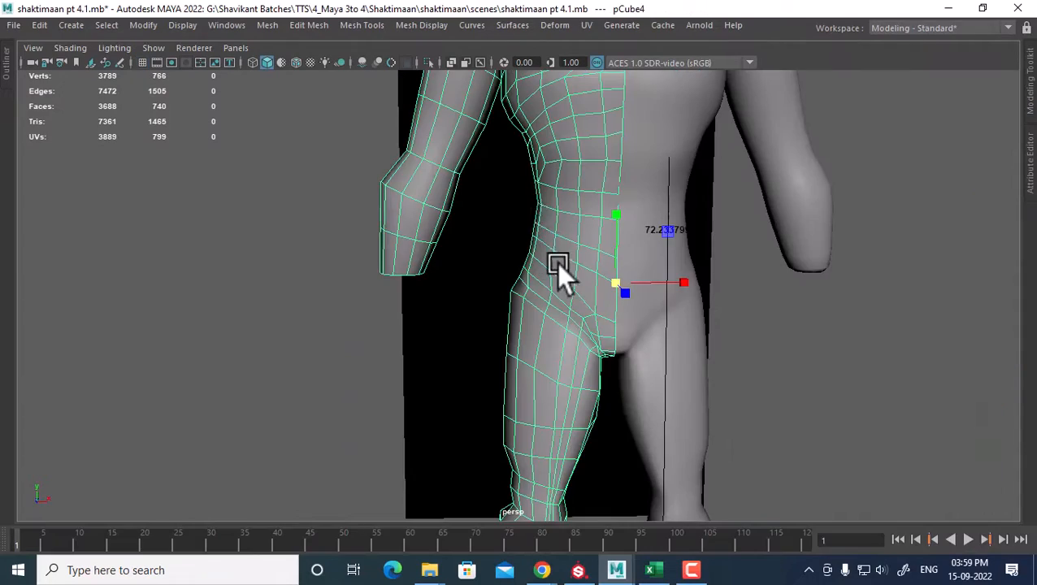
pyautogui.keyDown('alt'); pyautogui.moveTo(557, 268); pyautogui.dragTo(523, 270); pyautogui.keyUp('alt')
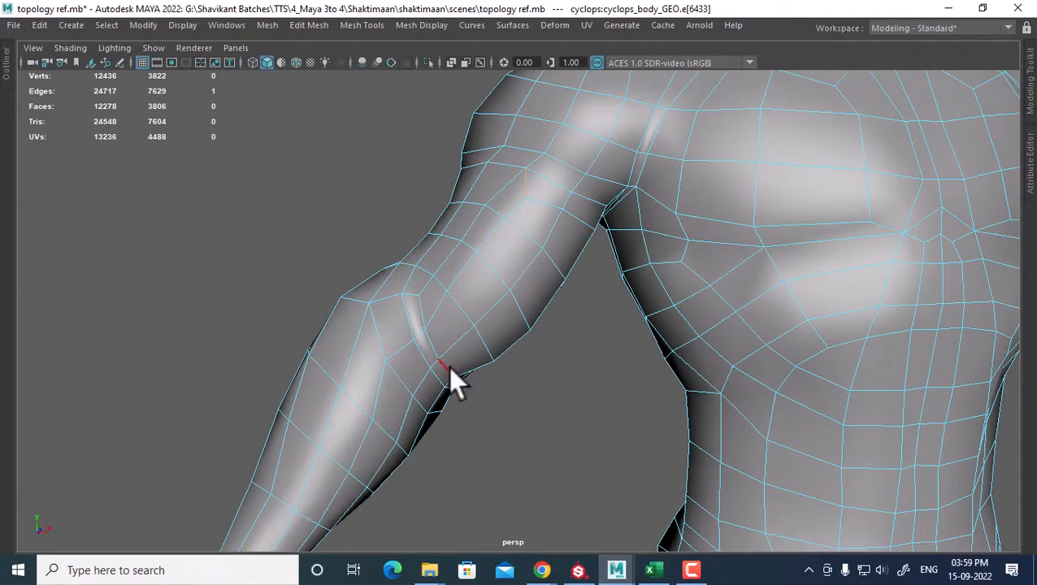
# Step: Select the reference's lengthwise upper-arm edge loop and its shoulder continuation, and examine how it runs from shoulder to inner elbow
pyautogui.keyDown('alt'); pyautogui.moveTo(449, 370); pyautogui.dragTo(681, 163); pyautogui.keyUp('alt')
pyautogui.doubleClick(681, 146)
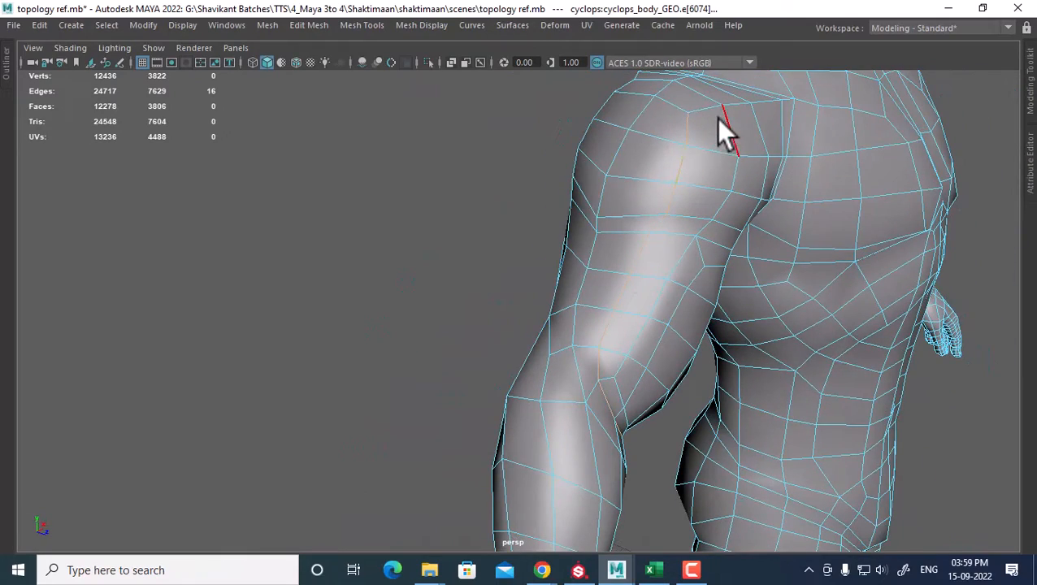
pyautogui.keyDown('shift'); pyautogui.doubleClick(699, 106); pyautogui.keyUp('shift')
pyautogui.keyDown('alt'); pyautogui.moveTo(704, 226); pyautogui.dragTo(506, 289); pyautogui.keyUp('alt')
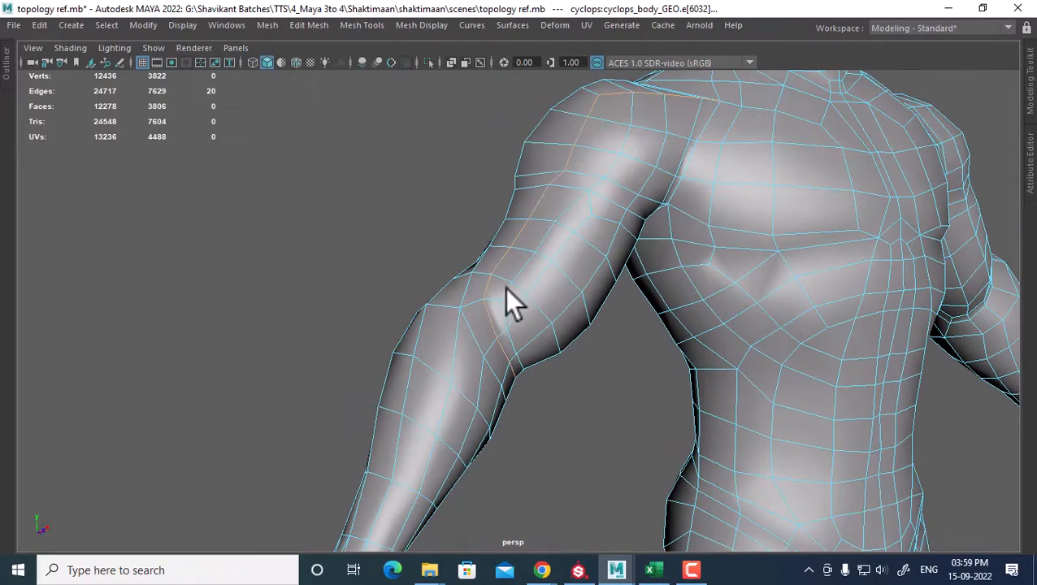
pyautogui.keyDown('alt'); pyautogui.moveTo(502, 358); pyautogui.dragTo(664, 221); pyautogui.keyUp('alt')
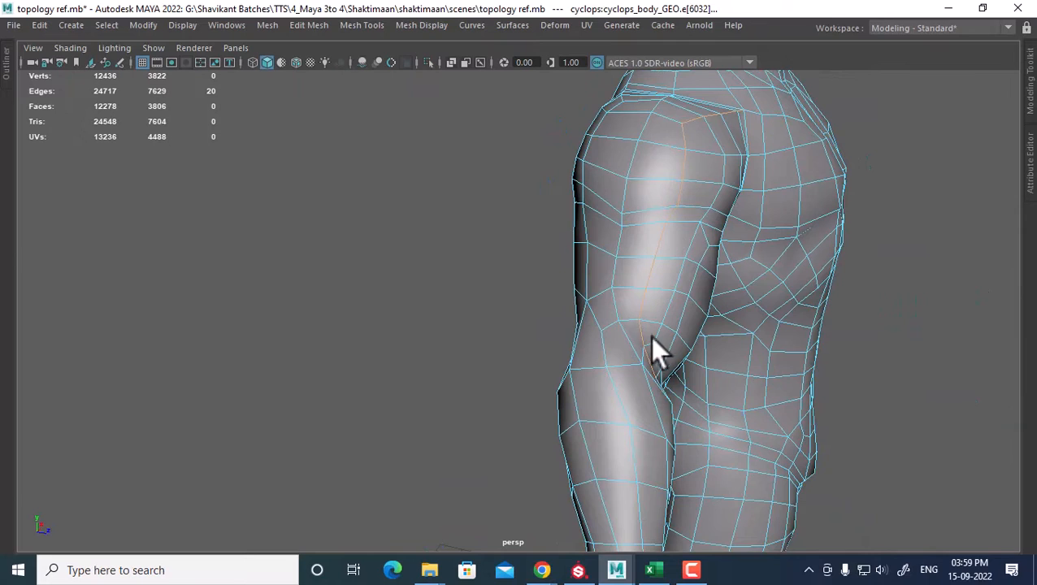
pyautogui.keyDown('alt'); pyautogui.moveTo(649, 337); pyautogui.dragTo(613, 316); pyautogui.keyUp('alt')
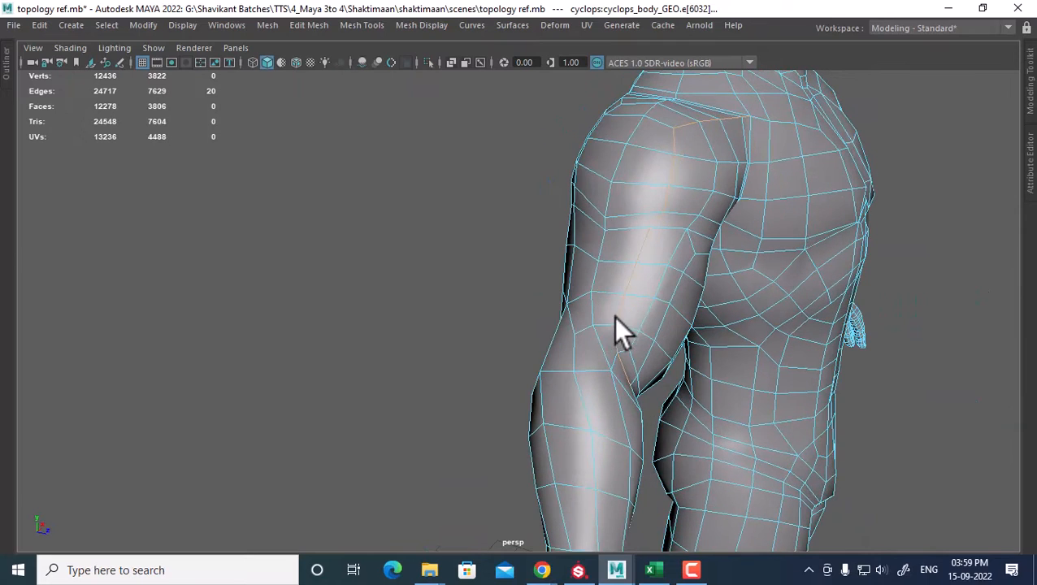
# Step: Trace the reference's outer-arm edge loop from the neck over the shoulder to the elbow and examine how it bends around the elbow
pyautogui.keyDown('shift'); pyautogui.click(622, 155); pyautogui.keyUp('shift')
pyautogui.keyDown('alt'); pyautogui.moveTo(614, 248); pyautogui.dragTo(510, 407); pyautogui.keyUp('alt')
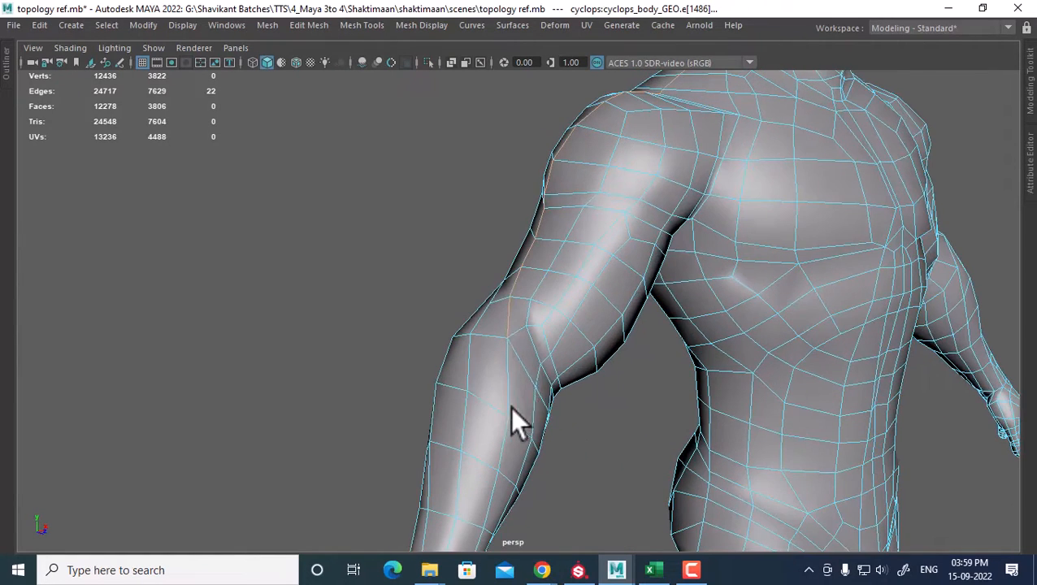
pyautogui.keyDown('shift'); pyautogui.doubleClick(520, 367); pyautogui.keyUp('shift')
pyautogui.keyDown('alt'); pyautogui.moveTo(573, 399); pyautogui.dragTo(648, 421); pyautogui.keyUp('alt')
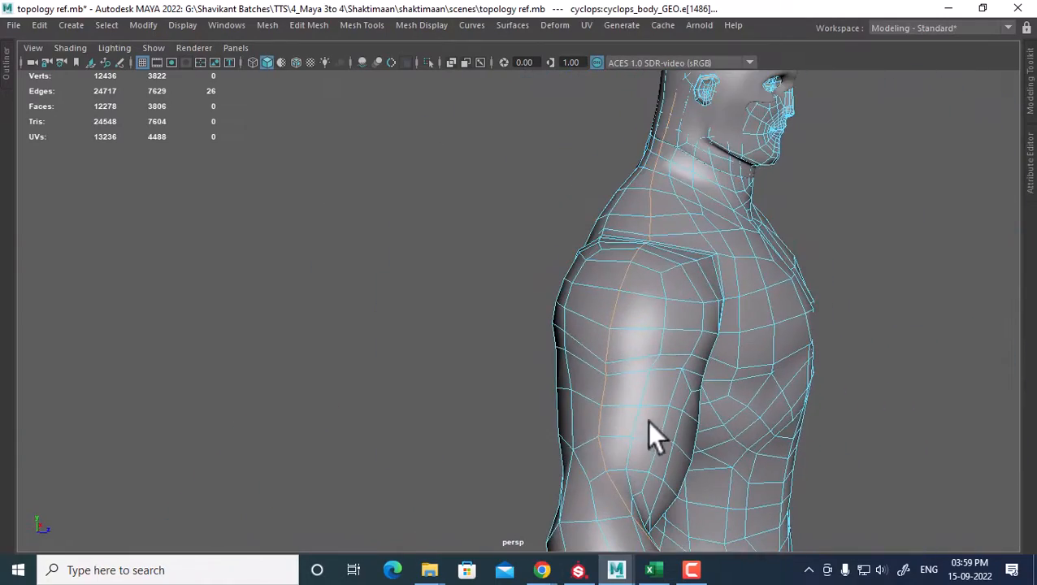
pyautogui.keyDown('alt'); pyautogui.moveTo(666, 171); pyautogui.dragTo(493, 355); pyautogui.keyUp('alt')
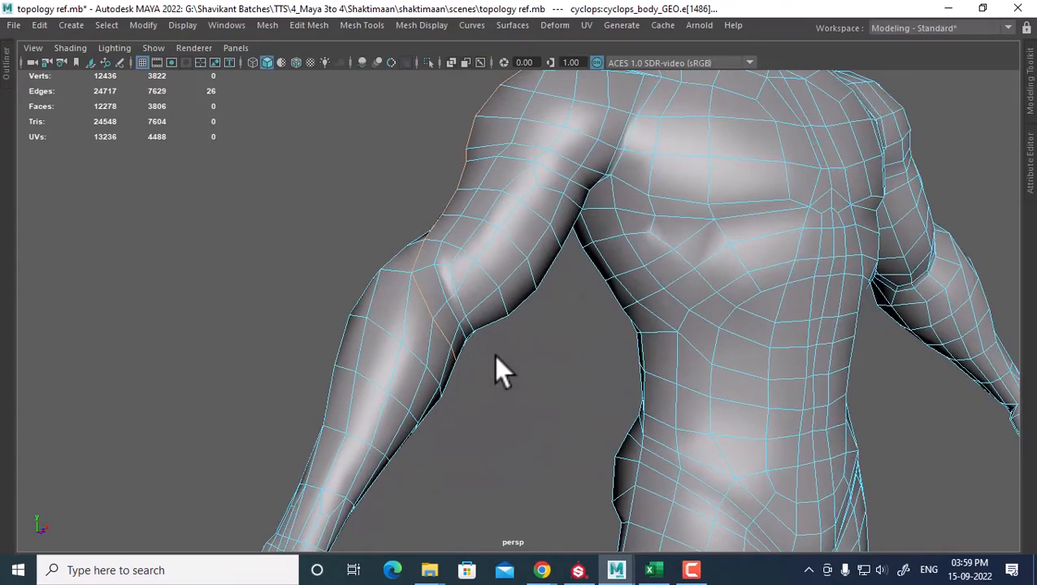
# Step: Switch to the Shaktimaan scene and select the lengthwise edge loop of the arm to compare it with the reference
pyautogui.hotkey('alt', 'Tab')
pyautogui.press('space')
pyautogui.keyDown('alt'); pyautogui.moveTo(486, 308); pyautogui.dragTo(524, 272); pyautogui.keyUp('alt')
pyautogui.doubleClick(404, 203)
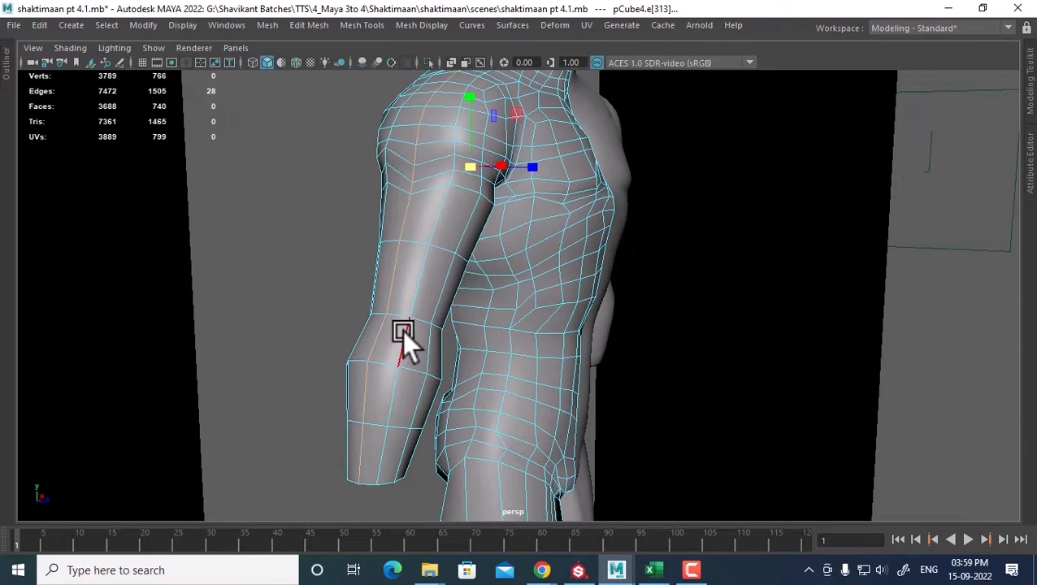
pyautogui.hotkey('alt', 'Tab')
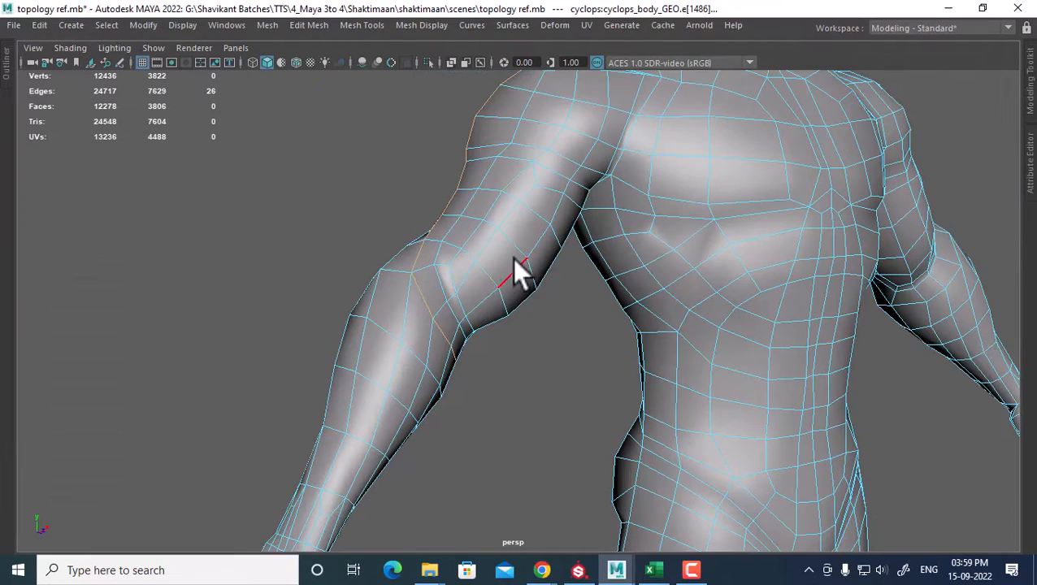
# Step: Add the edges running from the elbow into the forearm to the reference arm selection and examine the flow there
pyautogui.keyDown('alt'); pyautogui.moveTo(478, 278); pyautogui.dragTo(426, 298); pyautogui.keyUp('alt')
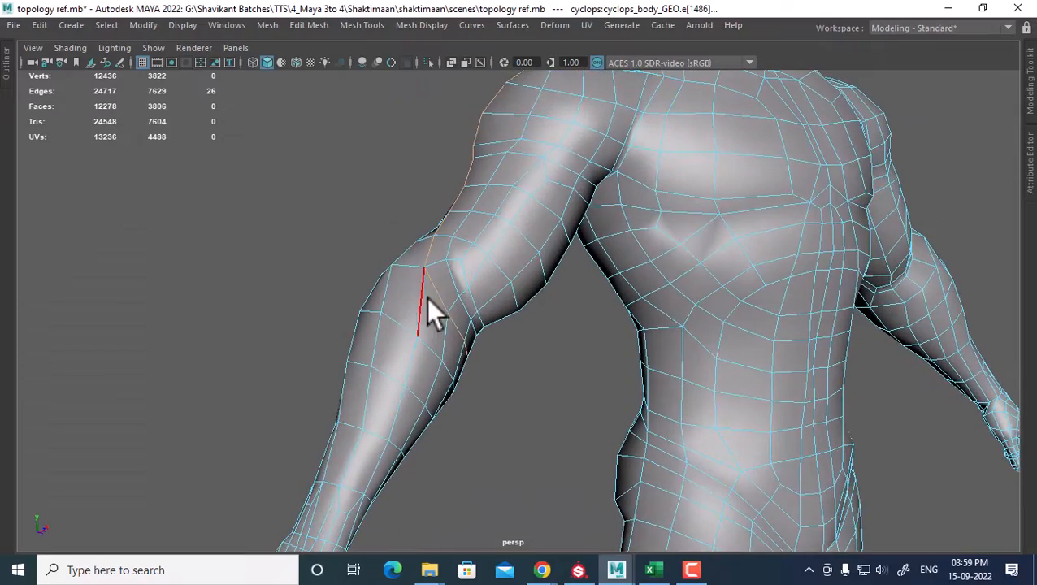
pyautogui.keyDown('shift'); pyautogui.doubleClick(418, 296); pyautogui.keyUp('shift')
pyautogui.keyDown('alt'); pyautogui.moveTo(433, 307); pyautogui.dragTo(380, 303); pyautogui.keyUp('alt')
pyautogui.keyDown('shift'); pyautogui.click(383, 307); pyautogui.keyUp('shift')
pyautogui.moveTo(431, 354)
pyautogui.keyDown('alt'); pyautogui.mouseDown()
pyautogui.moveTo(358, 331)
pyautogui.moveTo(338, 308)
pyautogui.moveTo(445, 355)
pyautogui.mouseUp(); pyautogui.keyUp('alt')
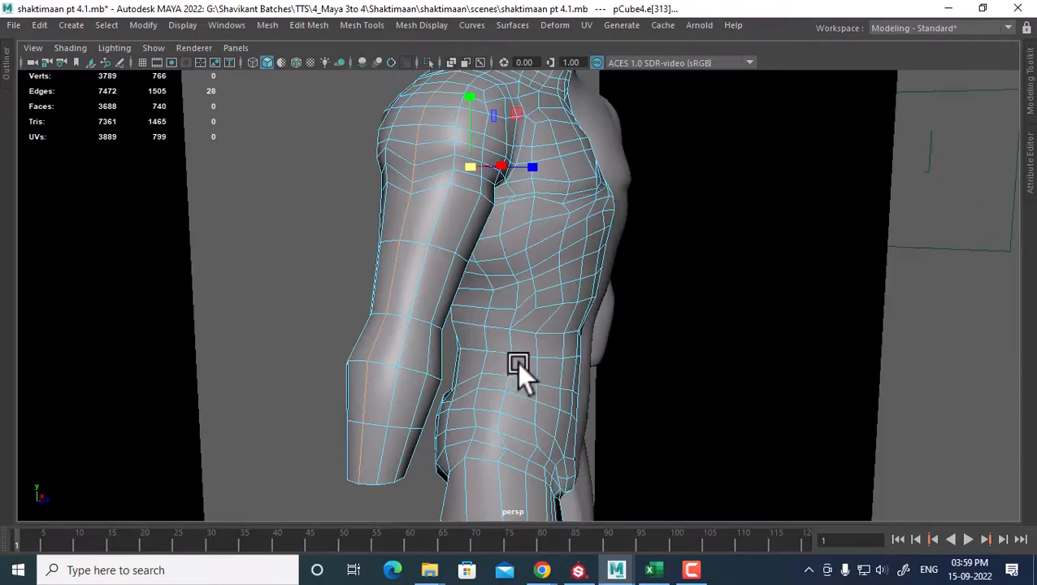
# Step: Compare the reference elbow with the Shaktimaan arm and return the body mesh to object mode for cutting
pyautogui.keyDown('alt'); pyautogui.moveTo(516, 361); pyautogui.dragTo(377, 241); pyautogui.keyUp('alt')
pyautogui.hotkey('alt', 'Tab')
pyautogui.hotkey('alt', 'Tab')
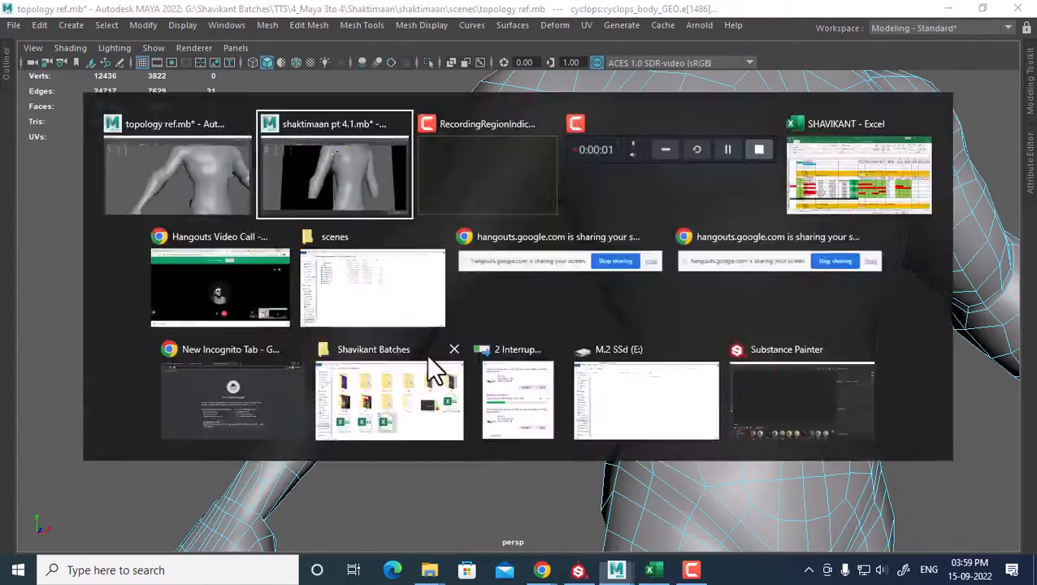
pyautogui.keyDown('alt'); pyautogui.moveTo(390, 352); pyautogui.dragTo(385, 330); pyautogui.keyUp('alt')
pyautogui.scroll(3, 384, 331)
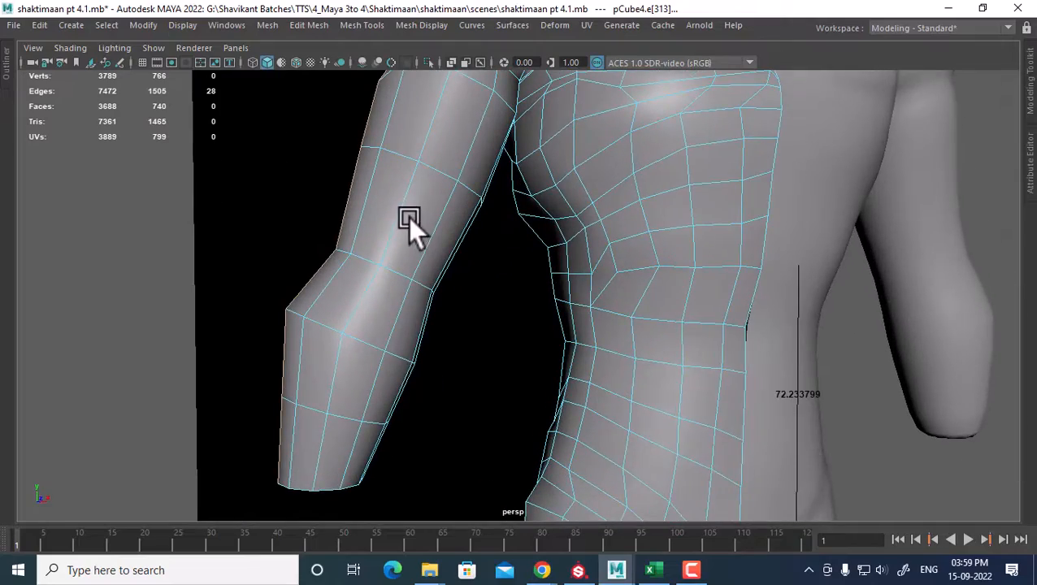
pyautogui.scroll(-1, 407, 216)
pyautogui.keyDown('alt'); pyautogui.moveTo(419, 212); pyautogui.dragTo(425, 240); pyautogui.keyUp('alt')
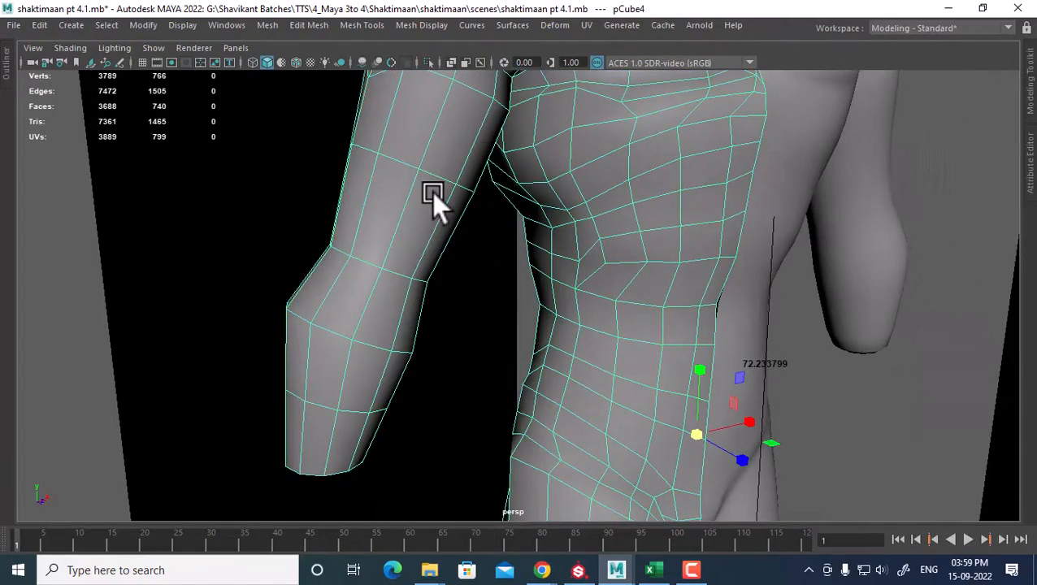
pyautogui.moveTo(431, 191)
pyautogui.keyDown('alt'); pyautogui.mouseDown()
pyautogui.moveTo(381, 269)
pyautogui.moveTo(412, 184)
pyautogui.mouseUp(); pyautogui.keyUp('alt')
# Step: With Multi-Cut, cut a curved edge line just below the elbow loop, joining both ends to that loop's vertices on opposite sides of the arm
pyautogui.keyDown('shift'); pyautogui.moveTo(415, 166); pyautogui.dragTo(353, 166, button='right'); pyautogui.keyUp('shift')
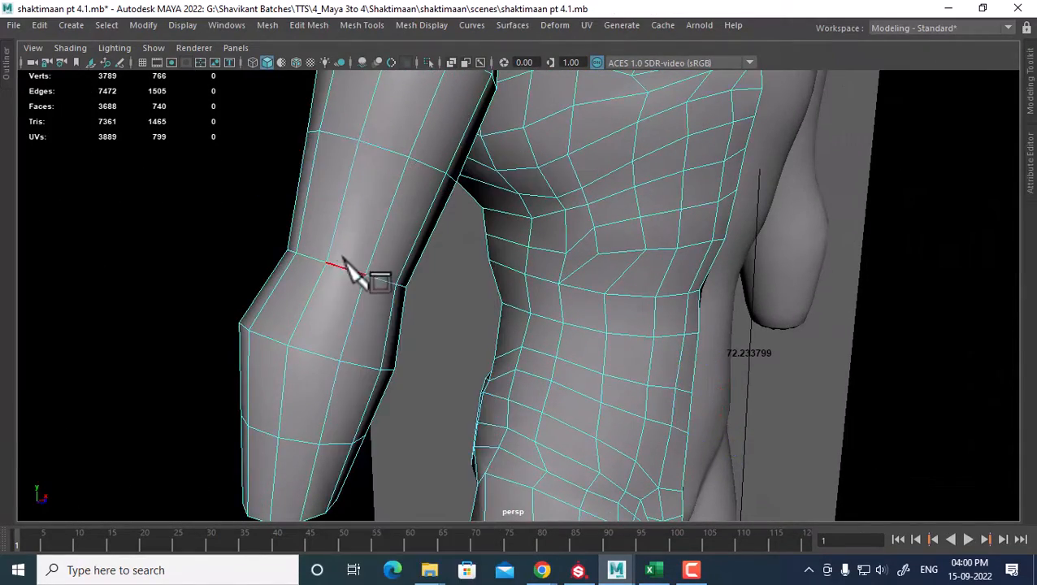
pyautogui.click(317, 282)
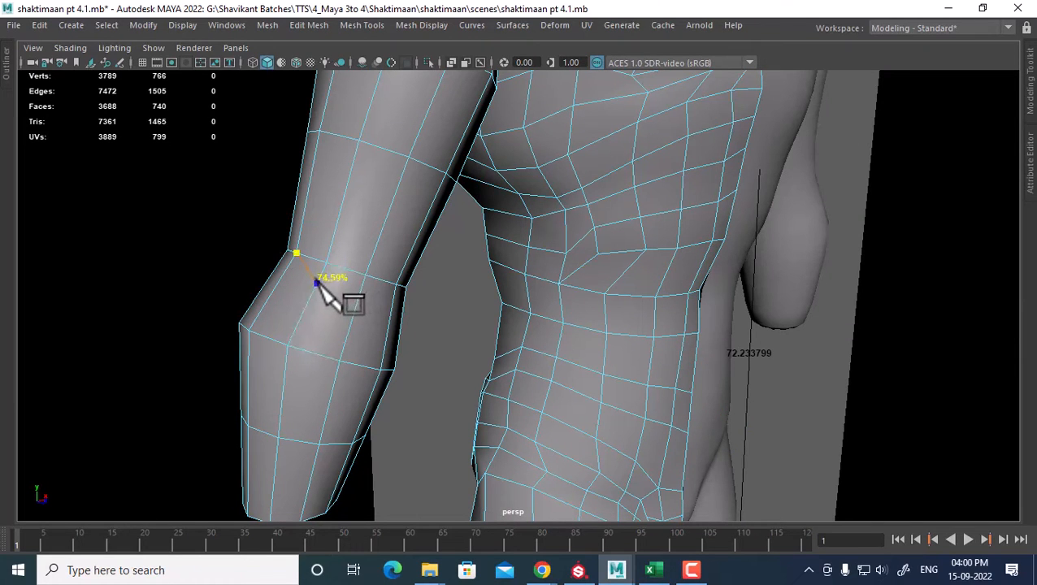
pyautogui.click(355, 305)
pyautogui.keyDown('alt'); pyautogui.moveTo(377, 303); pyautogui.dragTo(407, 296); pyautogui.keyUp('alt')
pyautogui.click(484, 326)
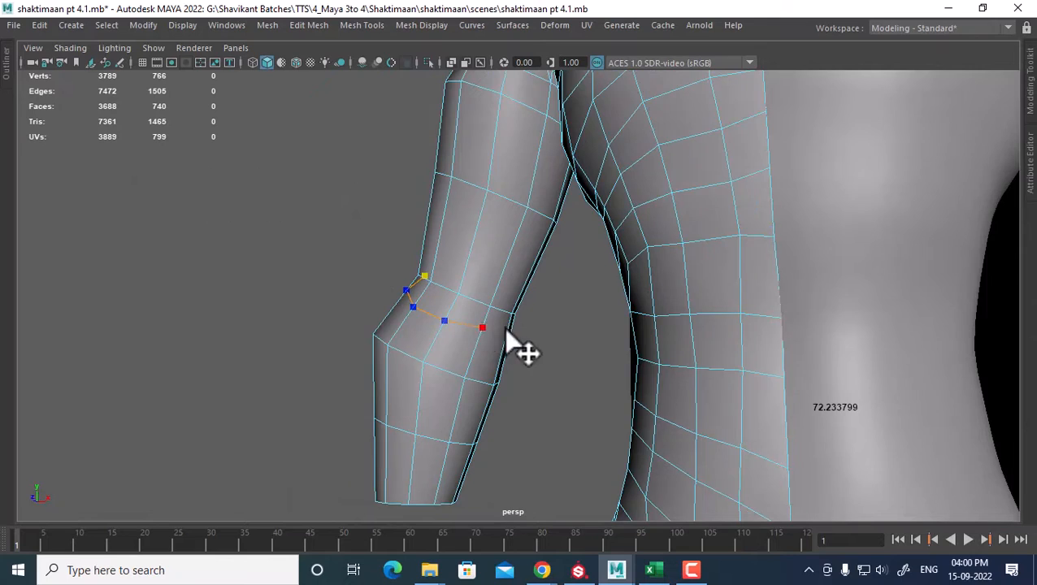
pyautogui.keyDown('alt'); pyautogui.moveTo(507, 331); pyautogui.dragTo(563, 347); pyautogui.keyUp('alt')
pyautogui.click(569, 334)
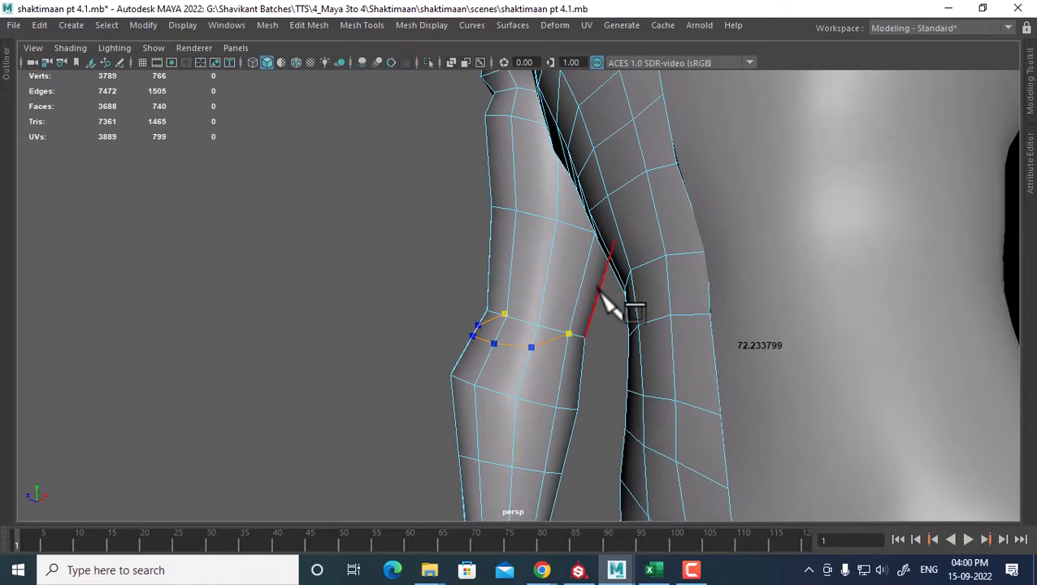
pyautogui.rightClick(593, 291)
pyautogui.press('q')
# Step: Select the reference's upper-arm edge loop down to the elbow and compare its flow with the upper arm of the Shaktimaan mesh
pyautogui.keyDown('alt'); pyautogui.moveTo(521, 329); pyautogui.dragTo(520, 369); pyautogui.keyUp('alt')
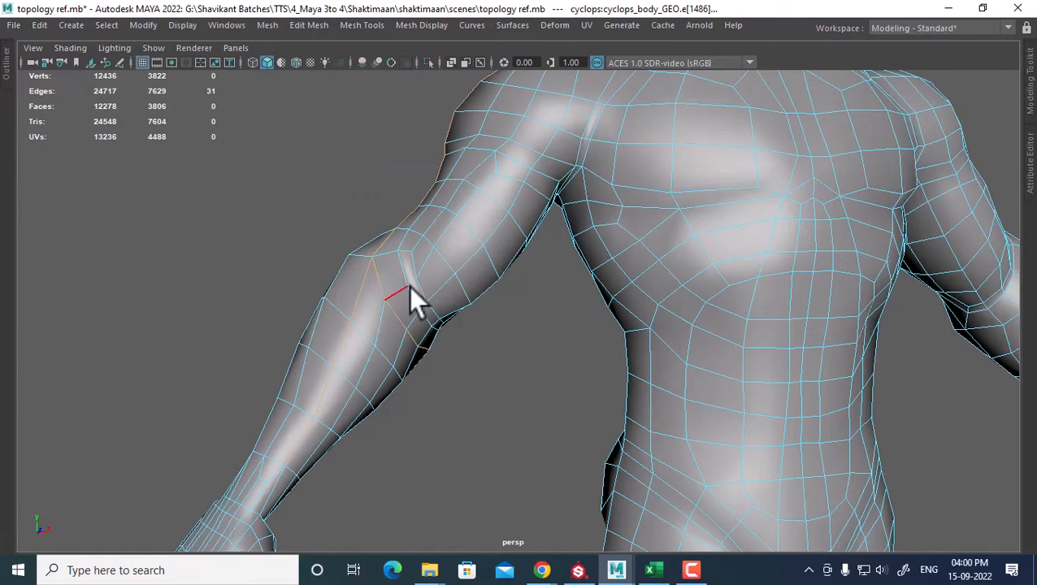
pyautogui.doubleClick(404, 234)
pyautogui.keyDown('alt'); pyautogui.moveTo(403, 234); pyautogui.dragTo(557, 260); pyautogui.keyUp('alt')
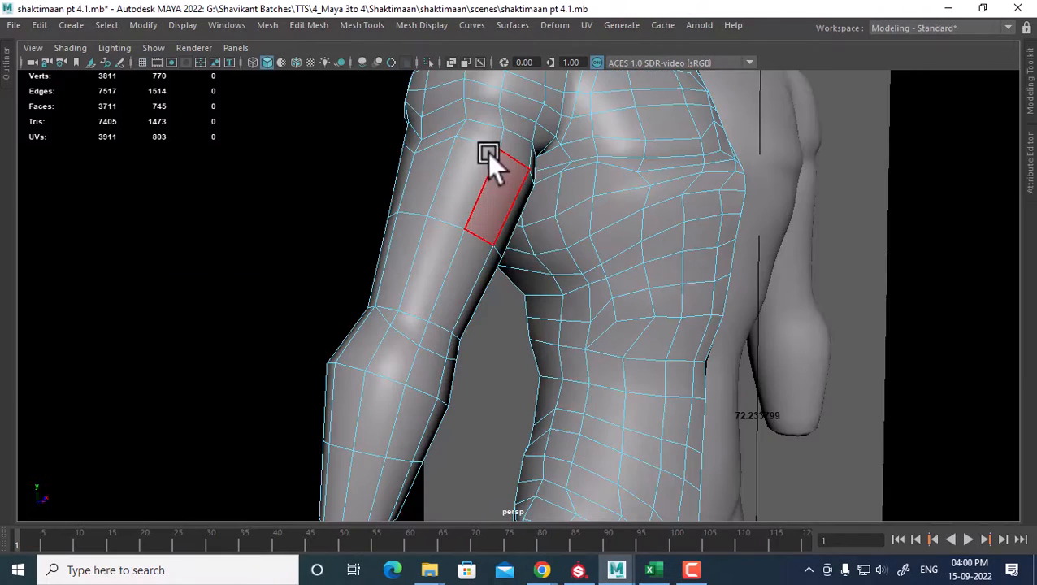
pyautogui.keyDown('alt'); pyautogui.moveTo(486, 152); pyautogui.dragTo(507, 167); pyautogui.keyUp('alt')
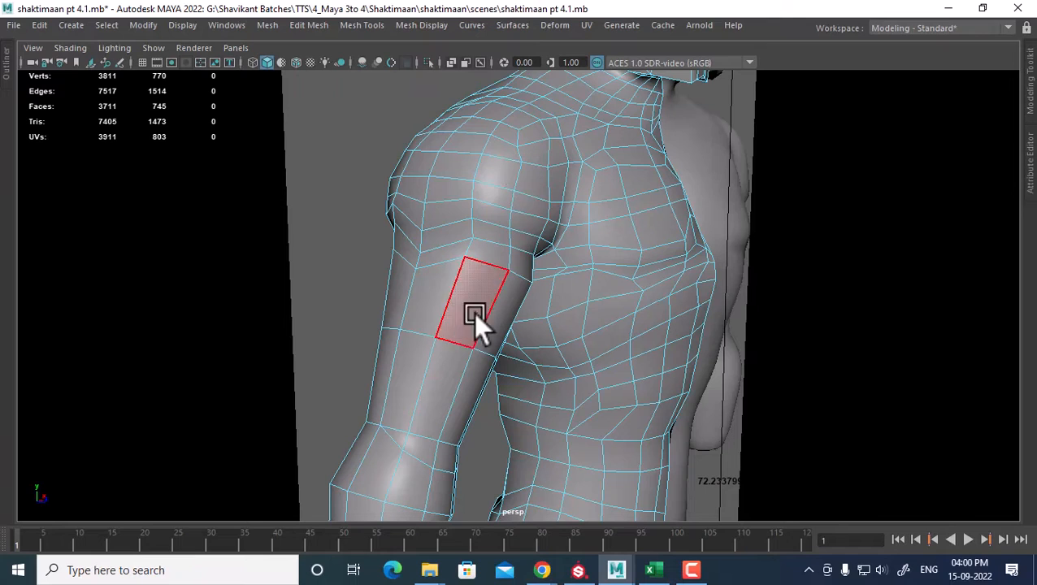
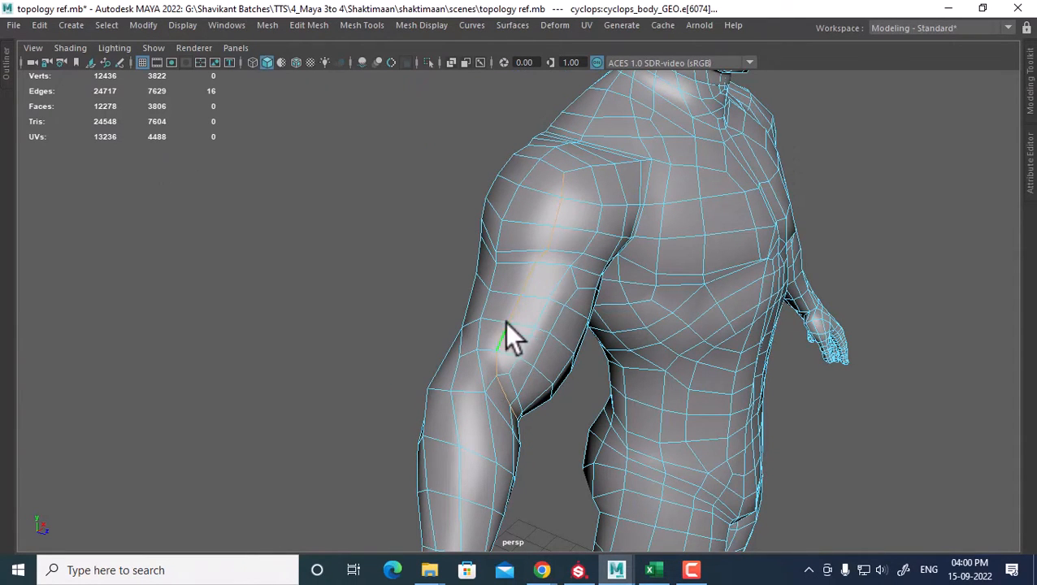
# Step: Compare the upper-arm edge flow of the reference with the Shaktimaan arm in perspective and front view
pyautogui.keyDown('alt'); pyautogui.moveTo(568, 331); pyautogui.dragTo(475, 296); pyautogui.keyUp('alt')
pyautogui.press('space')
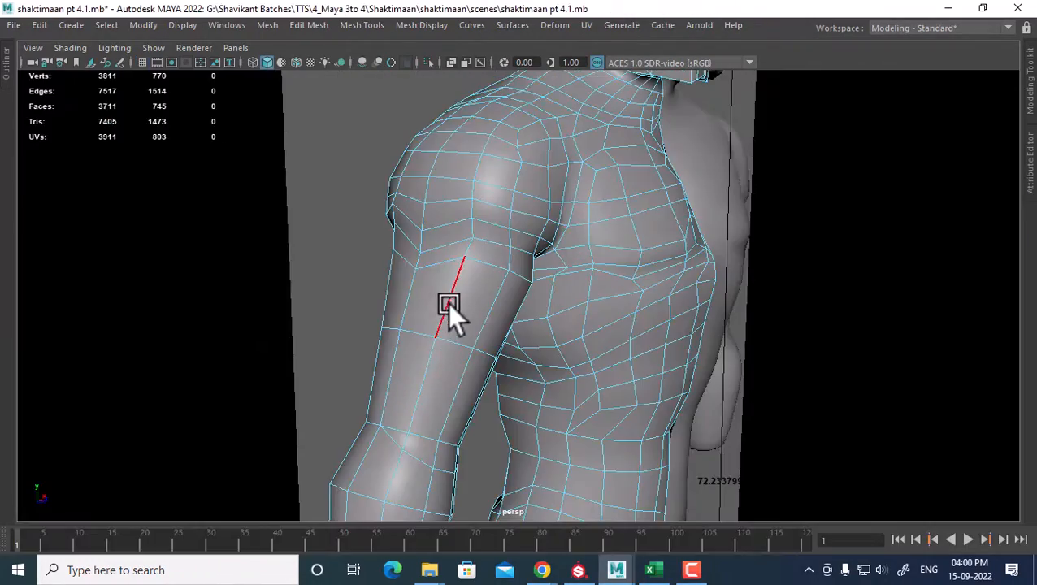
pyautogui.press('space')
pyautogui.moveTo(482, 294); pyautogui.dragTo(482, 318)
pyautogui.keyDown('alt'); pyautogui.moveTo(480, 316); pyautogui.dragTo(487, 223, button='middle'); pyautogui.keyUp('alt')
pyautogui.scroll(-1, 500, 191)
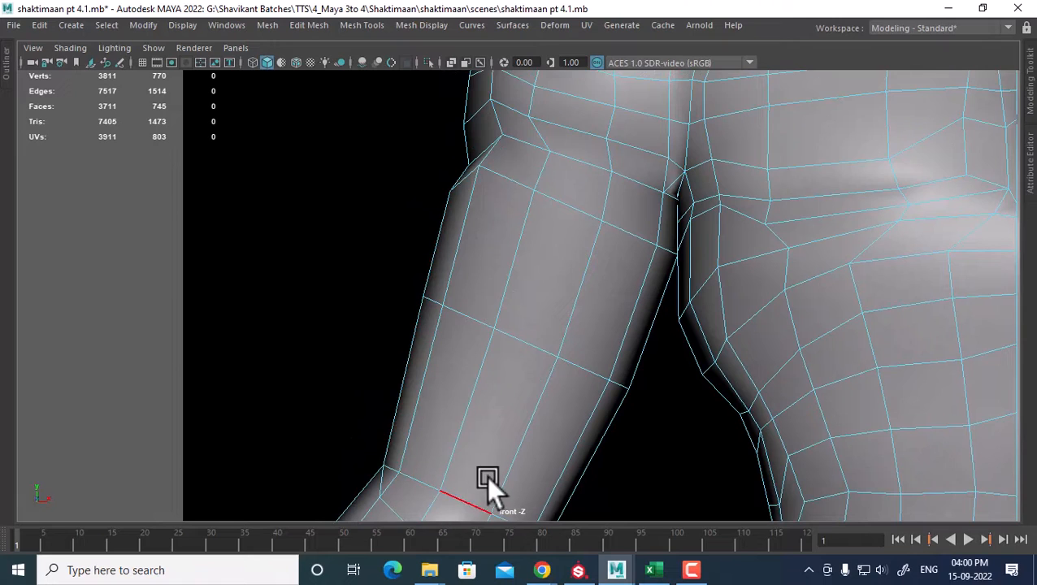
pyautogui.keyDown('alt'); pyautogui.moveTo(489, 486); pyautogui.dragTo(435, 376, button='middle'); pyautogui.keyUp('alt')
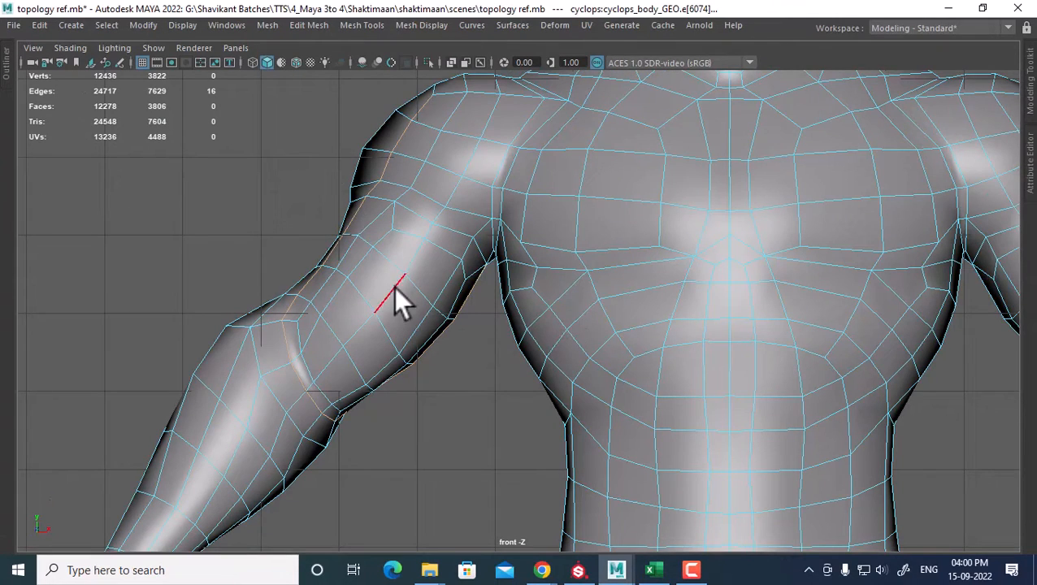
# Step: Select the block of biceps faces on the front of the reference upper arm, from below the deltoid to the elbow crease
pyautogui.moveTo(410, 155); pyautogui.dragTo(412, 199, button='right')
pyautogui.click(392, 270)
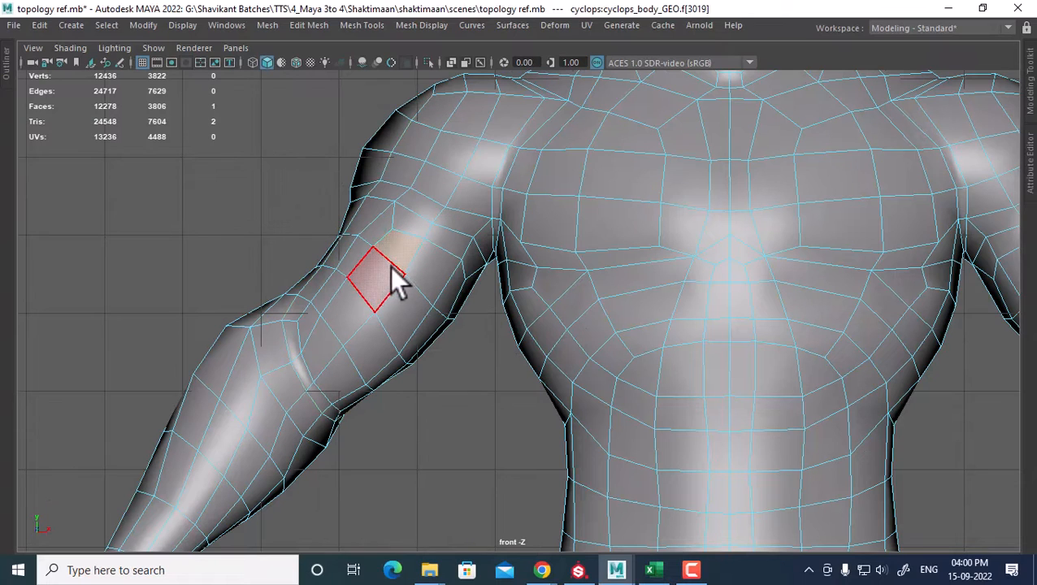
pyautogui.keyDown('shift'); pyautogui.click(395, 276); pyautogui.keyUp('shift')
pyautogui.keyDown('shift'); pyautogui.click(327, 347); pyautogui.keyUp('shift')
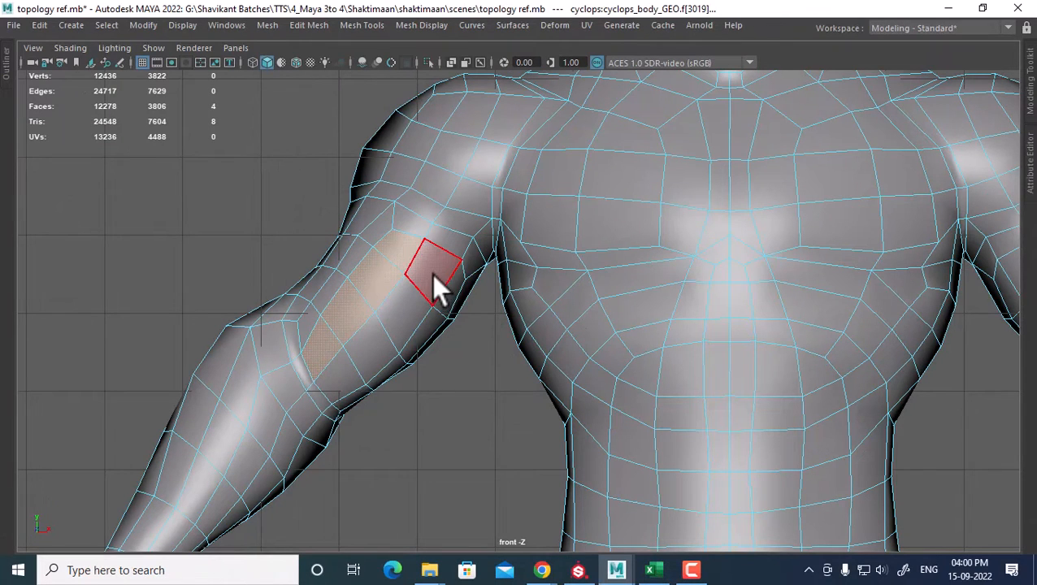
pyautogui.keyDown('shift'); pyautogui.click(431, 273); pyautogui.keyUp('shift')
pyautogui.keyDown('shift'); pyautogui.click(407, 302); pyautogui.keyUp('shift')
pyautogui.keyDown('shift'); pyautogui.click(354, 355); pyautogui.keyUp('shift')
pyautogui.keyDown('shift'); pyautogui.click(345, 379); pyautogui.keyUp('shift')
pyautogui.press('space')
pyautogui.moveTo(391, 383); pyautogui.dragTo(423, 259)
pyautogui.keyDown('shift'); pyautogui.click(424, 260); pyautogui.keyUp('shift')
pyautogui.keyDown('shift'); pyautogui.click(411, 297); pyautogui.keyUp('shift')
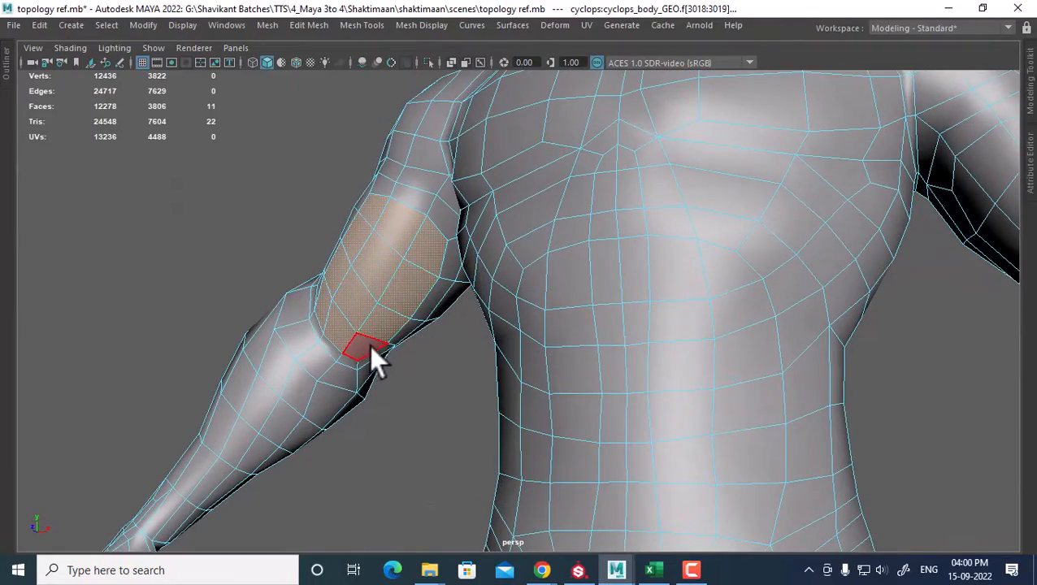
pyautogui.keyDown('shift'); pyautogui.click(369, 347); pyautogui.keyUp('shift')
pyautogui.keyDown('alt'); pyautogui.moveTo(369, 347); pyautogui.dragTo(499, 287); pyautogui.keyUp('alt')
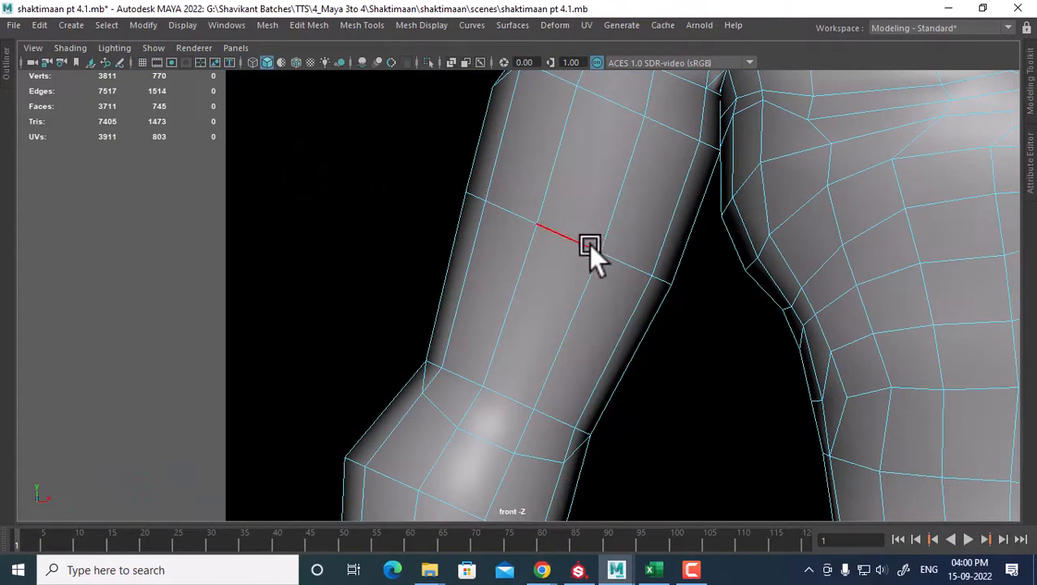
# Step: Select a three-by-three block of faces on the front of the Shaktimaan upper arm, from the deltoid to the elbow
pyautogui.moveTo(591, 148); pyautogui.dragTo(589, 171, button='right')
pyautogui.click(577, 184)
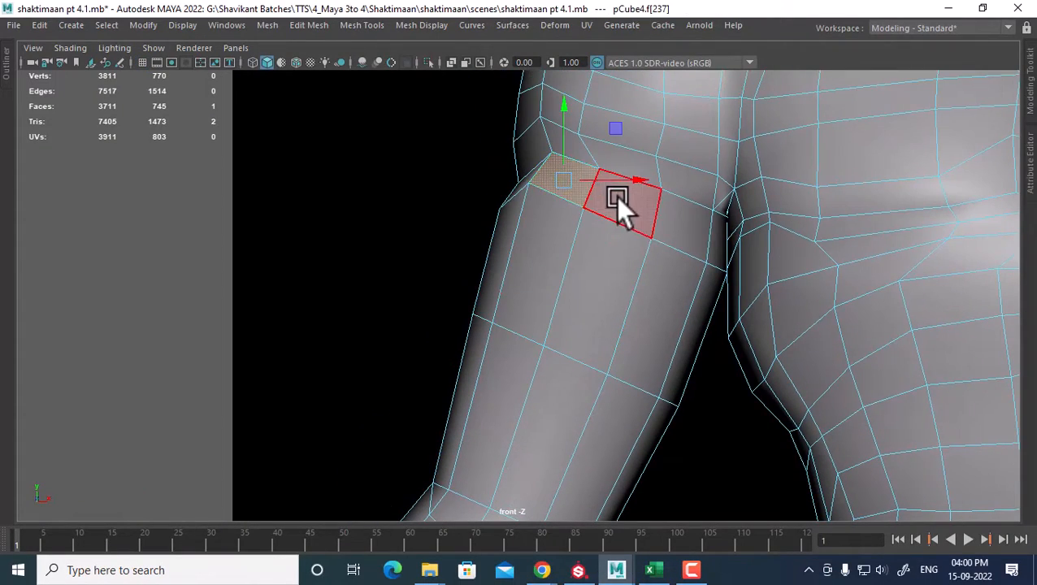
pyautogui.keyDown('shift'); pyautogui.click(616, 198); pyautogui.keyUp('shift')
pyautogui.keyDown('shift'); pyautogui.click(673, 227); pyautogui.keyUp('shift')
pyautogui.keyDown('shift'); pyautogui.click(540, 273); pyautogui.keyUp('shift')
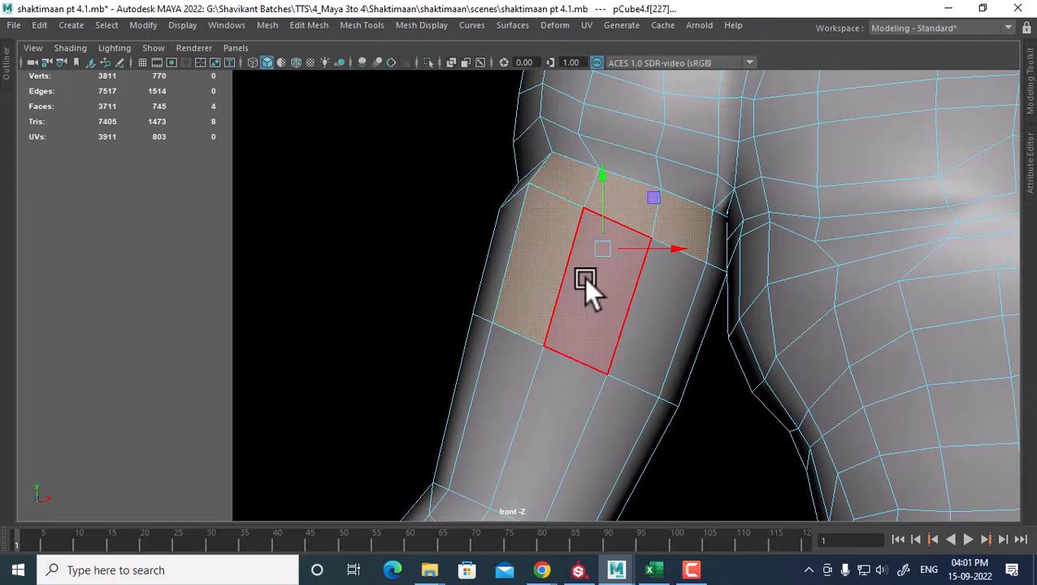
pyautogui.keyDown('shift'); pyautogui.click(586, 279); pyautogui.keyUp('shift')
pyautogui.keyDown('shift'); pyautogui.click(648, 295); pyautogui.keyUp('shift')
pyautogui.keyDown('alt'); pyautogui.moveTo(582, 343); pyautogui.dragTo(572, 207, button='middle'); pyautogui.keyUp('alt')
pyautogui.keyDown('shift'); pyautogui.click(494, 266); pyautogui.keyUp('shift')
pyautogui.keyDown('shift'); pyautogui.click(543, 290); pyautogui.keyUp('shift')
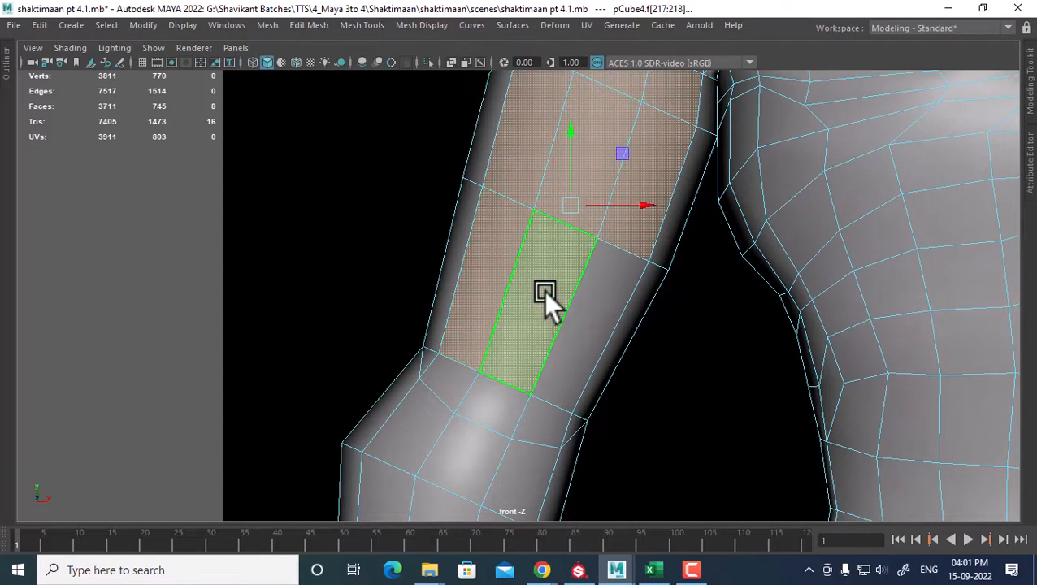
pyautogui.keyDown('shift'); pyautogui.click(608, 307); pyautogui.keyUp('shift')
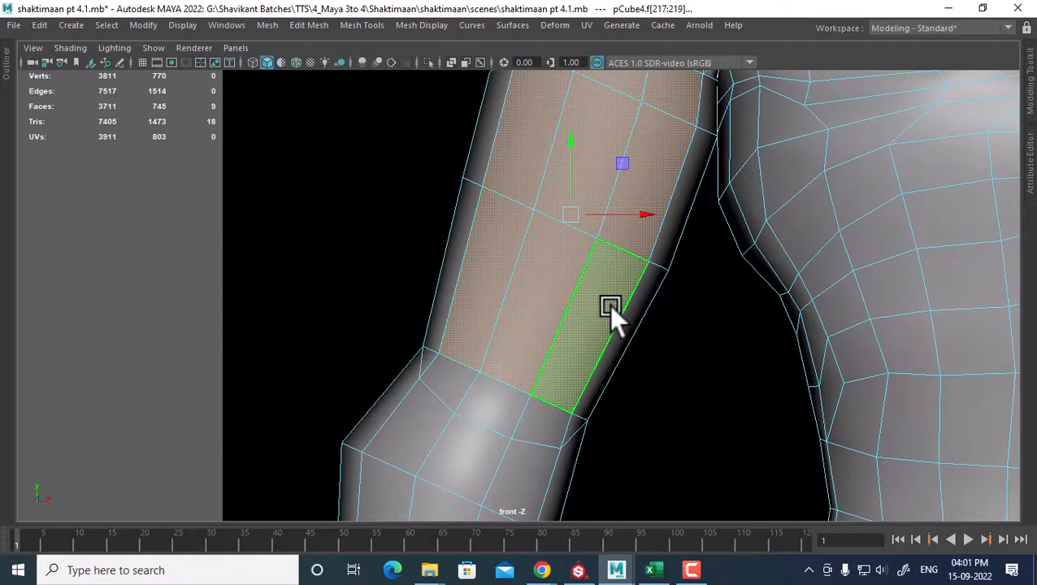
# Step: Add the column of faces on the inner side of the upper arm and compare the patch with the reference biceps
pyautogui.keyDown('shift'); pyautogui.click(678, 196); pyautogui.keyUp('shift')
pyautogui.keyDown('shift'); pyautogui.click(656, 180); pyautogui.keyUp('shift')
pyautogui.keyDown('shift'); pyautogui.click(699, 109); pyautogui.keyUp('shift')
pyautogui.keyDown('alt'); pyautogui.moveTo(641, 256); pyautogui.dragTo(607, 288, button='right'); pyautogui.keyUp('alt')
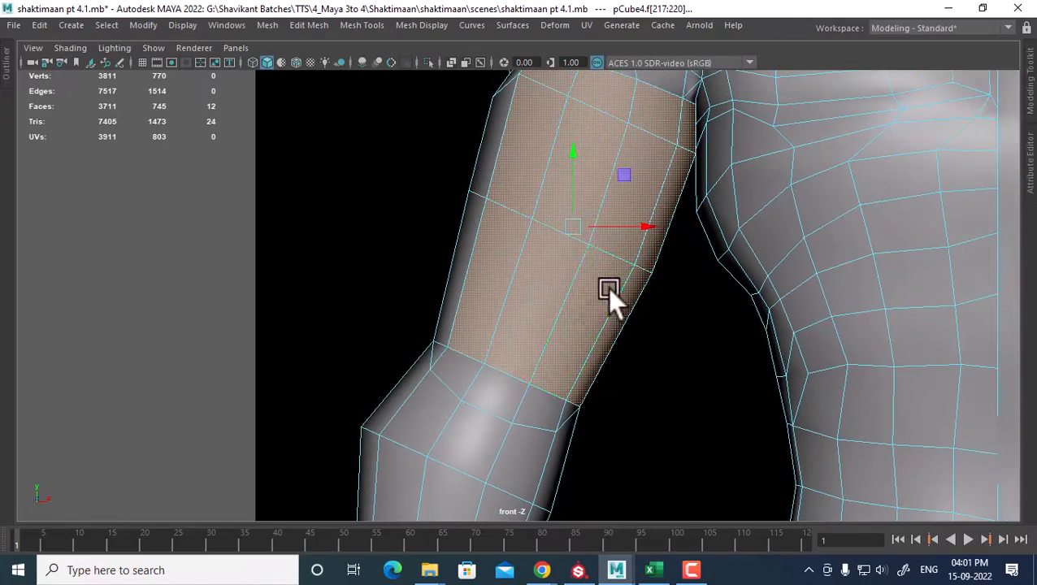
pyautogui.keyDown('alt'); pyautogui.moveTo(607, 287); pyautogui.dragTo(491, 316); pyautogui.keyUp('alt')
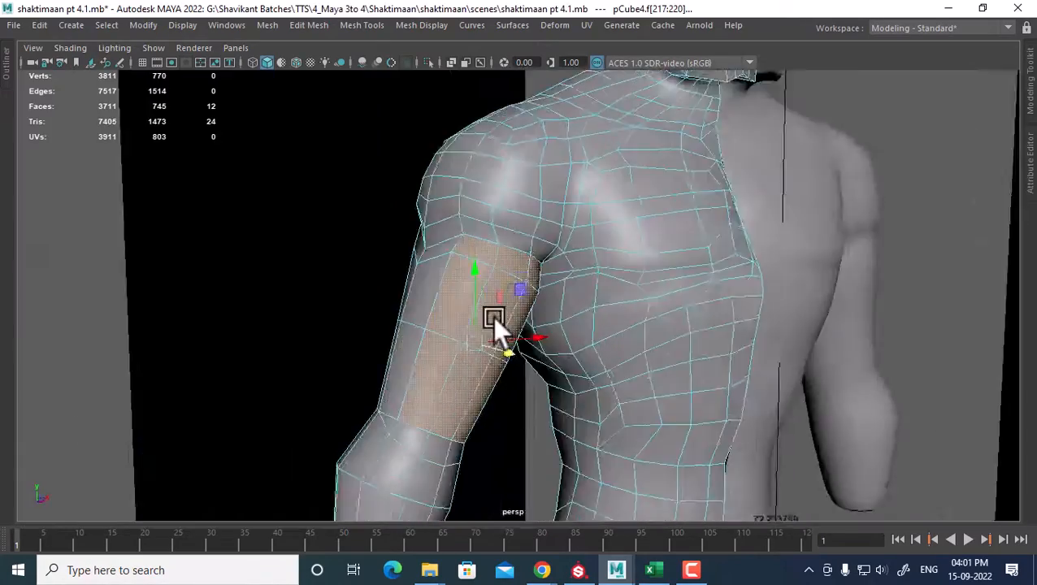
pyautogui.keyDown('alt'); pyautogui.moveTo(492, 316); pyautogui.dragTo(486, 271, button='right'); pyautogui.keyUp('alt')
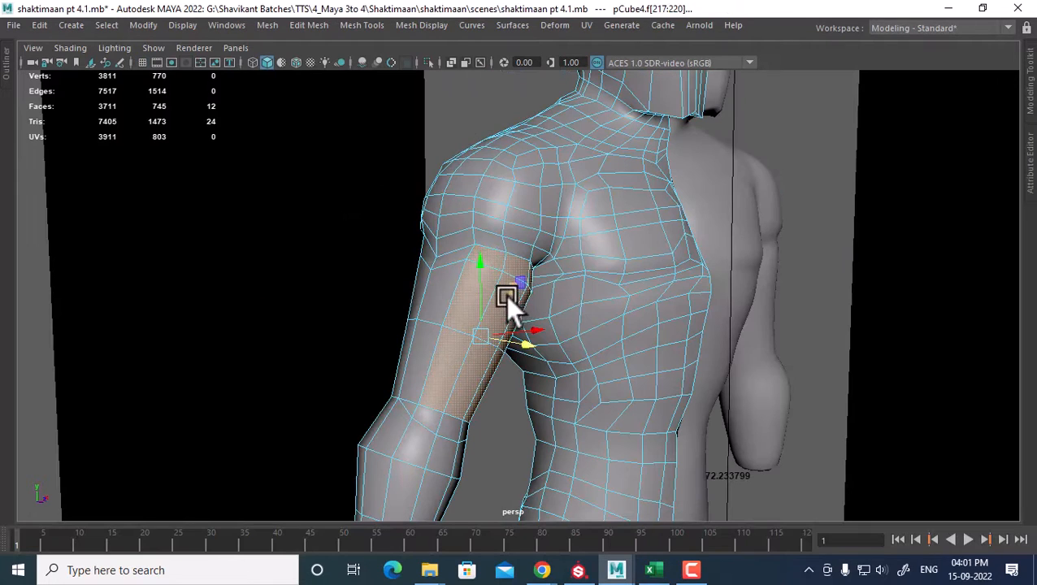
pyautogui.hotkey('alt', 'Tab')
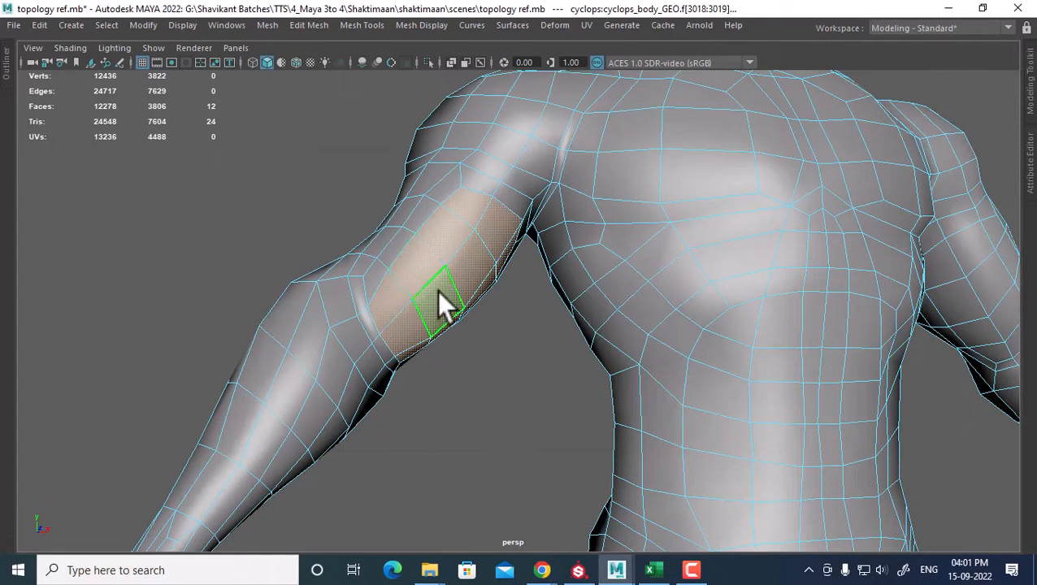
pyautogui.hotkey('alt', 'Tab')
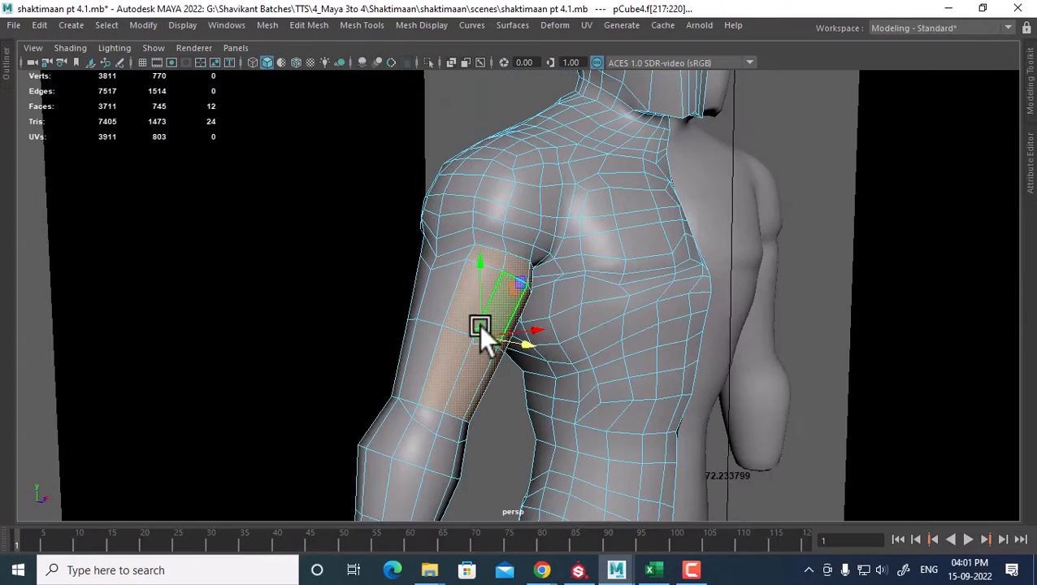
# Step: Insert one edge loop around each of the two long face sections of the Shaktimaan upper arm
pyautogui.scroll(3, 478, 326)
pyautogui.moveTo(453, 276); pyautogui.dragTo(450, 110, button='right')
pyautogui.click(470, 292)
pyautogui.keyDown('ctrl'); pyautogui.moveTo(548, 233); pyautogui.dragTo(350, 245, button='right'); pyautogui.keyUp('ctrl')
pyautogui.click(453, 361)
pyautogui.press('g')
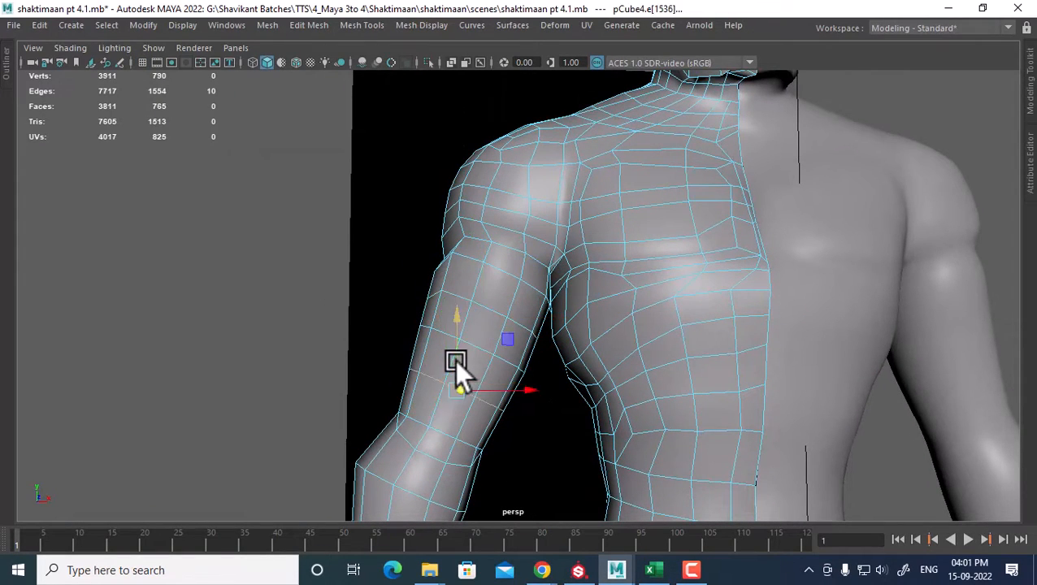
# Step: Select the upper three rows of biceps faces on the front of the Shaktimaan upper arm, three faces per row
pyautogui.moveTo(502, 266); pyautogui.dragTo(512, 193, button='right')
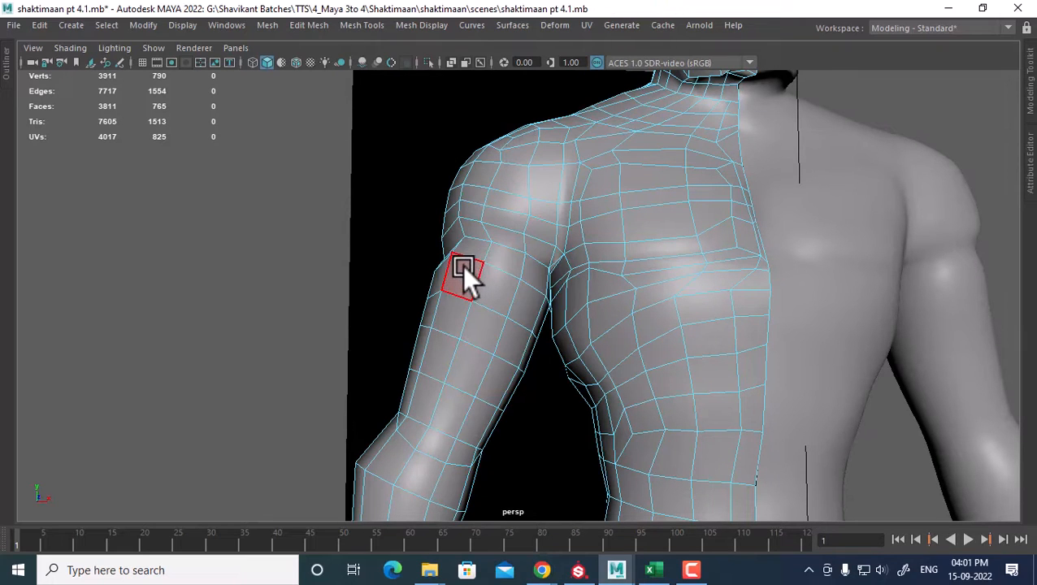
pyautogui.click(472, 276)
pyautogui.keyDown('shift'); pyautogui.click(526, 304); pyautogui.keyUp('shift')
pyautogui.keyDown('shift'); pyautogui.click(497, 345); pyautogui.keyUp('shift')
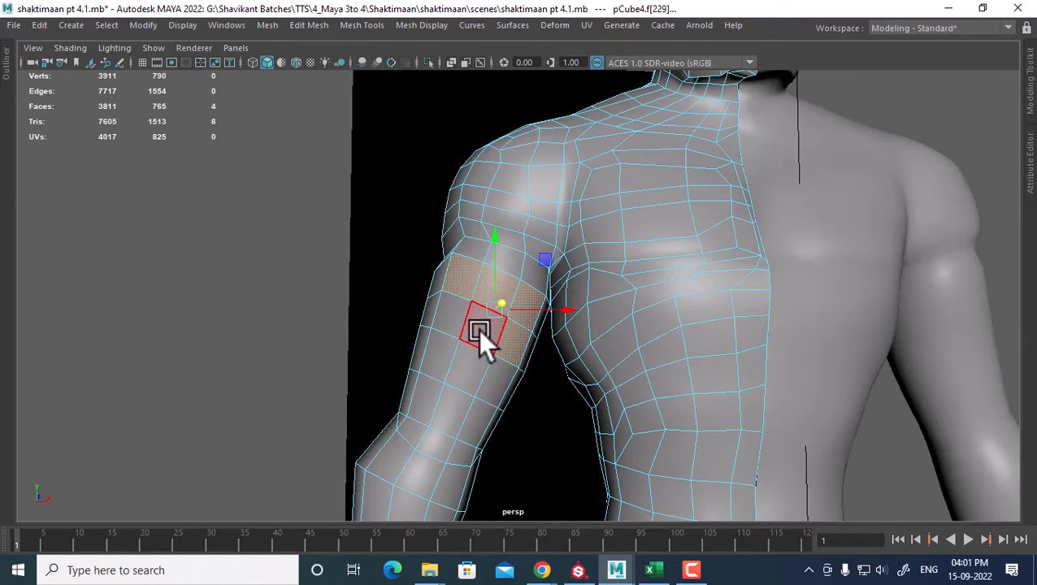
pyautogui.keyDown('shift'); pyautogui.click(478, 329); pyautogui.keyUp('shift')
pyautogui.keyDown('shift'); pyautogui.click(452, 316); pyautogui.keyUp('shift')
pyautogui.keyDown('shift'); pyautogui.click(441, 357); pyautogui.keyUp('shift')
pyautogui.keyDown('shift'); pyautogui.click(471, 365); pyautogui.keyUp('shift')
pyautogui.keyDown('shift'); pyautogui.click(494, 369); pyautogui.keyUp('shift')
# Step: Check the patch against the reference biceps and add the row of three faces just above the elbow
pyautogui.hotkey('alt', 'Tab')
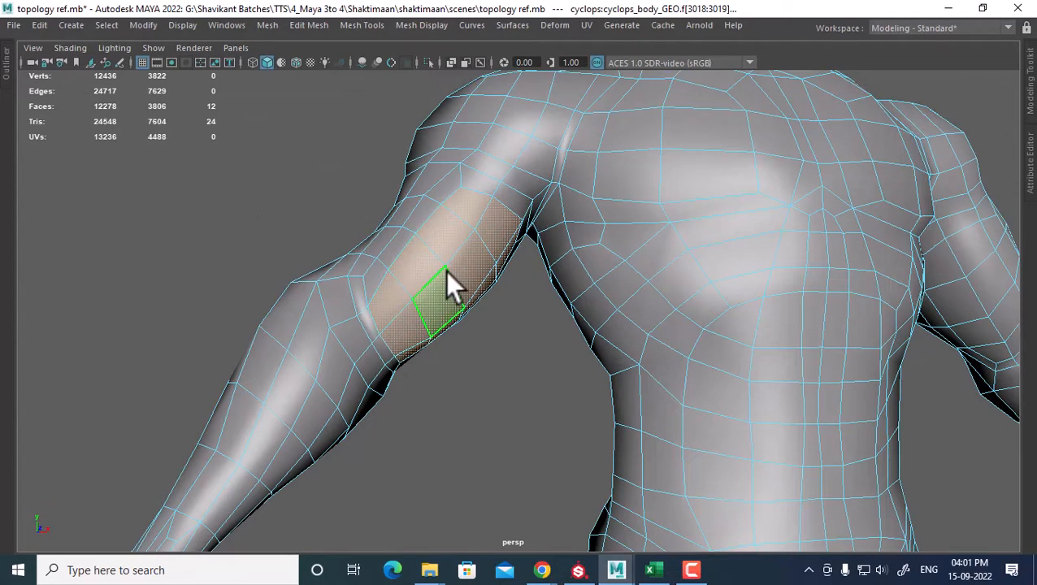
pyautogui.hotkey('alt', 'Tab')
pyautogui.keyDown('shift'); pyautogui.click(428, 385); pyautogui.keyUp('shift')
pyautogui.keyDown('shift'); pyautogui.click(447, 406); pyautogui.keyUp('shift')
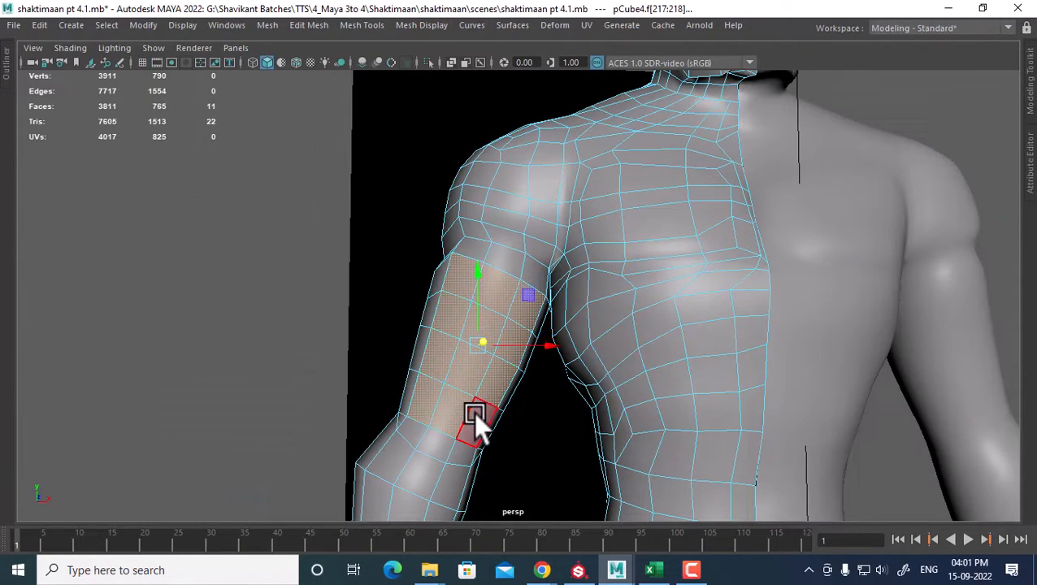
pyautogui.keyDown('shift'); pyautogui.click(474, 412); pyautogui.keyUp('shift')
# Step: Extrude the selected biceps faces with a Local Translate Z of 0.46 and an Offset of 1.06
pyautogui.keyDown('alt'); pyautogui.moveTo(489, 390); pyautogui.dragTo(478, 302); pyautogui.keyUp('alt')
pyautogui.keyDown('shift'); pyautogui.moveTo(500, 239); pyautogui.dragTo(499, 257, button='right'); pyautogui.keyUp('shift')
pyautogui.keyDown('alt'); pyautogui.moveTo(499, 257); pyautogui.dragTo(522, 387); pyautogui.keyUp('alt')
pyautogui.keyDown('alt'); pyautogui.moveTo(521, 386); pyautogui.dragTo(520, 354, button='middle'); pyautogui.keyUp('alt')
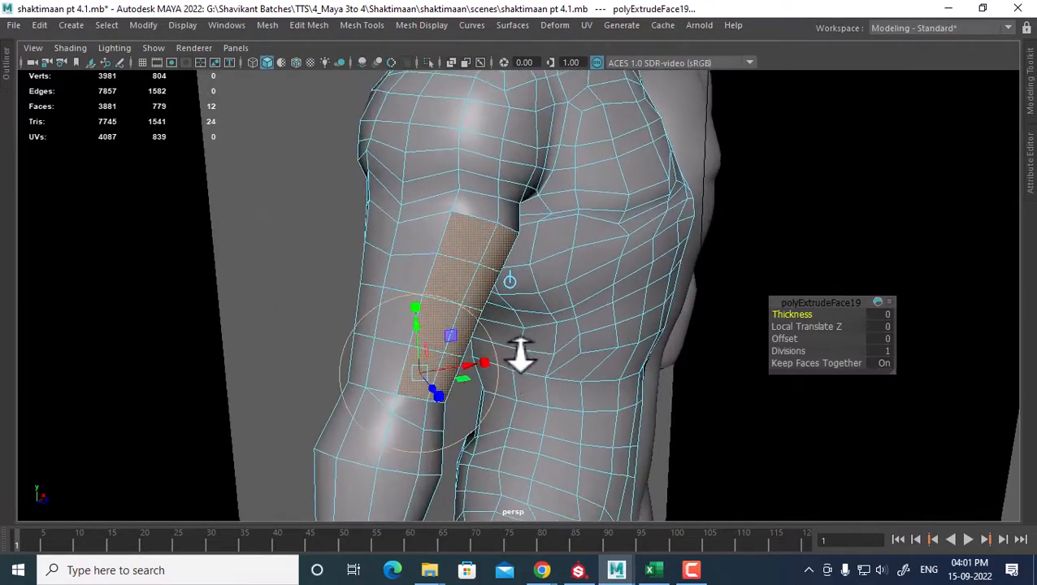
pyautogui.click(795, 327)
pyautogui.moveTo(797, 325); pyautogui.dragTo(872, 339)
pyautogui.click(790, 337)
pyautogui.keyDown('alt'); pyautogui.moveTo(752, 353); pyautogui.dragTo(455, 286); pyautogui.keyUp('alt')
pyautogui.keyDown('alt'); pyautogui.moveTo(455, 286); pyautogui.dragTo(431, 265, button='right'); pyautogui.keyUp('alt')
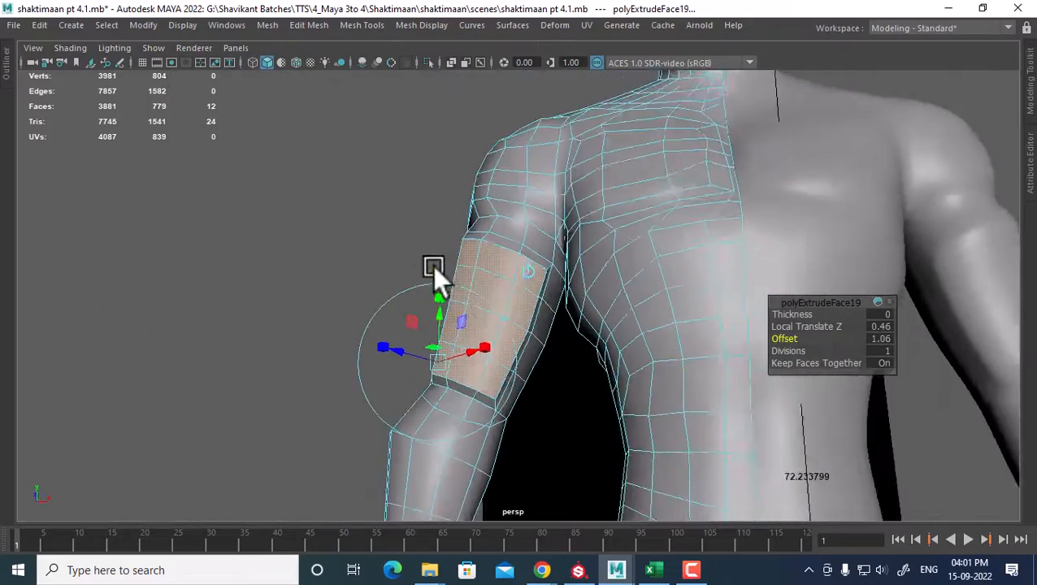
# Step: Average the vertices of the extruded biceps patch with 10 iterations and check its shape around the arm
pyautogui.keyDown('alt'); pyautogui.moveTo(432, 265); pyautogui.dragTo(545, 205); pyautogui.keyUp('alt')
pyautogui.keyDown('shift'); pyautogui.moveTo(545, 205); pyautogui.dragTo(520, 160, button='right'); pyautogui.keyUp('shift')
pyautogui.keyDown('alt'); pyautogui.moveTo(520, 159); pyautogui.dragTo(529, 268); pyautogui.keyUp('alt')
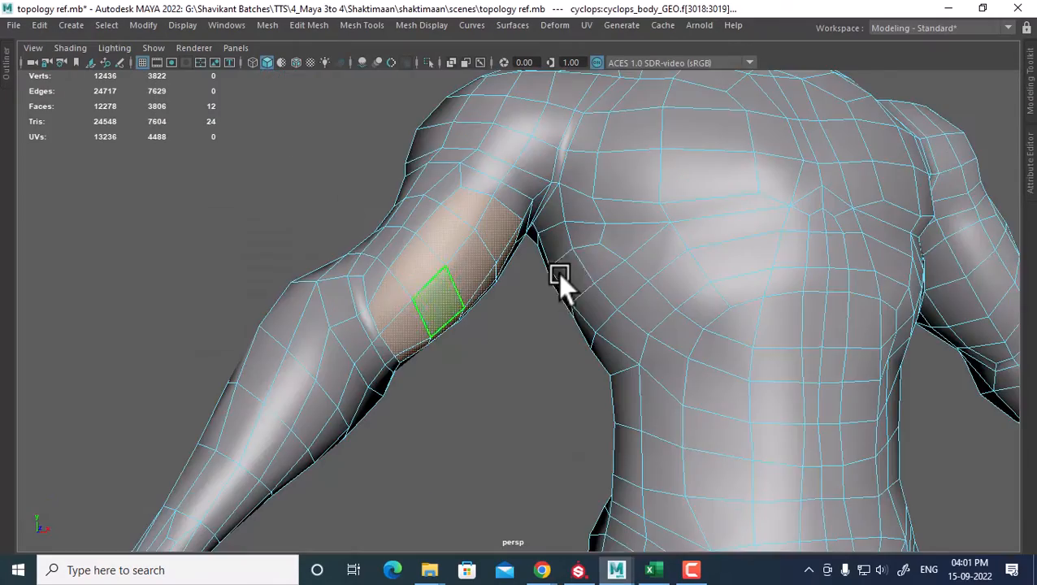
pyautogui.keyDown('alt'); pyautogui.moveTo(426, 352); pyautogui.dragTo(702, 303); pyautogui.keyUp('alt')
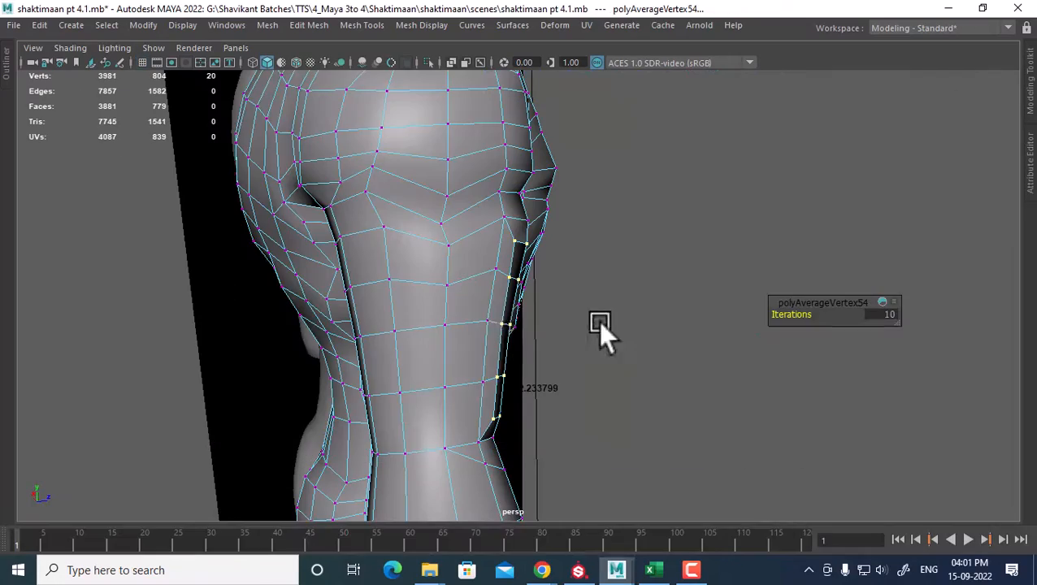
pyautogui.keyDown('alt'); pyautogui.moveTo(533, 307); pyautogui.dragTo(331, 267); pyautogui.keyUp('alt')
pyautogui.keyDown('alt'); pyautogui.moveTo(331, 267); pyautogui.dragTo(555, 388, button='right'); pyautogui.keyUp('alt')
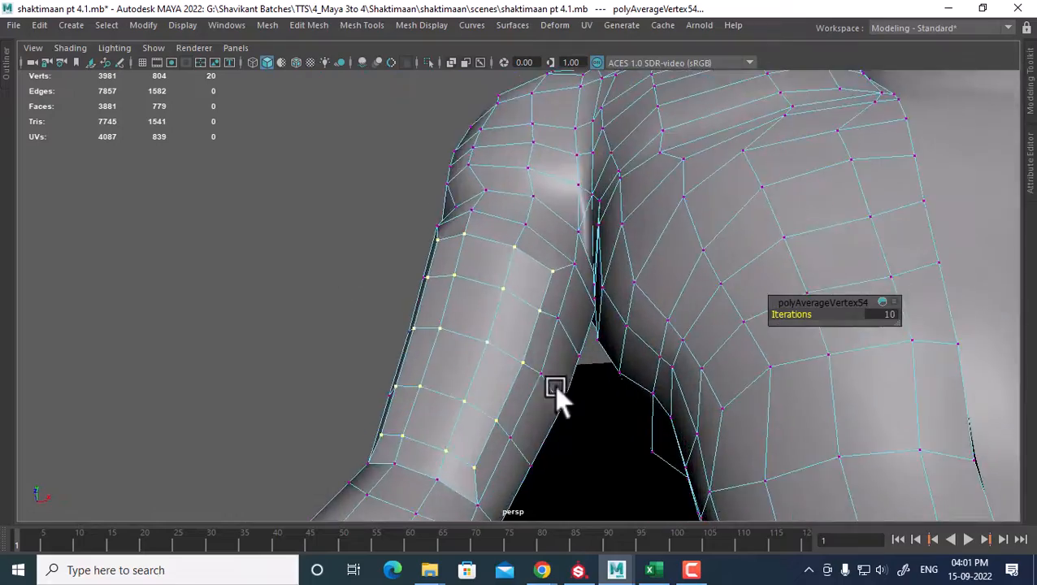
pyautogui.keyDown('alt'); pyautogui.moveTo(555, 388); pyautogui.dragTo(487, 354); pyautogui.keyUp('alt')
pyautogui.keyDown('alt'); pyautogui.moveTo(488, 354); pyautogui.dragTo(552, 357, button='middle'); pyautogui.keyUp('alt')
pyautogui.keyDown('alt'); pyautogui.moveTo(553, 358); pyautogui.dragTo(600, 308); pyautogui.keyUp('alt')
pyautogui.press('w')
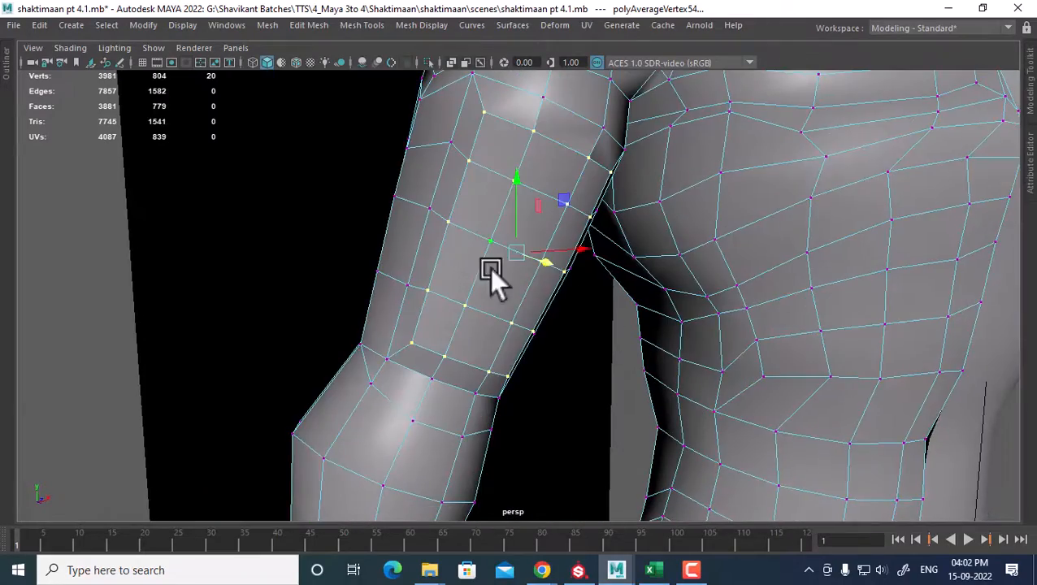
# Step: Compare the outer side of the reference upper arm with the edge flow beside the Shaktimaan biceps patch
pyautogui.keyDown('alt'); pyautogui.moveTo(489, 267); pyautogui.dragTo(621, 307); pyautogui.keyUp('alt')
pyautogui.keyDown('alt'); pyautogui.moveTo(621, 307); pyautogui.dragTo(640, 367, button='middle'); pyautogui.keyUp('alt')
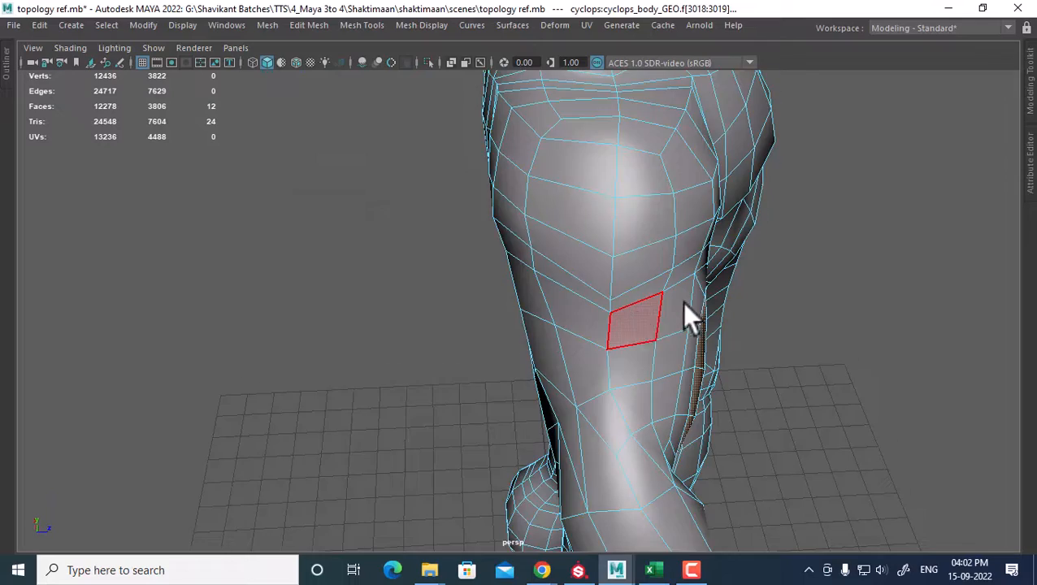
pyautogui.keyDown('alt'); pyautogui.moveTo(683, 304); pyautogui.dragTo(656, 334); pyautogui.keyUp('alt')
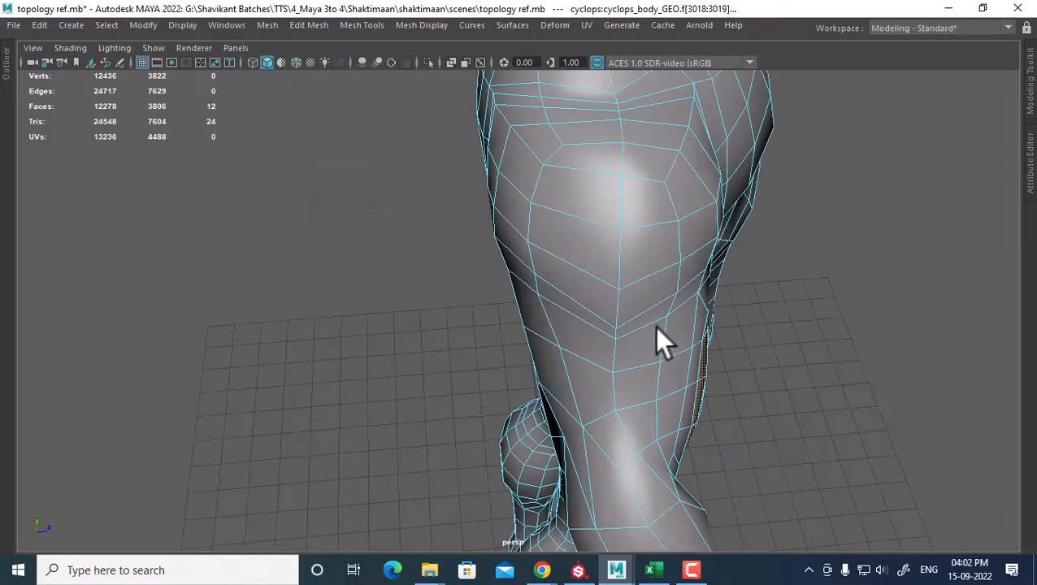
pyautogui.keyDown('alt'); pyautogui.moveTo(707, 299); pyautogui.dragTo(561, 266); pyautogui.keyUp('alt')
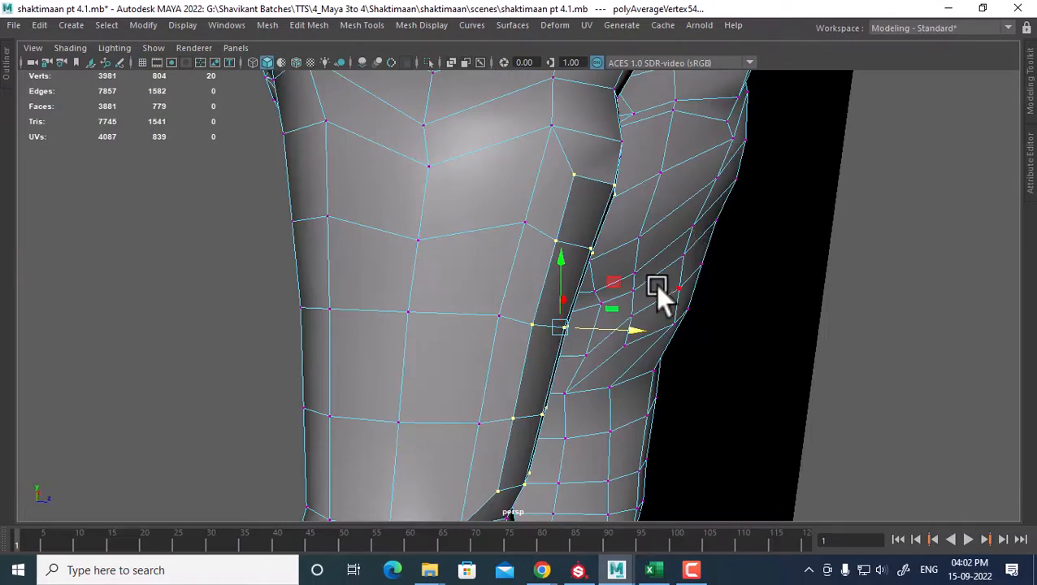
pyautogui.keyDown('alt'); pyautogui.moveTo(654, 284); pyautogui.dragTo(548, 251); pyautogui.keyUp('alt')
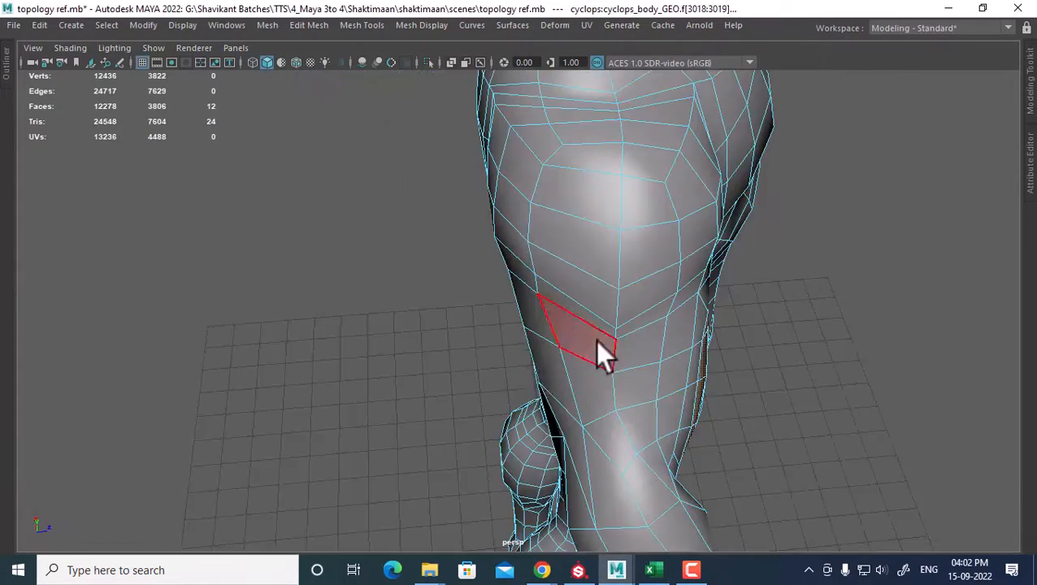
pyautogui.keyDown('alt'); pyautogui.moveTo(537, 325); pyautogui.dragTo(665, 231); pyautogui.keyUp('alt')
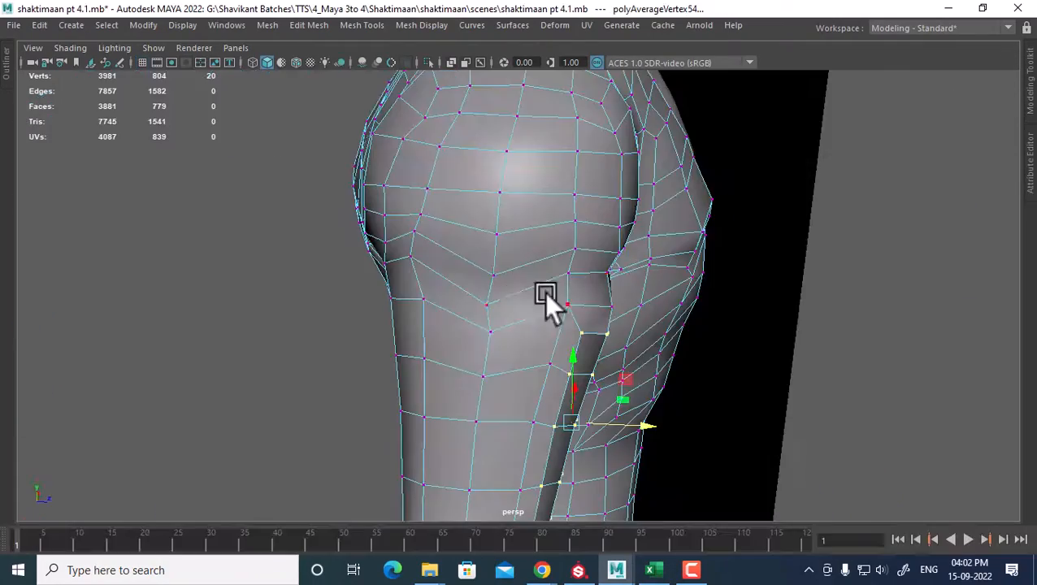
# Step: Examine the edge rows across the back and outer side of the upper arm against the reference body's triceps area
pyautogui.keyDown('alt'); pyautogui.moveTo(549, 301); pyautogui.dragTo(620, 273); pyautogui.keyUp('alt')
pyautogui.moveTo(575, 150); pyautogui.dragTo(603, 79, button='right')
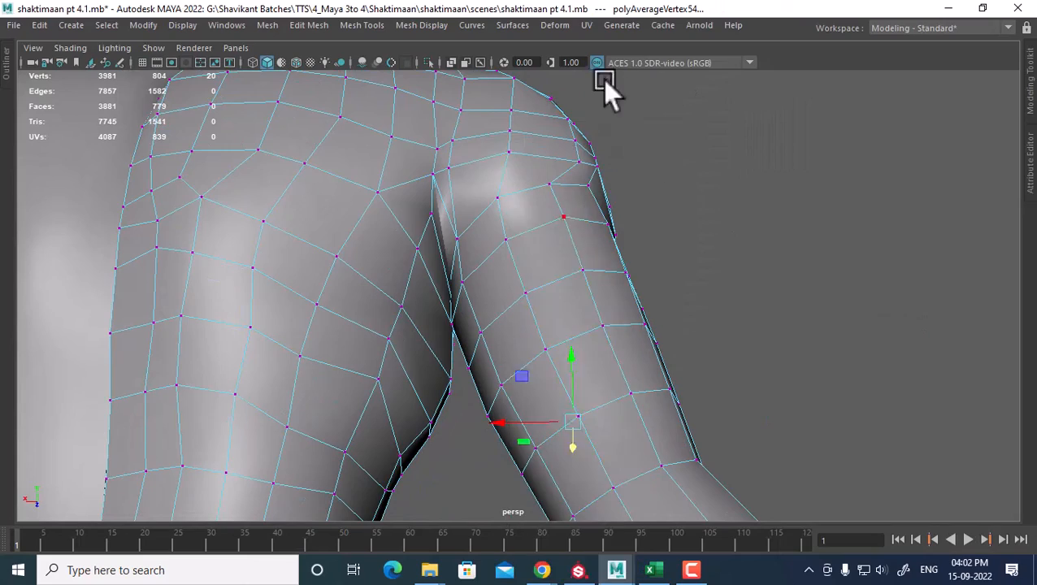
pyautogui.click(548, 226)
pyautogui.keyDown('alt'); pyautogui.moveTo(466, 268); pyautogui.dragTo(600, 363); pyautogui.keyUp('alt')
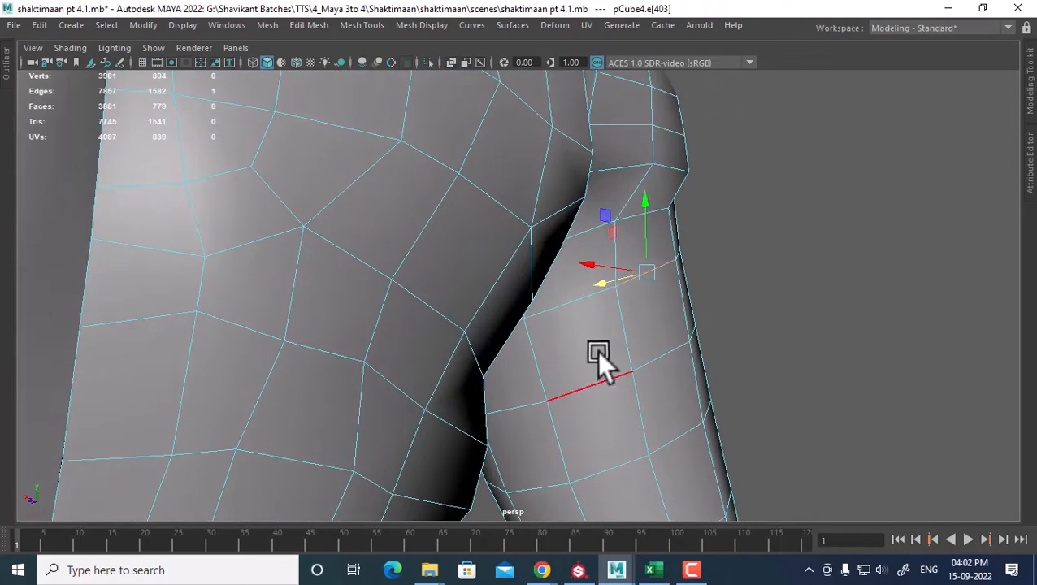
pyautogui.keyDown('shift'); pyautogui.click(572, 317); pyautogui.keyUp('shift')
pyautogui.moveTo(571, 317)
pyautogui.keyDown('alt'); pyautogui.mouseDown()
pyautogui.moveTo(530, 347)
pyautogui.moveTo(429, 358)
pyautogui.moveTo(486, 327)
pyautogui.moveTo(468, 330)
pyautogui.moveTo(481, 304)
pyautogui.moveTo(473, 305)
pyautogui.moveTo(508, 326)
pyautogui.moveTo(512, 315)
pyautogui.moveTo(573, 319)
pyautogui.mouseUp(); pyautogui.keyUp('alt')
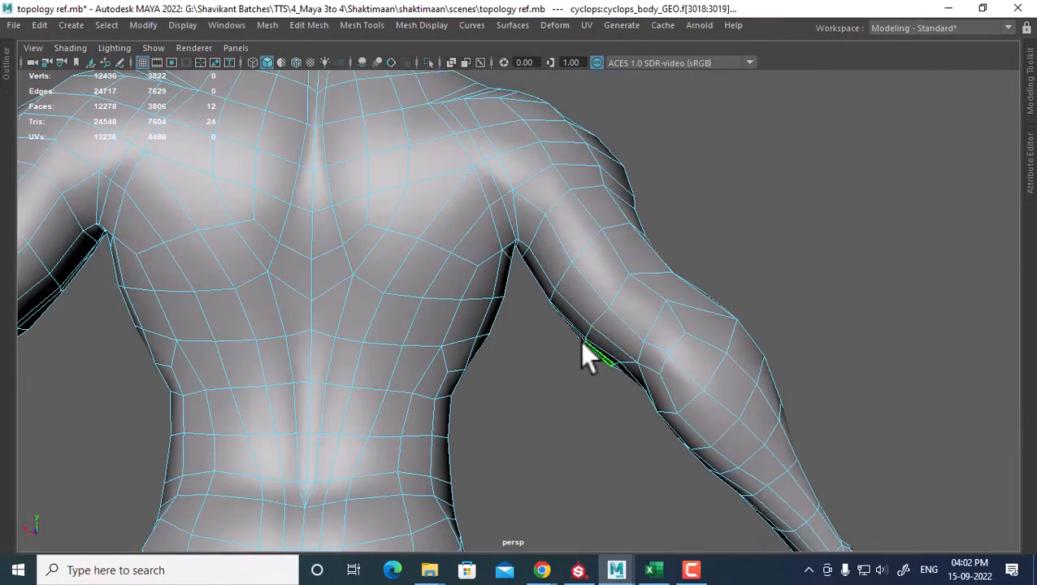
pyautogui.keyDown('alt'); pyautogui.moveTo(579, 340); pyautogui.dragTo(481, 330); pyautogui.keyUp('alt')
pyautogui.keyDown('alt'); pyautogui.moveTo(679, 242); pyautogui.dragTo(691, 282); pyautogui.keyUp('alt')
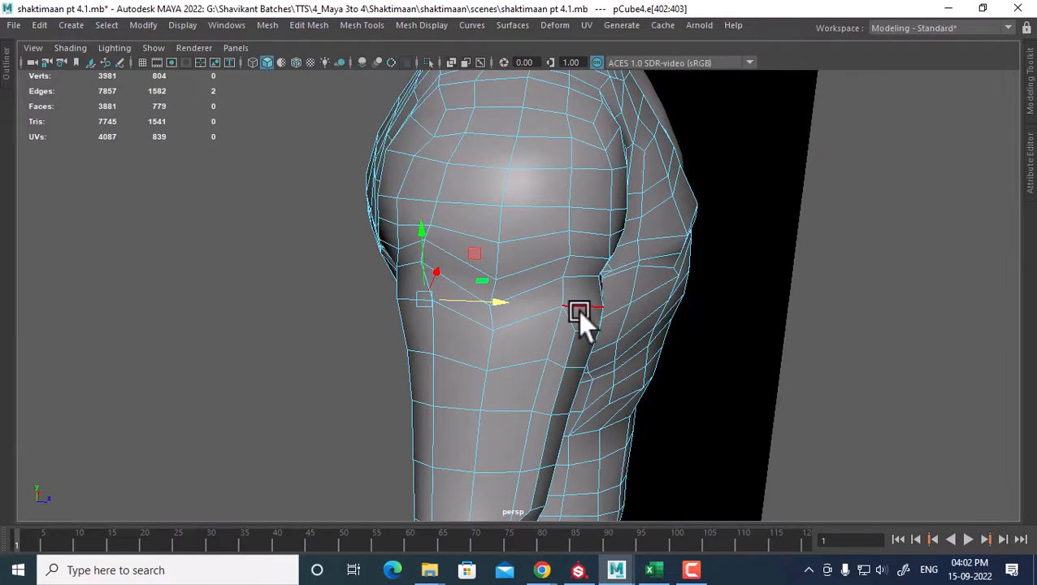
pyautogui.keyDown('alt'); pyautogui.moveTo(581, 317); pyautogui.dragTo(588, 338); pyautogui.keyUp('alt')
# Step: Nudge the vertex just above the top of the extruded biceps patch slightly forward along Z
pyautogui.moveTo(595, 150); pyautogui.dragTo(519, 159, button='right')
pyautogui.scroll(1, 521, 167)
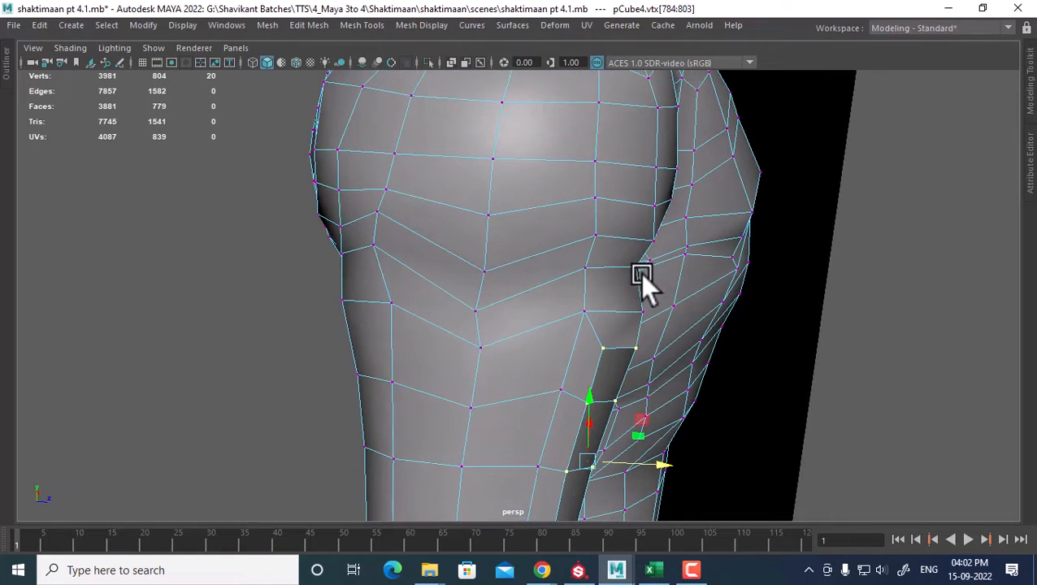
pyautogui.click(638, 269)
pyautogui.moveTo(696, 270); pyautogui.dragTo(710, 265)
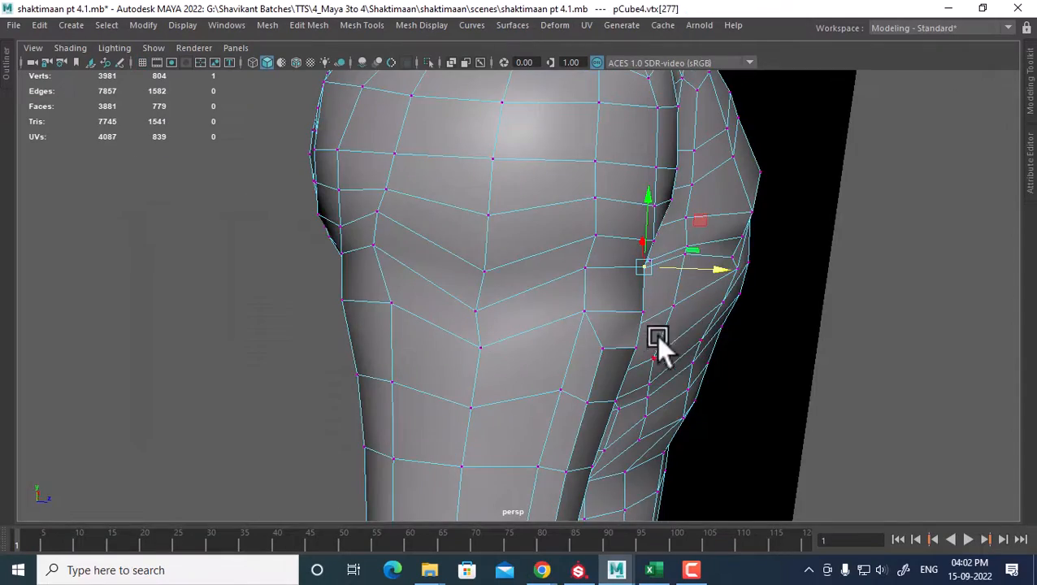
# Step: Average three neighbouring vertices above the biceps patch with 10 iterations and check the arm against the reference
pyautogui.keyDown('alt'); pyautogui.moveTo(655, 335); pyautogui.dragTo(527, 291); pyautogui.keyUp('alt')
pyautogui.keyDown('shift'); pyautogui.click(501, 280); pyautogui.keyUp('shift')
pyautogui.keyDown('shift'); pyautogui.click(570, 319); pyautogui.keyUp('shift')
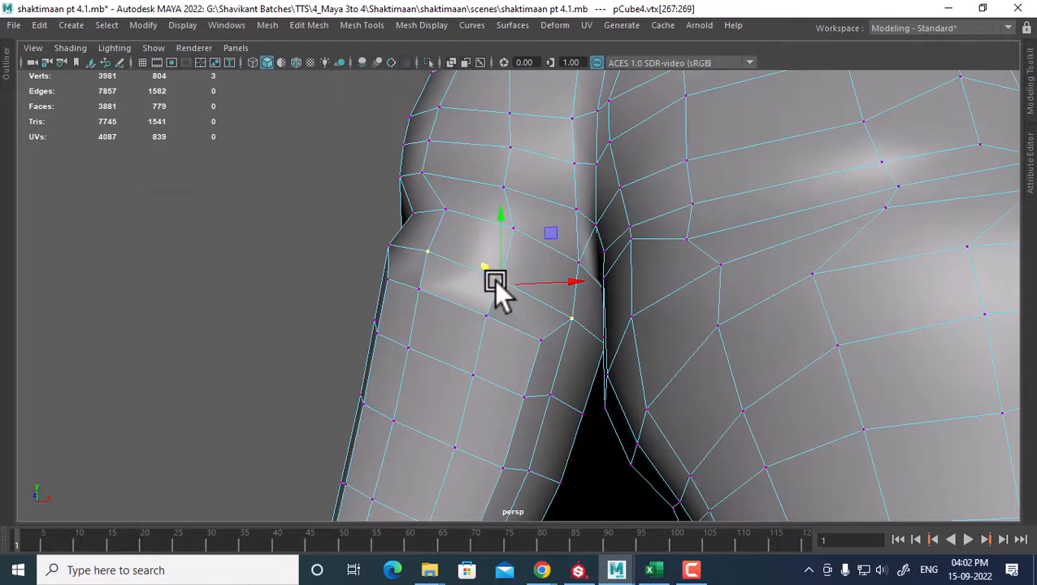
pyautogui.keyDown('shift'); pyautogui.moveTo(493, 279); pyautogui.dragTo(548, 281, button='right'); pyautogui.keyUp('shift')
pyautogui.keyDown('alt'); pyautogui.moveTo(548, 280); pyautogui.dragTo(602, 400); pyautogui.keyUp('alt')
pyautogui.hotkey('alt', 'Tab')
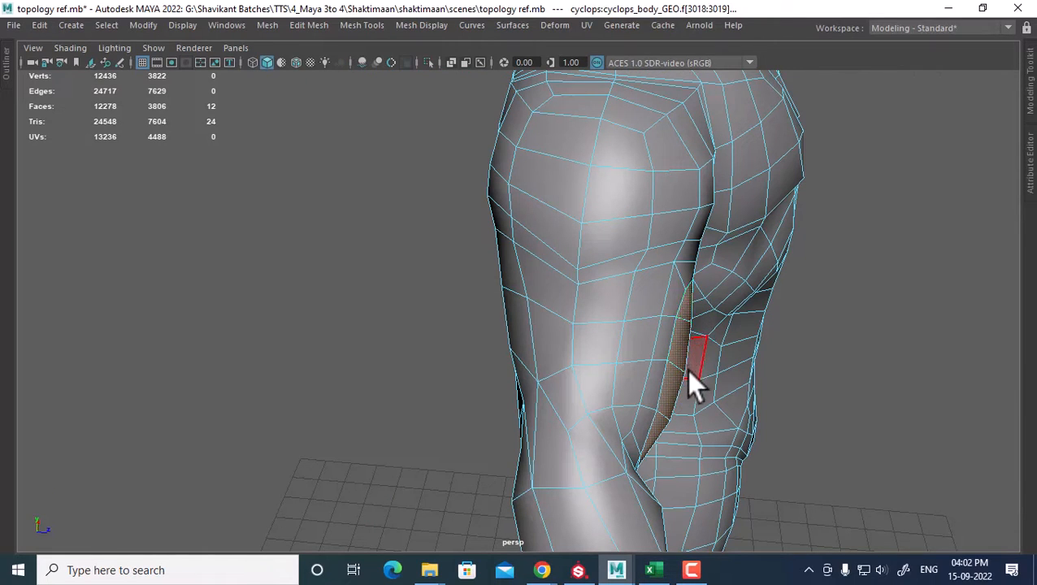
pyautogui.click(684, 346)
pyautogui.hotkey('alt', 'Tab')
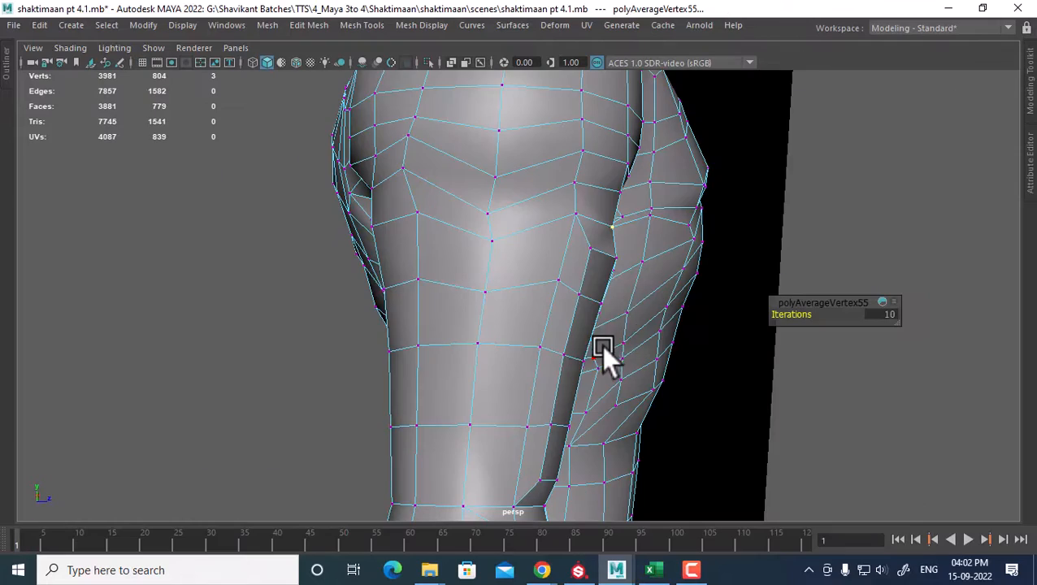
# Step: Select the three edges across the top of the biceps patch and adjust them along Z
pyautogui.keyDown('alt'); pyautogui.moveTo(614, 271); pyautogui.dragTo(599, 308); pyautogui.keyUp('alt')
pyautogui.moveTo(599, 294); pyautogui.dragTo(600, 106, button='right')
pyautogui.click(598, 287)
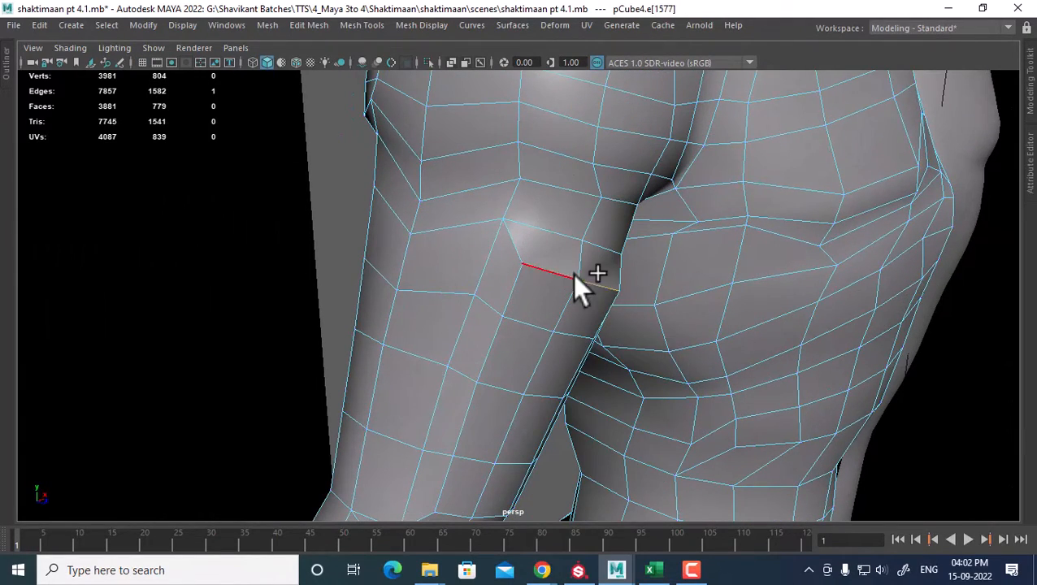
pyautogui.keyDown('shift'); pyautogui.click(573, 274); pyautogui.keyUp('shift')
pyautogui.keyDown('alt'); pyautogui.moveTo(579, 281); pyautogui.dragTo(703, 358); pyautogui.keyUp('alt')
pyautogui.press('w')
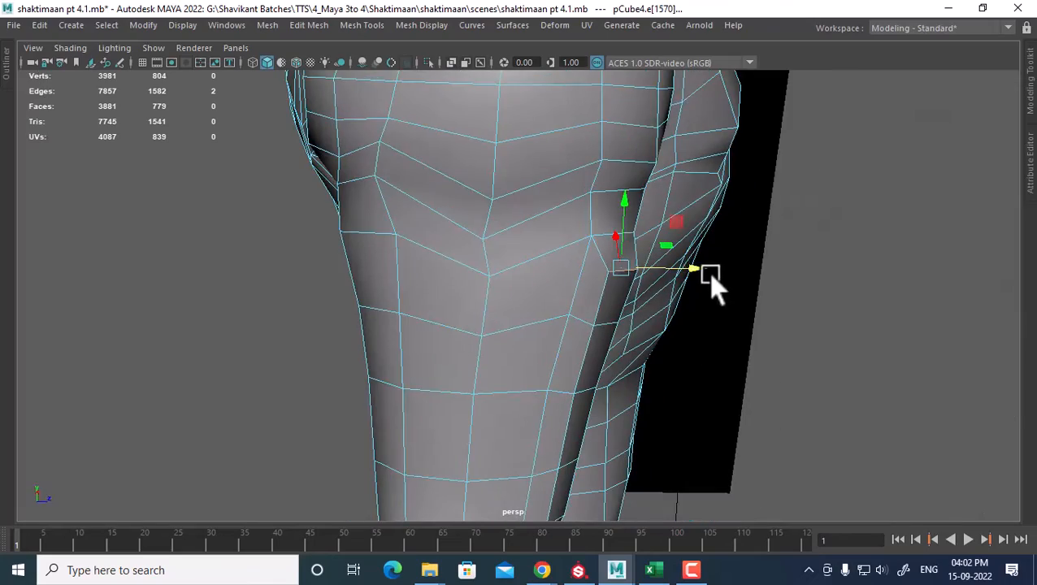
pyautogui.keyDown('alt'); pyautogui.moveTo(707, 273); pyautogui.dragTo(710, 343); pyautogui.keyUp('alt')
pyautogui.keyDown('shift'); pyautogui.click(536, 241); pyautogui.keyUp('shift')
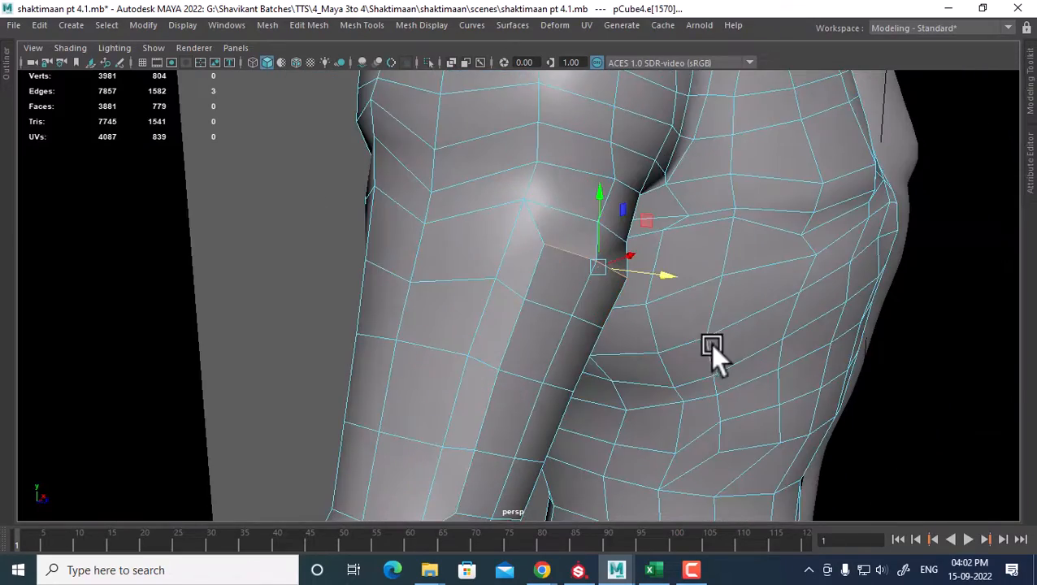
# Step: Undo the last edge adjustment and reposition the middle row of biceps patch edges along Z, checking the reference bulge
pyautogui.keyDown('alt'); pyautogui.moveTo(648, 302); pyautogui.dragTo(655, 431); pyautogui.keyUp('alt')
pyautogui.keyDown('shift'); pyautogui.click(508, 319); pyautogui.keyUp('shift')
pyautogui.keyDown('shift'); pyautogui.click(528, 347); pyautogui.keyUp('shift')
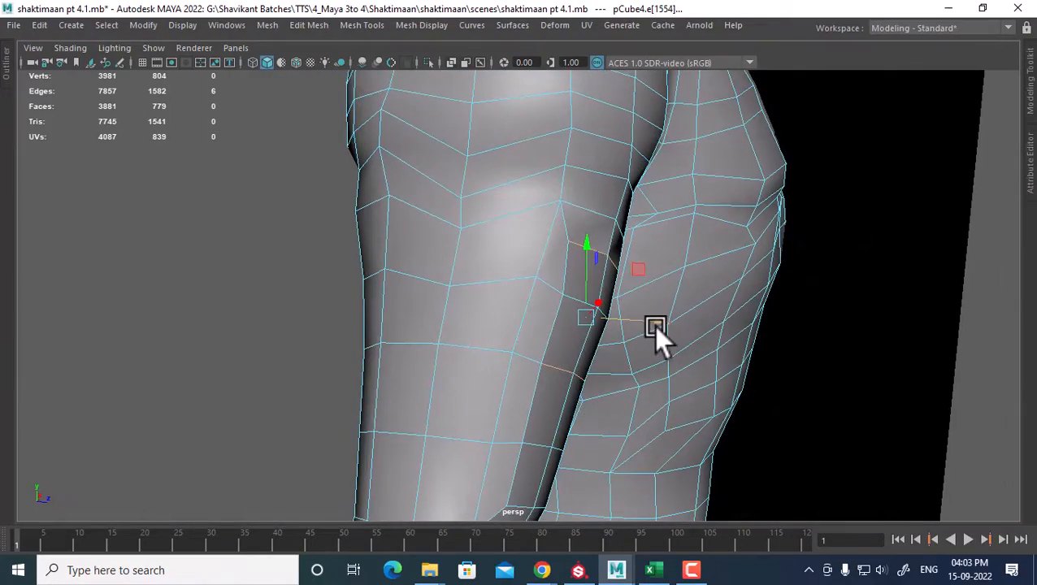
pyautogui.hotkey('ctrl', 'z')
pyautogui.hotkey('ctrl', 'z')
pyautogui.keyDown('alt'); pyautogui.moveTo(685, 424); pyautogui.dragTo(651, 384); pyautogui.keyUp('alt')
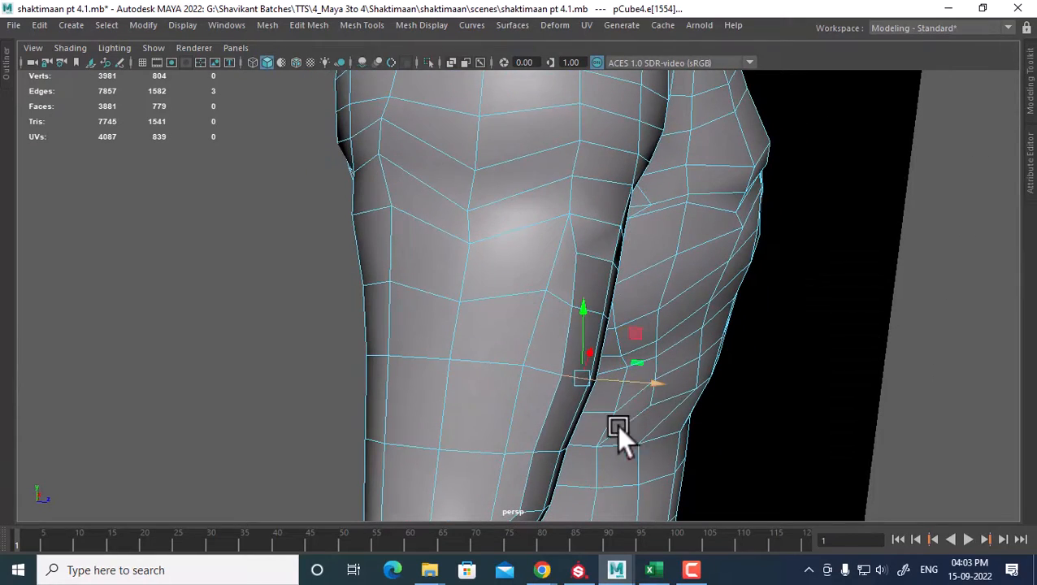
pyautogui.keyDown('alt'); pyautogui.moveTo(620, 434); pyautogui.dragTo(621, 359); pyautogui.keyUp('alt')
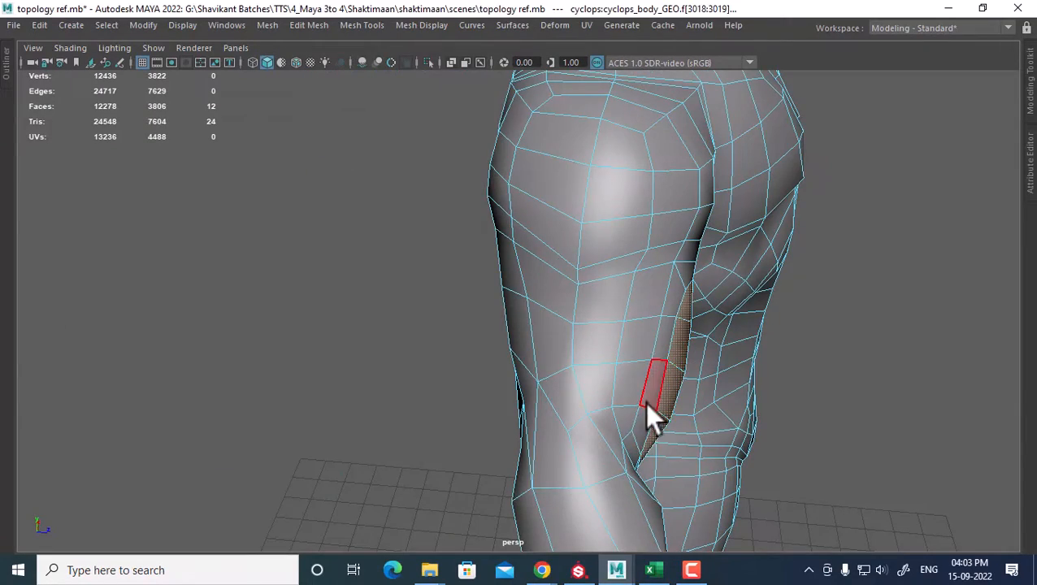
pyautogui.hotkey('alt', 'Tab')
# Step: Adjust the lower rows of three edges on the biceps patch, down to the row just above the elbow
pyautogui.click(554, 316)
pyautogui.keyDown('alt'); pyautogui.moveTo(573, 316); pyautogui.dragTo(520, 371); pyautogui.keyUp('alt')
pyautogui.keyDown('shift'); pyautogui.click(539, 315); pyautogui.keyUp('shift')
pyautogui.keyDown('shift'); pyautogui.click(570, 333); pyautogui.keyUp('shift')
pyautogui.click(515, 374)
pyautogui.keyDown('alt'); pyautogui.moveTo(602, 370); pyautogui.dragTo(580, 440); pyautogui.keyUp('alt')
pyautogui.keyDown('shift'); pyautogui.click(505, 358); pyautogui.keyUp('shift')
pyautogui.keyDown('shift'); pyautogui.click(536, 380); pyautogui.keyUp('shift')
pyautogui.moveTo(646, 422); pyautogui.dragTo(494, 340)
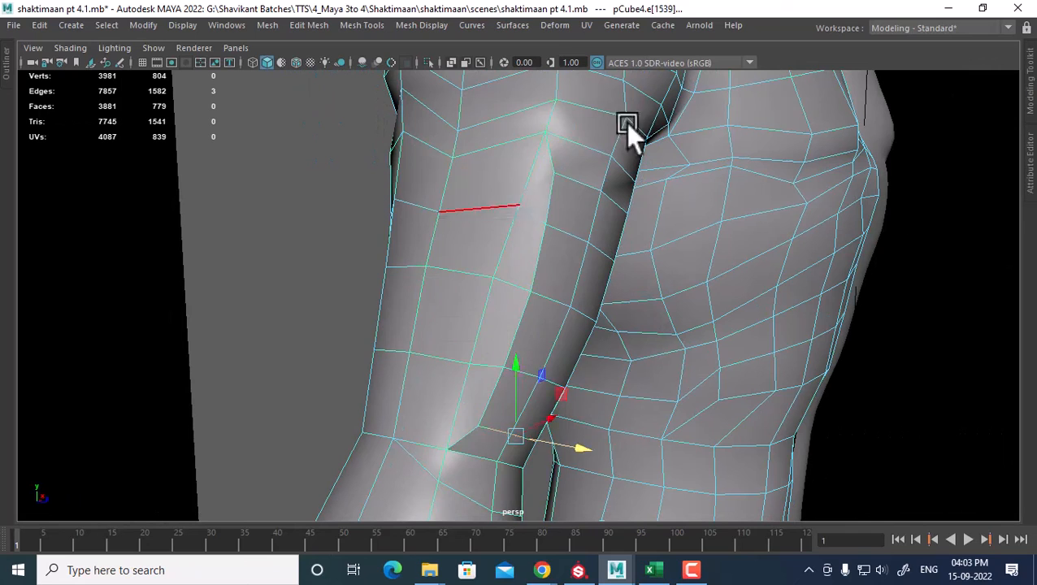
# Step: Soften all edges of the body mesh and return to object selection
pyautogui.press('F8')
pyautogui.moveTo(523, 166)
pyautogui.keyDown('shift'); pyautogui.mouseDown(button='right')
pyautogui.moveTo(520, 197)
pyautogui.moveTo(590, 217)
pyautogui.moveTo(695, 166)
pyautogui.moveTo(690, 159)
pyautogui.mouseUp(button='right'); pyautogui.keyUp('shift')
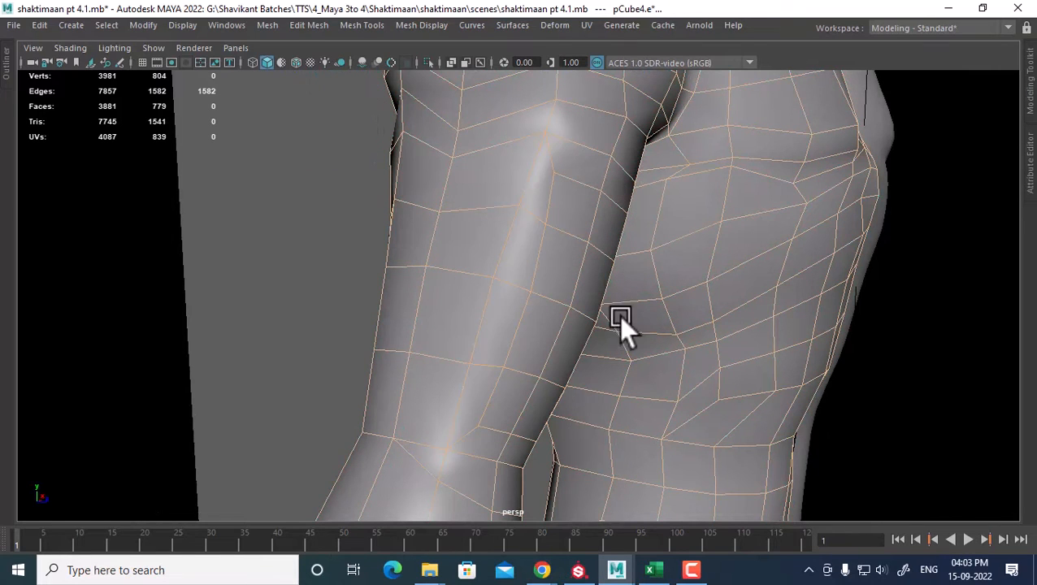
pyautogui.scroll(-2, 560, 283)
pyautogui.moveTo(503, 251); pyautogui.dragTo(569, 211, button='right')
pyautogui.click(881, 373)
pyautogui.keyDown('alt'); pyautogui.moveTo(884, 376); pyautogui.dragTo(682, 372); pyautogui.keyUp('alt')
pyautogui.click(505, 336)
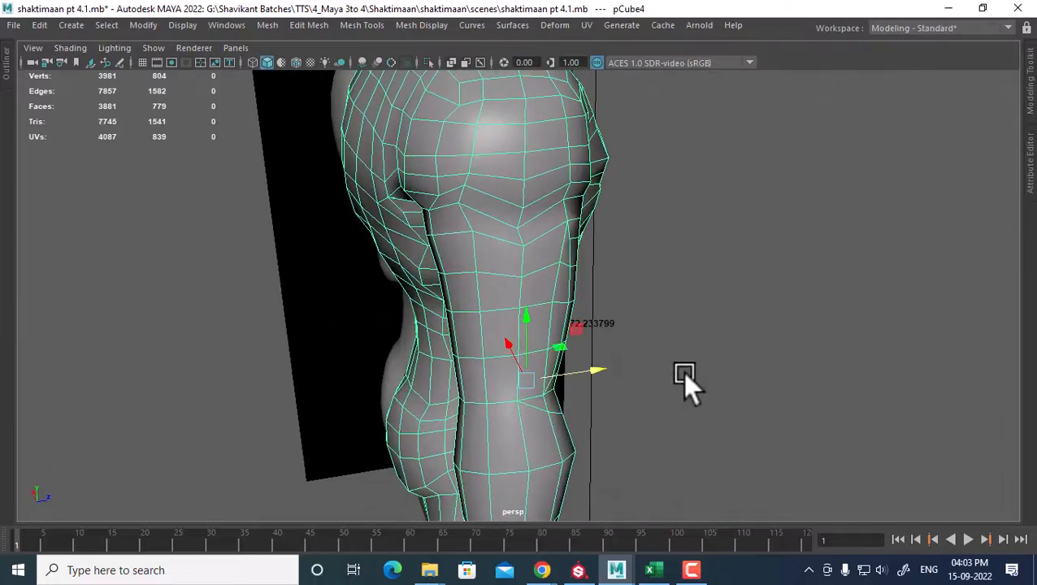
# Step: Compare the overall shape of the refined arm with the reference arm from the side and the front
pyautogui.keyDown('alt'); pyautogui.moveTo(682, 372); pyautogui.dragTo(636, 316, button='right'); pyautogui.keyUp('alt')
pyautogui.hotkey('alt', 'Tab')
pyautogui.keyDown('alt'); pyautogui.moveTo(816, 330); pyautogui.dragTo(642, 371, button='right'); pyautogui.keyUp('alt')
pyautogui.keyDown('alt'); pyautogui.moveTo(697, 414); pyautogui.dragTo(703, 390, button='middle'); pyautogui.keyUp('alt')
pyautogui.hotkey('alt', 'Tab')
pyautogui.keyDown('alt'); pyautogui.moveTo(552, 309); pyautogui.dragTo(453, 355); pyautogui.keyUp('alt')
pyautogui.keyDown('alt'); pyautogui.moveTo(453, 356); pyautogui.dragTo(532, 409, button='right'); pyautogui.keyUp('alt')
pyautogui.keyDown('alt'); pyautogui.moveTo(532, 409); pyautogui.dragTo(497, 403); pyautogui.keyUp('alt')
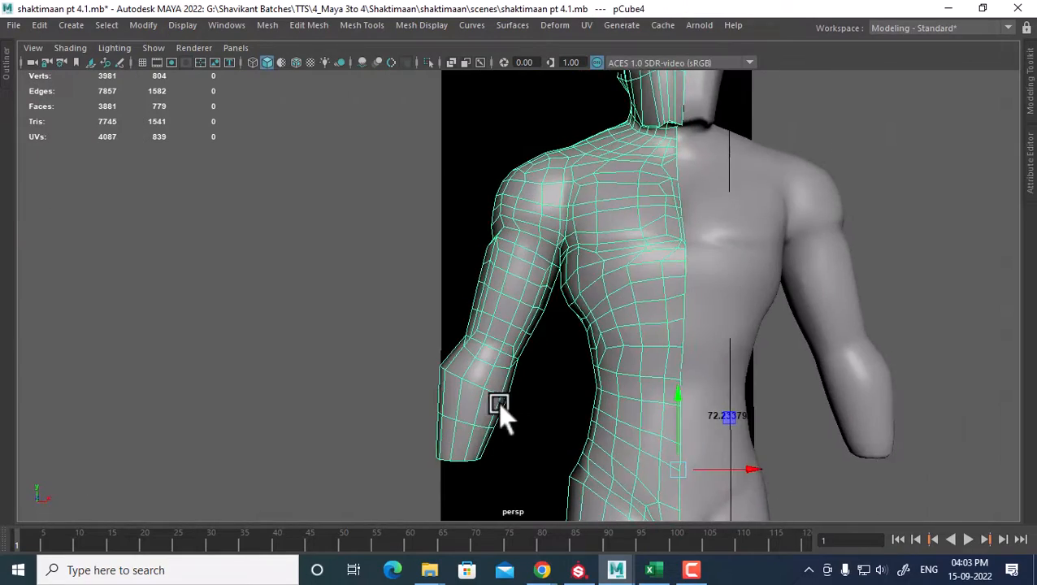
# Step: Select the vertices at the wrist end of the forearm and bring the arm into the front view
pyautogui.keyDown('alt'); pyautogui.moveTo(497, 403); pyautogui.dragTo(497, 232, button='middle'); pyautogui.keyUp('alt')
pyautogui.keyDown('alt'); pyautogui.moveTo(497, 232); pyautogui.dragTo(504, 338, button='right'); pyautogui.keyUp('alt')
pyautogui.moveTo(475, 195); pyautogui.dragTo(340, 129, button='right')
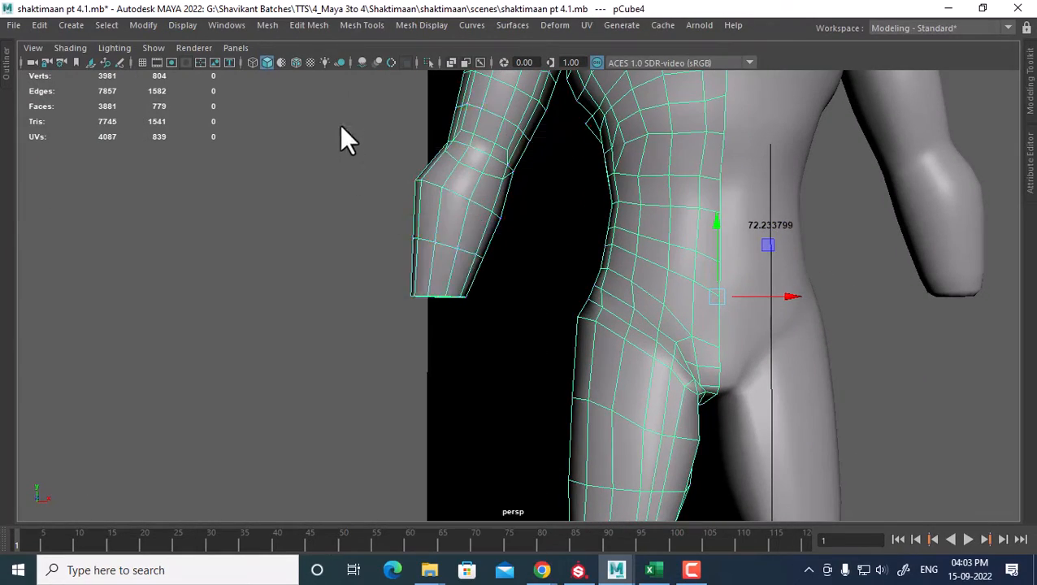
pyautogui.keyDown('alt'); pyautogui.moveTo(439, 390); pyautogui.dragTo(514, 336); pyautogui.keyUp('alt')
pyautogui.moveTo(496, 276); pyautogui.dragTo(295, 410)
pyautogui.keyDown('alt'); pyautogui.moveTo(424, 273); pyautogui.dragTo(480, 415); pyautogui.keyUp('alt')
pyautogui.keyDown('alt'); pyautogui.moveTo(481, 416); pyautogui.dragTo(553, 276, button='right'); pyautogui.keyUp('alt')
pyautogui.press('space')
pyautogui.moveTo(568, 273); pyautogui.dragTo(577, 328)
pyautogui.keyDown('alt'); pyautogui.moveTo(577, 329); pyautogui.dragTo(389, 221, button='right'); pyautogui.keyUp('alt')
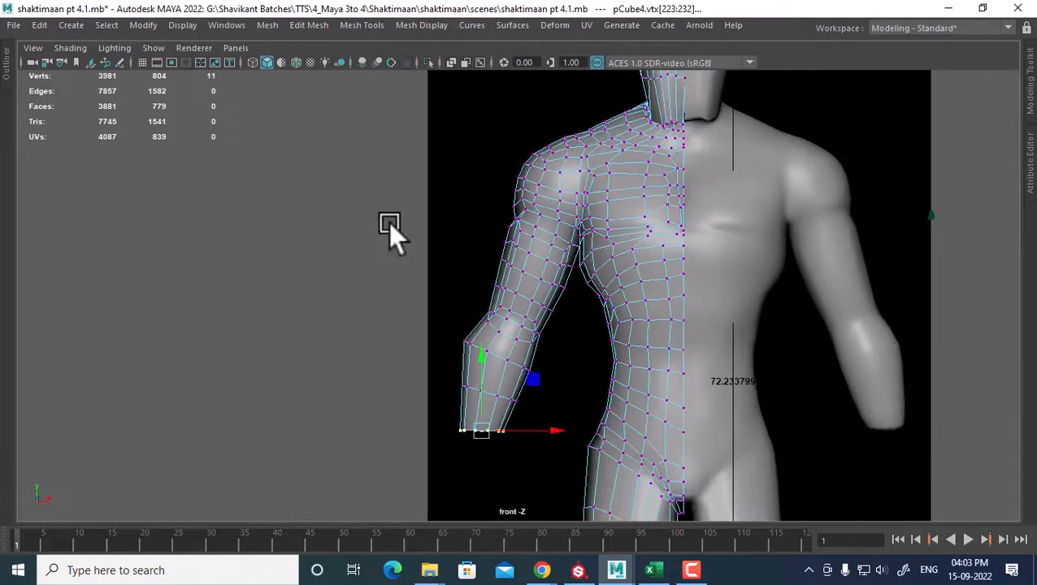
pyautogui.keyDown('alt'); pyautogui.moveTo(388, 222); pyautogui.dragTo(618, 327); pyautogui.keyUp('alt')
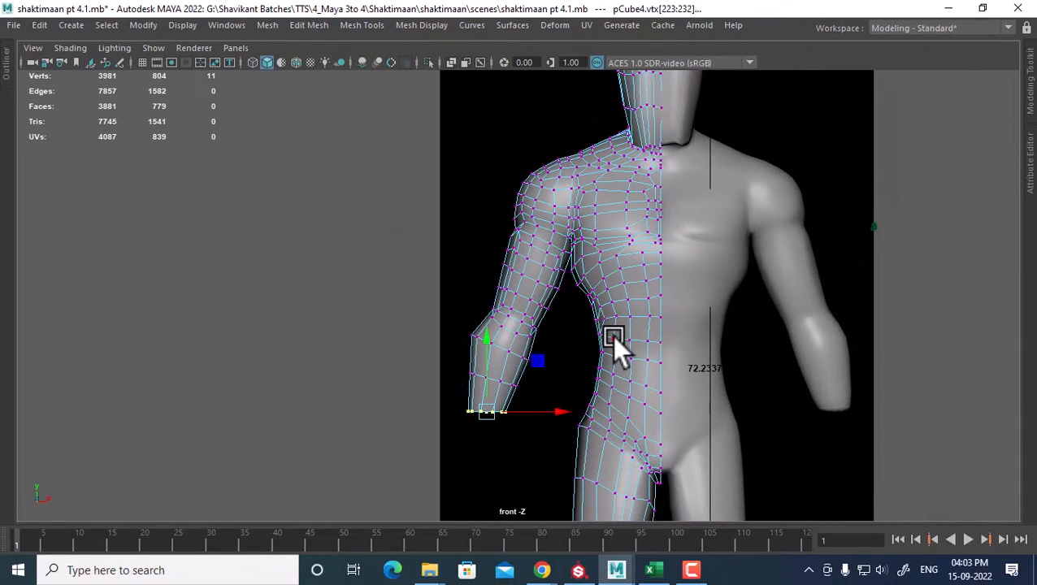
# Step: Turn on textured display so the character sketches show, and frame the body beside them in the perspective view
pyautogui.press('6')
pyautogui.press('space')
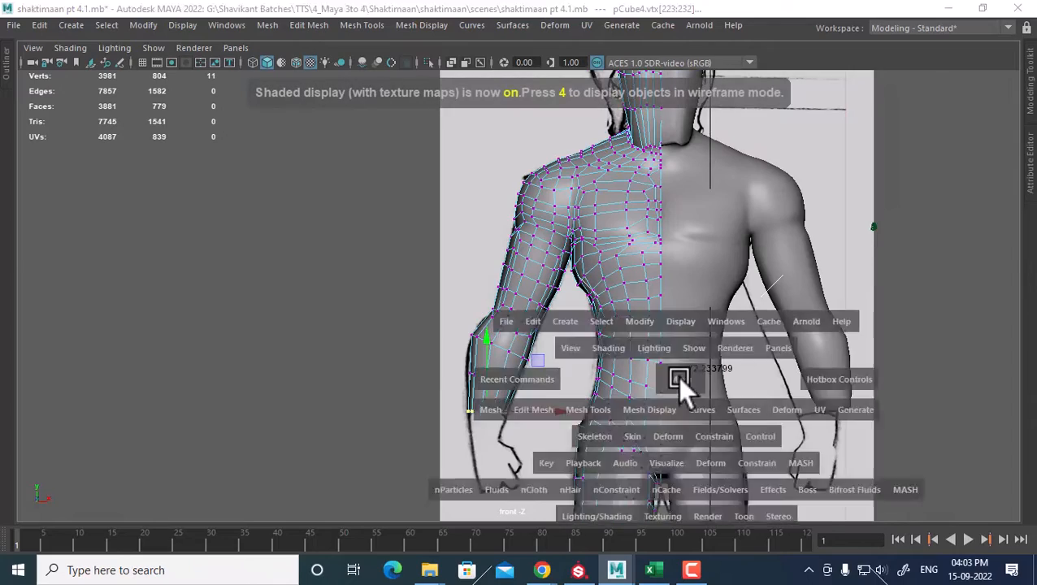
pyautogui.press('6')
pyautogui.scroll(-5, 773, 407)
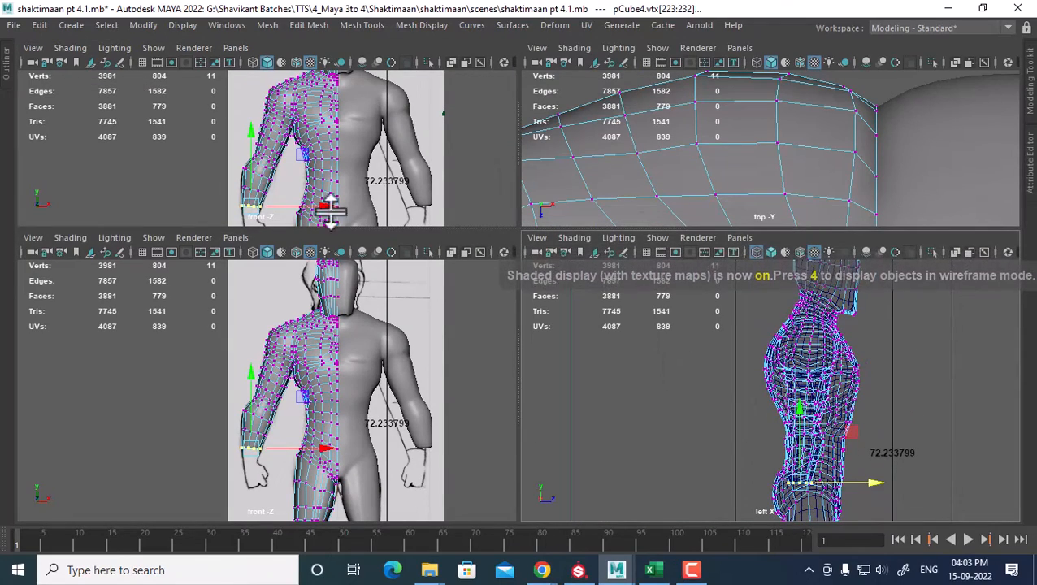
pyautogui.scroll(-6, 775, 170)
pyautogui.keyDown('alt'); pyautogui.moveTo(787, 91); pyautogui.dragTo(865, 54, button='middle'); pyautogui.keyUp('alt')
pyautogui.keyDown('alt'); pyautogui.moveTo(695, 128); pyautogui.dragTo(751, 132, button='middle'); pyautogui.keyUp('alt')
pyautogui.press('space')
pyautogui.moveTo(779, 130); pyautogui.dragTo(779, 91)
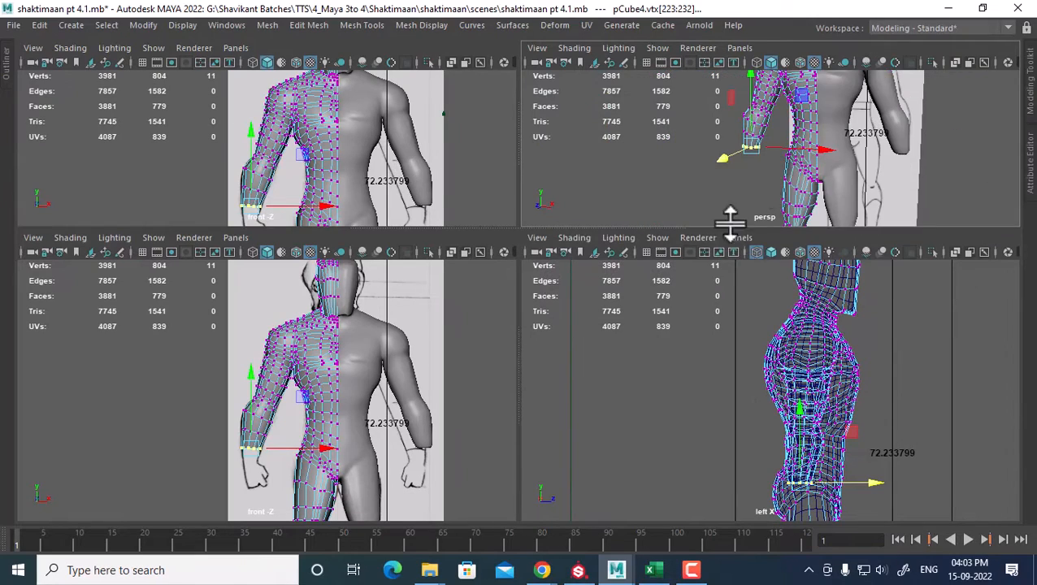
pyautogui.keyDown('alt'); pyautogui.moveTo(735, 213); pyautogui.dragTo(820, 160); pyautogui.keyUp('alt')
pyautogui.press('space')
pyautogui.scroll(3, 692, 261)
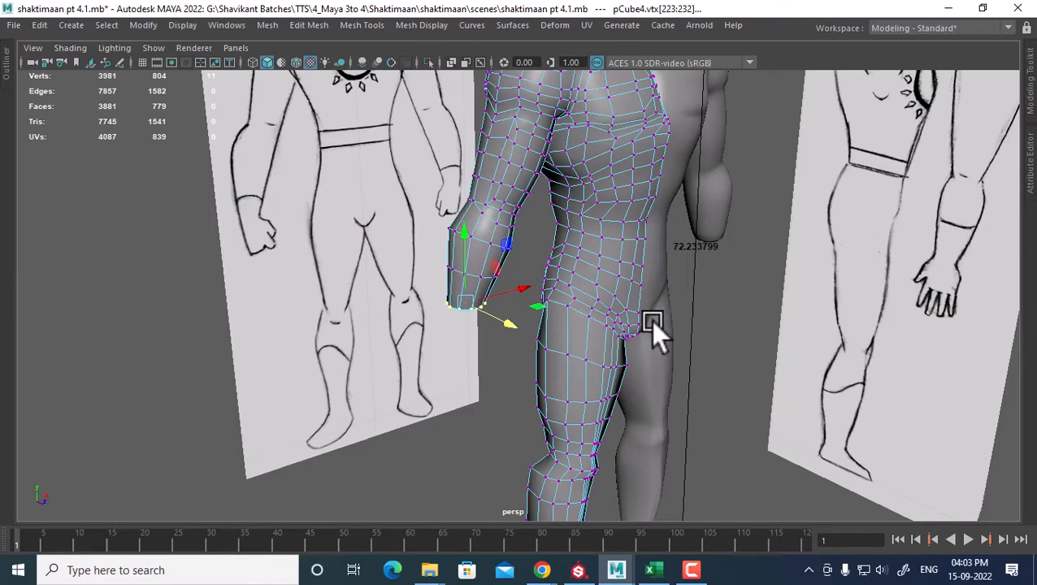
# Step: Convert the wrist vertex selection to faces and grow it up the forearm to the elbow
pyautogui.keyDown('alt'); pyautogui.moveTo(651, 320); pyautogui.dragTo(603, 319); pyautogui.keyUp('alt')
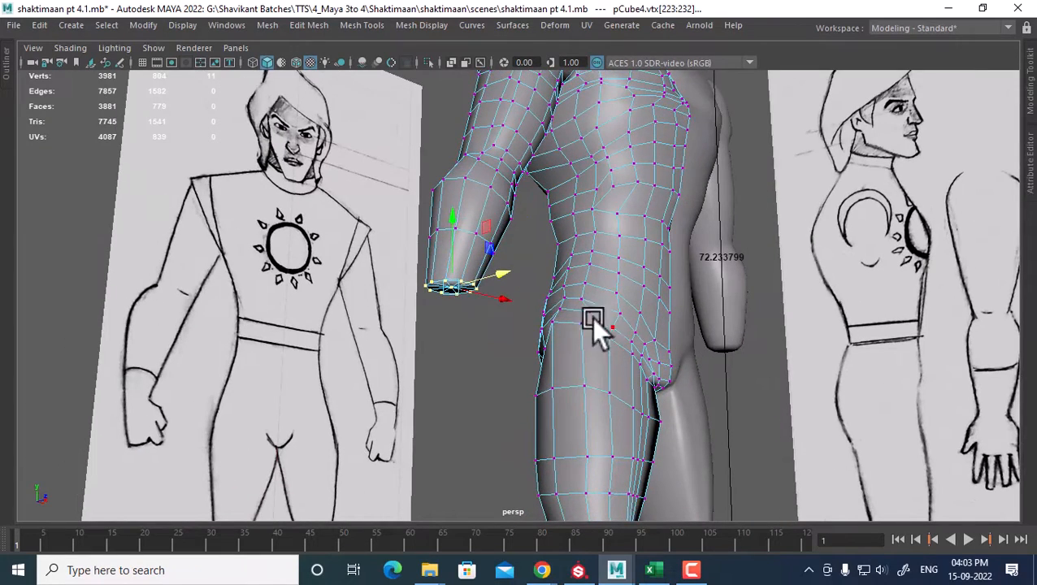
pyautogui.keyDown('shift'); pyautogui.moveTo(493, 244); pyautogui.dragTo(496, 328, button='right'); pyautogui.keyUp('shift')
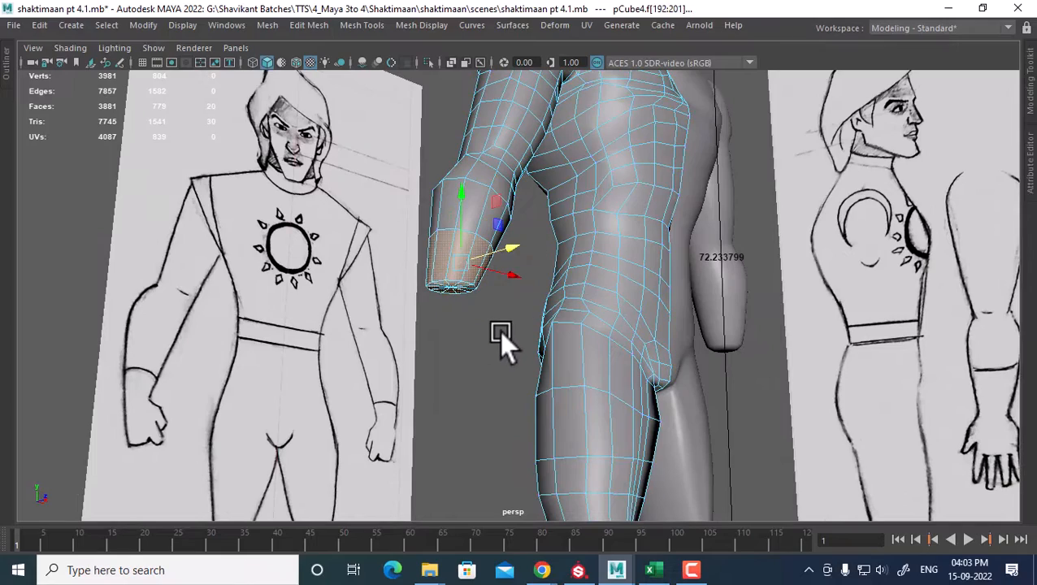
pyautogui.hotkey('shift', '.')
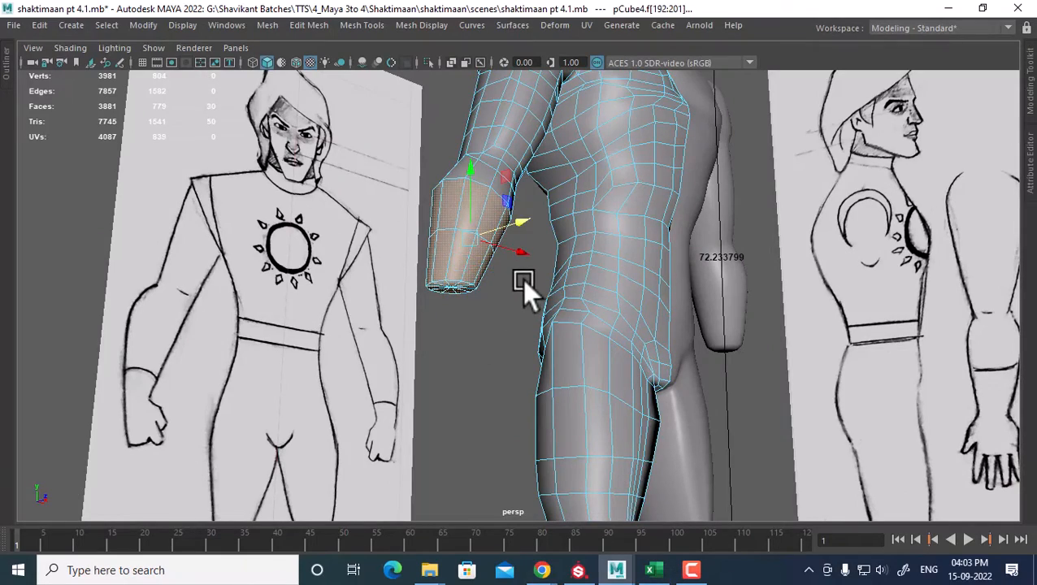
# Step: Check the reference forearm and hand direction and rotate the selected forearm faces about the vertical axis
pyautogui.keyDown('alt'); pyautogui.moveTo(523, 279); pyautogui.dragTo(543, 334); pyautogui.keyUp('alt')
pyautogui.hotkey('alt', 'Tab')
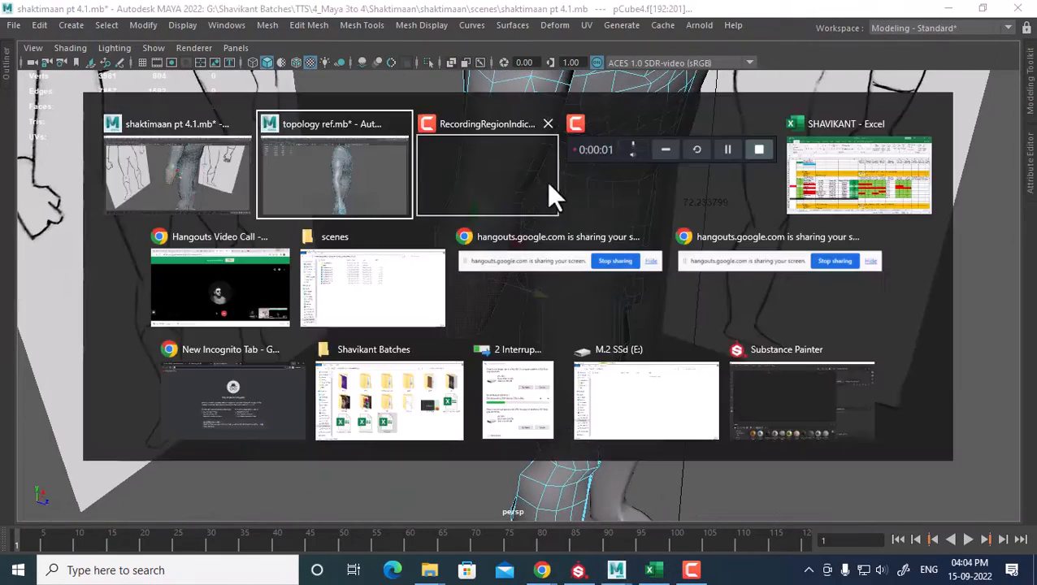
pyautogui.click(379, 184)
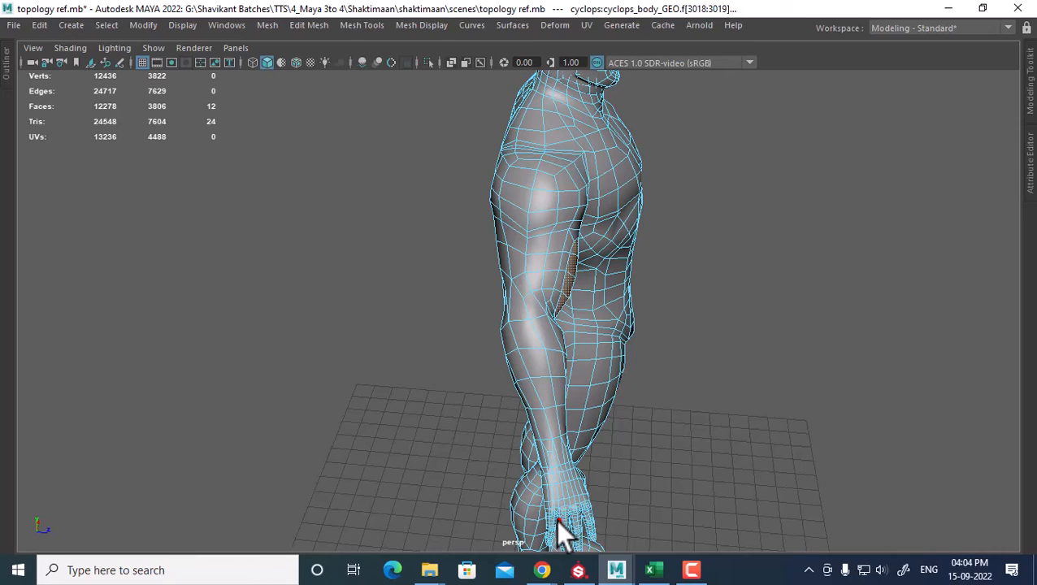
pyautogui.hotkey('alt', 'Tab')
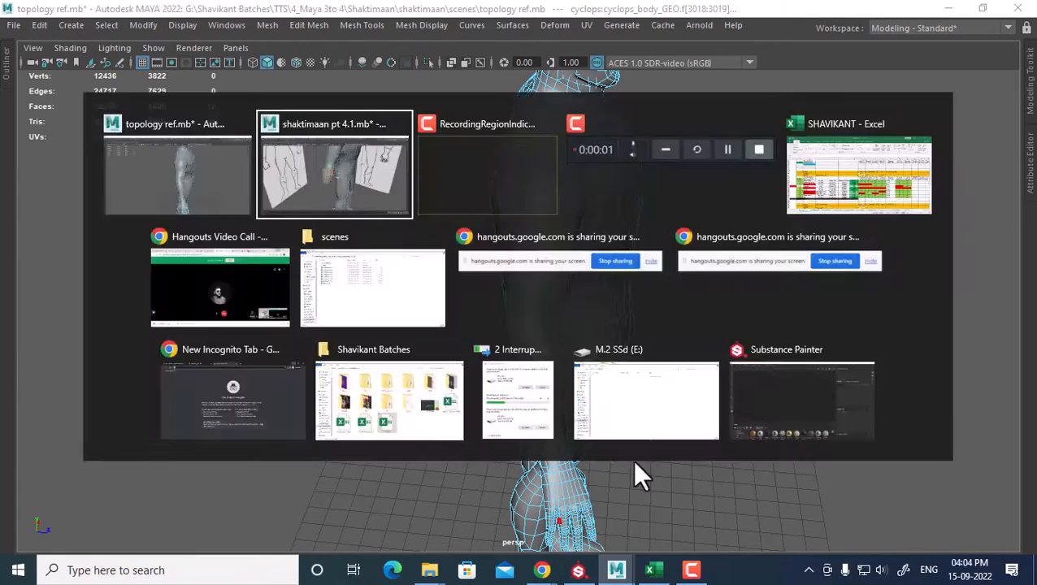
pyautogui.keyDown('alt'); pyautogui.moveTo(501, 318); pyautogui.dragTo(428, 358); pyautogui.keyUp('alt')
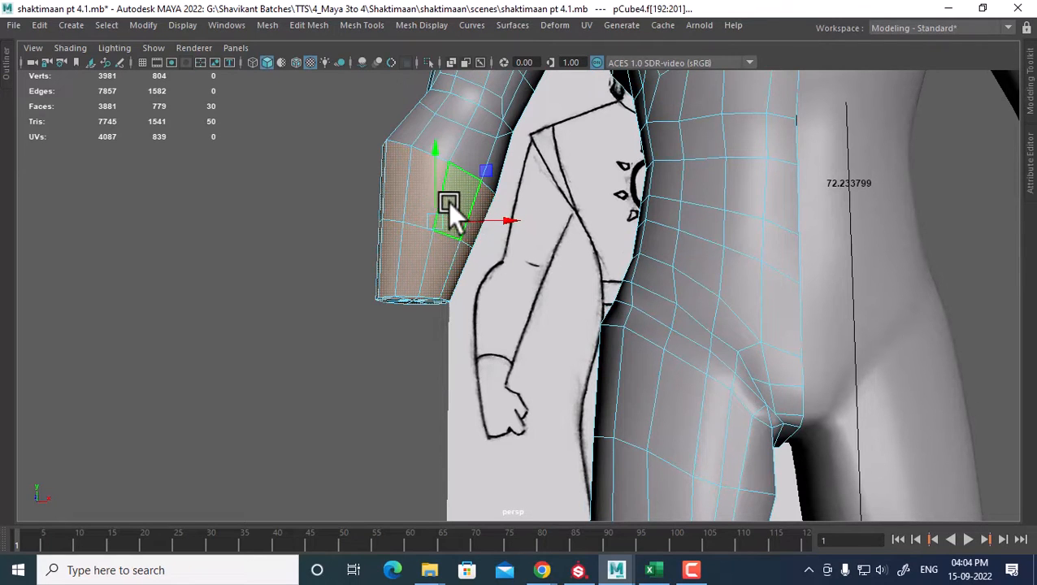
pyautogui.press('e')
pyautogui.keyDown('alt'); pyautogui.moveTo(434, 240); pyautogui.dragTo(520, 270); pyautogui.keyUp('alt')
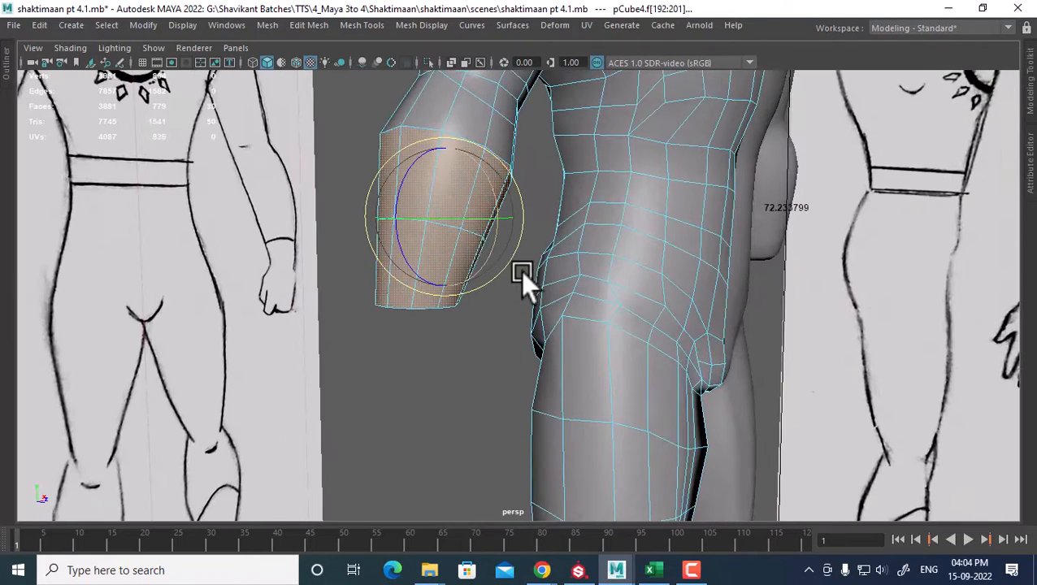
pyautogui.moveTo(436, 215); pyautogui.dragTo(459, 215)
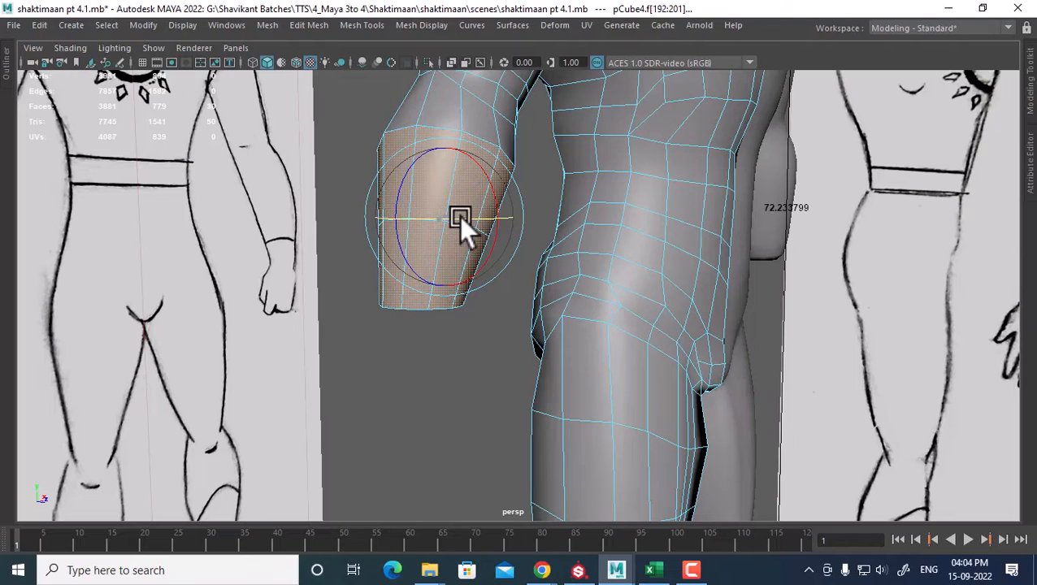
# Step: Reduce the face selection to the band at the wrist end of the forearm and rotate it about the vertical axis
pyautogui.hotkey('shift', '.')
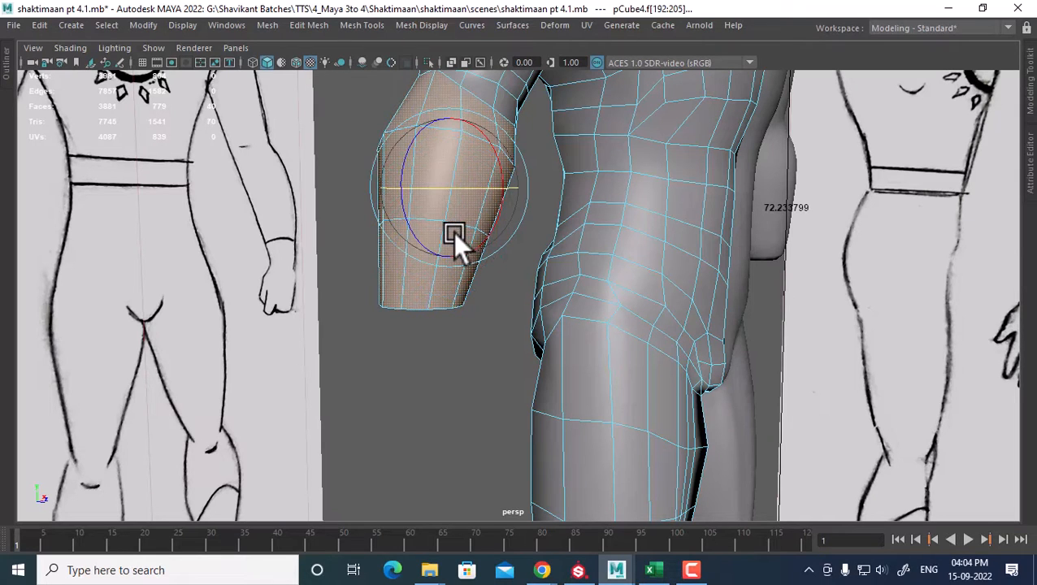
pyautogui.hotkey('shift', ',')
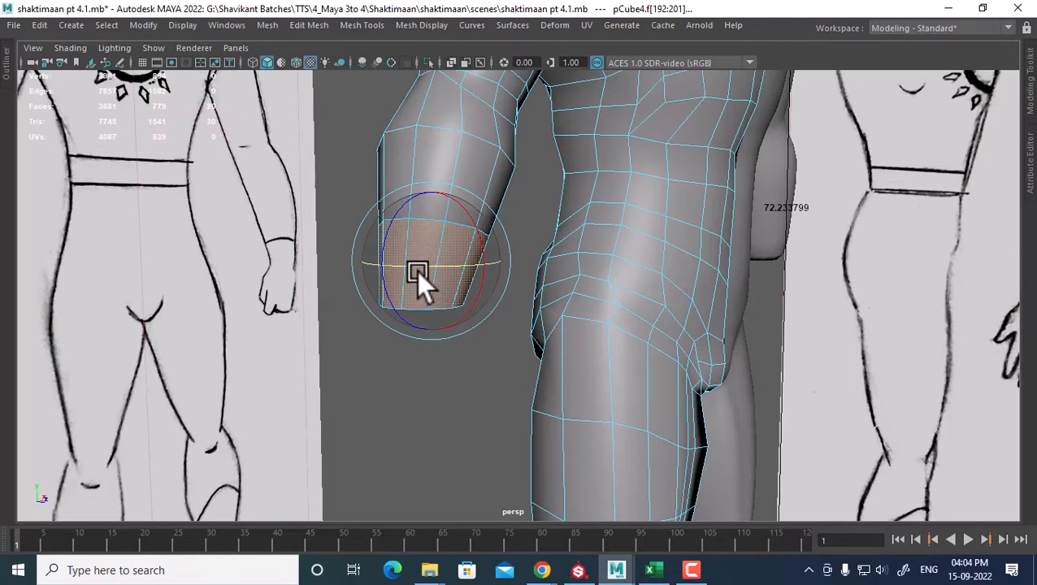
pyautogui.moveTo(416, 271); pyautogui.dragTo(545, 269)
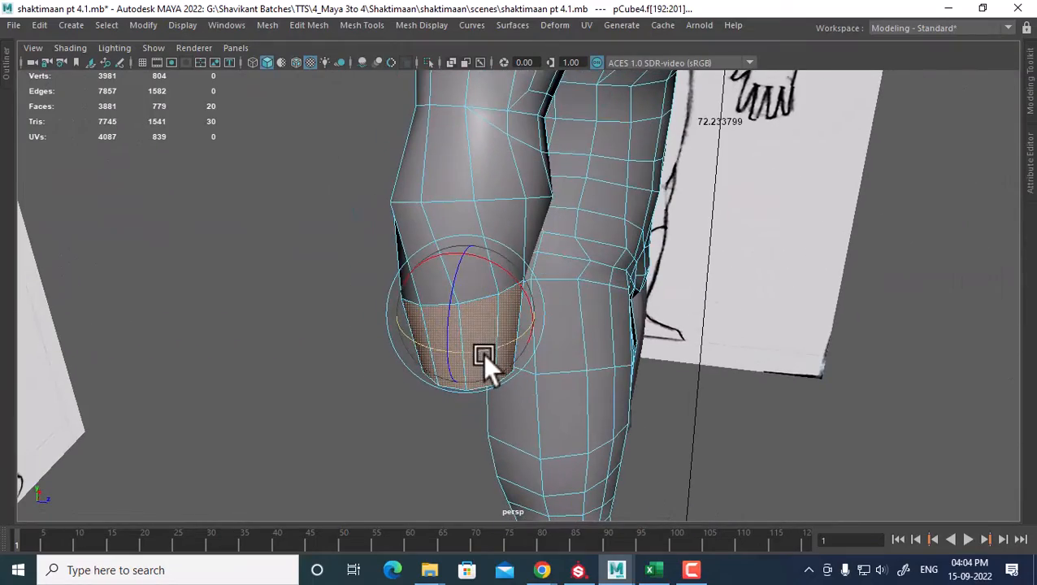
pyautogui.moveTo(487, 346); pyautogui.dragTo(491, 343)
pyautogui.keyDown('alt'); pyautogui.moveTo(518, 182); pyautogui.dragTo(506, 245, button='middle'); pyautogui.keyUp('alt')
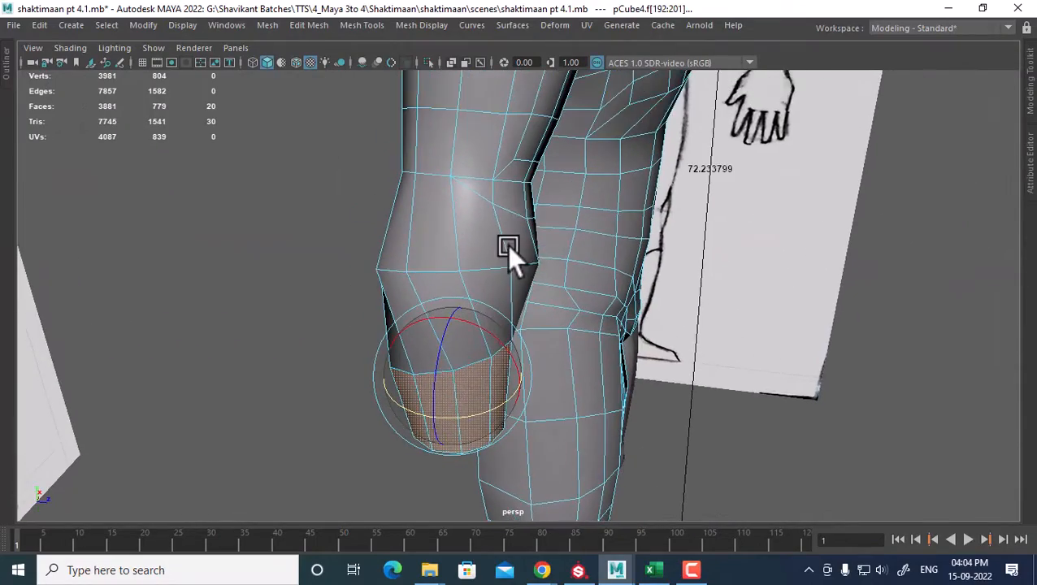
pyautogui.keyDown('alt'); pyautogui.moveTo(499, 236); pyautogui.dragTo(392, 238); pyautogui.keyUp('alt')
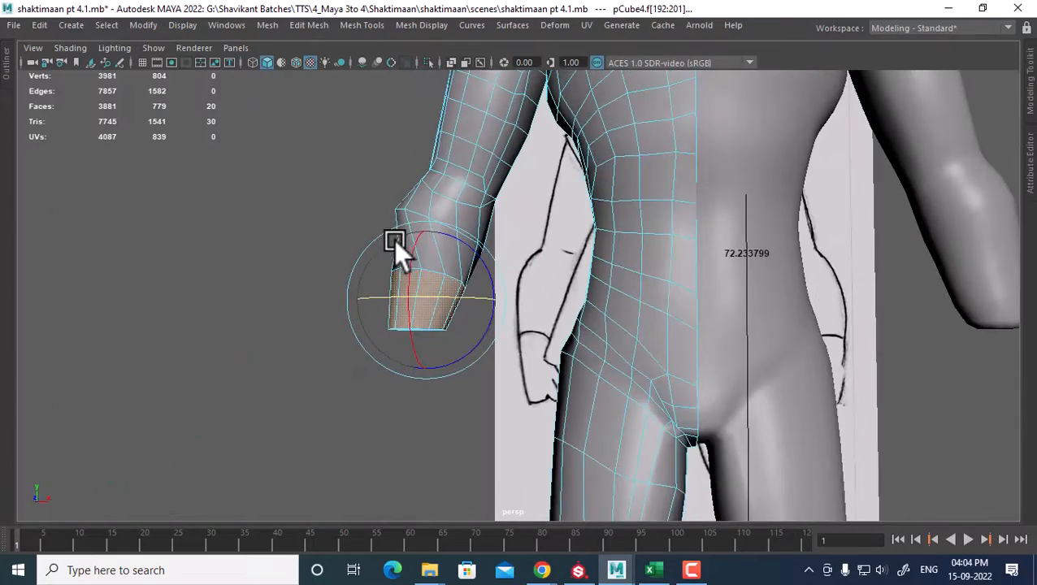
pyautogui.keyDown('alt'); pyautogui.moveTo(436, 287); pyautogui.dragTo(426, 263); pyautogui.keyUp('alt')
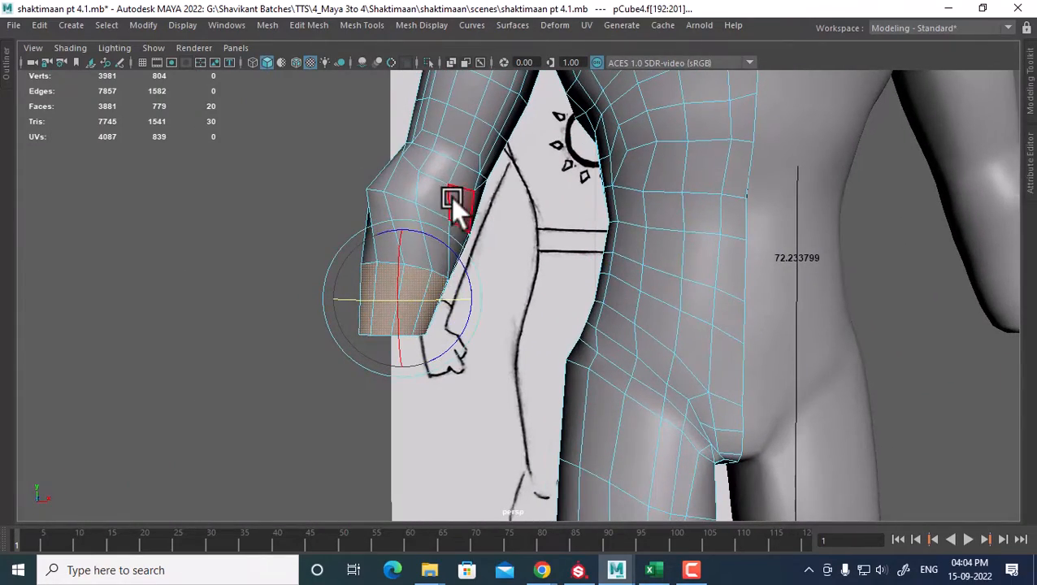
# Step: Turn on vertex selection, then examine the elbow and forearm edge flow of the figure in the topology reference scene
pyautogui.moveTo(452, 150); pyautogui.dragTo(369, 154, button='right')
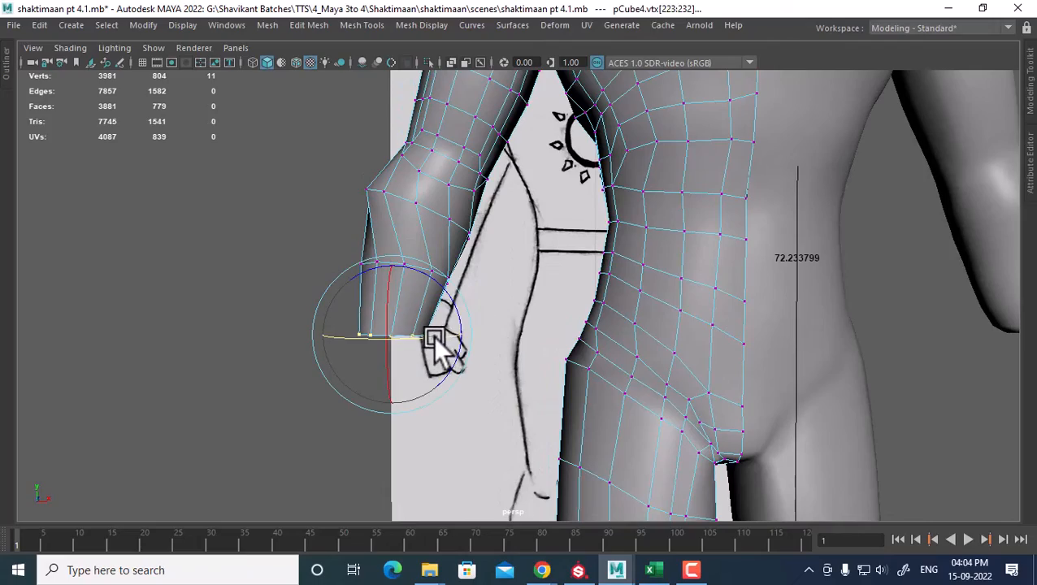
pyautogui.moveTo(449, 337)
pyautogui.keyDown('alt'); pyautogui.mouseDown()
pyautogui.moveTo(454, 257)
pyautogui.moveTo(520, 265)
pyautogui.moveTo(444, 273)
pyautogui.moveTo(418, 201)
pyautogui.moveTo(428, 243)
pyautogui.moveTo(508, 311)
pyautogui.moveTo(467, 289)
pyautogui.moveTo(485, 306)
pyautogui.moveTo(520, 287)
pyautogui.moveTo(482, 259)
pyautogui.mouseUp(); pyautogui.keyUp('alt')
pyautogui.hotkey('alt', 'Tab')
pyautogui.keyDown('alt'); pyautogui.moveTo(571, 296); pyautogui.dragTo(470, 282); pyautogui.keyUp('alt')
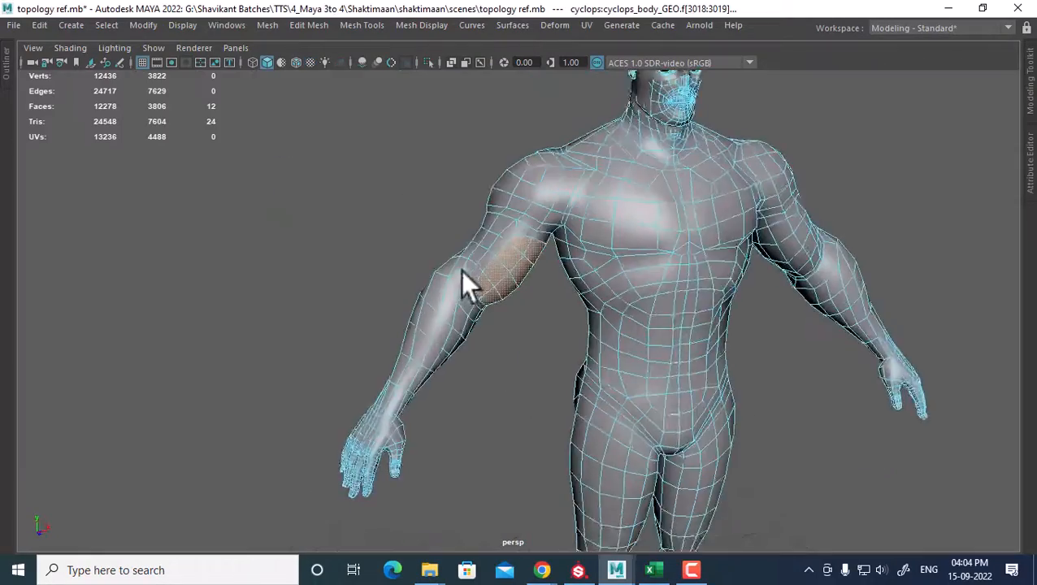
pyautogui.keyDown('alt'); pyautogui.moveTo(469, 282); pyautogui.dragTo(463, 337, button='right'); pyautogui.keyUp('alt')
pyautogui.keyDown('alt'); pyautogui.moveTo(460, 324); pyautogui.dragTo(453, 284); pyautogui.keyUp('alt')
pyautogui.hotkey('alt', 'Tab')
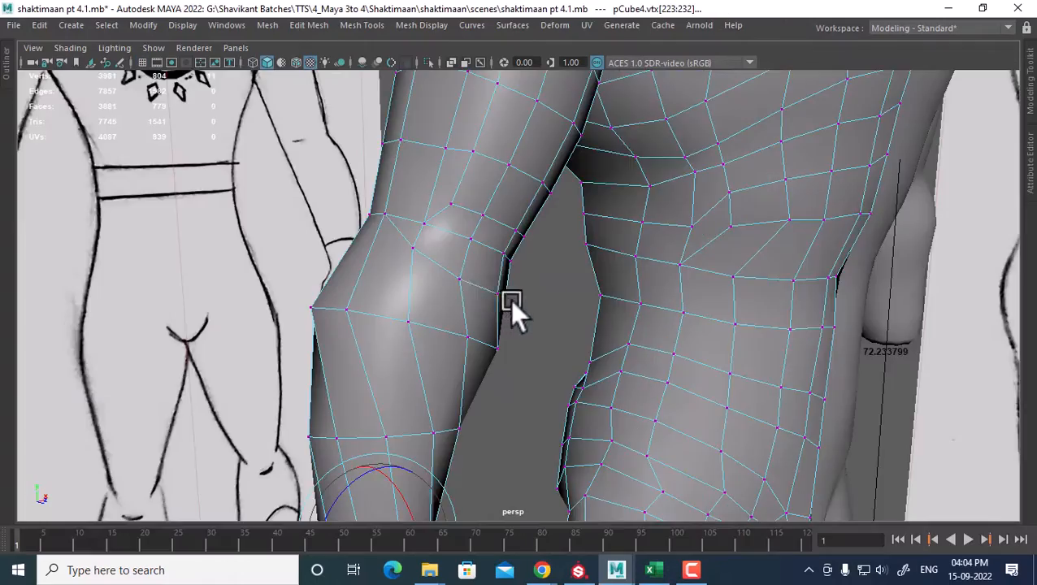
# Step: Select the three edges running across the front of the elbow and bring the arm into the front view
pyautogui.keyDown('alt'); pyautogui.moveTo(509, 300); pyautogui.dragTo(463, 307); pyautogui.keyUp('alt')
pyautogui.moveTo(463, 306); pyautogui.dragTo(483, 50, button='right')
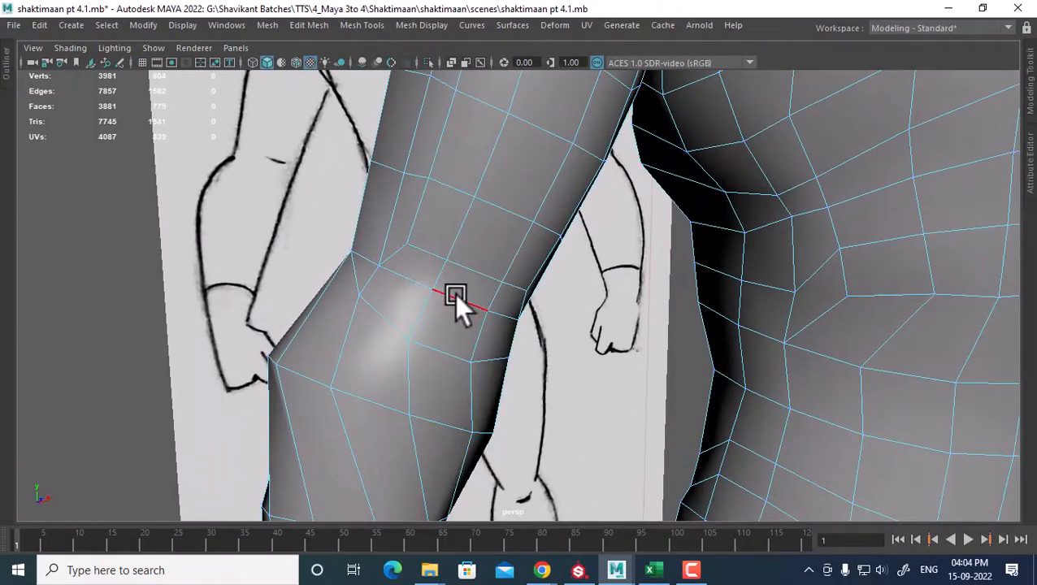
pyautogui.click(453, 293)
pyautogui.keyDown('alt'); pyautogui.moveTo(435, 286); pyautogui.dragTo(375, 305); pyautogui.keyUp('alt')
pyautogui.keyDown('shift'); pyautogui.click(388, 285); pyautogui.keyUp('shift')
pyautogui.keyDown('shift'); pyautogui.click(457, 303); pyautogui.keyUp('shift')
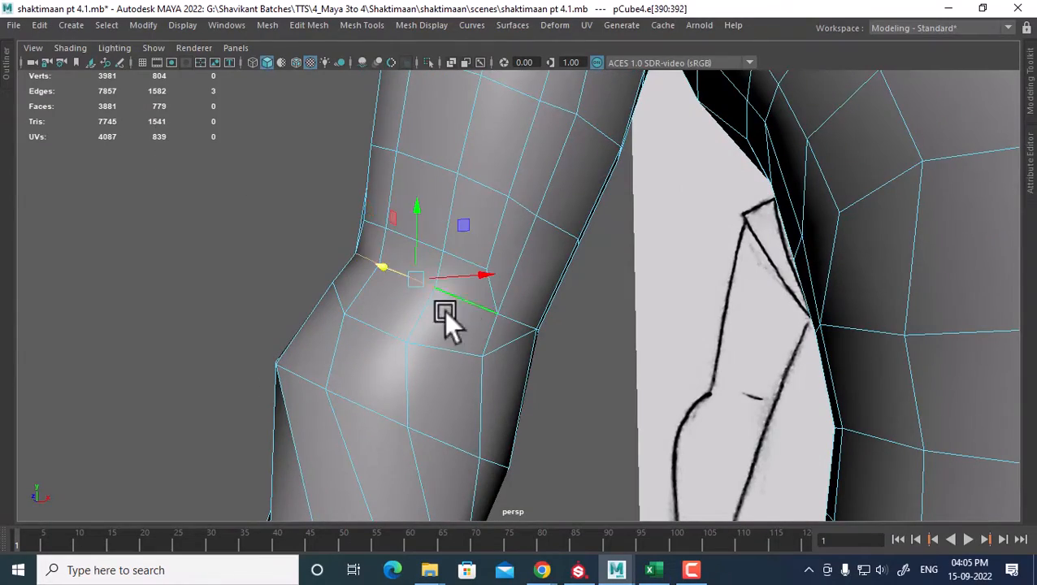
pyautogui.keyDown('alt'); pyautogui.moveTo(444, 311); pyautogui.dragTo(527, 310); pyautogui.keyUp('alt')
pyautogui.press('space')
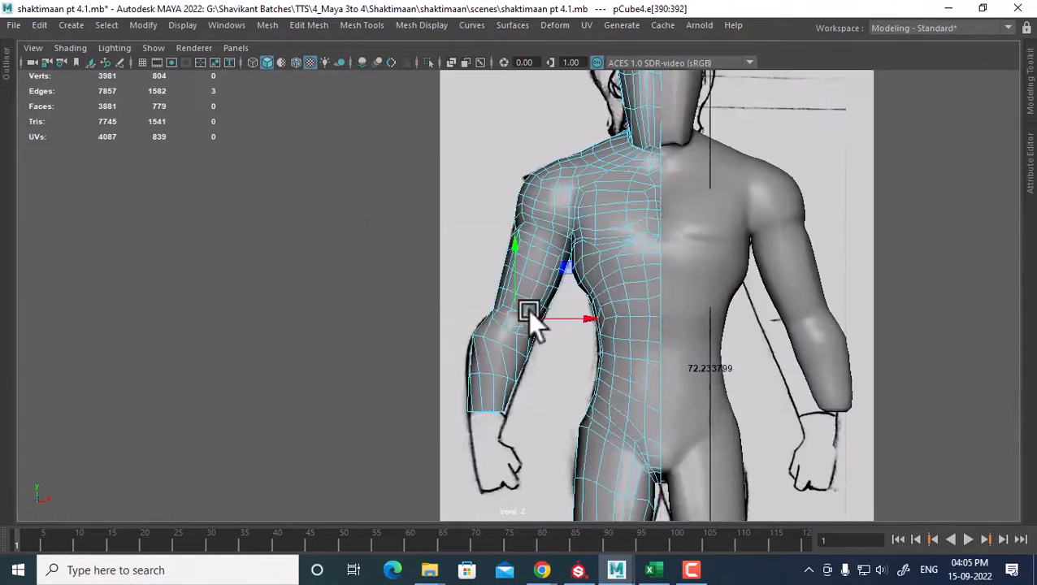
# Step: Lower the edge at the bottom of the biceps toward the elbow crease
pyautogui.scroll(8, 527, 309)
pyautogui.click(510, 366)
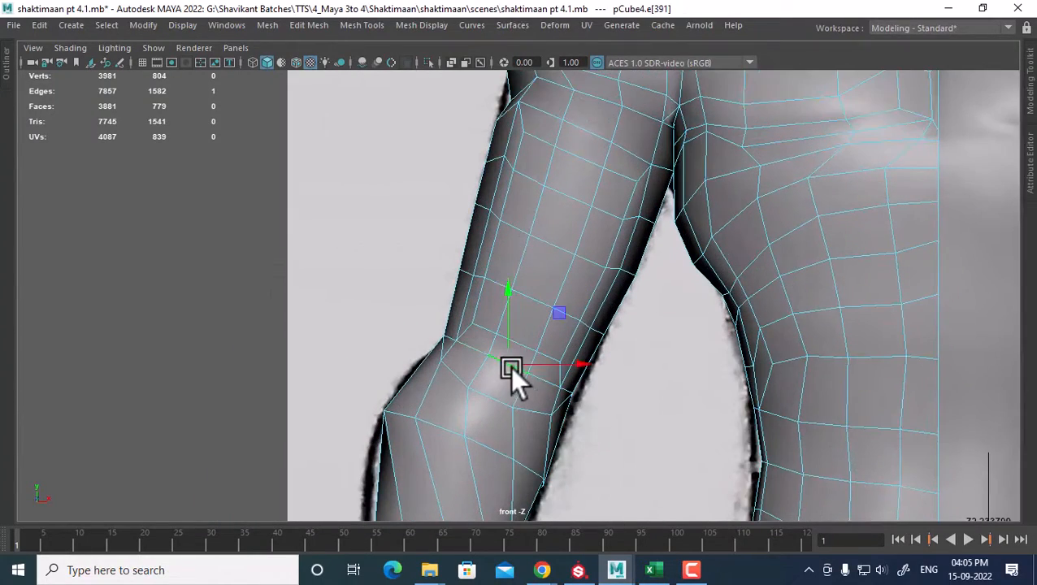
pyautogui.scroll(3, 535, 362)
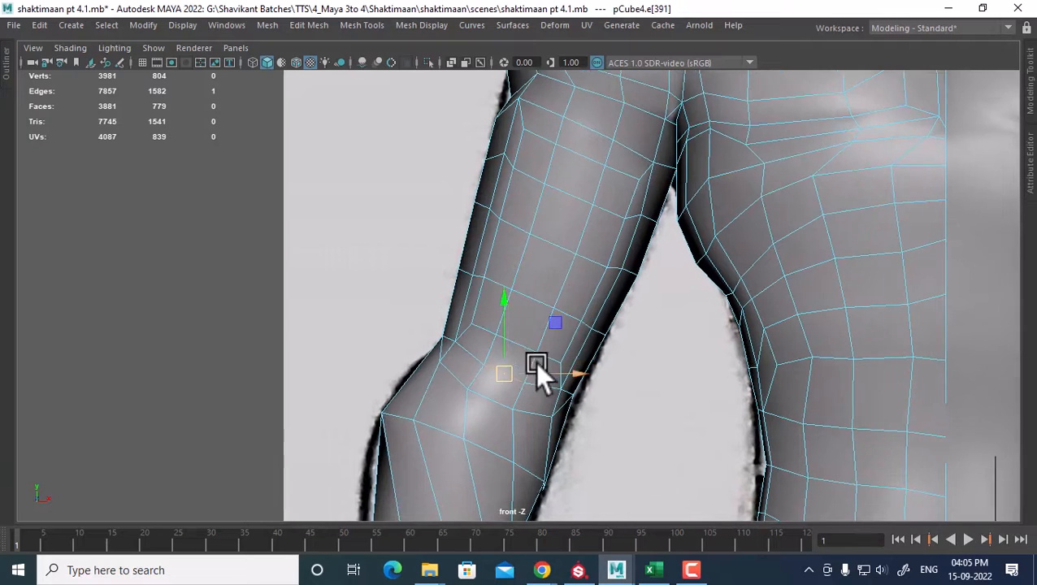
pyautogui.click(513, 351)
pyautogui.moveTo(510, 347); pyautogui.dragTo(502, 368)
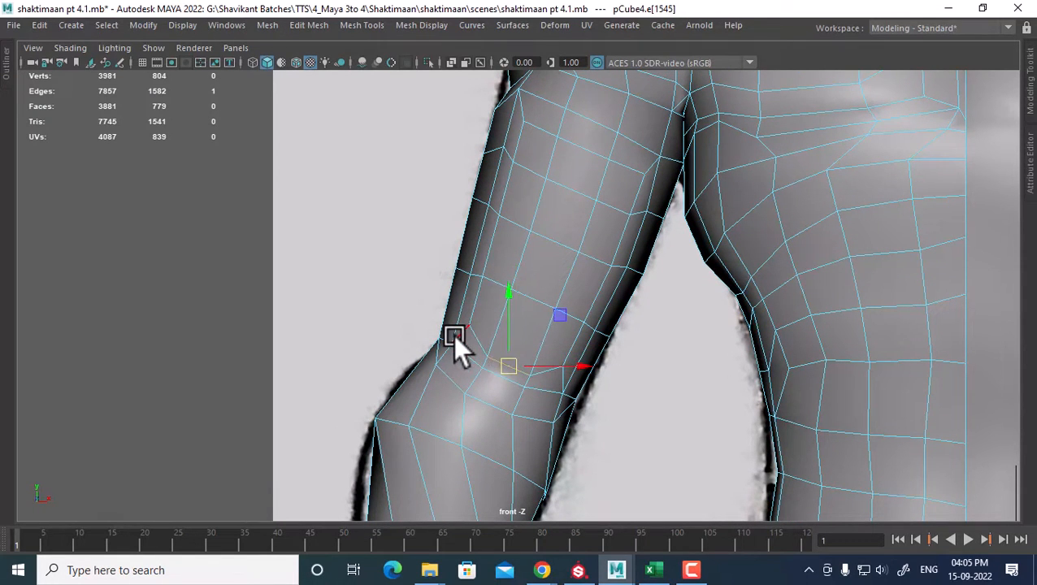
# Step: Adjust the vertices at the outer and inner ends of the elbow crease line
pyautogui.scroll(2, 454, 337)
pyautogui.moveTo(537, 148); pyautogui.dragTo(446, 144, button='right')
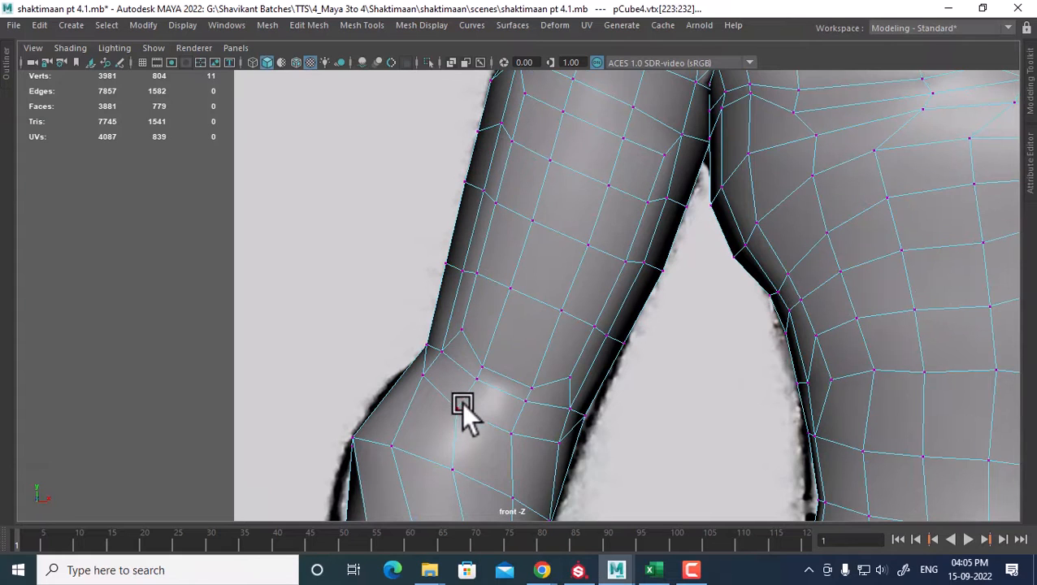
pyautogui.scroll(1, 496, 428)
pyautogui.click(441, 354)
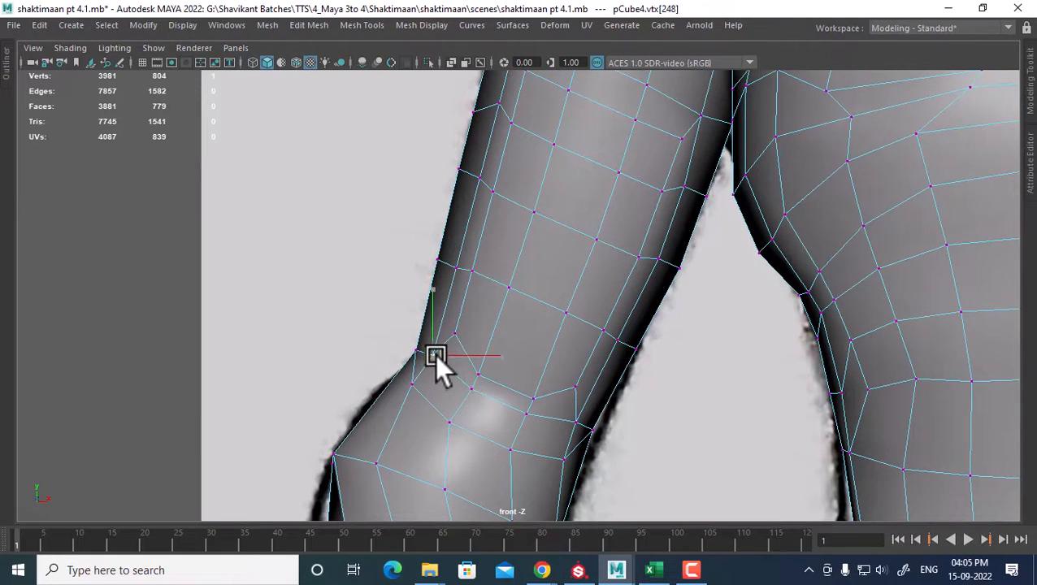
pyautogui.click(577, 422)
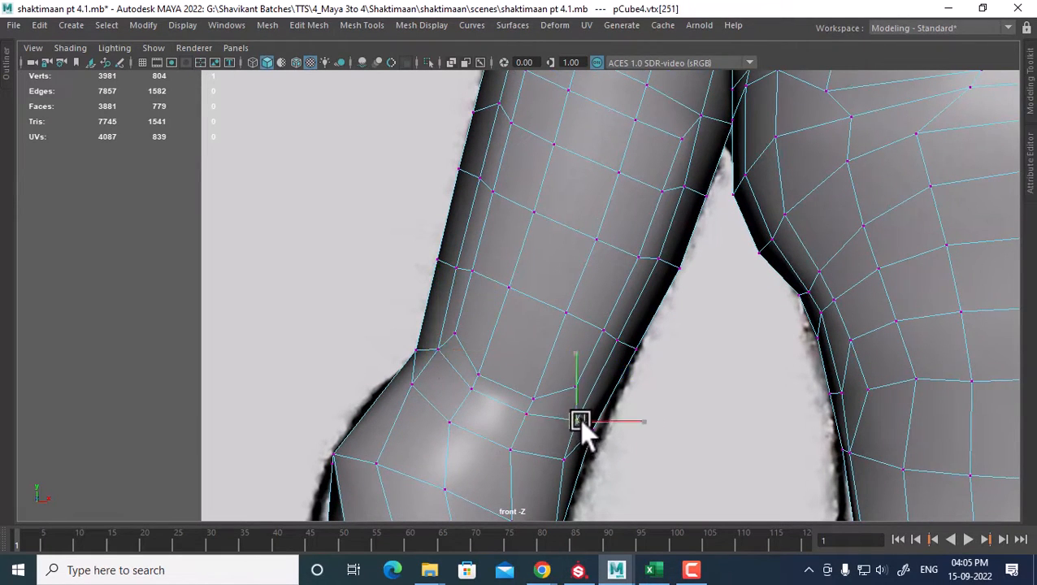
# Step: Check the biceps shape in the topology reference scene and compare it with the vertices at the upper biceps corners
pyautogui.keyDown('alt'); pyautogui.moveTo(609, 345); pyautogui.dragTo(578, 250, button='middle'); pyautogui.keyUp('alt')
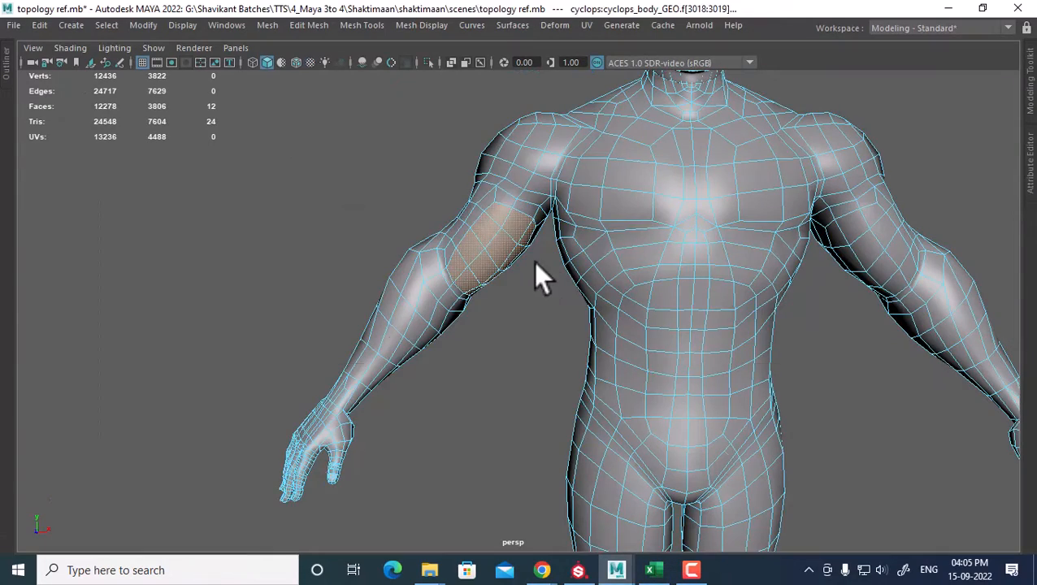
pyautogui.press('space')
pyautogui.moveTo(534, 262); pyautogui.dragTo(540, 304)
pyautogui.keyDown('alt'); pyautogui.moveTo(407, 295); pyautogui.dragTo(430, 330, button='middle'); pyautogui.keyUp('alt')
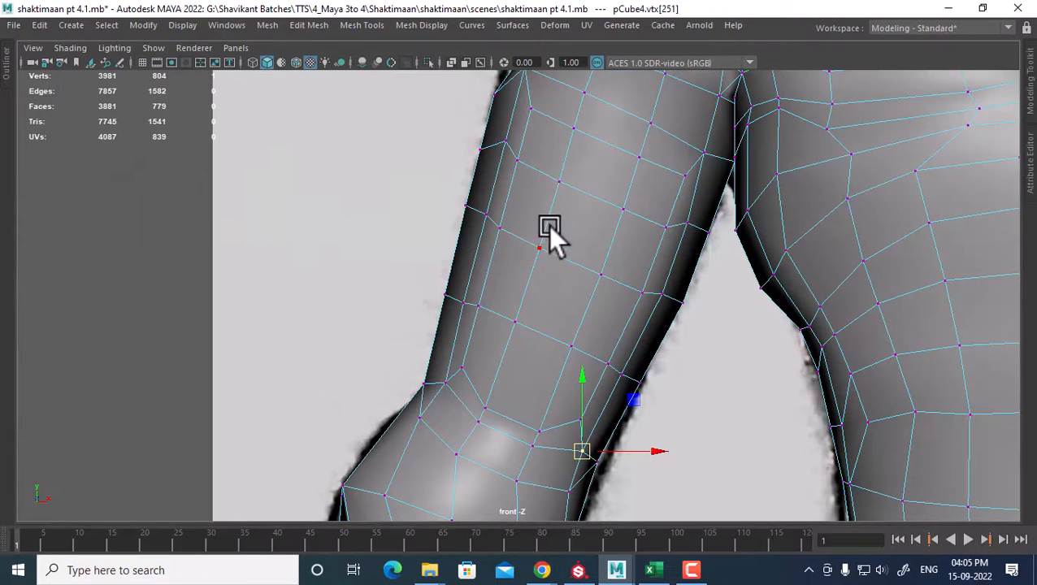
pyautogui.click(540, 108)
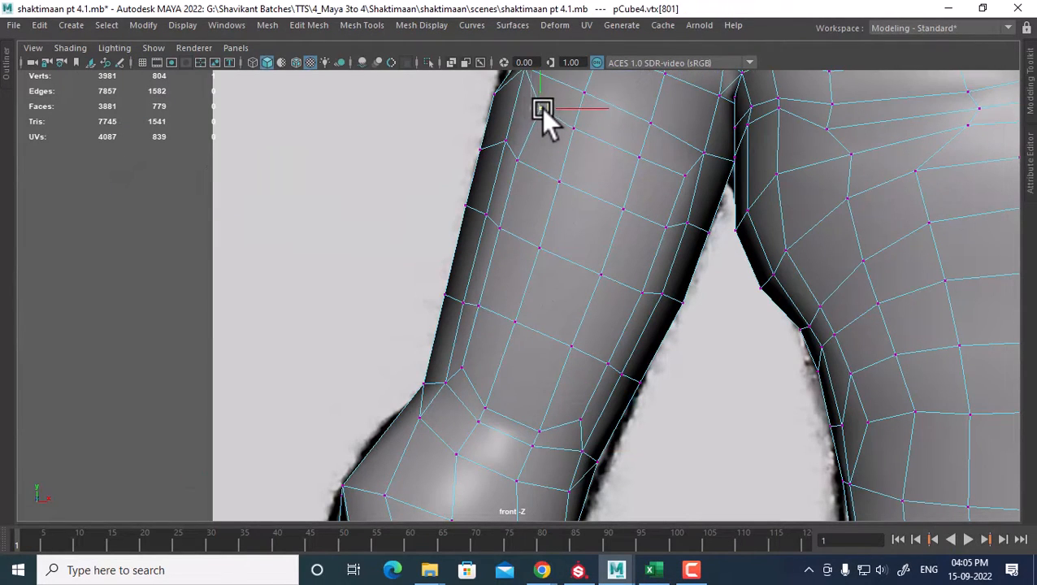
pyautogui.click(685, 175)
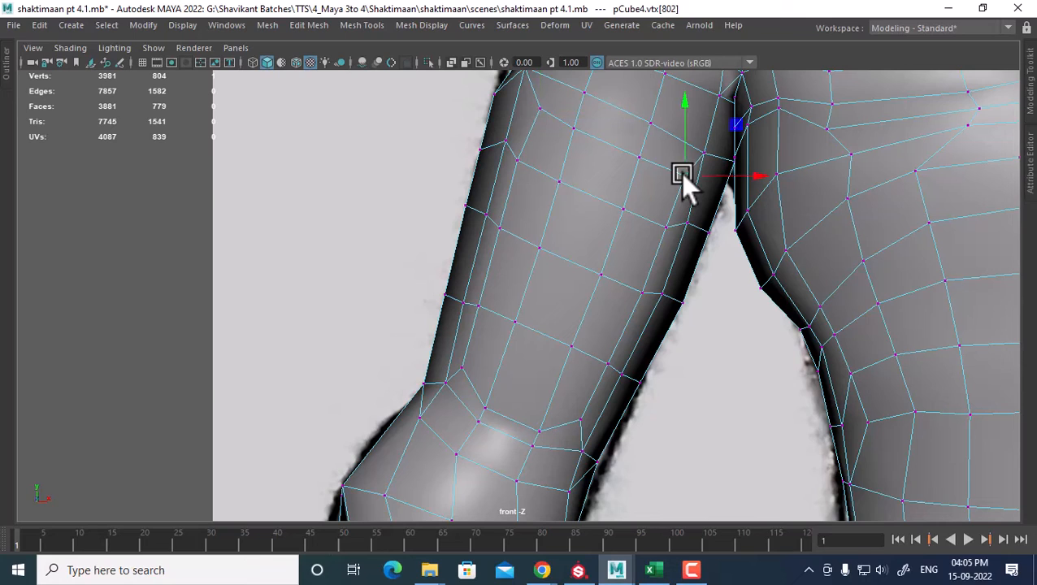
# Step: Reposition the paired vertices down the outer side of the biceps to even out their spacing
pyautogui.click(496, 138)
pyautogui.click(517, 160)
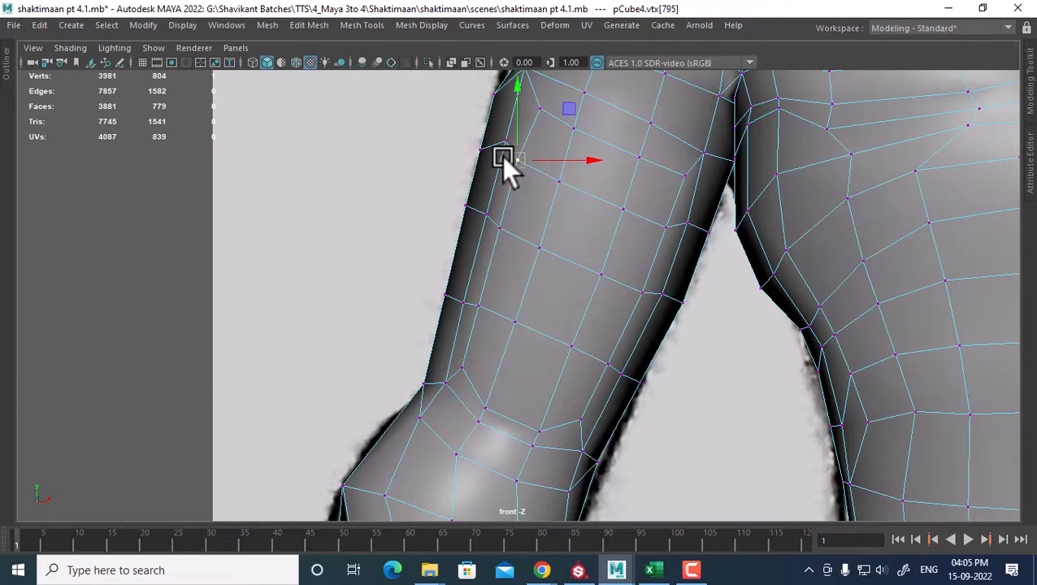
pyautogui.click(506, 140)
pyautogui.keyDown('shift'); pyautogui.click(517, 162); pyautogui.keyUp('shift')
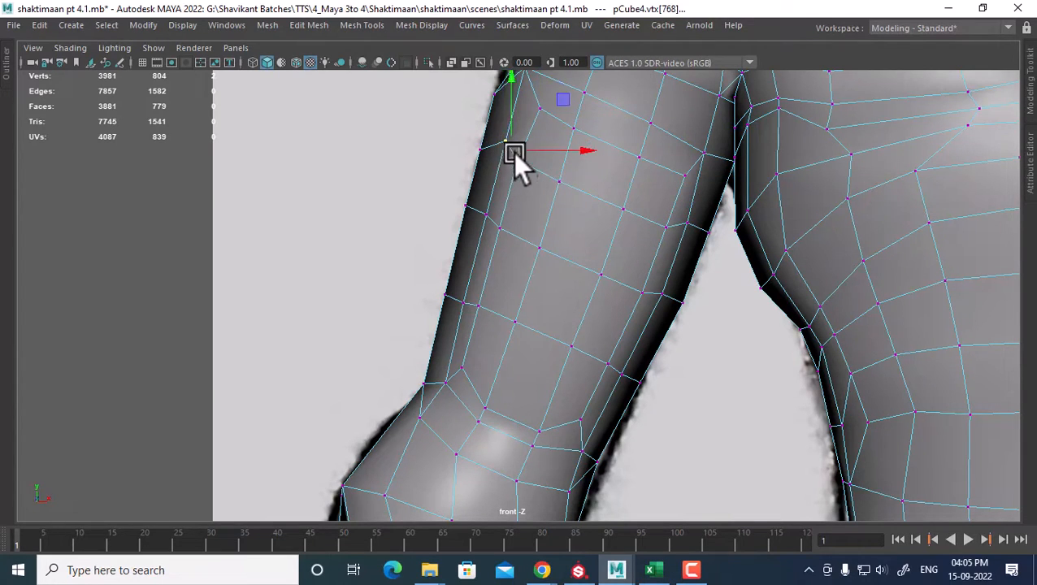
pyautogui.moveTo(512, 152); pyautogui.dragTo(510, 149)
pyautogui.click(488, 219)
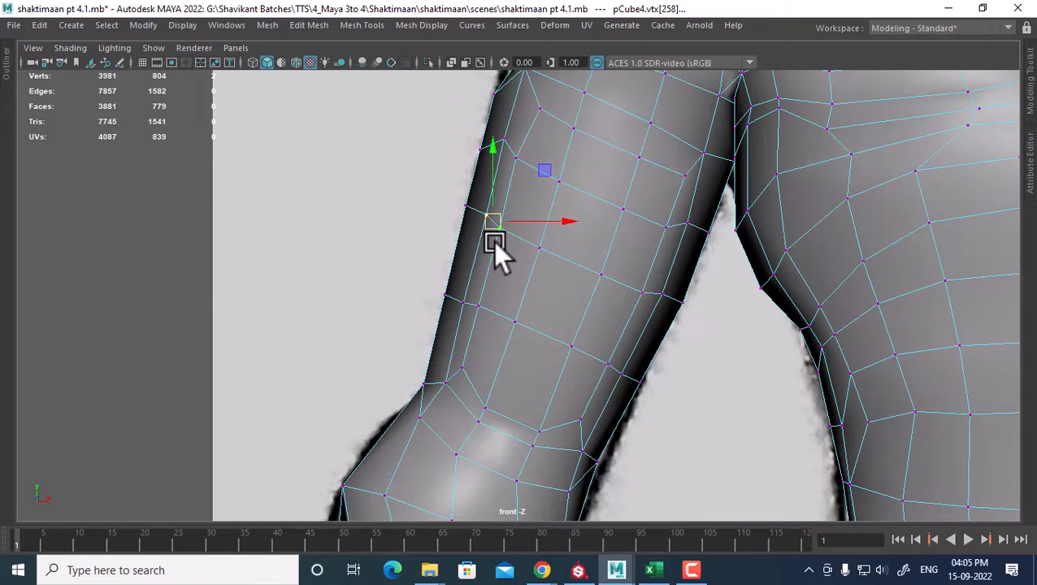
pyautogui.click(466, 304)
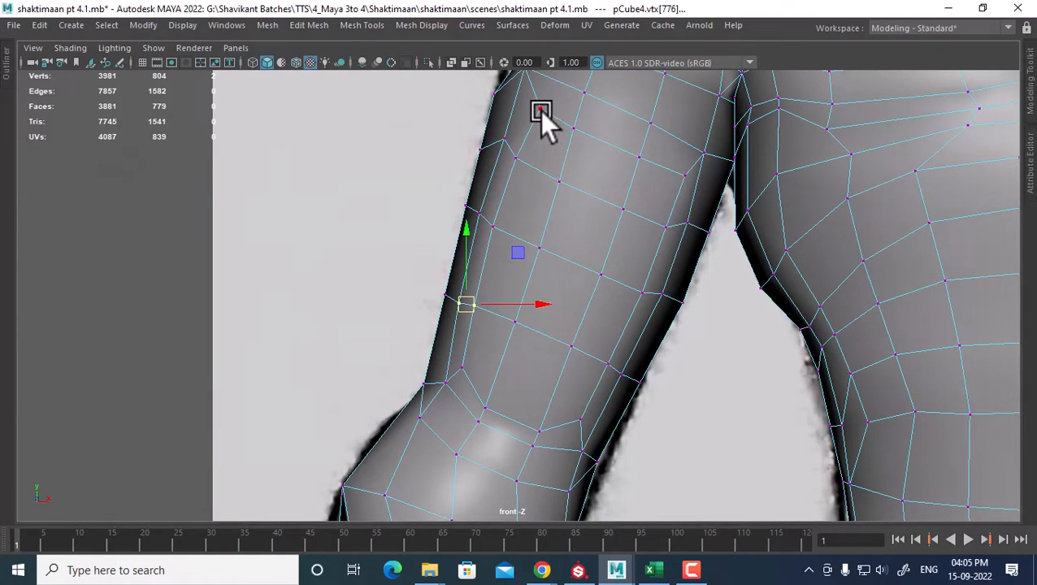
# Step: Smooth the edge lines along the outer and inner sides of the biceps with Average Vertices
pyautogui.click(540, 110)
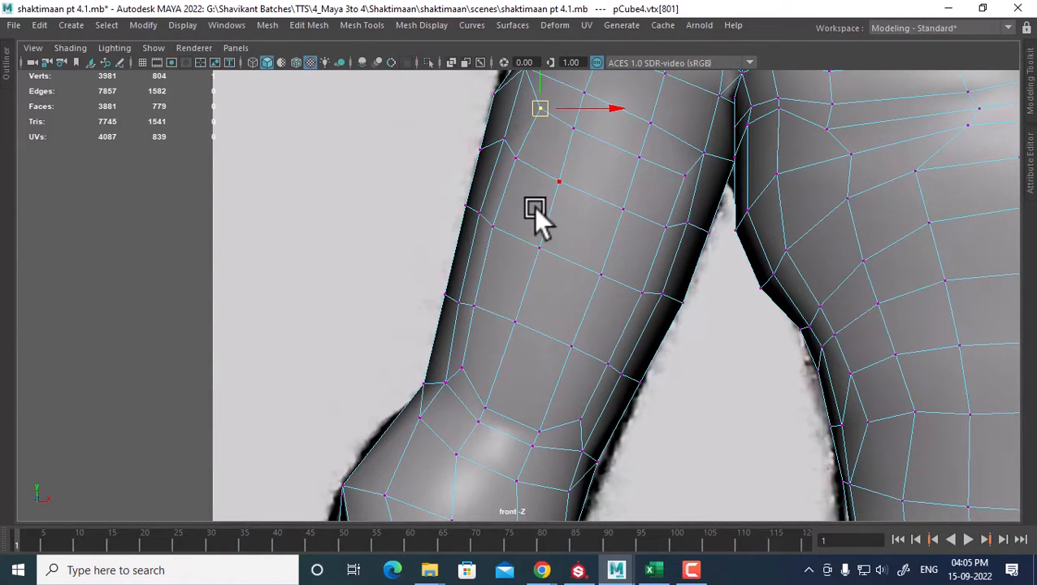
pyautogui.moveTo(533, 206); pyautogui.dragTo(530, 73, button='right')
pyautogui.doubleClick(527, 135)
pyautogui.keyDown('ctrl'); pyautogui.moveTo(614, 162); pyautogui.dragTo(617, 131, button='right'); pyautogui.keyUp('ctrl')
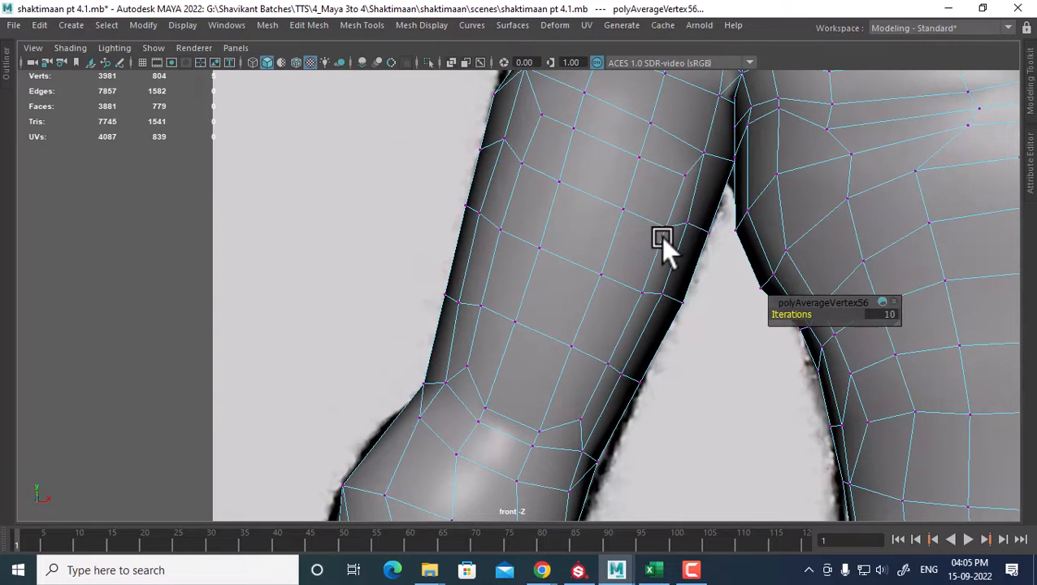
pyautogui.moveTo(652, 225); pyautogui.dragTo(816, 91, button='right')
pyautogui.doubleClick(672, 203)
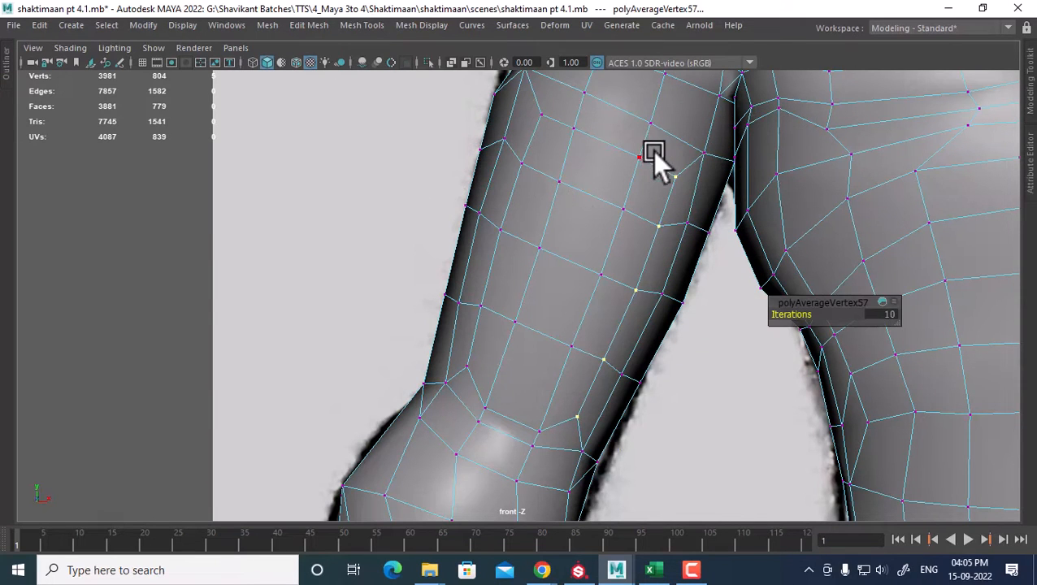
# Step: Raise the outer front vertex of the topmost biceps row toward the shoulder
pyautogui.click(654, 158)
pyautogui.scroll(1, 644, 200)
pyautogui.keyDown('alt'); pyautogui.moveTo(643, 200); pyautogui.dragTo(623, 304, button='middle'); pyautogui.keyUp('alt')
pyautogui.click(560, 214)
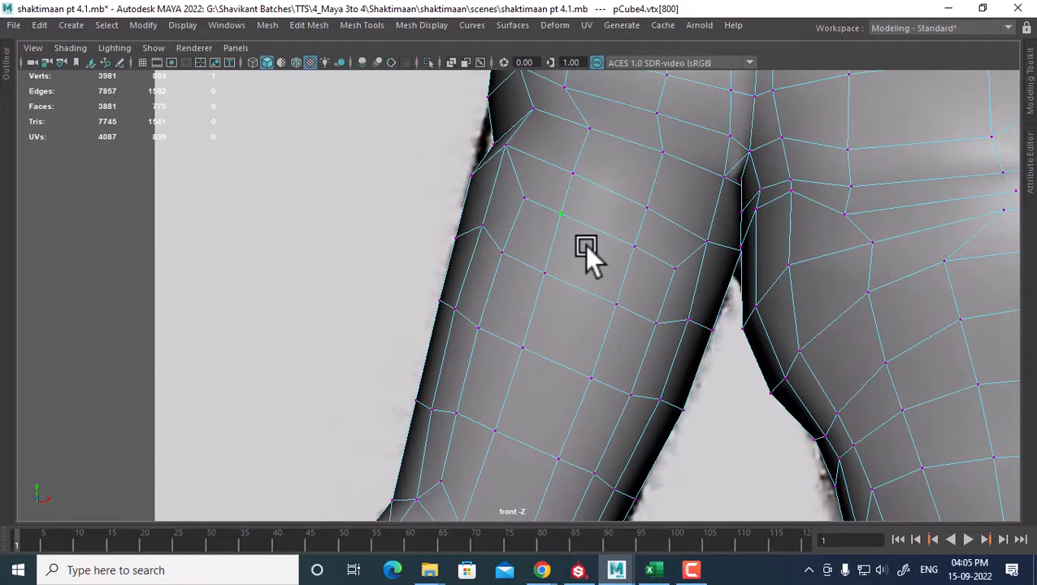
pyautogui.press('w')
pyautogui.moveTo(560, 215); pyautogui.dragTo(572, 197)
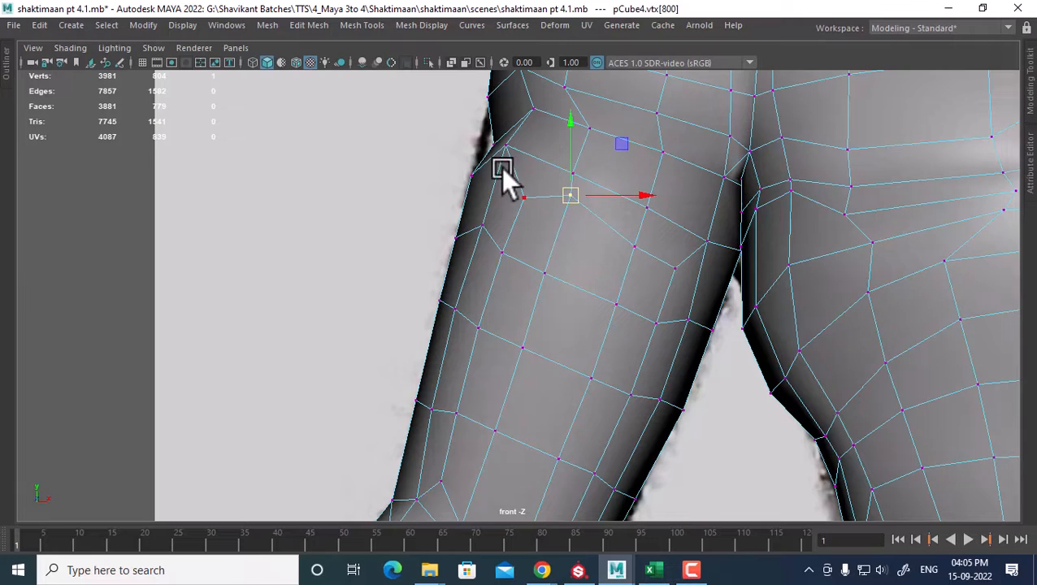
# Step: Shift the vertices of the row just above the biceps across and up toward the deltoid and armpit
pyautogui.click(504, 145)
pyautogui.moveTo(505, 141); pyautogui.dragTo(590, 155)
pyautogui.click(570, 173)
pyautogui.click(644, 196)
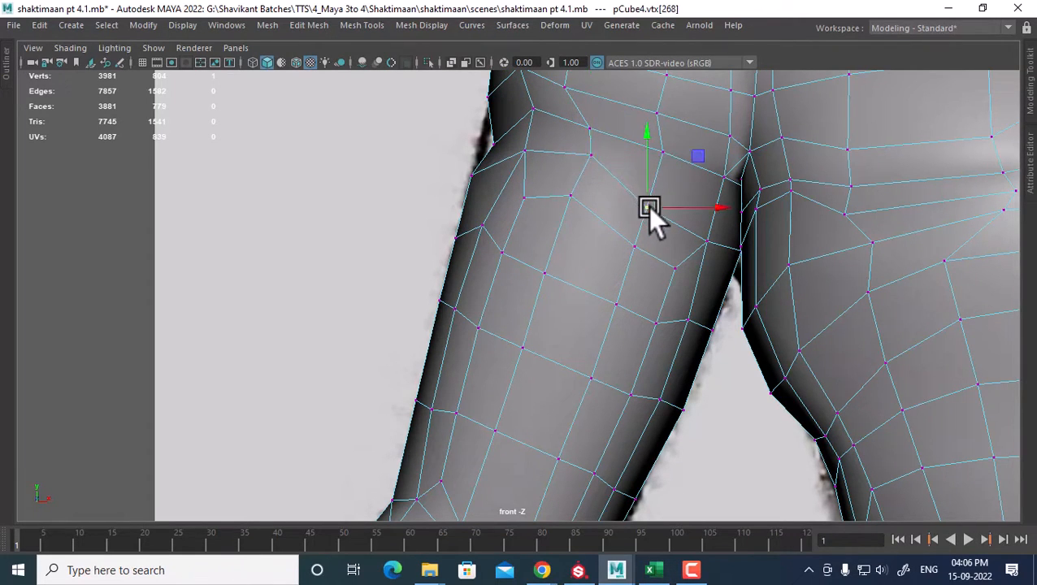
pyautogui.moveTo(647, 205); pyautogui.dragTo(663, 185)
pyautogui.click(706, 241)
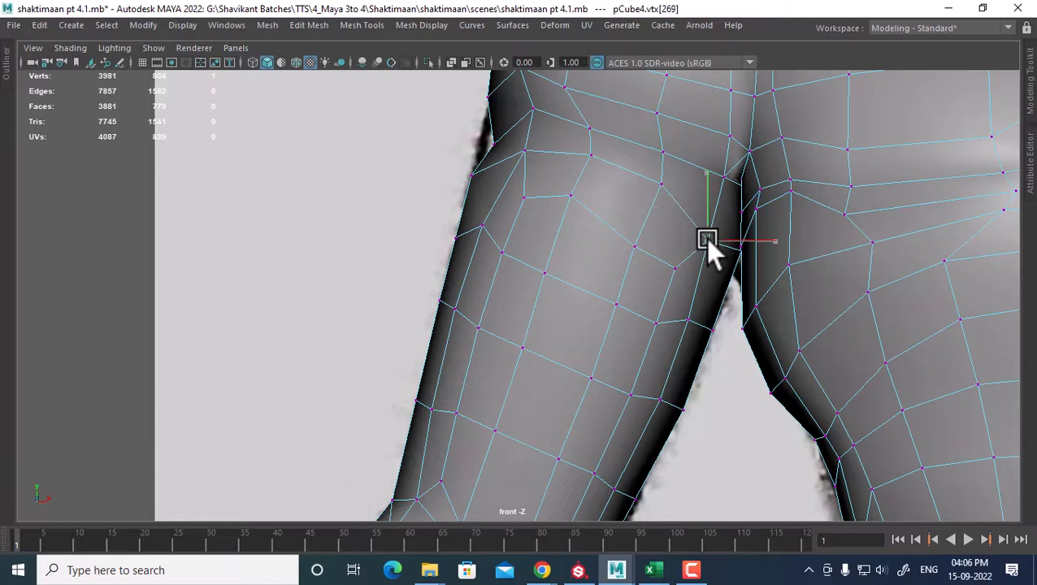
pyautogui.moveTo(706, 239); pyautogui.dragTo(711, 234)
# Step: Raise three vertices along the biceps' top row so the row follows the line above it
pyautogui.click(569, 193)
pyautogui.moveTo(569, 197); pyautogui.dragTo(574, 177)
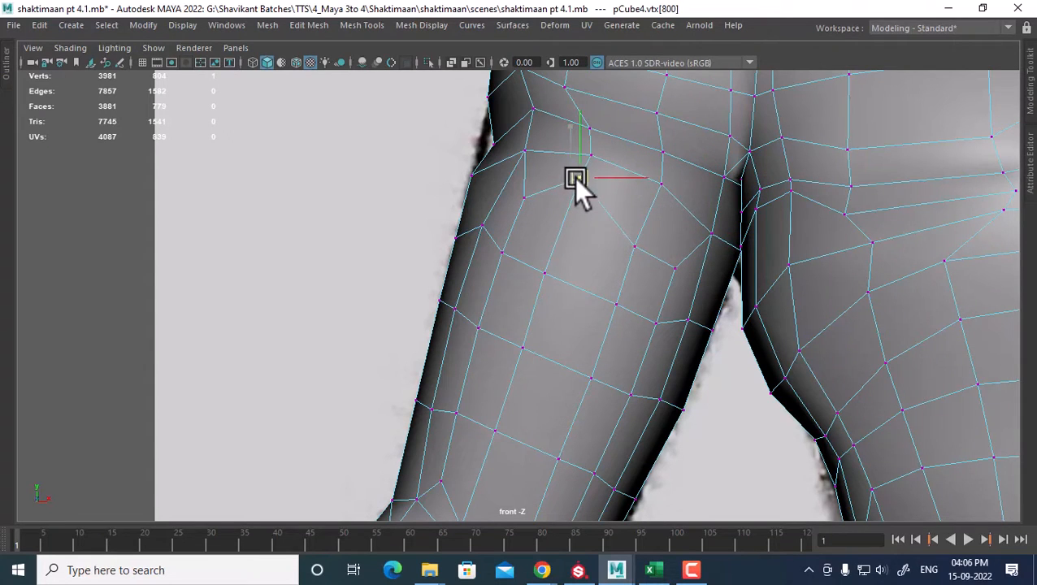
pyautogui.click(635, 242)
pyautogui.moveTo(636, 240); pyautogui.dragTo(652, 206)
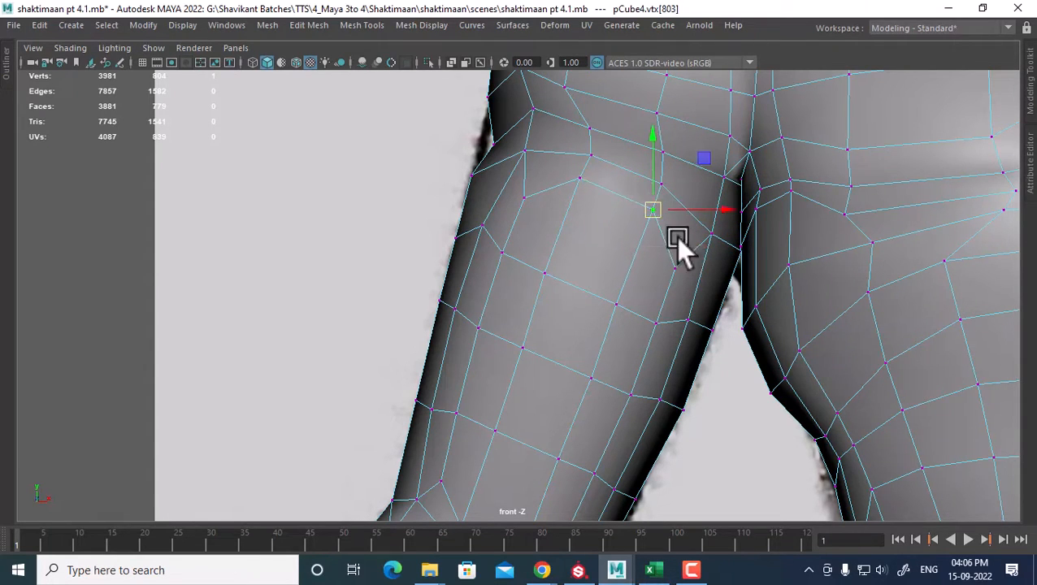
pyautogui.click(675, 269)
pyautogui.moveTo(671, 269); pyautogui.dragTo(683, 254)
# Step: Nudge the vertices on the inner side of the biceps and return to the perspective view of the arm and shoulder
pyautogui.scroll(-2, 656, 284)
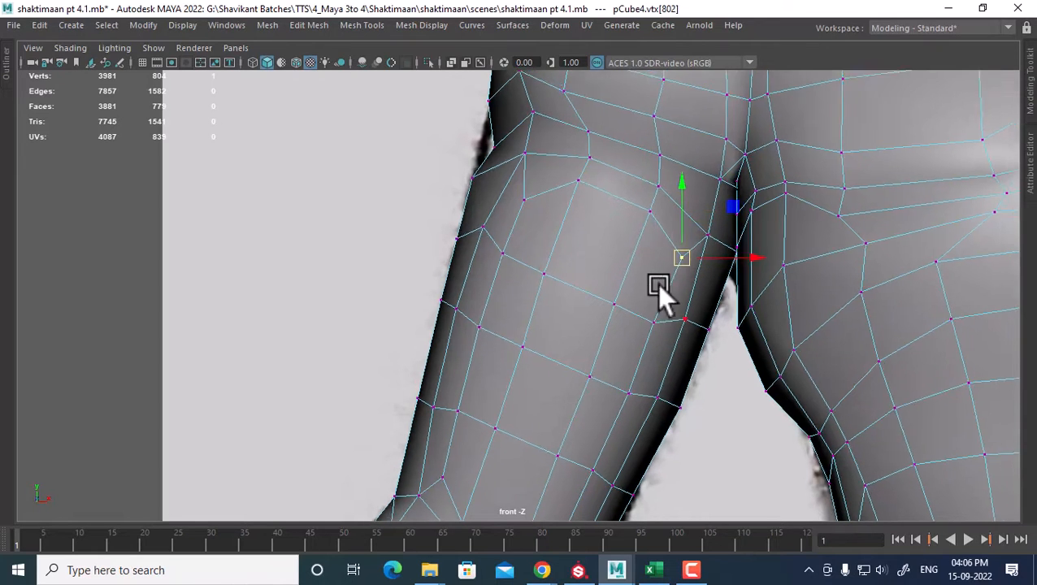
pyautogui.keyDown('alt'); pyautogui.moveTo(554, 361); pyautogui.dragTo(593, 244, button='middle'); pyautogui.keyUp('alt')
pyautogui.click(720, 202)
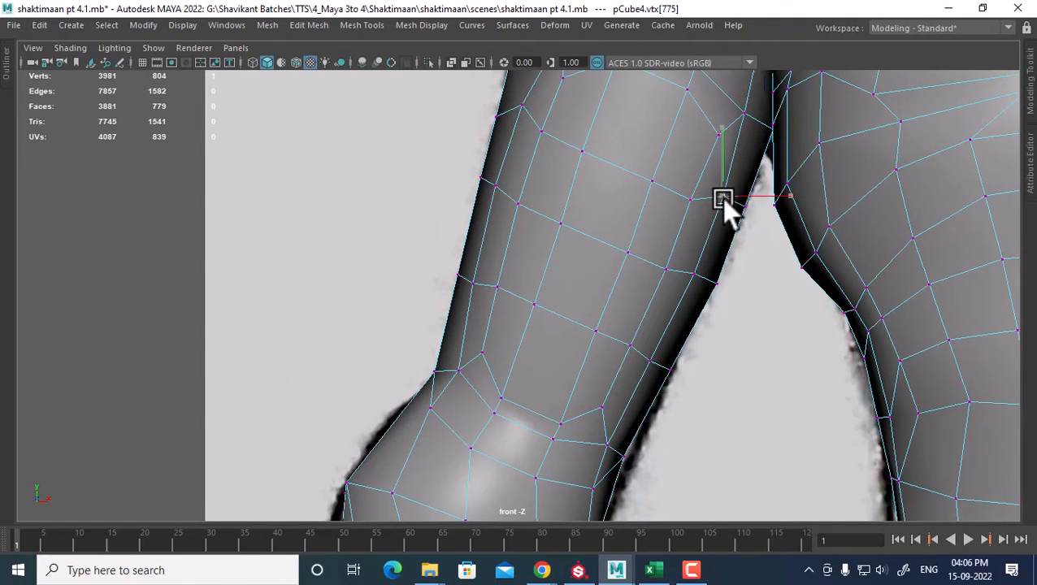
pyautogui.click(690, 202)
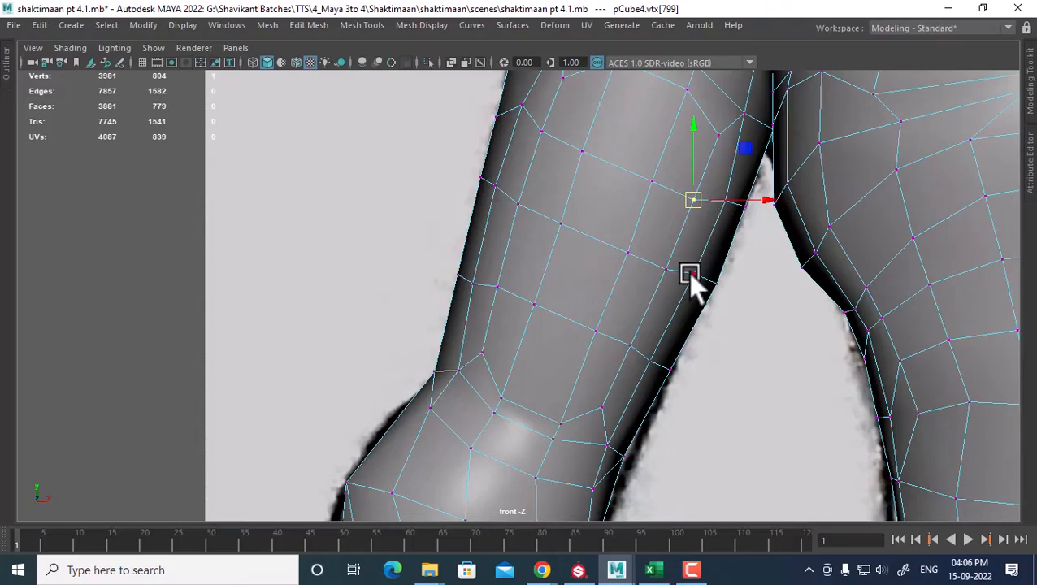
pyautogui.scroll(-2, 641, 316)
pyautogui.press('space')
pyautogui.press('space')
pyautogui.scroll(-4, 617, 283)
pyautogui.keyDown('alt'); pyautogui.moveTo(617, 282); pyautogui.dragTo(424, 280); pyautogui.keyUp('alt')
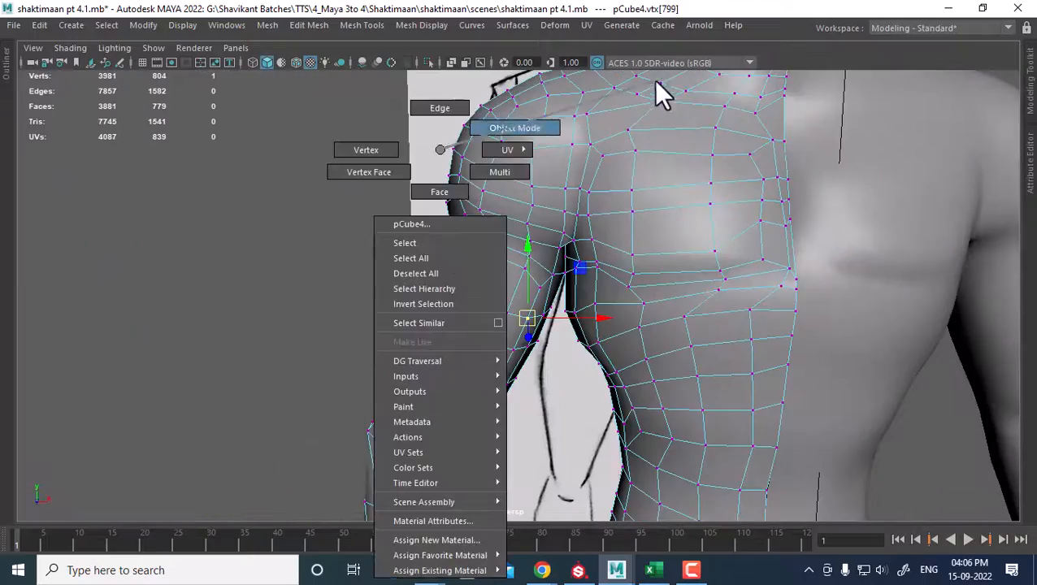